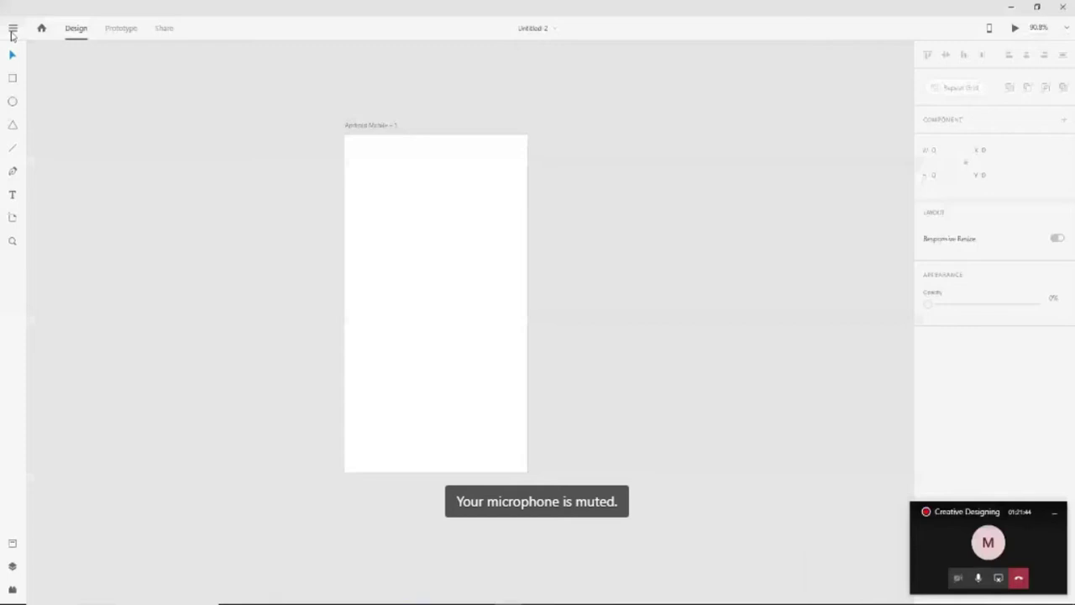
# Choose New from the hamburger menu to bring up the Adobe XD Home window
pyautogui.click(12, 30)
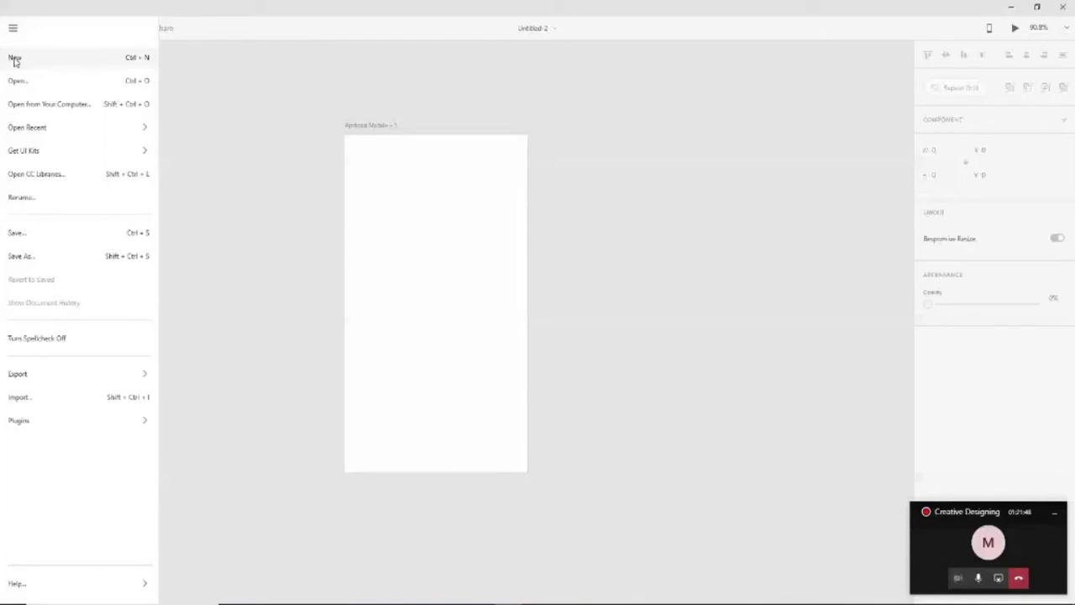
pyautogui.click(15, 58)
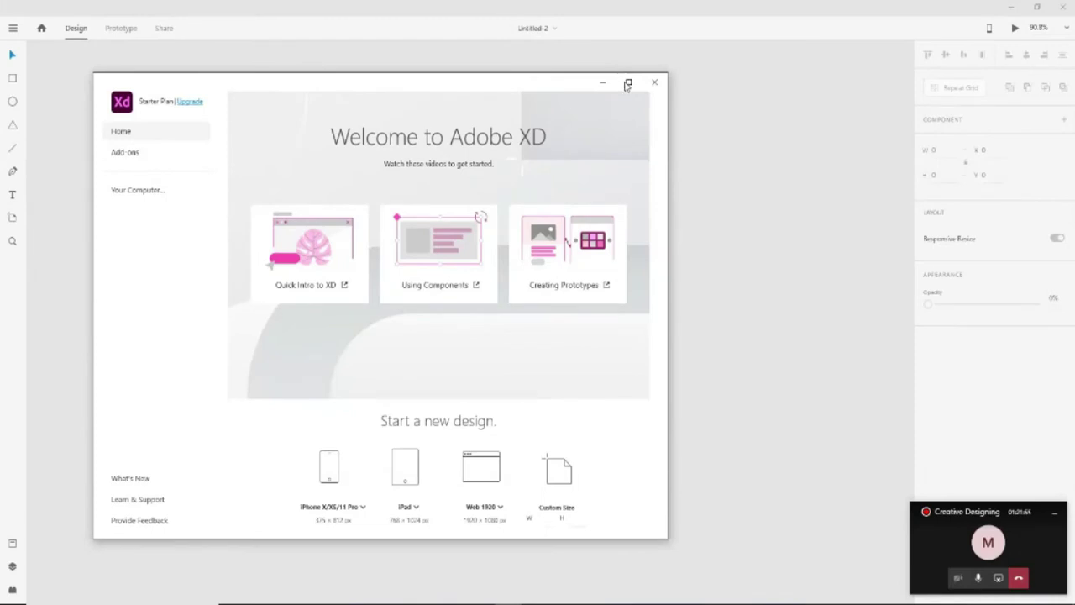
# Maximize the Home window so its presets fill the screen
pyautogui.click(628, 85)
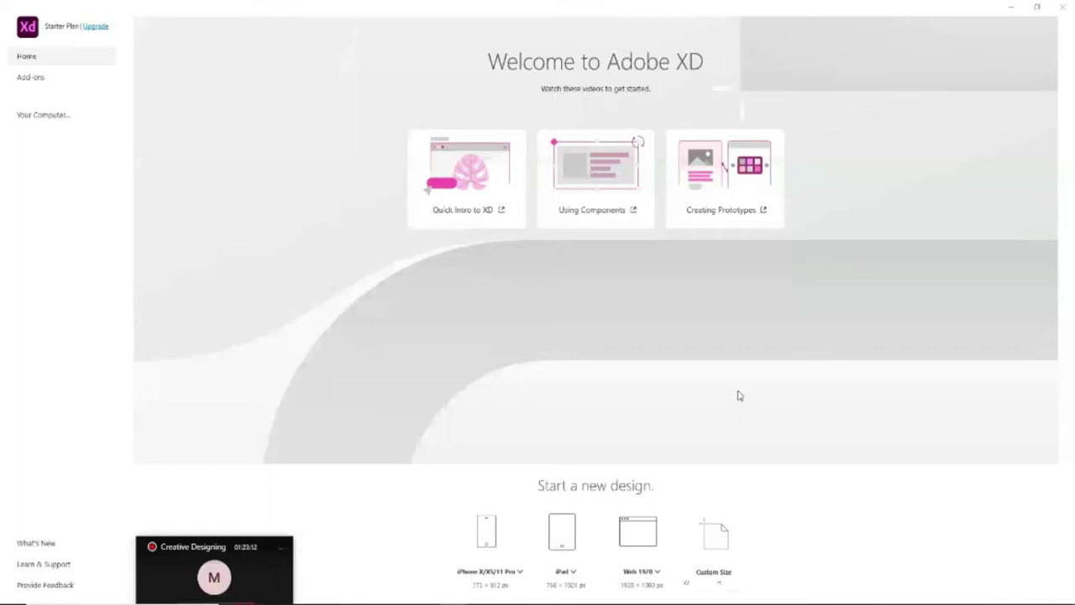
# Expand the size dropdown under the iPhone X/XS/11 Pro preset
pyautogui.click(491, 571)
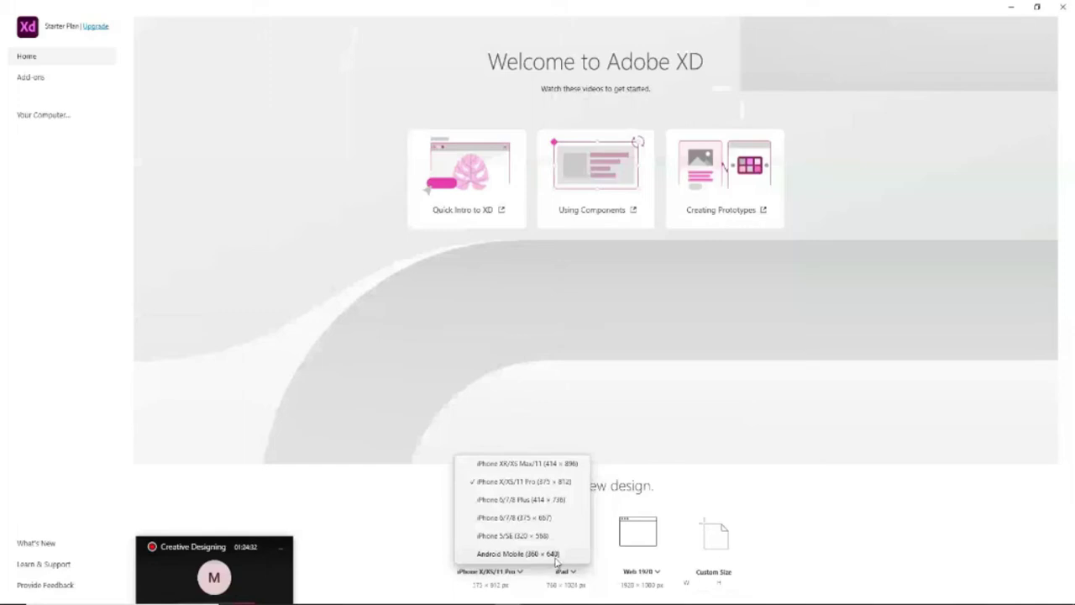
# Create a new document from the Android Mobile 360 × 640 preset
pyautogui.click(555, 556)
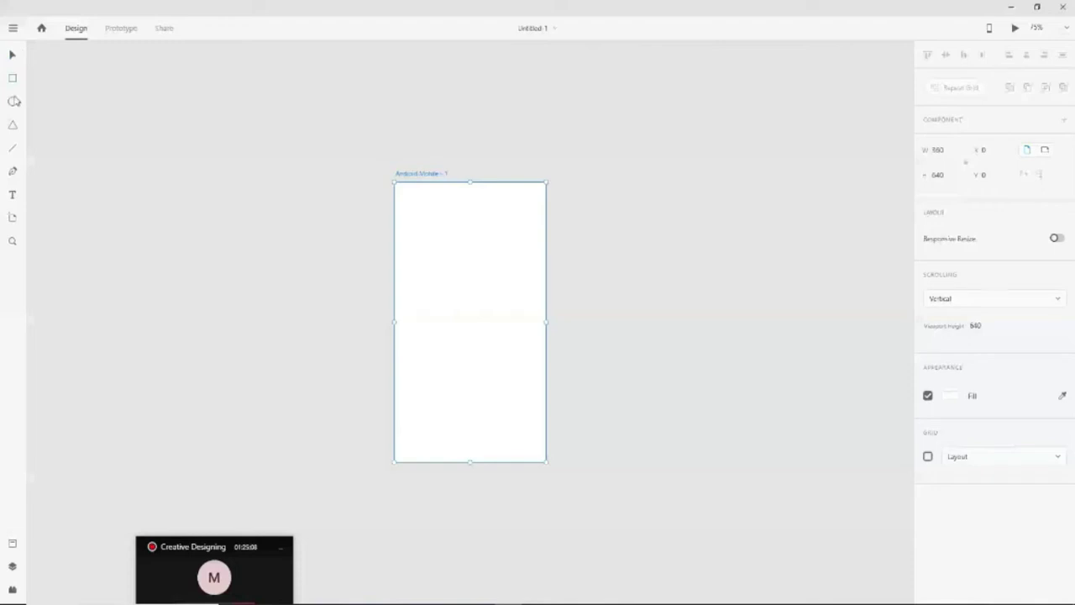
pyautogui.press('r')
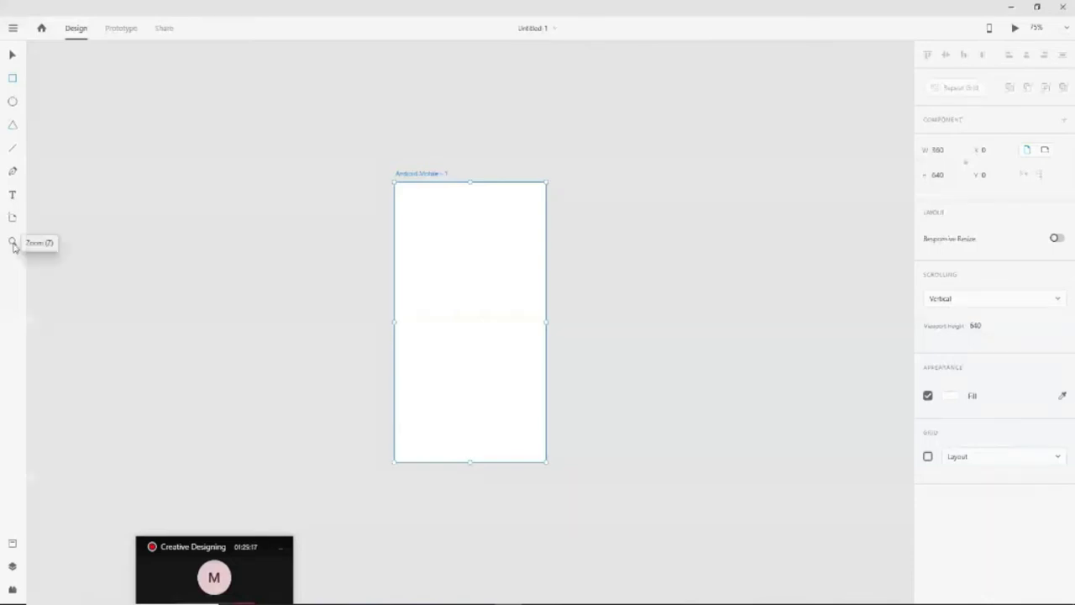
pyautogui.press('y')
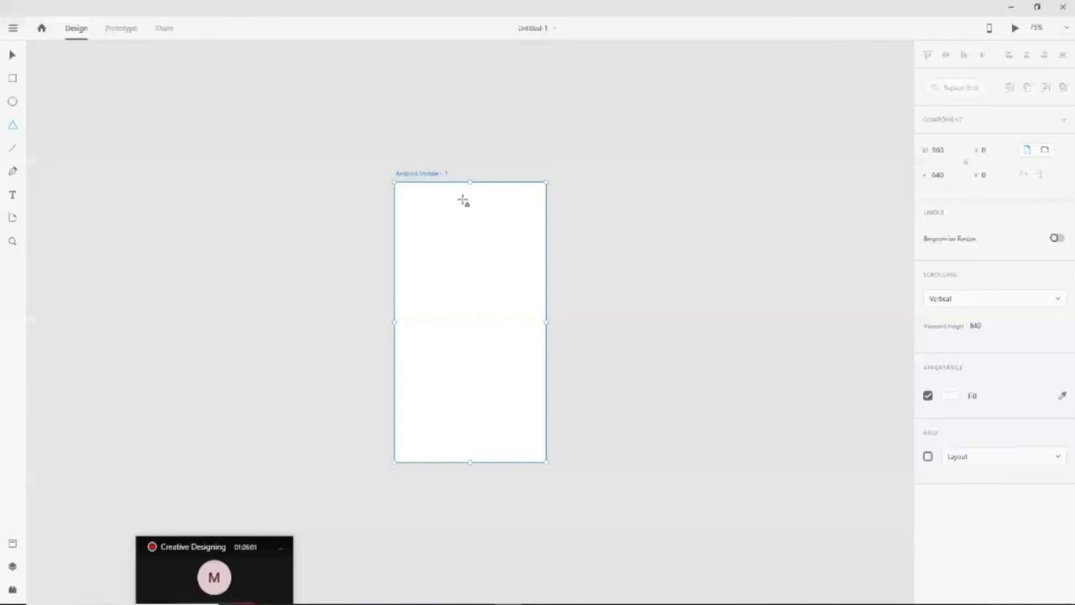
pyautogui.moveTo(180, 554); pyautogui.dragTo(799, 604)
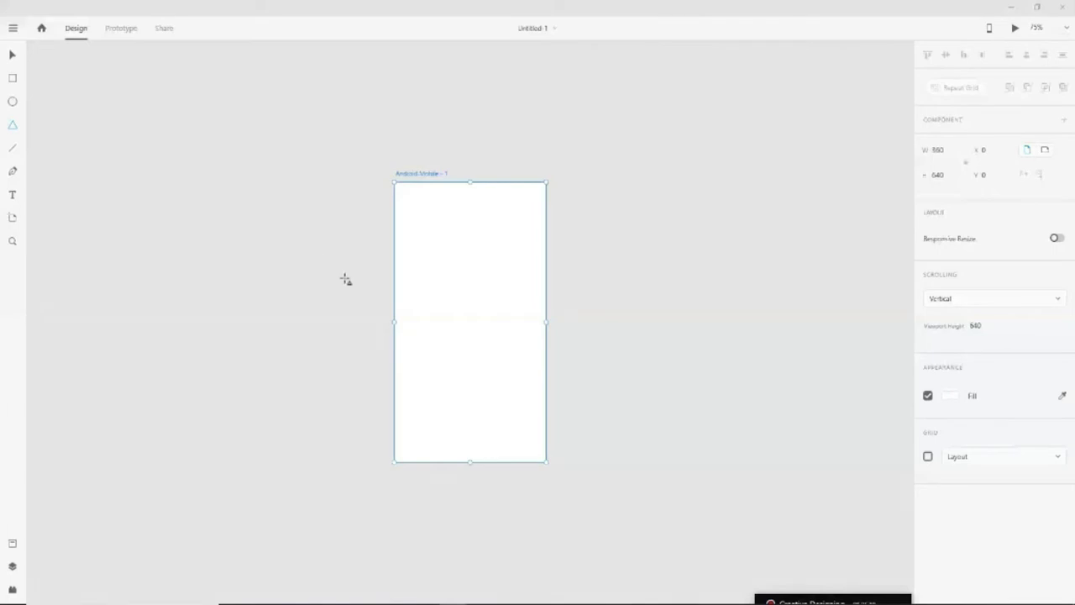
pyautogui.click(13, 55)
pyautogui.click(576, 324)
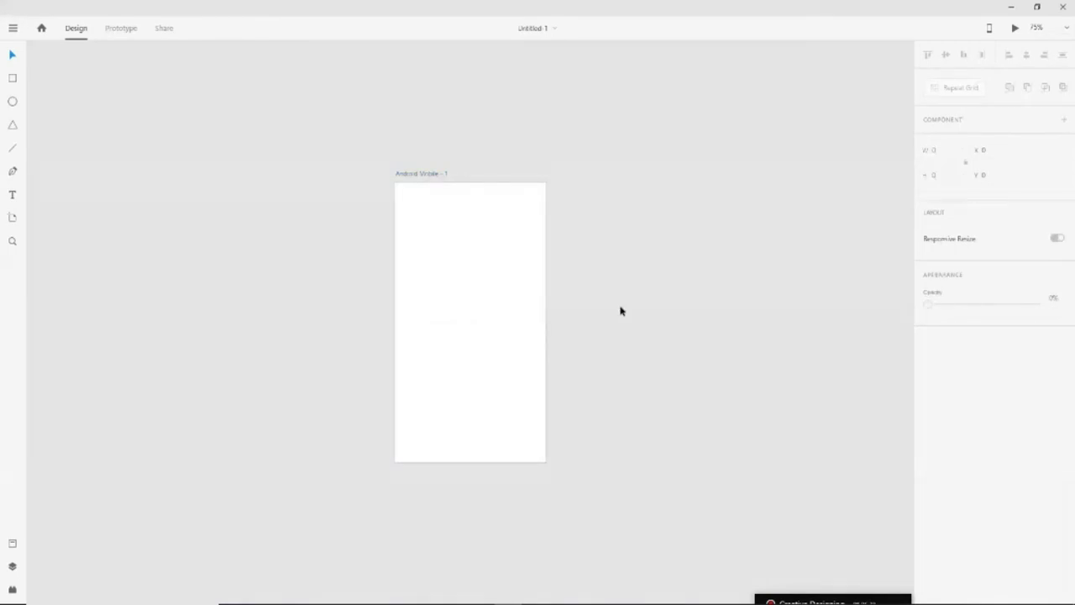
pyautogui.click(493, 300)
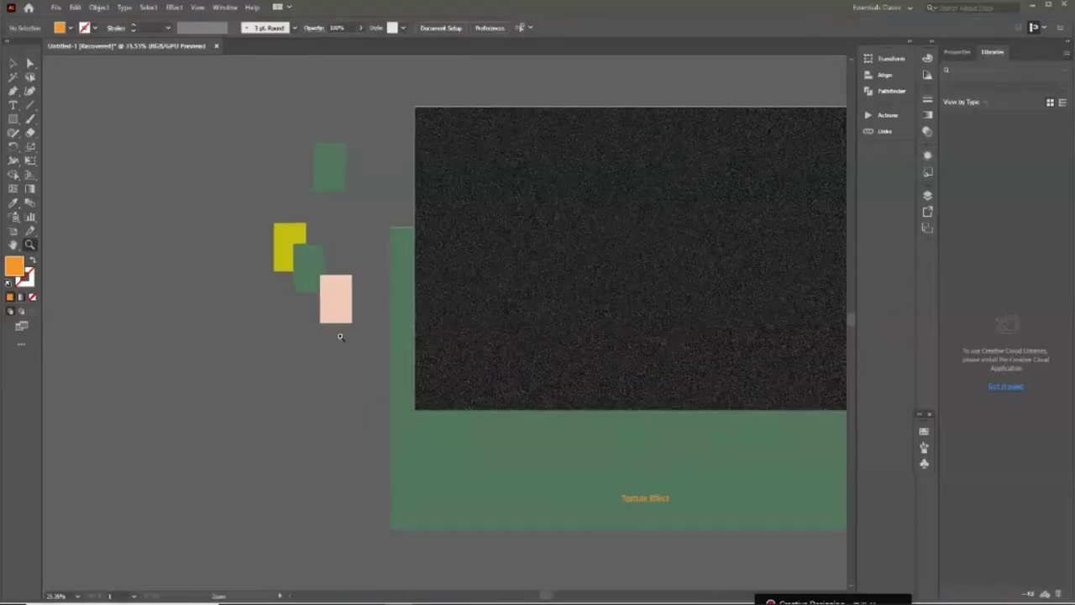
pyautogui.click(361, 384)
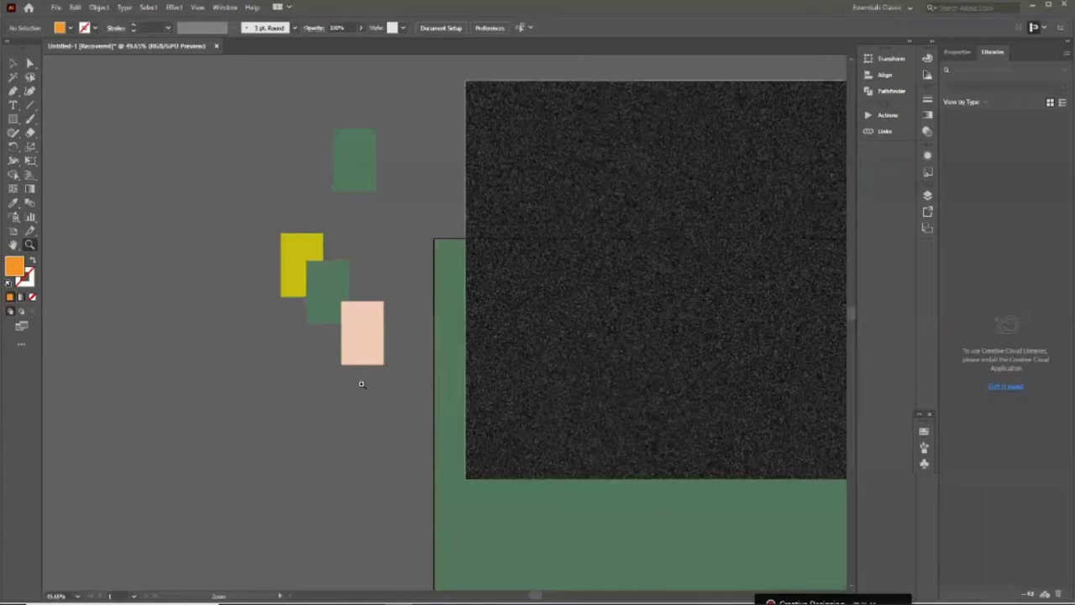
# In Illustrator, undo the stray moves to restore the rectangles' earlier layout
pyautogui.hotkey('ctrl', 'z')
pyautogui.hotkey('ctrl', 'z')
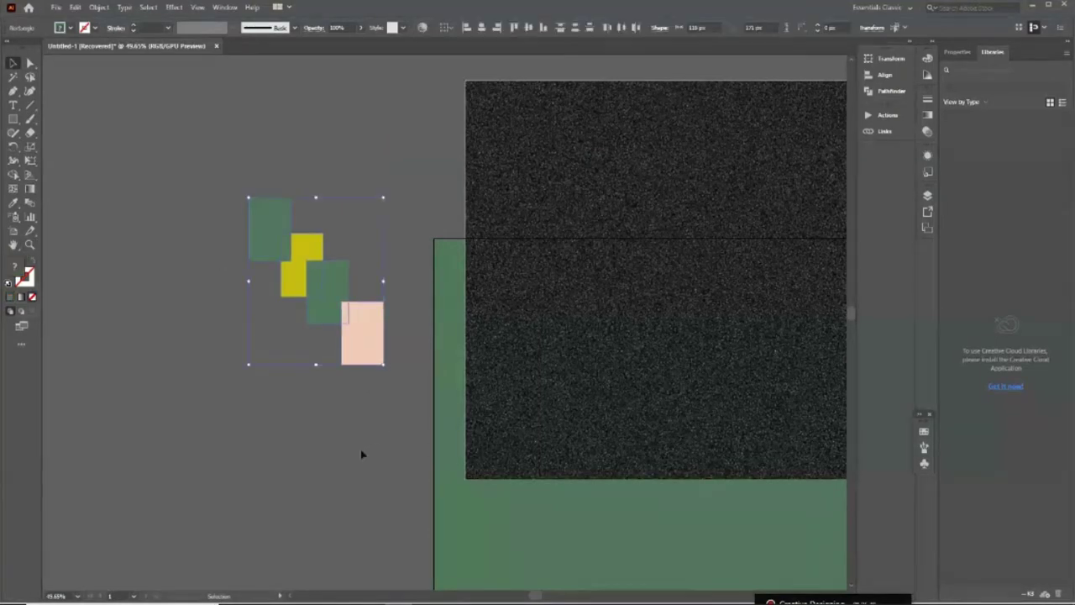
pyautogui.press('v')
pyautogui.click(362, 451)
pyautogui.scroll(-1, 366, 328)
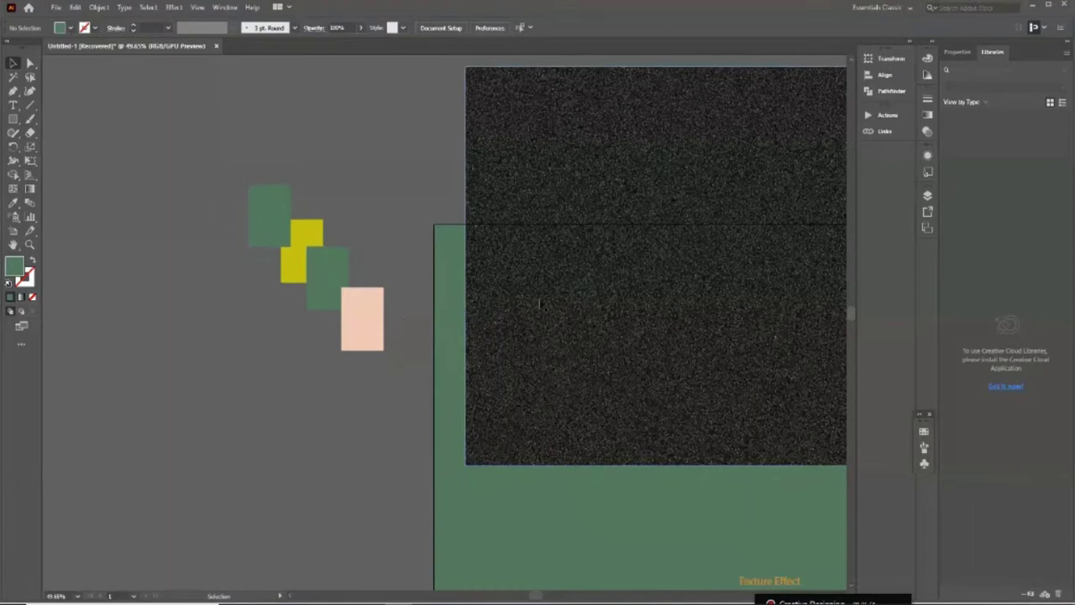
pyautogui.hotkey('ctrl', 'shift', 'z')
pyautogui.hotkey('ctrl', 'shift', 'a')
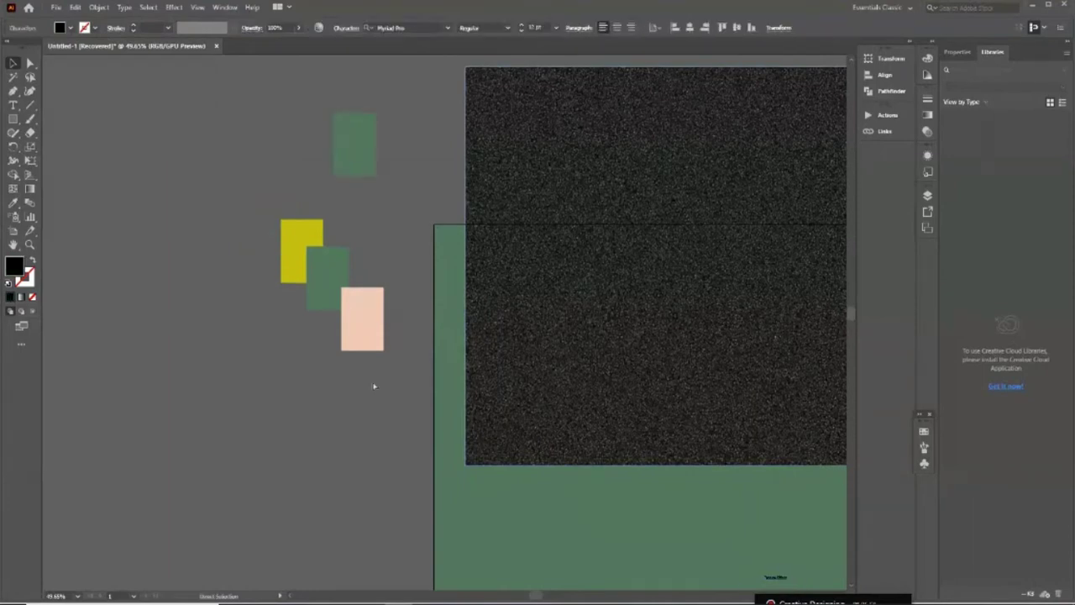
pyautogui.hotkey('ctrl', 'shift', 'z')
pyautogui.hotkey('ctrl', 'shift', 'z')
pyautogui.hotkey('ctrl', 'shift', 'z')
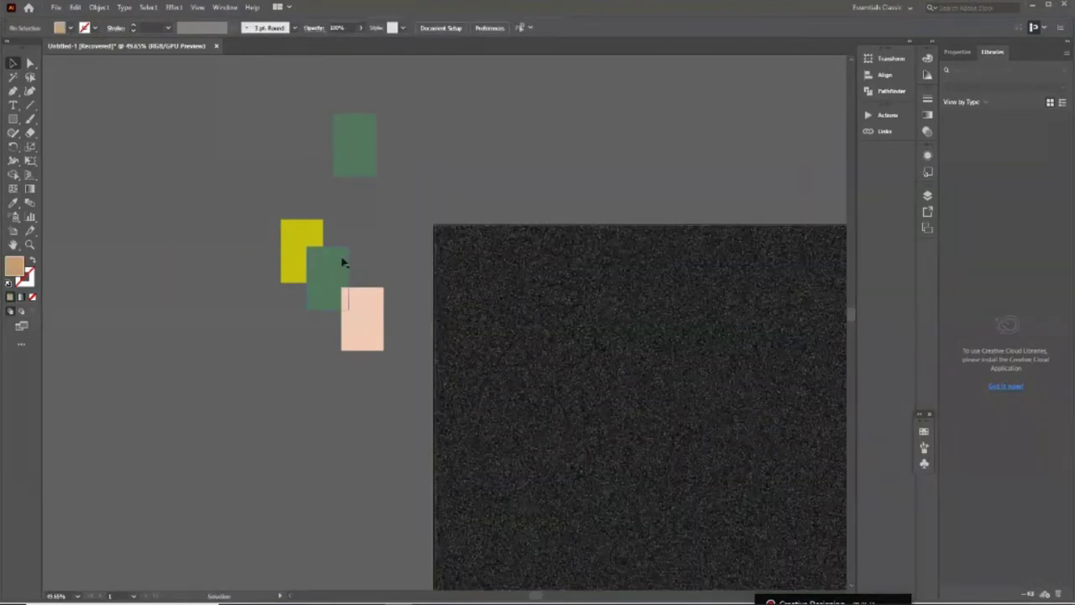
# Select the yellow, green and peach rectangles and copy them
pyautogui.click(342, 288)
pyautogui.keyDown('shift'); pyautogui.click(382, 343); pyautogui.keyUp('shift')
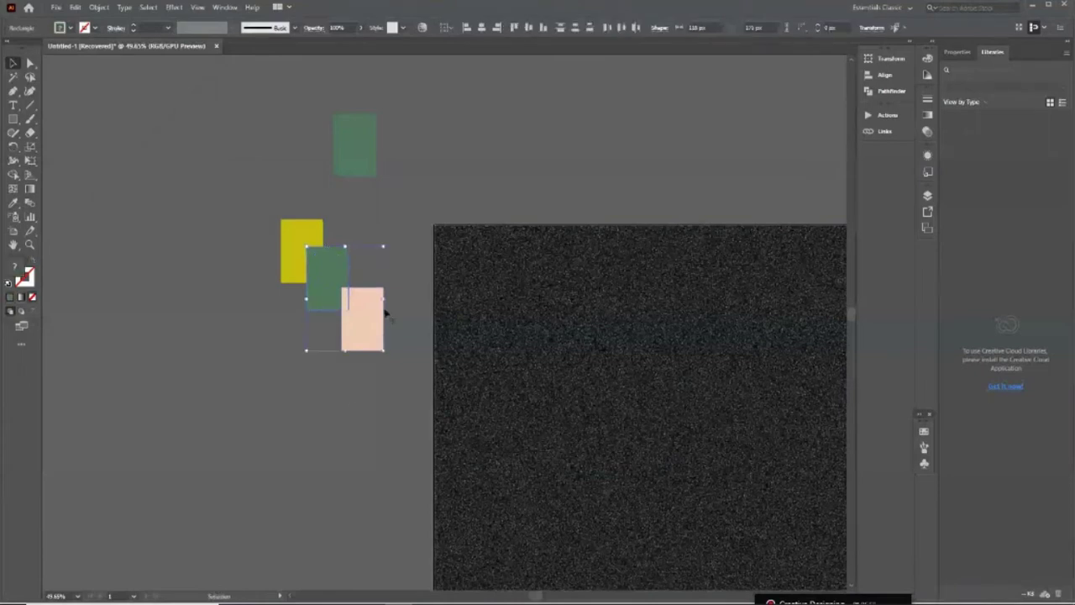
pyautogui.press('v')
pyautogui.scroll(-3, 375, 372)
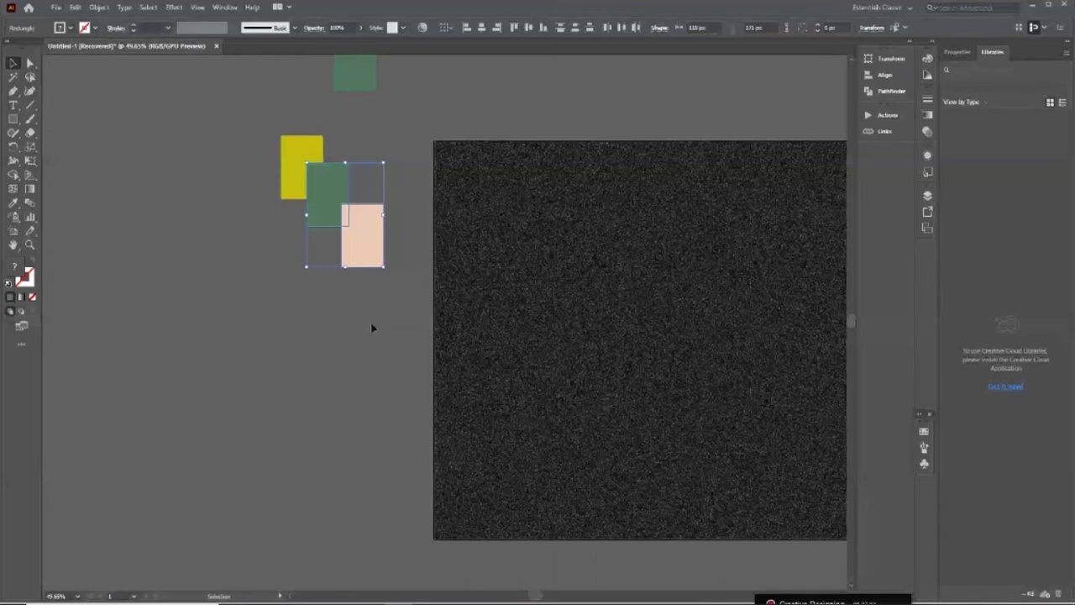
pyautogui.hotkey('ctrl', 'z')
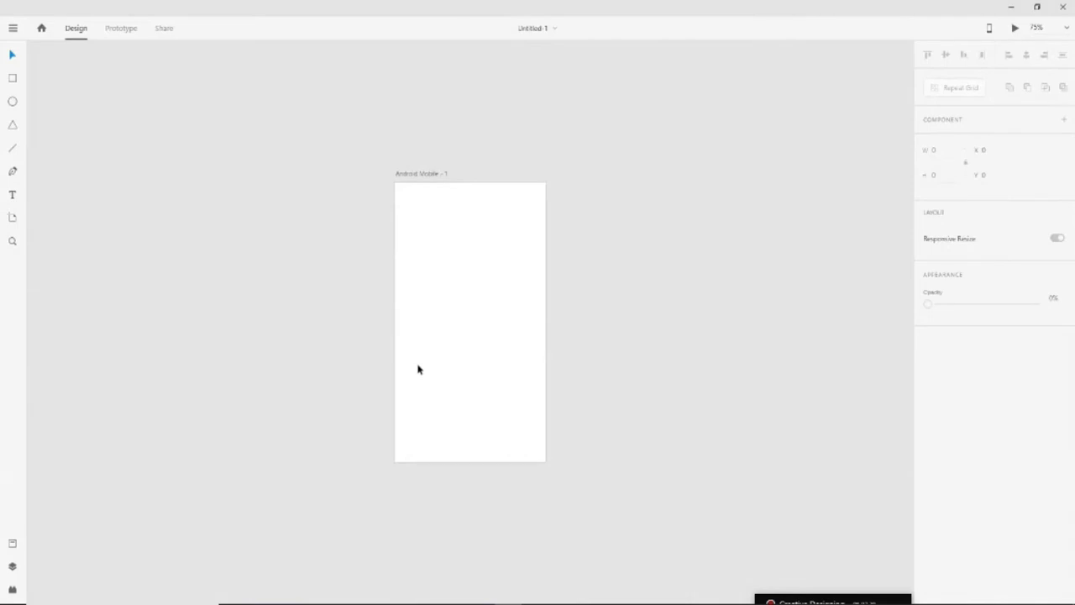
# Paste the three coloured rectangles into XD and drag them off the artboard's left side
pyautogui.hotkey('ctrl', 'v')
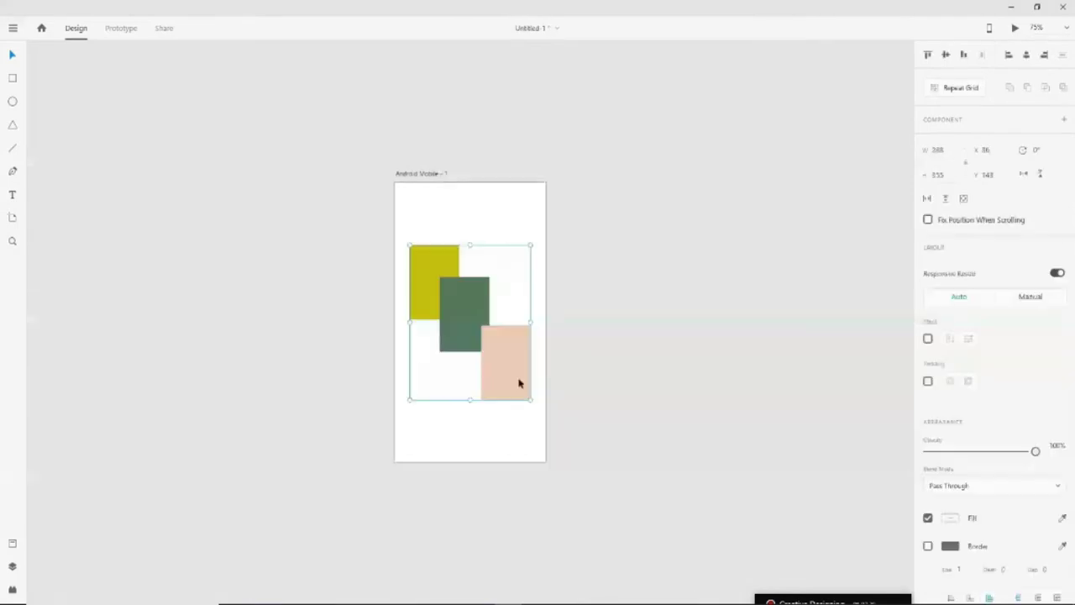
pyautogui.moveTo(518, 383); pyautogui.dragTo(326, 390)
pyautogui.click(343, 434)
# Move the yellow rectangle up and place the green rectangle just beneath it
pyautogui.click(281, 343)
pyautogui.moveTo(280, 343); pyautogui.dragTo(275, 353)
pyautogui.moveTo(274, 257); pyautogui.dragTo(285, 227)
pyautogui.moveTo(278, 341); pyautogui.dragTo(264, 324)
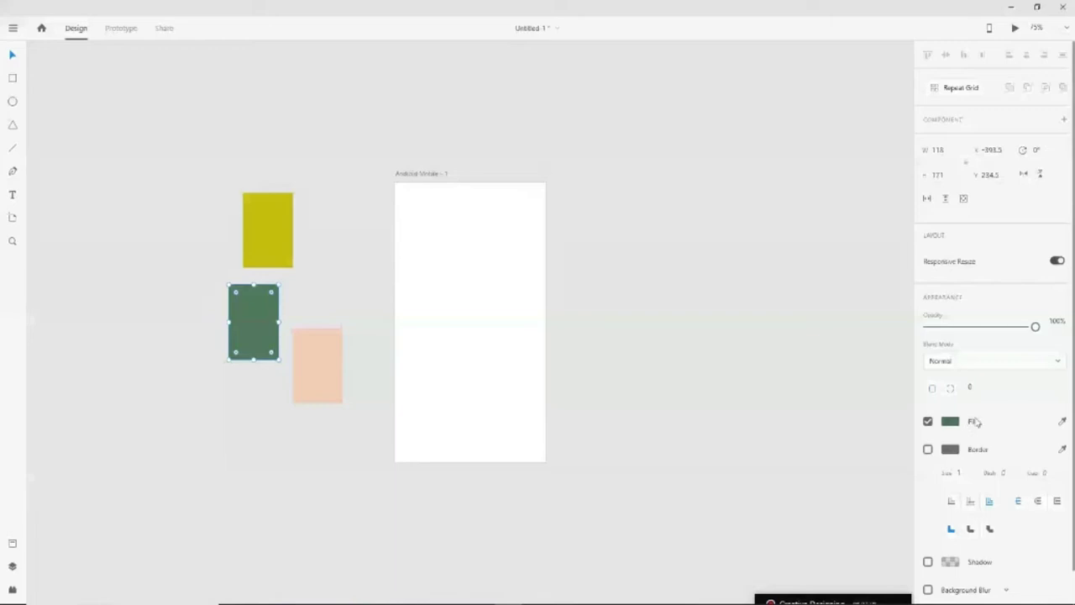
pyautogui.press('Tab')
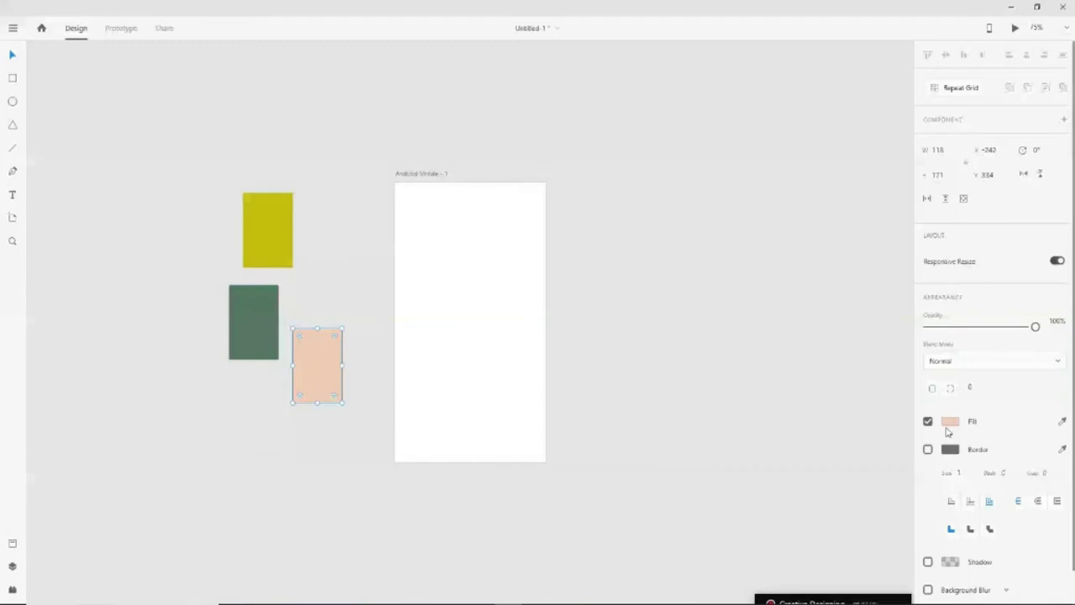
pyautogui.press('Tab')
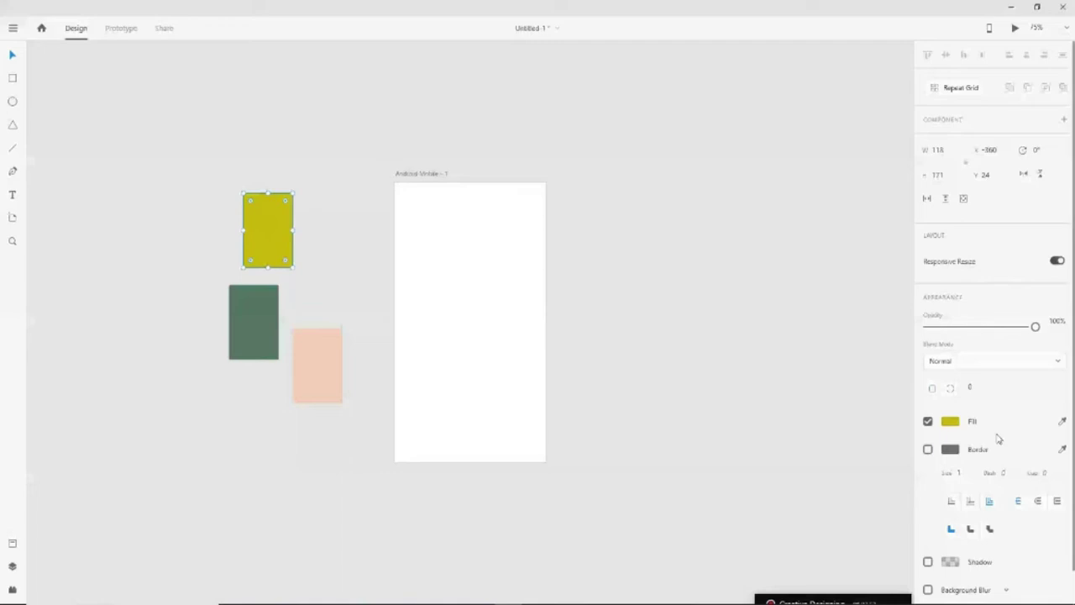
pyautogui.press('Tab')
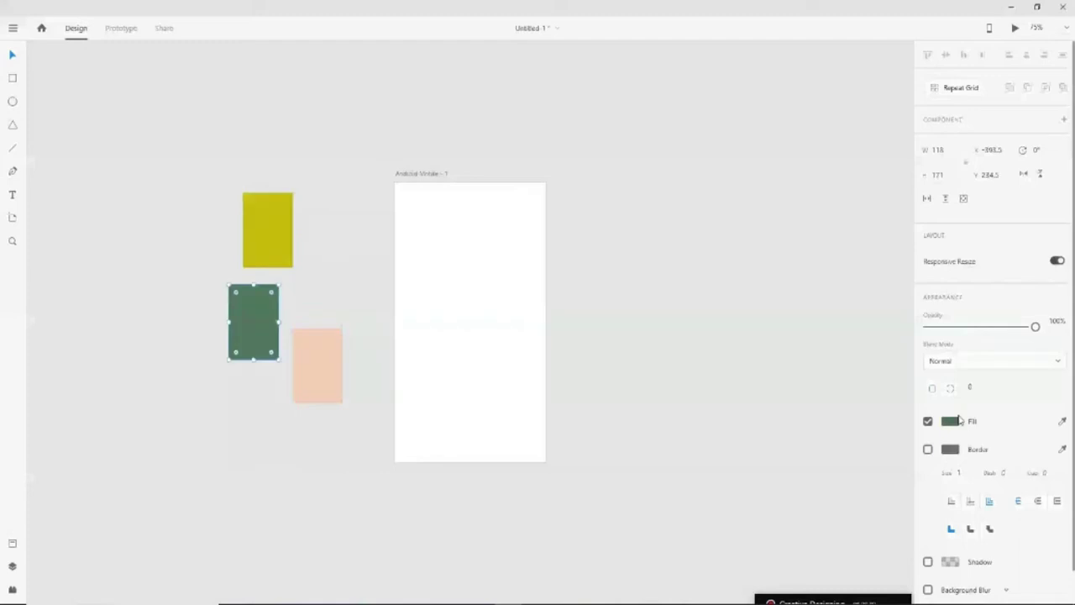
pyautogui.press('Tab')
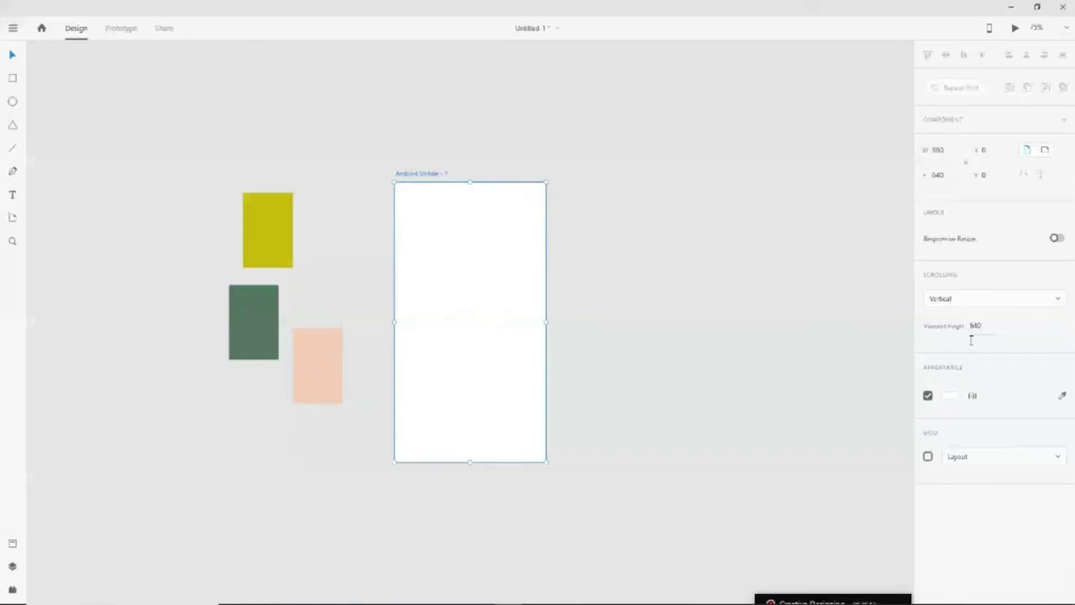
# Try a square grid on the artboard, then switch to a Layout grid with 1 column
pyautogui.click(966, 457)
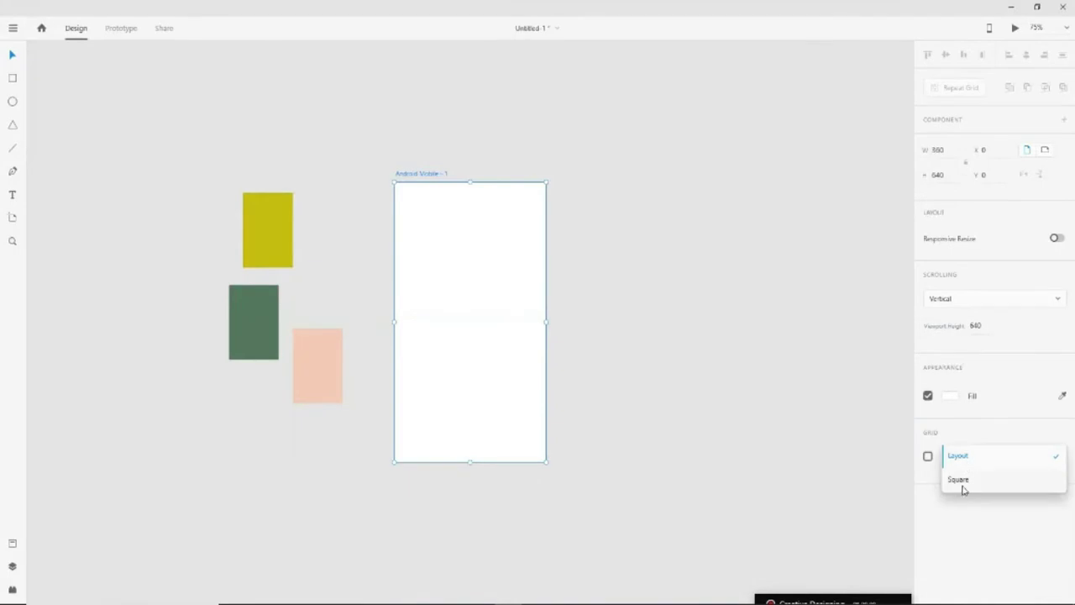
pyautogui.click(960, 484)
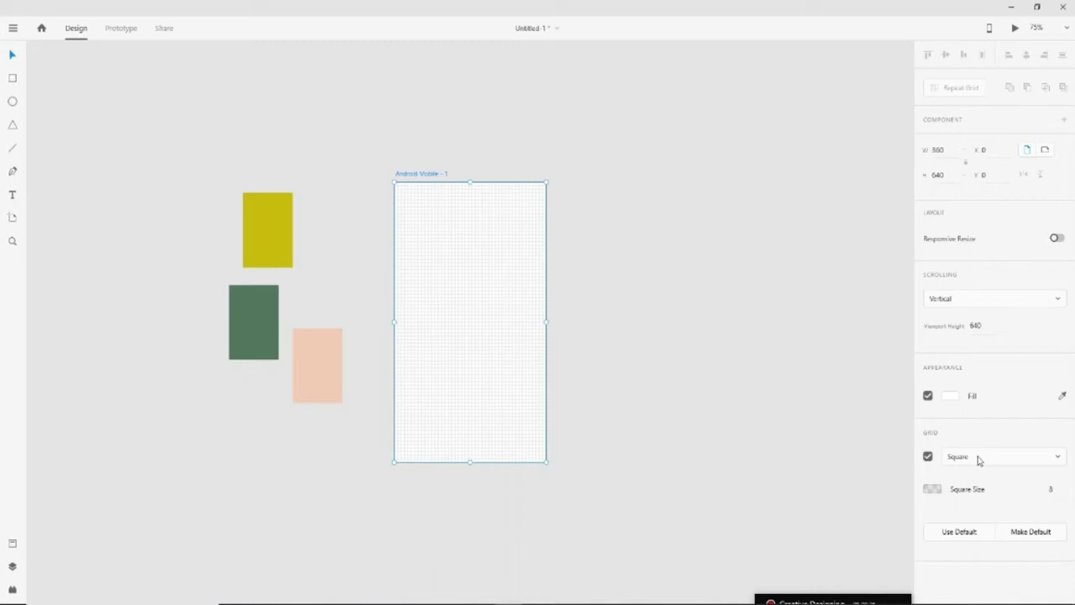
pyautogui.hotkey('ctrl', 'shift', "'")
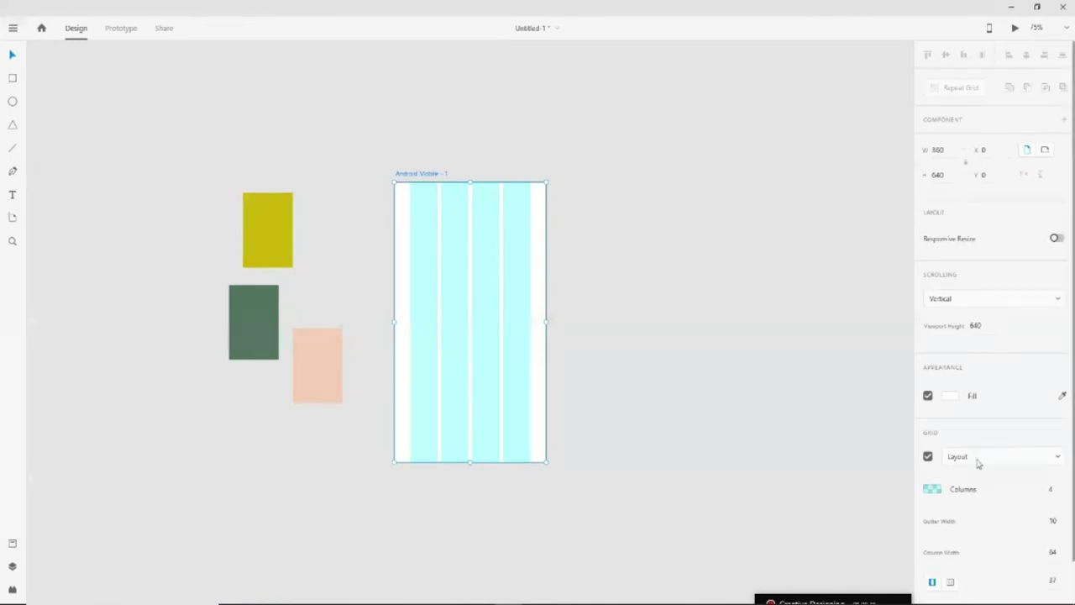
pyautogui.click(1060, 494)
pyautogui.write('1')
pyautogui.press('Tab')
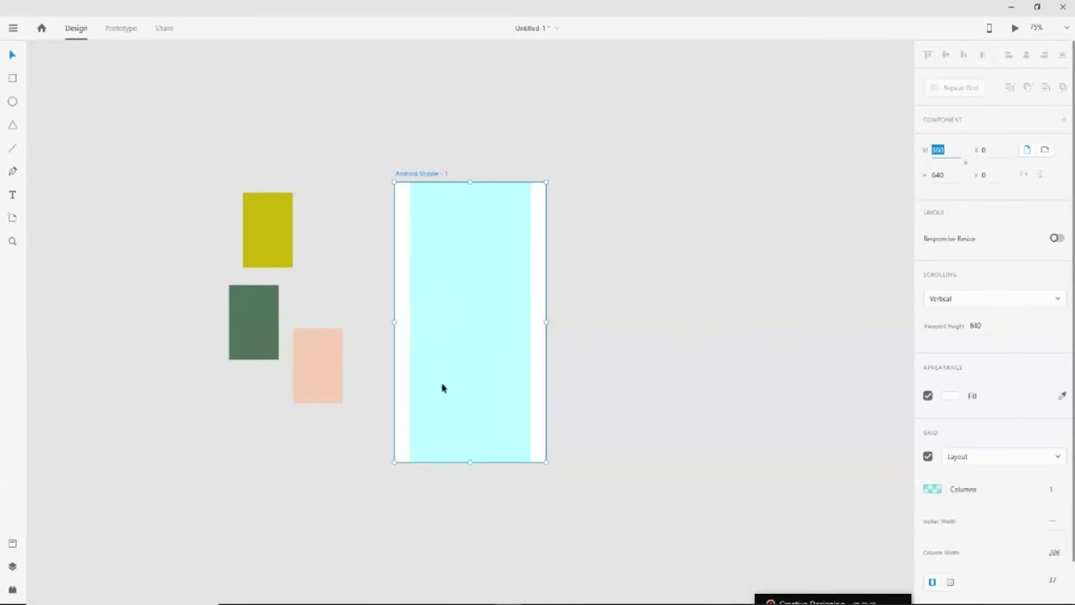
# Set the grid columns' colour opacity to about 26%
pyautogui.click(934, 490)
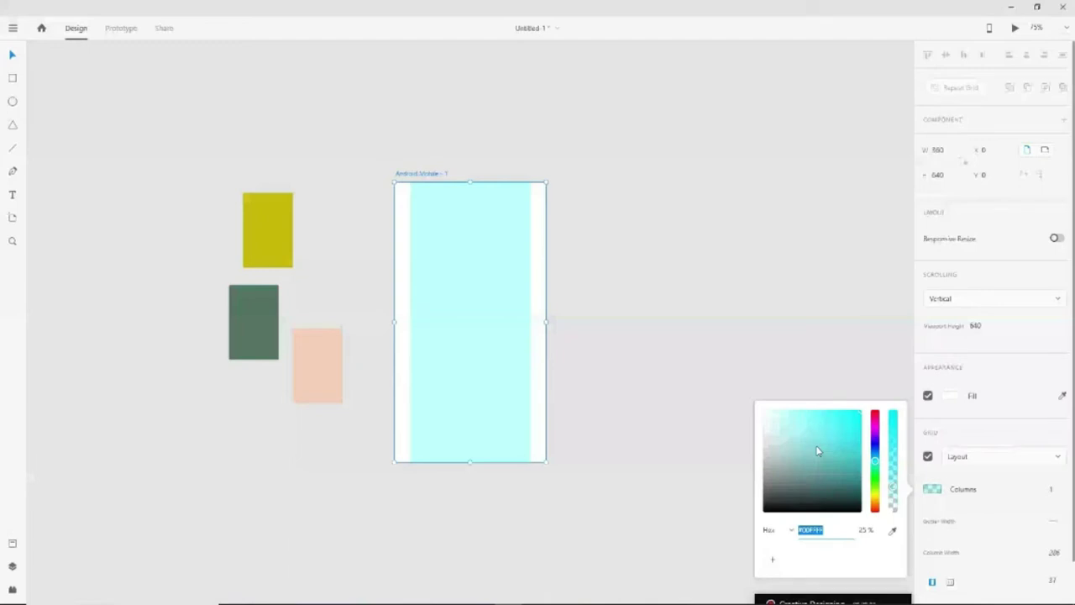
pyautogui.click(895, 499)
pyautogui.moveTo(896, 499)
pyautogui.mouseDown()
pyautogui.moveTo(895, 486)
pyautogui.moveTo(893, 496)
pyautogui.mouseUp()
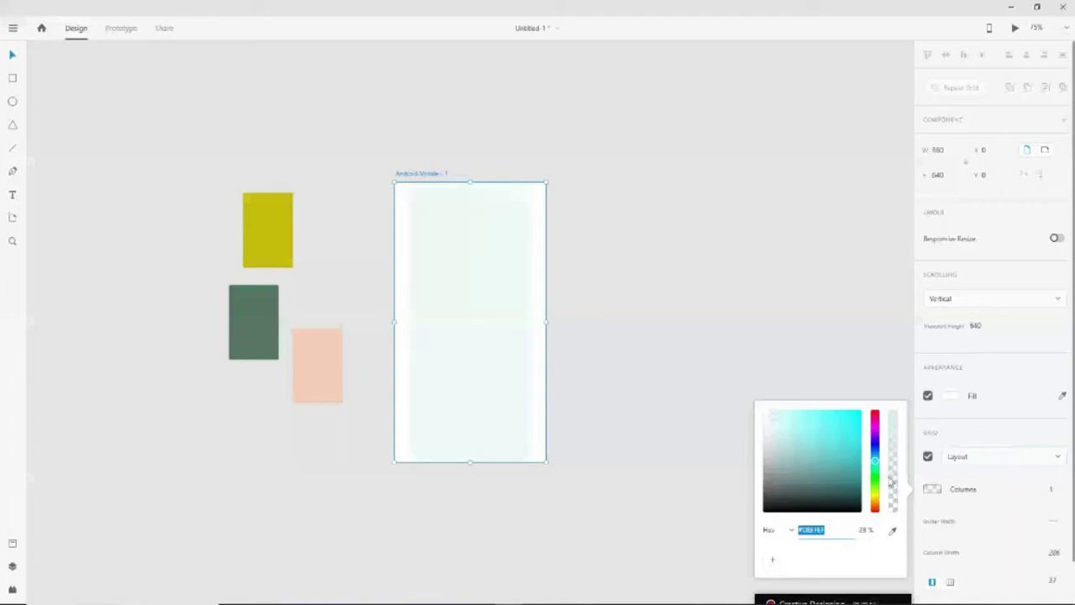
pyautogui.click(498, 397)
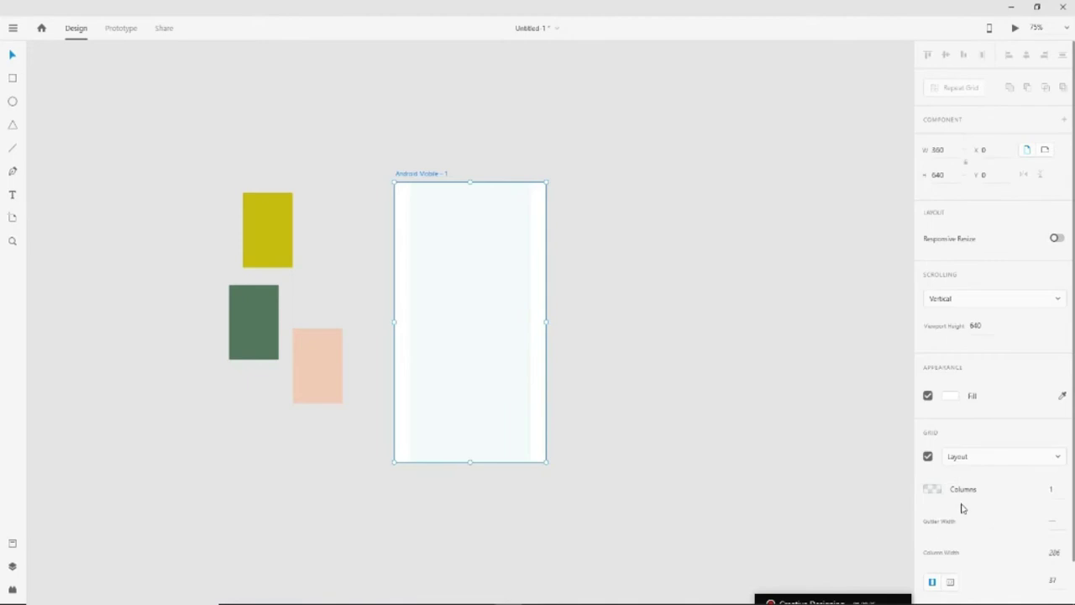
# Change the layout grid to 22 columns, then switch the layout grid off
pyautogui.click(1050, 493)
pyautogui.write('22')
pyautogui.press('Tab')
pyautogui.hotkey('shift', 'Tab')
pyautogui.click(927, 456)
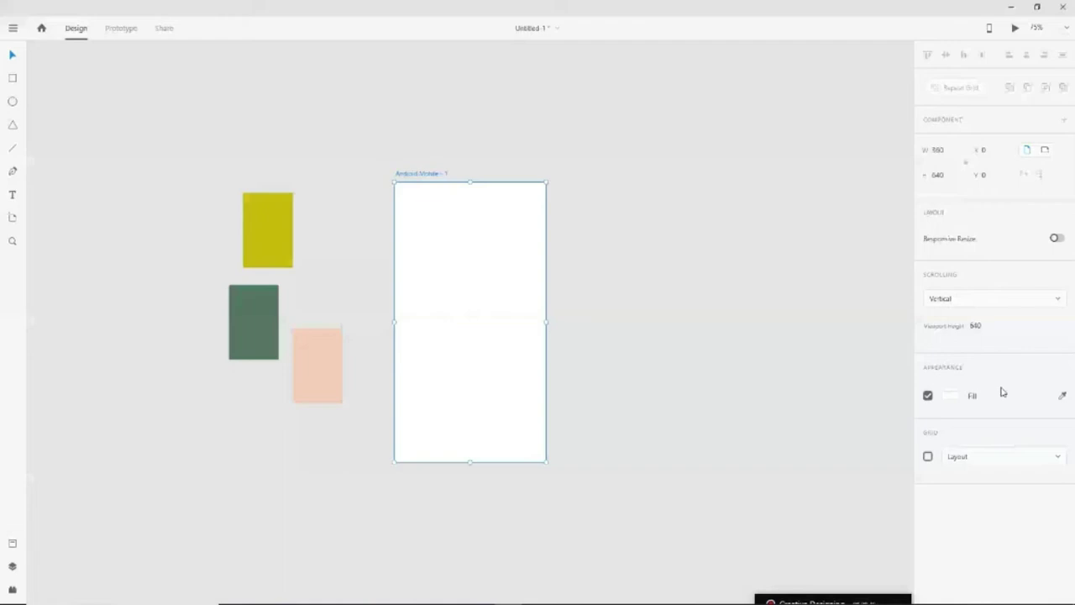
# Eyedropper the green rectangle's #54785E into the artboard fill, then reselect the artboard
pyautogui.click(950, 395)
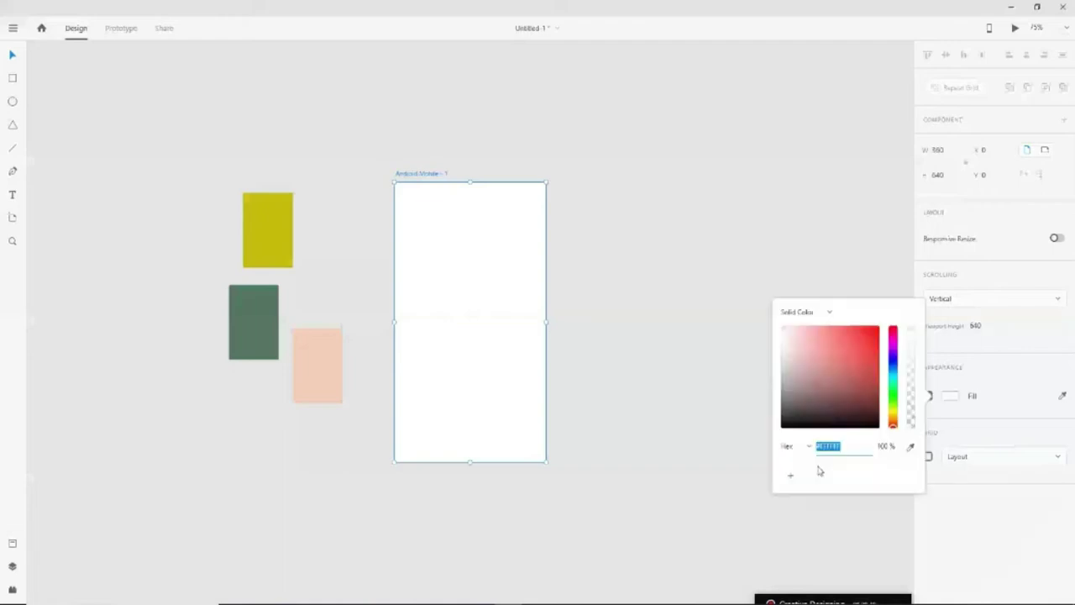
pyautogui.click(911, 448)
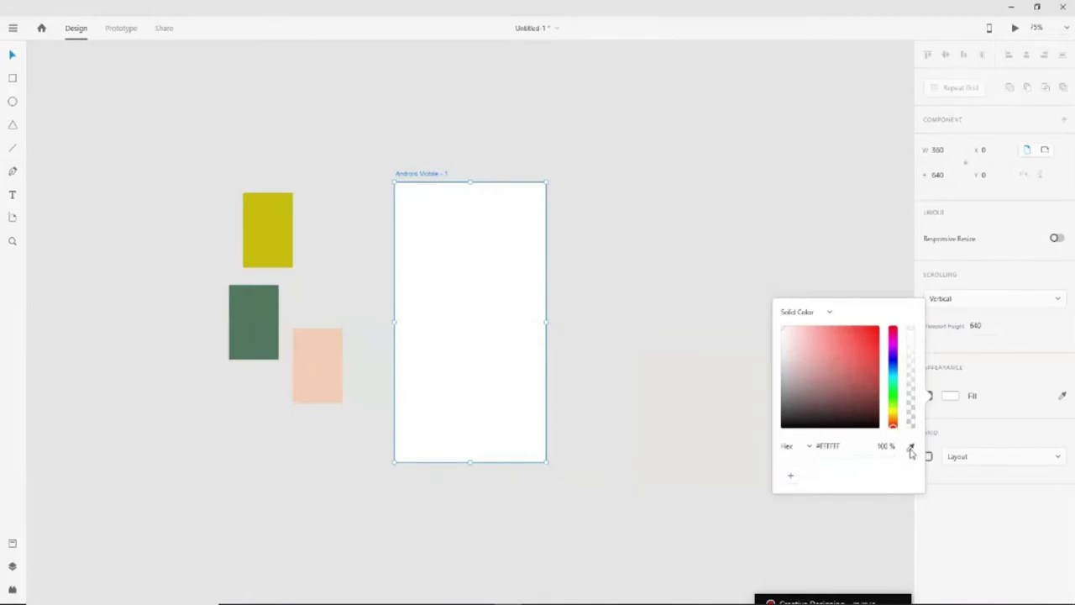
pyautogui.click(257, 326)
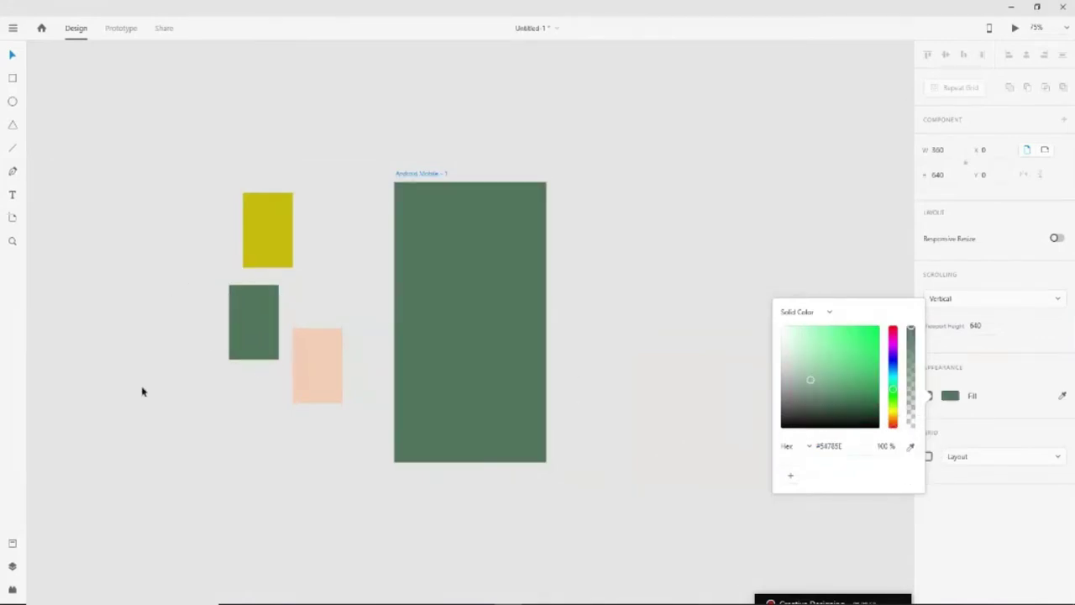
pyautogui.click(11, 58)
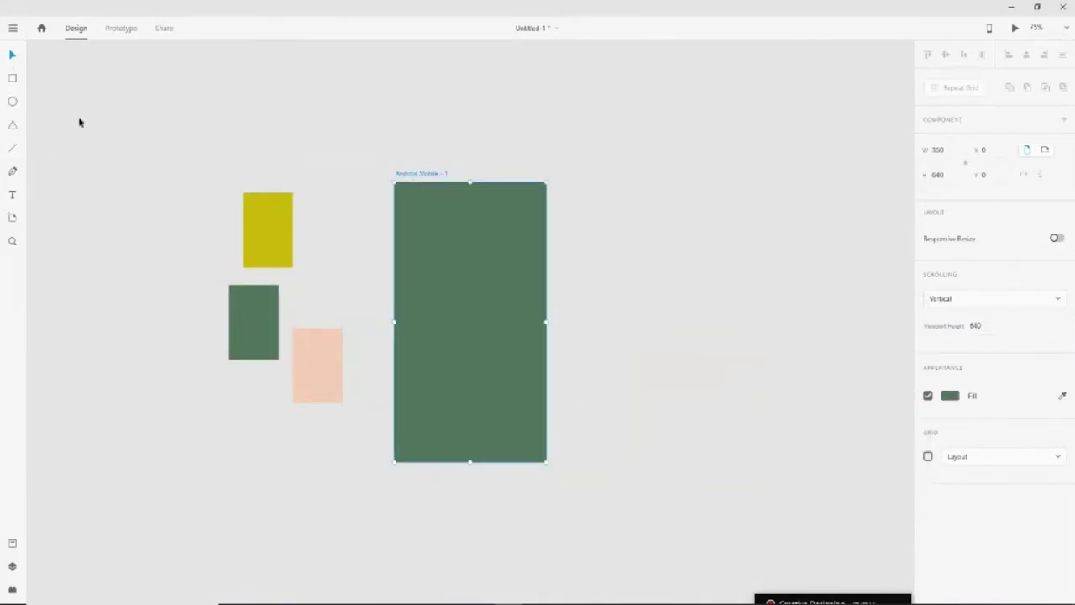
pyautogui.click(177, 229)
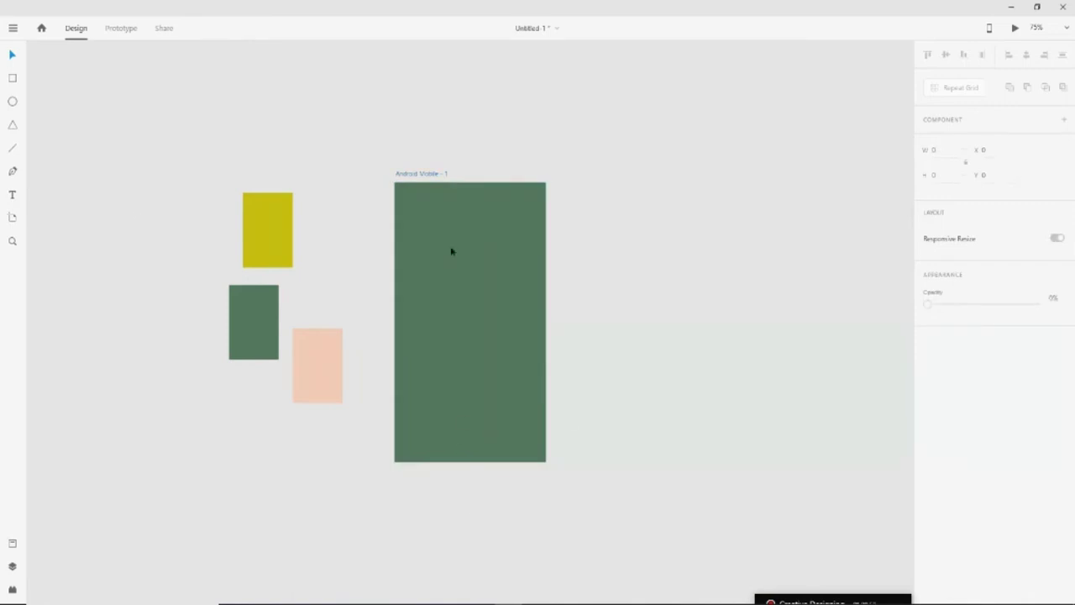
pyautogui.click(529, 365)
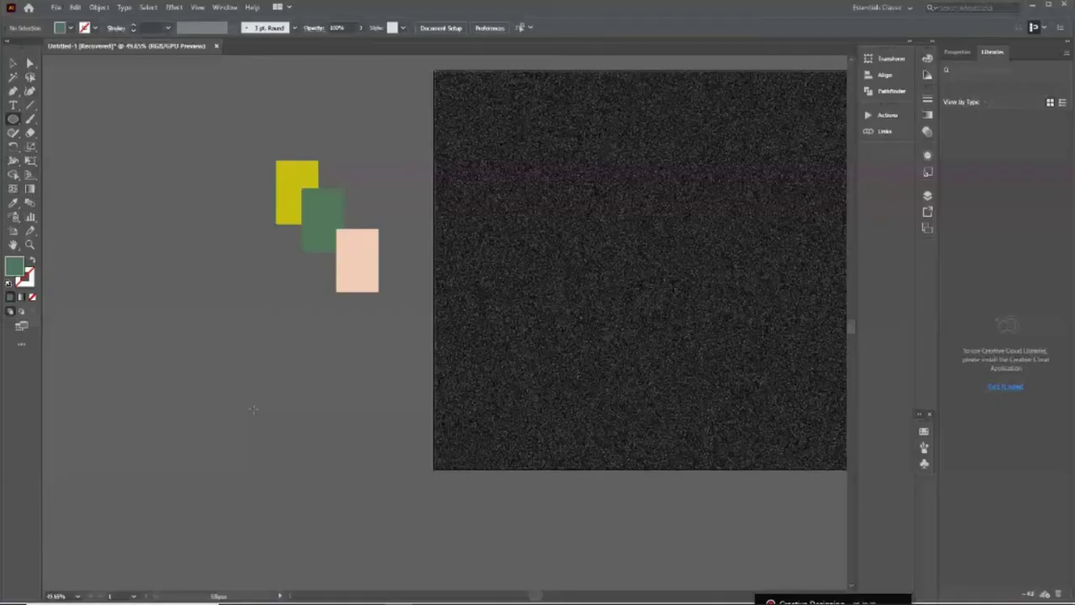
# Draw a 177 px unfilled peach-outlined circle with a smaller 122 px concentric circle inside
pyautogui.moveTo(253, 409)
pyautogui.mouseDown()
pyautogui.moveTo(202, 462)
pyautogui.moveTo(248, 522)
pyautogui.mouseUp()
pyautogui.press('z')
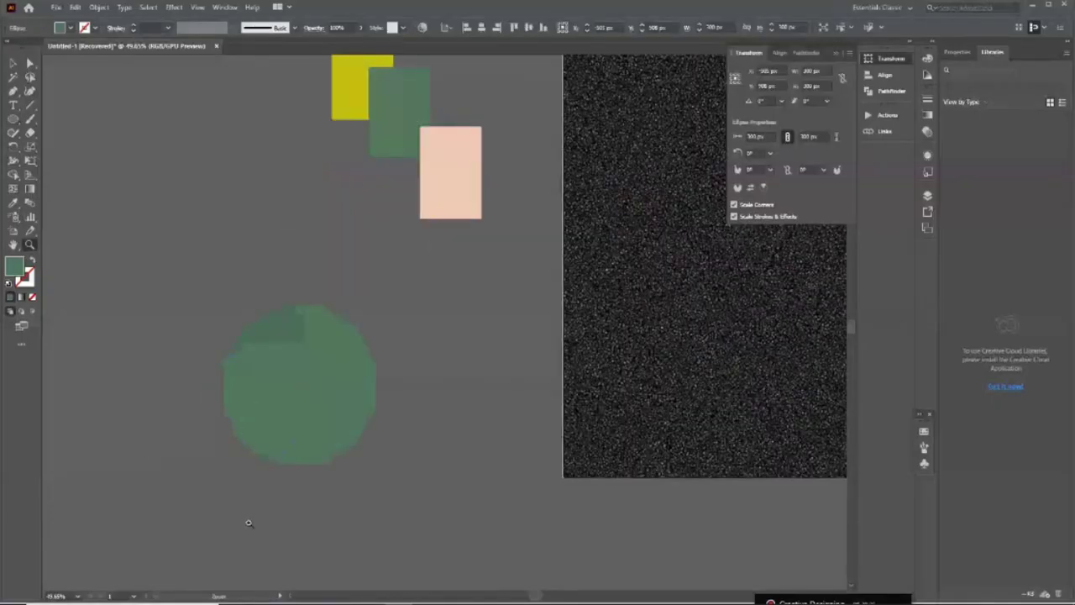
pyautogui.scroll(3, 336, 300)
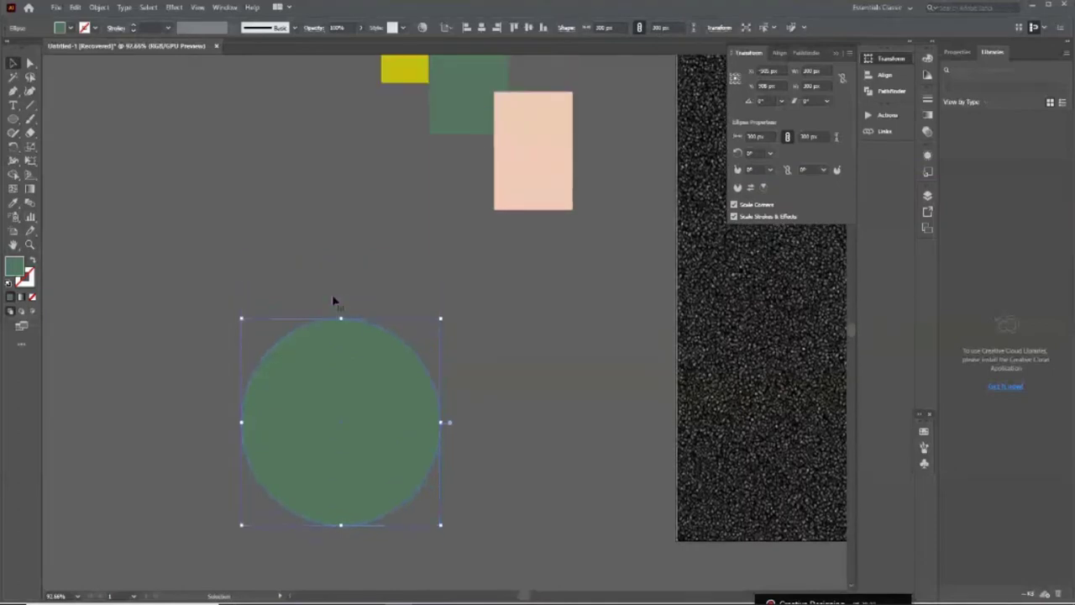
pyautogui.press('i')
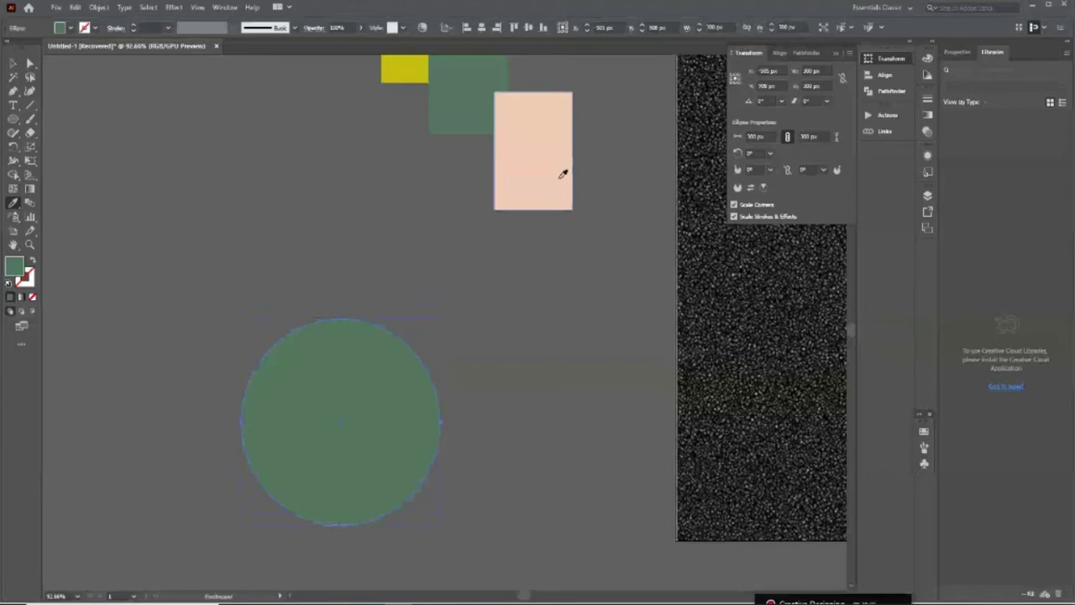
pyautogui.click(563, 173)
pyautogui.hotkey('shift', 'x')
pyautogui.press('v')
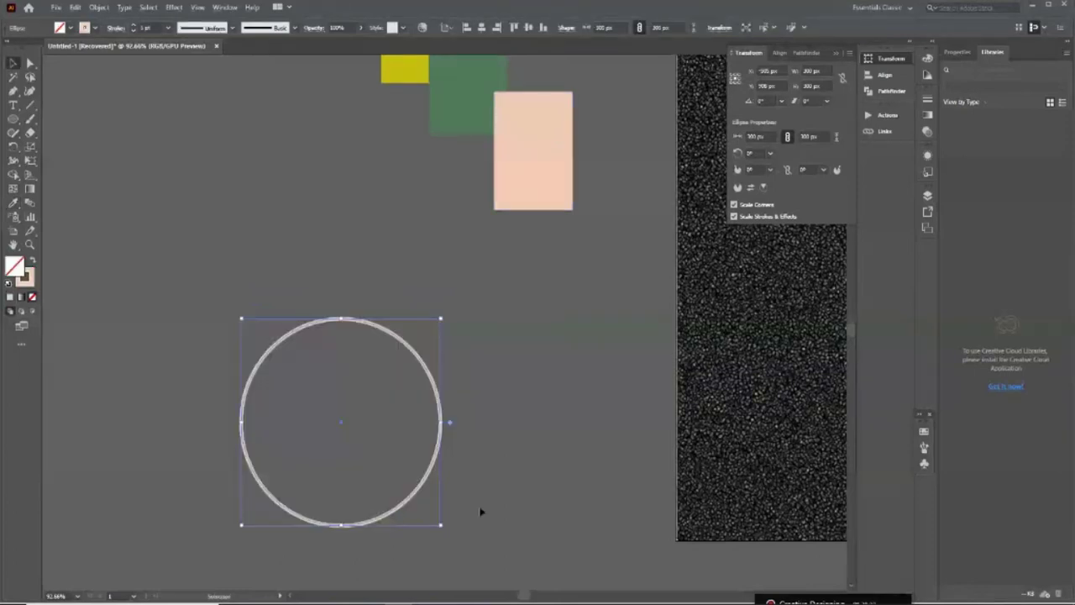
pyautogui.moveTo(441, 525); pyautogui.dragTo(399, 483)
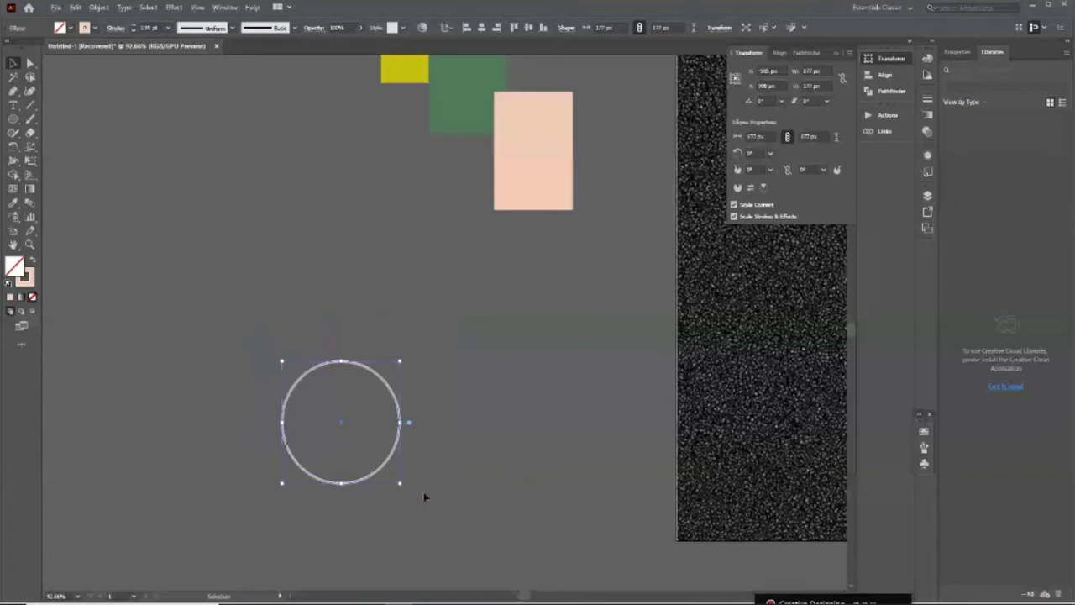
pyautogui.moveTo(424, 497); pyautogui.dragTo(349, 439)
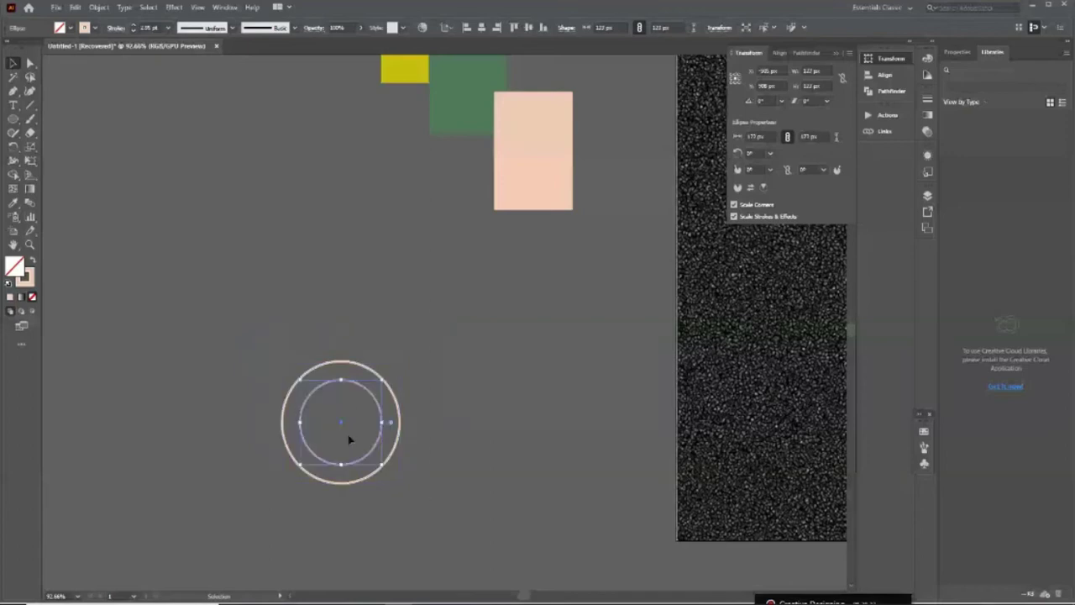
# Type 'Logo' at the centre of the circles and enlarge it
pyautogui.hotkey('ctrl', '+')
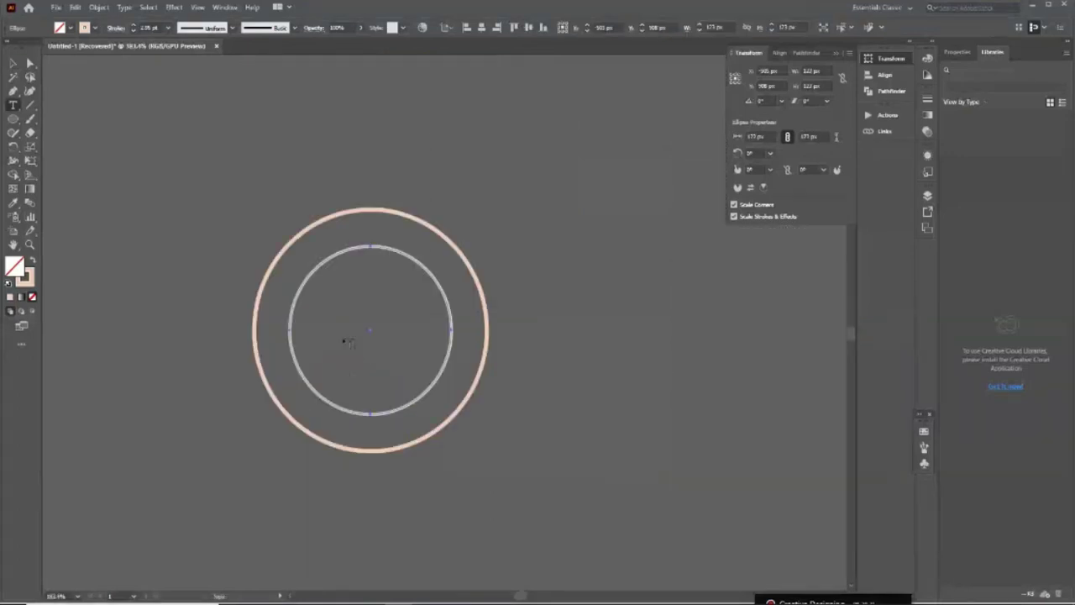
pyautogui.press('t')
pyautogui.click(343, 334)
pyautogui.write('Logo')
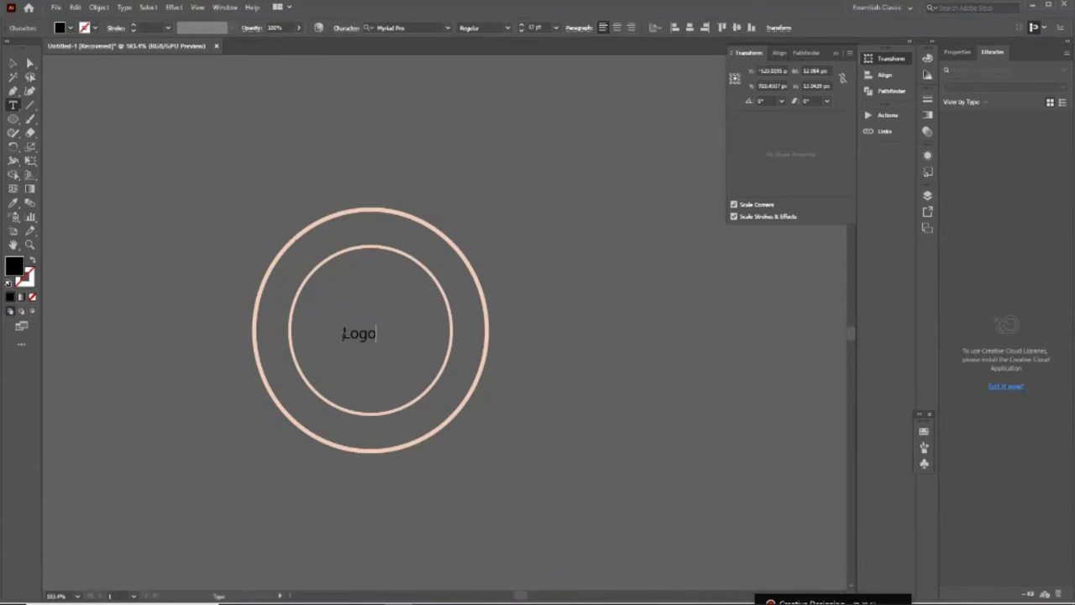
pyautogui.press('Escape')
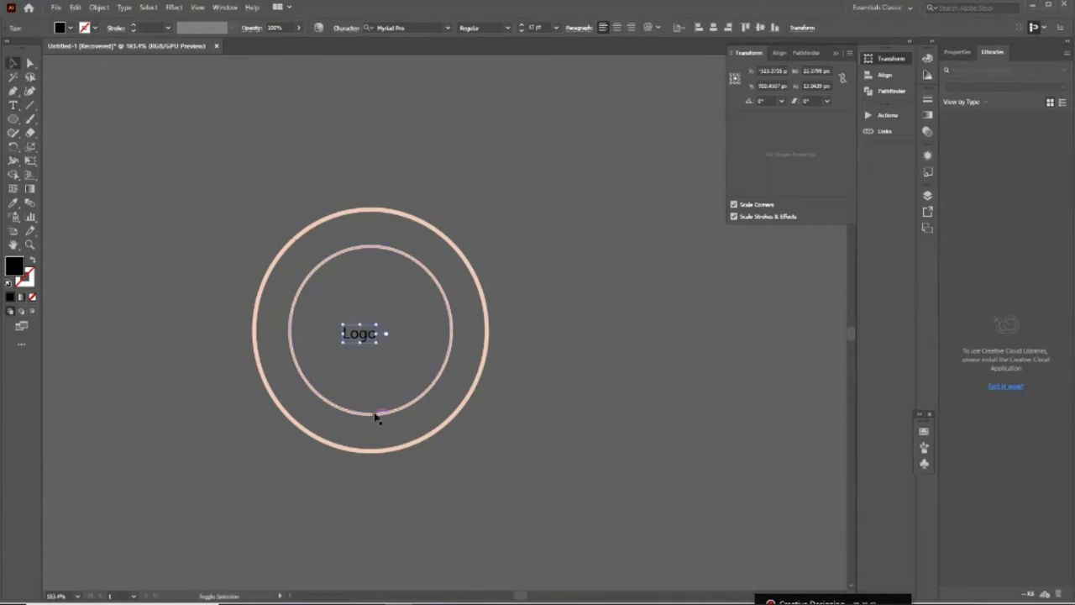
pyautogui.hotkey('ctrl', 'shift', '.')
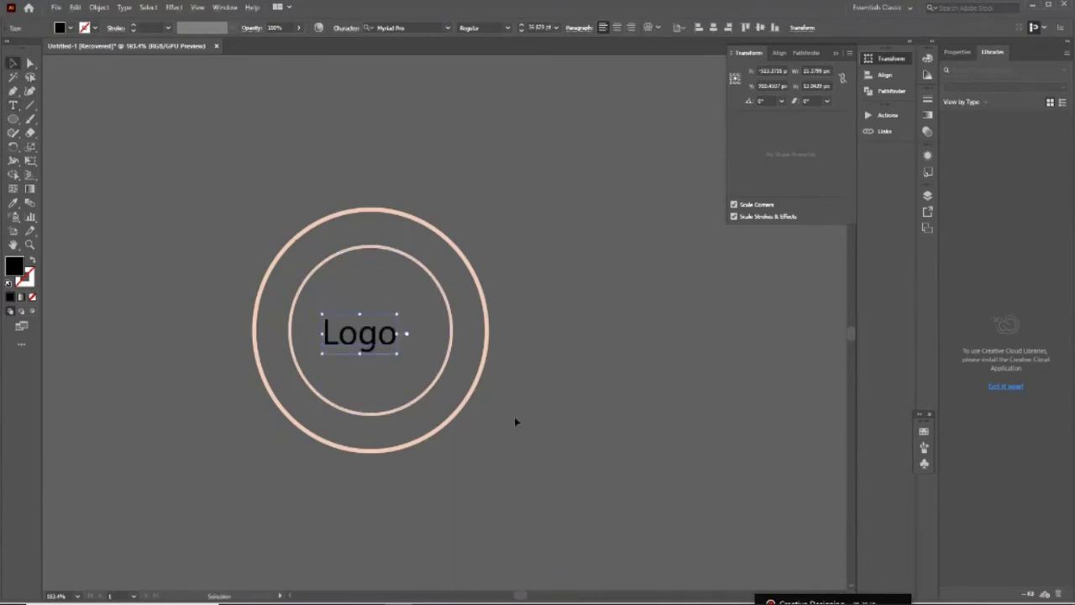
# Give the Logo text the peach colour sampled from the rectangle
pyautogui.scroll(3, 515, 418)
pyautogui.press('z')
pyautogui.moveTo(286, 257); pyautogui.dragTo(230, 297)
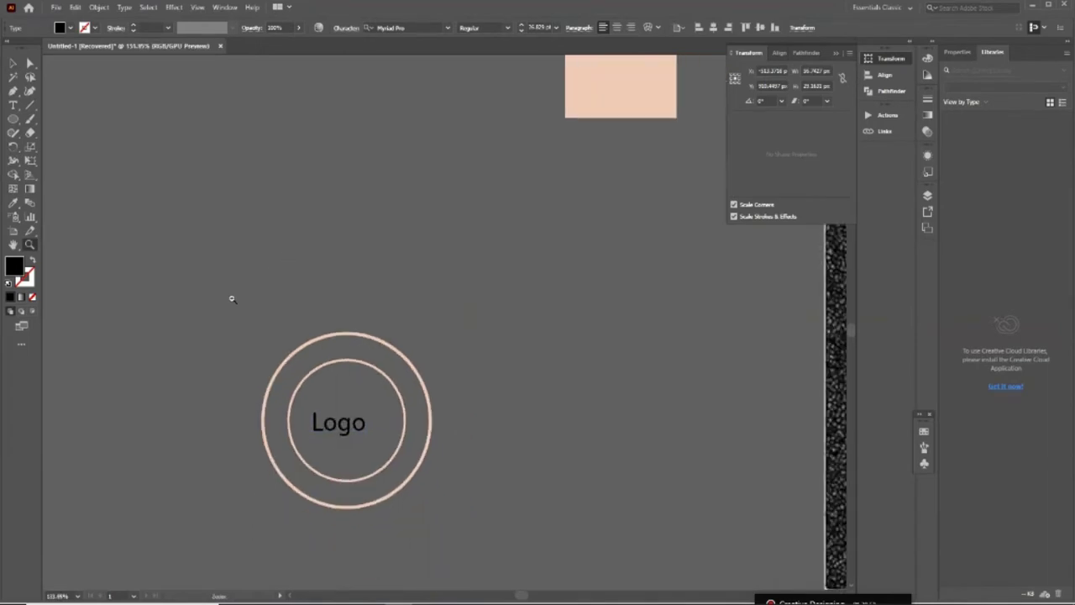
pyautogui.press('i')
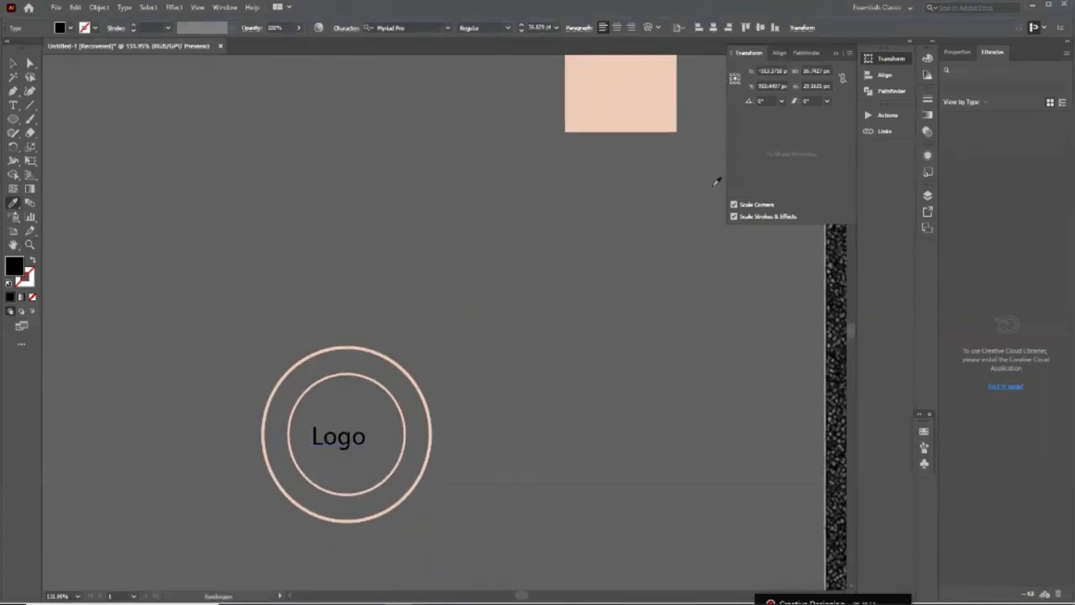
pyautogui.click(647, 113)
pyautogui.scroll(-2, 456, 344)
# Centre the Logo text horizontally and vertically in the inner circle
pyautogui.press('v')
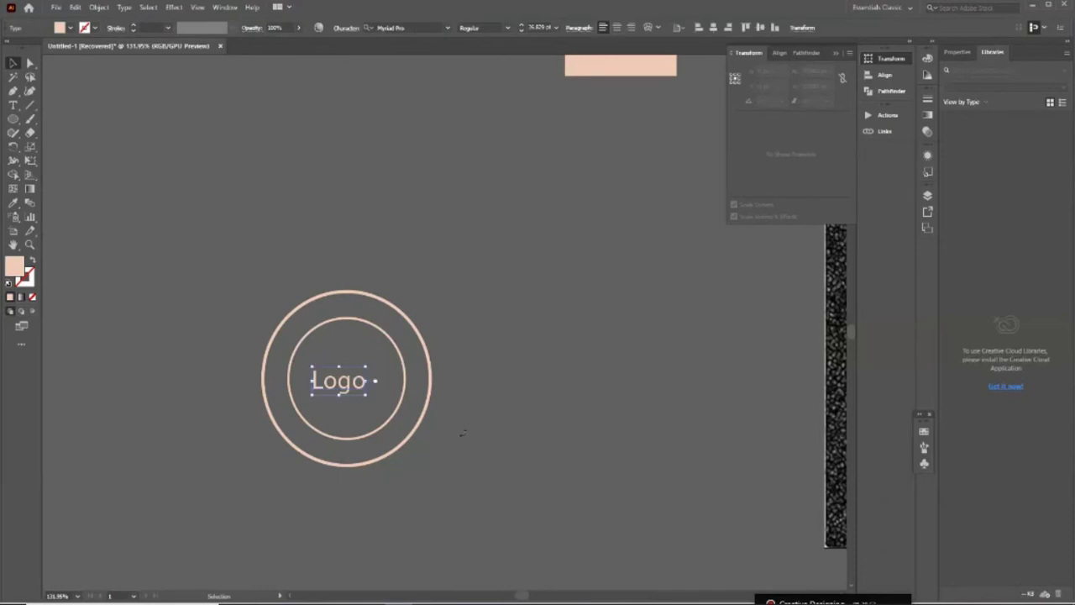
pyautogui.keyDown('shift'); pyautogui.click(372, 437); pyautogui.keyUp('shift')
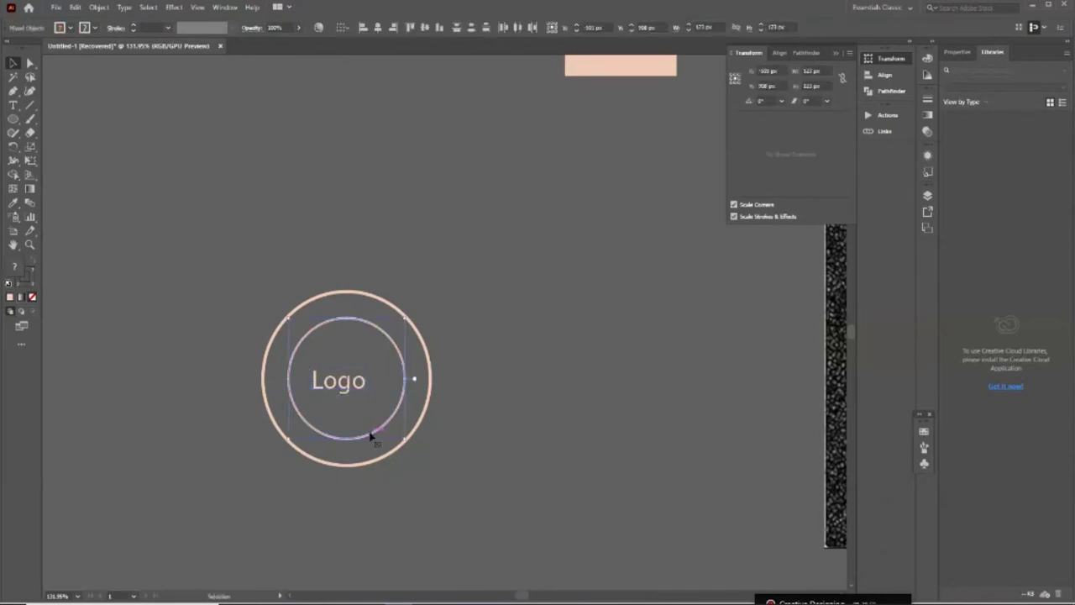
pyautogui.click(375, 26)
pyautogui.click(425, 27)
pyautogui.click(257, 336)
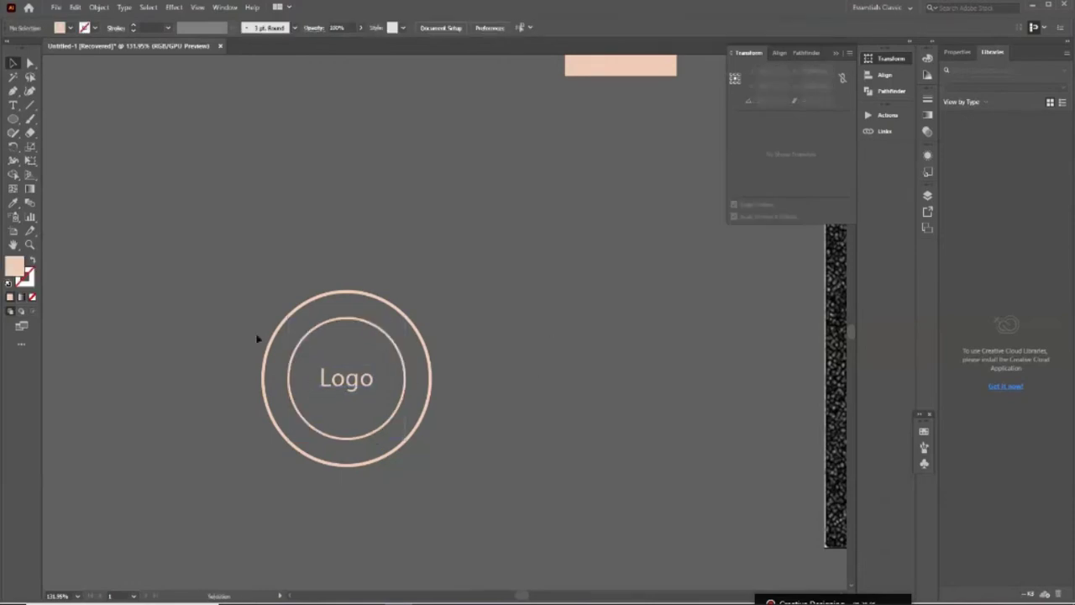
# Shrink the outer ring to 145 px, then select both circles with the Logo text
pyautogui.click(406, 326)
pyautogui.moveTo(432, 463); pyautogui.dragTo(429, 450)
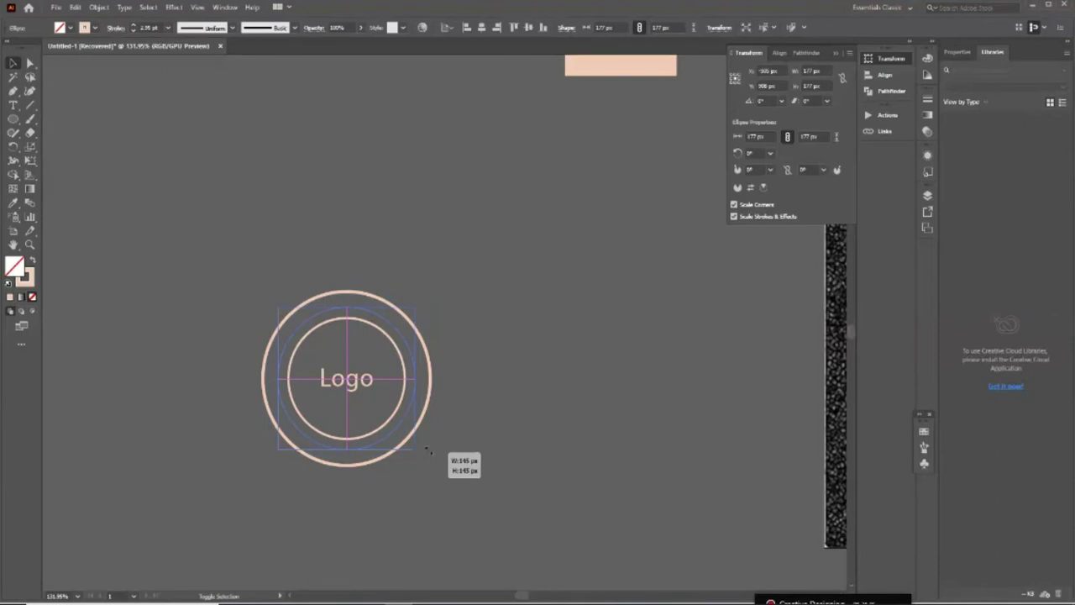
pyautogui.click(375, 400)
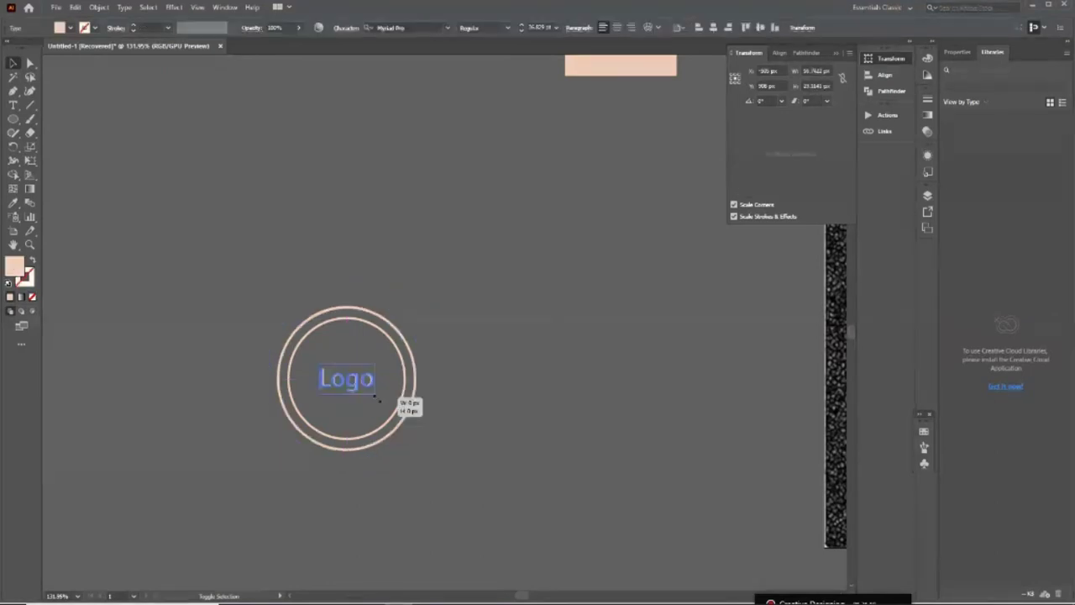
pyautogui.moveTo(376, 400); pyautogui.dragTo(521, 485)
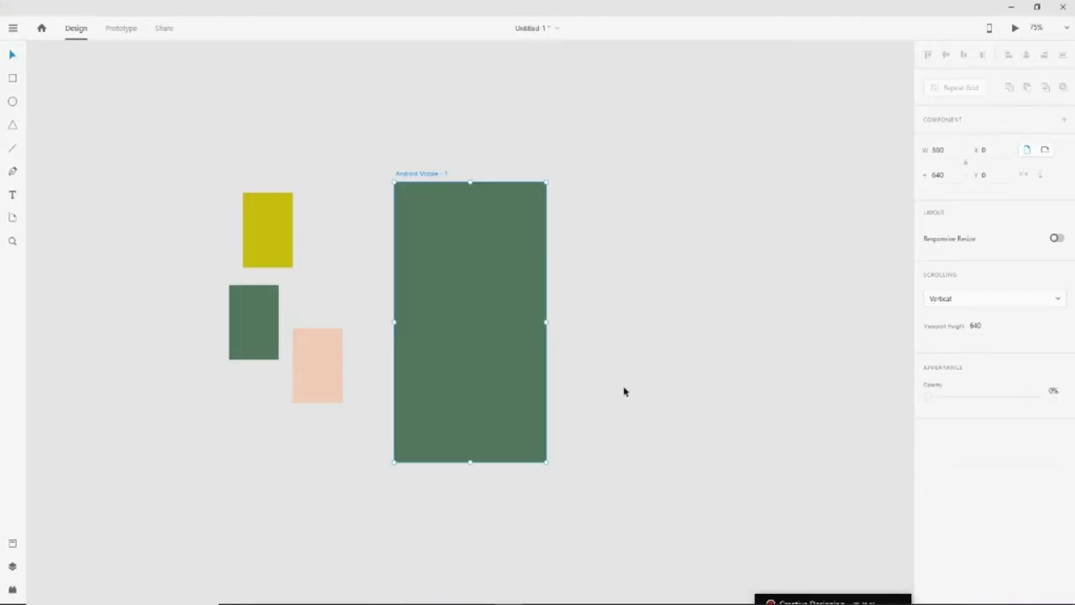
pyautogui.click(624, 392)
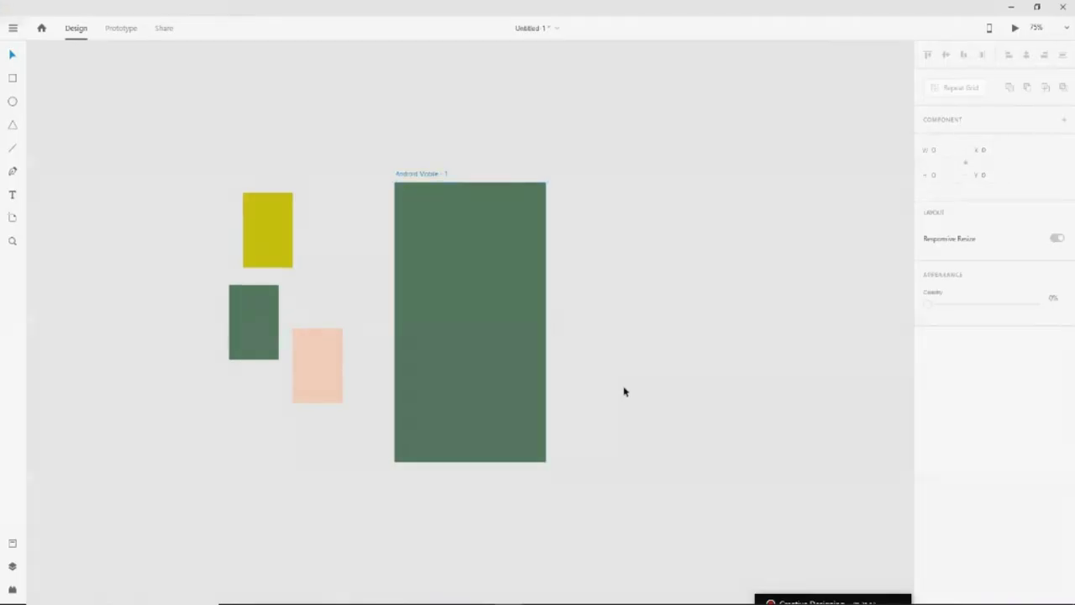
# Paste the peach Logo emblem onto the green Android Mobile - 1 artboard at X 108, Y 248
pyautogui.hotkey('ctrl', 'v')
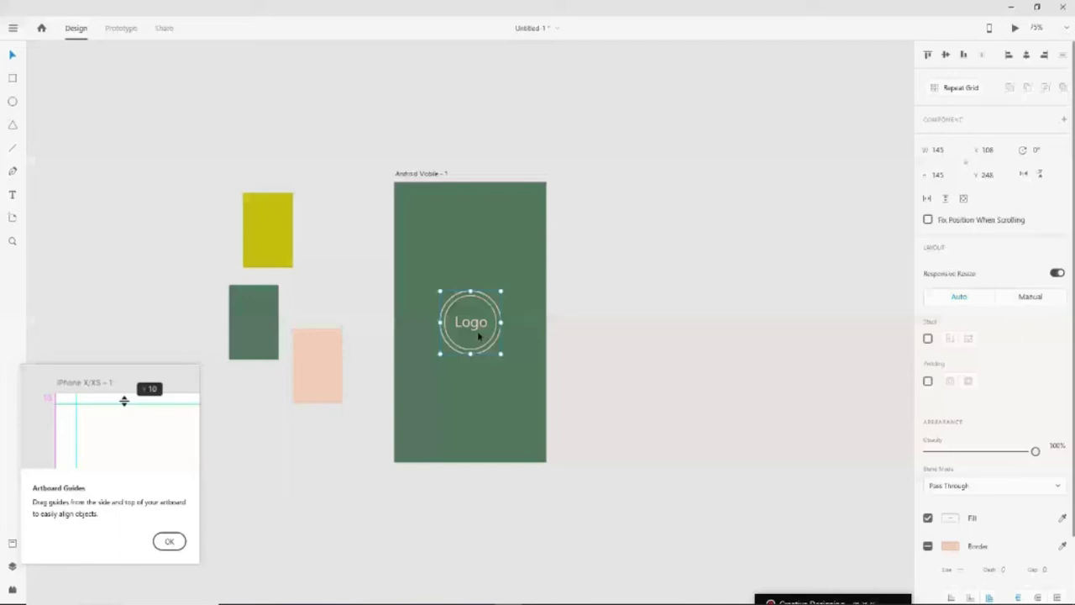
pyautogui.click(662, 432)
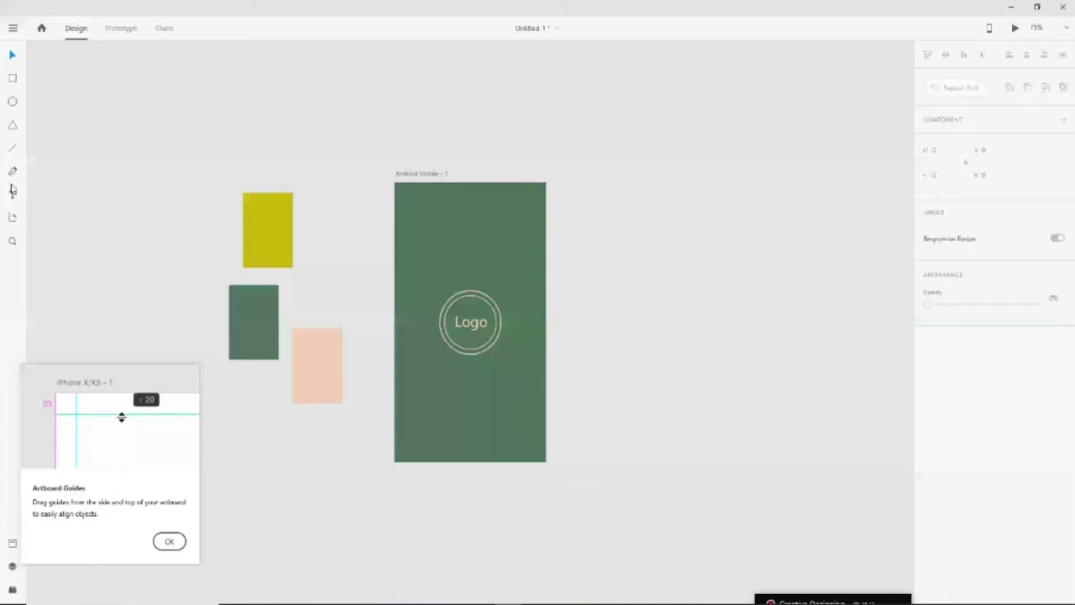
# Add a title text box above the Logo emblem and set it to Segoe UI 20 Bold
pyautogui.click(13, 192)
pyautogui.click(454, 259)
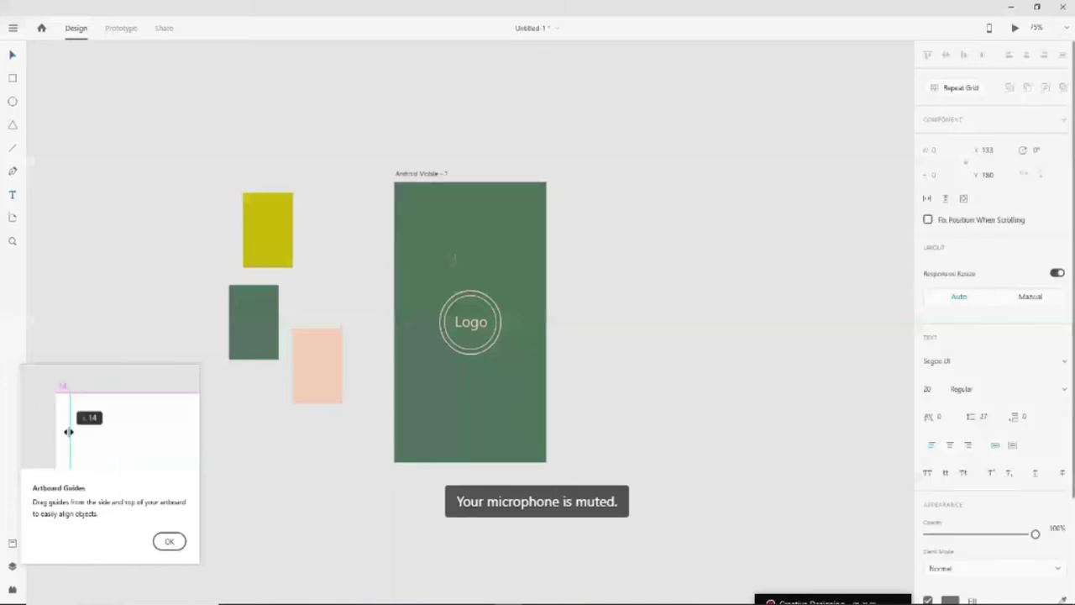
pyautogui.press('Escape')
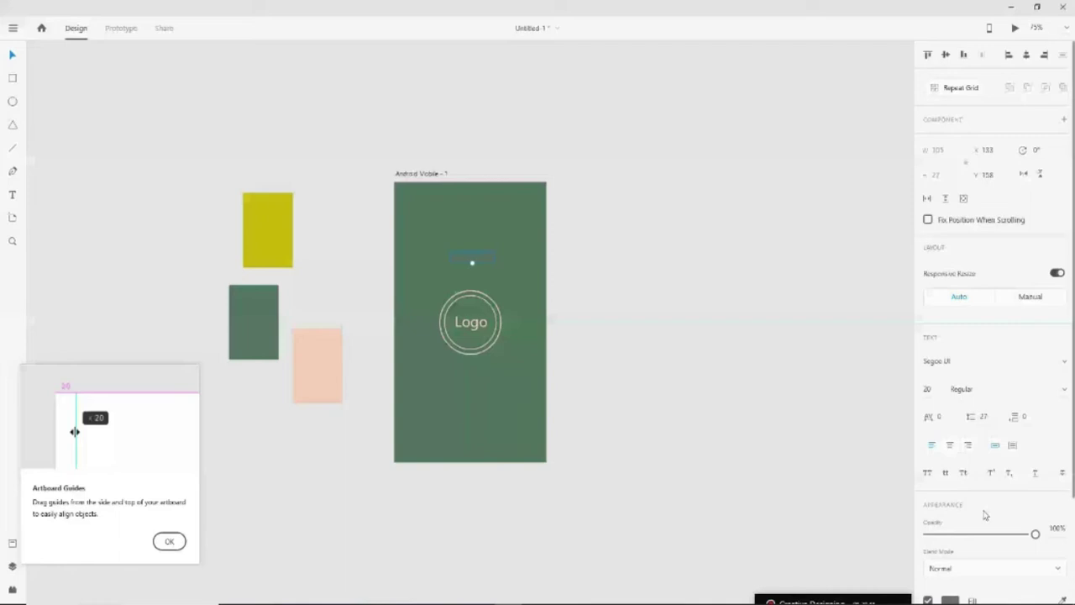
pyautogui.scroll(-3, 984, 514)
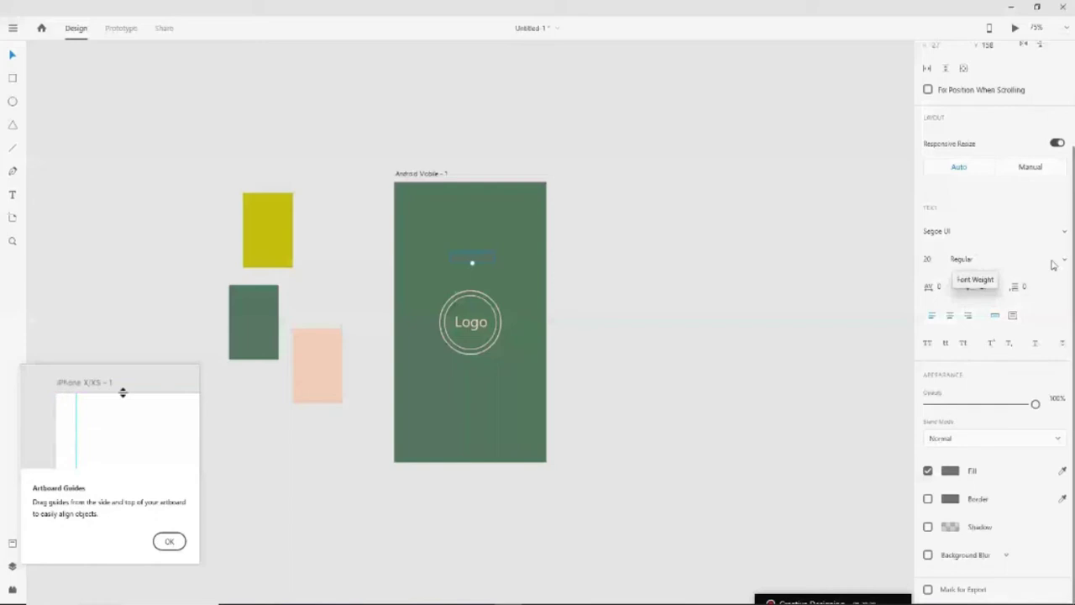
pyautogui.hotkey('ctrl', 'b')
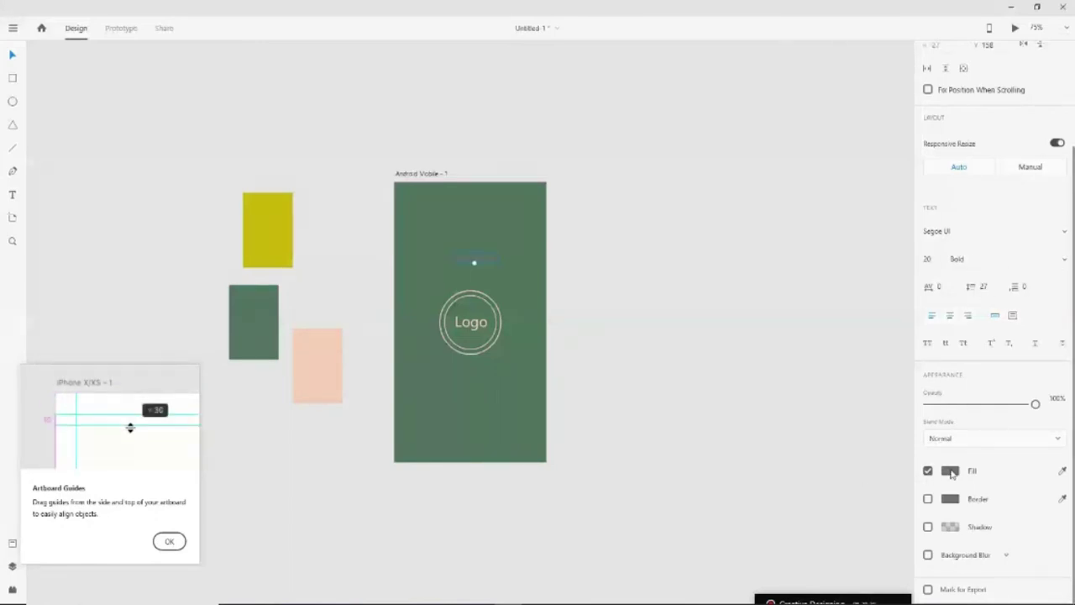
pyautogui.click(950, 471)
# Fill the title with peach sampled from the pink swatch
pyautogui.click(911, 512)
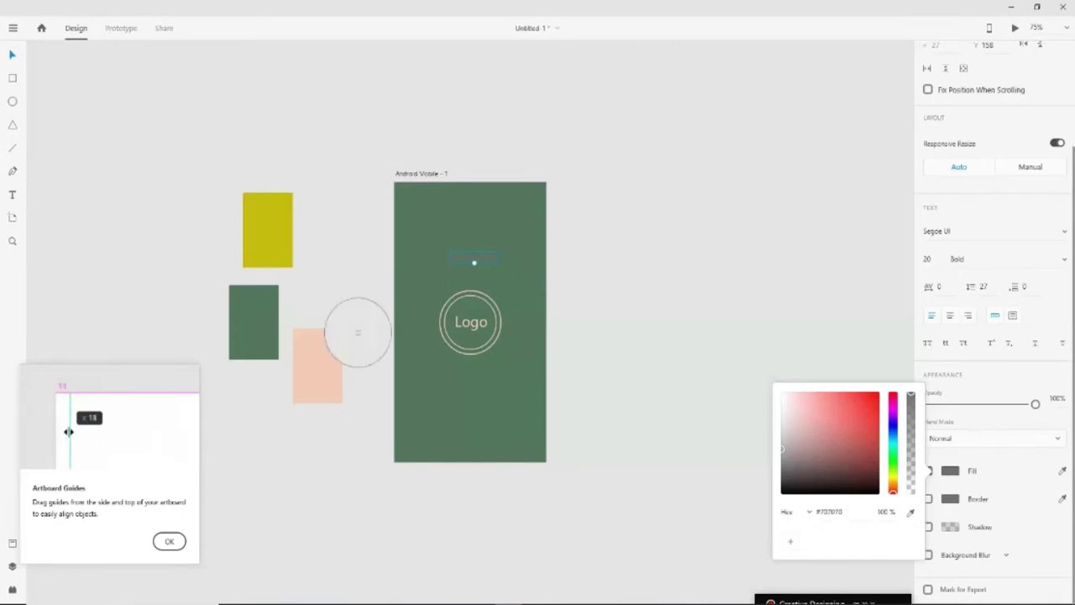
pyautogui.click(318, 375)
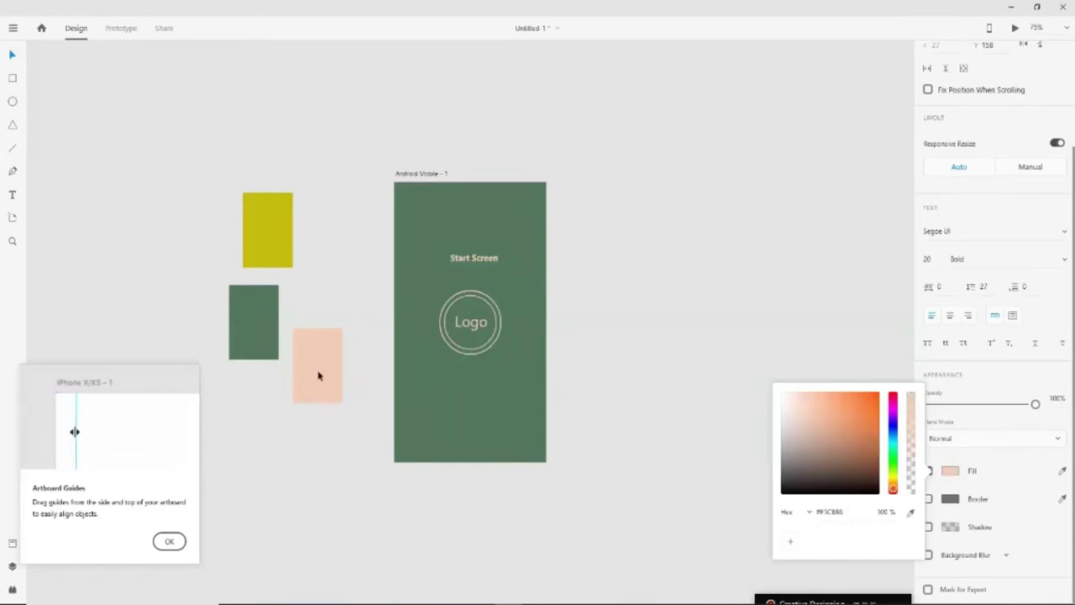
pyautogui.click(473, 258)
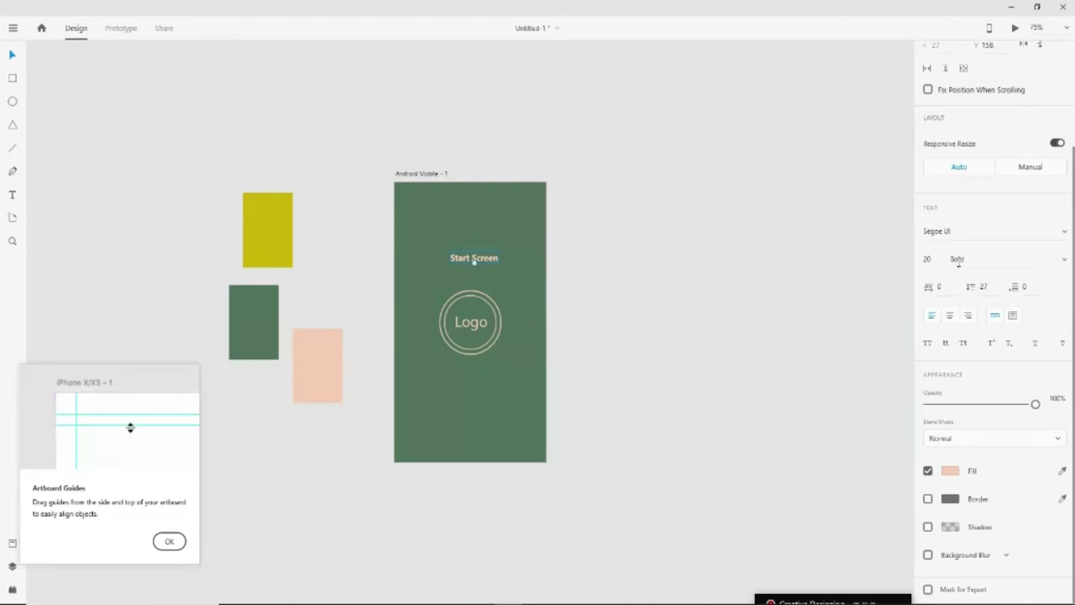
# Set the Start Screen title to size 46 and centre it above the logo
pyautogui.click(926, 259)
pyautogui.press('Up')
pyautogui.press('Up')
pyautogui.press('Up')
pyautogui.press('Up')
pyautogui.press('Up')
pyautogui.press('Up')
pyautogui.press('Up')
pyautogui.press('Up')
pyautogui.press('Up')
pyautogui.press('Up')
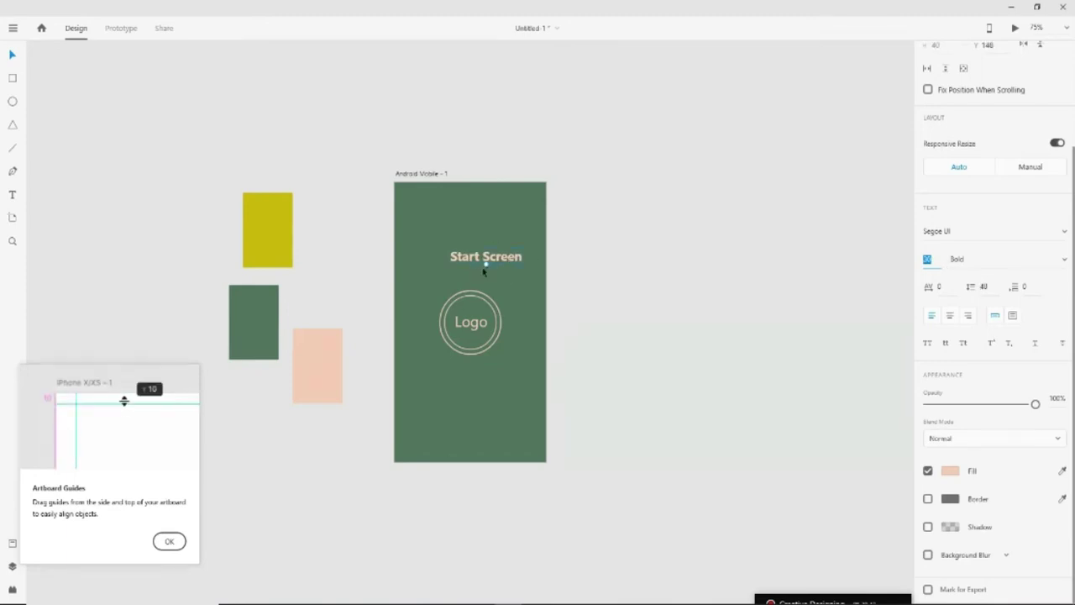
pyautogui.write('34')
pyautogui.press('Return')
pyautogui.write('46')
pyautogui.press('Return')
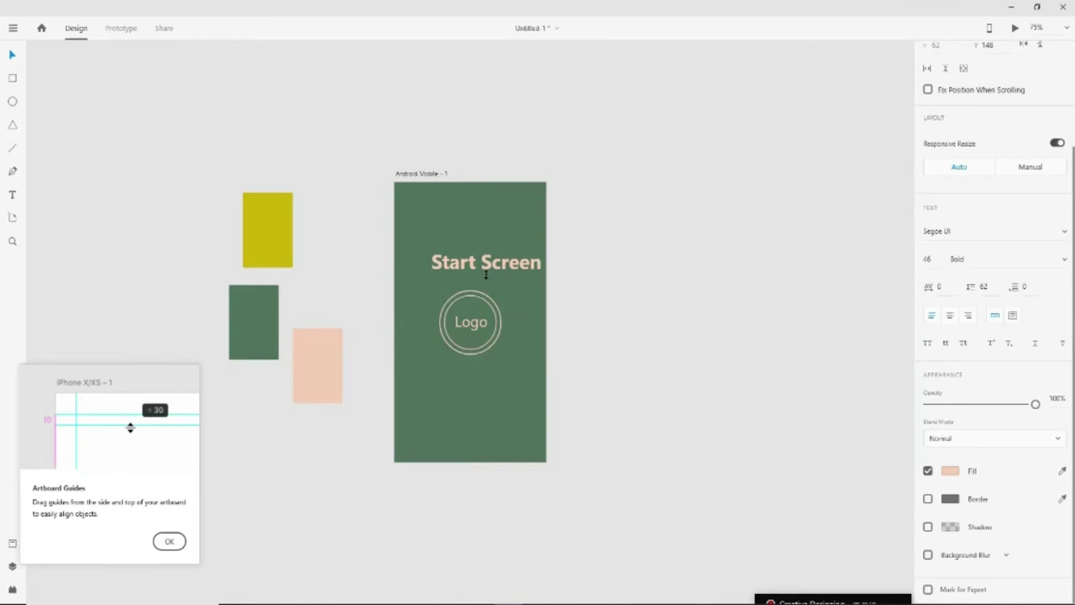
pyautogui.moveTo(486, 274); pyautogui.dragTo(476, 270)
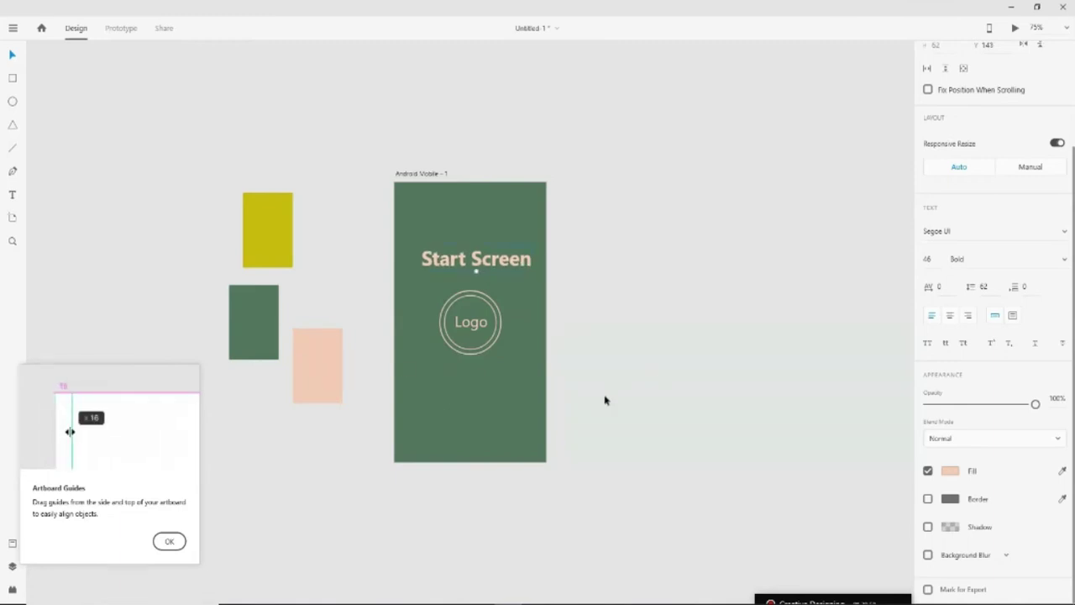
pyautogui.click(973, 229)
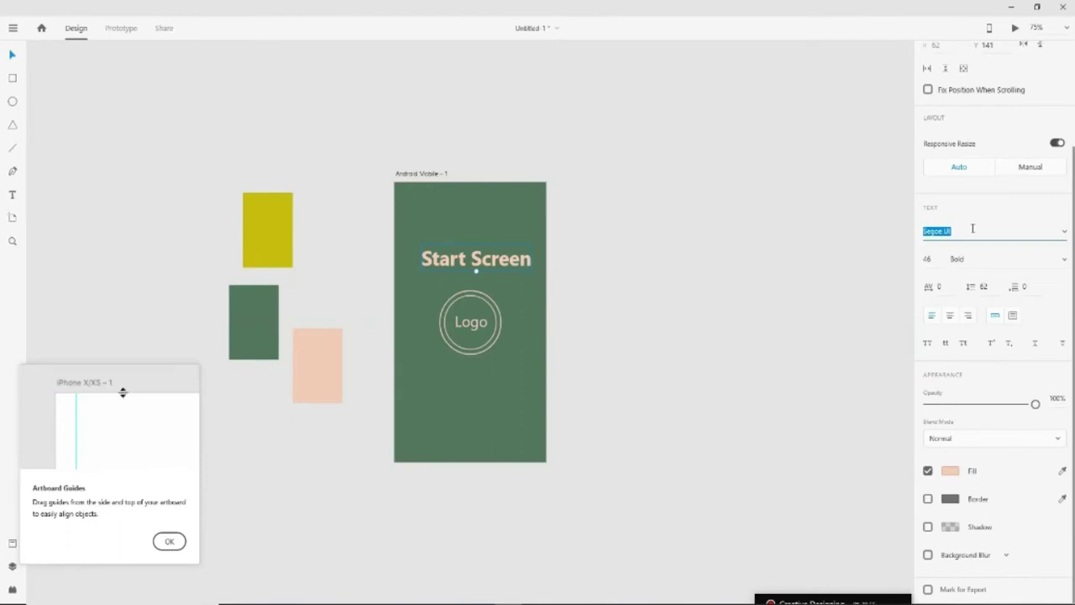
# Switch the Start Screen title's font to Simplified Arabic Regular, keeping size 46
pyautogui.press('Down')
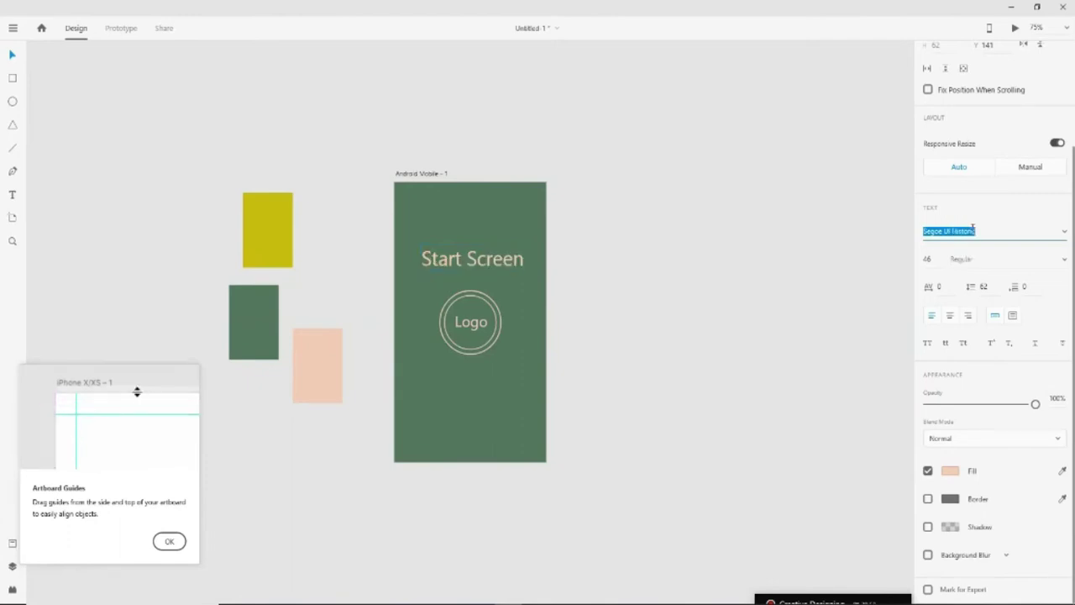
pyautogui.press('Down')
pyautogui.press('Down')
pyautogui.press('Down')
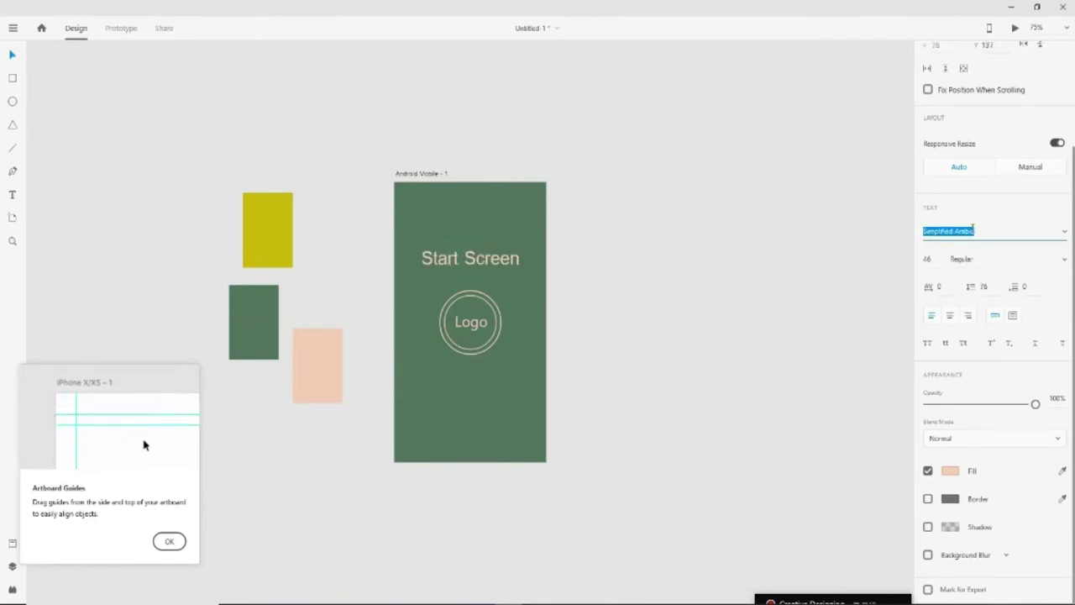
pyautogui.press('BackSpace')
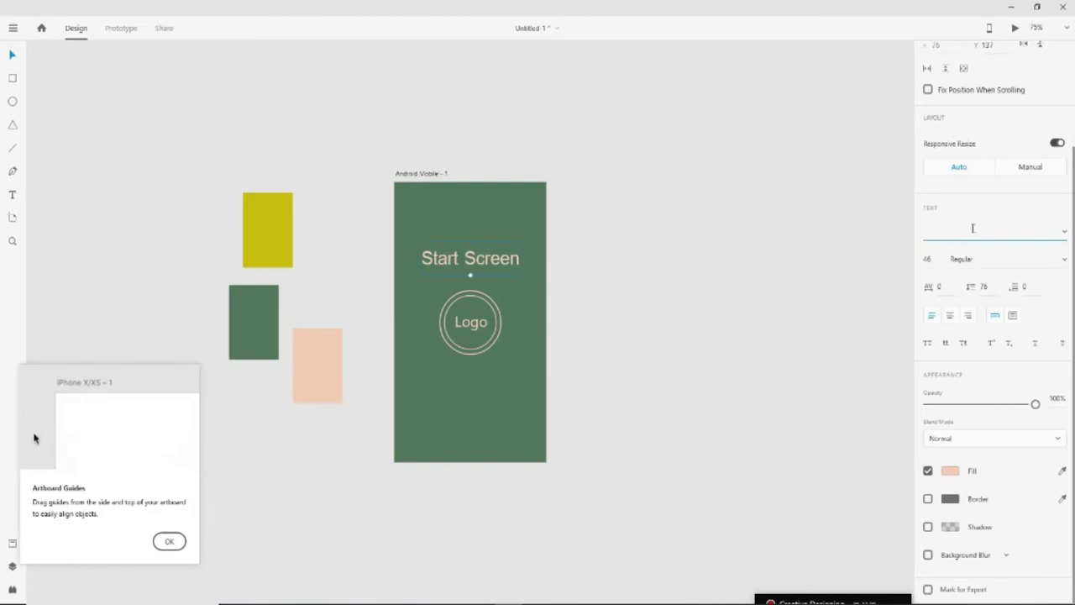
pyautogui.press('Escape')
pyautogui.hotkey('ctrl', 'z')
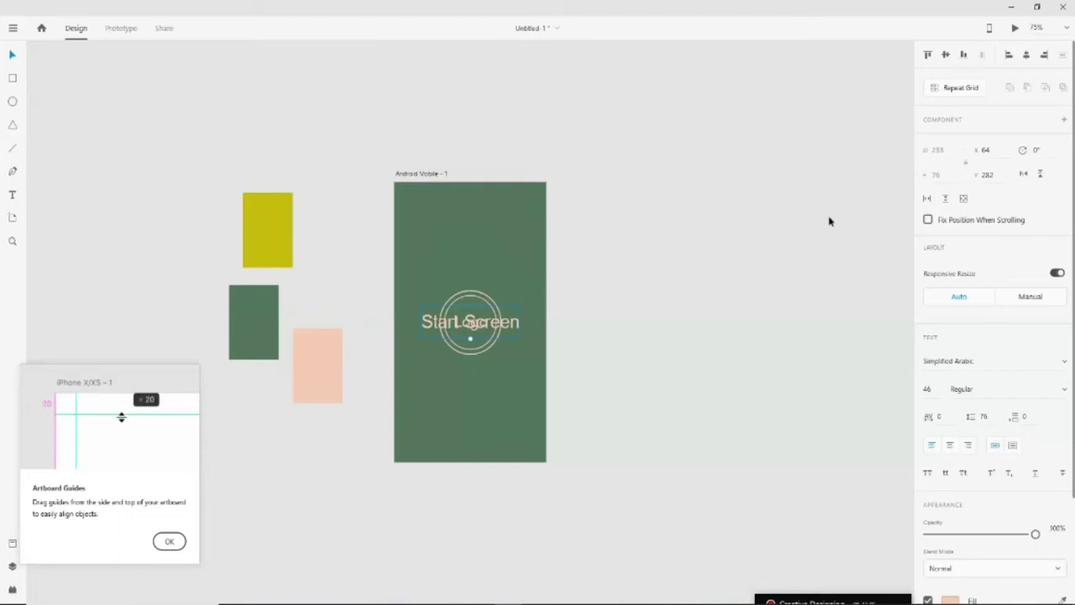
pyautogui.hotkey('ctrl', 'shift', 'z')
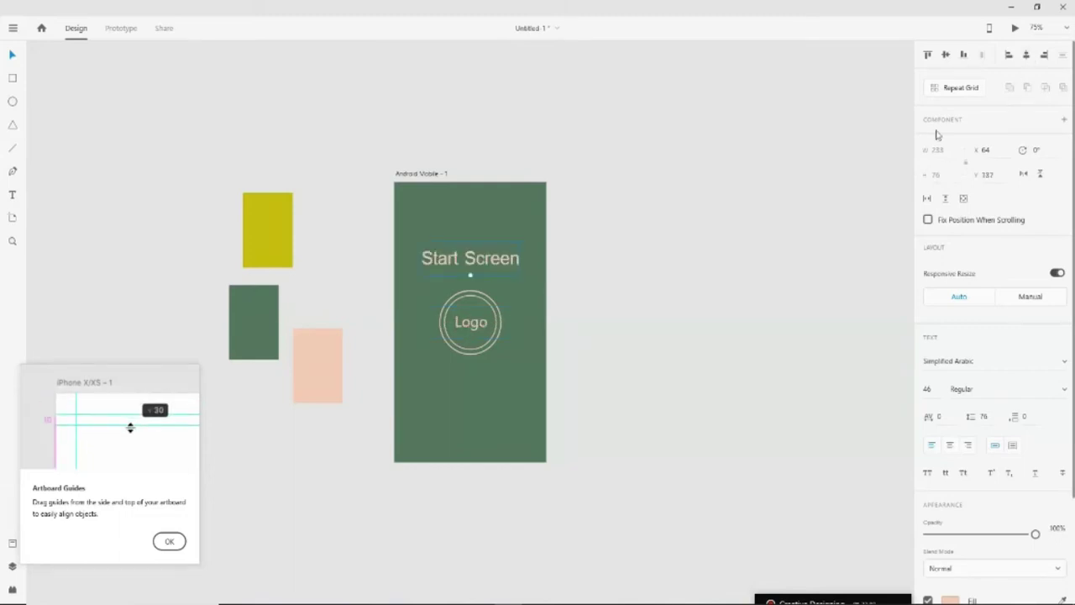
pyautogui.click(735, 389)
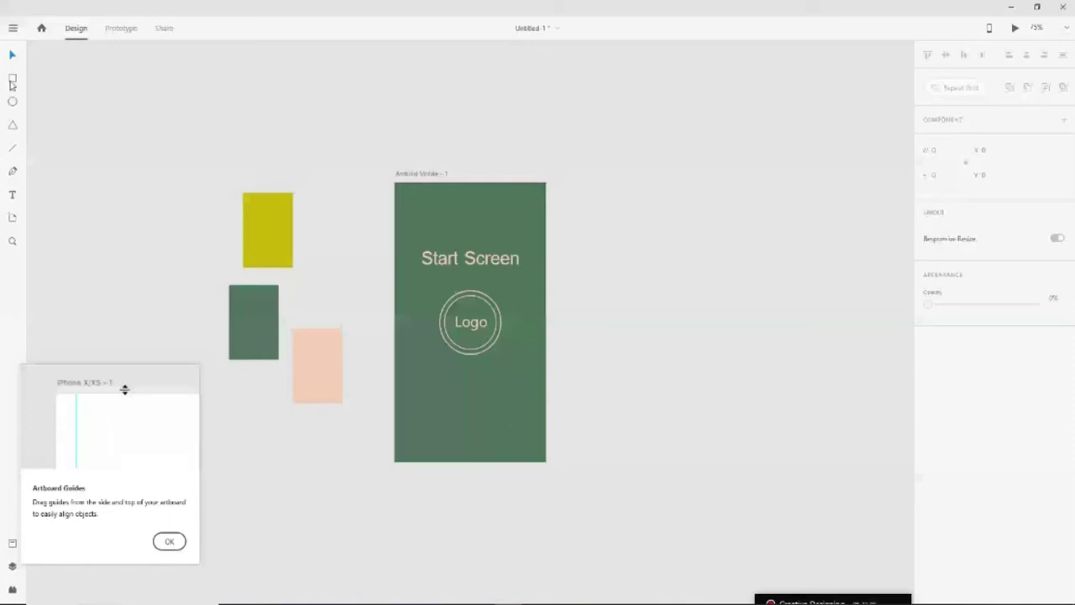
# Draw a white 193 × 54 rectangle below the logo and dismiss the Artboard Guides tip
pyautogui.click(12, 78)
pyautogui.moveTo(425, 400); pyautogui.dragTo(505, 423)
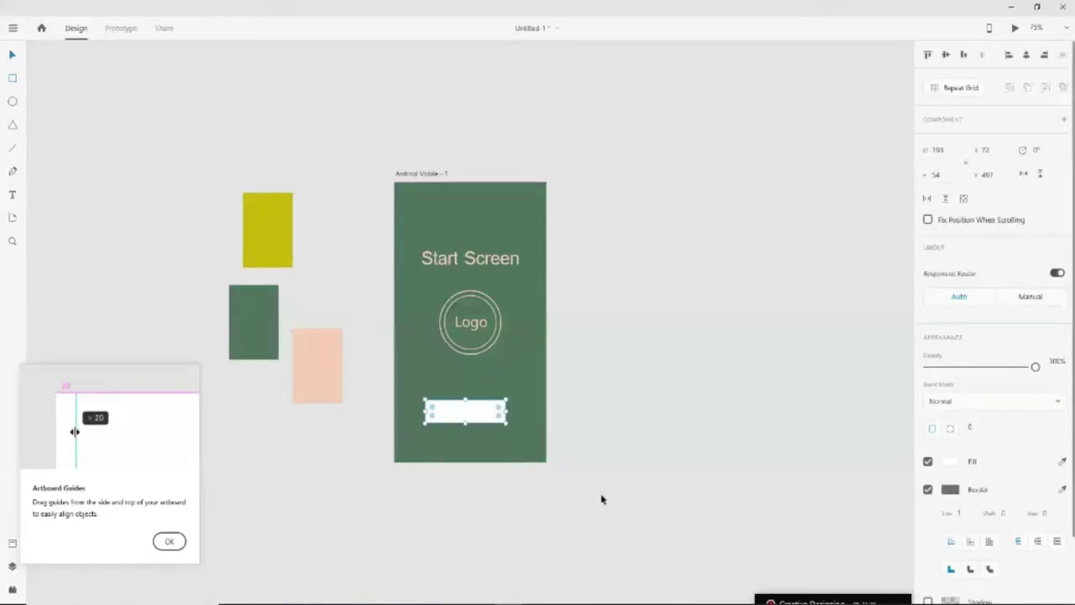
pyautogui.click(169, 541)
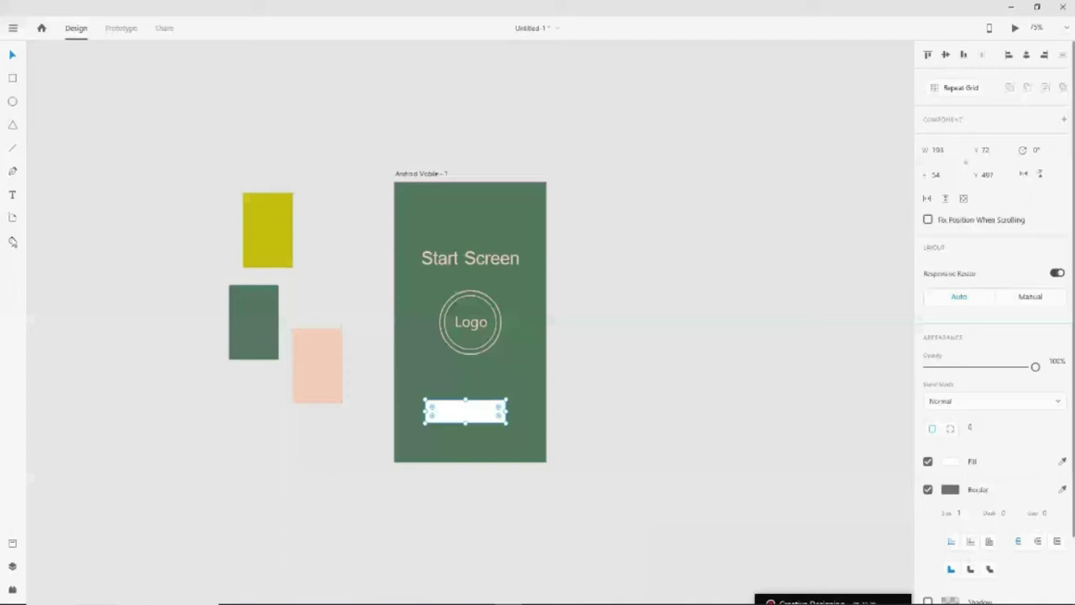
pyautogui.click(482, 377)
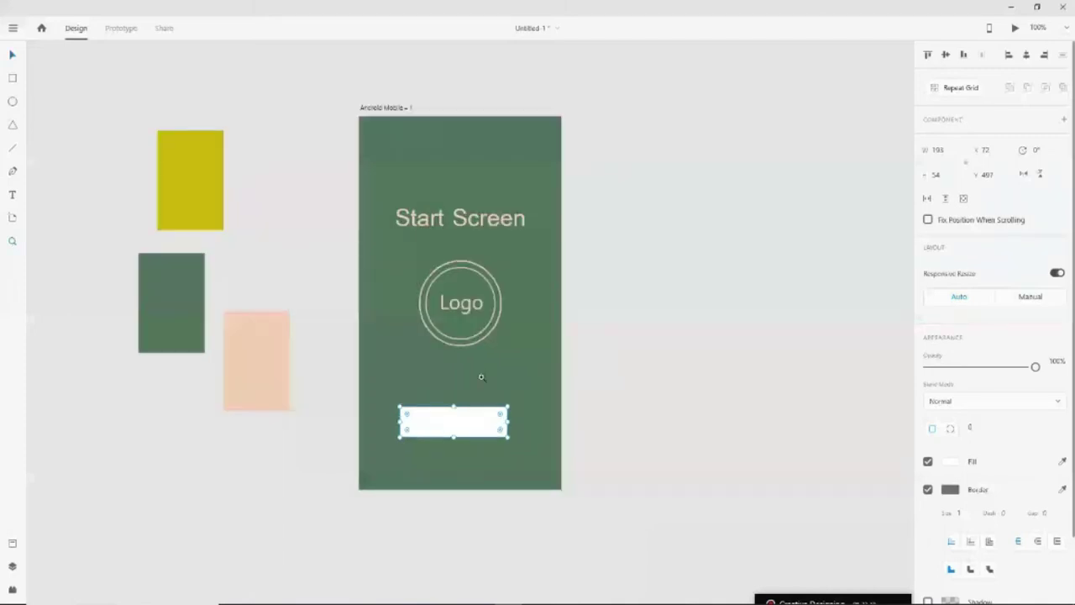
pyautogui.click(461, 383)
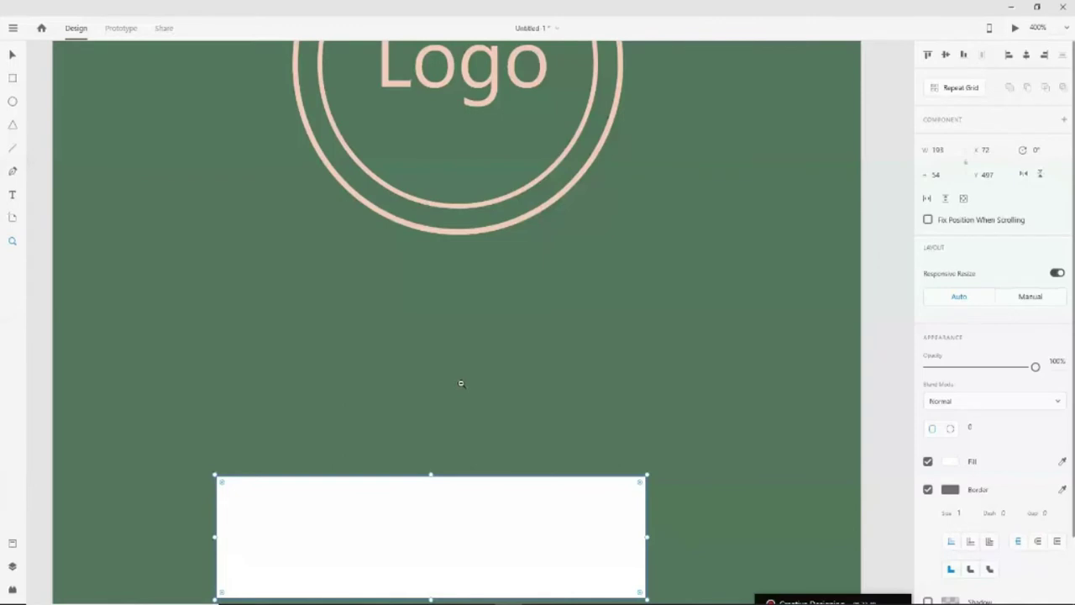
pyautogui.keyDown('alt'); pyautogui.click(461, 383); pyautogui.keyUp('alt')
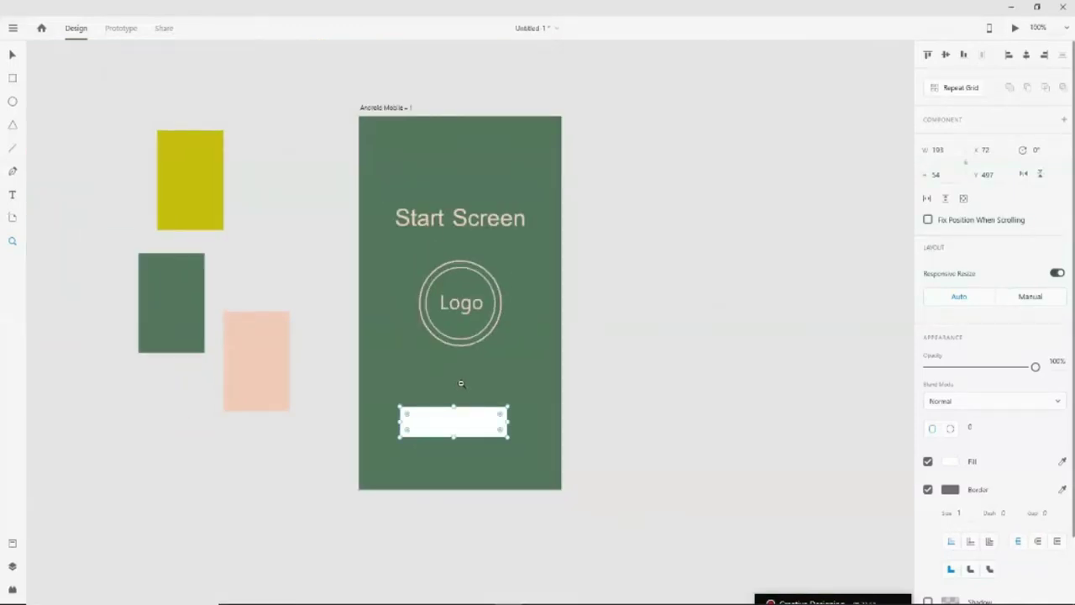
pyautogui.click(460, 392)
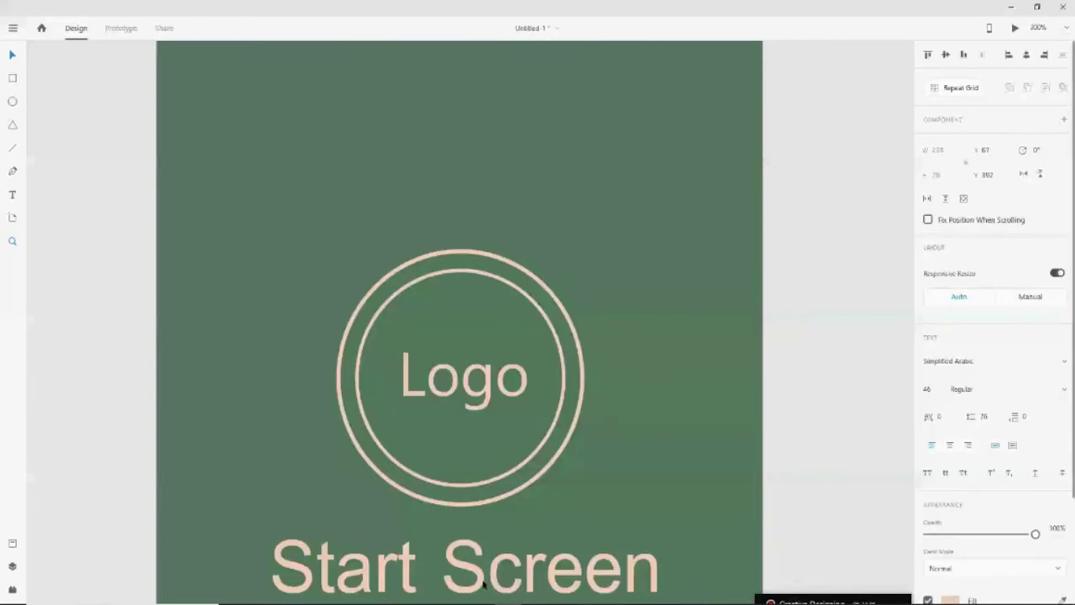
# Move the title onto the white rectangle, bring it to the front and shrink it
pyautogui.moveTo(485, 588); pyautogui.dragTo(468, 412)
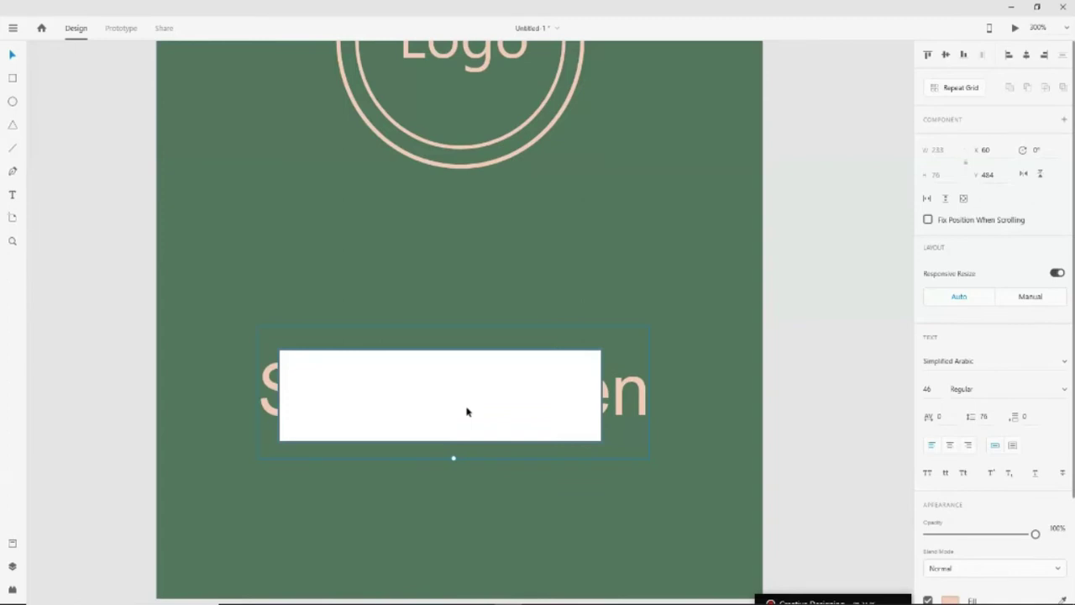
pyautogui.hotkey('ctrl', 'shift', ']')
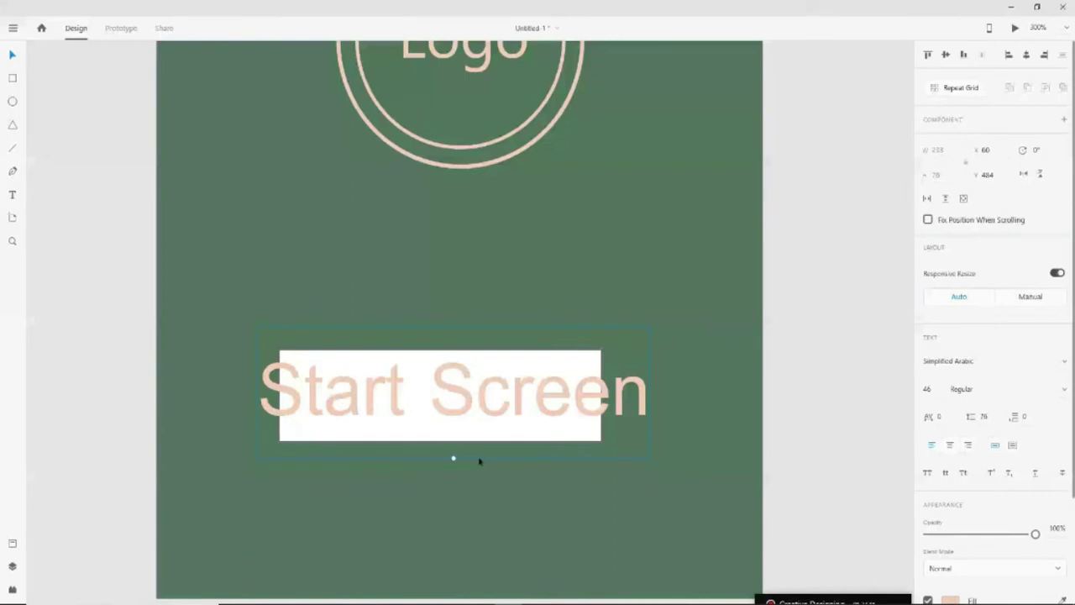
pyautogui.moveTo(480, 460); pyautogui.dragTo(463, 377)
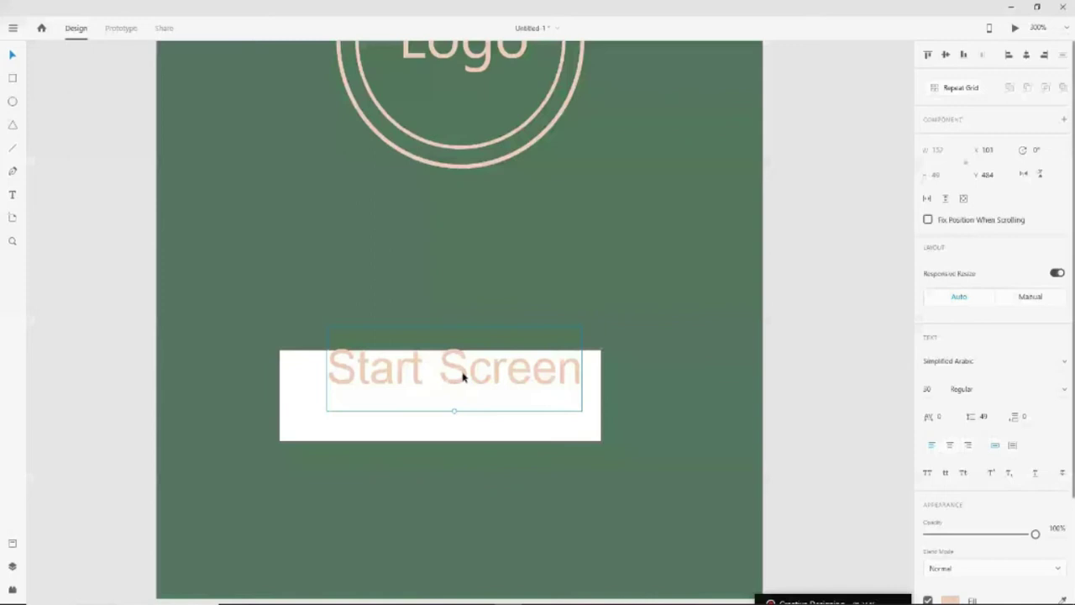
pyautogui.moveTo(463, 378); pyautogui.dragTo(456, 406)
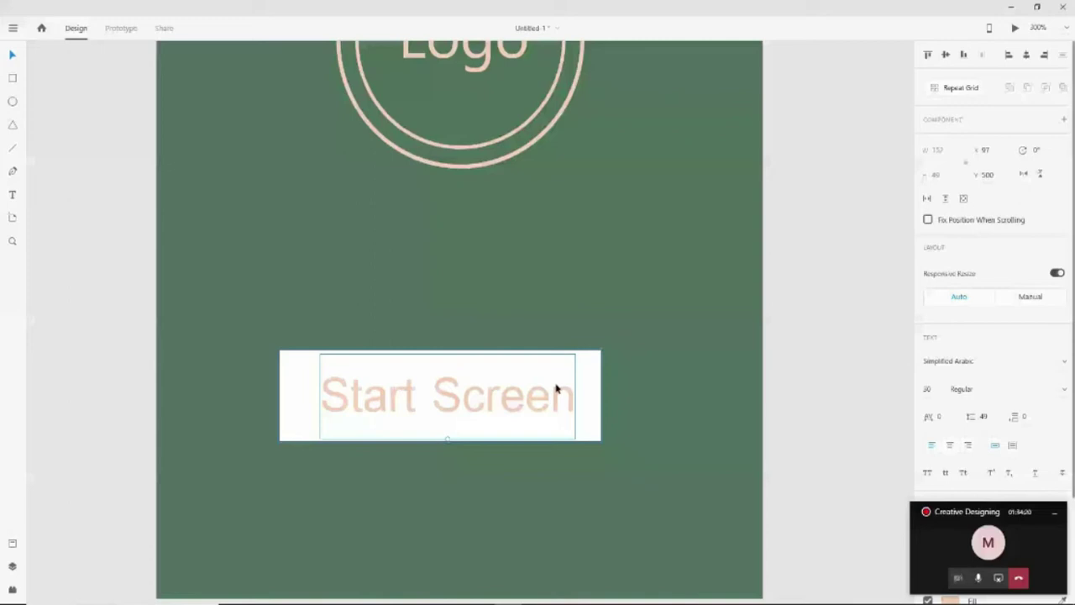
# Retype the text as 'Lets Start' and centre it horizontally in the white rectangle
pyautogui.doubleClick(556, 389)
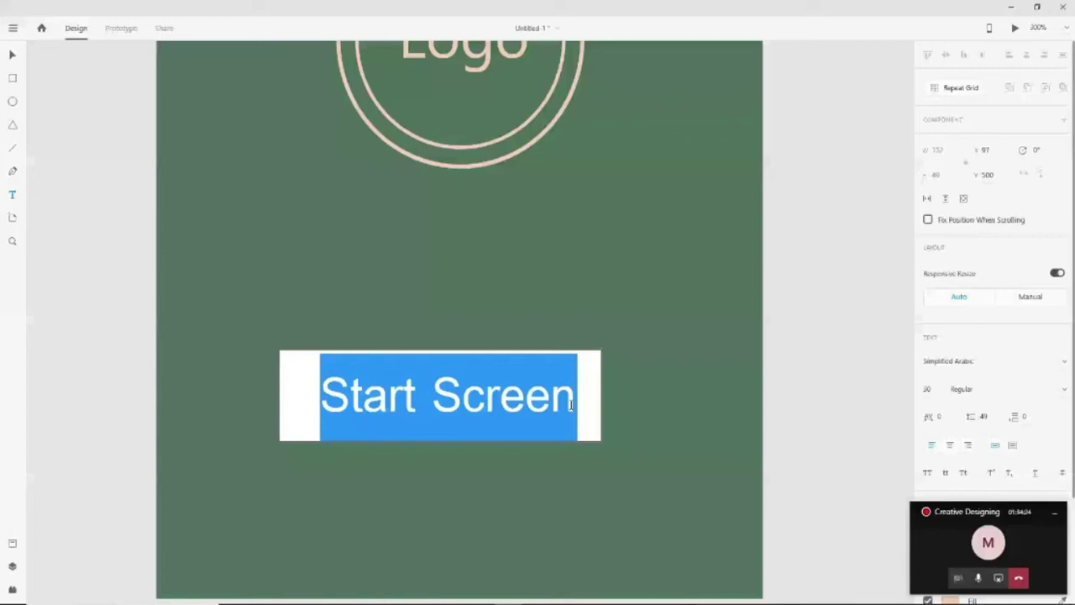
pyautogui.write('Let Start')
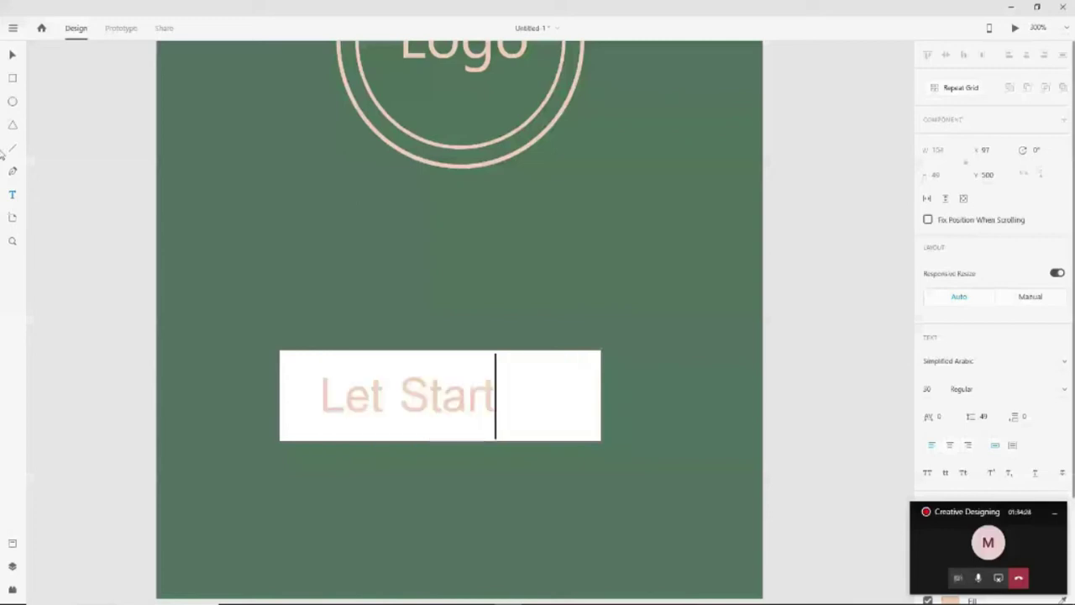
pyautogui.click(391, 438)
pyautogui.write('s')
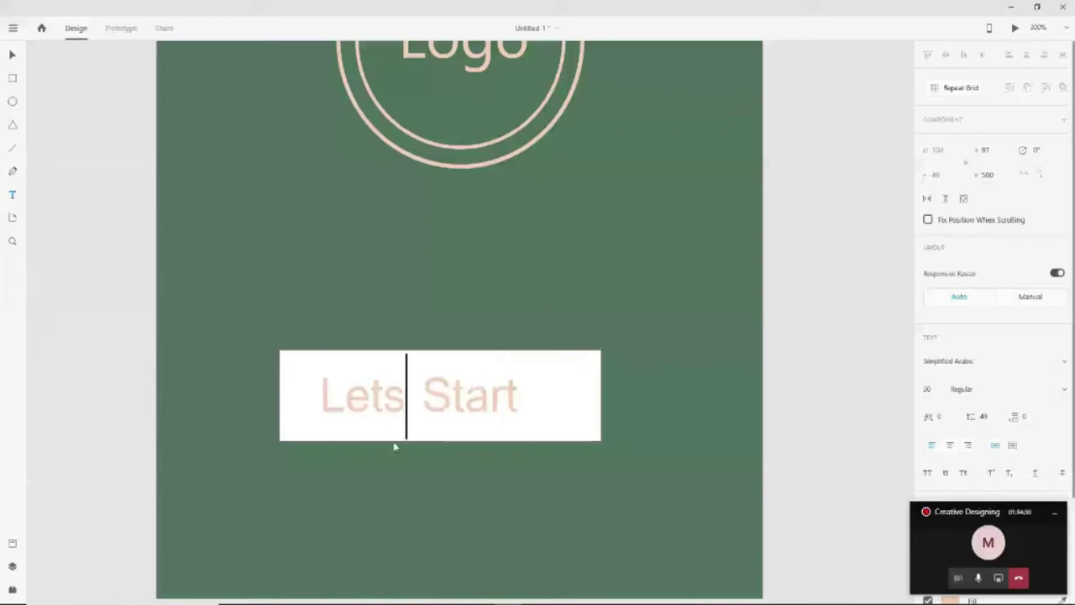
pyautogui.press('Escape')
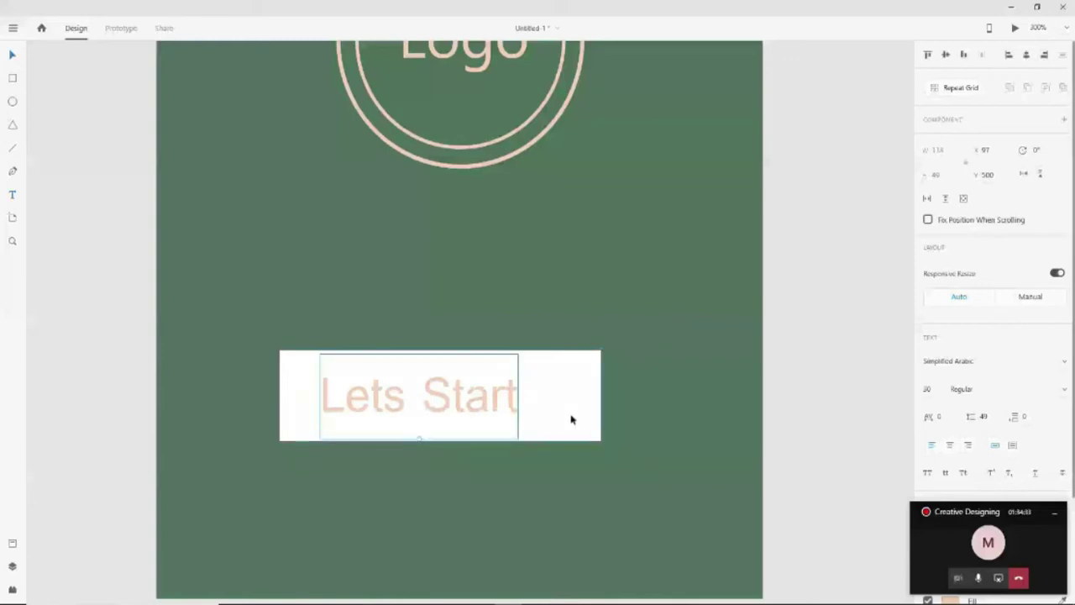
pyautogui.click(571, 419)
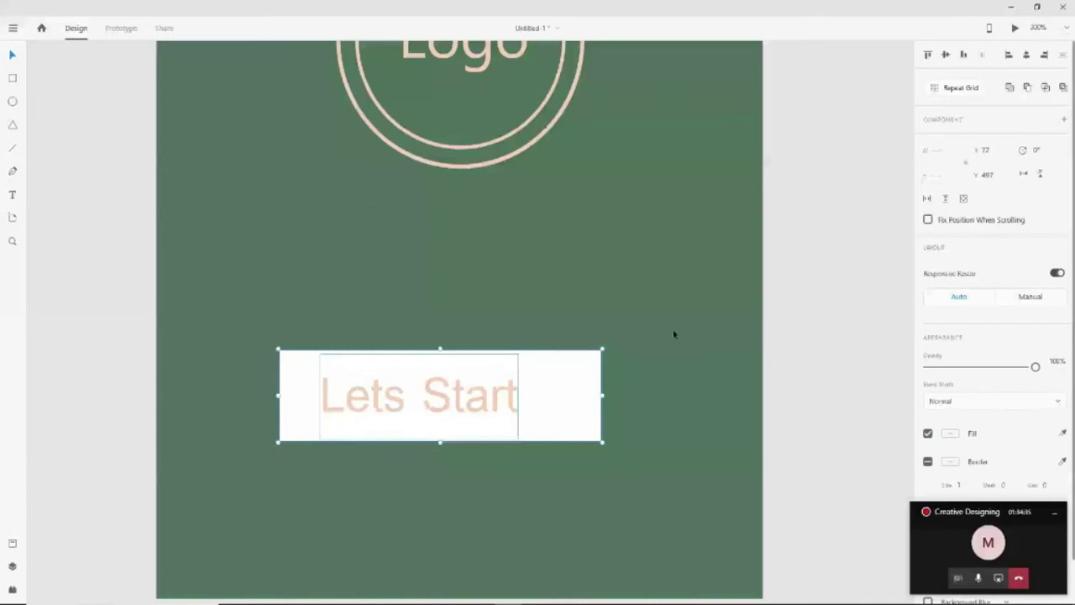
pyautogui.hotkey('shift', 'c')
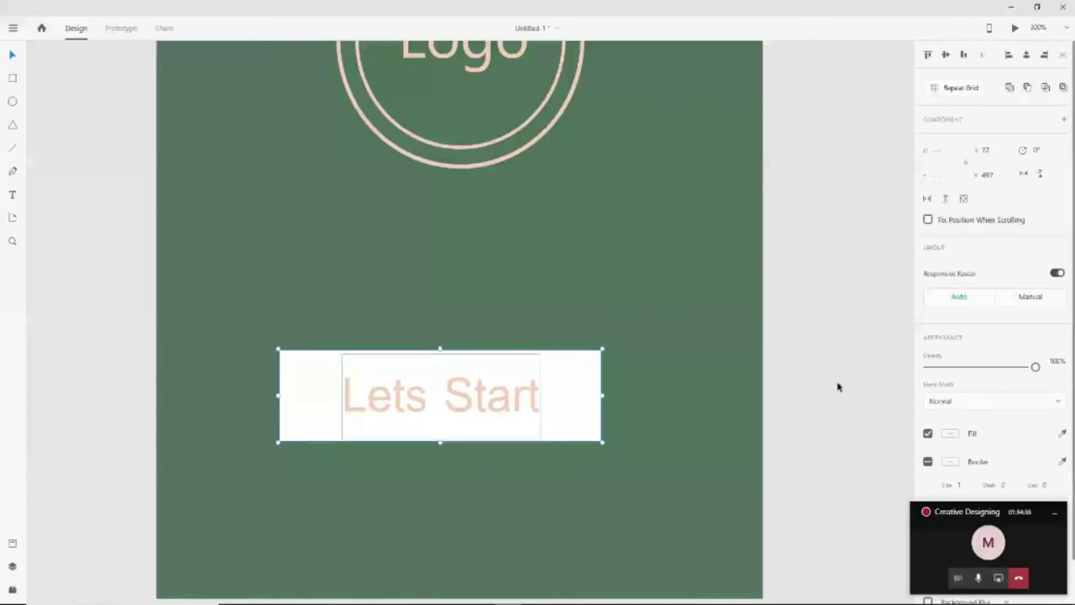
pyautogui.click(288, 434)
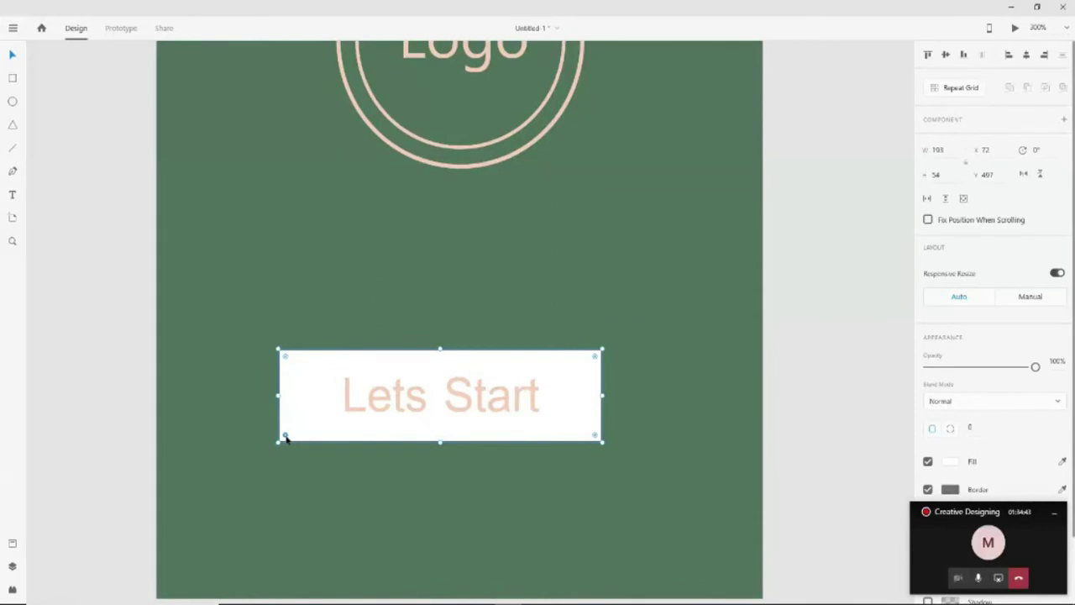
# Round the white rectangle's corners to a 27 radius, forming a pill-shaped button
pyautogui.moveTo(286, 436); pyautogui.dragTo(343, 435)
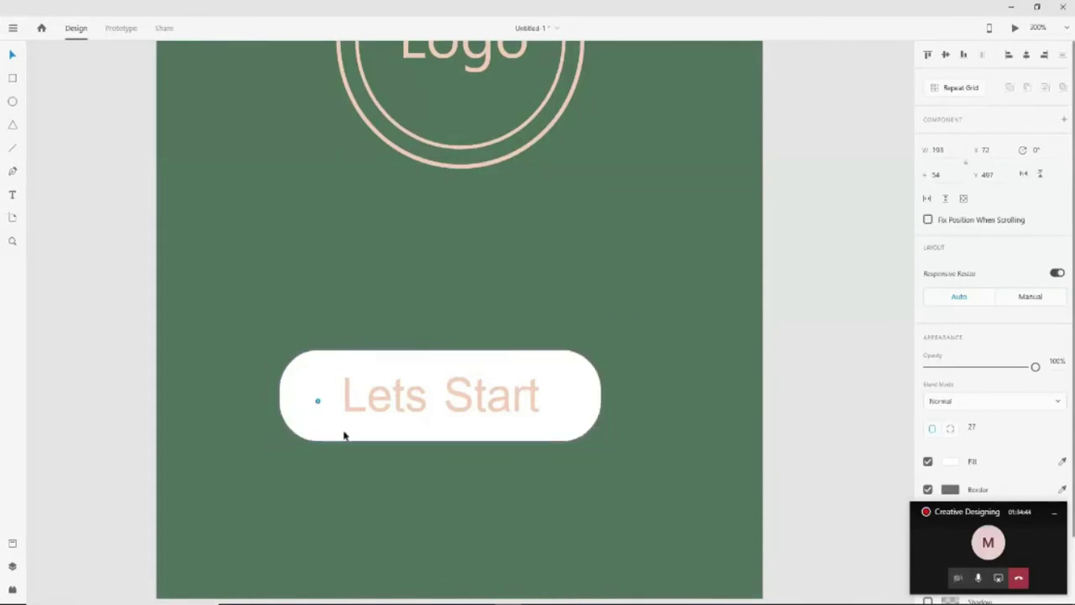
pyautogui.click(821, 446)
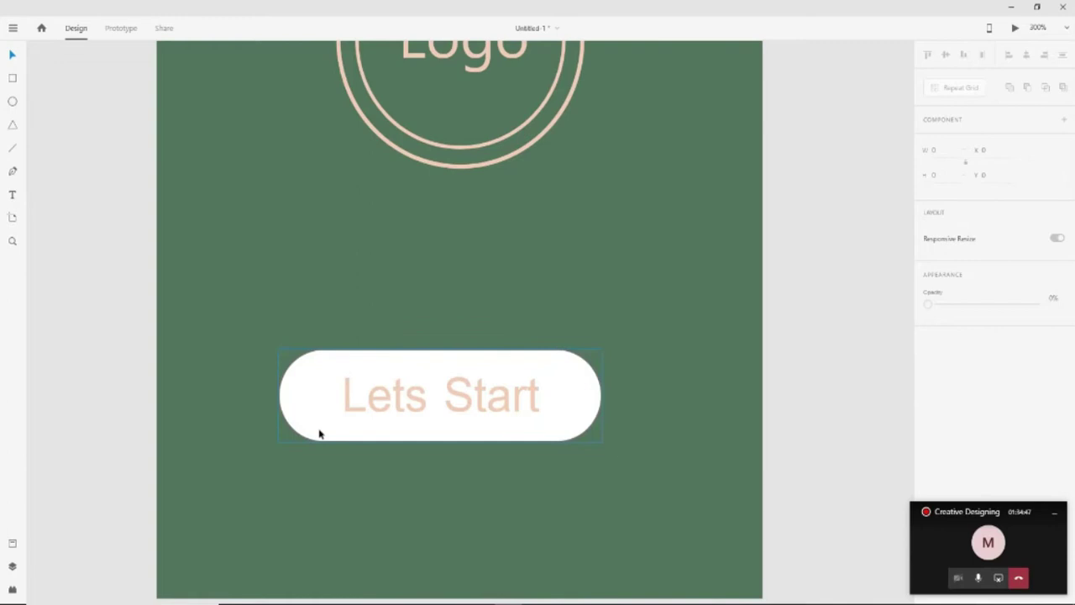
pyautogui.scroll(-4, 319, 433)
pyautogui.scroll(1, 230, 454)
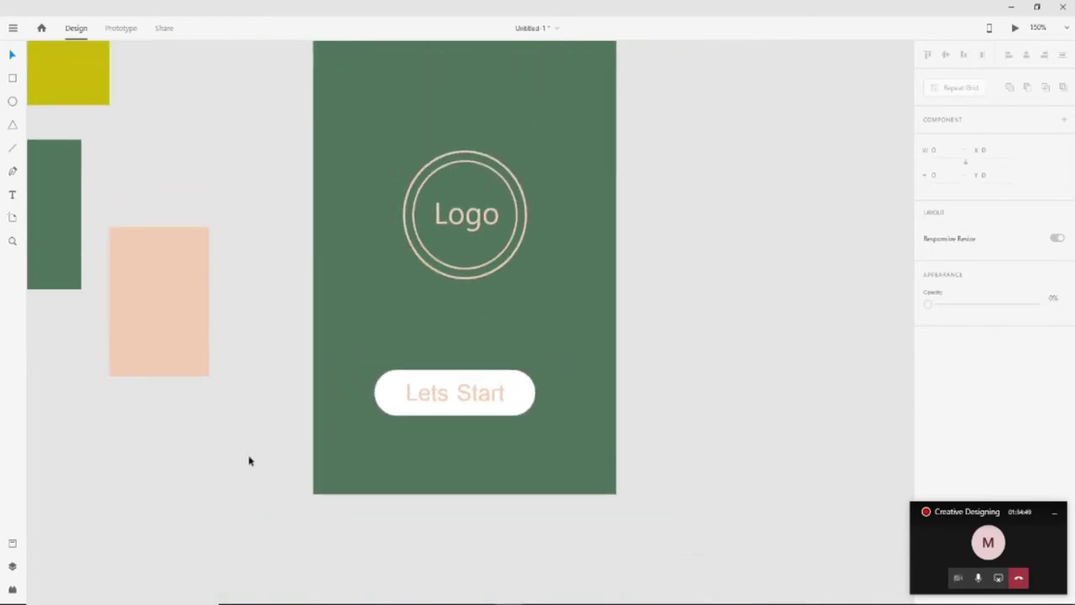
pyautogui.click(518, 404)
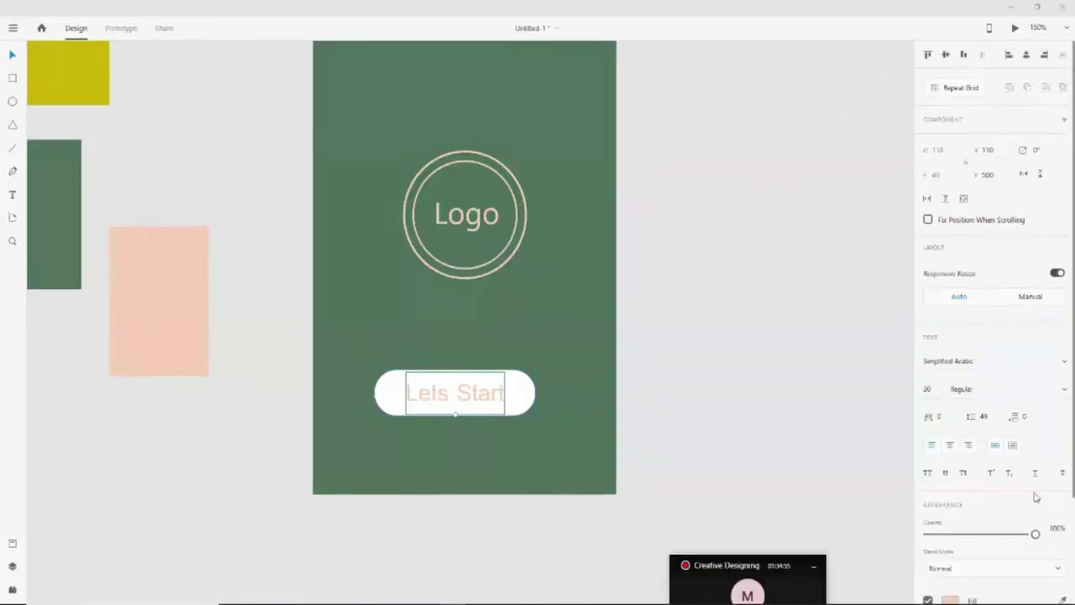
pyautogui.scroll(-2, 1035, 498)
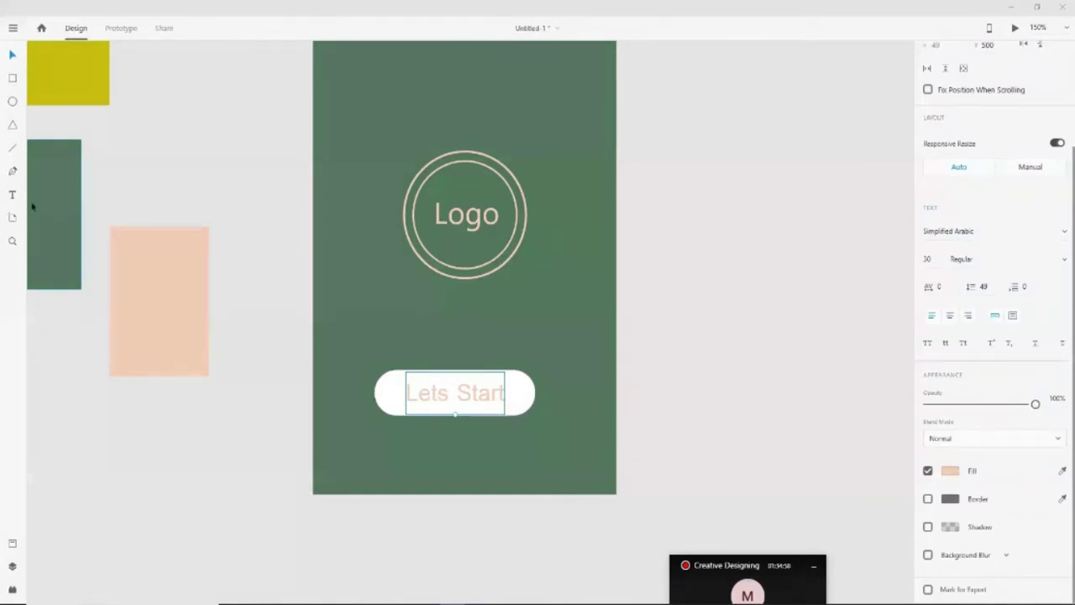
# Colour the Lets Start text with the artboard's green using the eyedropper
pyautogui.click(950, 471)
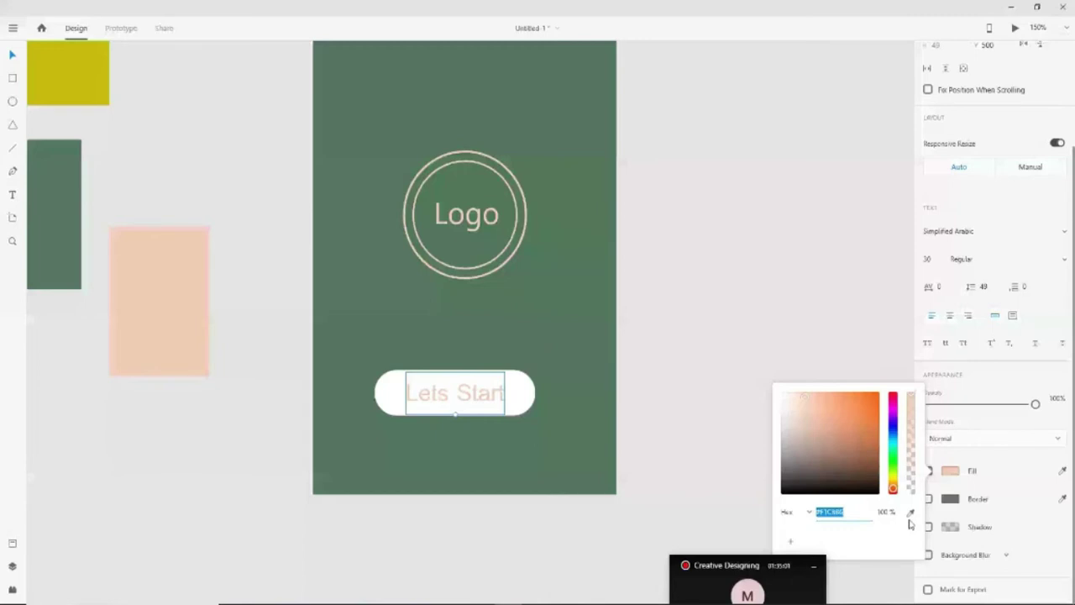
pyautogui.click(910, 512)
pyautogui.click(59, 224)
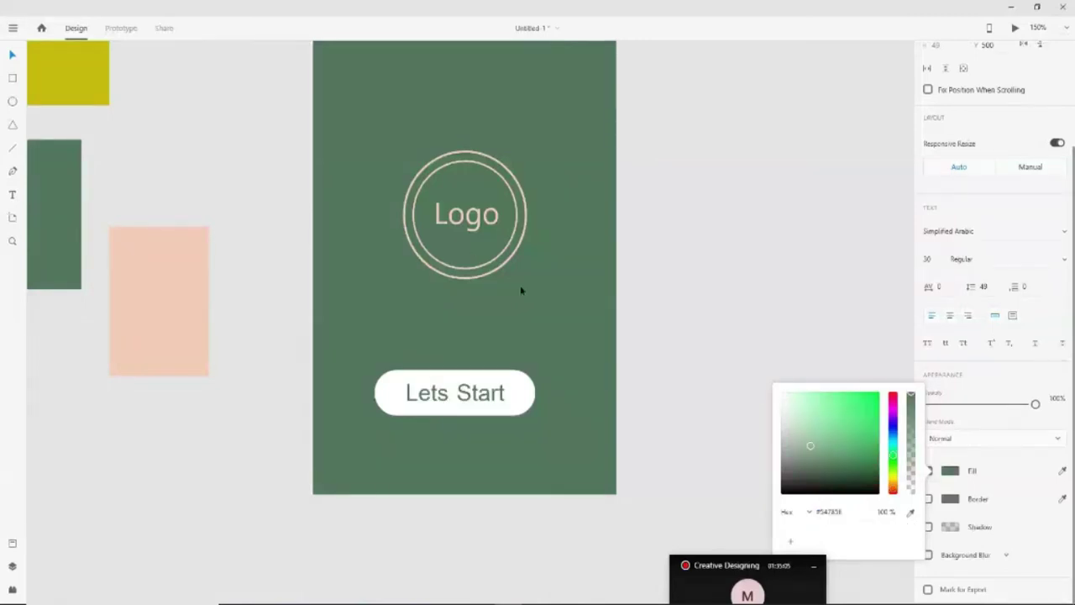
pyautogui.click(380, 351)
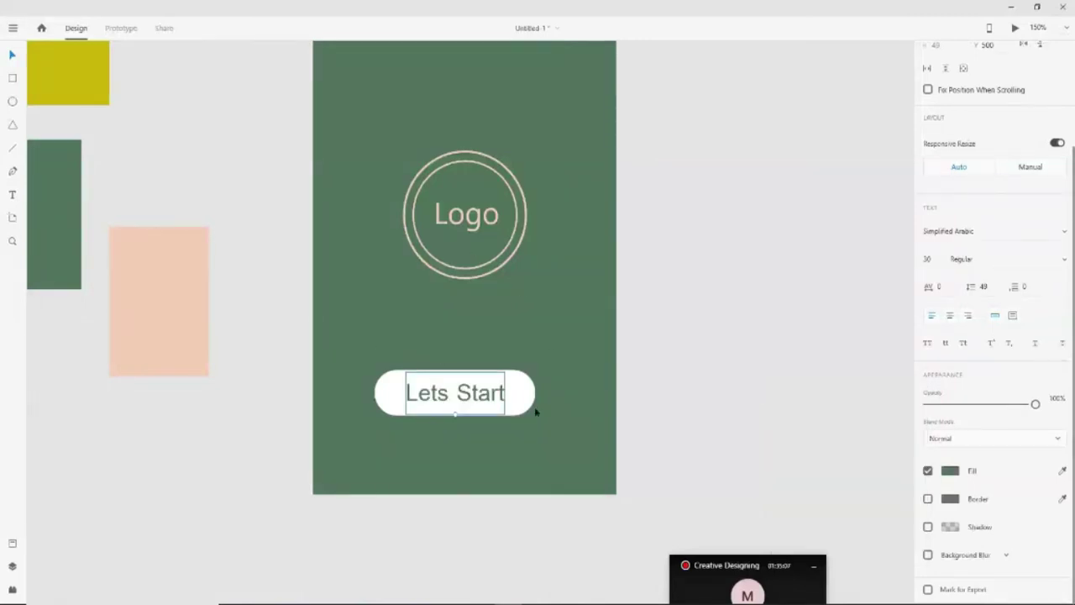
# Resize the pill to 153 × 42 around the text and scale the text to size 23
pyautogui.moveTo(534, 410); pyautogui.dragTo(529, 408)
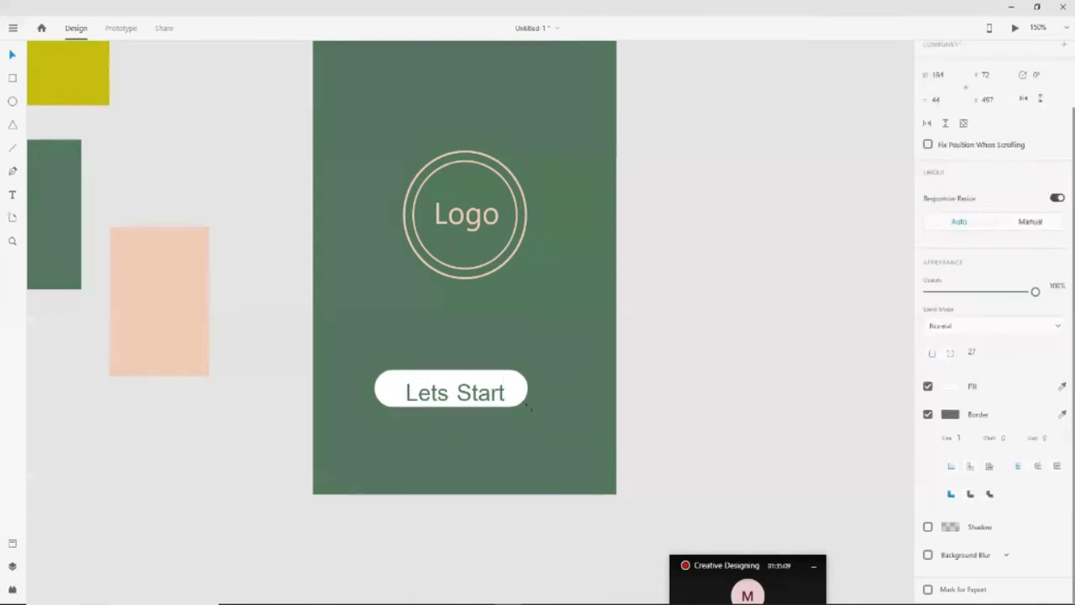
pyautogui.moveTo(529, 409); pyautogui.dragTo(530, 410)
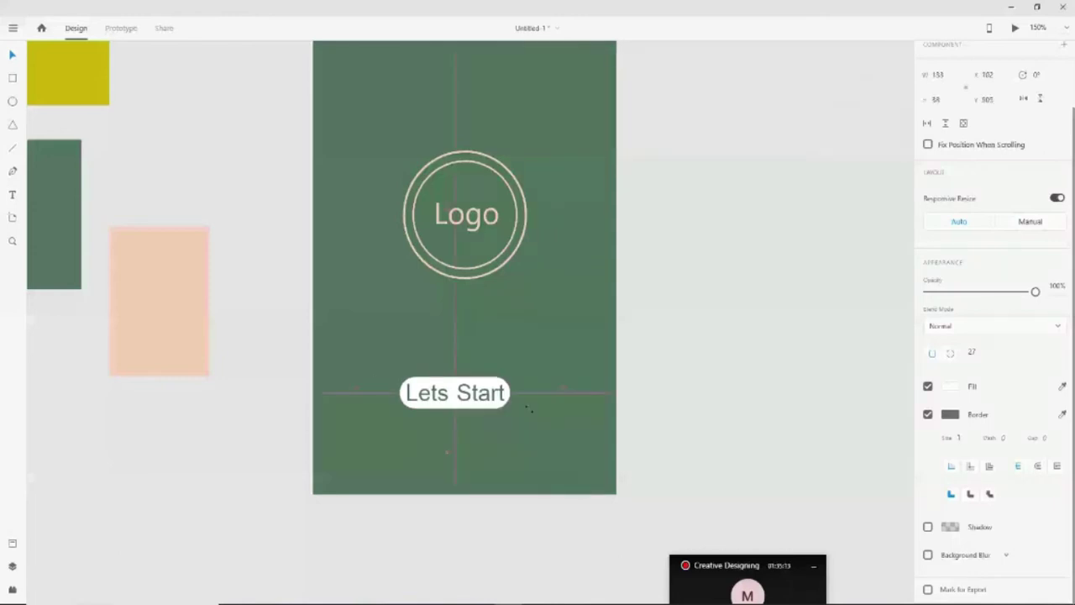
pyautogui.moveTo(529, 409); pyautogui.dragTo(521, 412)
pyautogui.click(725, 432)
pyautogui.click(456, 407)
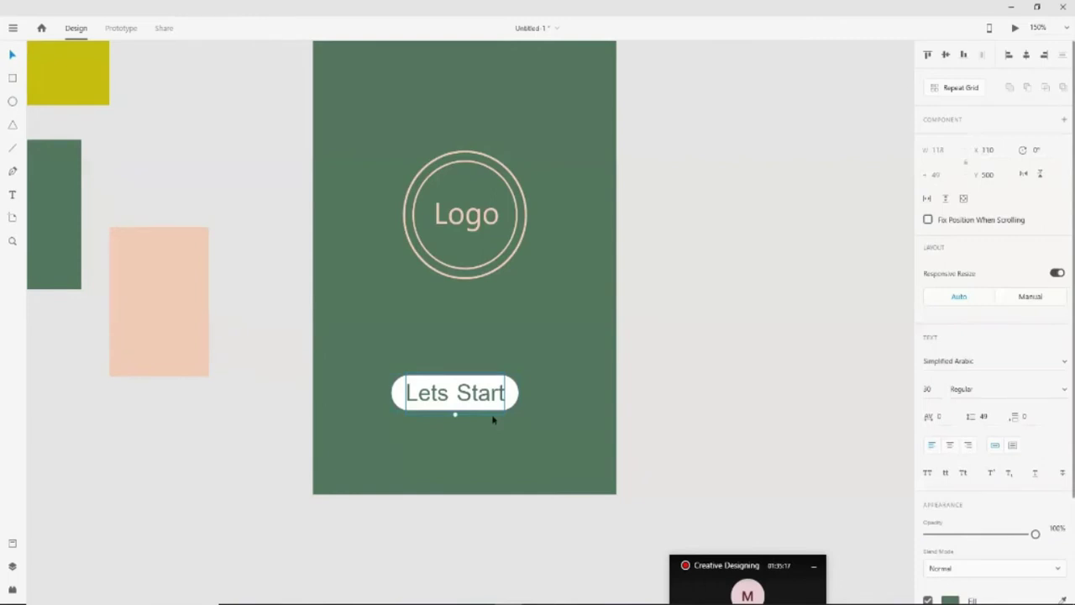
pyautogui.moveTo(493, 419); pyautogui.dragTo(507, 401)
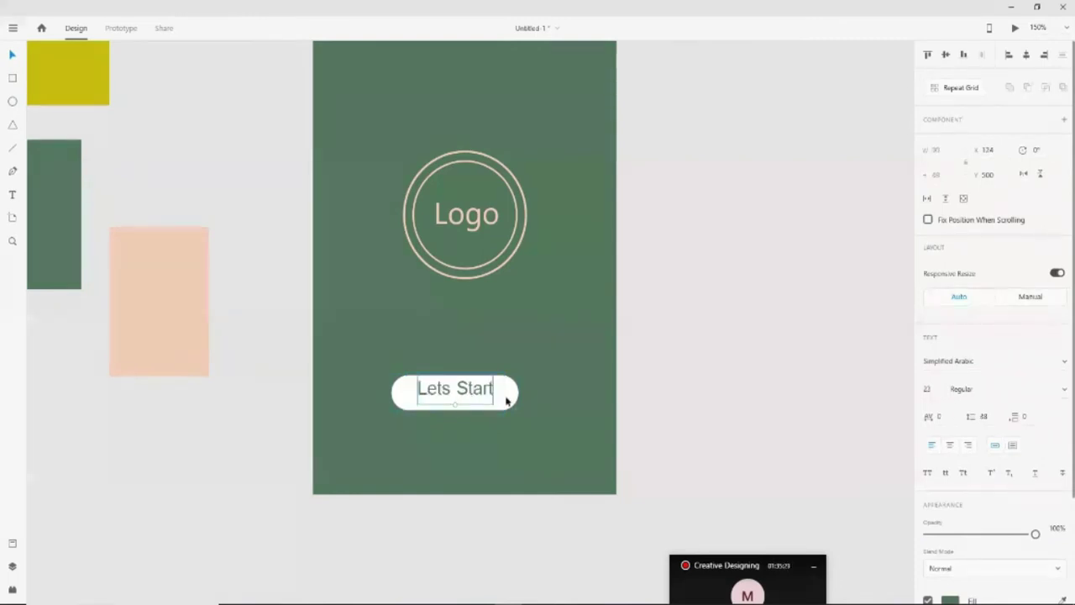
# Centre the Lets Start text horizontally and vertically within the pill
pyautogui.keyDown('shift'); pyautogui.click(506, 402); pyautogui.keyUp('shift')
pyautogui.click(945, 54)
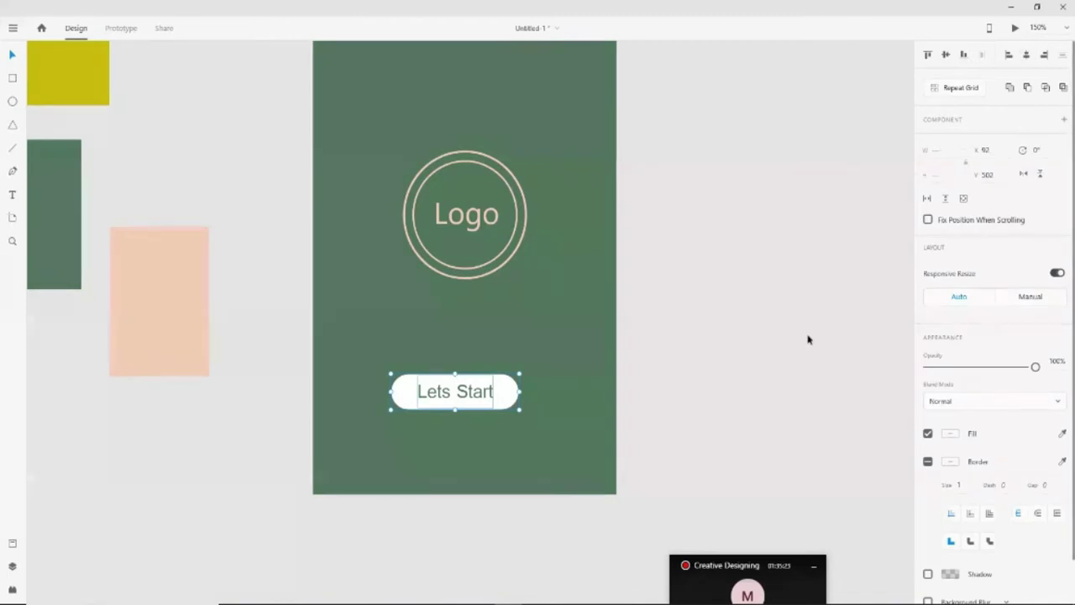
pyautogui.click(947, 59)
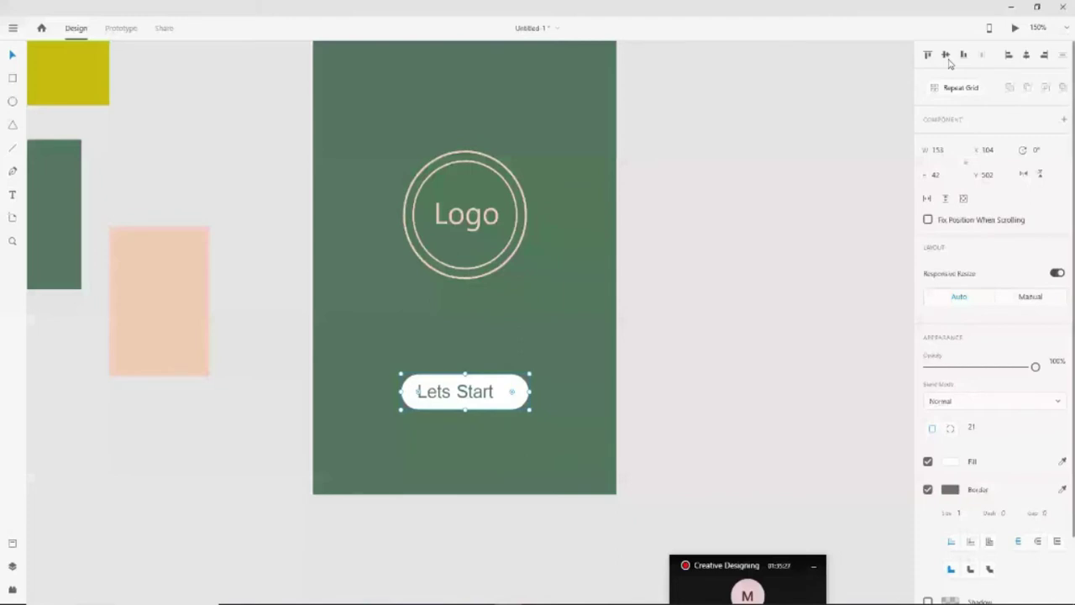
pyautogui.click(947, 59)
# Give the Lets Start pill the peach fill of the side rectangle and view the whole artboard
pyautogui.click(1062, 461)
pyautogui.click(201, 370)
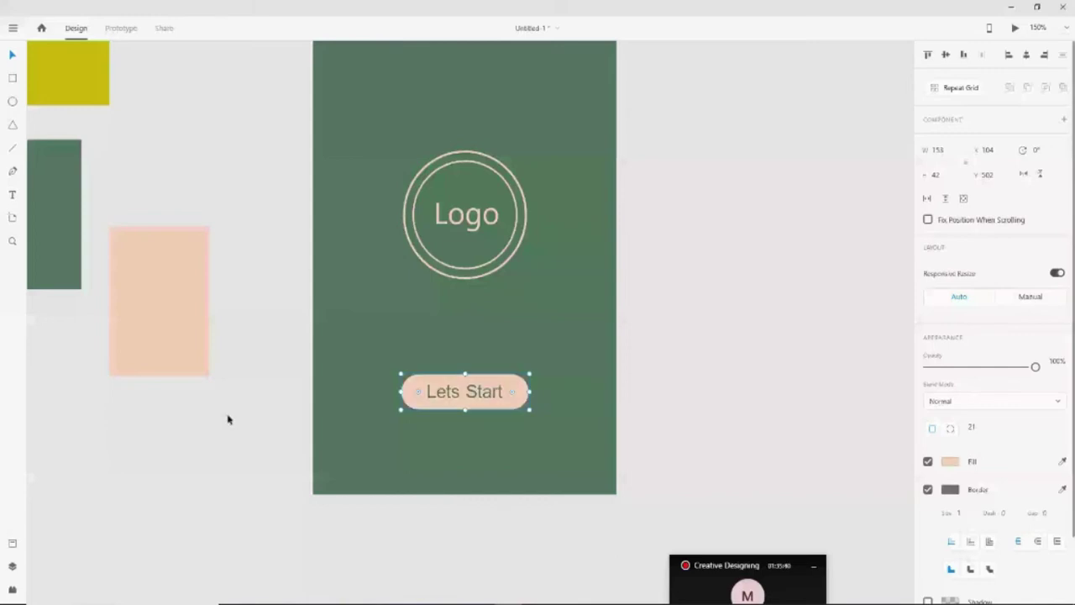
pyautogui.click(227, 419)
pyautogui.hotkey('ctrl', '1')
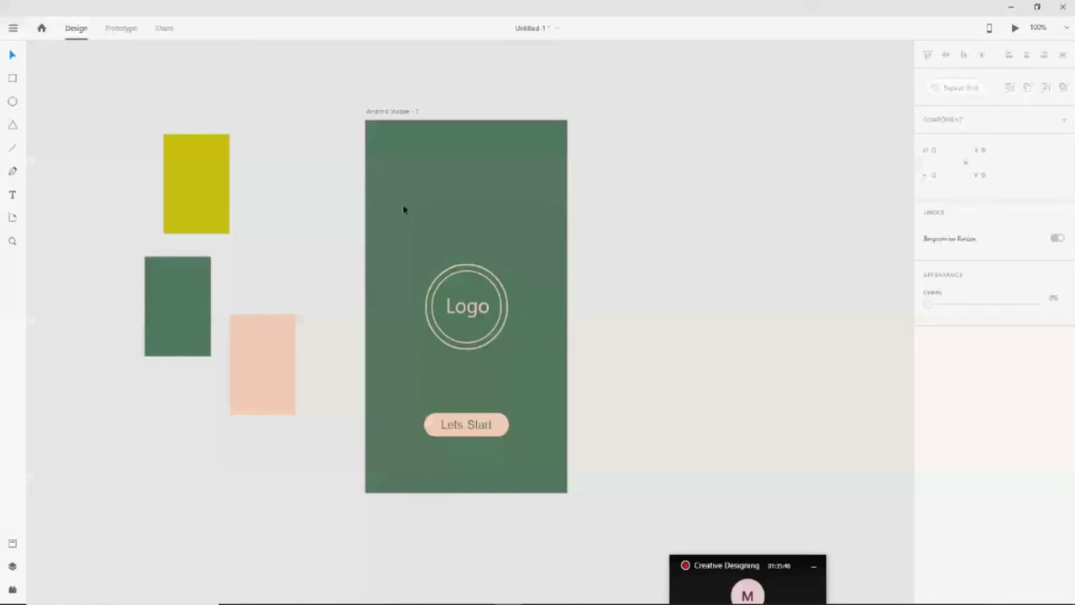
# Fill the Lets Start text copy near the artboard top with peach sampled from the rectangle
pyautogui.click(476, 218)
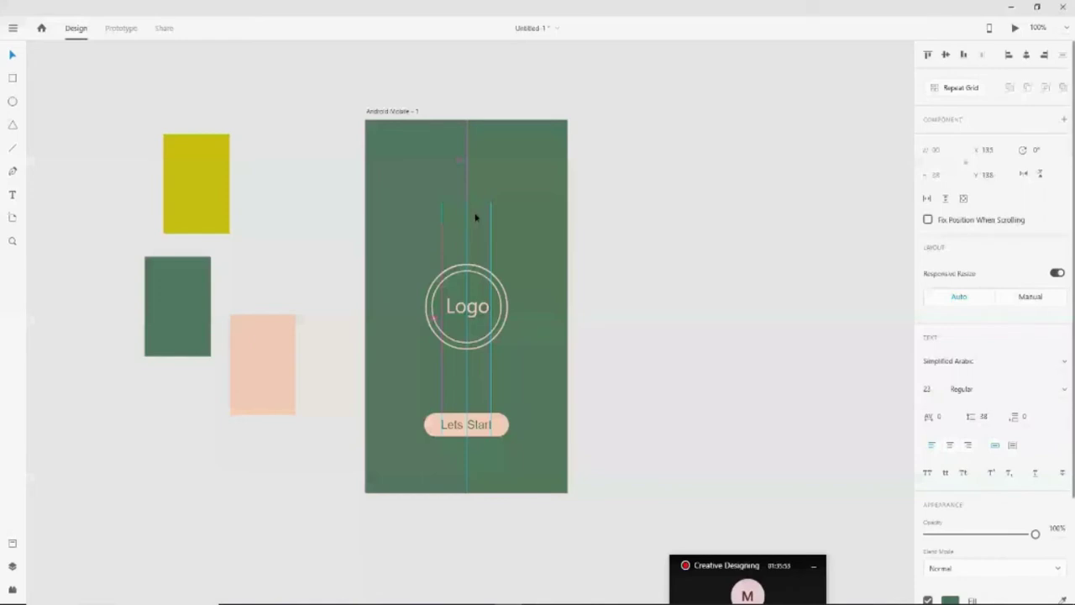
pyautogui.click(714, 384)
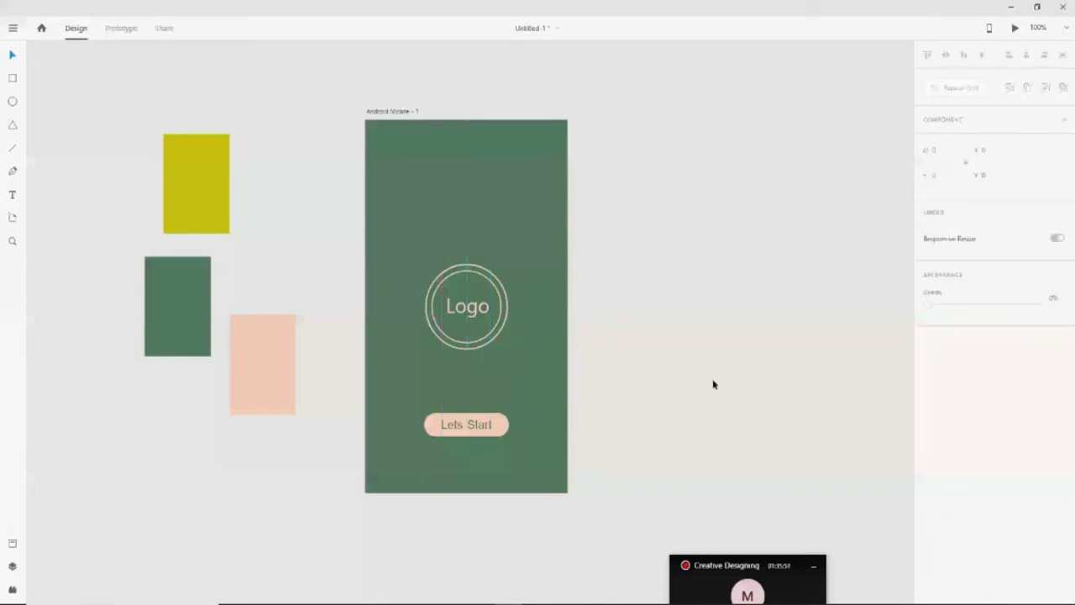
pyautogui.click(476, 427)
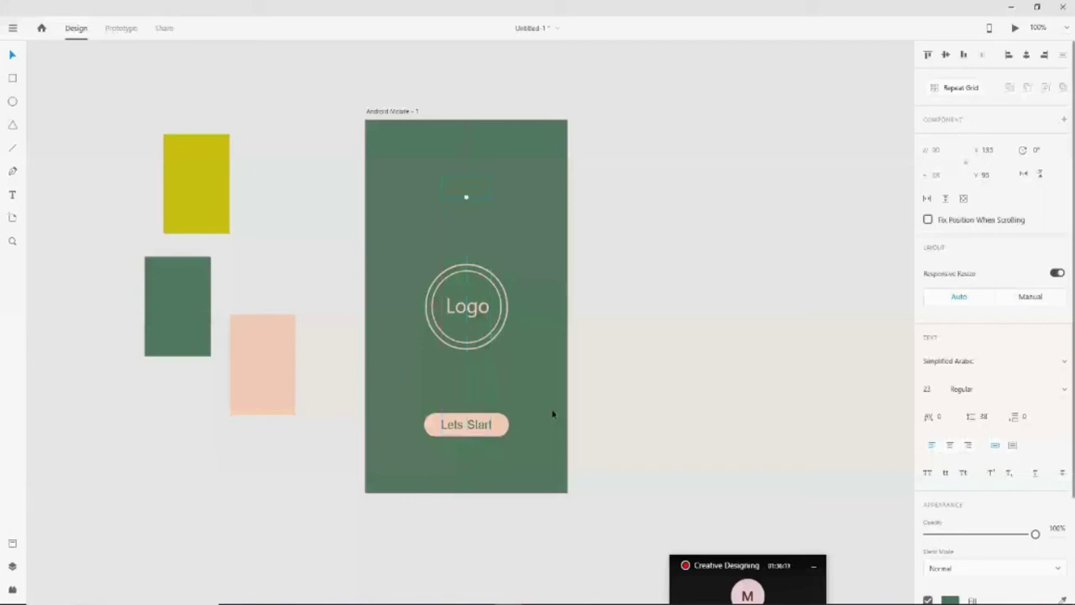
pyautogui.scroll(-3, 1022, 454)
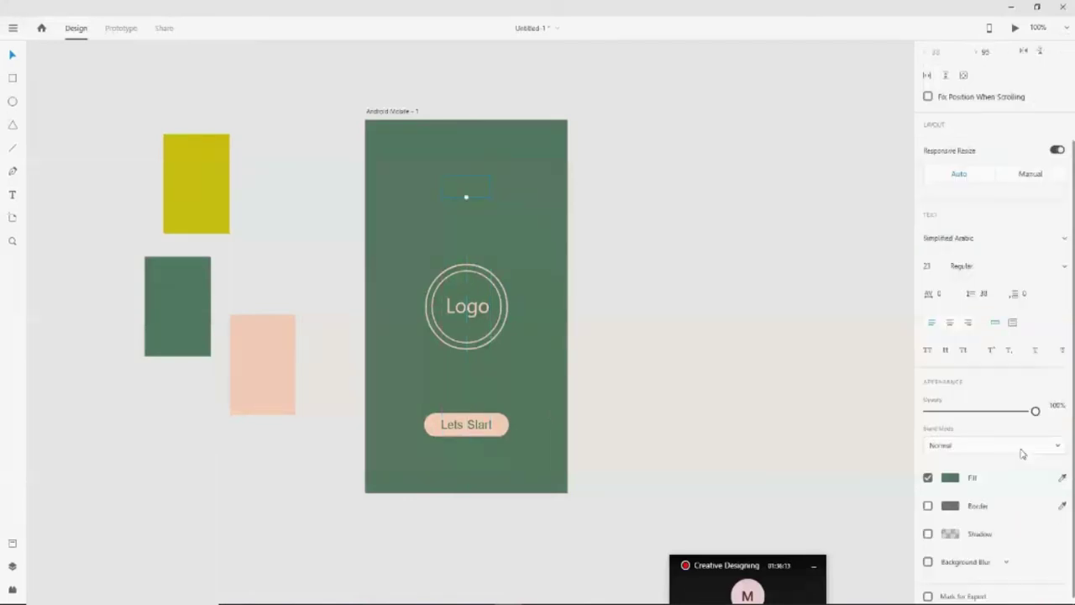
pyautogui.scroll(-1, 1022, 454)
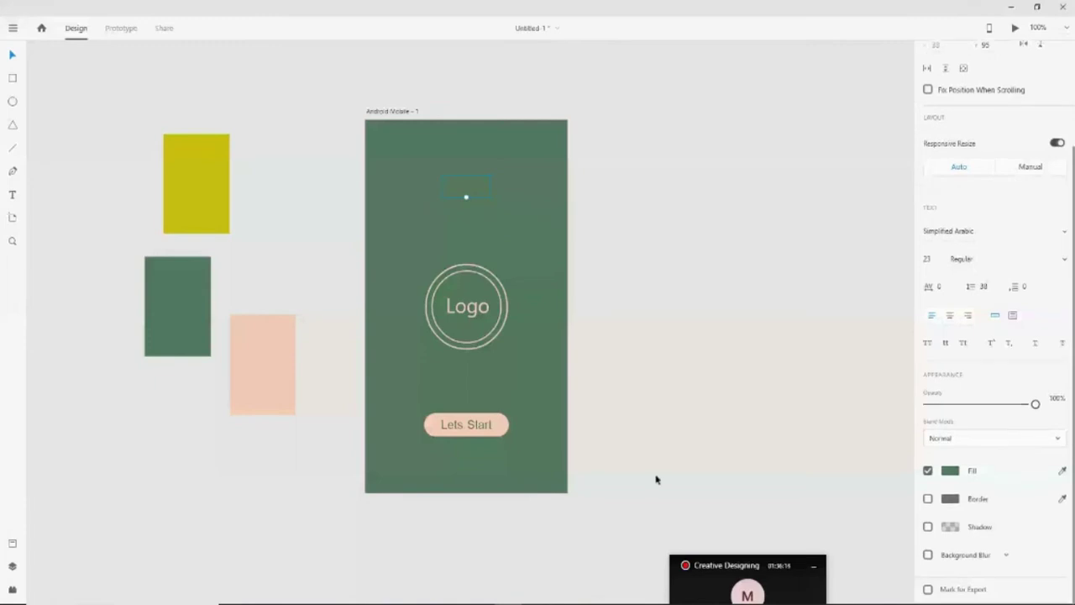
pyautogui.click(951, 474)
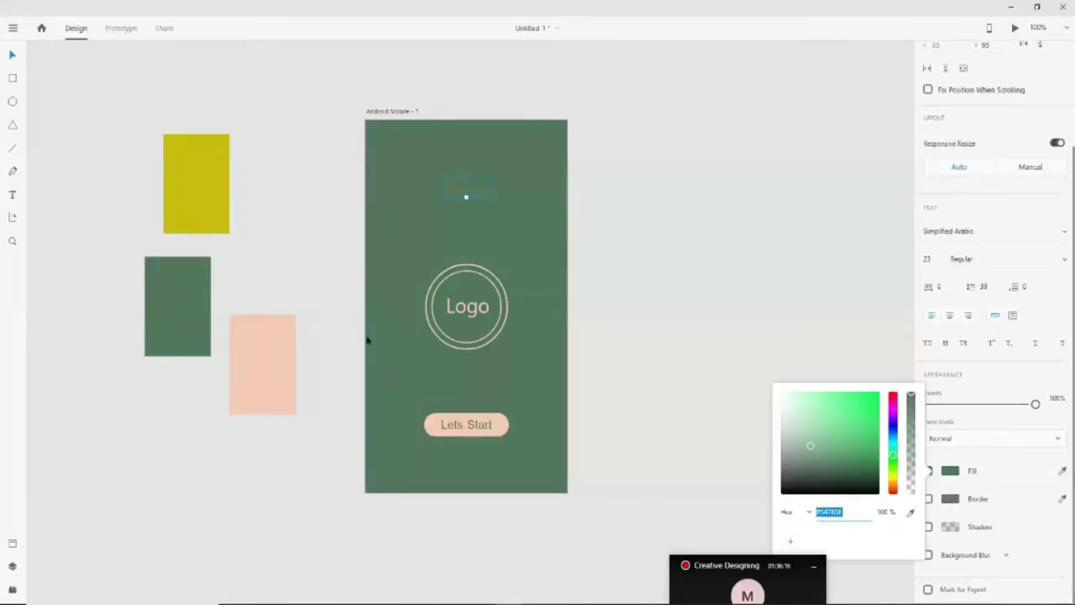
pyautogui.click(221, 371)
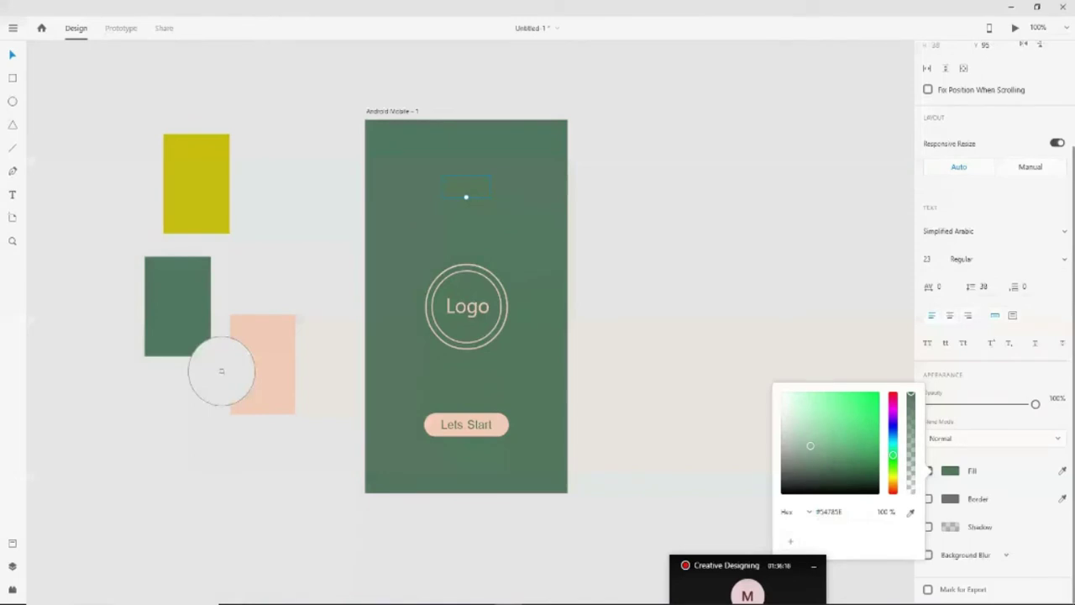
pyautogui.click(221, 370)
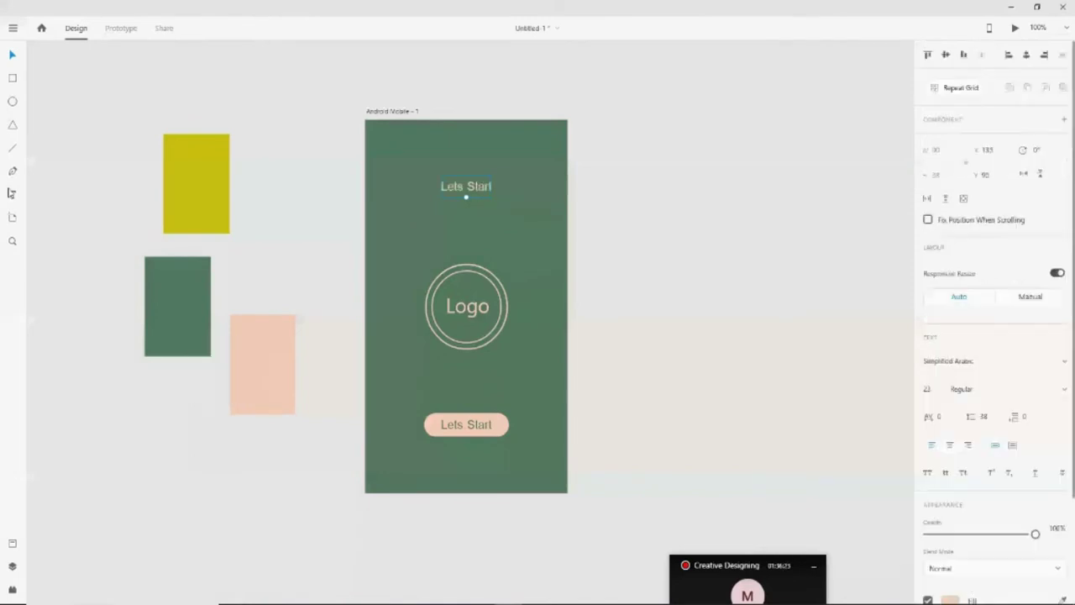
# Replace the top text with 'Creative Designing', centre it horizontally and enlarge it to 39
pyautogui.click(11, 193)
pyautogui.press('BackSpace')
pyautogui.write('تزعاتيطع')
pyautogui.press('BackSpace')
pyautogui.press('BackSpace')
pyautogui.press('BackSpace')
pyautogui.press('BackSpace')
pyautogui.press('BackSpace')
pyautogui.press('BackSpace')
pyautogui.press('BackSpace')
pyautogui.press('BackSpace')
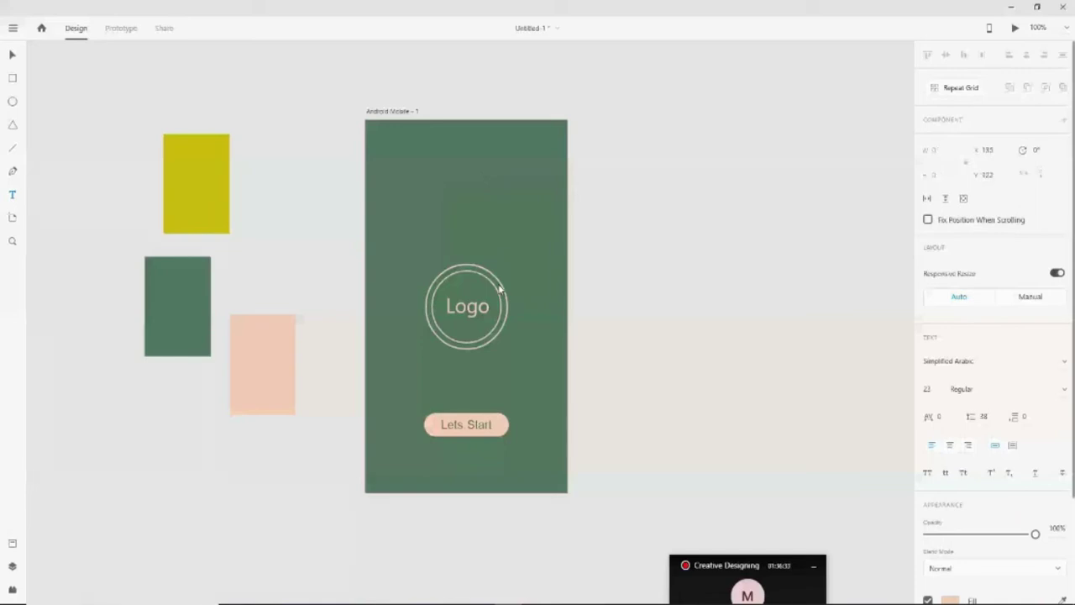
pyautogui.write('Creative Designing')
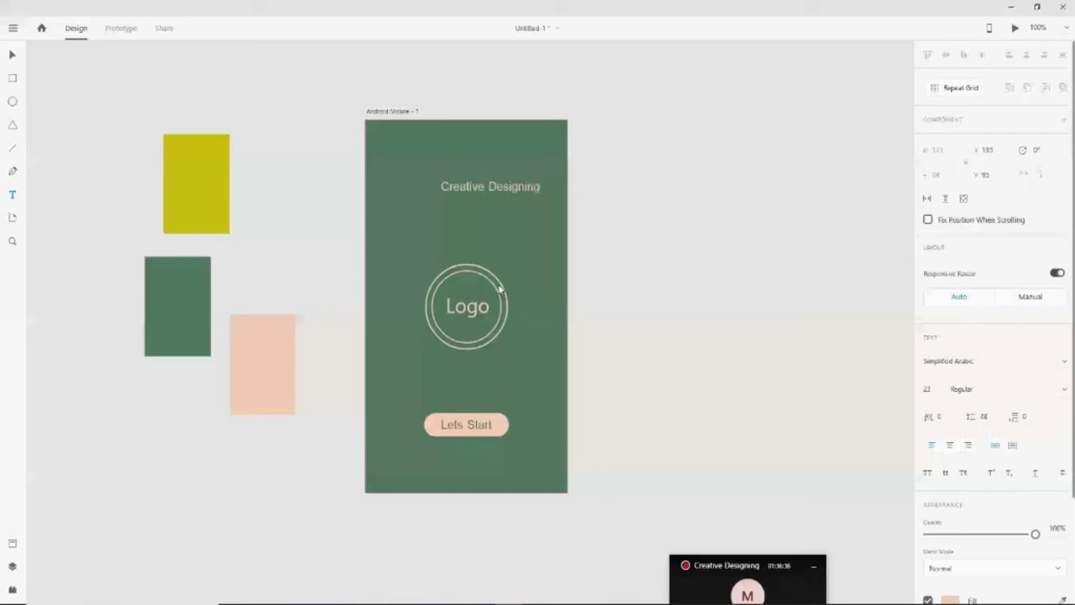
pyautogui.press('Escape')
pyautogui.click(1025, 55)
pyautogui.moveTo(465, 197); pyautogui.dragTo(468, 213)
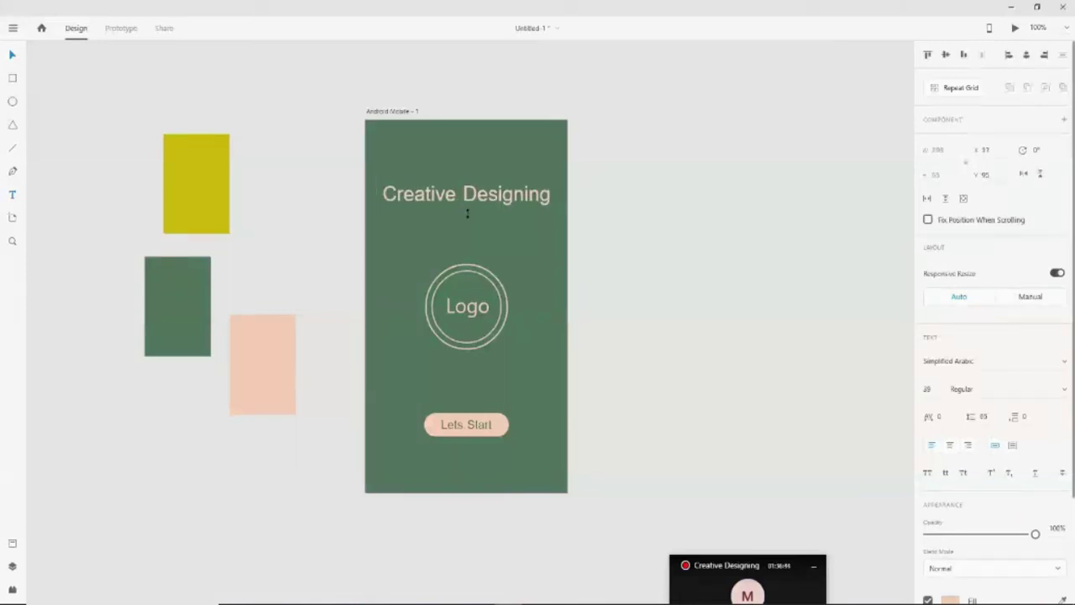
# Make the Creative Designing heading Bold and scale it down to size 30
pyautogui.click(987, 393)
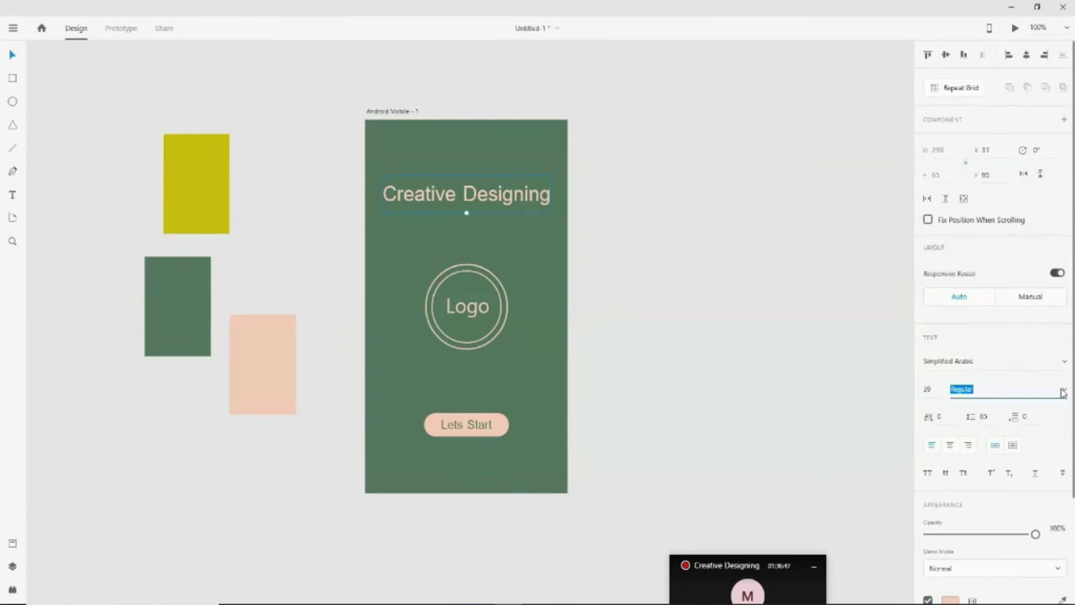
pyautogui.click(1032, 410)
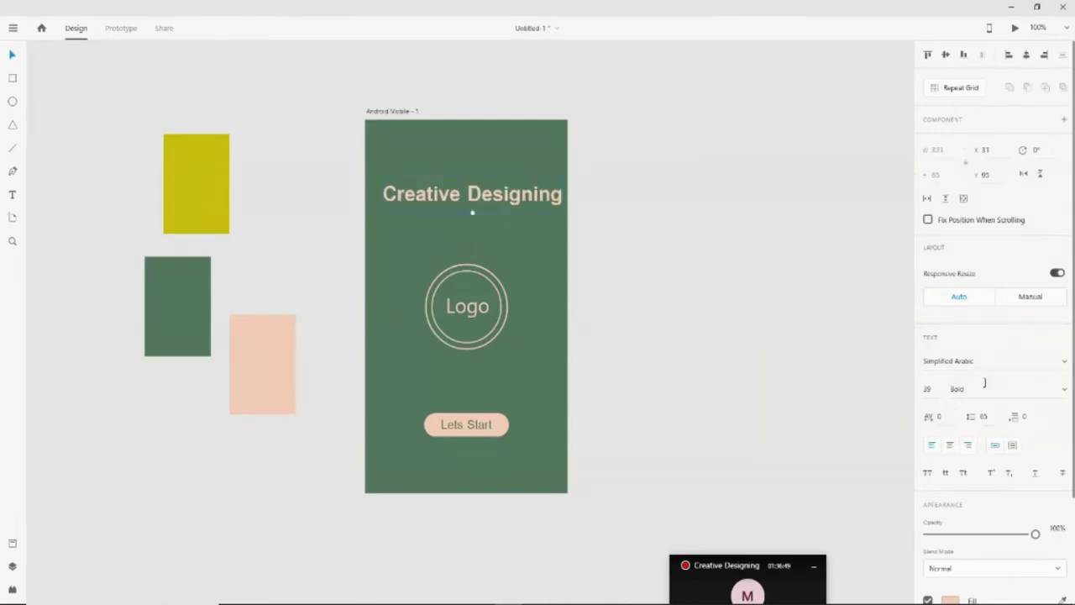
pyautogui.moveTo(473, 212); pyautogui.dragTo(466, 202)
pyautogui.click(696, 336)
pyautogui.scroll(1, 605, 378)
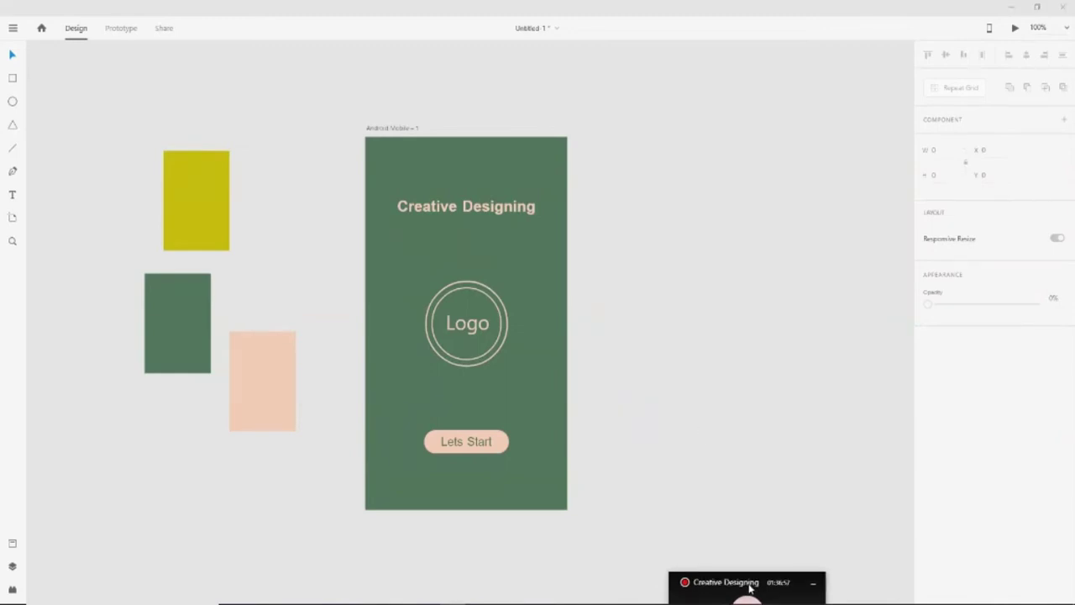
# Select the green Android Mobile – 1 splash artboard
pyautogui.hscroll(3, 886, 504)
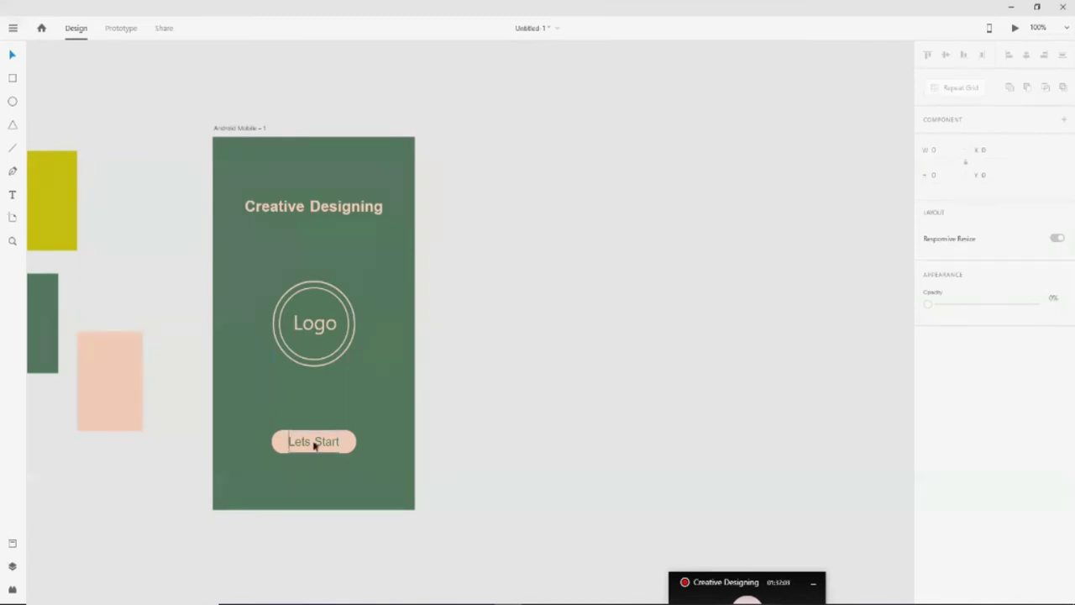
pyautogui.click(241, 130)
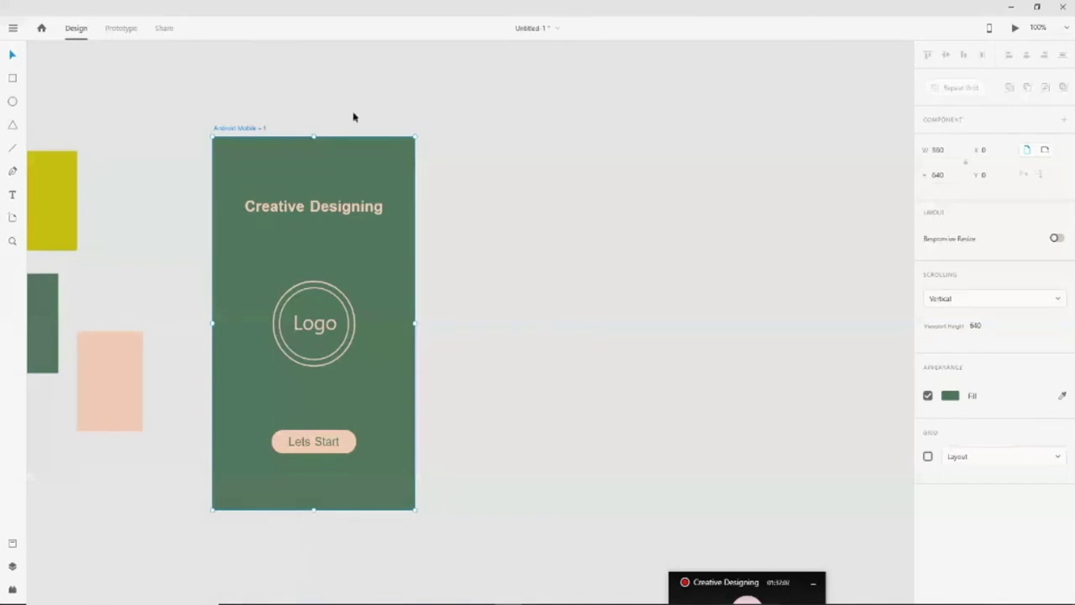
pyautogui.click(220, 129)
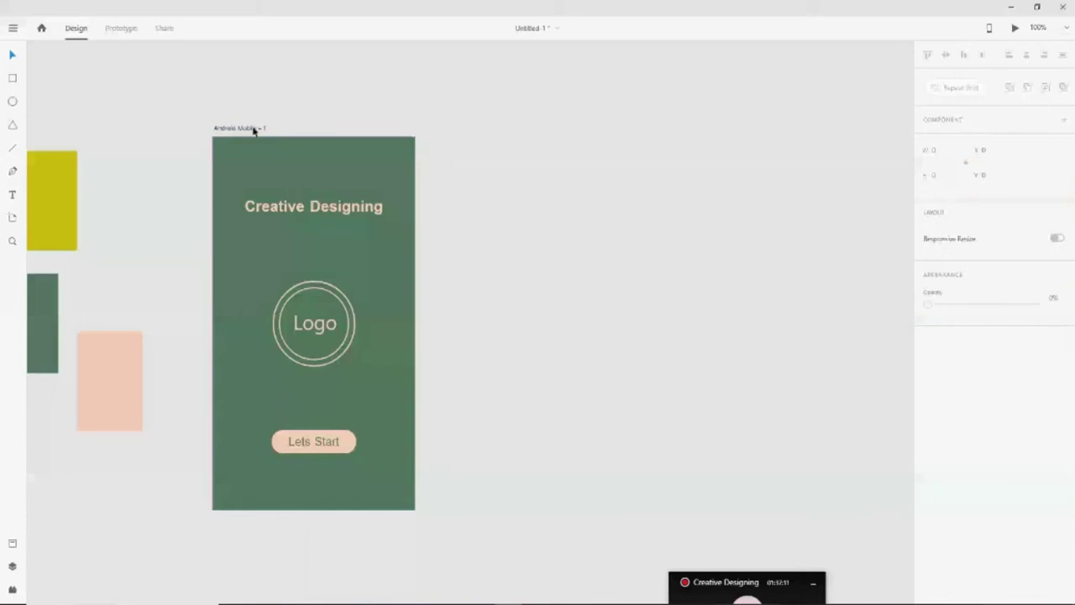
pyautogui.click(254, 130)
pyautogui.click(560, 271)
pyautogui.click(401, 288)
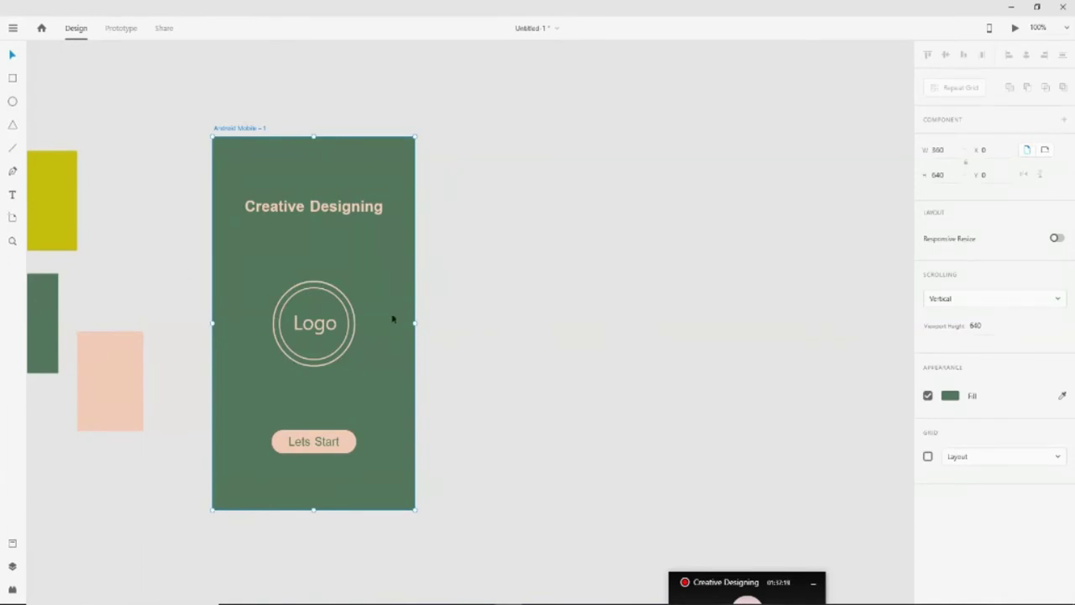
pyautogui.moveTo(384, 291); pyautogui.dragTo(662, 278)
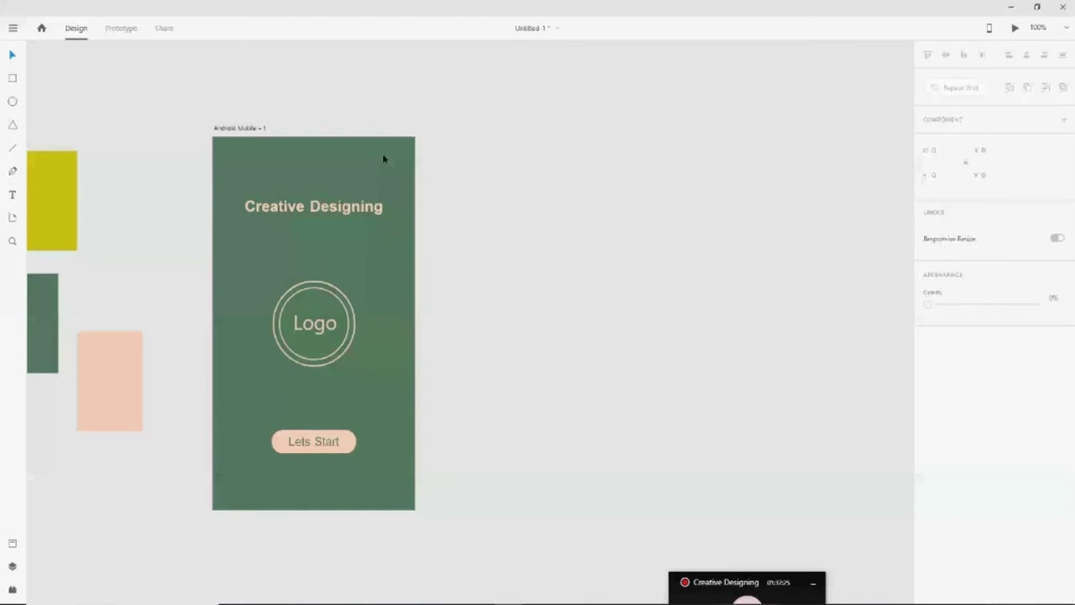
pyautogui.click(364, 183)
# Duplicate the splash artboard to create Android Mobile - 2
pyautogui.hotkey('ctrl', 'd')
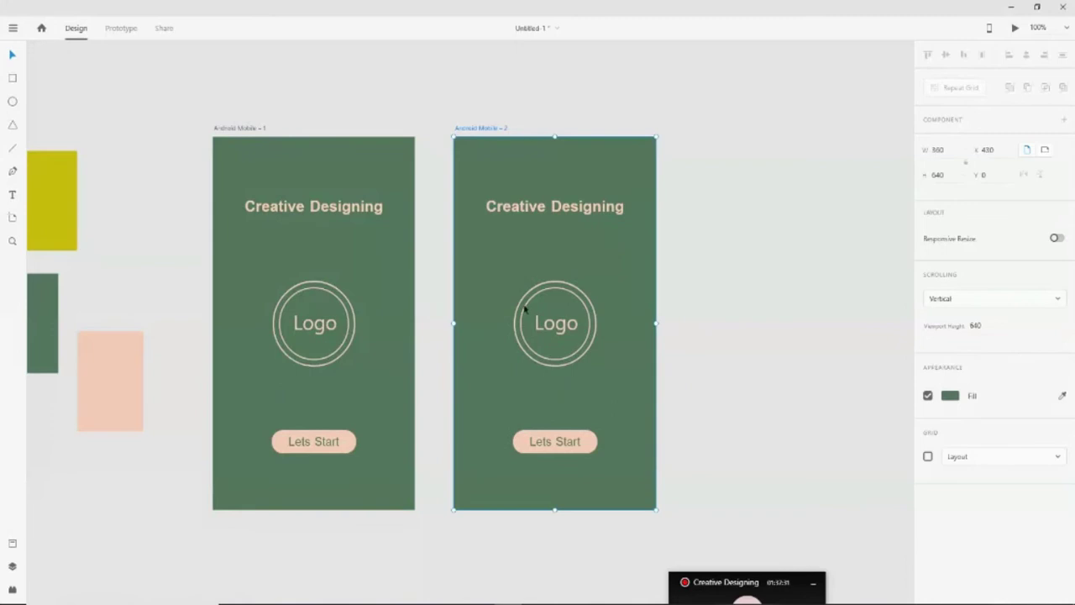
pyautogui.click(730, 300)
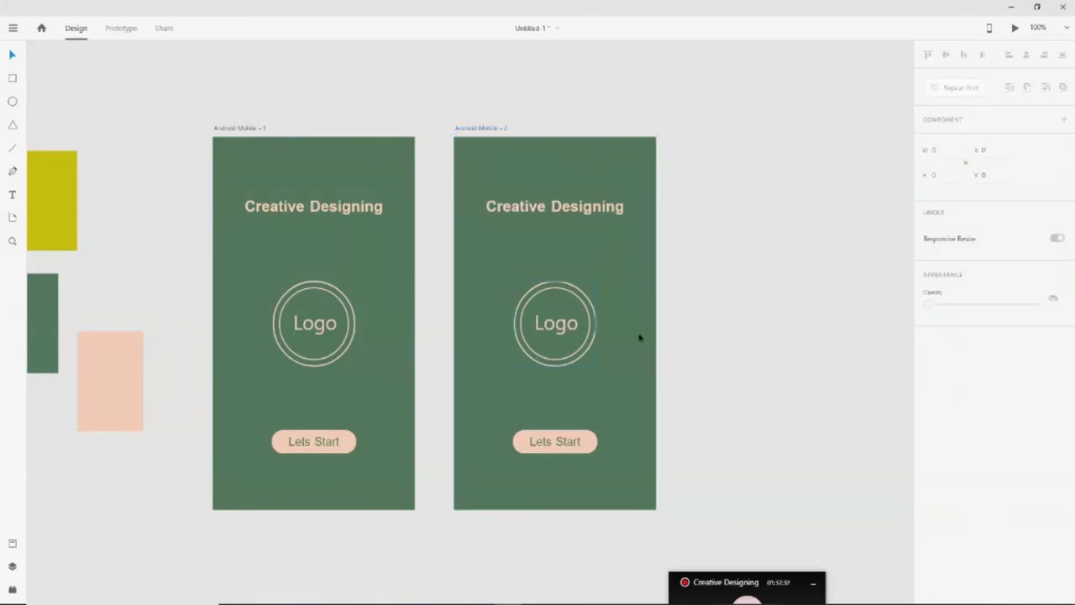
pyautogui.click(592, 400)
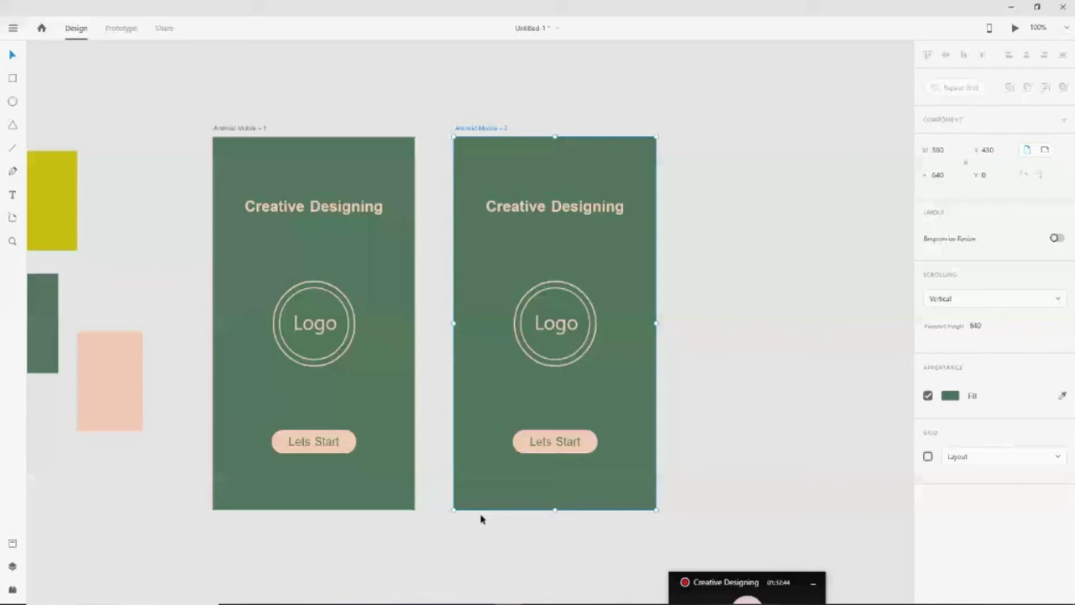
pyautogui.click(750, 386)
# Delete the heading, Logo circles and Lets Start button from Android Mobile - 2
pyautogui.click(585, 211)
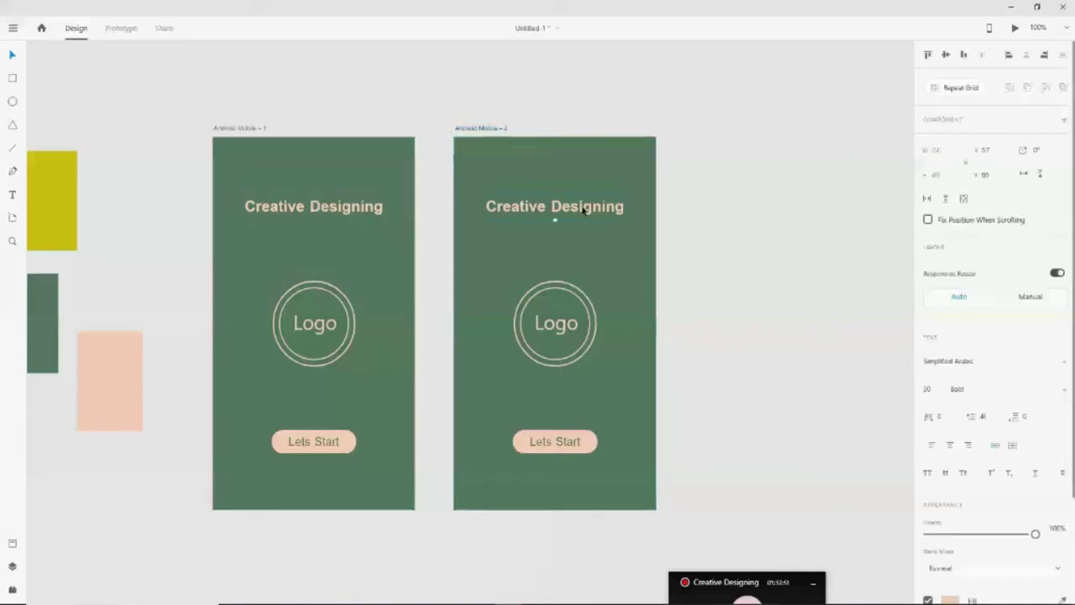
pyautogui.press('Delete')
pyautogui.click(547, 292)
pyautogui.press('Delete')
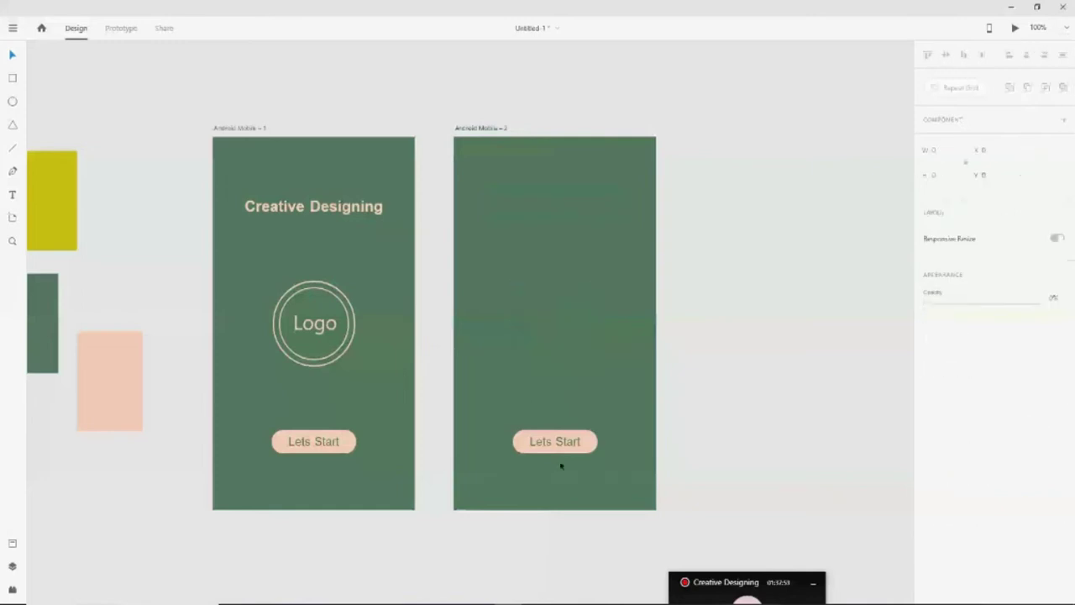
pyautogui.click(570, 446)
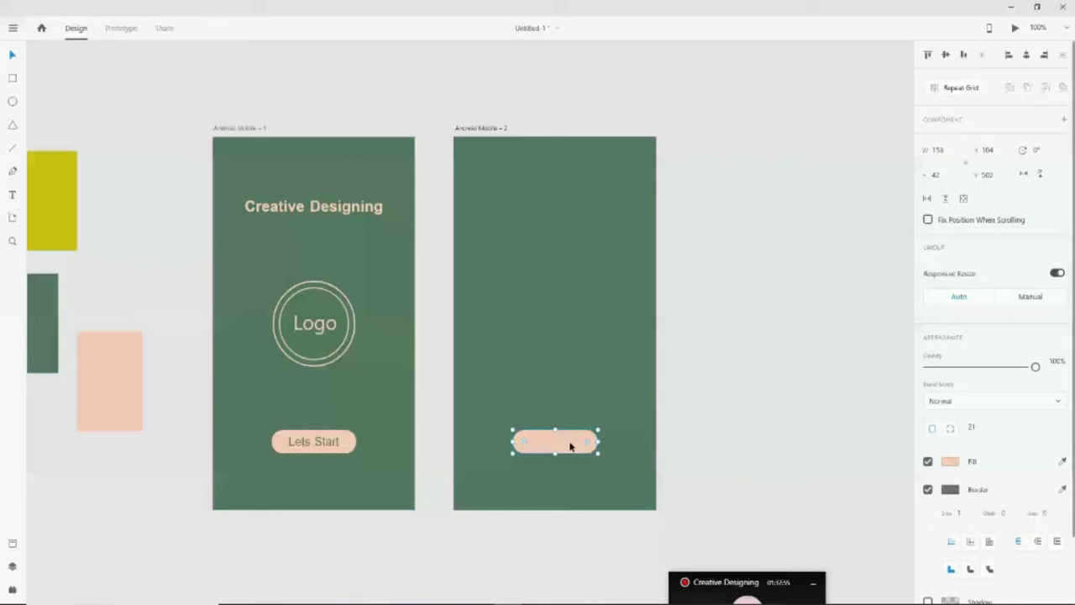
pyautogui.press('Delete')
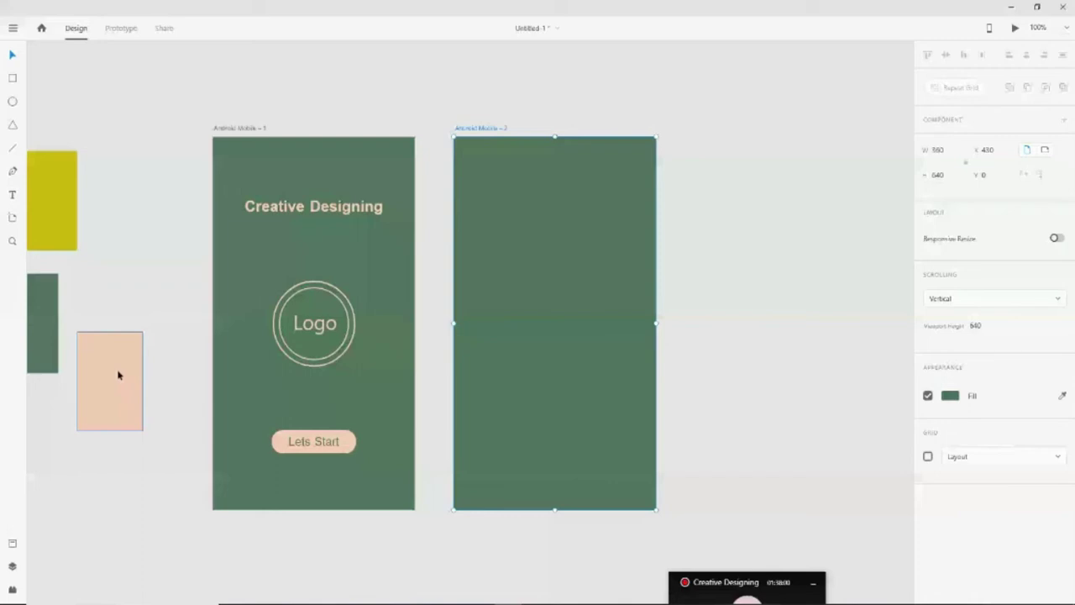
# Fill Android Mobile - 2 with the sampled peach, lightened to pale pink E8DAD1
pyautogui.click(950, 396)
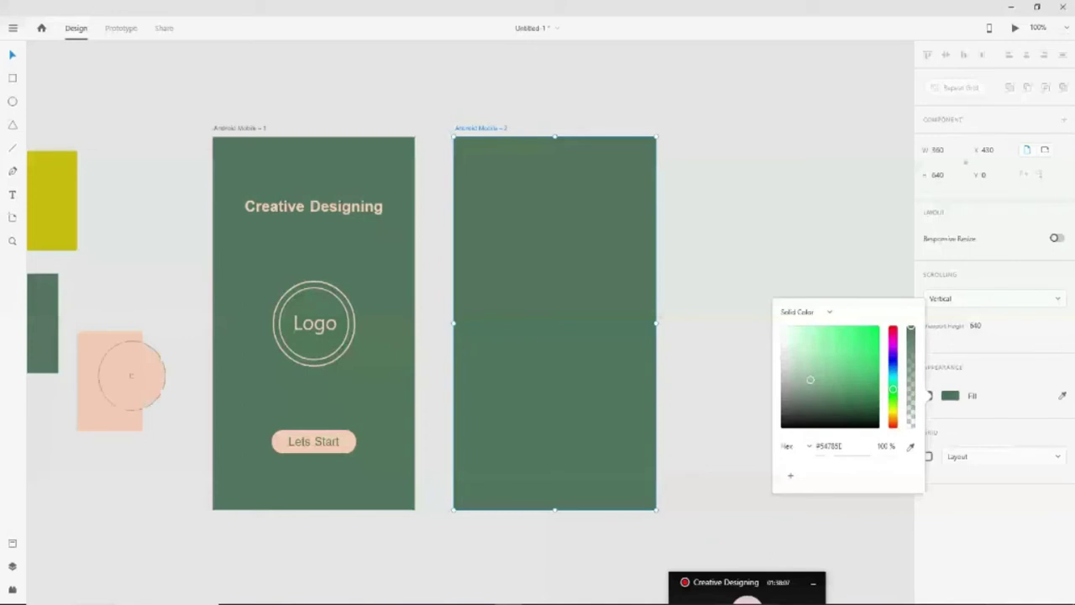
pyautogui.click(132, 372)
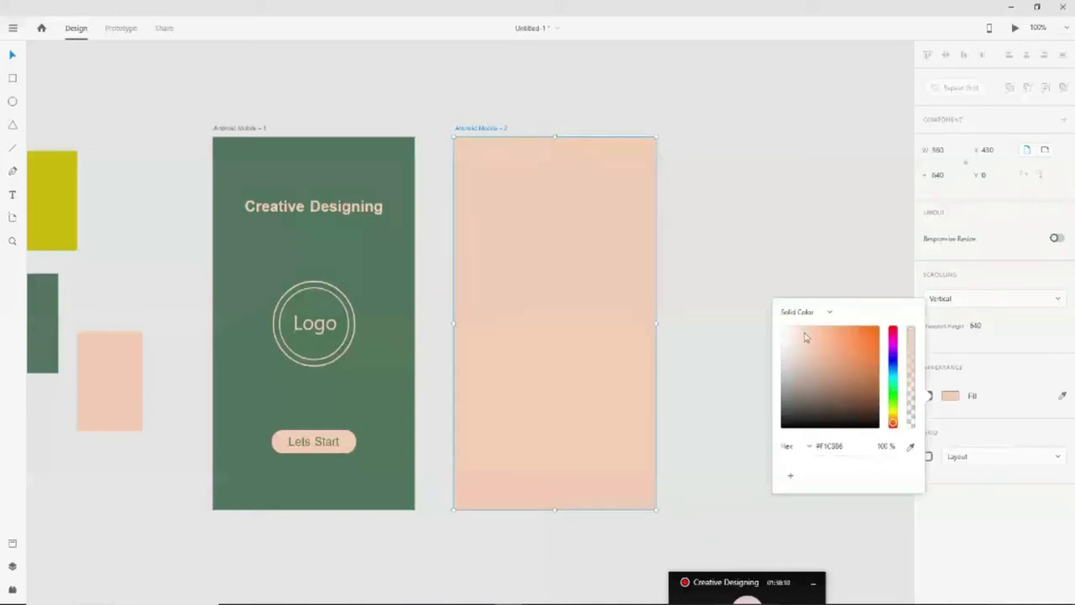
pyautogui.moveTo(804, 337); pyautogui.dragTo(793, 340)
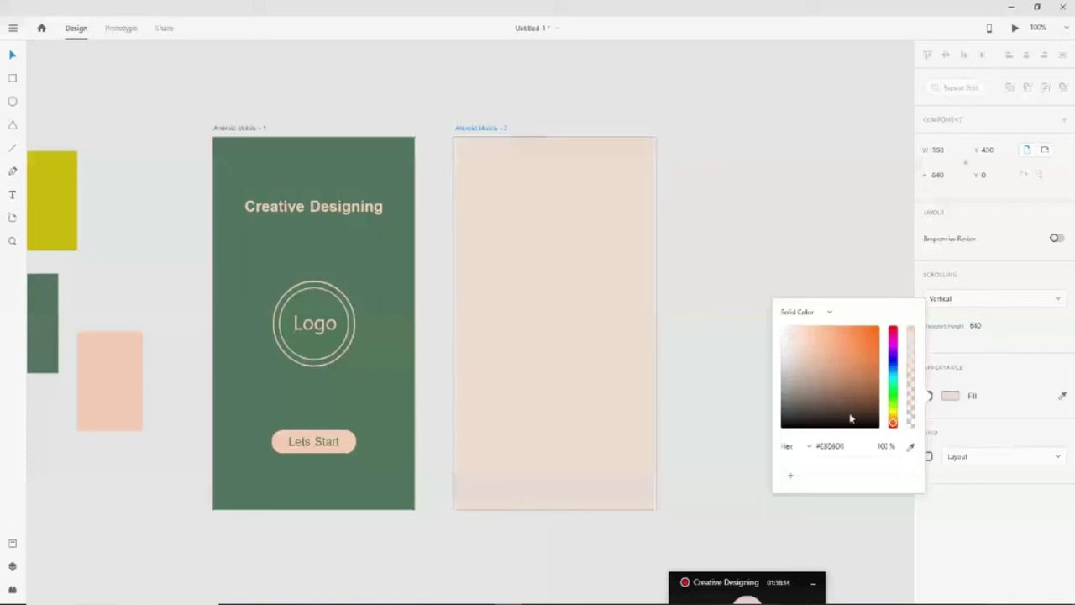
pyautogui.click(539, 385)
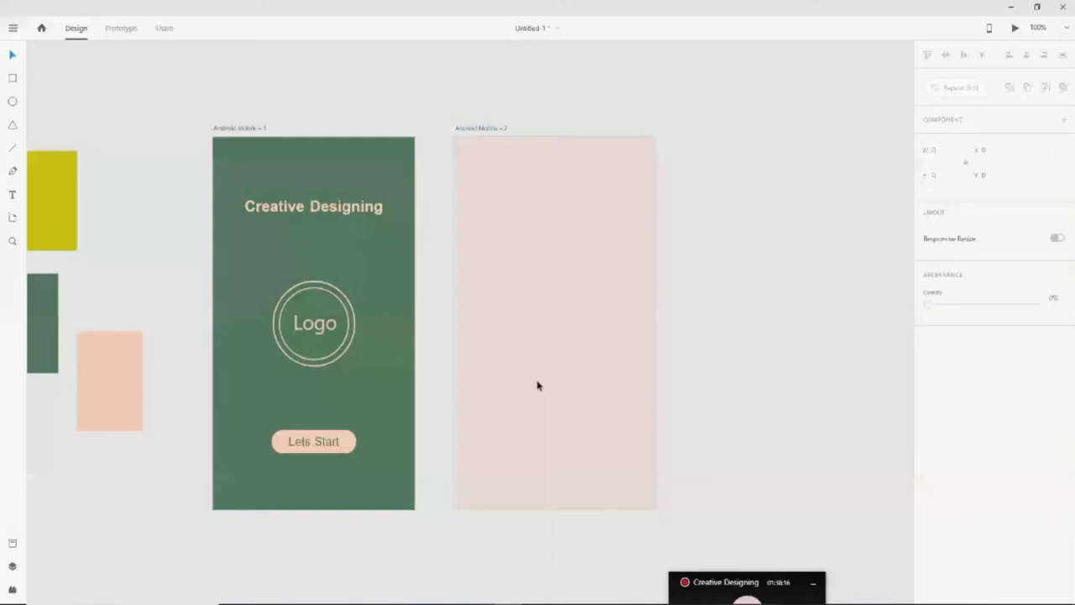
# Paste the Creative Designing heading onto the second artboard and colour it dark green
pyautogui.click(300, 210)
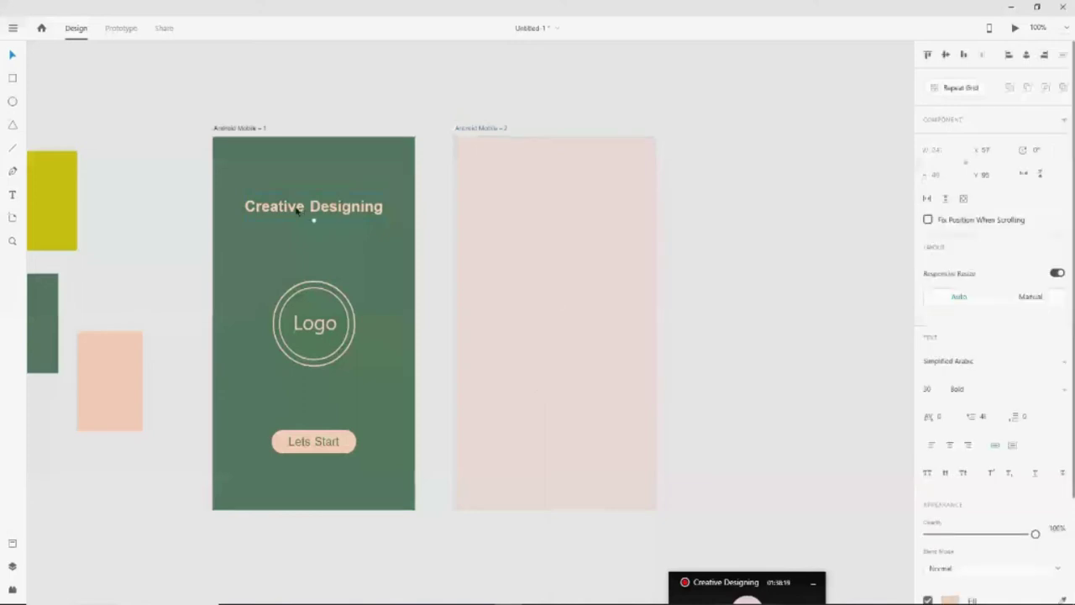
pyautogui.click(562, 208)
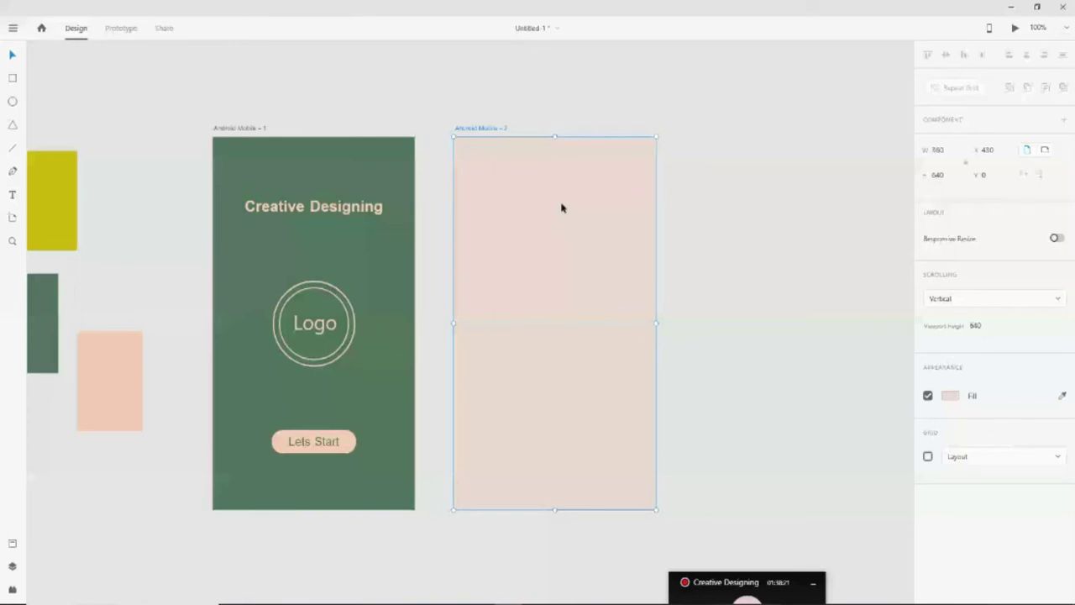
pyautogui.hotkey('ctrl', 'v')
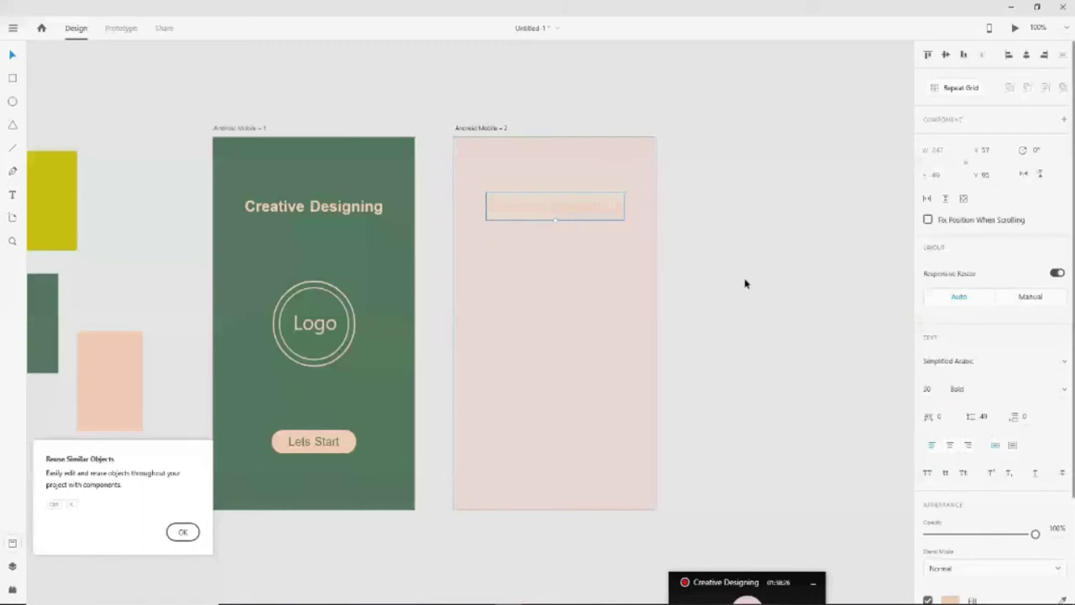
pyautogui.click(950, 600)
pyautogui.click(382, 397)
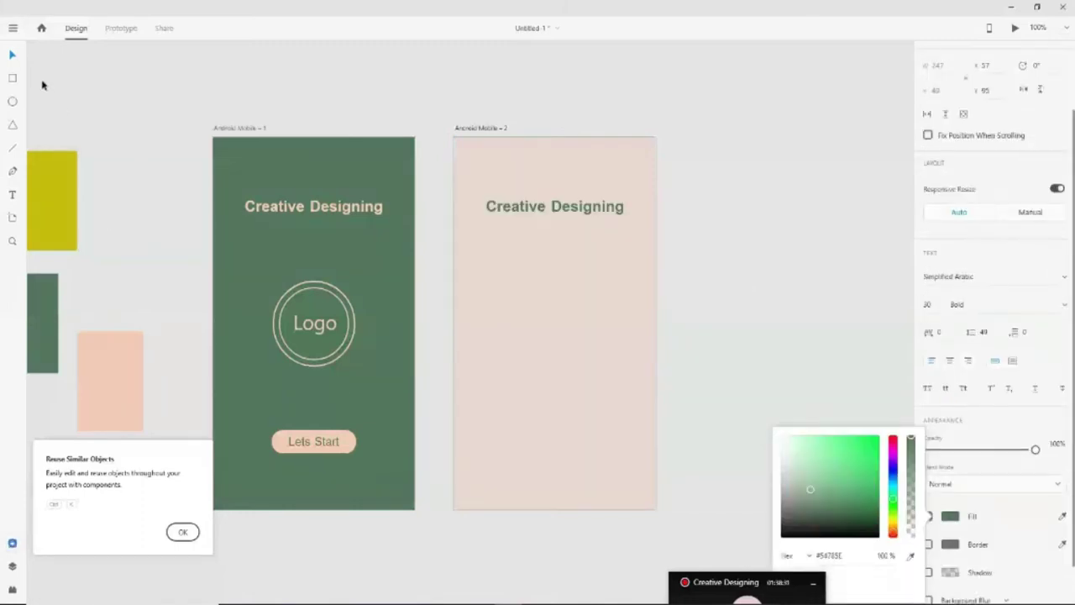
pyautogui.click(14, 54)
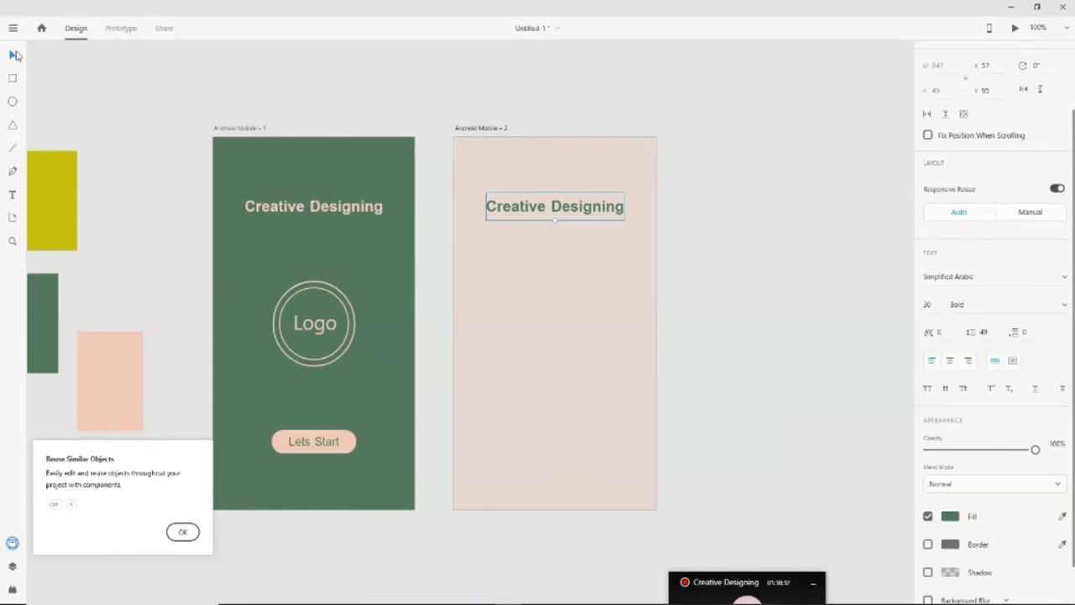
# Change the pasted heading's text to 'Welcome,'
pyautogui.click(15, 195)
pyautogui.tripleClick(604, 211)
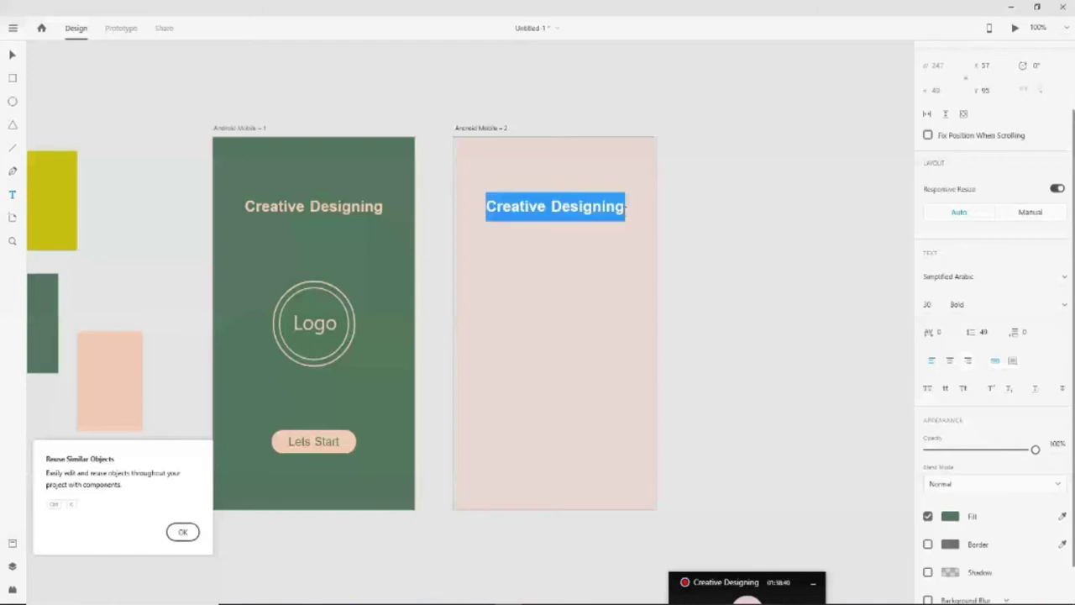
pyautogui.write('We')
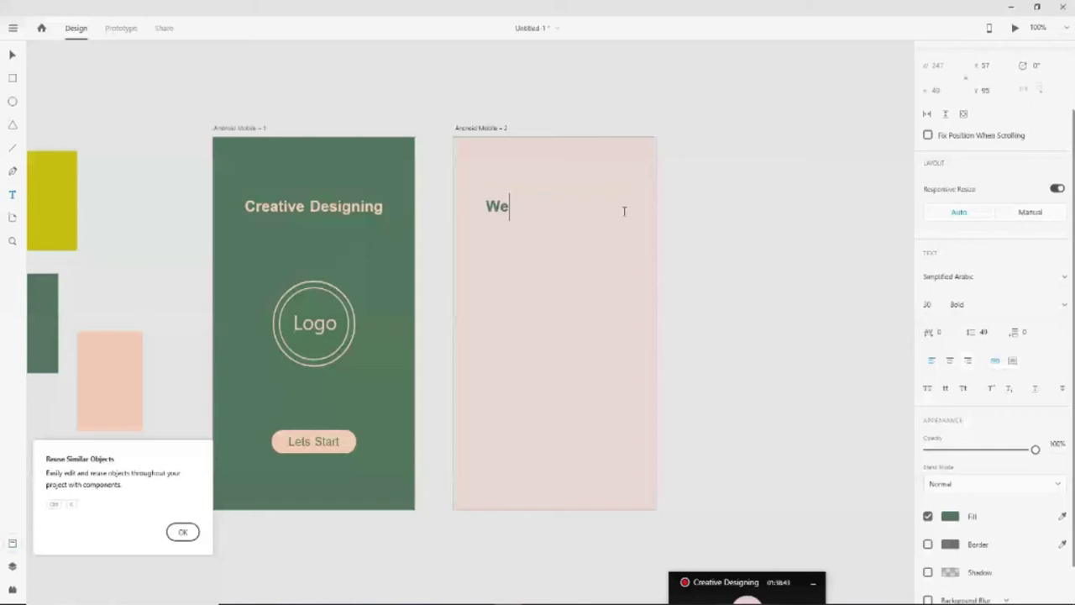
pyautogui.write('lcome')
pyautogui.write(',')
pyautogui.press('Return')
pyautogui.write('Creative Desi')
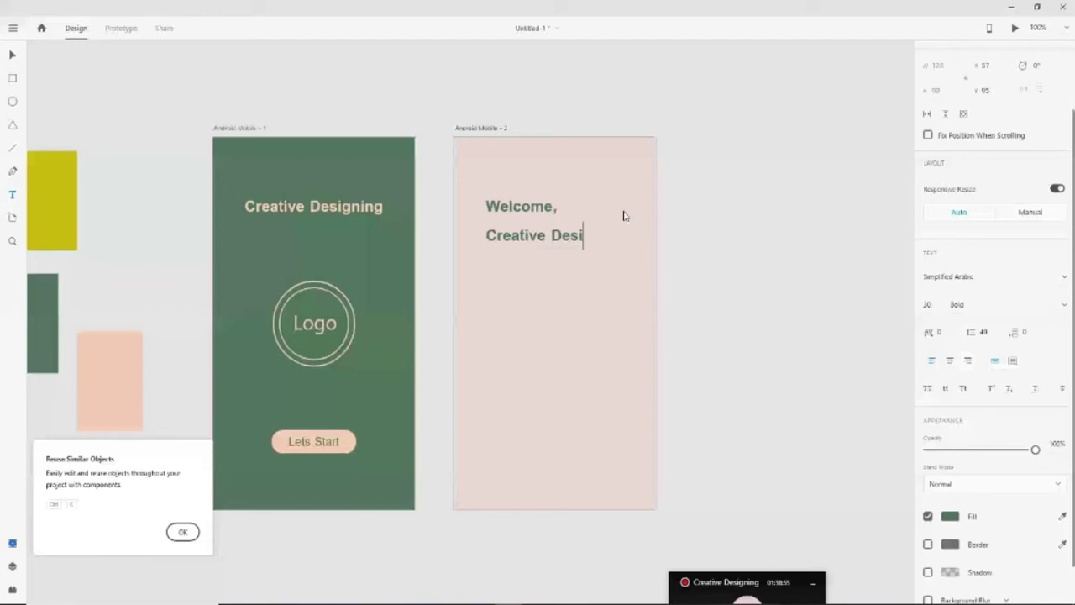
pyautogui.hotkey('ctrl', 'z')
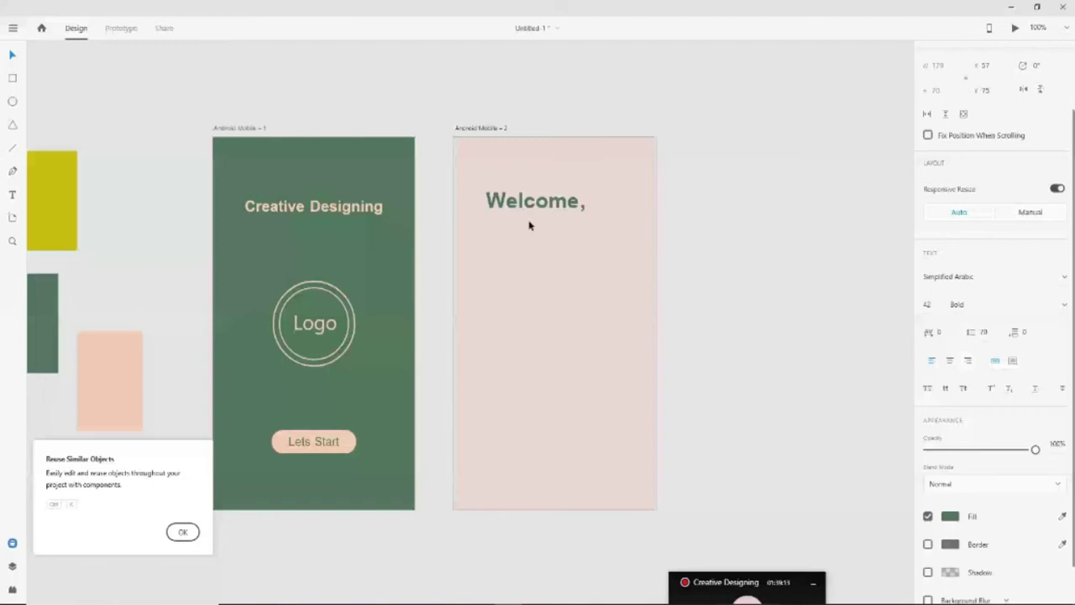
# Move the Welcome, heading to the upper-left of Android Mobile - 2
pyautogui.moveTo(541, 218); pyautogui.dragTo(547, 194)
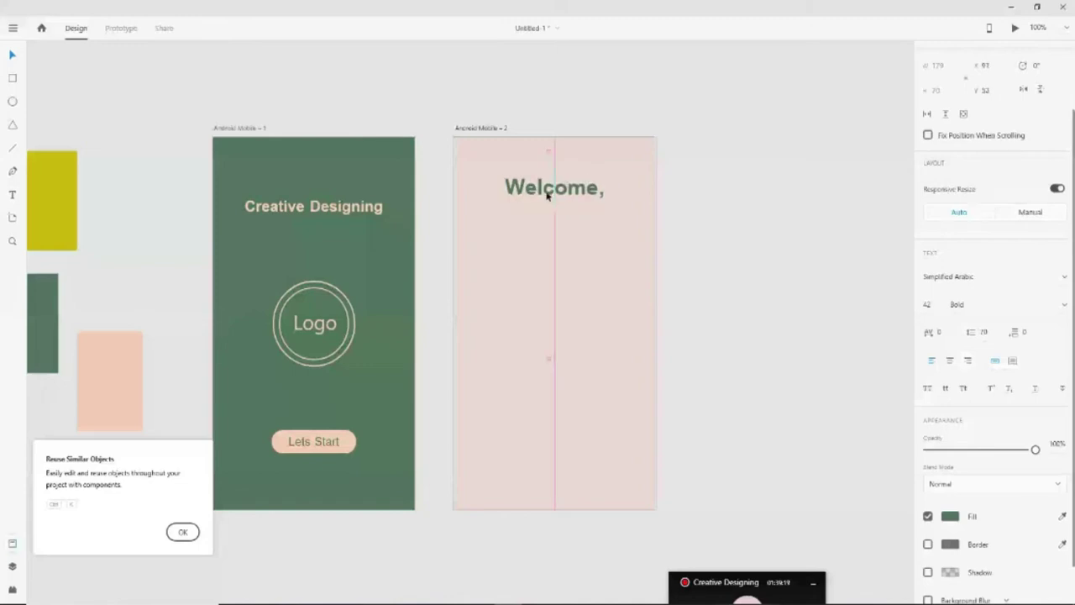
pyautogui.moveTo(547, 194); pyautogui.dragTo(549, 195)
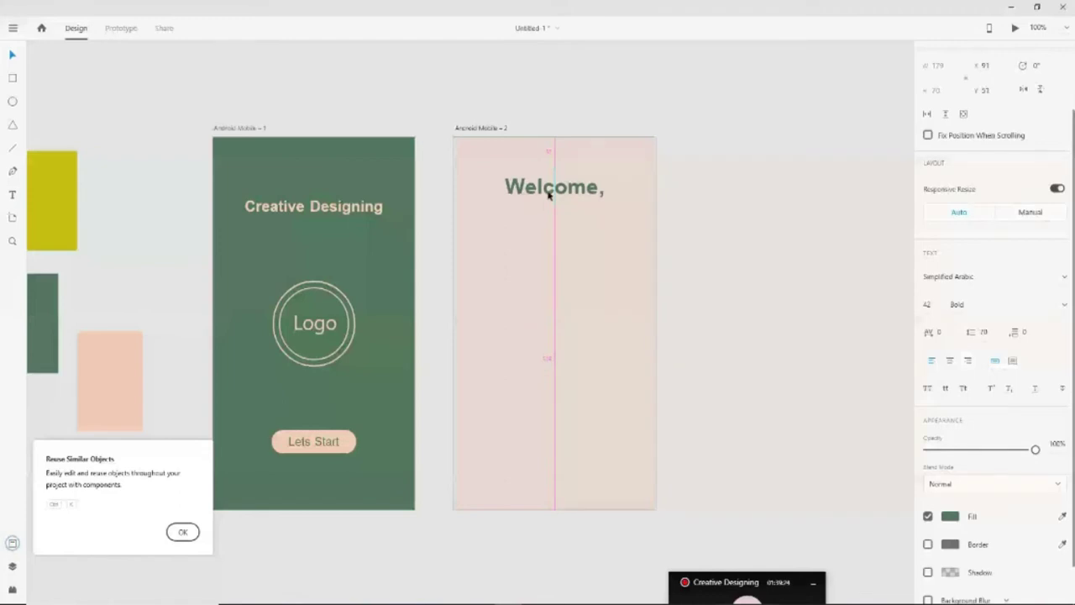
pyautogui.moveTo(548, 194); pyautogui.dragTo(552, 190)
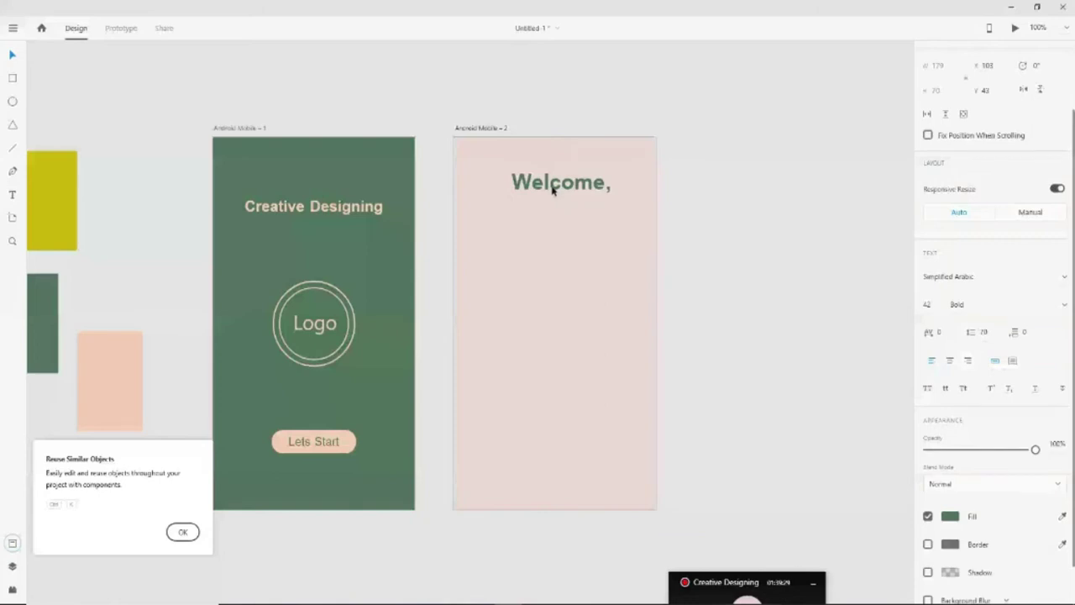
pyautogui.moveTo(552, 190); pyautogui.dragTo(521, 198)
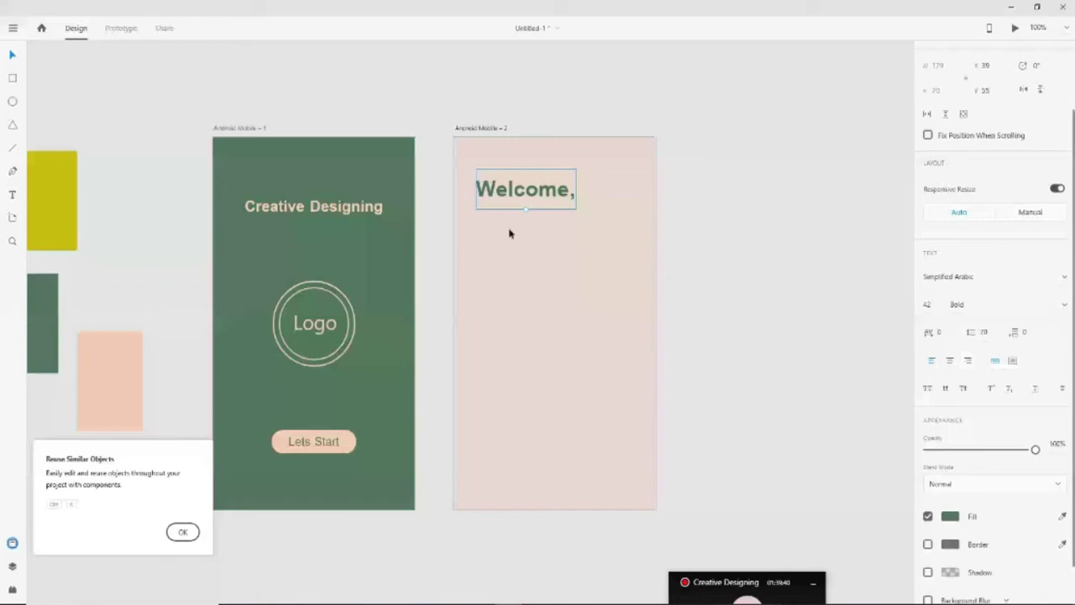
# Type 'Creative Designing' as a new subtitle line below Welcome,
pyautogui.press('Return')
pyautogui.write('CReative Des')
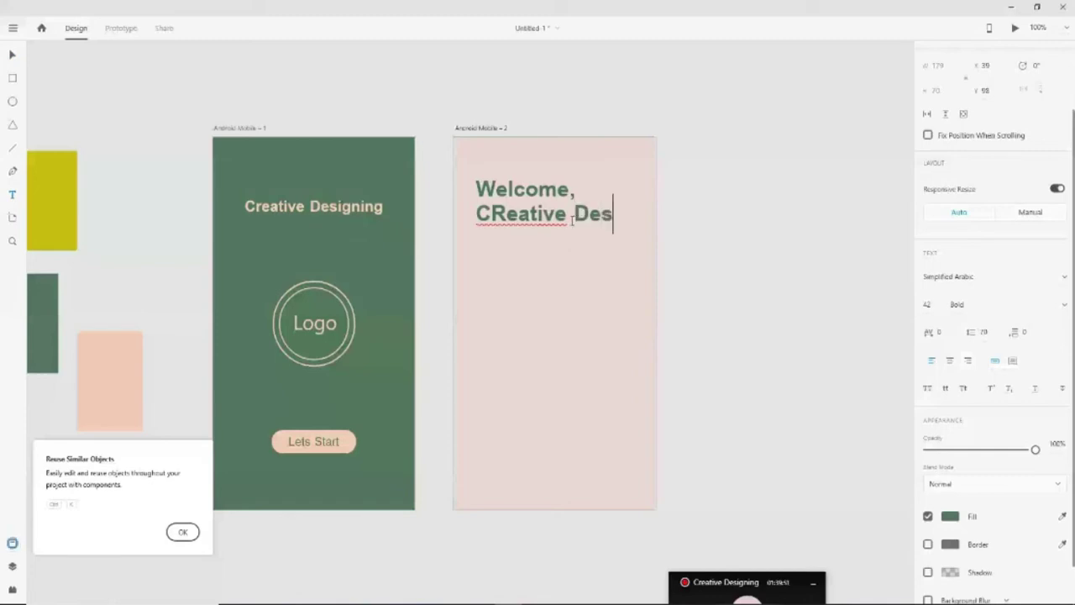
pyautogui.press('BackSpace')
pyautogui.press('BackSpace')
pyautogui.press('BackSpace')
pyautogui.press('BackSpace')
pyautogui.press('BackSpace')
pyautogui.press('BackSpace')
pyautogui.press('BackSpace')
pyautogui.press('BackSpace')
pyautogui.press('BackSpace')
pyautogui.press('BackSpace')
pyautogui.press('BackSpace')
pyautogui.write('reat')
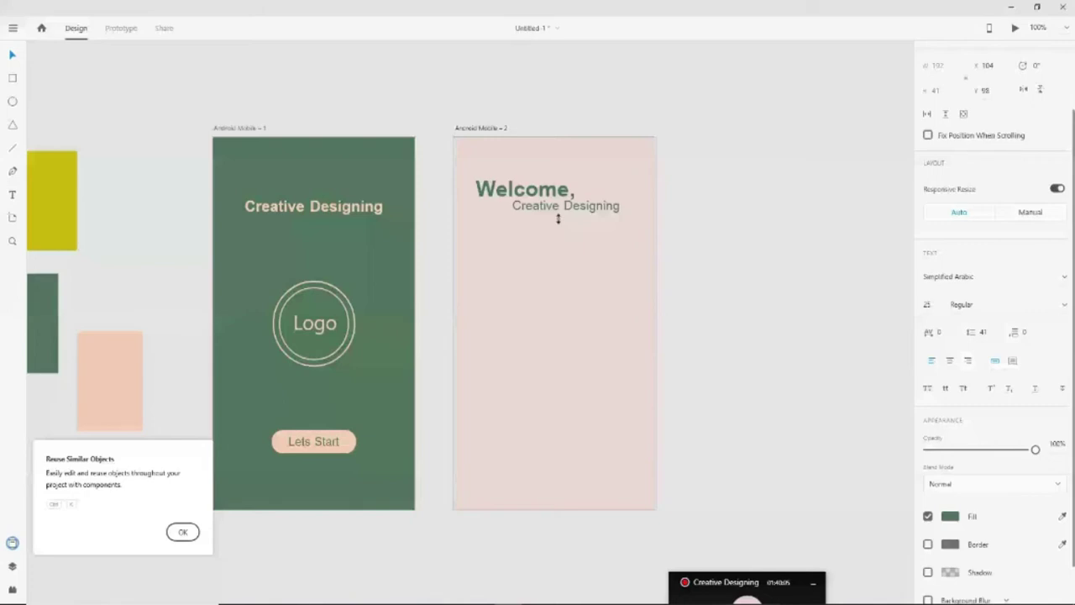
# Position the Creative Designing subtitle directly under Welcome, nudging it up closer
pyautogui.moveTo(558, 219); pyautogui.dragTo(523, 235)
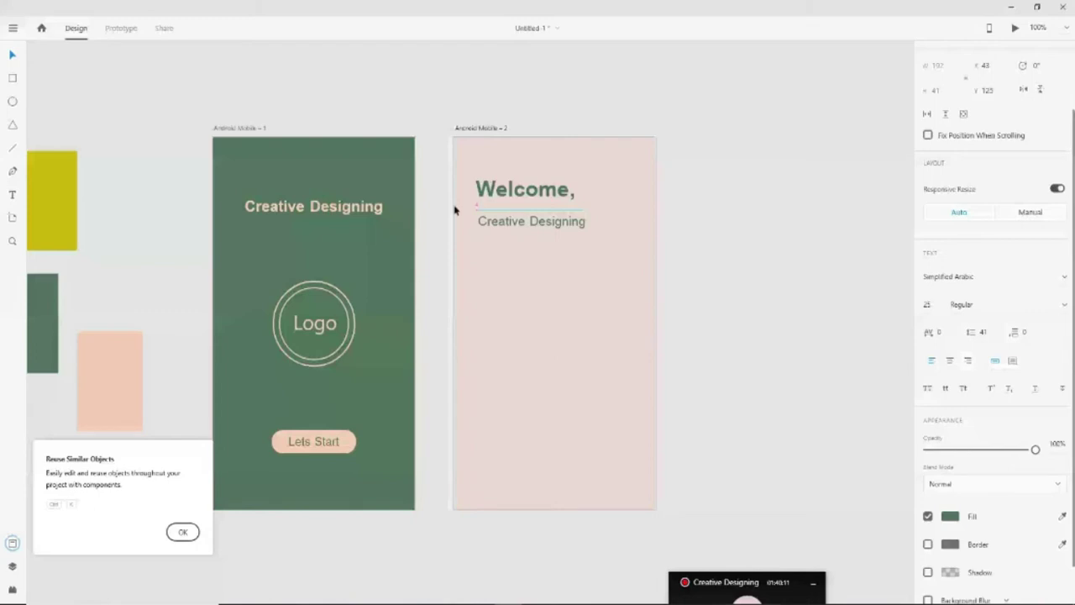
pyautogui.click(567, 228)
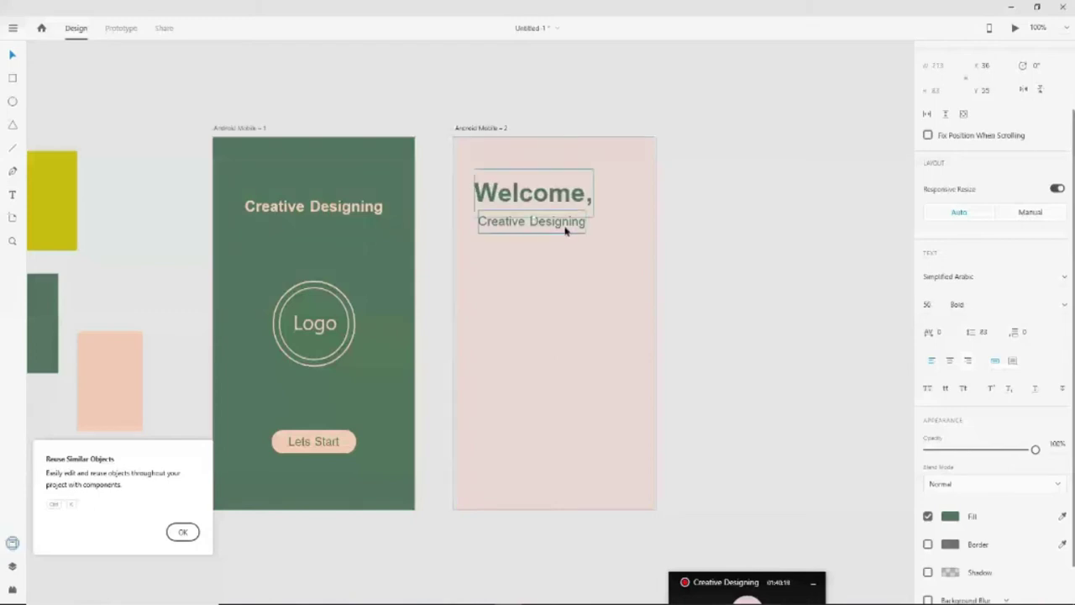
pyautogui.press('Up')
pyautogui.press('Up')
pyautogui.press('Up')
pyautogui.press('Up')
pyautogui.press('Up')
pyautogui.press('Up')
pyautogui.press('Up')
pyautogui.press('Up')
pyautogui.press('Up')
pyautogui.press('Up')
pyautogui.press('Up')
pyautogui.press('Up')
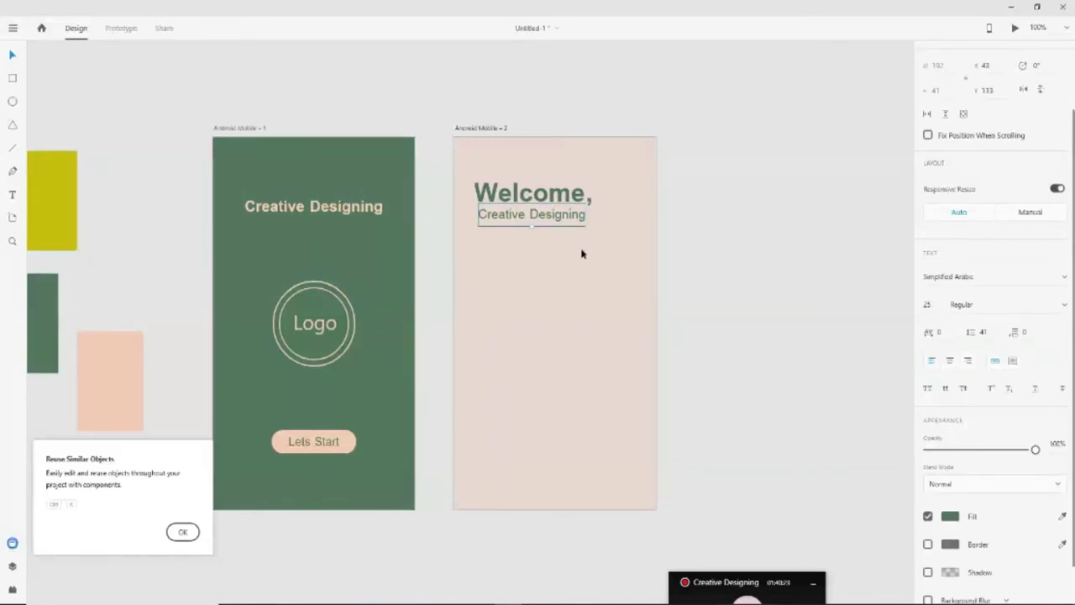
pyautogui.click(722, 308)
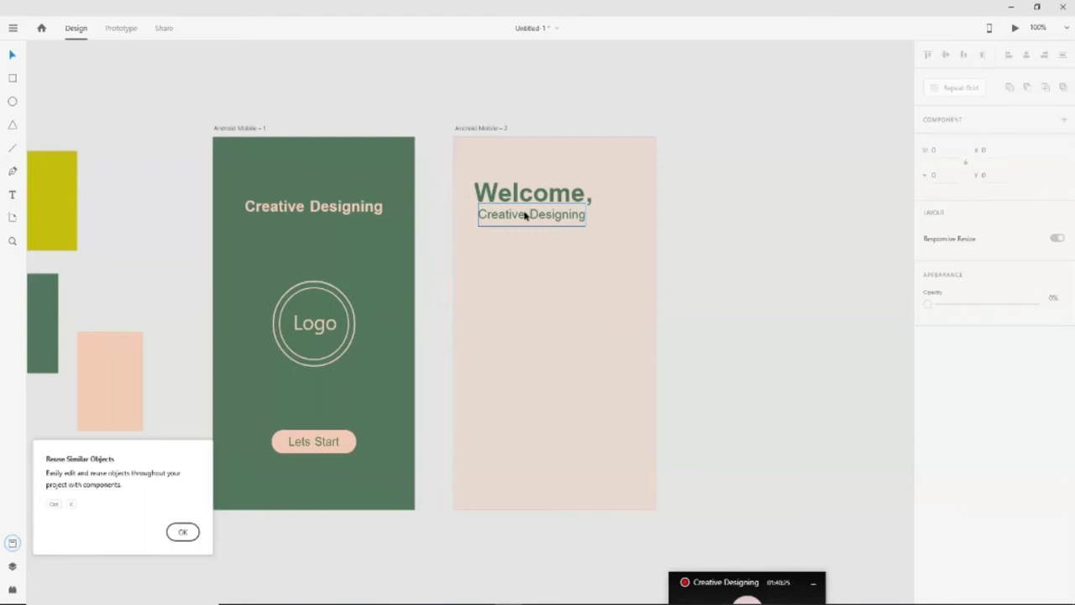
pyautogui.click(526, 216)
pyautogui.click(715, 330)
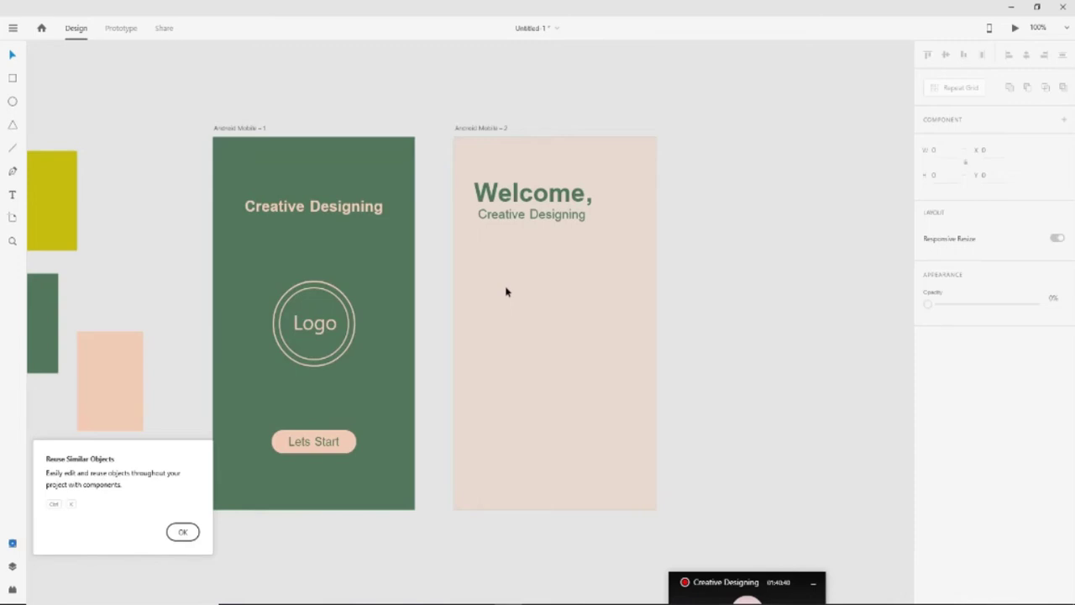
pyautogui.click(531, 215)
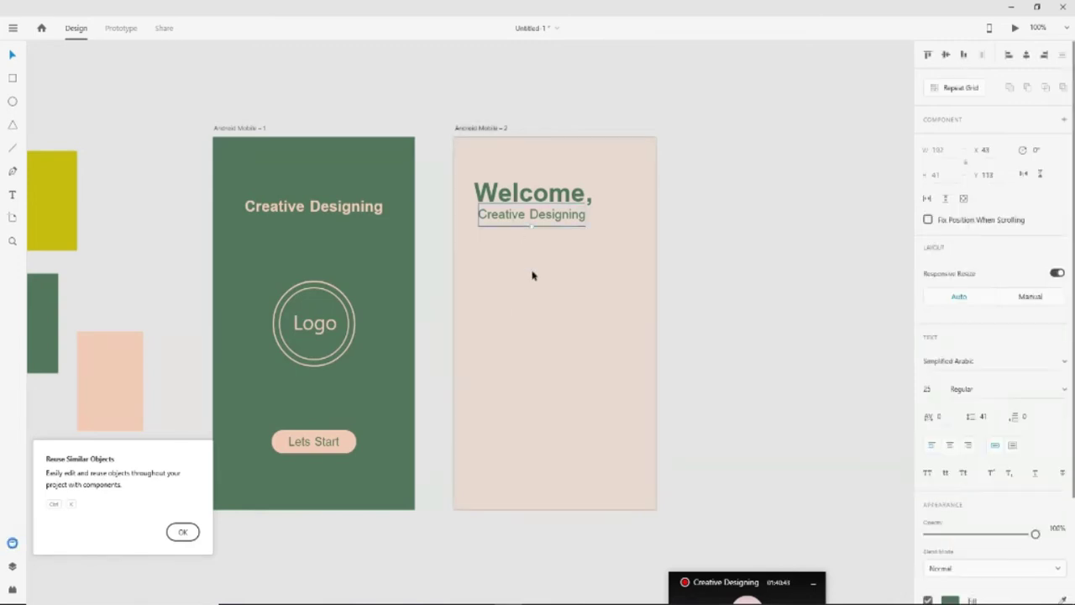
# Duplicate the subtitle, shift the copy down, and change its text to 'Username'
pyautogui.hotkey('ctrl', 'd')
pyautogui.hotkey('shift', 'Down')
pyautogui.hotkey('shift', 'Down')
pyautogui.hotkey('shift', 'Down')
pyautogui.hotkey('shift', 'Down')
pyautogui.hotkey('shift', 'Down')
pyautogui.hotkey('shift', 'Down')
pyautogui.hotkey('shift', 'Down')
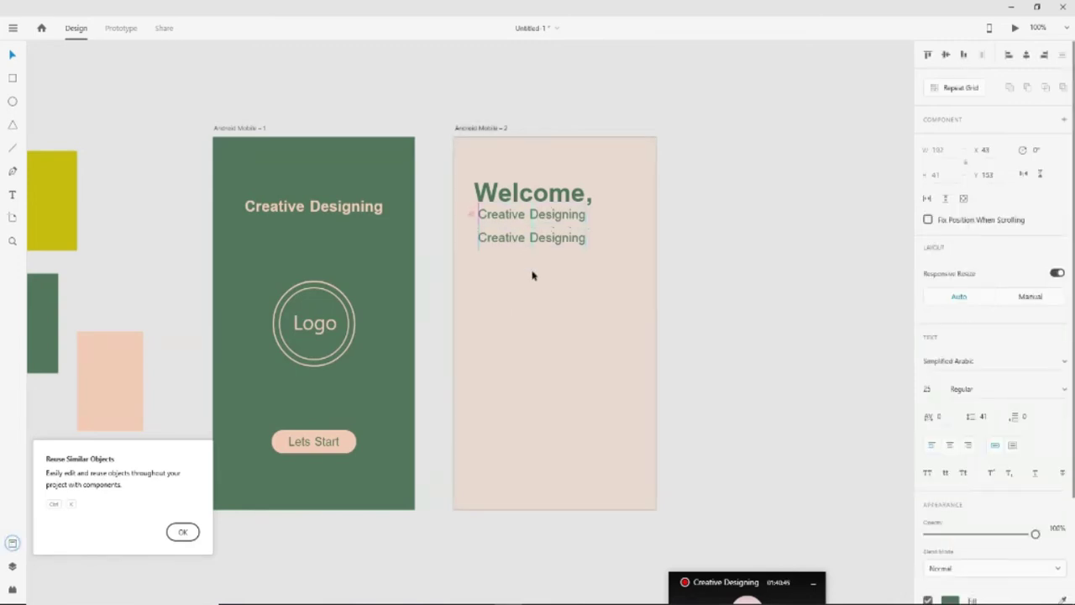
pyautogui.hotkey('shift', 'Down')
pyautogui.hotkey('shift', 'Down')
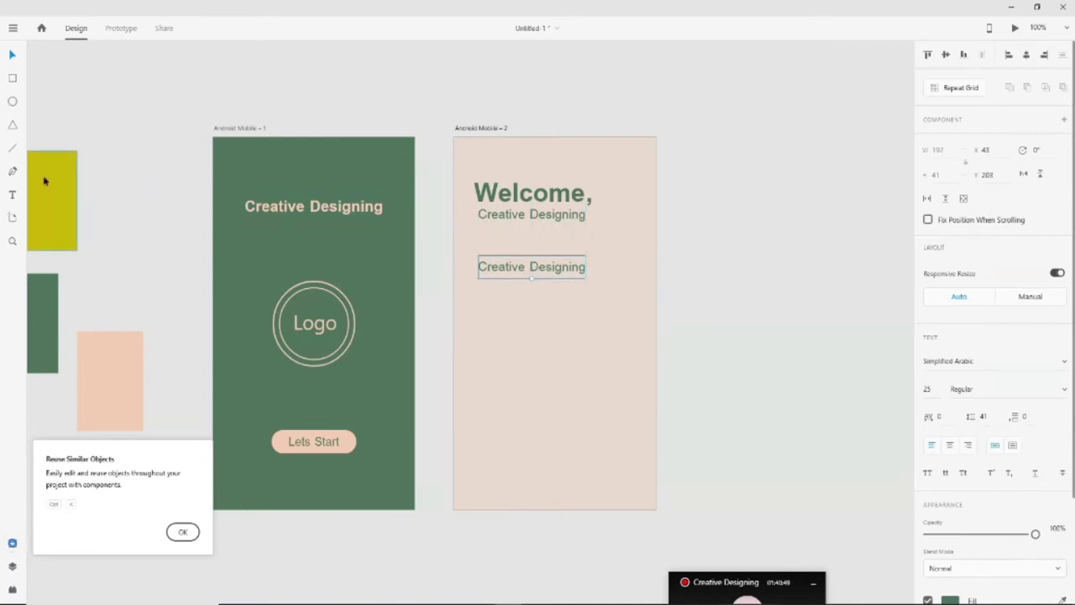
pyautogui.click(12, 194)
pyautogui.click(584, 267)
pyautogui.hotkey('ctrl', 'a')
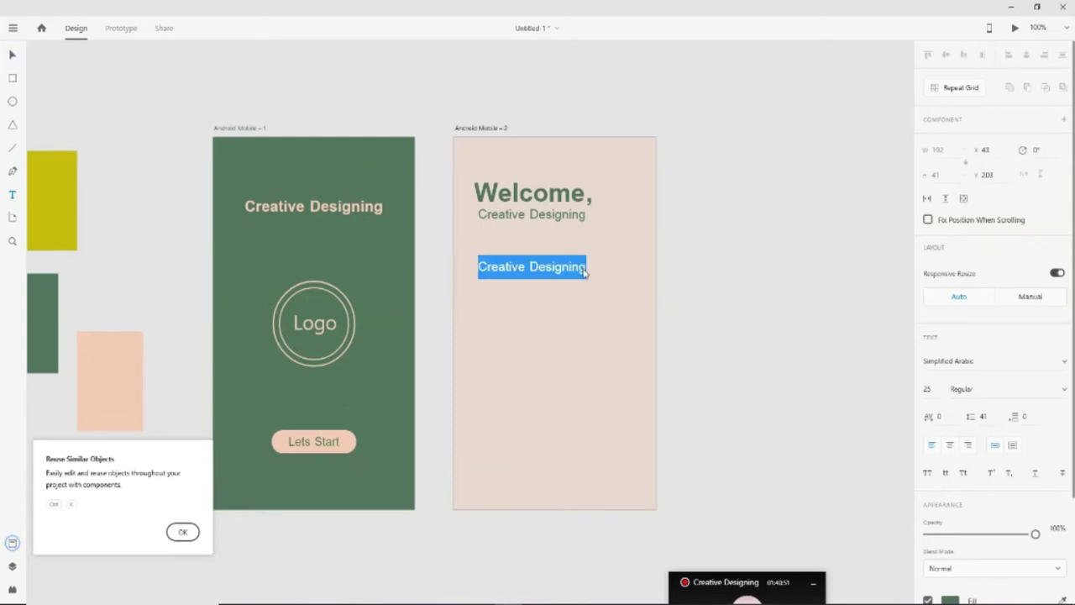
pyautogui.write('U')
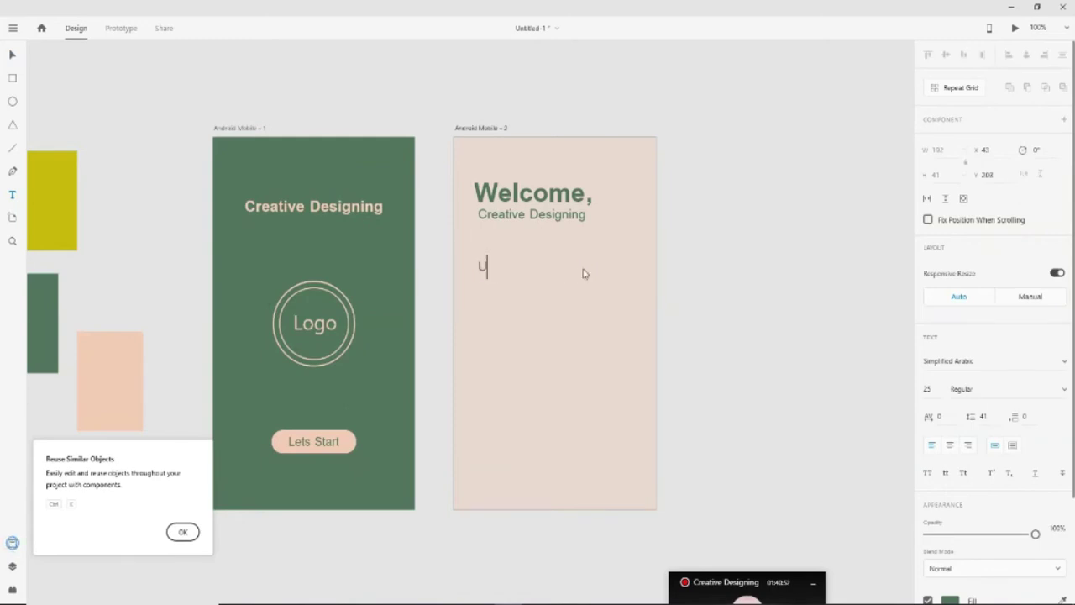
pyautogui.write('sername')
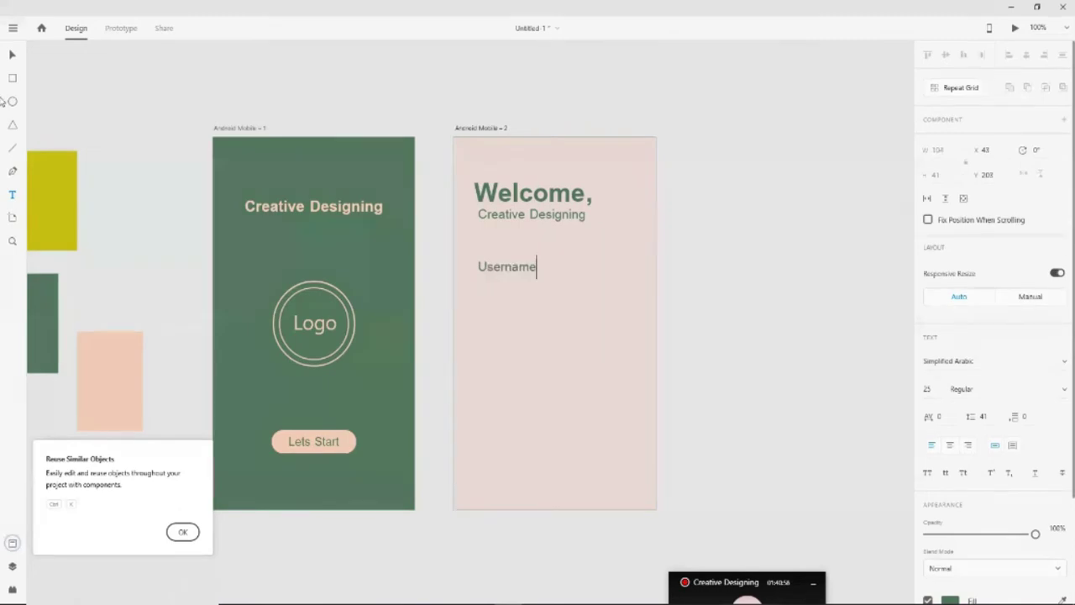
pyautogui.click(523, 305)
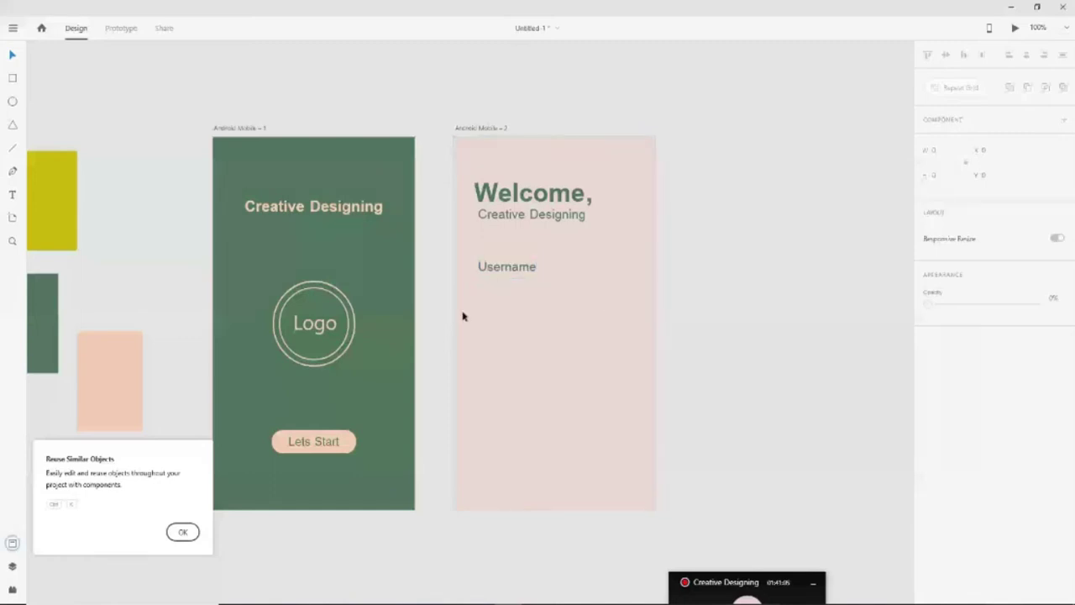
# Draw a 278-wide horizontal underline beneath Username, redrawing it at 200% zoom
pyautogui.press('l')
pyautogui.moveTo(454, 288); pyautogui.dragTo(577, 288)
pyautogui.hotkey('ctrl', 'z')
pyautogui.moveTo(478, 287); pyautogui.dragTo(623, 288)
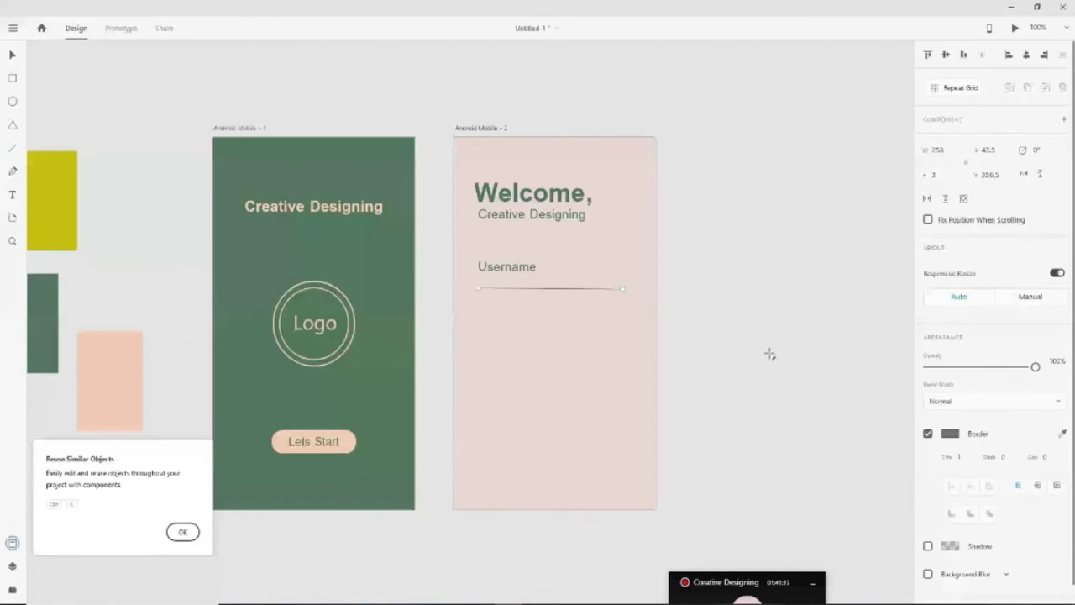
pyautogui.hotkey('ctrl', '=')
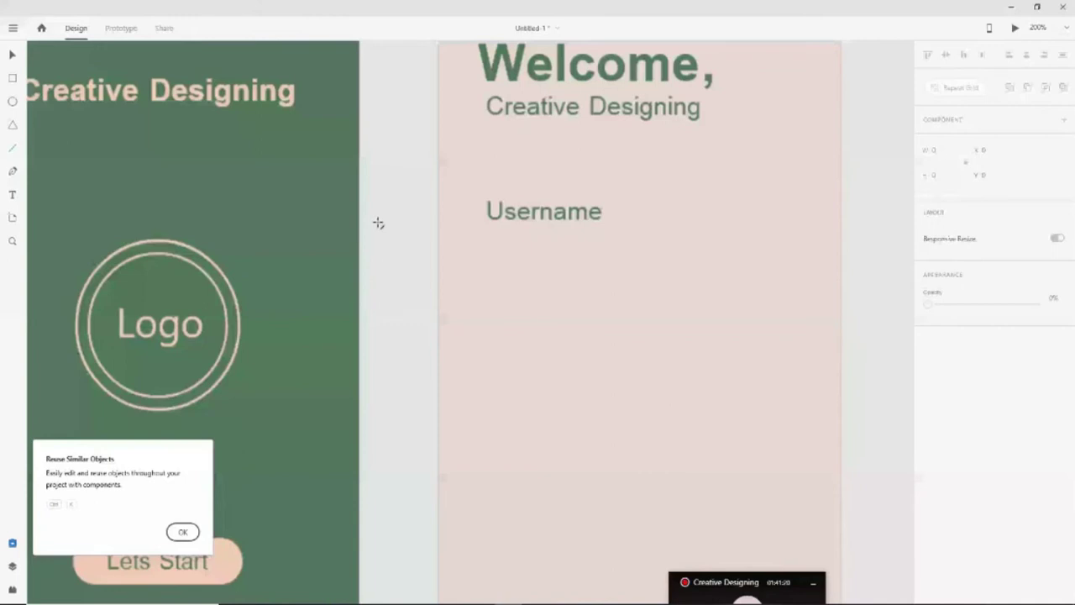
pyautogui.moveTo(486, 247); pyautogui.dragTo(798, 250)
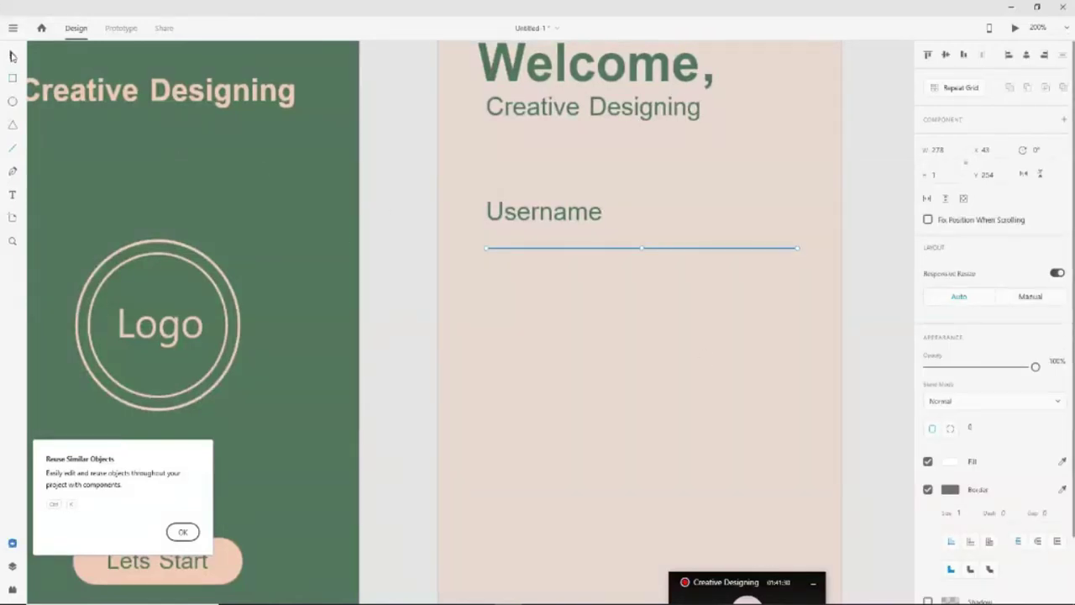
pyautogui.scroll(-1, 546, 194)
pyautogui.click(545, 194)
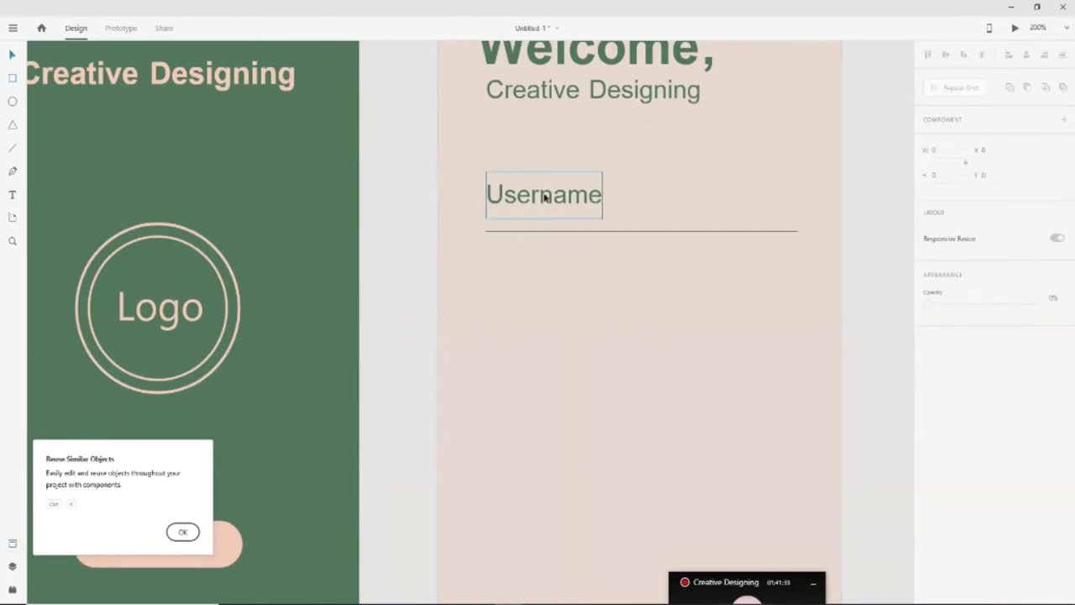
pyautogui.scroll(2, 554, 307)
pyautogui.scroll(-1, 552, 306)
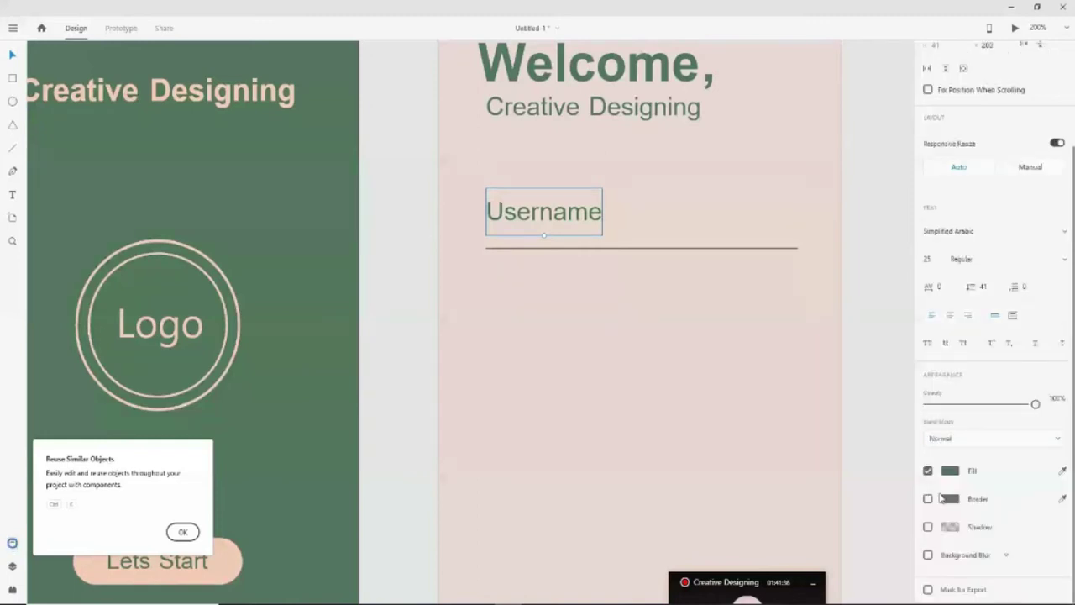
# Make the Username text near-black at about 41% opacity, then zoom back to 100%
pyautogui.click(943, 498)
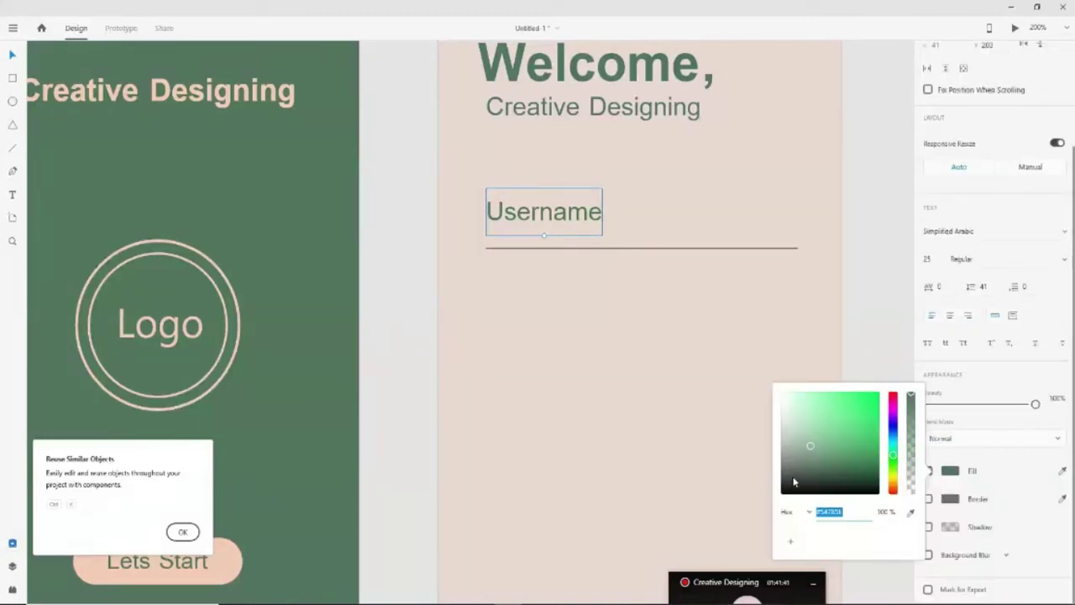
pyautogui.moveTo(793, 482); pyautogui.dragTo(779, 480)
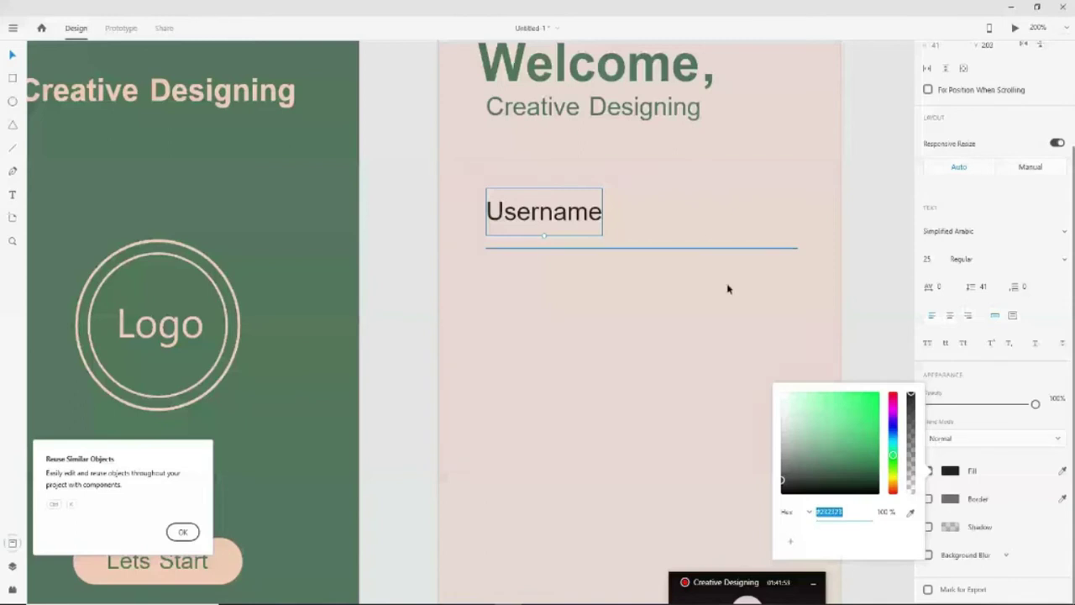
pyautogui.click(913, 439)
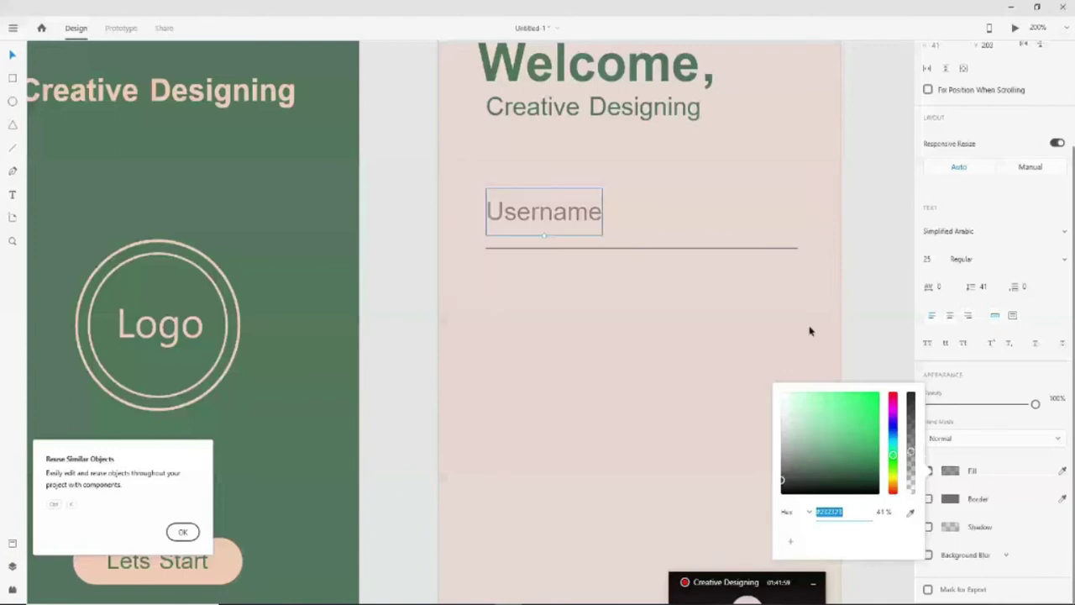
pyautogui.click(874, 342)
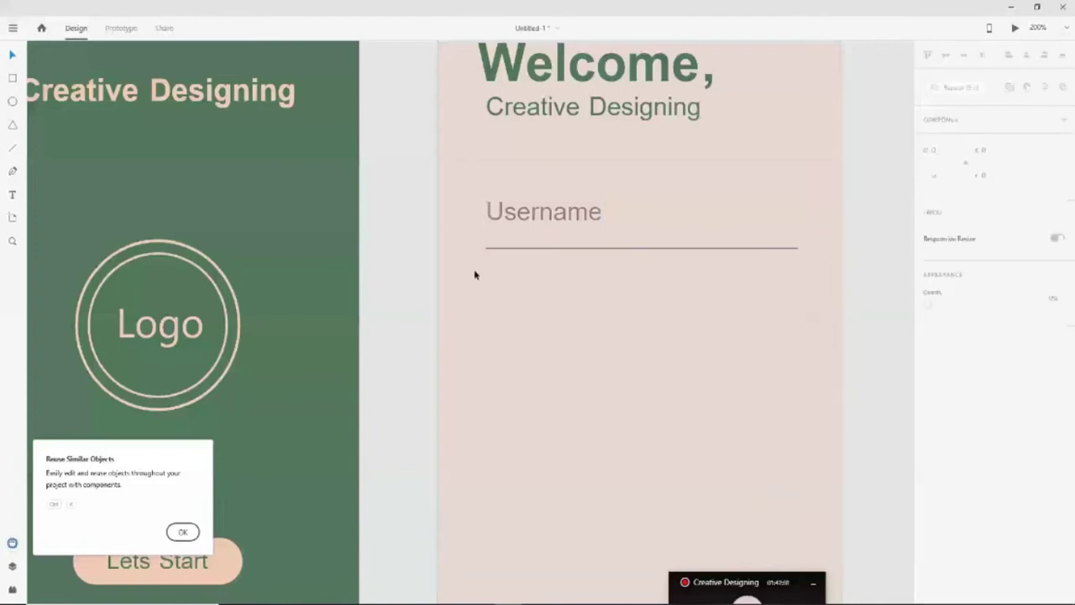
pyautogui.hotkey('ctrl', '-')
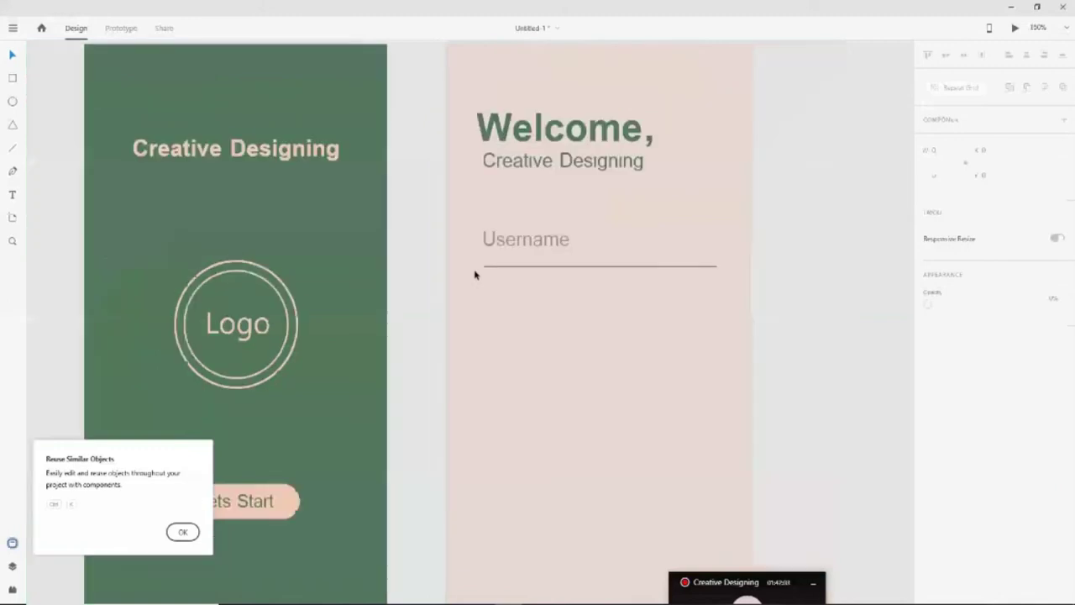
pyautogui.hotkey('ctrl', '-')
pyautogui.click(547, 282)
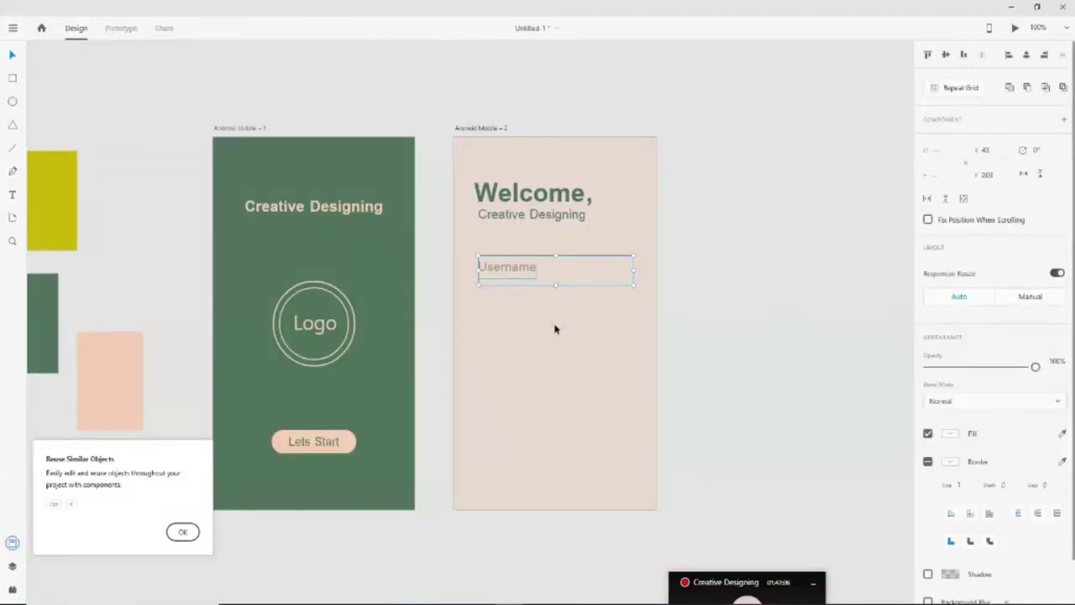
pyautogui.click(554, 329)
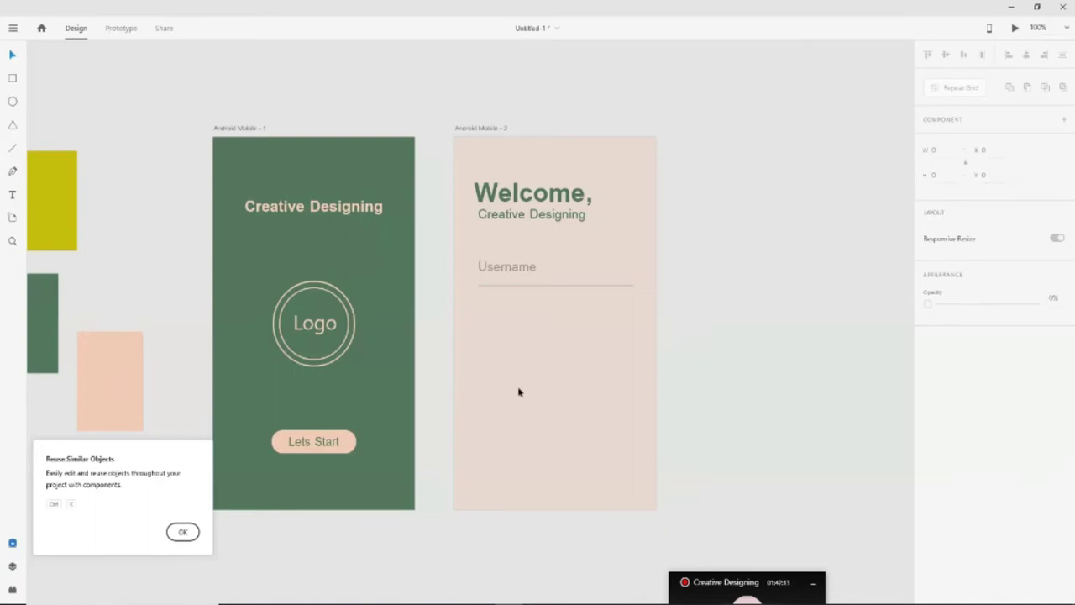
pyautogui.click(544, 287)
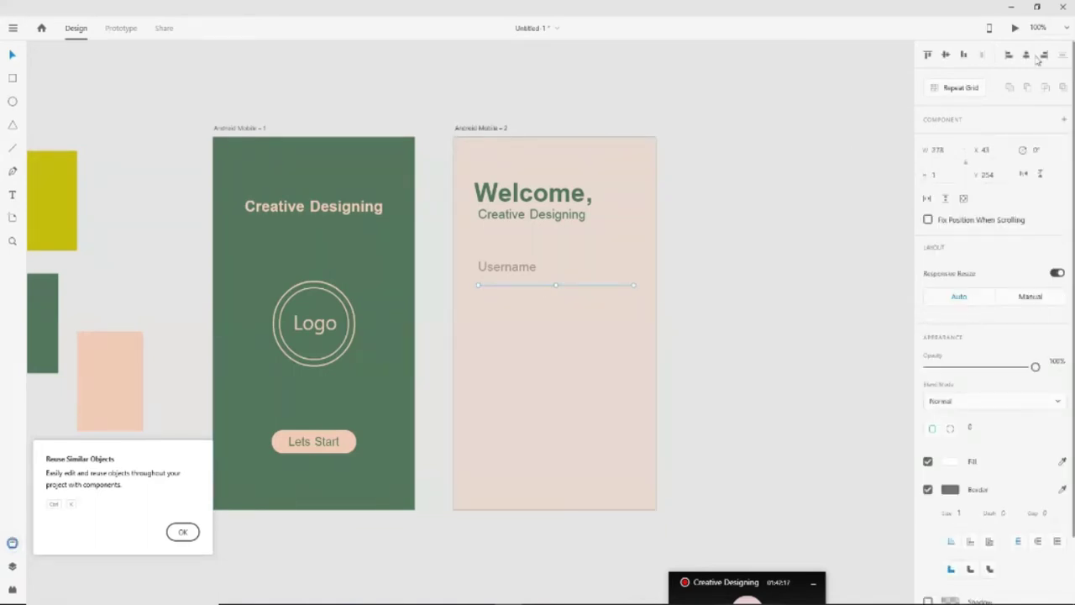
pyautogui.click(661, 264)
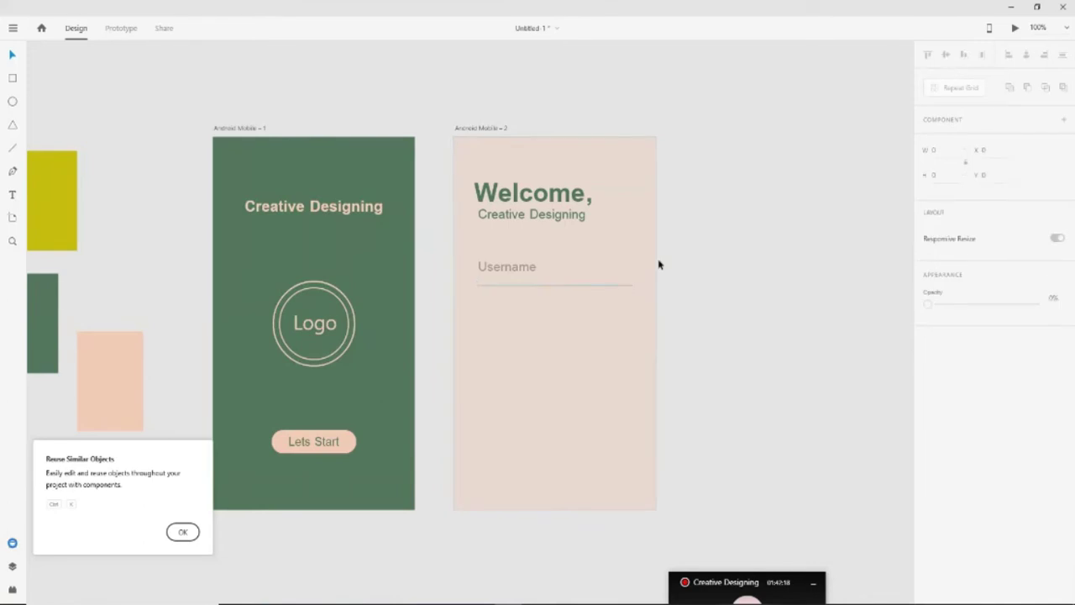
pyautogui.click(476, 265)
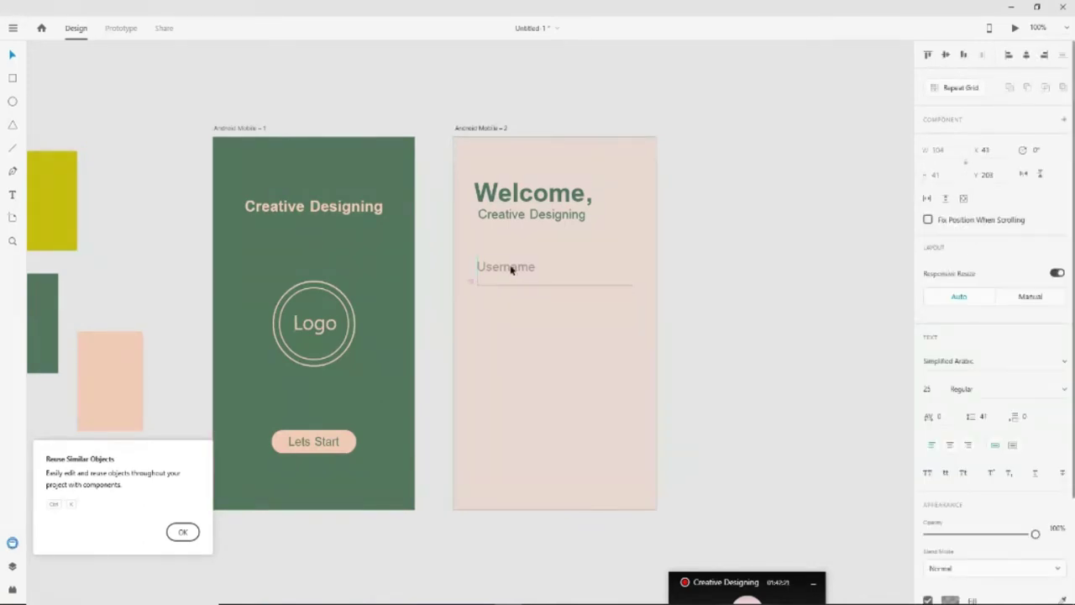
pyautogui.click(521, 274)
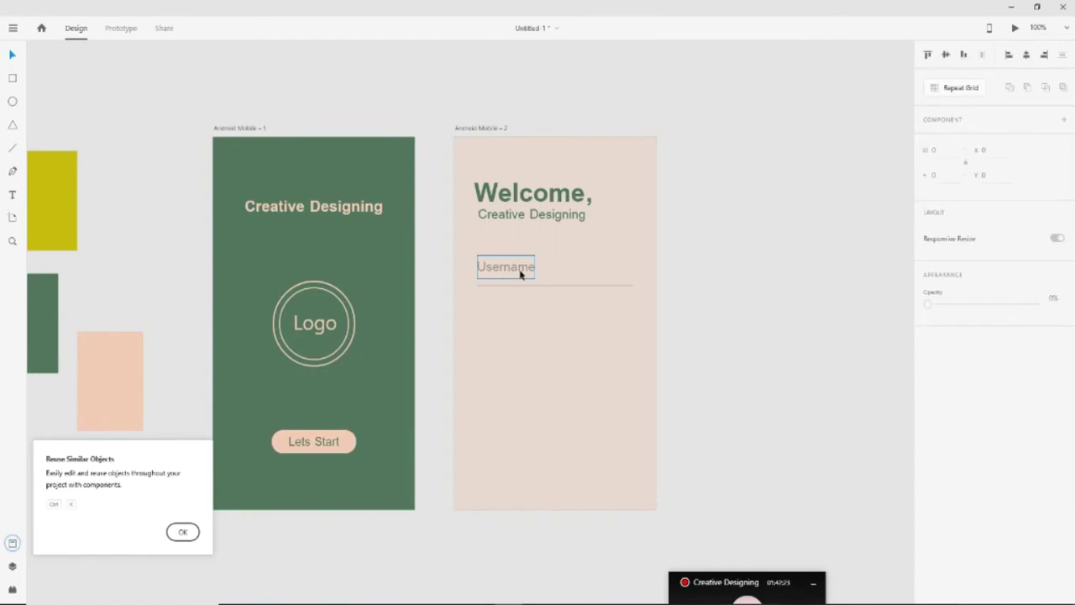
pyautogui.click(563, 290)
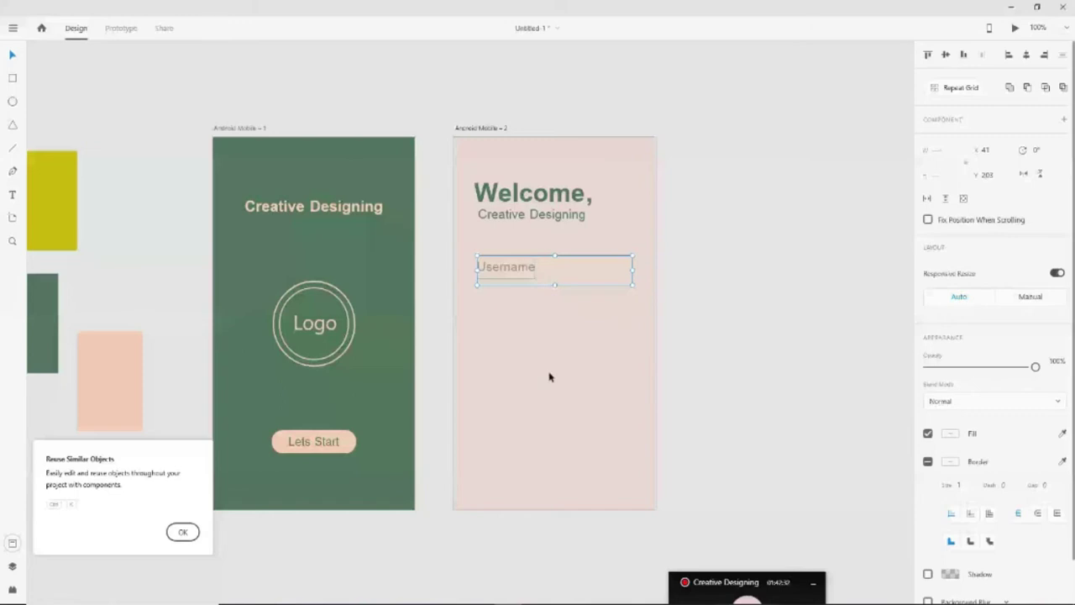
# Turn the Username field into a two-row Repeat Grid and edit the second cell's text
pyautogui.click(959, 89)
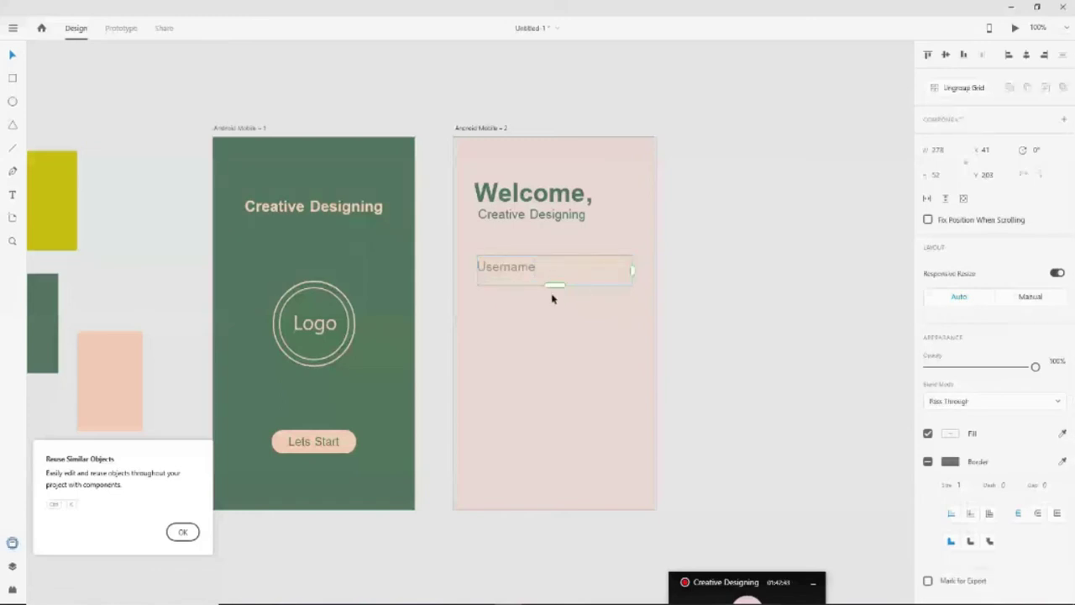
pyautogui.moveTo(555, 284); pyautogui.dragTo(542, 454)
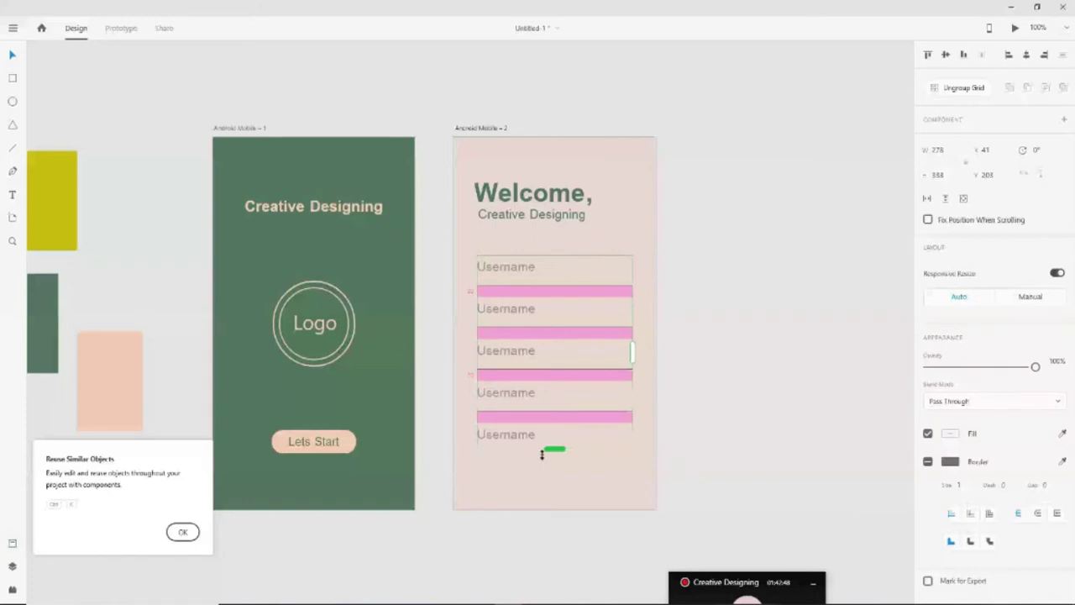
pyautogui.moveTo(541, 454); pyautogui.dragTo(559, 347)
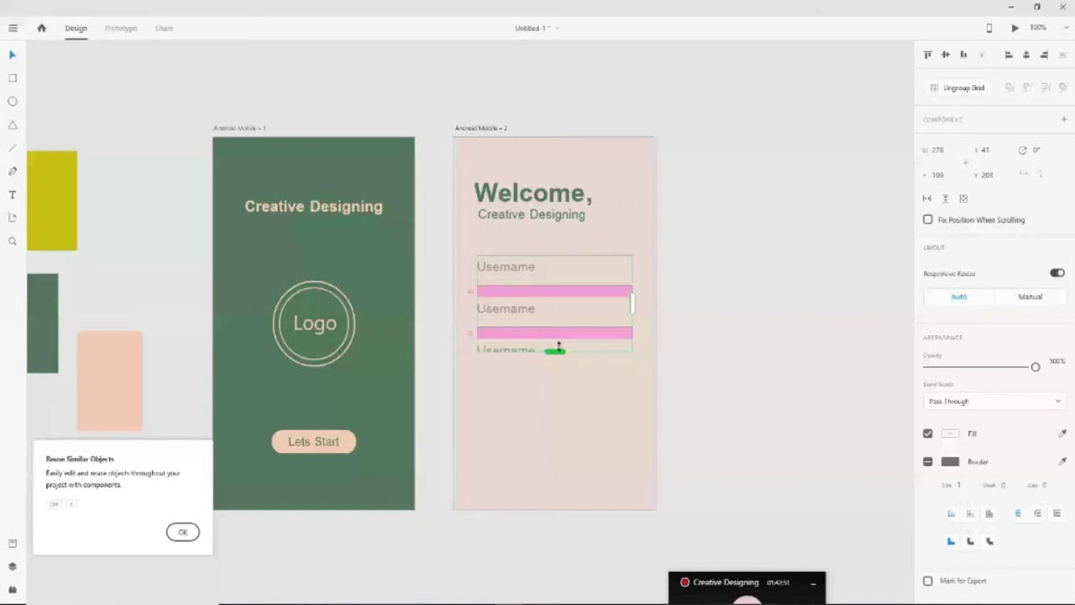
pyautogui.moveTo(559, 347); pyautogui.dragTo(559, 326)
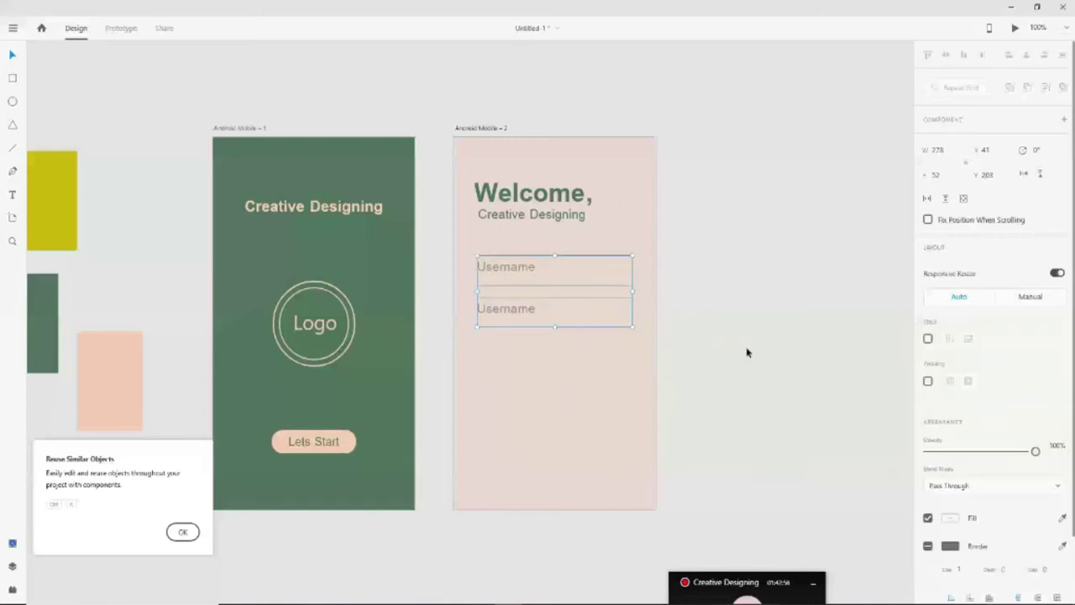
pyautogui.doubleClick(535, 324)
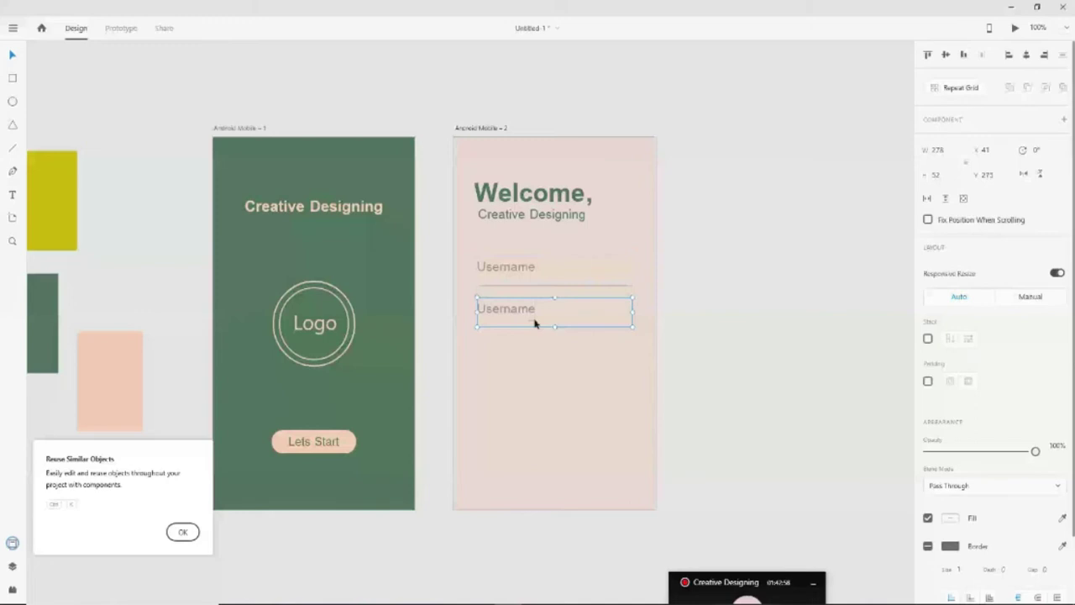
pyautogui.doubleClick(480, 310)
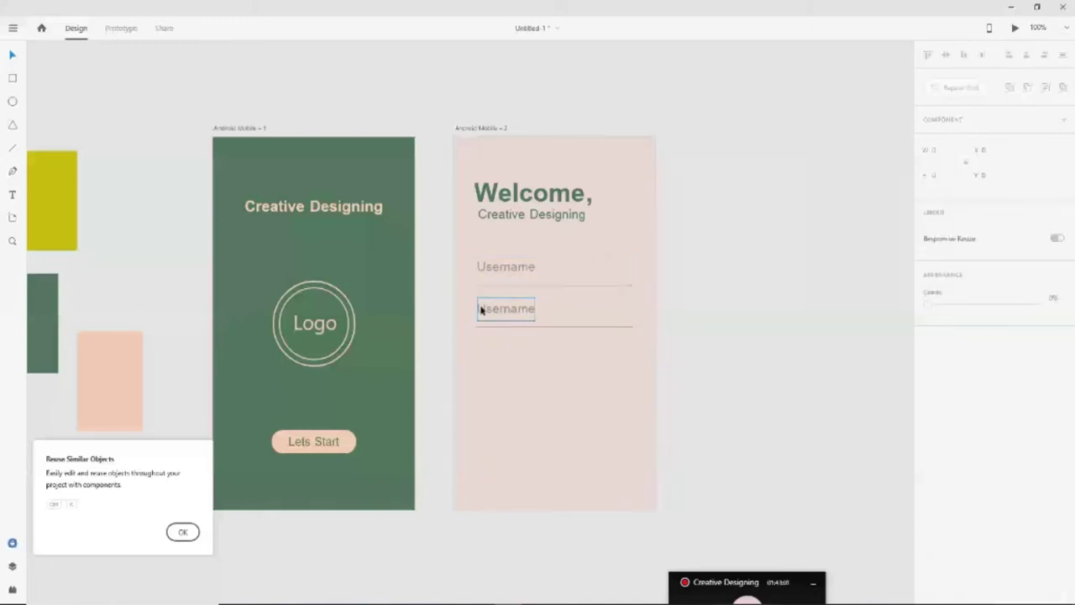
# Type Password over the second field's Username label, then undo back to Username
pyautogui.doubleClick(531, 312)
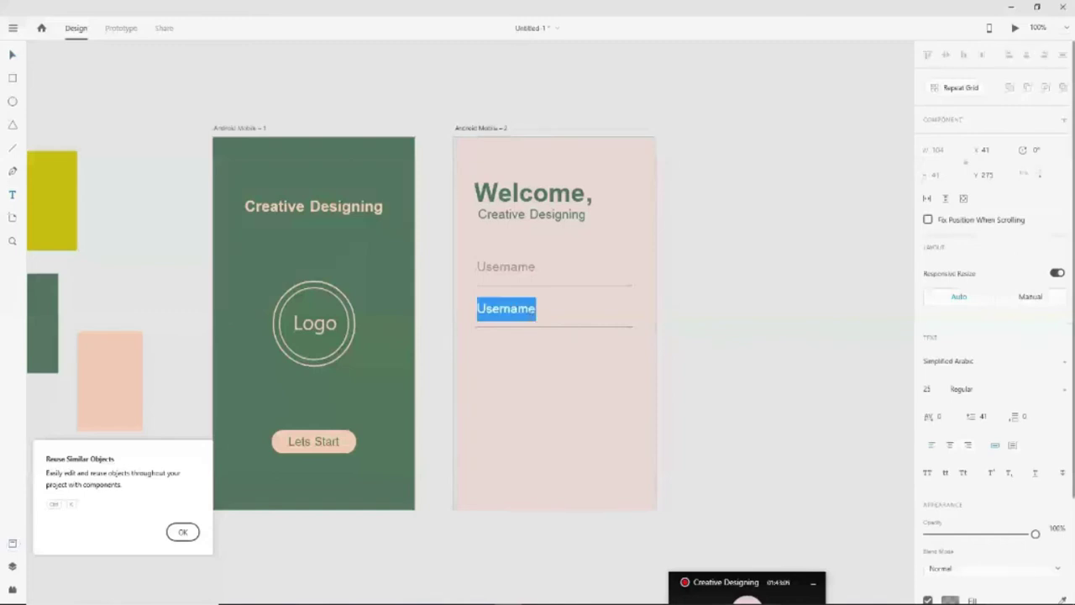
pyautogui.write('P')
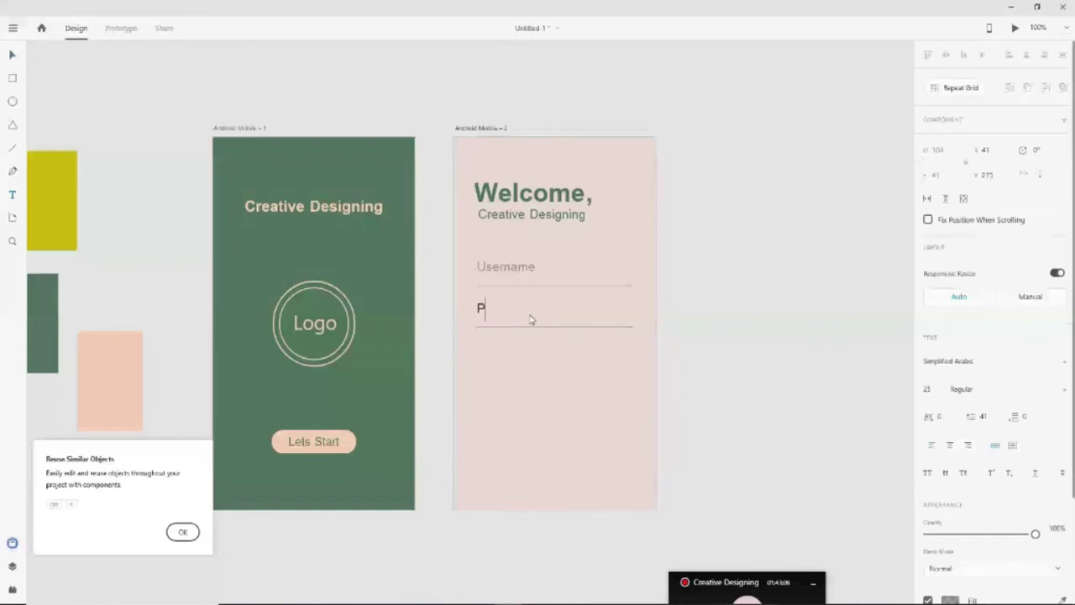
pyautogui.write('assword')
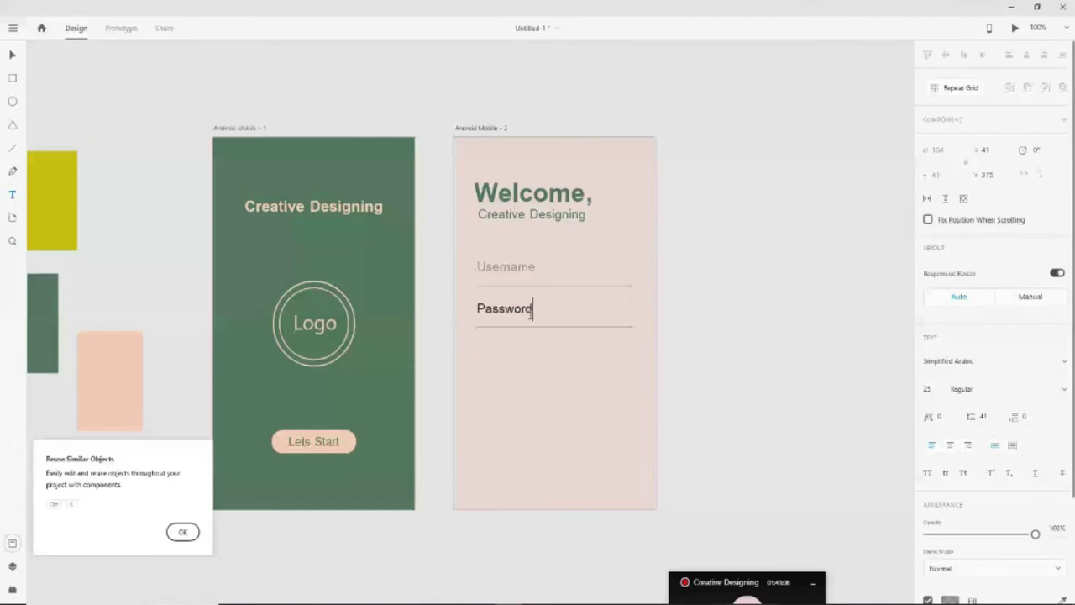
pyautogui.press('BackSpace')
pyautogui.press('BackSpace')
pyautogui.press('BackSpace')
pyautogui.press('BackSpace')
pyautogui.press('BackSpace')
pyautogui.press('BackSpace')
pyautogui.hotkey('ctrl', 'z')
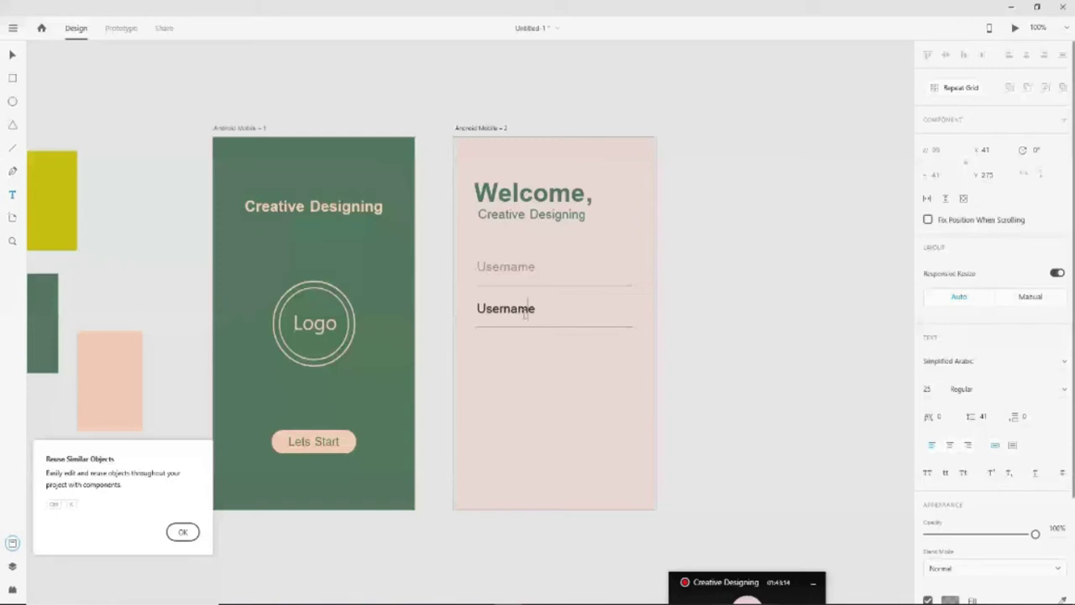
pyautogui.hotkey('ctrl', 'z')
# Retype the second field's label as 'Password' and deselect it
pyautogui.doubleClick(536, 309)
pyautogui.press('BackSpace')
pyautogui.press('BackSpace')
pyautogui.press('BackSpace')
pyautogui.press('BackSpace')
pyautogui.press('BackSpace')
pyautogui.press('BackSpace')
pyautogui.press('BackSpace')
pyautogui.press('BackSpace')
pyautogui.write('Password')
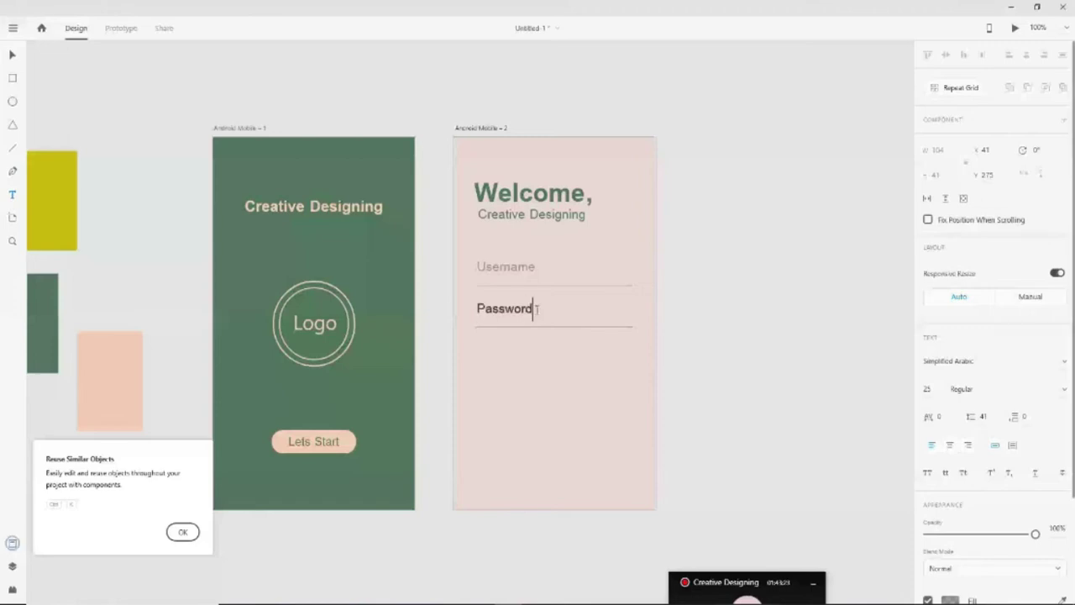
pyautogui.click(12, 54)
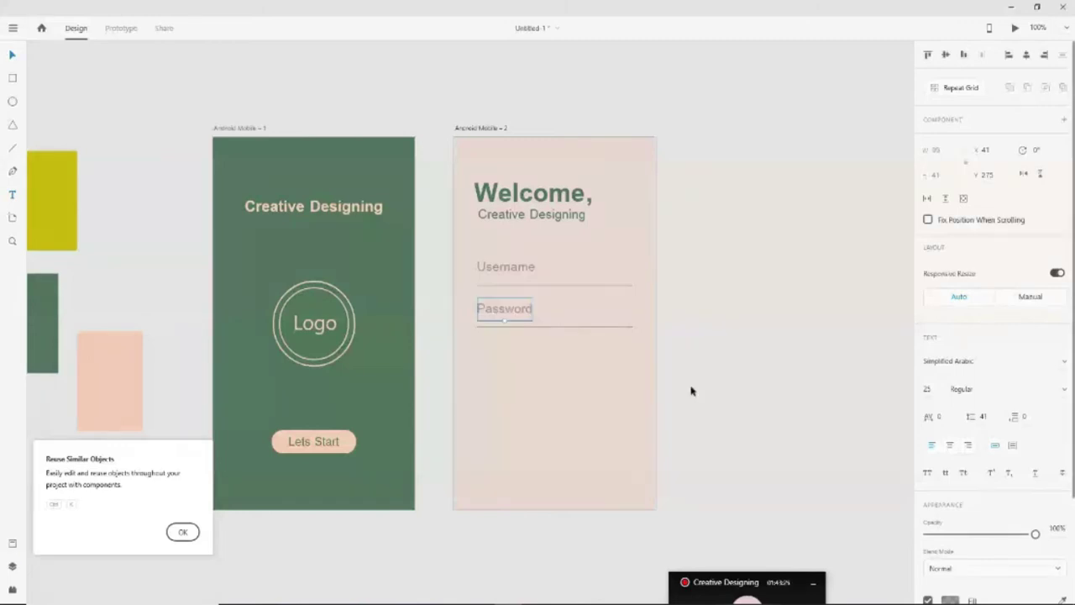
pyautogui.click(691, 388)
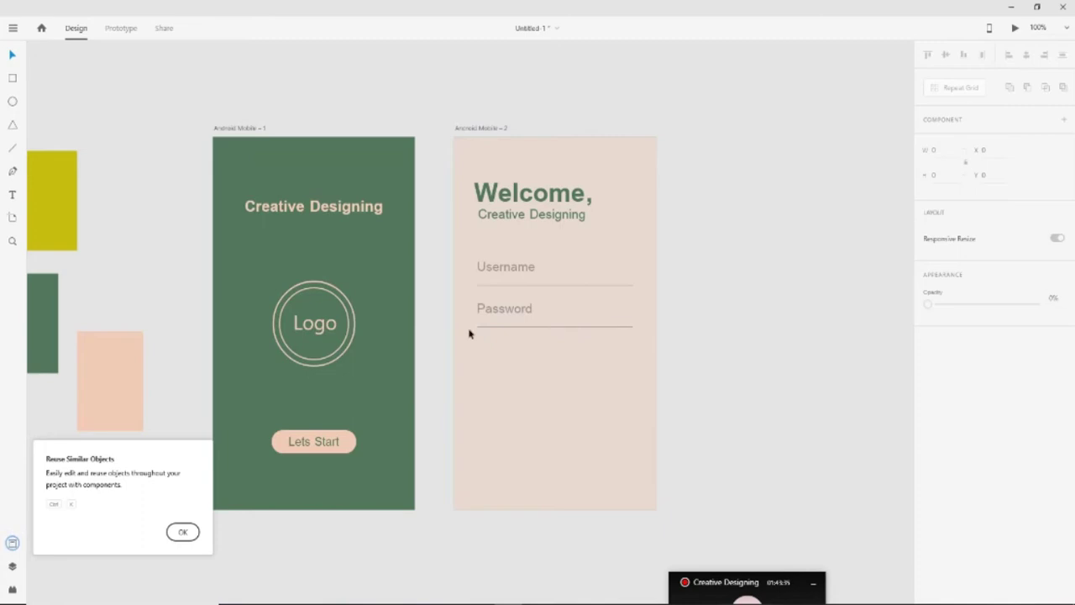
pyautogui.click(507, 311)
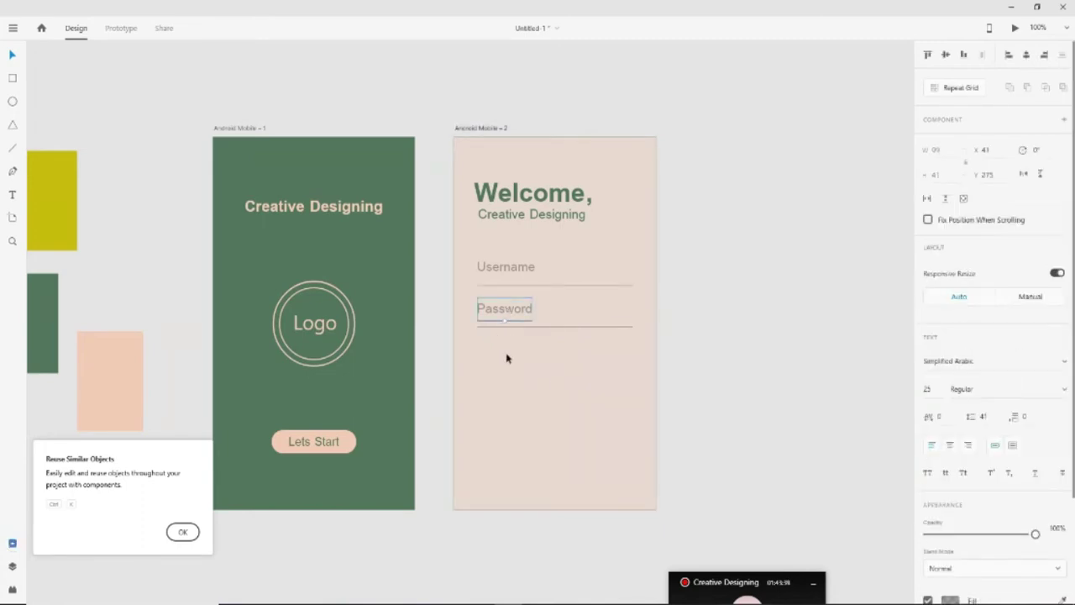
pyautogui.click(717, 404)
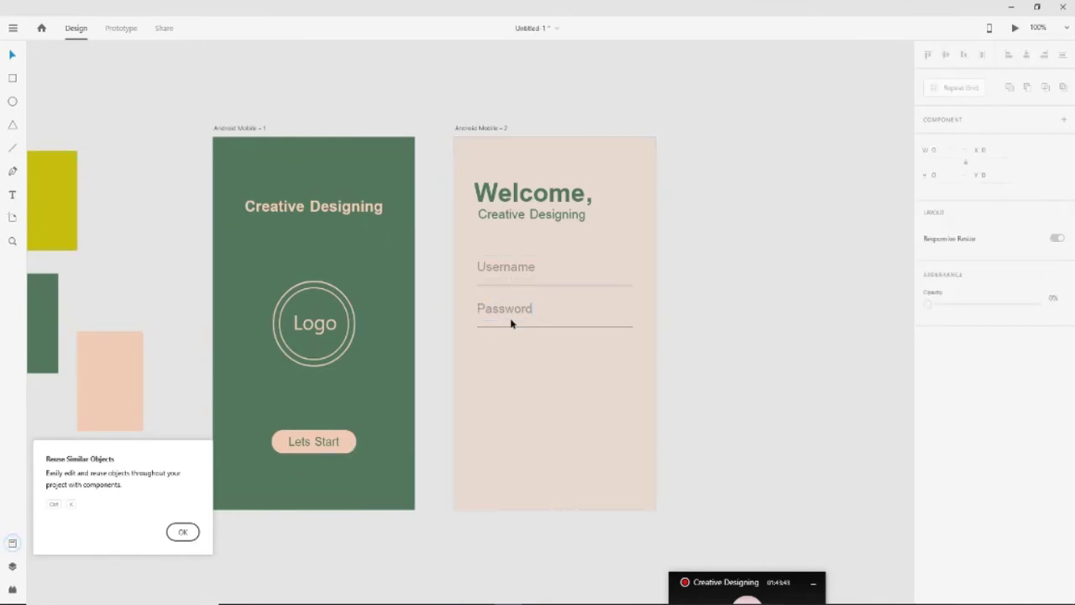
pyautogui.click(12, 78)
# Draw a rectangle below the Password field and centre it horizontally on the artboard
pyautogui.moveTo(505, 375); pyautogui.dragTo(621, 401)
pyautogui.click(1026, 55)
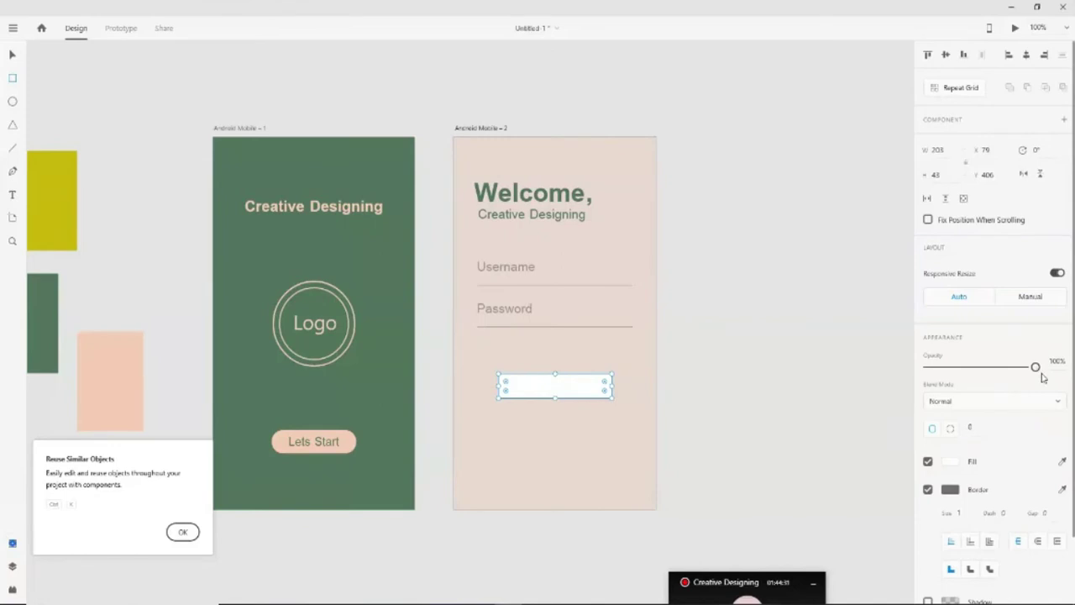
pyautogui.moveTo(1035, 366)
pyautogui.mouseDown()
pyautogui.moveTo(982, 366)
pyautogui.moveTo(1027, 363)
pyautogui.mouseUp()
# Give the rectangle a bright red fill
pyautogui.click(951, 468)
pyautogui.click(878, 412)
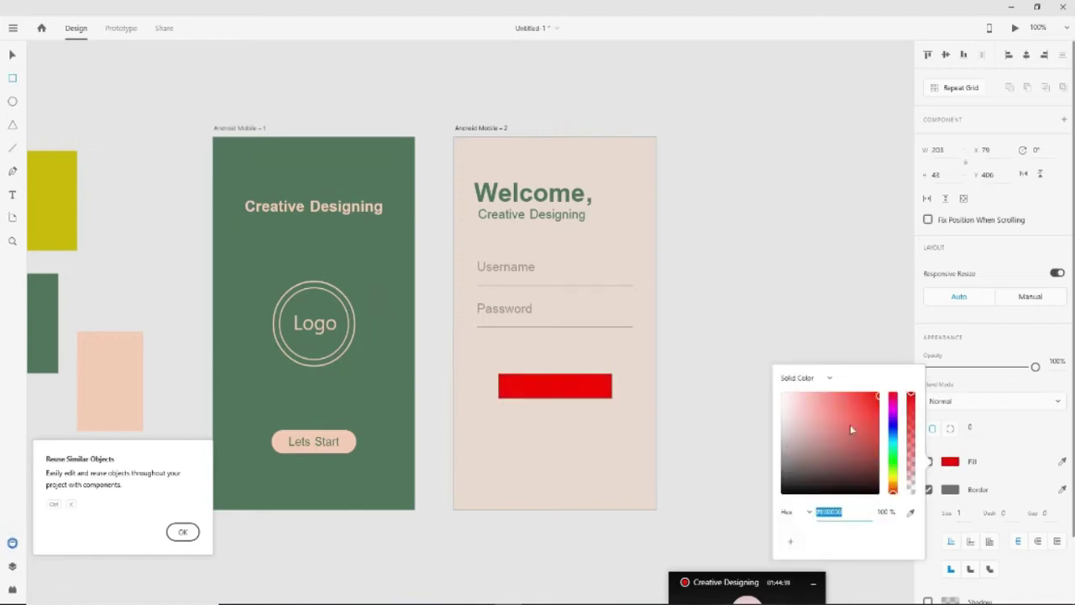
pyautogui.click(841, 409)
pyautogui.click(816, 432)
pyautogui.click(835, 431)
pyautogui.click(874, 413)
pyautogui.click(873, 400)
pyautogui.click(828, 438)
pyautogui.click(837, 422)
pyautogui.click(857, 434)
pyautogui.click(860, 409)
pyautogui.moveTo(860, 406)
pyautogui.mouseDown()
pyautogui.moveTo(816, 420)
pyautogui.moveTo(798, 409)
pyautogui.mouseUp()
pyautogui.click(846, 348)
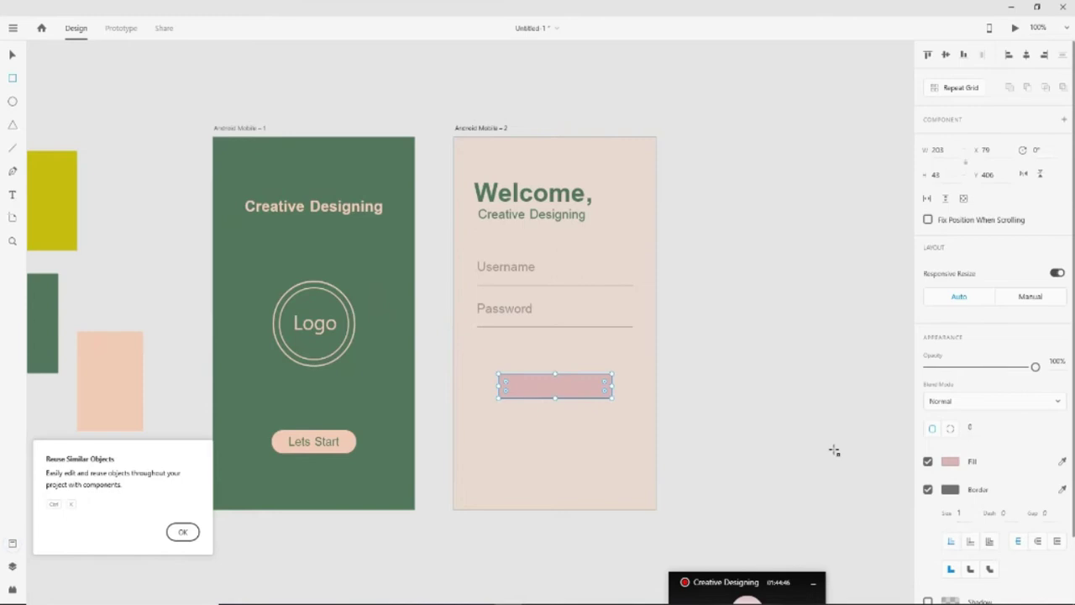
pyautogui.hotkey('ctrl', 'z')
pyautogui.hotkey('ctrl', 'z')
pyautogui.hotkey('ctrl', 'z')
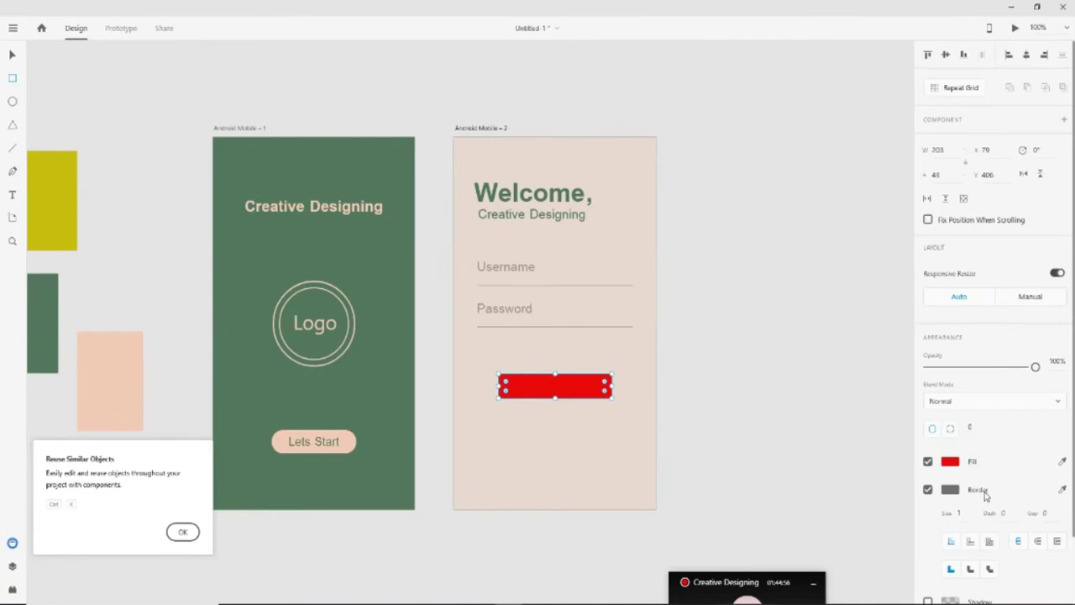
# Try a bright purple border with thickness 10 on the rectangle
pyautogui.click(950, 489)
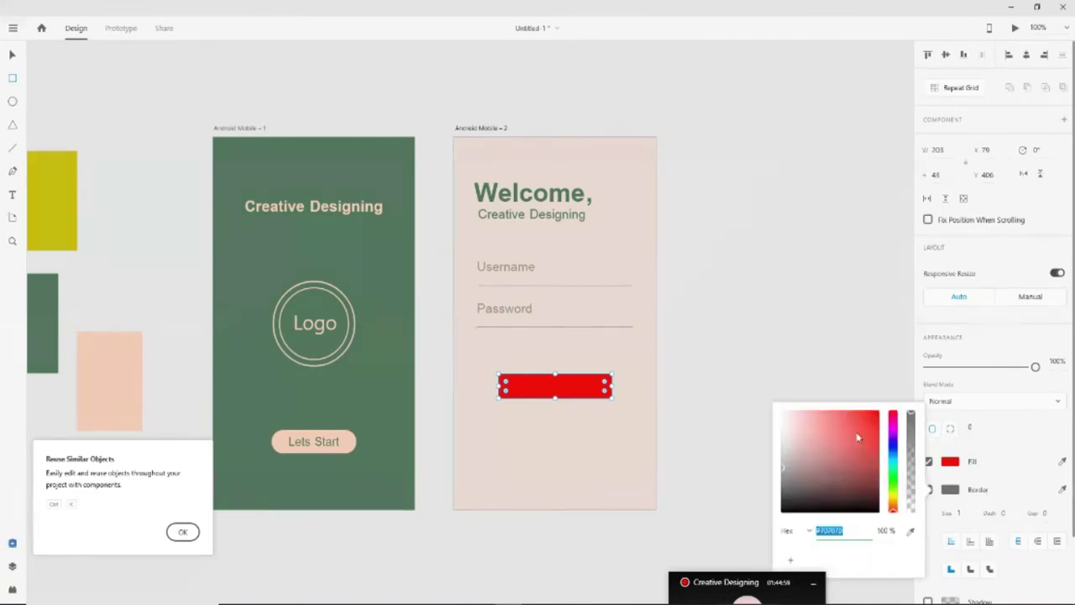
pyautogui.moveTo(857, 437); pyautogui.dragTo(892, 438)
pyautogui.click(826, 370)
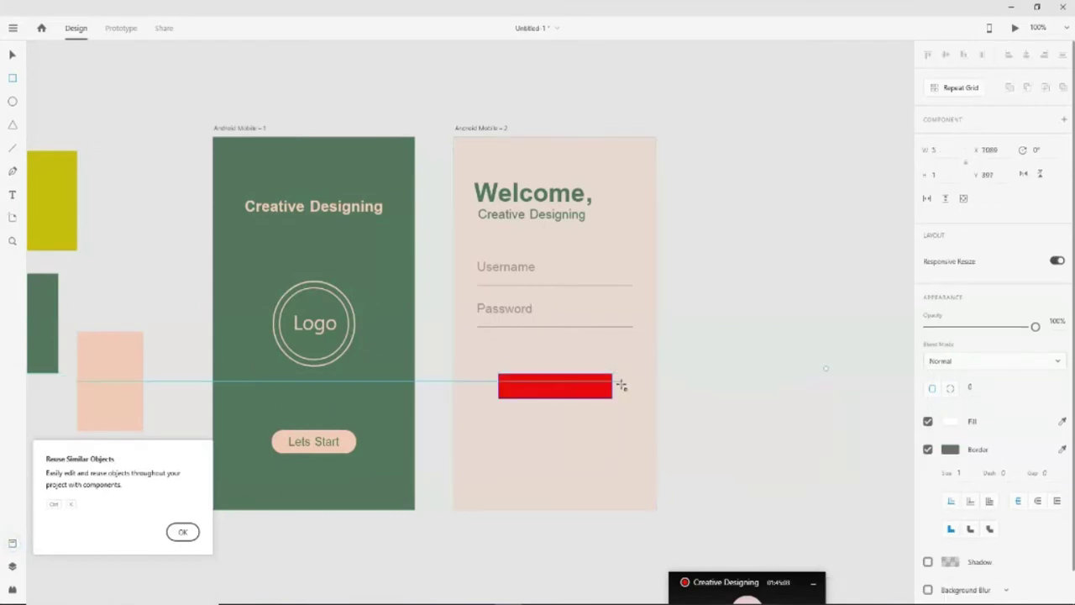
pyautogui.click(959, 475)
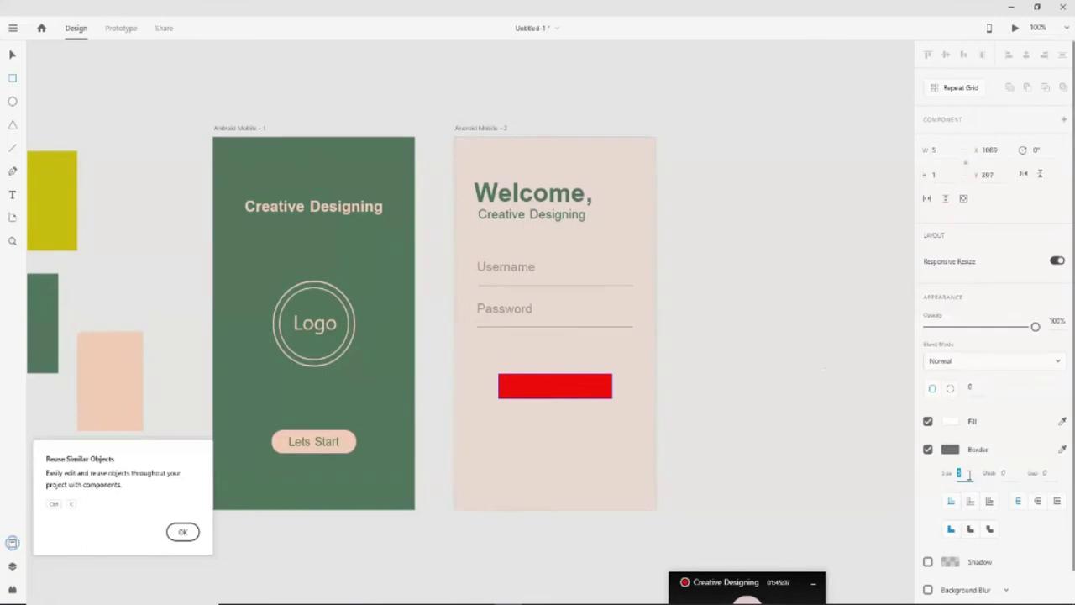
pyautogui.write('10')
pyautogui.press('Return')
# Reselect the red rectangle and turn its border off
pyautogui.click(13, 55)
pyautogui.click(555, 388)
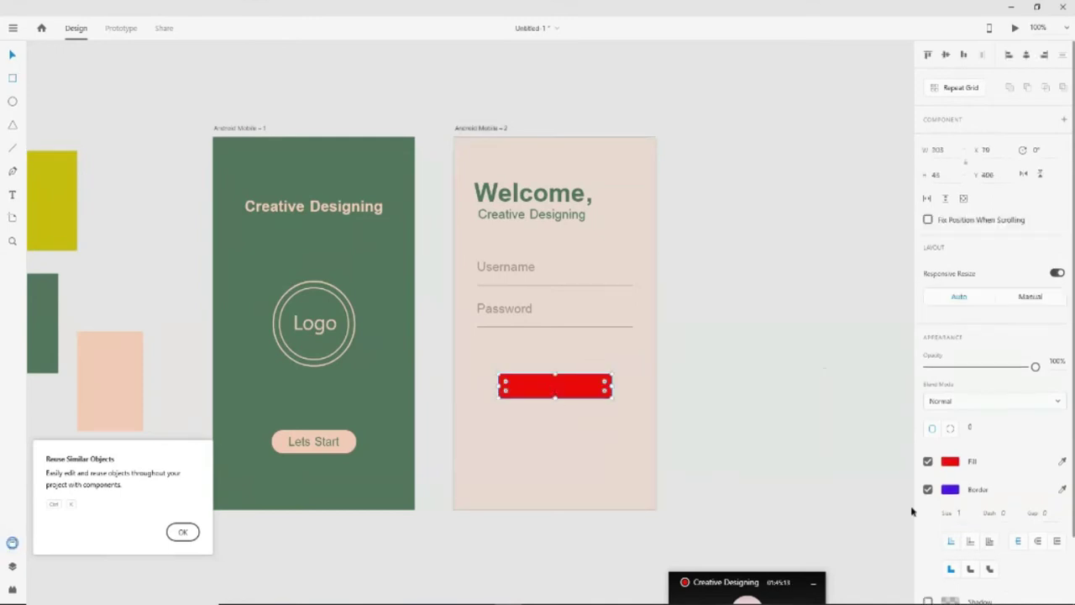
pyautogui.click(960, 512)
pyautogui.write('10')
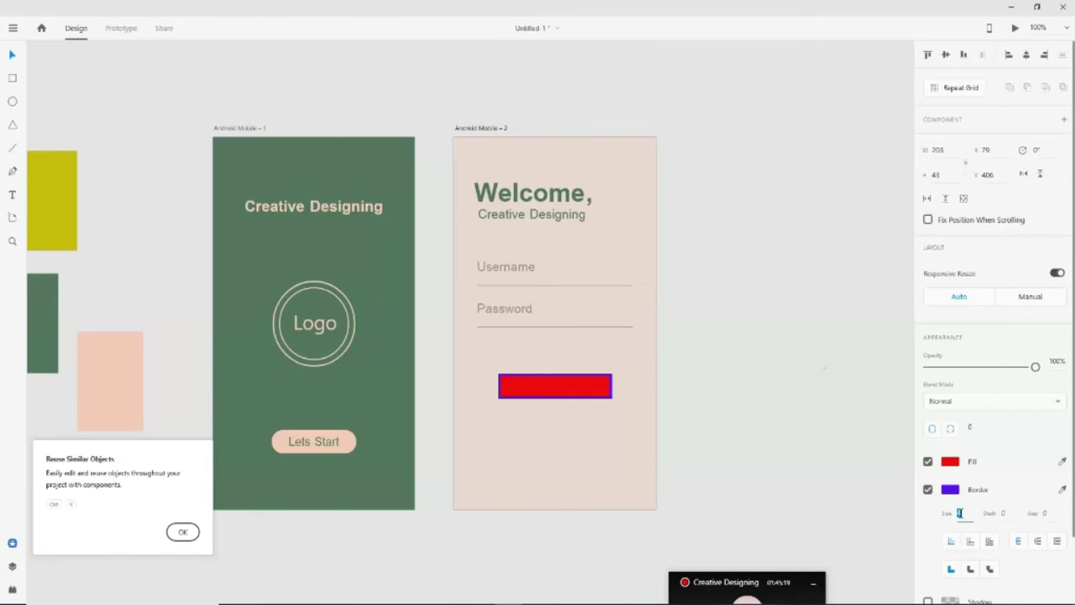
pyautogui.click(927, 488)
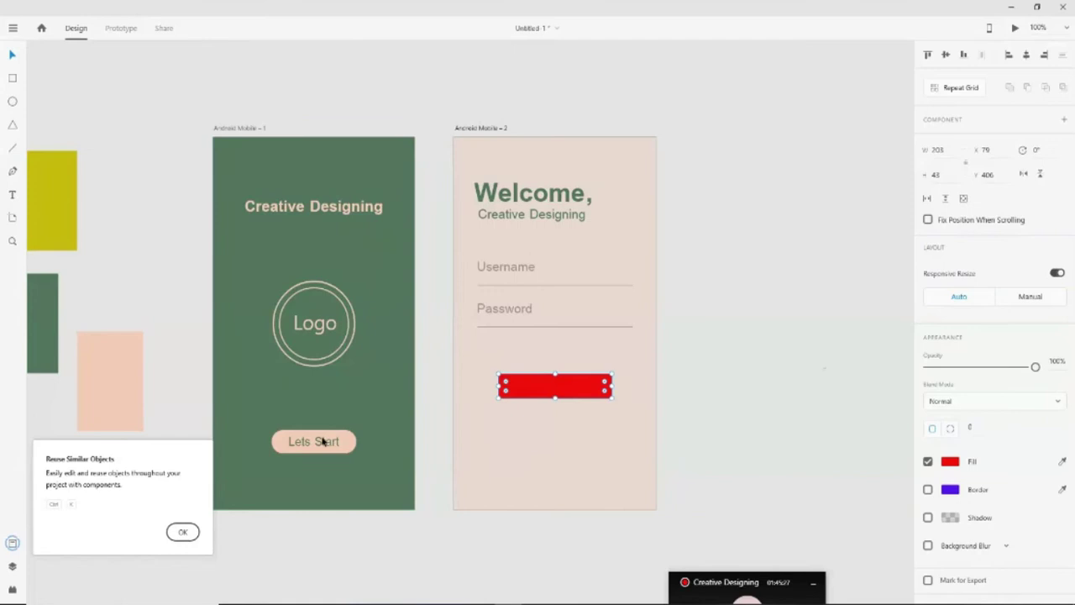
pyautogui.click(952, 463)
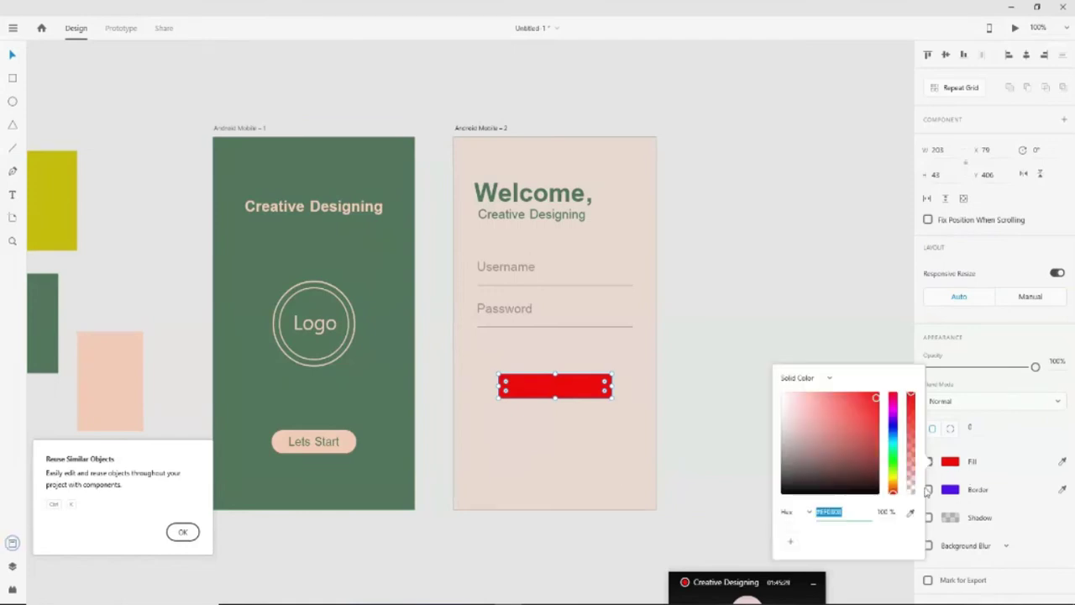
# Eyedrop the splash green into the fill, enlarge it to 227 × 48, and round corners fully
pyautogui.click(917, 521)
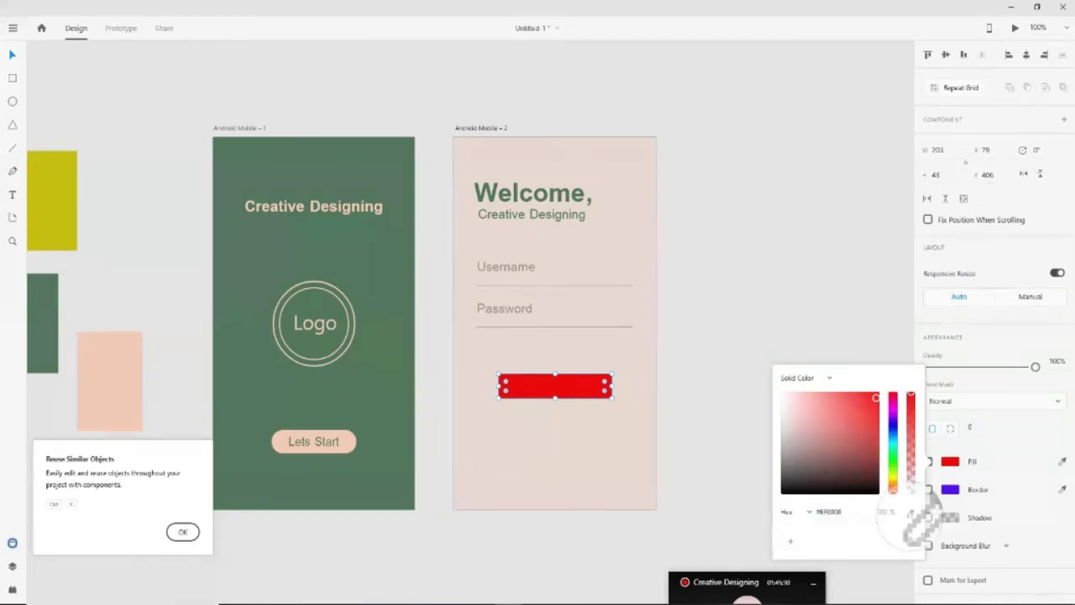
pyautogui.click(378, 406)
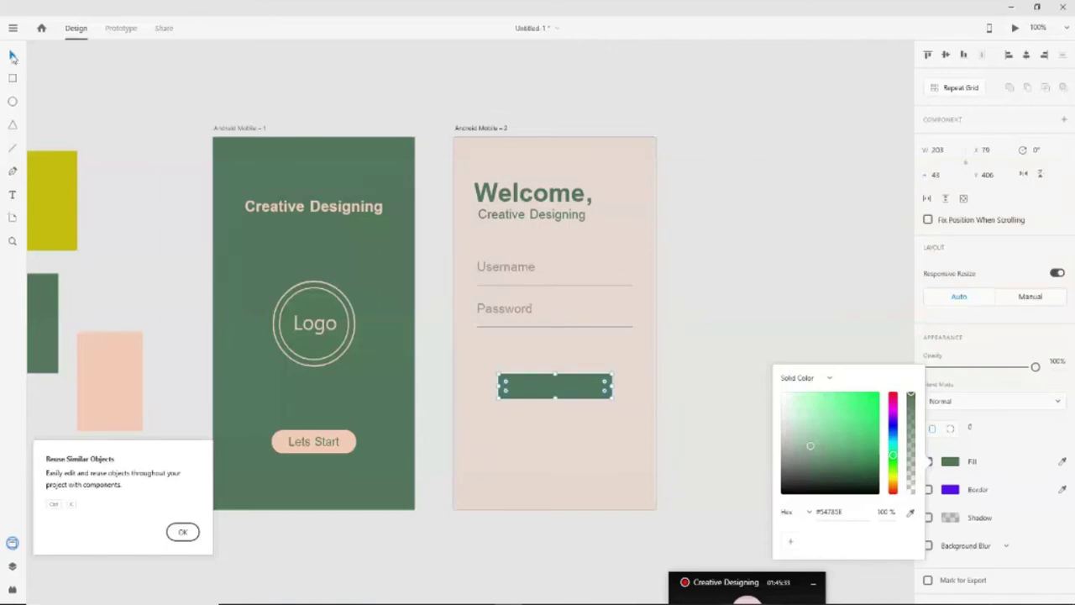
pyautogui.press('Escape')
pyautogui.click(552, 384)
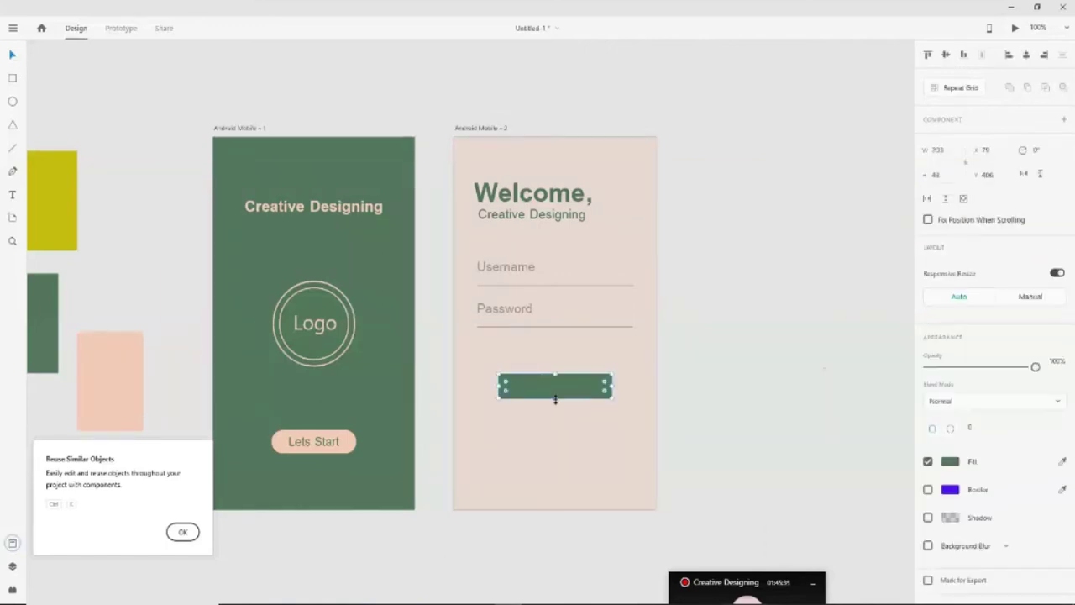
pyautogui.moveTo(554, 400); pyautogui.dragTo(555, 403)
pyautogui.moveTo(613, 387); pyautogui.dragTo(626, 389)
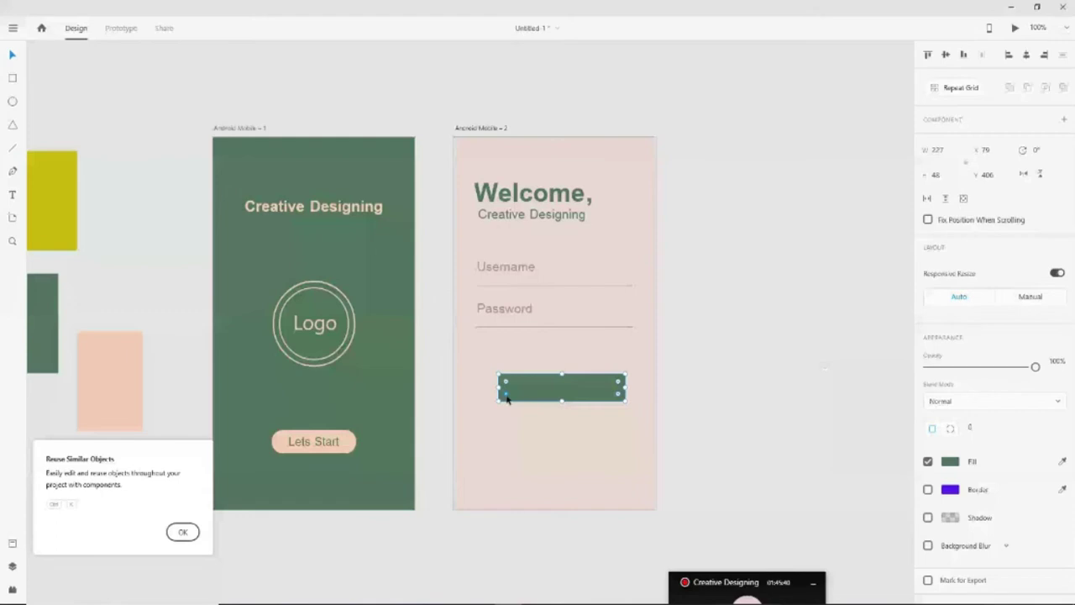
pyautogui.moveTo(507, 399); pyautogui.dragTo(543, 392)
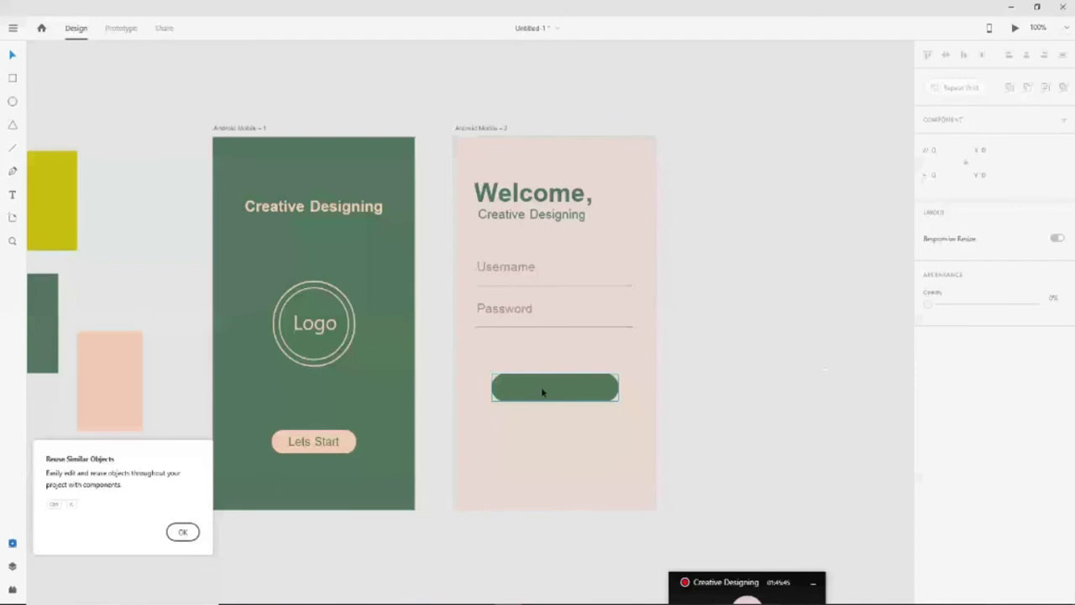
pyautogui.click(532, 393)
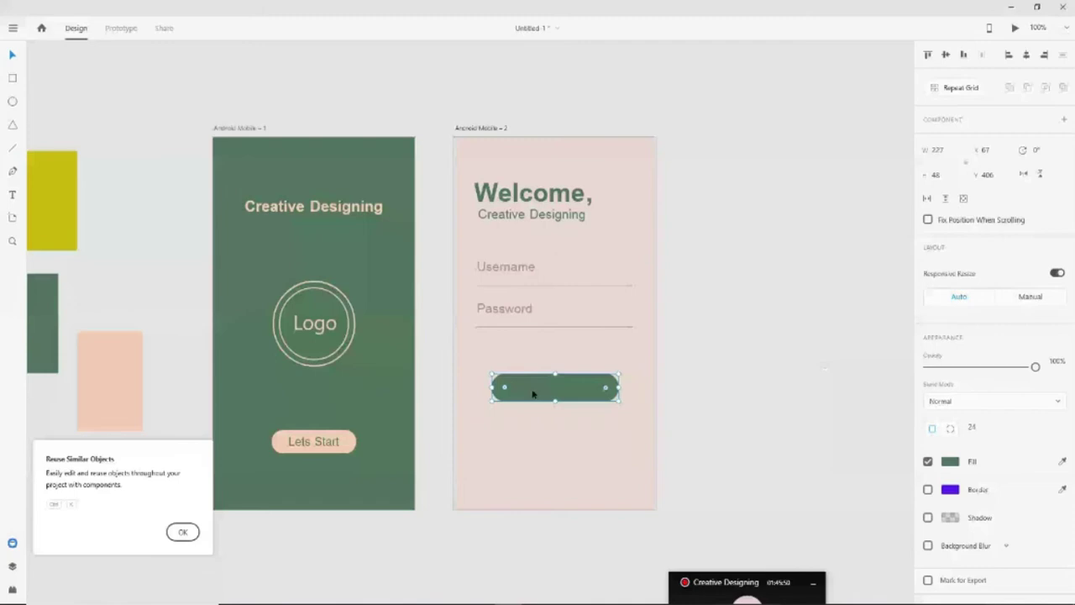
# Copy the Lets Start text onto the login artboard and change it to 'Sign in'
pyautogui.click(328, 443)
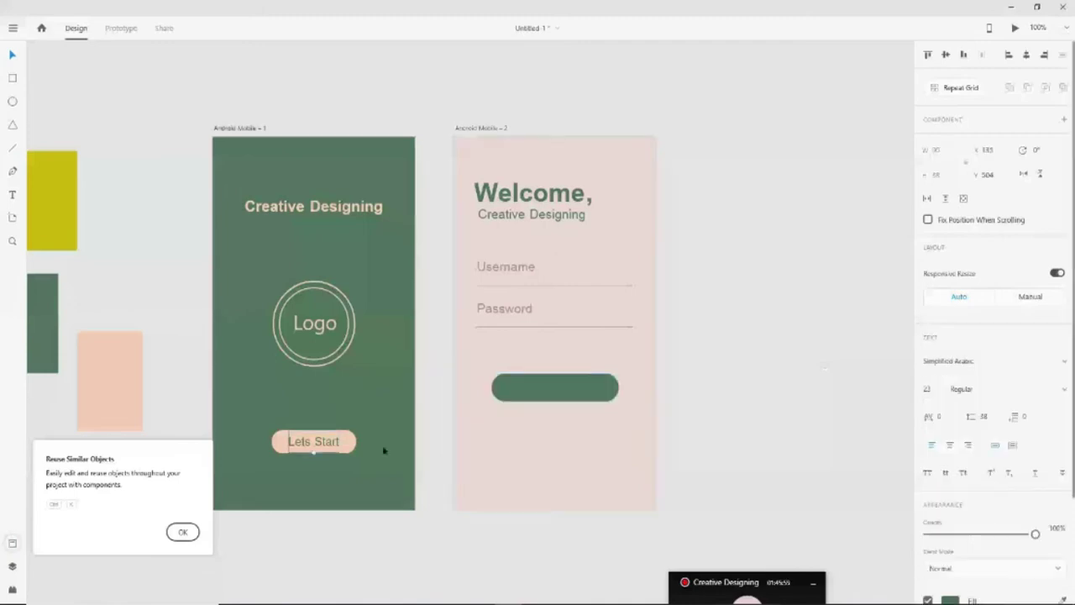
pyautogui.hotkey('ctrl', 'k')
pyautogui.click(516, 477)
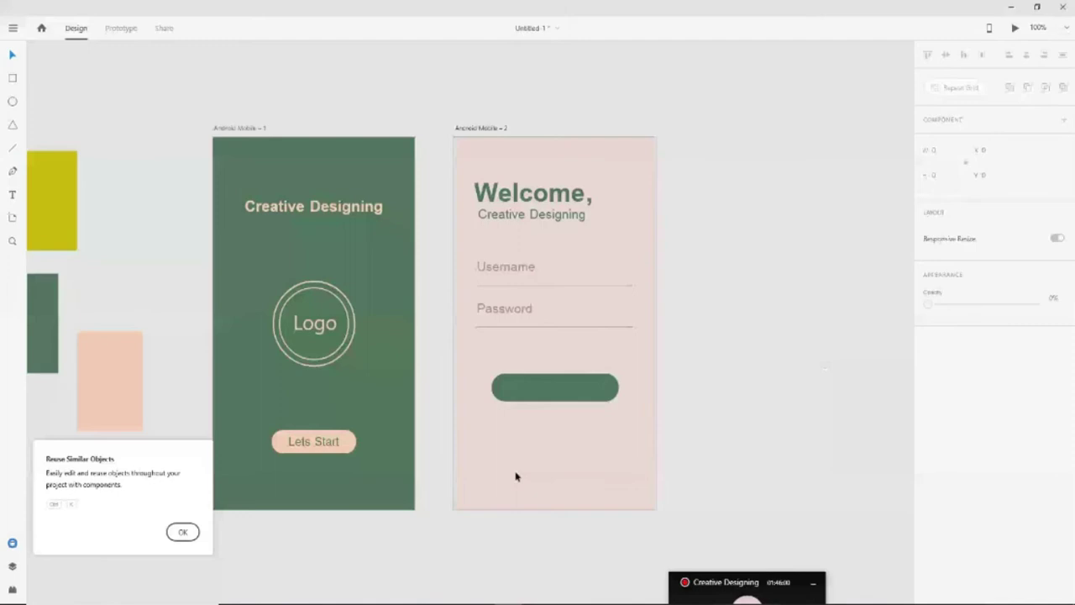
pyautogui.hotkey('ctrl', 'v')
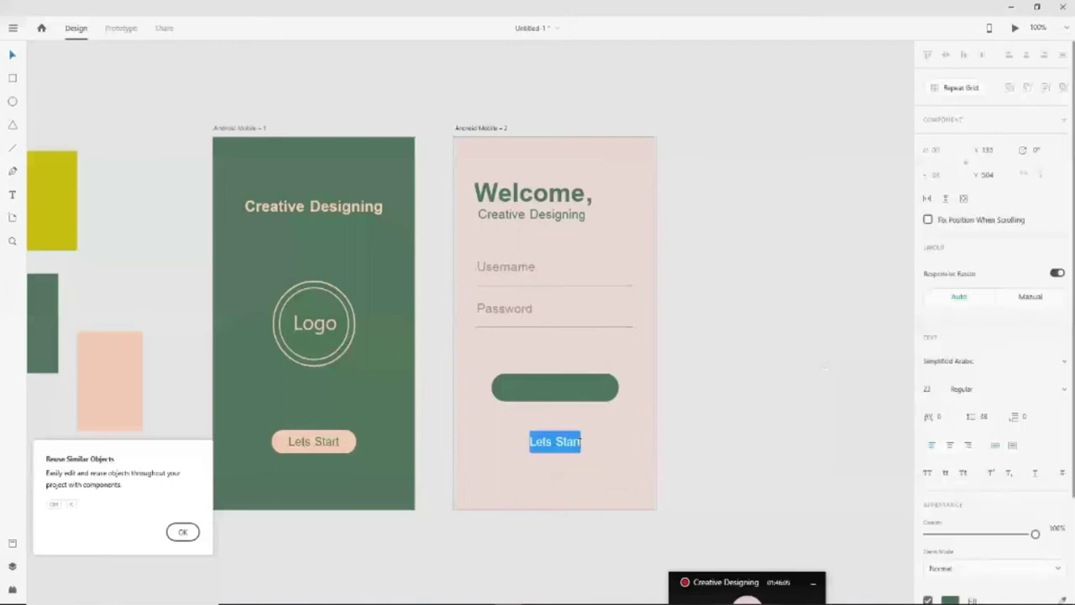
pyautogui.write('Si')
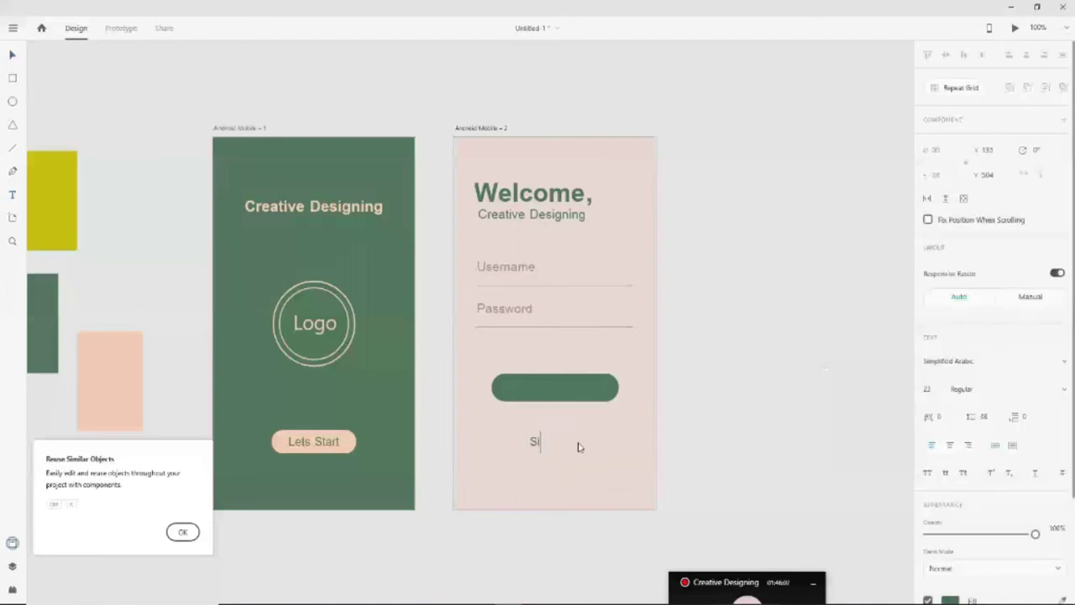
pyautogui.write('gn ')
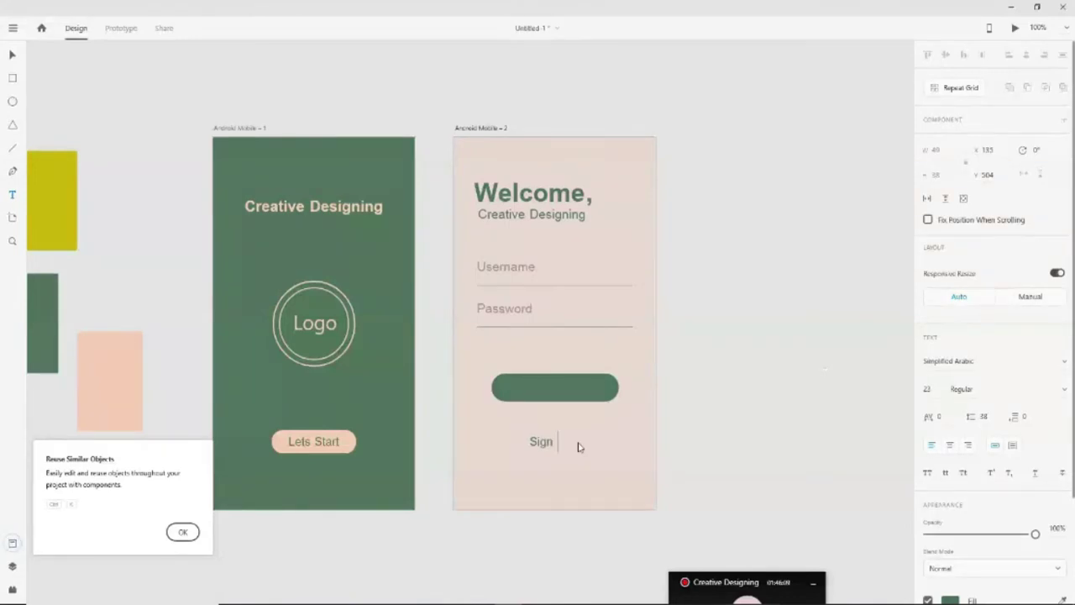
pyautogui.write('in')
pyautogui.click(14, 57)
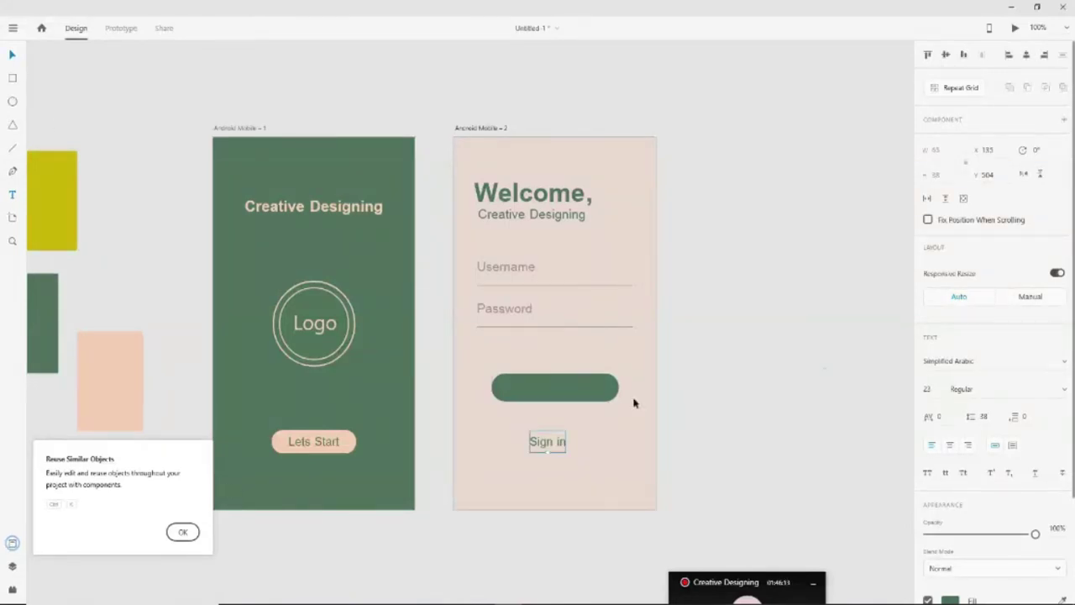
# Colour the Sign in text with the login artboard's pale pink
pyautogui.scroll(-3, 1025, 519)
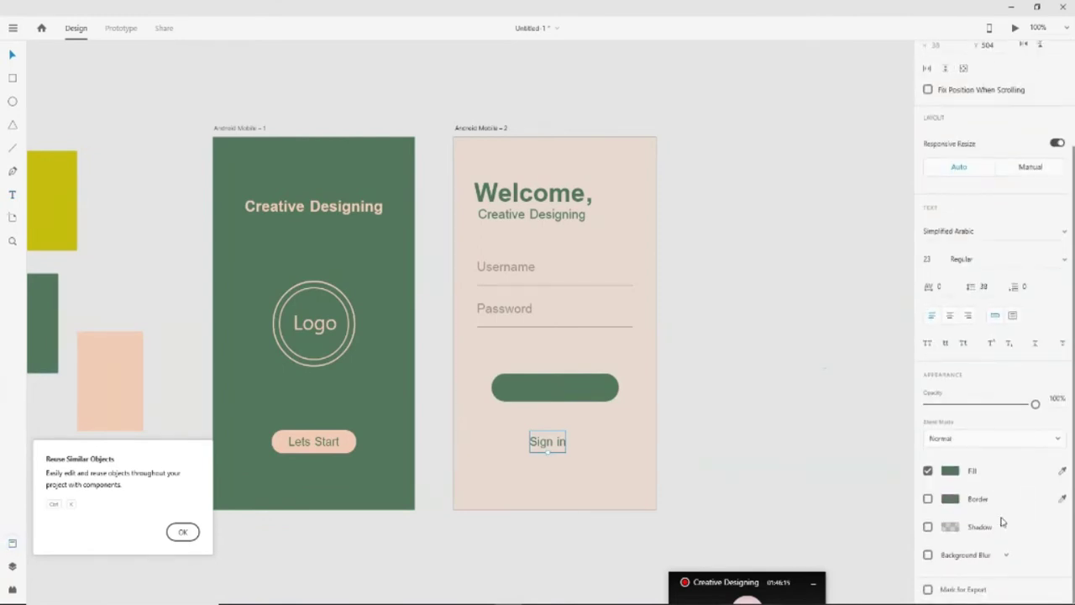
pyautogui.click(949, 471)
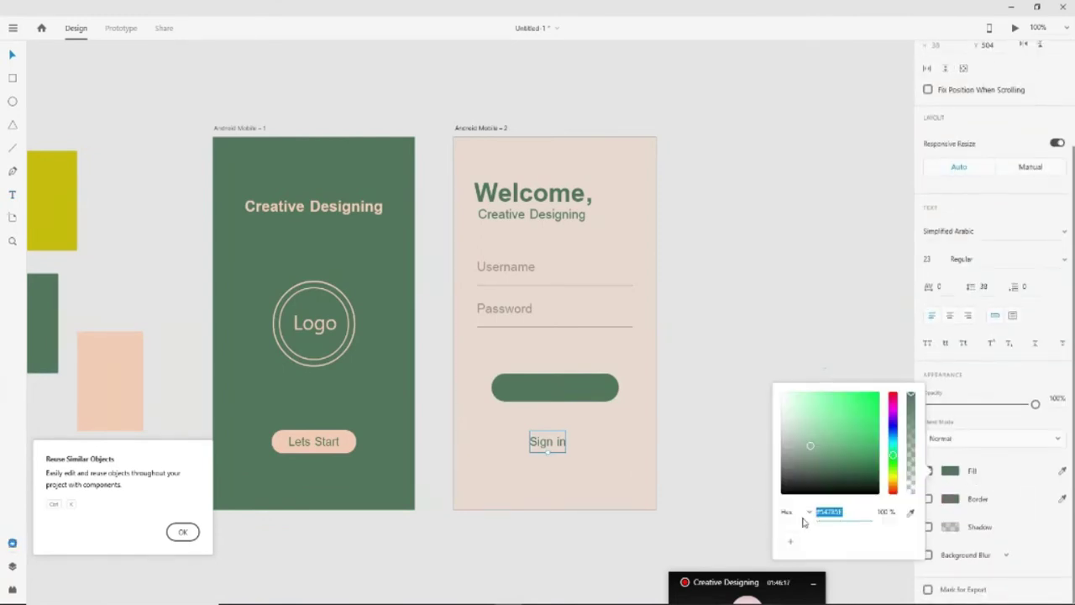
pyautogui.click(911, 513)
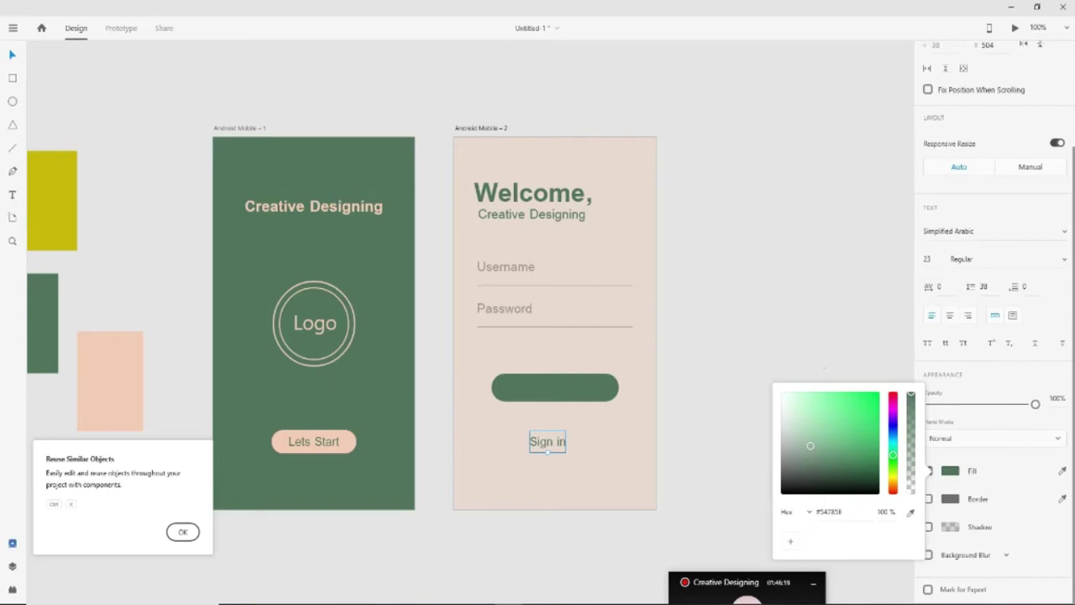
pyautogui.click(620, 474)
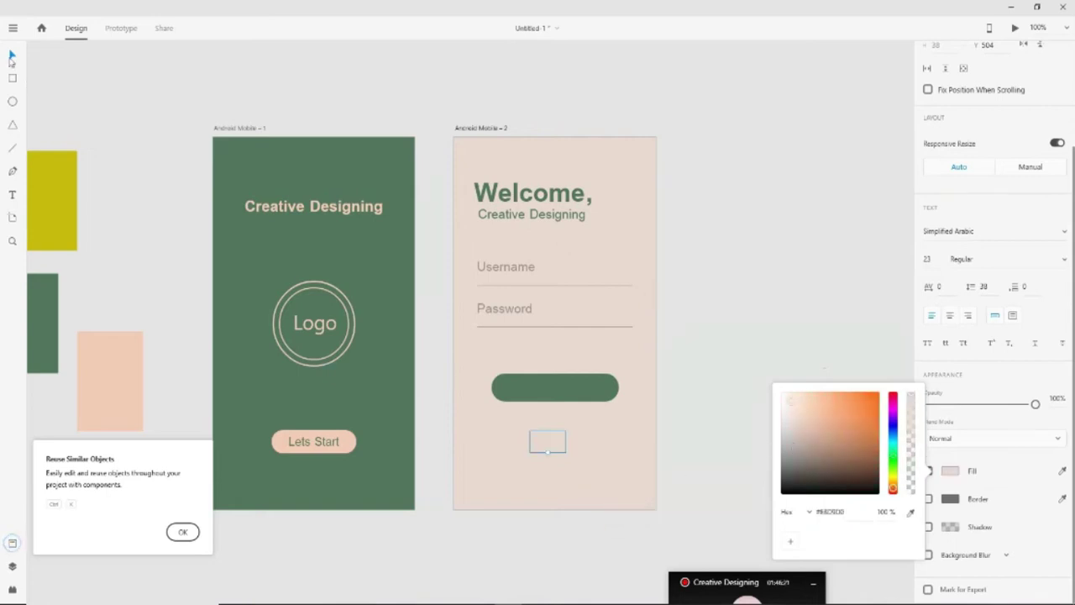
pyautogui.click(11, 56)
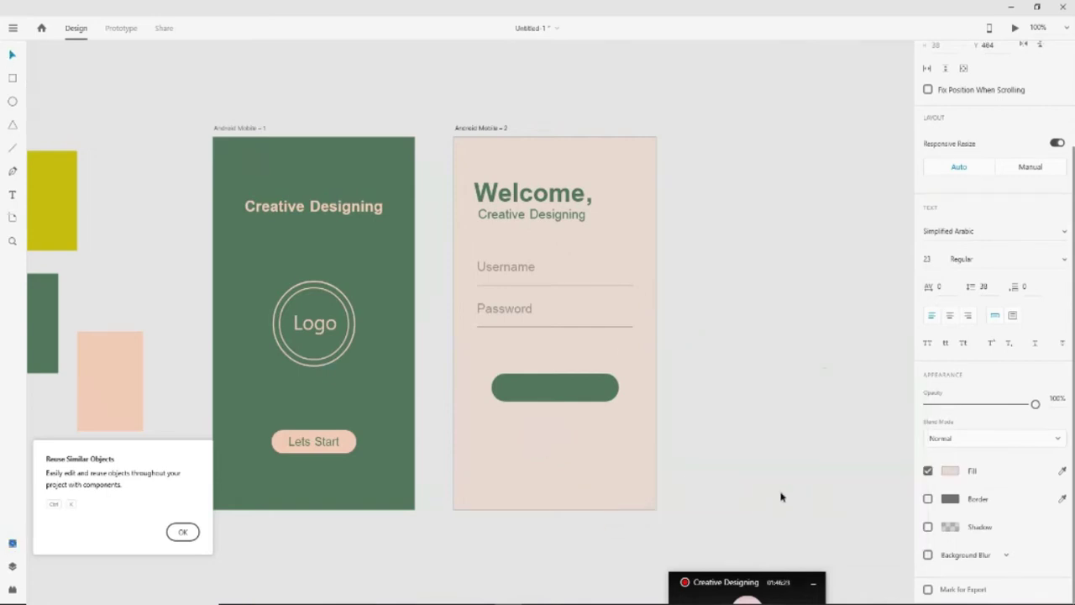
# Move the Sign in text onto the green button and centre it there
pyautogui.hotkey('ctrl', 'z')
pyautogui.hotkey('shift', 'Up')
pyautogui.hotkey('shift', 'Up')
pyautogui.hotkey('shift', 'Up')
pyautogui.press('Down')
pyautogui.press('Down')
pyautogui.press('Down')
pyautogui.press('Down')
pyautogui.press('Down')
pyautogui.press('Down')
pyautogui.press('Down')
pyautogui.scroll(3, 975, 239)
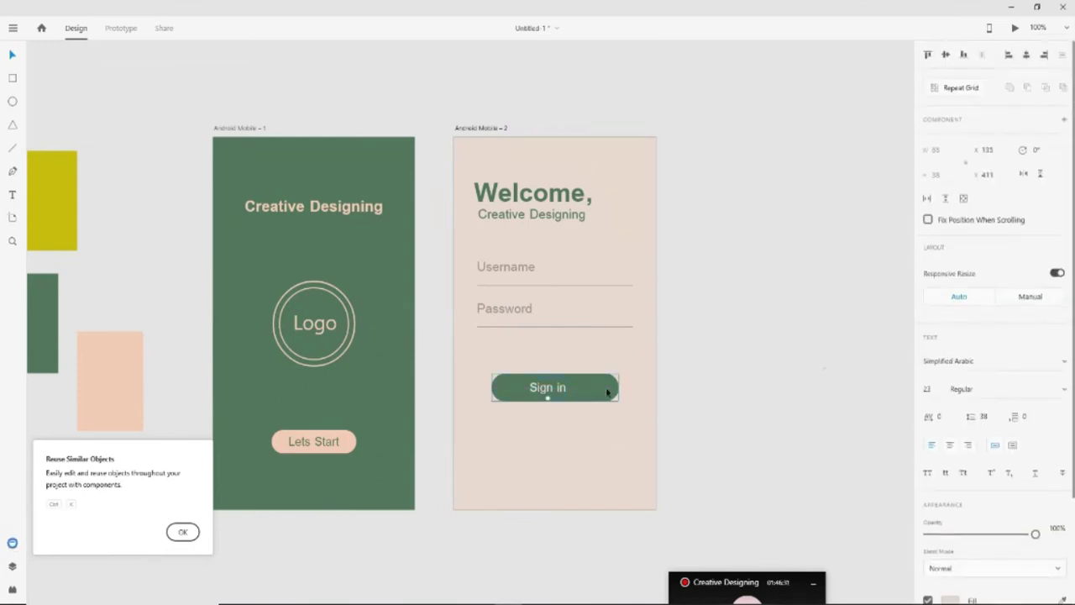
pyautogui.click(607, 392)
pyautogui.click(1027, 56)
# Dismiss the Reuse Similar Objects tip
pyautogui.click(760, 399)
pyautogui.scroll(1, 645, 492)
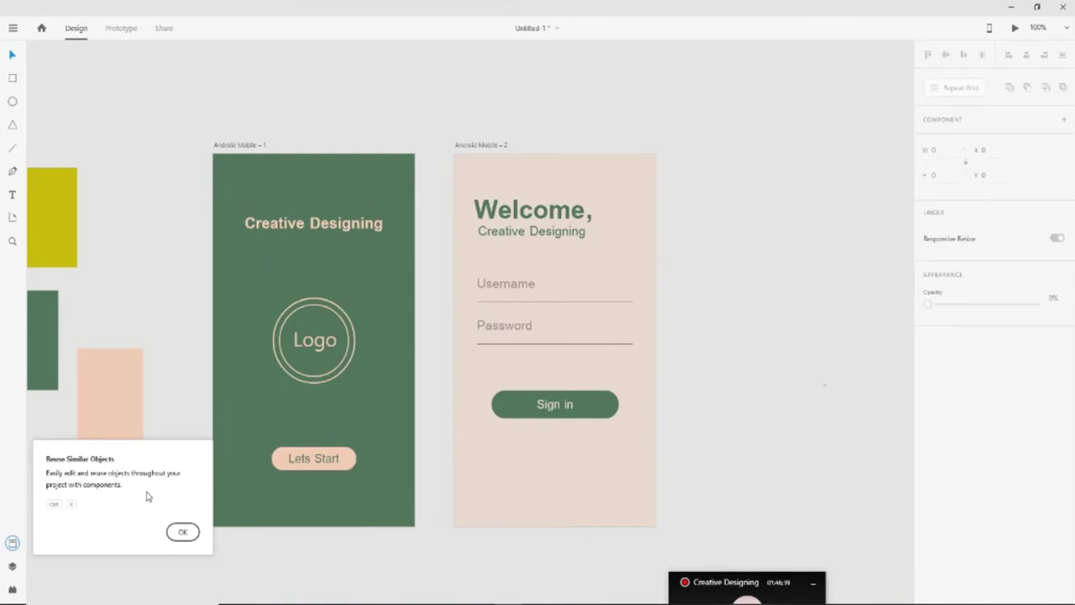
pyautogui.click(183, 531)
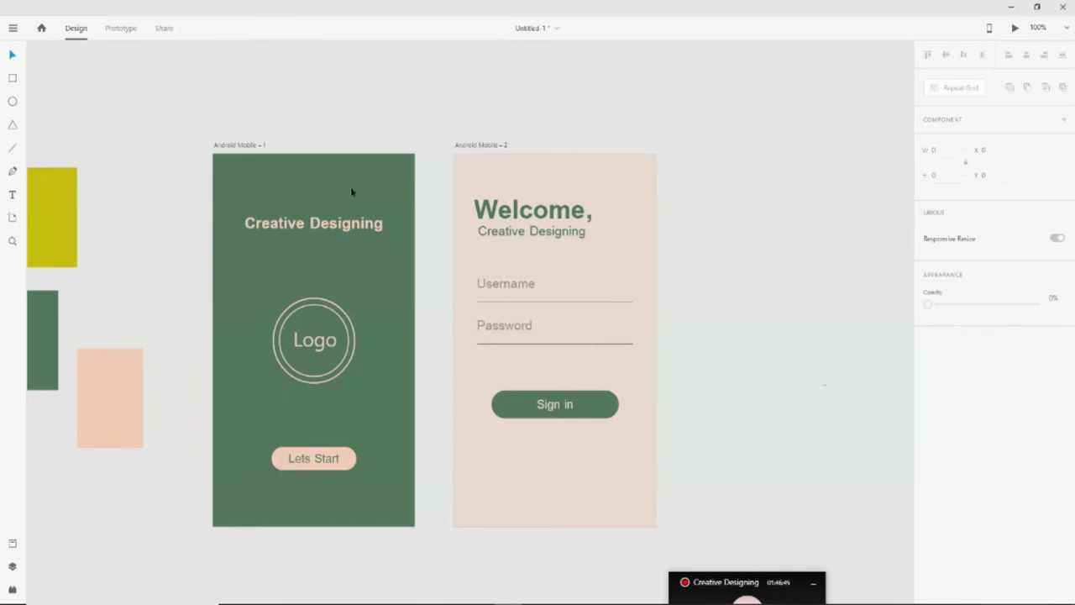
# Nudge the Creative Designing title down toward the logo
pyautogui.click(333, 229)
pyautogui.hotkey('shift', 'Down')
pyautogui.hotkey('shift', 'Down')
pyautogui.hotkey('shift', 'Down')
pyautogui.hotkey('shift', 'Down')
pyautogui.hotkey('shift', 'Down')
pyautogui.hotkey('shift', 'Down')
pyautogui.hotkey('shift', 'Down')
pyautogui.hotkey('shift', 'Down')
pyautogui.hotkey('shift', 'Down')
pyautogui.hotkey('shift', 'Down')
pyautogui.hotkey('shift', 'Down')
pyautogui.hotkey('shift', 'Up')
pyautogui.press('Up')
pyautogui.press('Up')
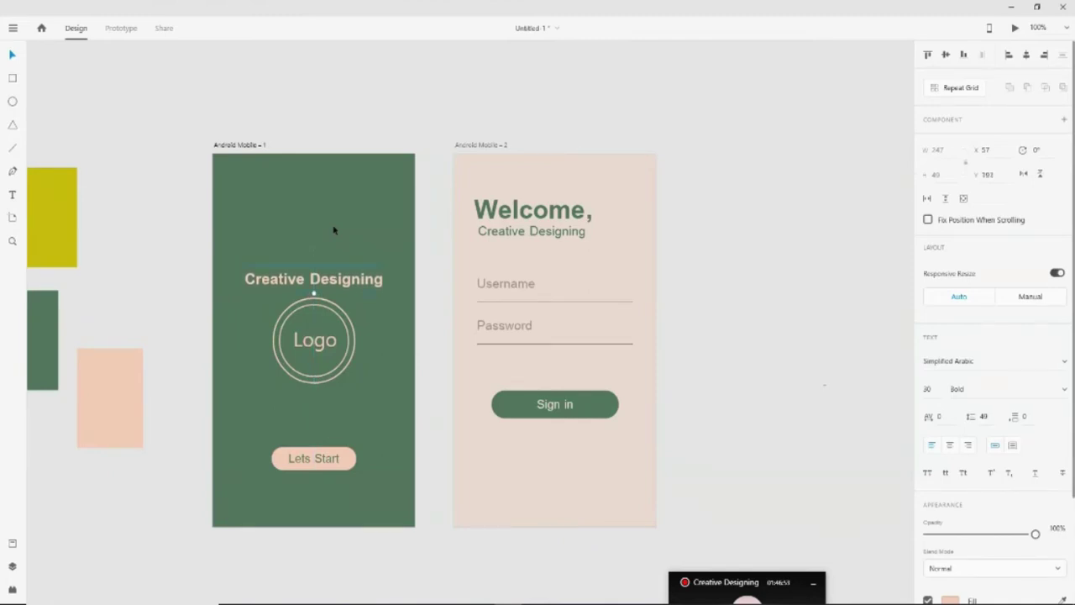
pyautogui.click(323, 560)
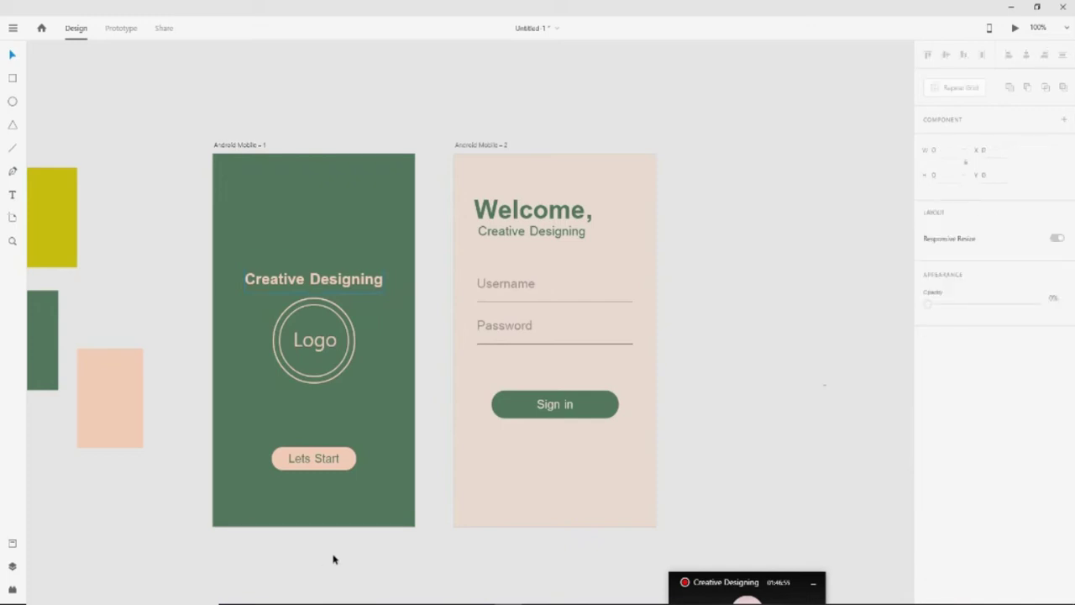
# Move the Lets Start button up, just under the logo
pyautogui.click(319, 469)
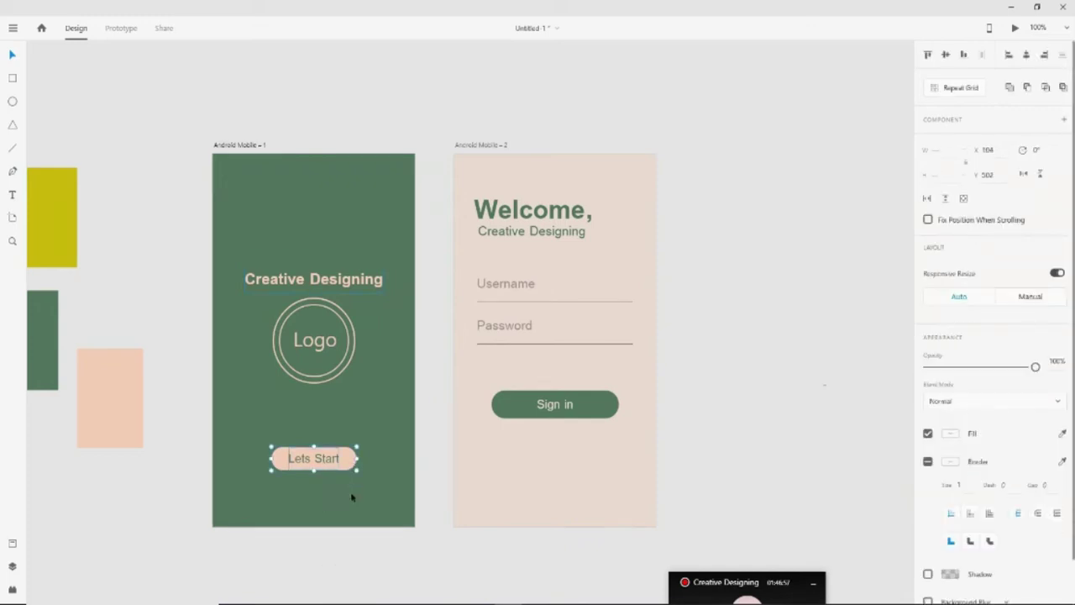
pyautogui.hotkey('shift', 'Up')
pyautogui.hotkey('shift', 'Up')
pyautogui.hotkey('shift', 'Up')
pyautogui.hotkey('shift', 'Up')
pyautogui.hotkey('shift', 'Up')
pyautogui.hotkey('shift', 'Up')
pyautogui.press('Up')
pyautogui.press('Up')
pyautogui.press('Up')
pyautogui.press('Up')
pyautogui.press('Up')
pyautogui.press('Up')
pyautogui.press('Up')
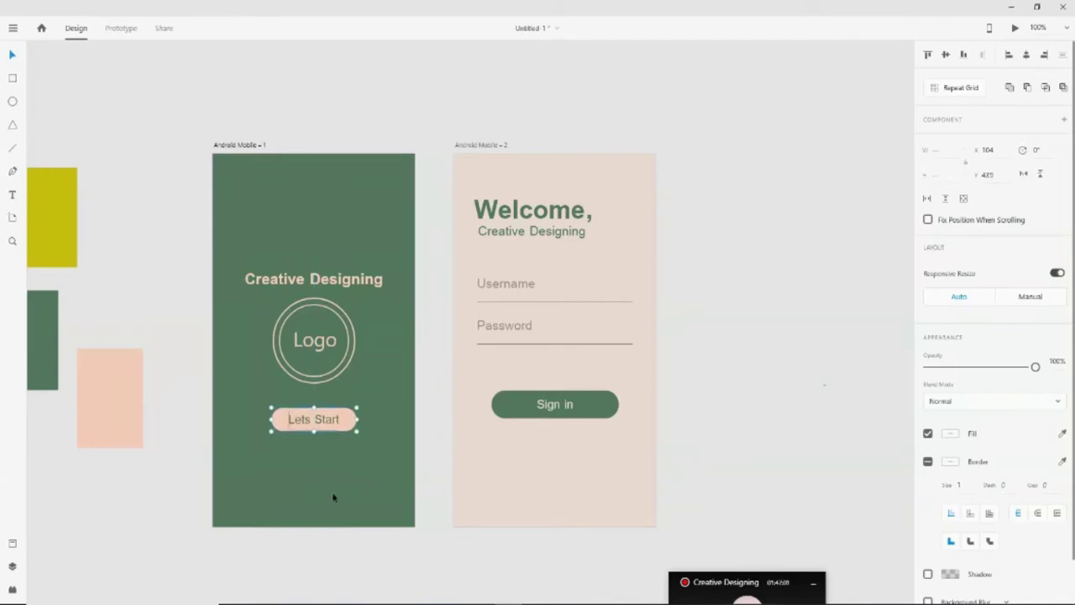
# Shift the Creative Designing title back up, centred over the logo
pyautogui.click(377, 283)
pyautogui.moveTo(375, 287); pyautogui.dragTo(373, 281)
pyautogui.press('Up')
pyautogui.press('Up')
pyautogui.press('Up')
pyautogui.press('Up')
pyautogui.press('Up')
pyautogui.press('Up')
pyautogui.press('Up')
pyautogui.press('Up')
pyautogui.press('Down')
pyautogui.press('Down')
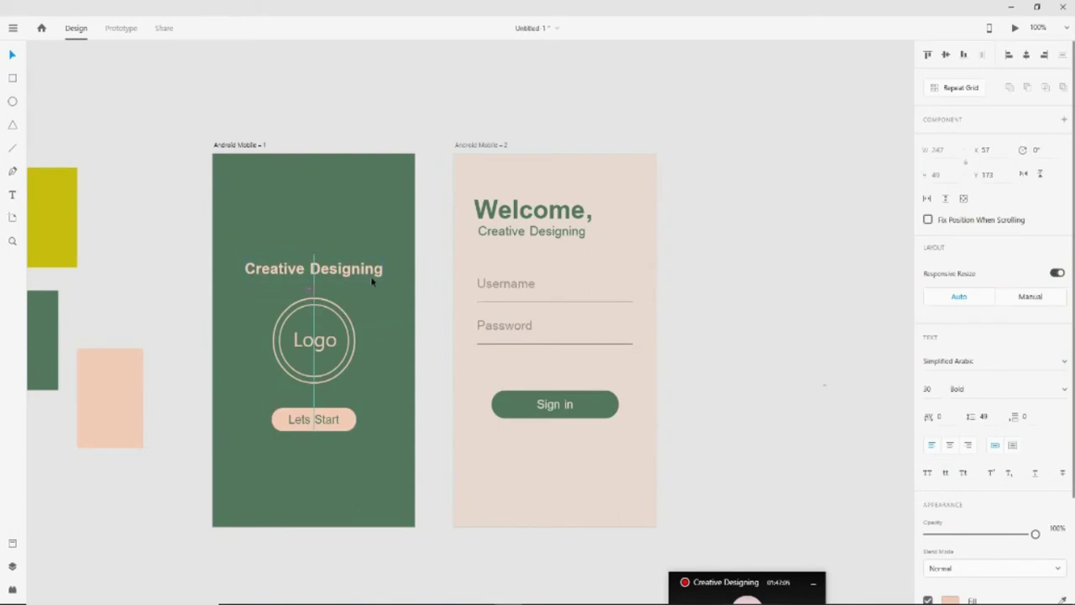
pyautogui.click(811, 418)
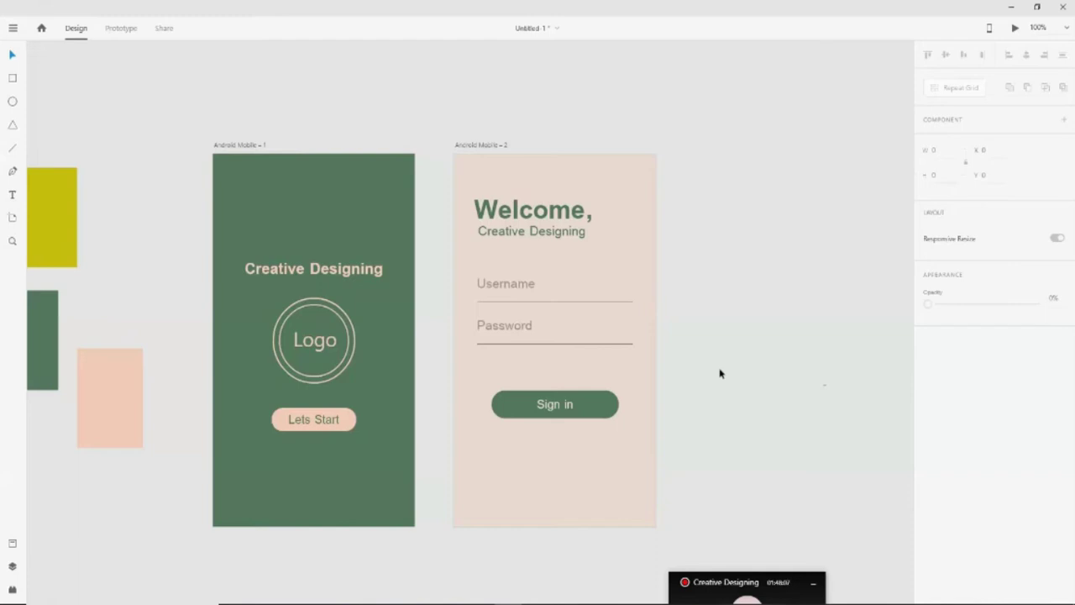
# Duplicate the sign-in screen as a third artboard and delete its Creative Designing subtitle
pyautogui.click(479, 146)
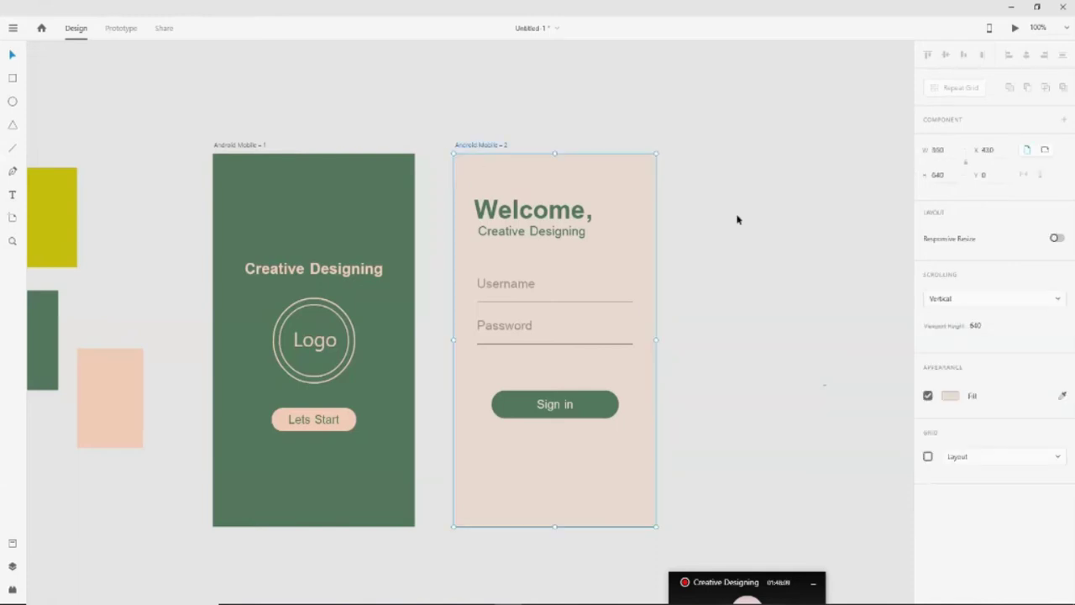
pyautogui.hotkey('ctrl', 'd')
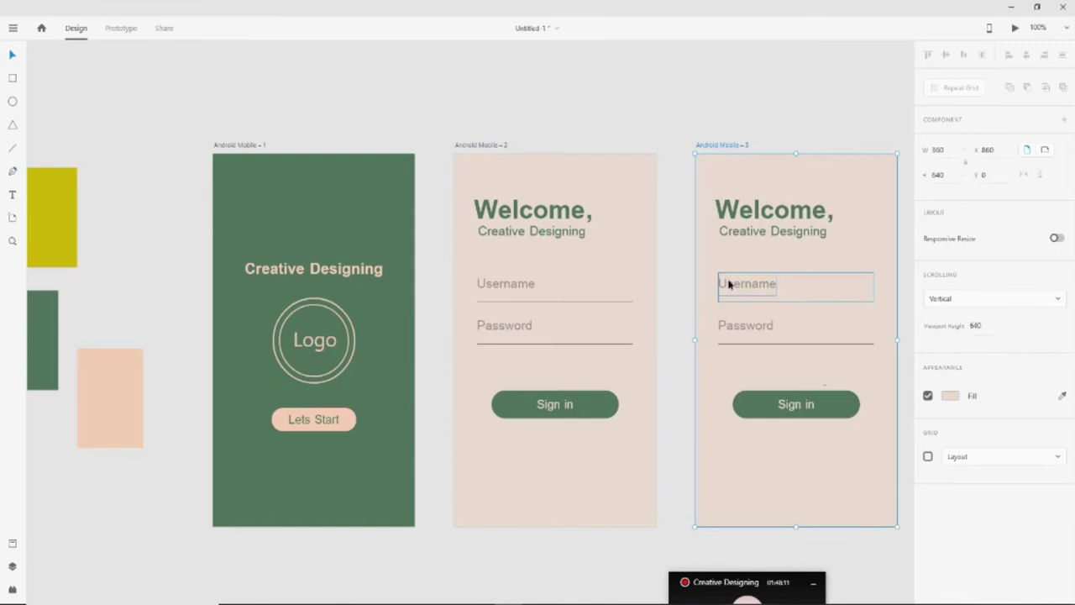
pyautogui.click(912, 557)
pyautogui.hscroll(4, 919, 558)
pyautogui.hscroll(3, 919, 558)
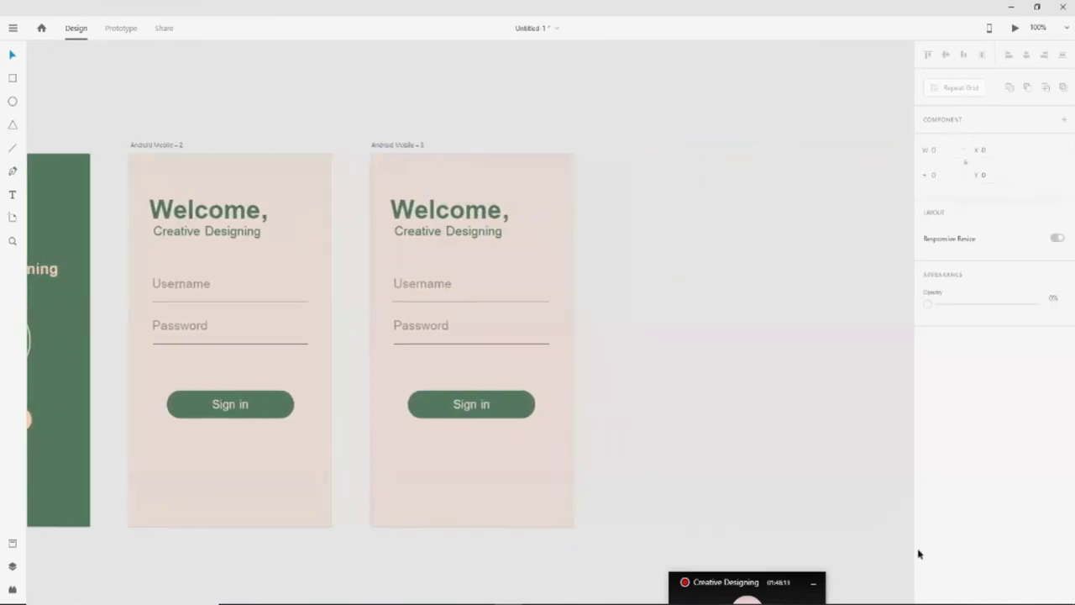
pyautogui.click(465, 233)
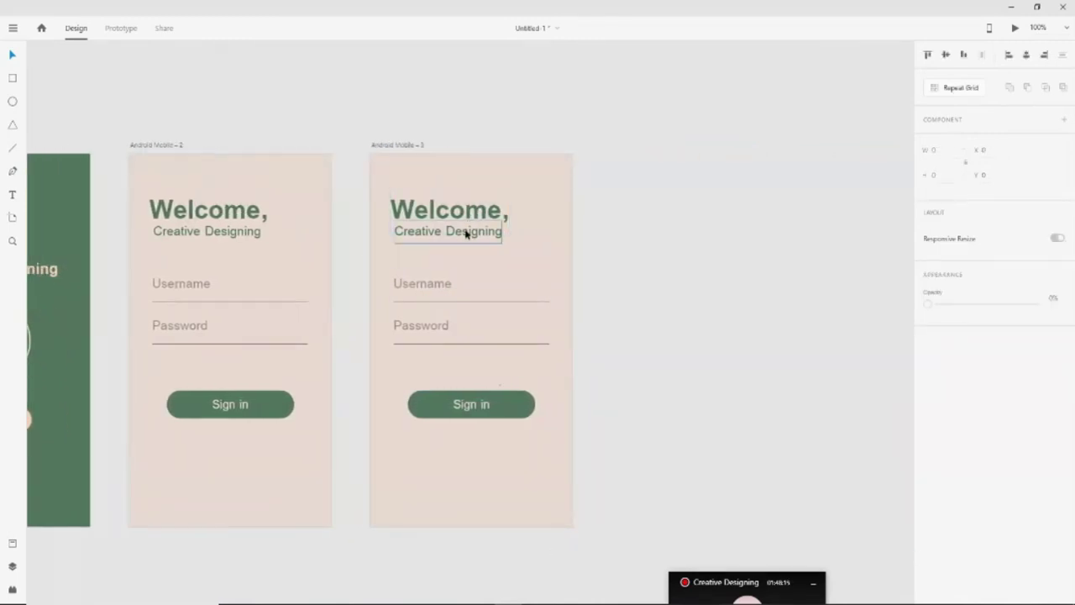
pyautogui.press('Delete')
# Retype the Welcome heading as 'Fill your Information', shrink its font size and move it higher
pyautogui.click(479, 212)
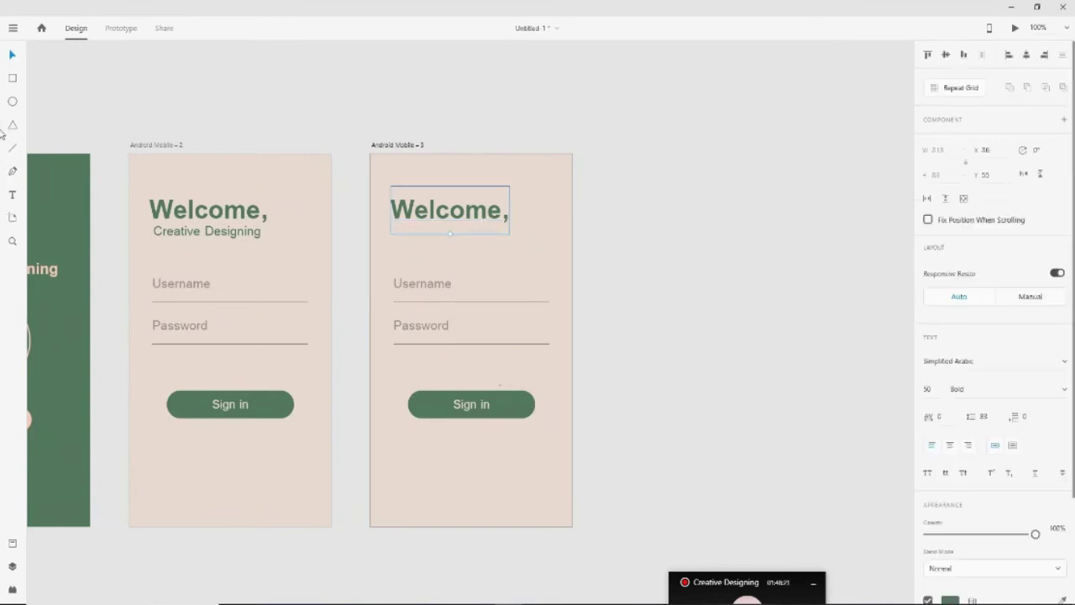
pyautogui.click(13, 196)
pyautogui.doubleClick(496, 210)
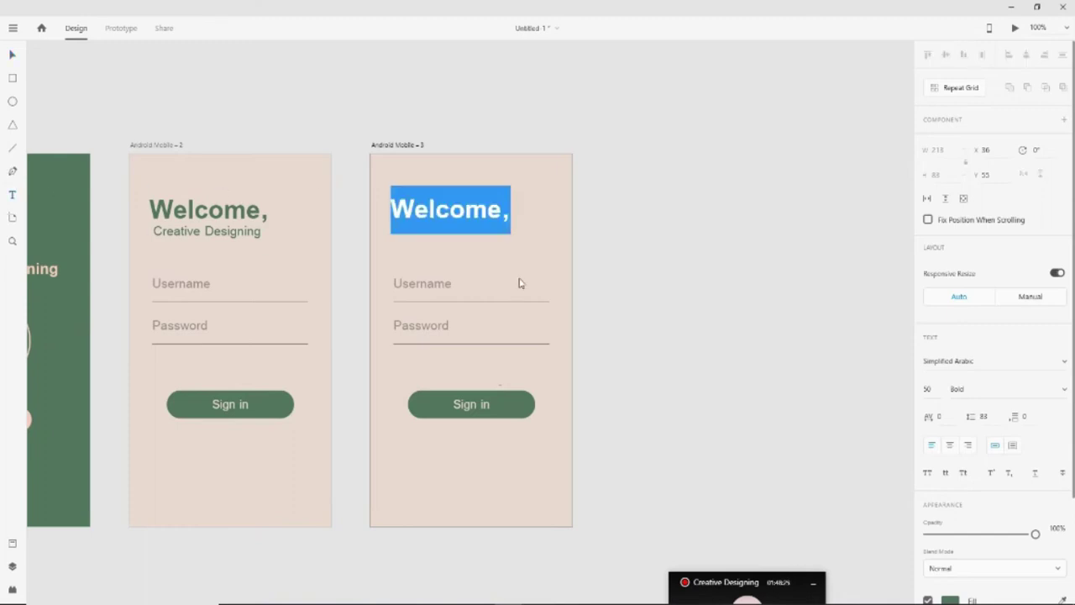
pyautogui.write('Fill your ')
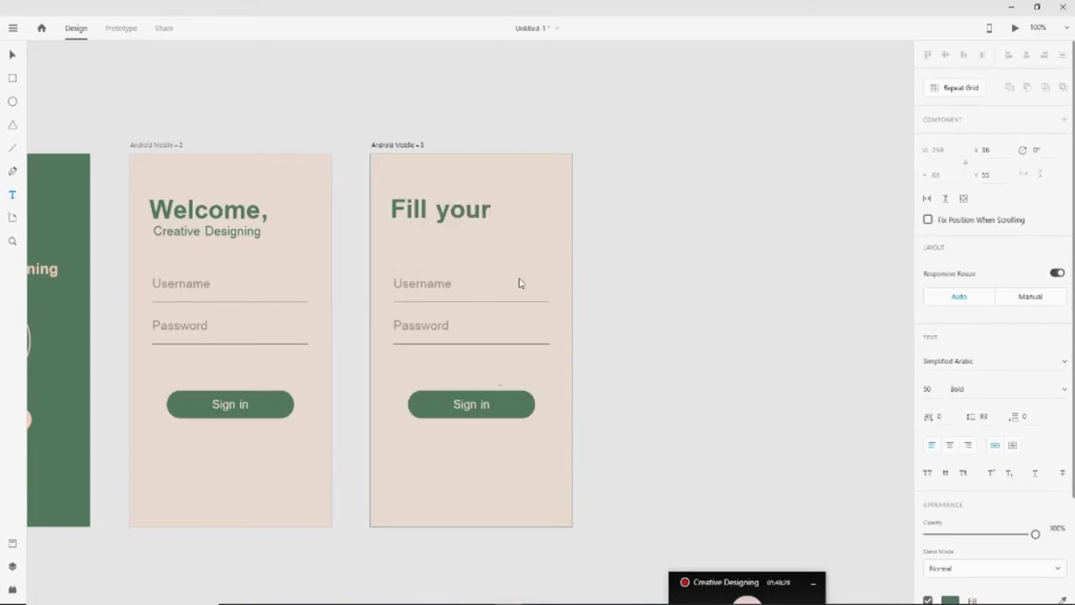
pyautogui.write('Information')
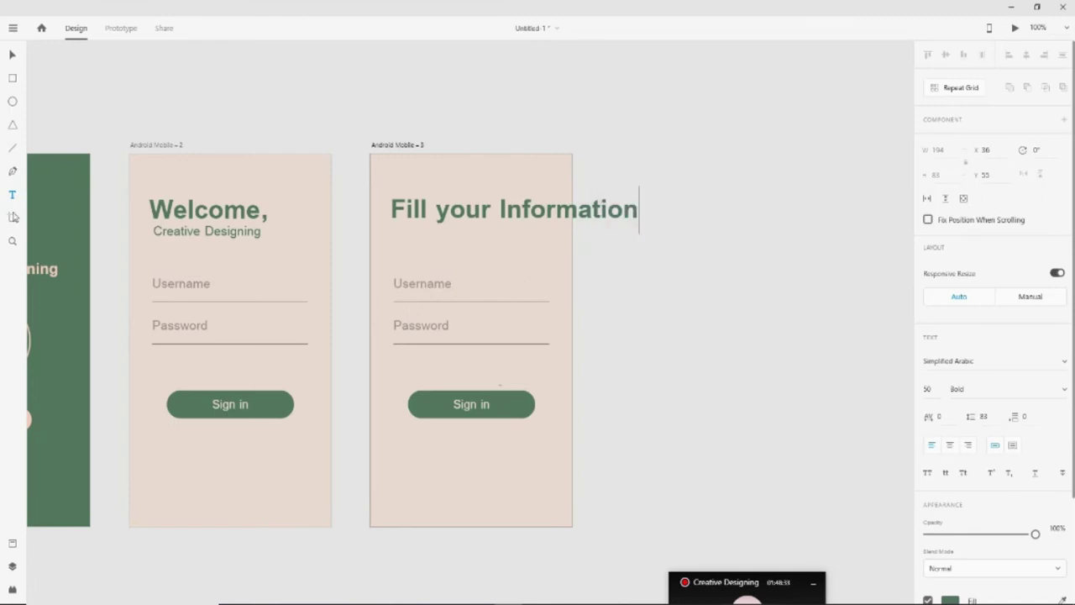
pyautogui.click(13, 55)
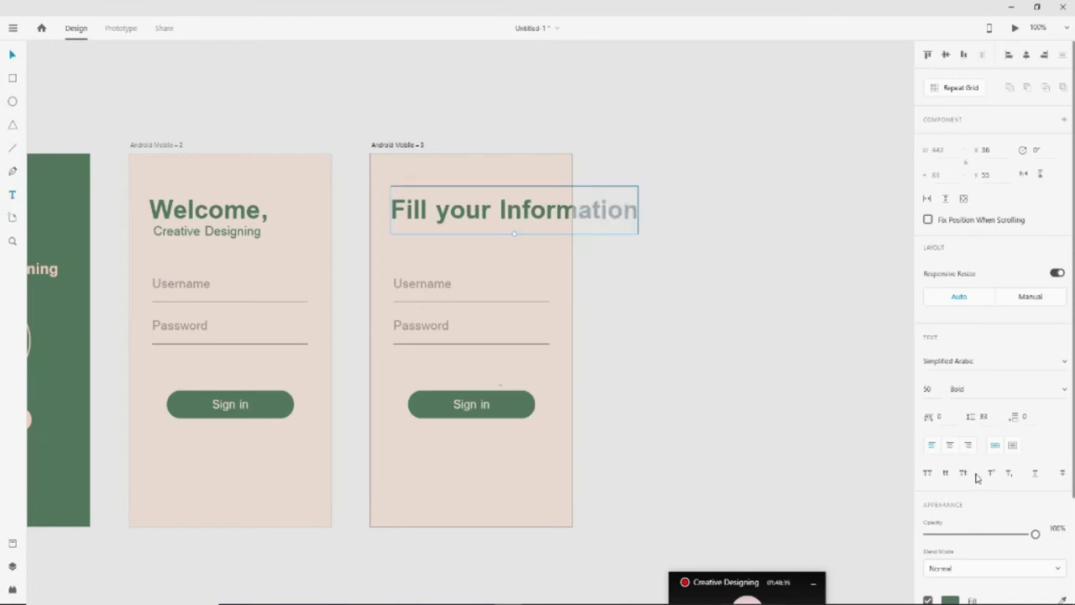
pyautogui.click(933, 391)
pyautogui.press('Down')
pyautogui.press('Down')
pyautogui.press('Down')
pyautogui.press('Down')
pyautogui.press('Down')
pyautogui.press('Down')
pyautogui.press('Down')
pyautogui.press('Down')
pyautogui.press('Down')
pyautogui.press('Down')
pyautogui.press('Down')
pyautogui.press('Down')
pyautogui.press('Down')
pyautogui.press('Down')
pyautogui.press('Down')
pyautogui.press('Down')
pyautogui.press('Down')
pyautogui.press('Down')
pyautogui.press('Down')
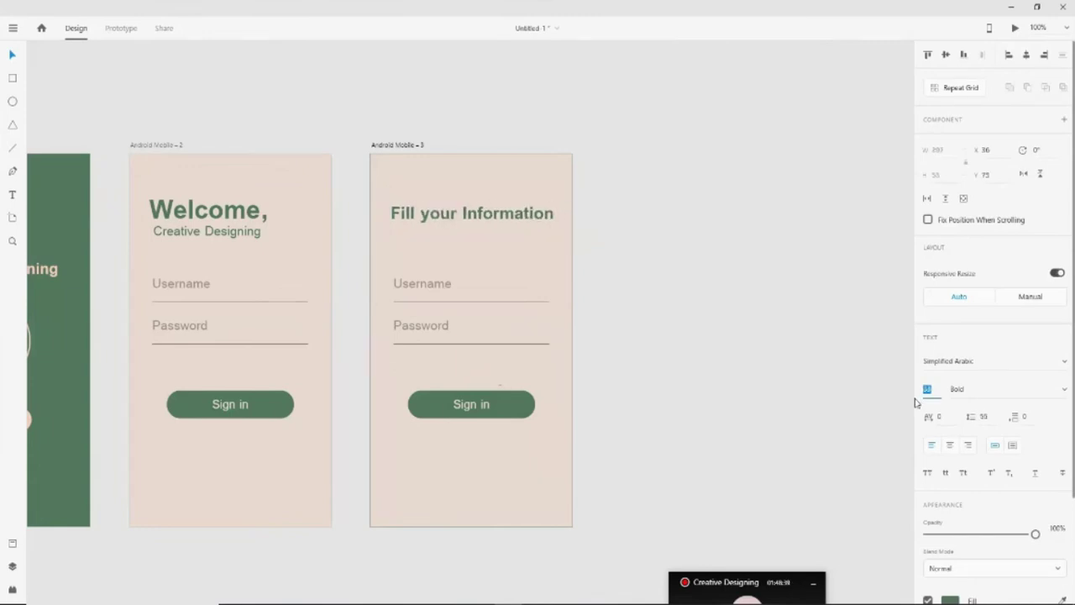
pyautogui.moveTo(493, 219); pyautogui.dragTo(486, 195)
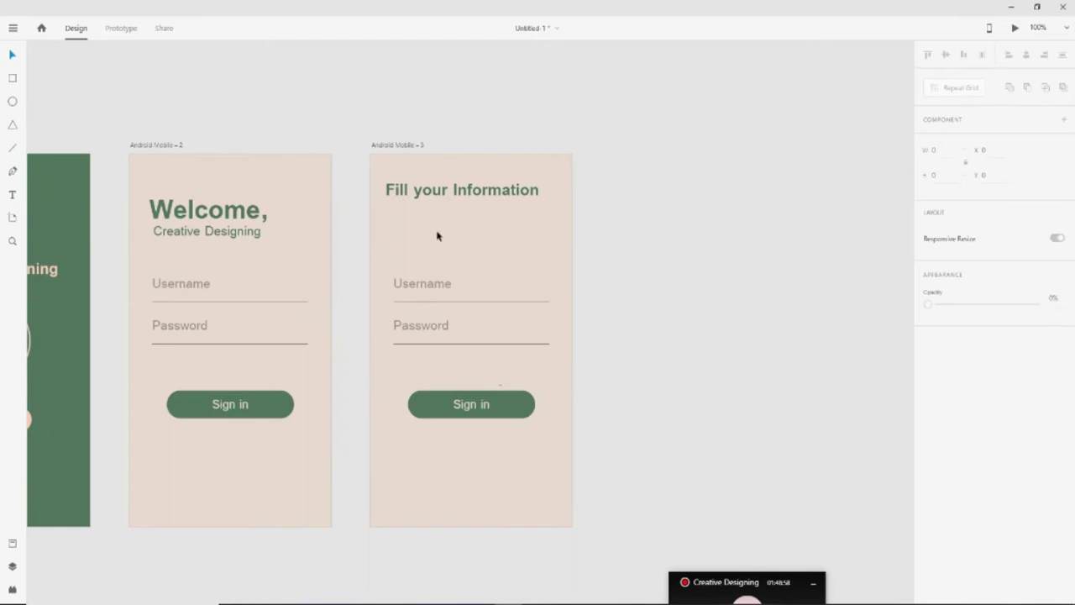
# Copy the Creative Designing subtitle from screen 2 and paste it under the third screen's heading, left-aligned
pyautogui.click(237, 236)
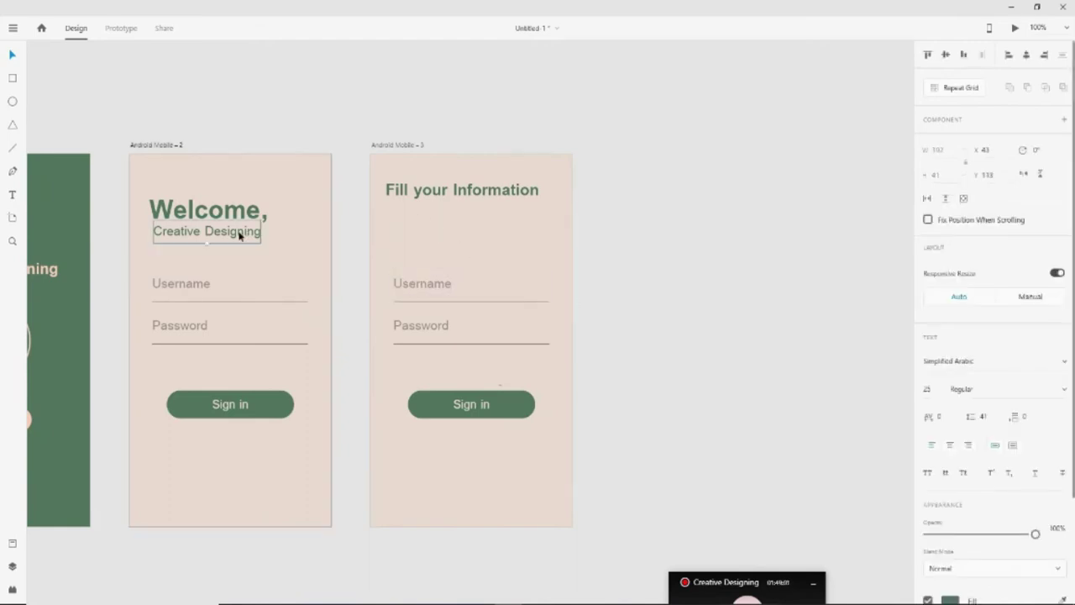
pyautogui.hotkey('ctrl', 'c')
pyautogui.click(435, 220)
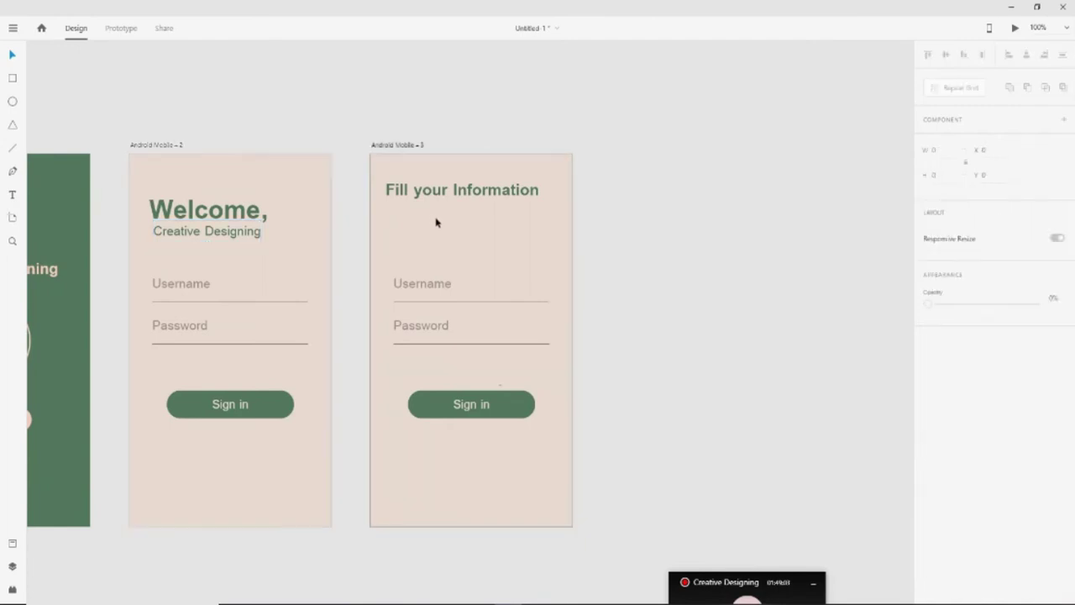
pyautogui.hotkey('ctrl', 'v')
pyautogui.hotkey('shift', 'Up')
pyautogui.hotkey('shift', 'Up')
pyautogui.hotkey('shift', 'Up')
pyautogui.hotkey('shift', 'Up')
pyautogui.hotkey('shift', 'Left')
pyautogui.press('Left')
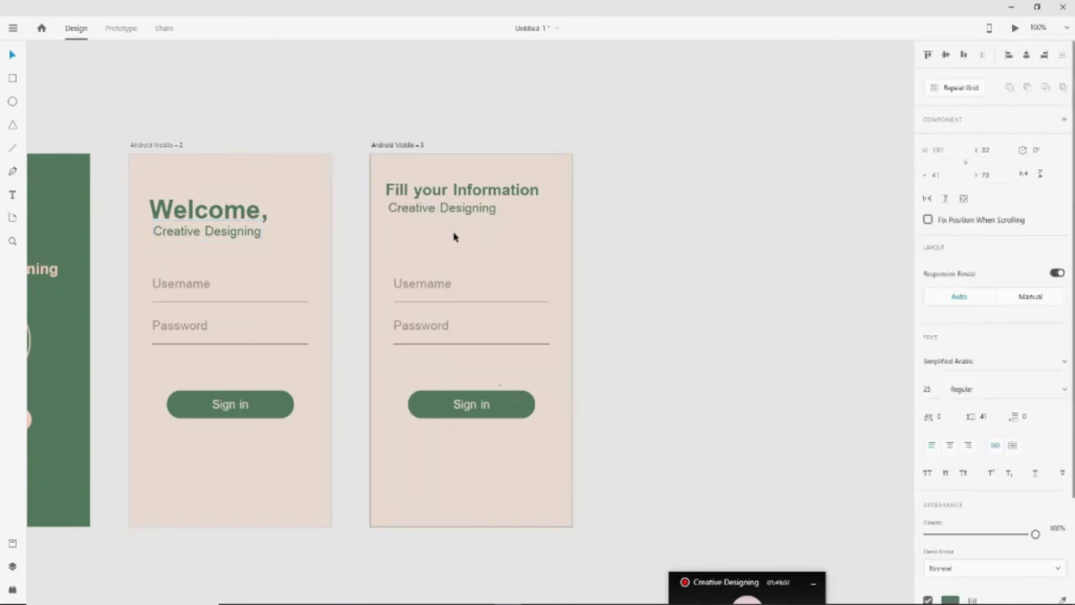
pyautogui.moveTo(440, 210); pyautogui.dragTo(437, 211)
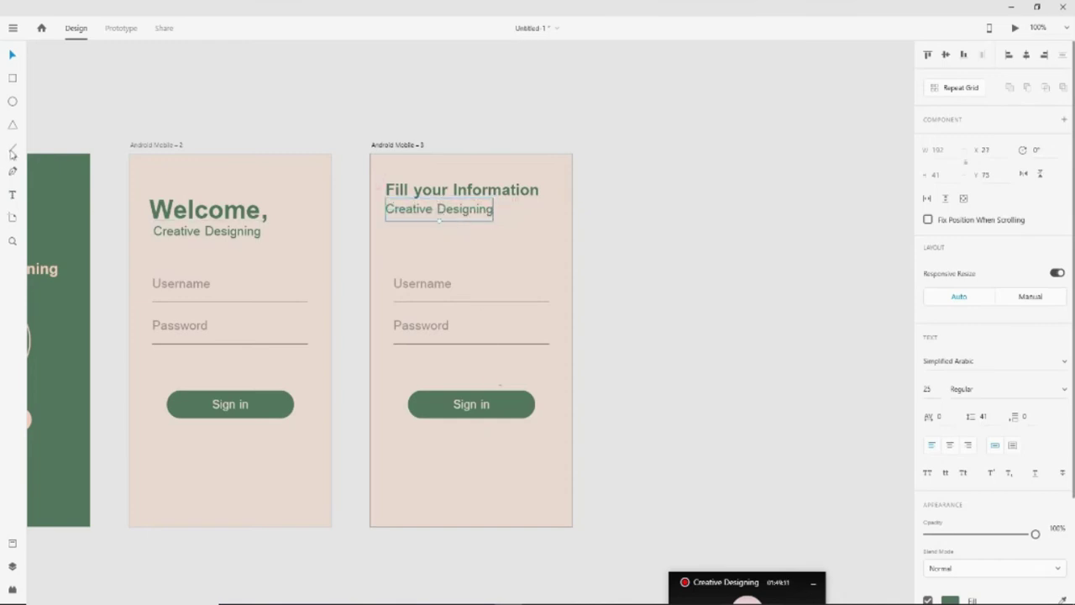
# Change the pasted subtitle's text to 'Enter your Details' and nudge it down slightly
pyautogui.press('t')
pyautogui.click(491, 210)
pyautogui.hotkey('ctrl', 'a')
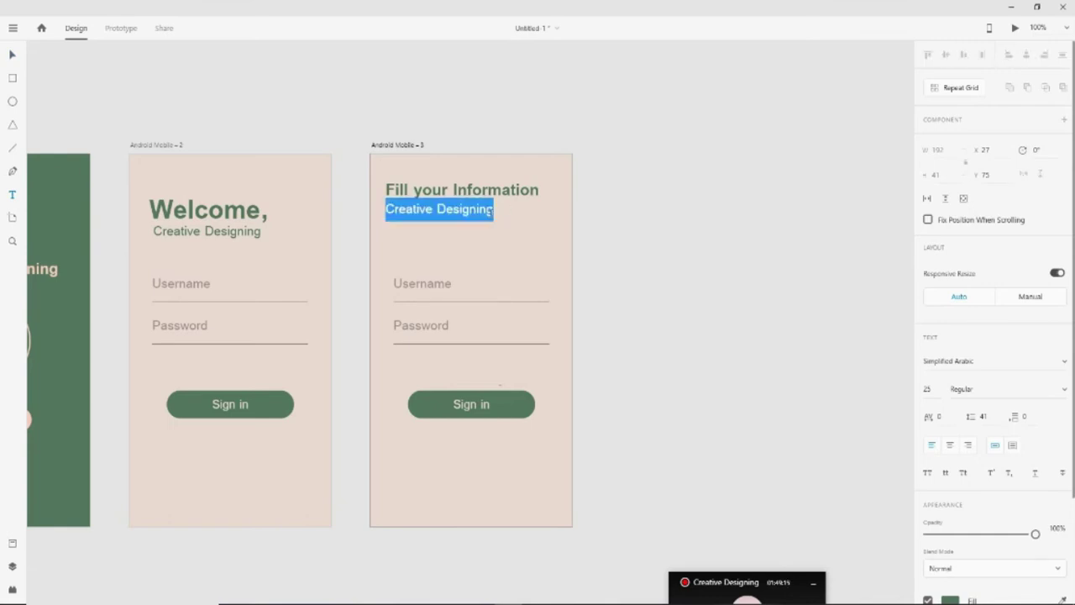
pyautogui.write('Enter your Deta')
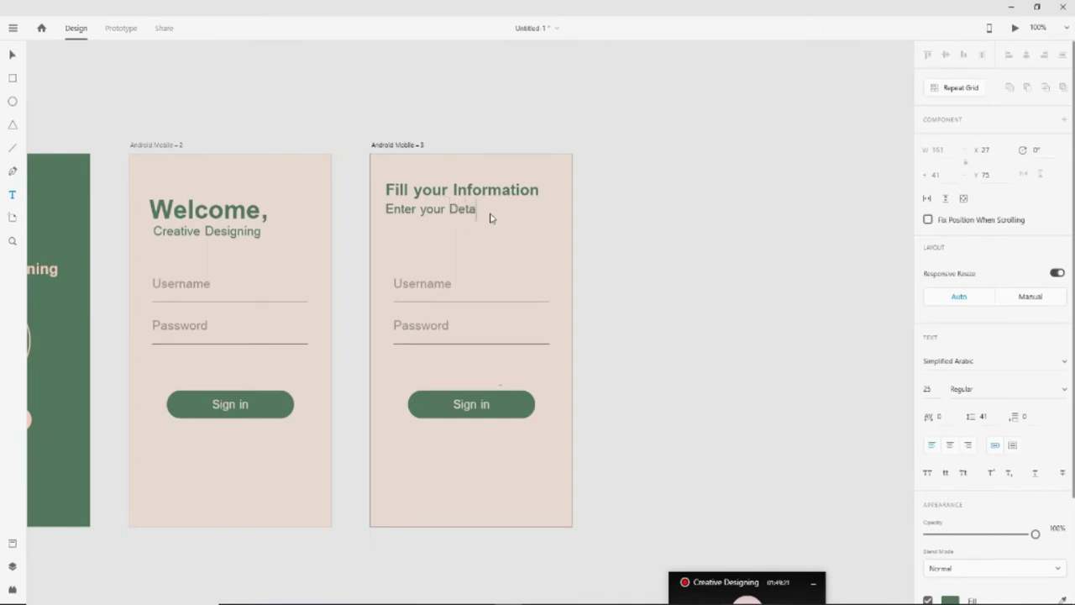
pyautogui.write('ils')
pyautogui.click(13, 55)
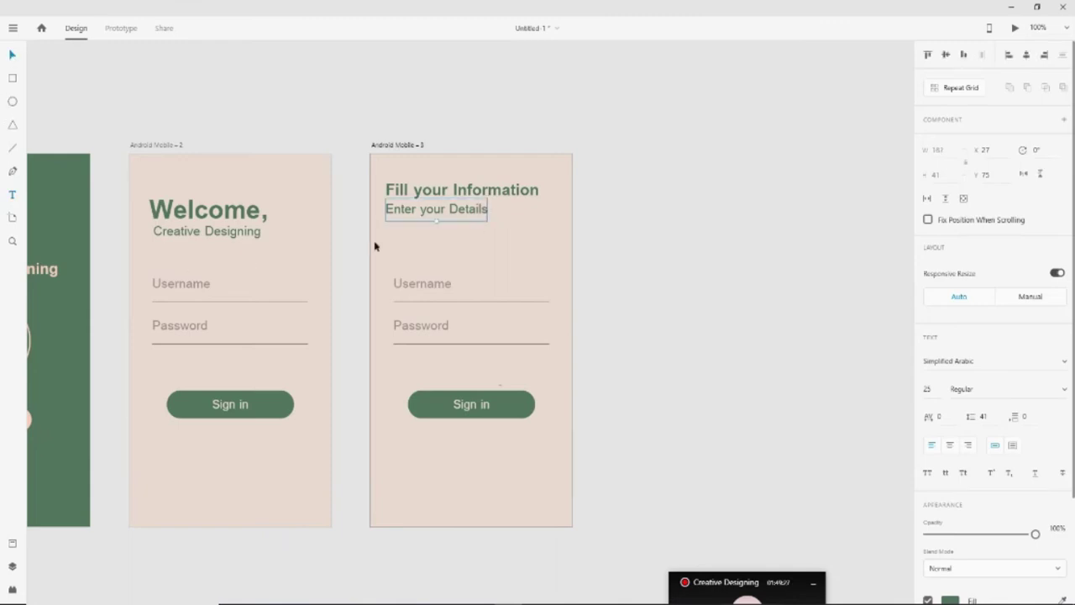
pyautogui.press('Down')
pyautogui.click(640, 320)
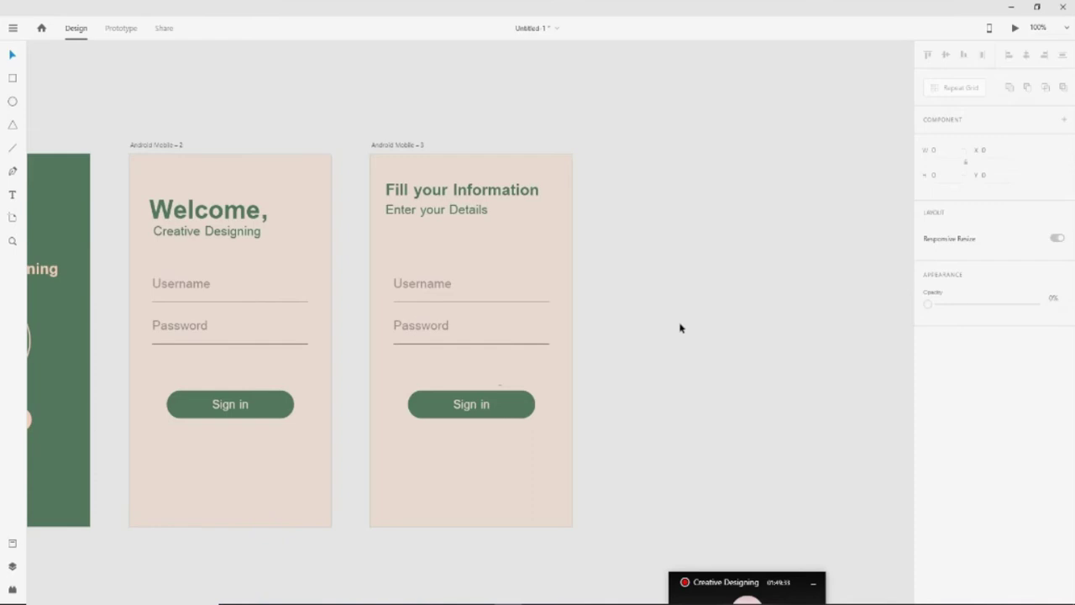
# Delete the Password label and rename the Username label to 'Enter Your Name'
pyautogui.click(422, 290)
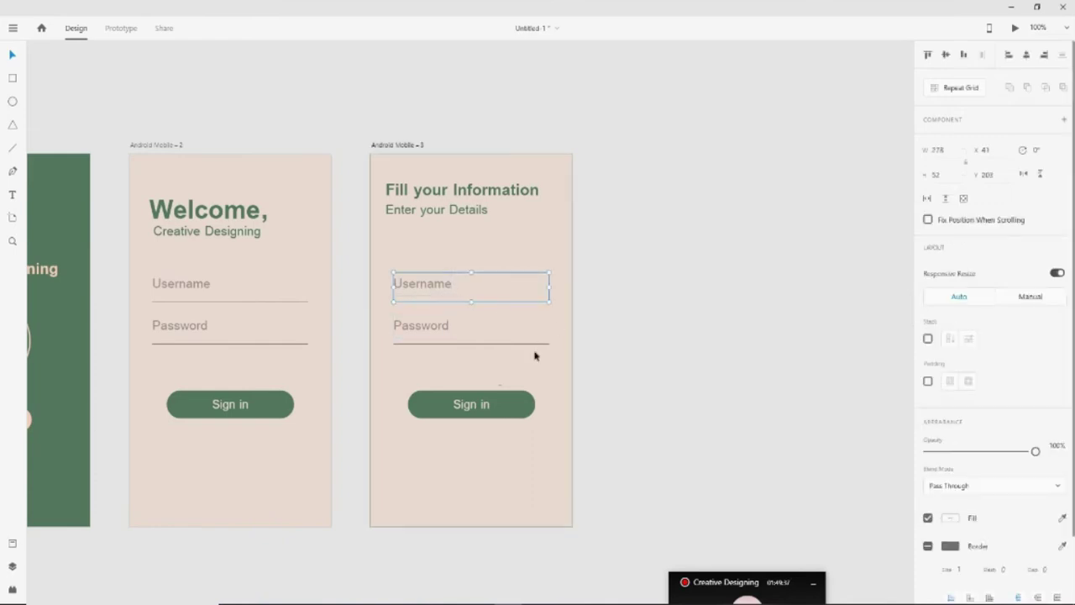
pyautogui.click(425, 333)
pyautogui.press('Delete')
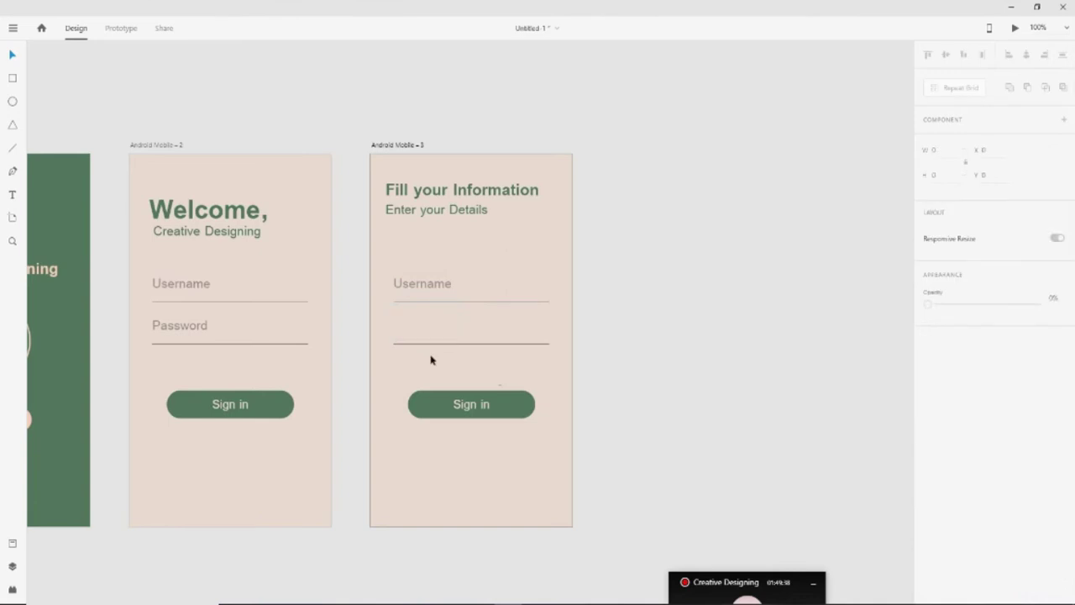
pyautogui.click(438, 294)
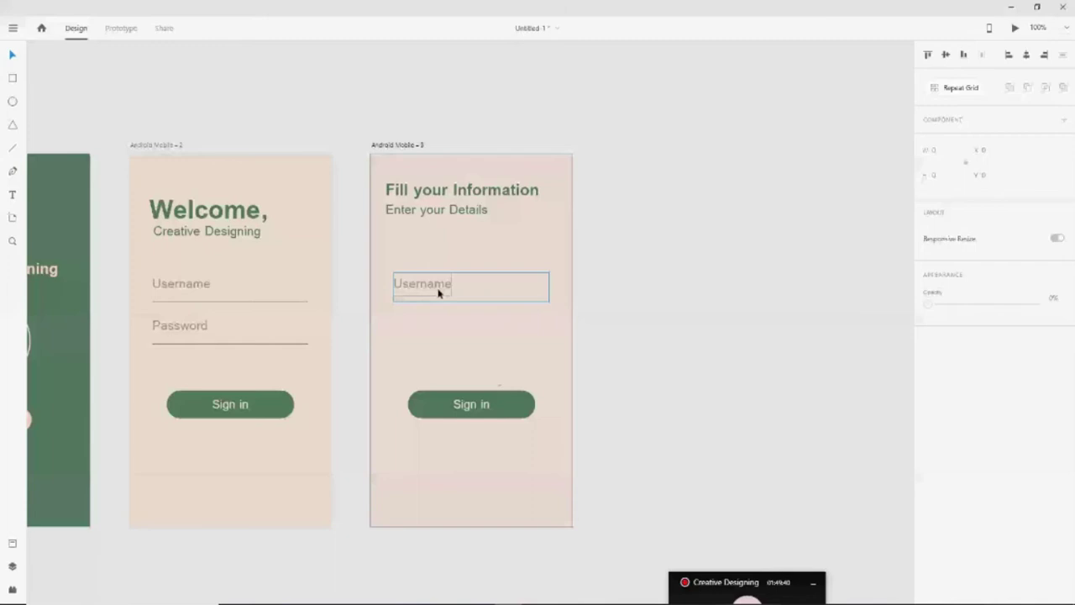
pyautogui.doubleClick(439, 293)
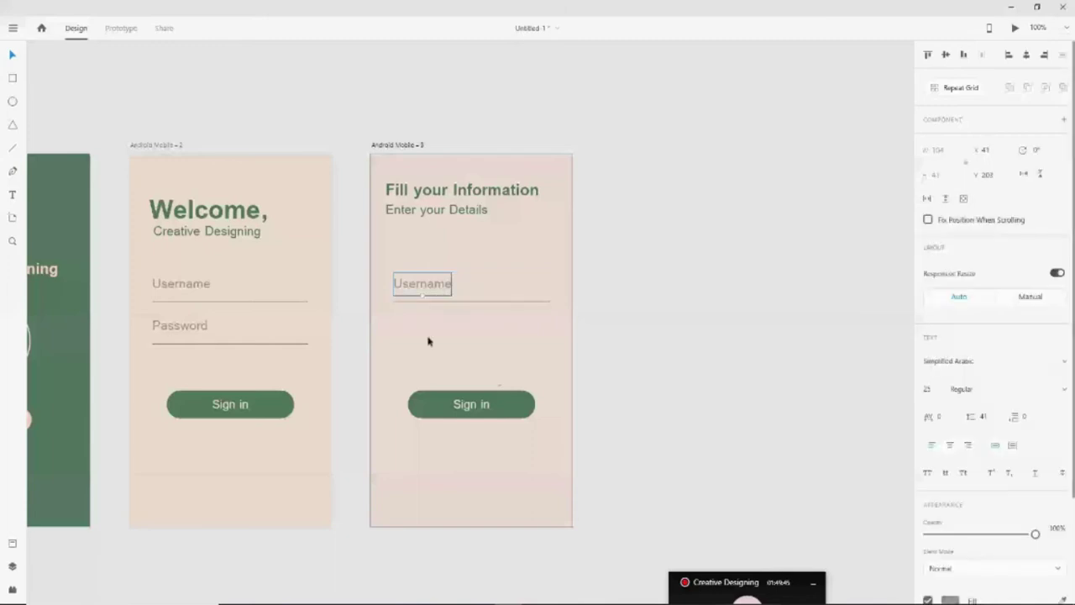
pyautogui.doubleClick(450, 290)
pyautogui.write('En')
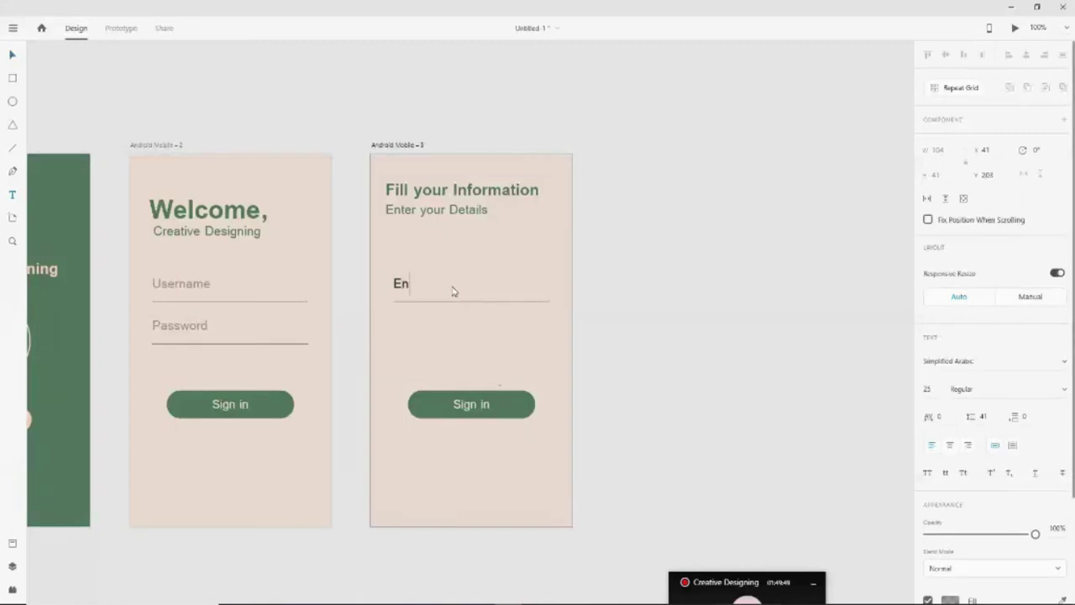
pyautogui.write('ter Your Name')
pyautogui.click(14, 55)
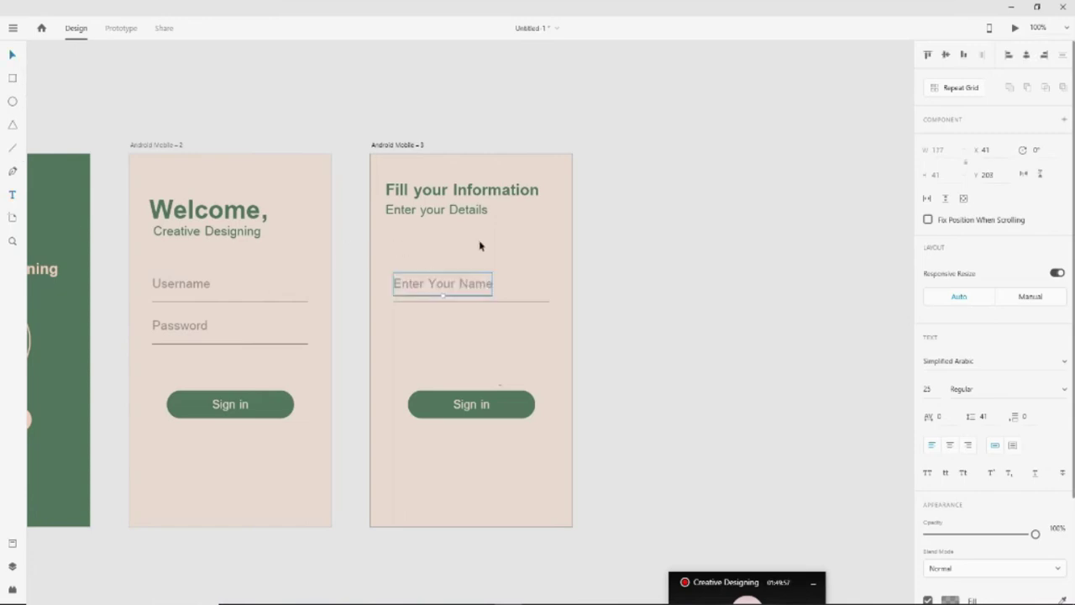
pyautogui.click(674, 363)
# Reposition the Enter Your Name label and its underline beneath the subtitle
pyautogui.click(420, 292)
pyautogui.keyDown('shift'); pyautogui.click(489, 302); pyautogui.keyUp('shift')
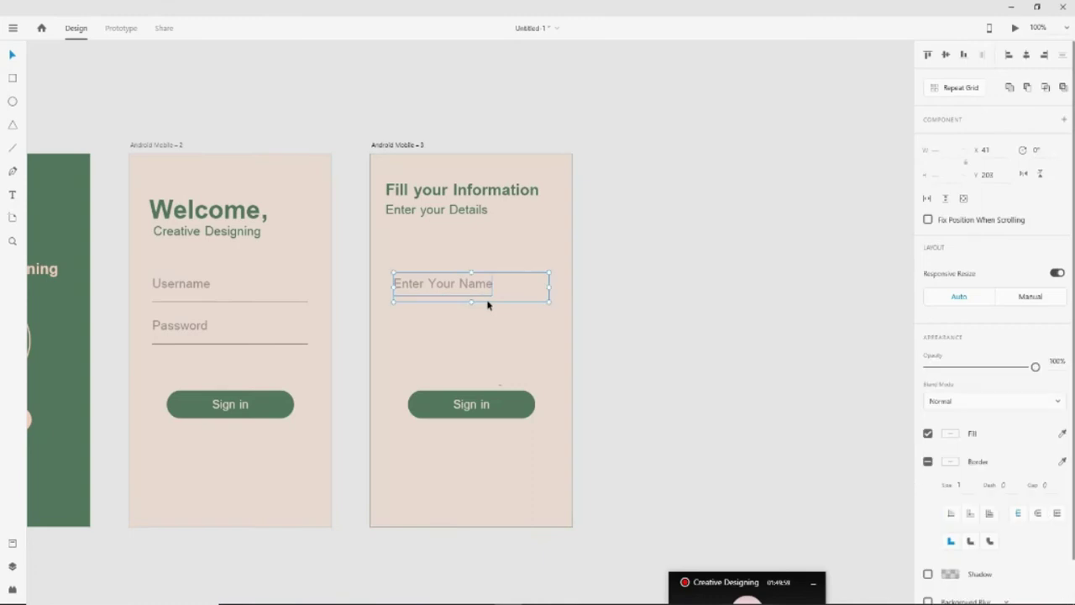
pyautogui.hotkey('shift', 'Up')
pyautogui.hotkey('shift', 'Up')
pyautogui.hotkey('shift', 'Up')
pyautogui.hotkey('shift', 'Up')
pyautogui.hotkey('shift', 'Up')
pyautogui.hotkey('shift', 'Up')
pyautogui.hotkey('shift', 'Up')
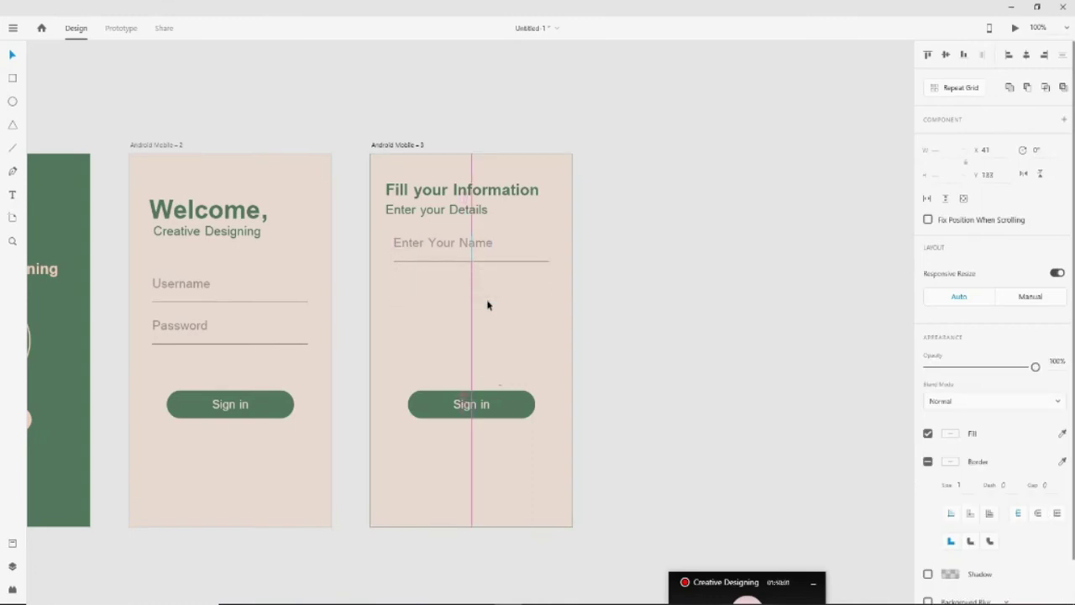
pyautogui.hotkey('shift', 'Down')
pyautogui.hotkey('shift', 'Down')
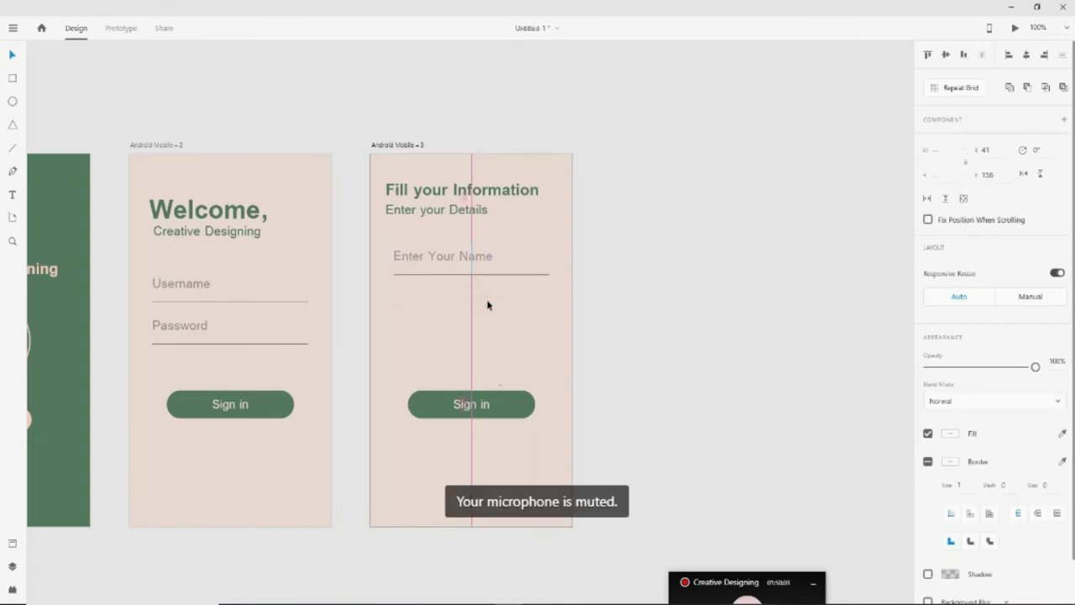
pyautogui.click(667, 334)
pyautogui.click(490, 265)
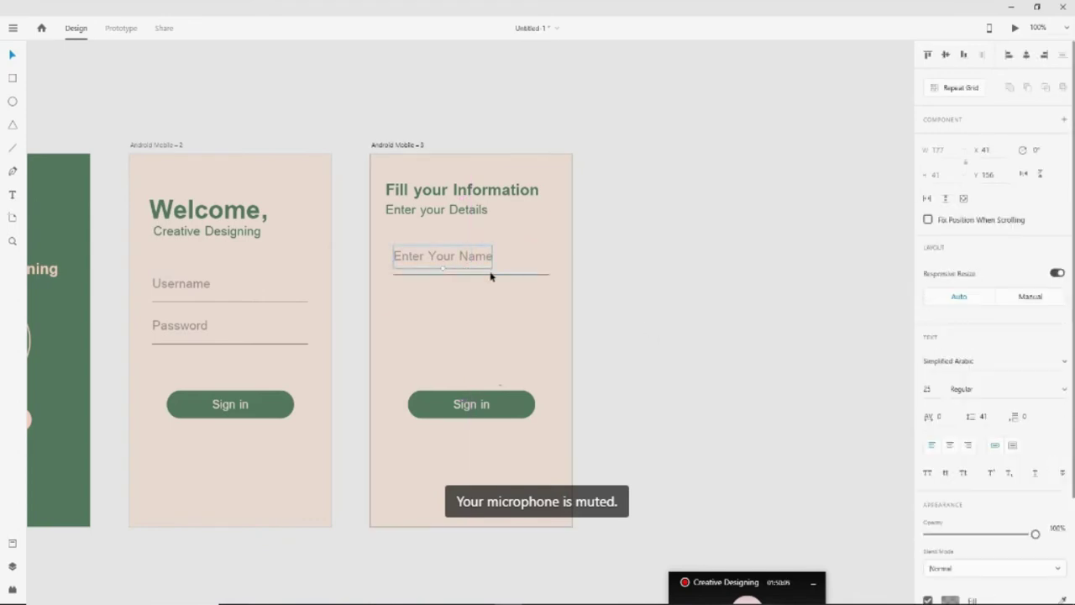
# Shift the Fill your Information title right to line up with the subtitle
pyautogui.click(399, 192)
pyautogui.moveTo(400, 192); pyautogui.dragTo(411, 216)
pyautogui.click(404, 216)
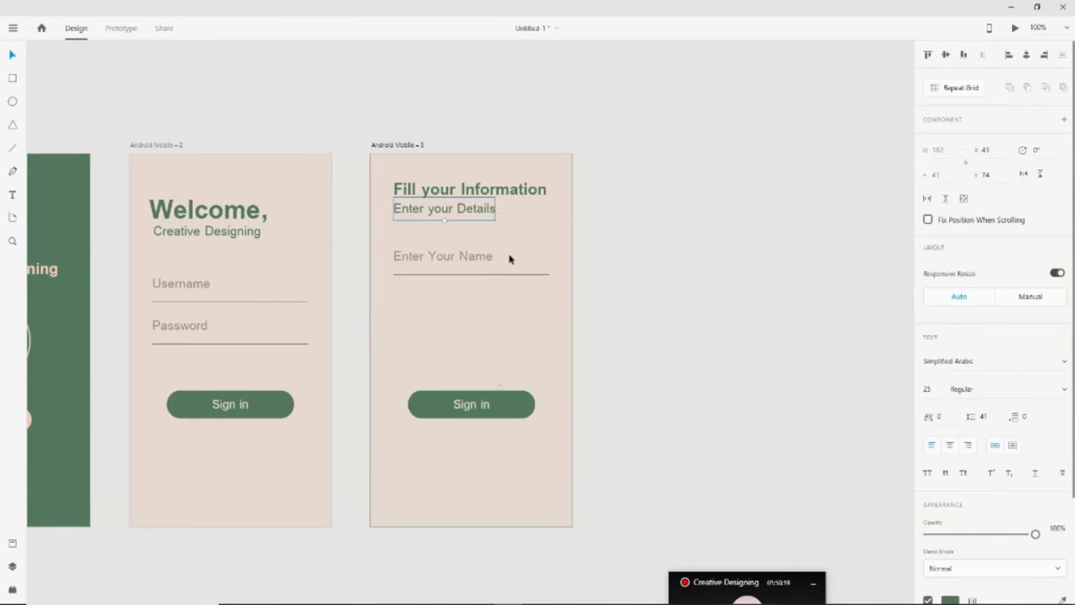
pyautogui.click(670, 372)
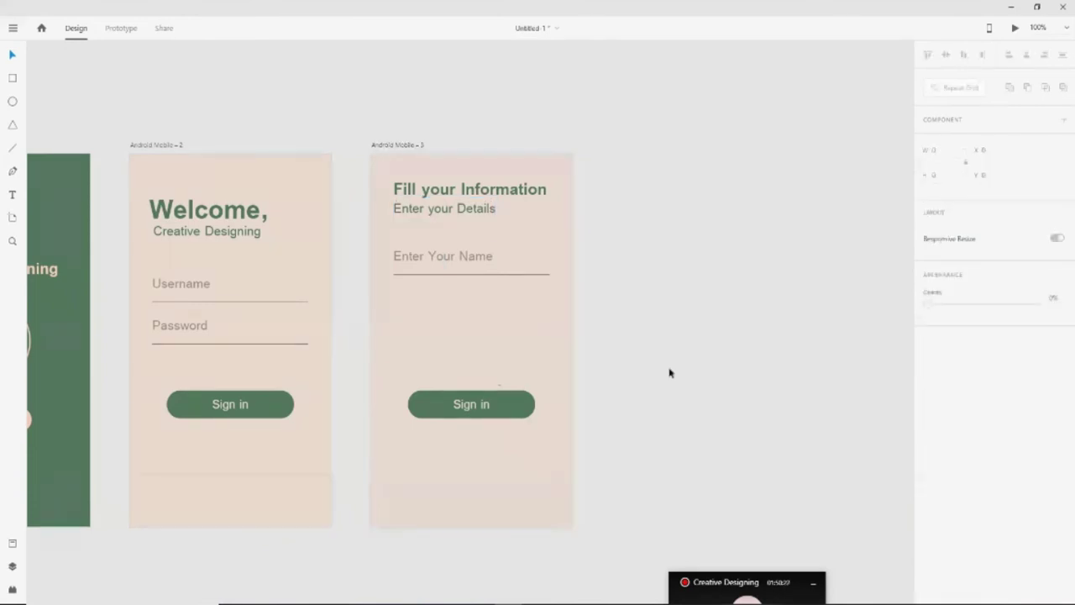
pyautogui.click(428, 262)
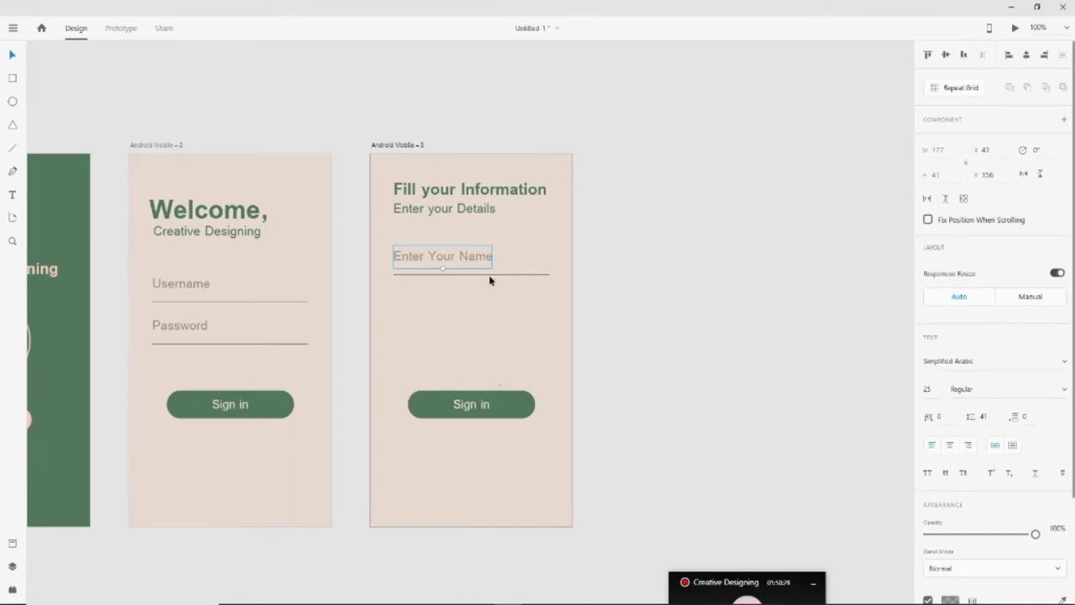
# Remove the name underline, set the Enter Your Name label to font size 20 and raise it
pyautogui.click(540, 275)
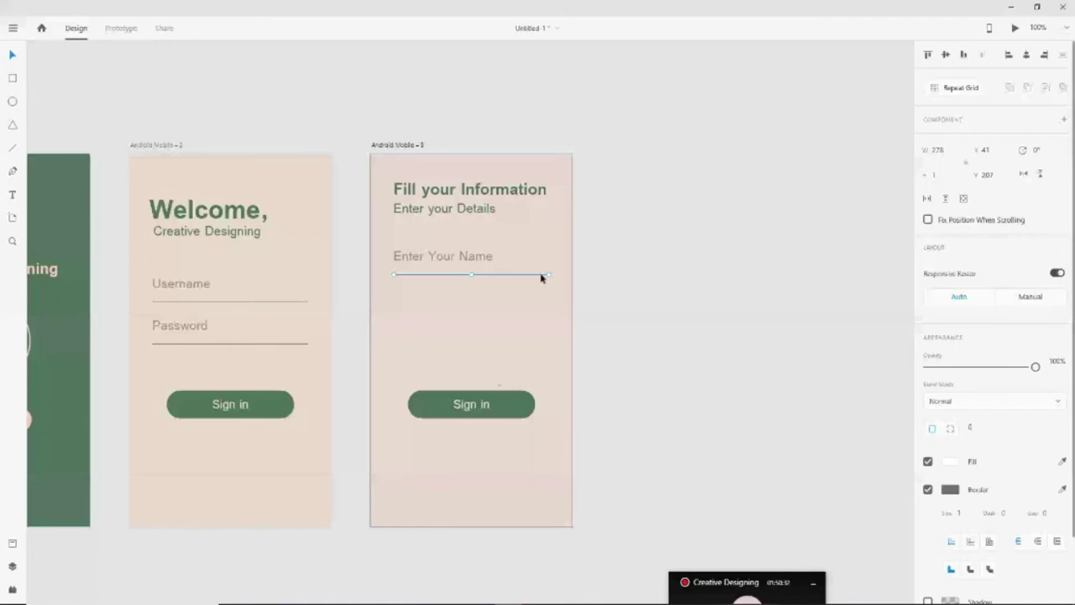
pyautogui.hotkey('ctrl', 'z')
pyautogui.press('Escape')
pyautogui.click(931, 389)
pyautogui.write('20')
pyautogui.press('Return')
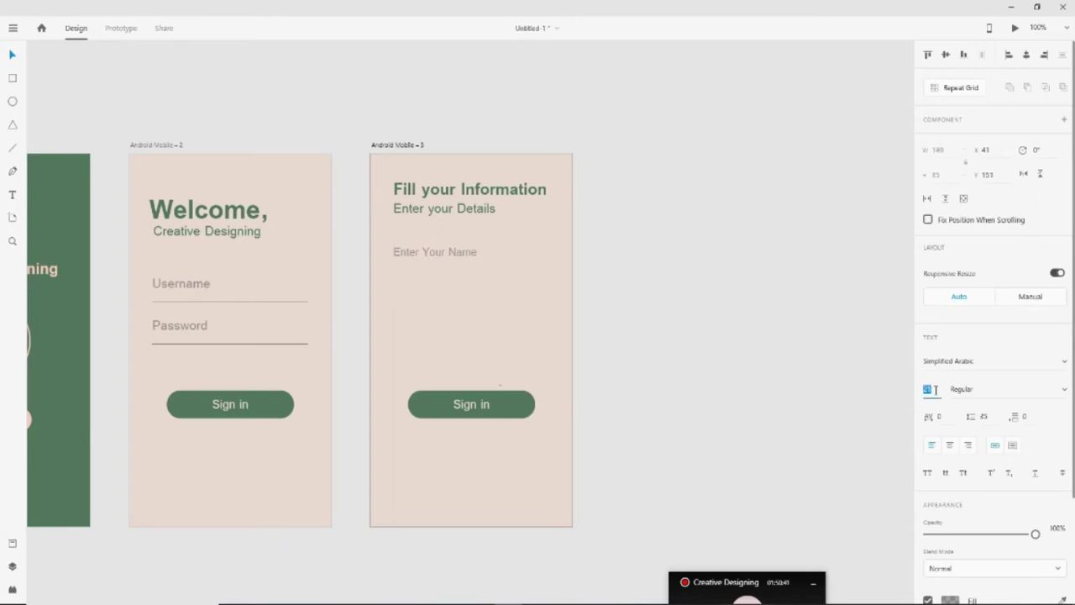
pyautogui.click(742, 345)
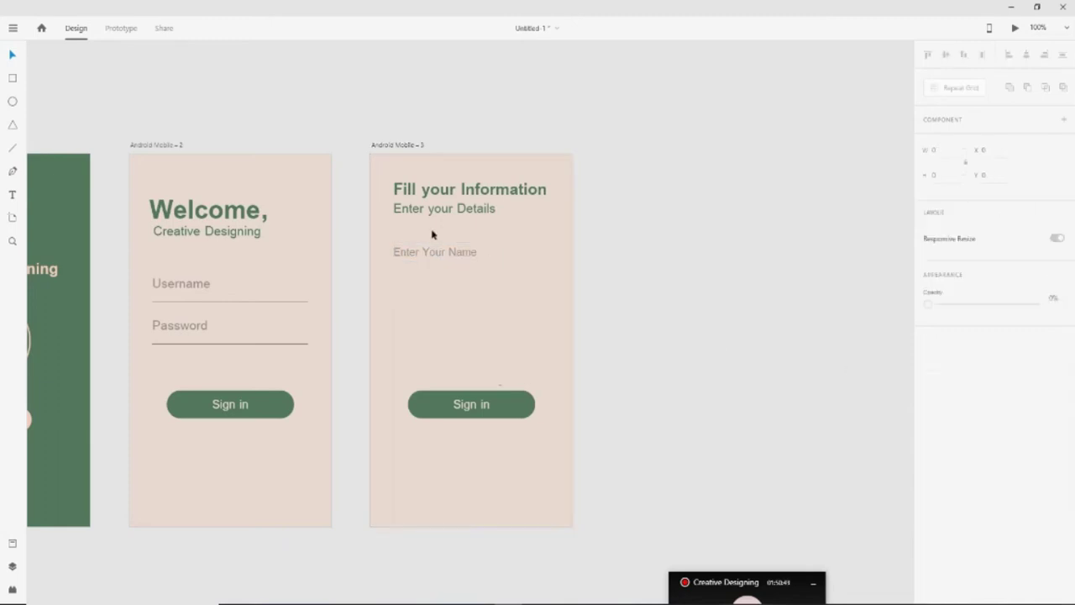
pyautogui.click(452, 253)
pyautogui.press('Up')
pyautogui.press('Up')
pyautogui.press('Up')
pyautogui.press('Up')
pyautogui.press('Up')
pyautogui.press('Up')
pyautogui.press('Up')
pyautogui.press('Up')
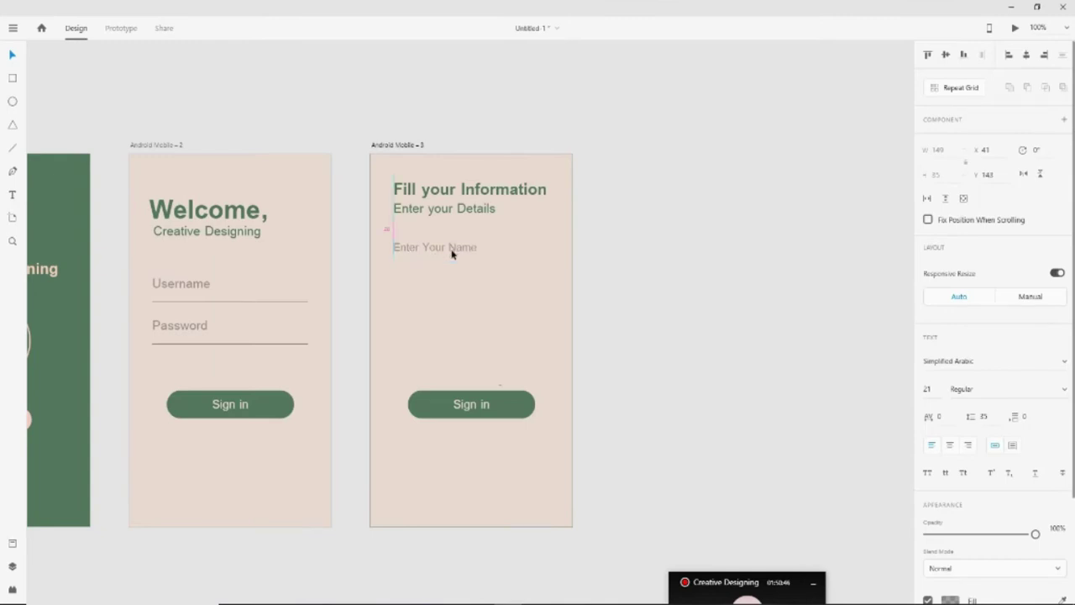
pyautogui.hotkey('shift', 'Up')
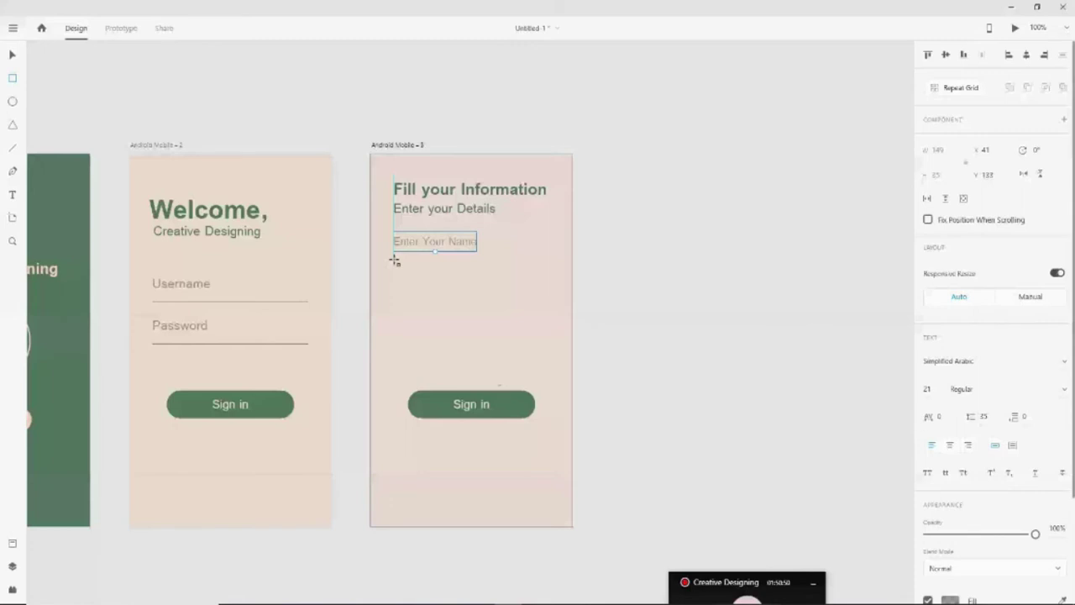
# Draw a rectangle below the label as the name input, rounding its corners and making it taller
pyautogui.moveTo(394, 260); pyautogui.dragTo(543, 279)
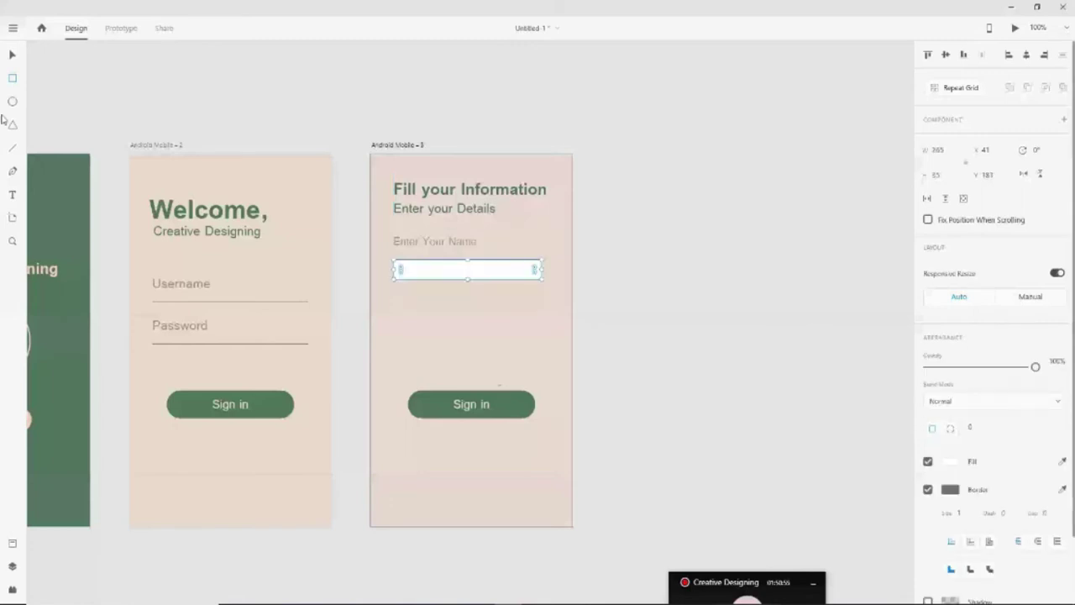
pyautogui.press('v')
pyautogui.moveTo(401, 275); pyautogui.dragTo(415, 275)
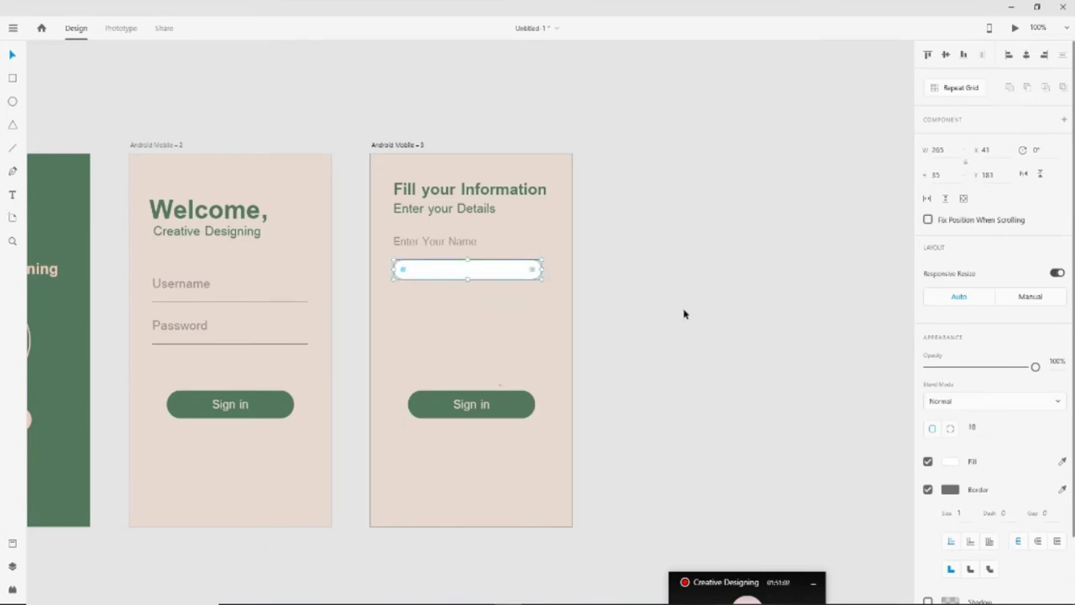
pyautogui.moveTo(467, 279); pyautogui.dragTo(467, 284)
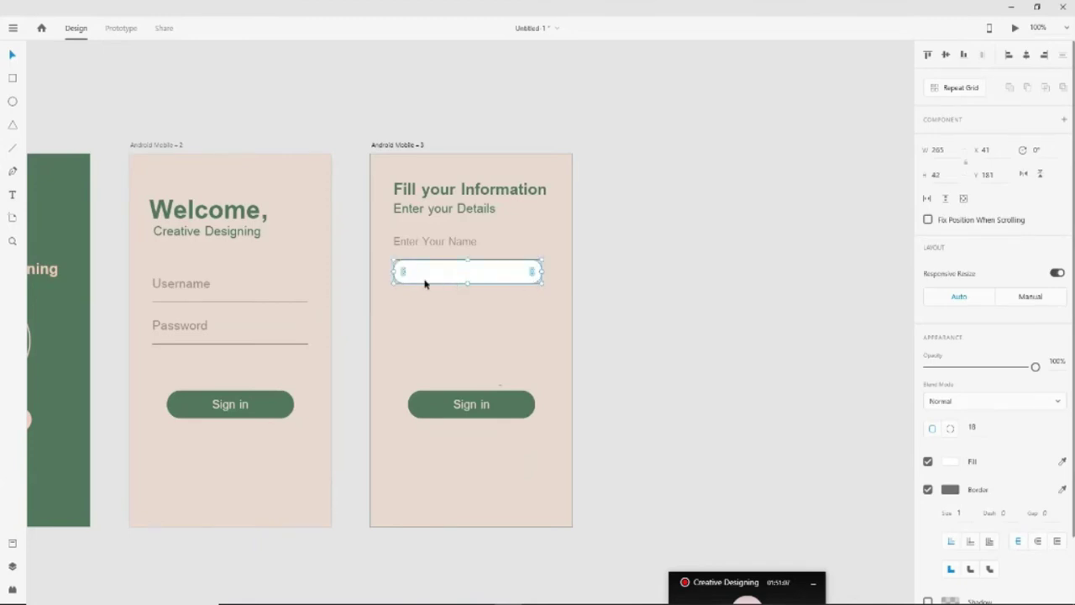
pyautogui.moveTo(403, 271); pyautogui.dragTo(412, 278)
pyautogui.click(618, 290)
# Remove the input box's border and give it a peach fill
pyautogui.click(521, 274)
pyautogui.click(929, 489)
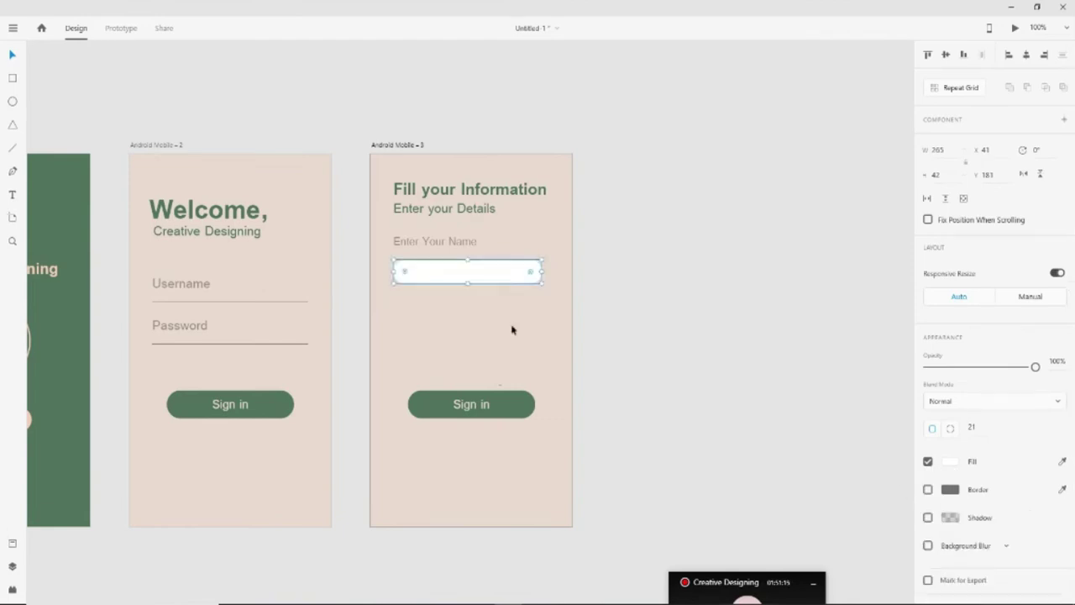
pyautogui.click(950, 462)
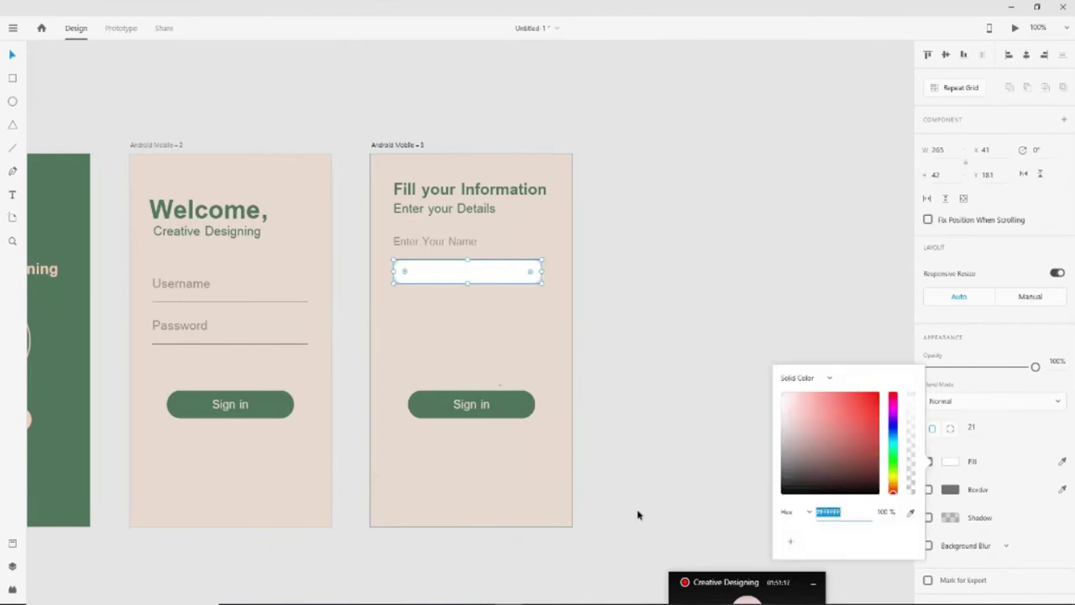
pyautogui.click(893, 487)
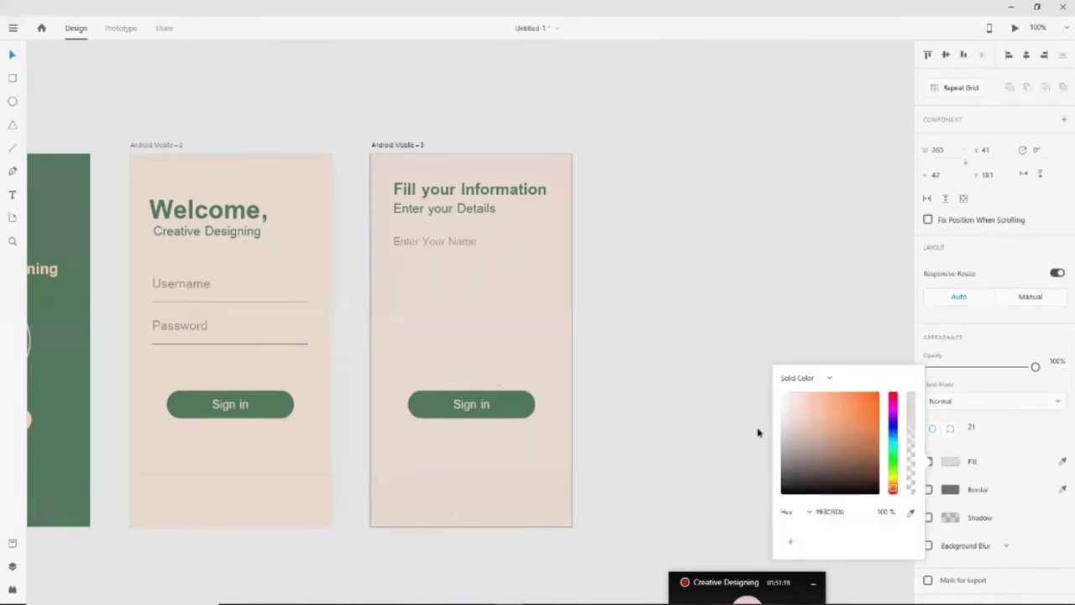
pyautogui.click(790, 405)
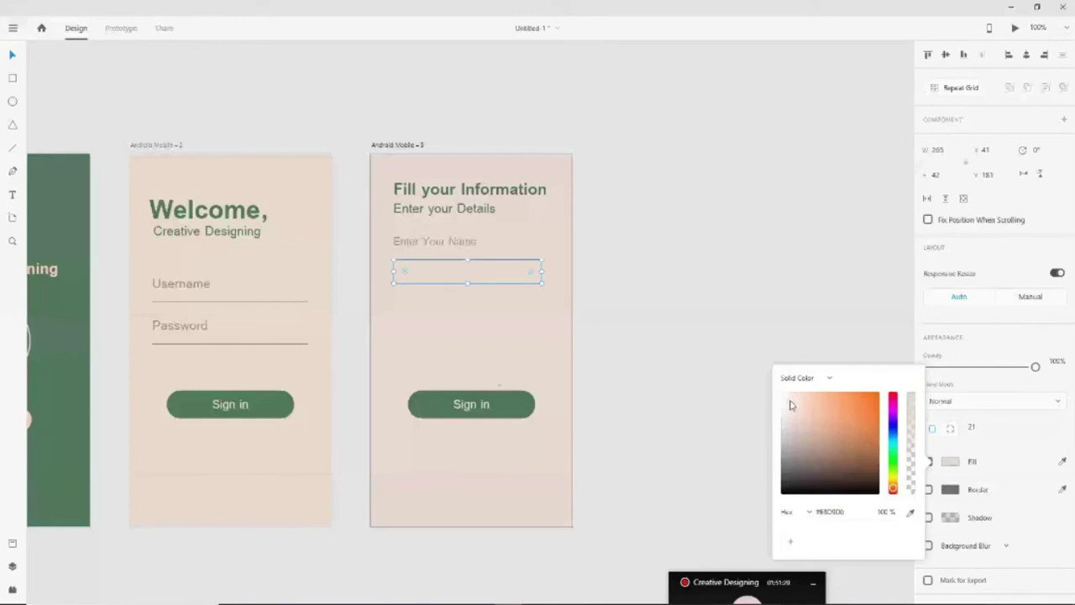
pyautogui.moveTo(791, 404); pyautogui.dragTo(799, 408)
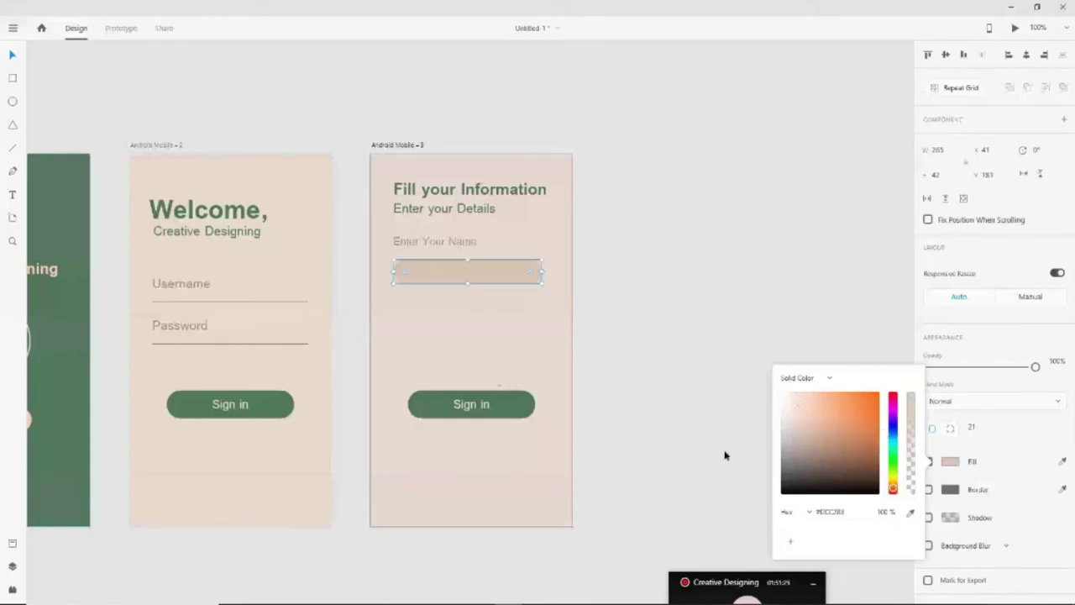
pyautogui.click(462, 276)
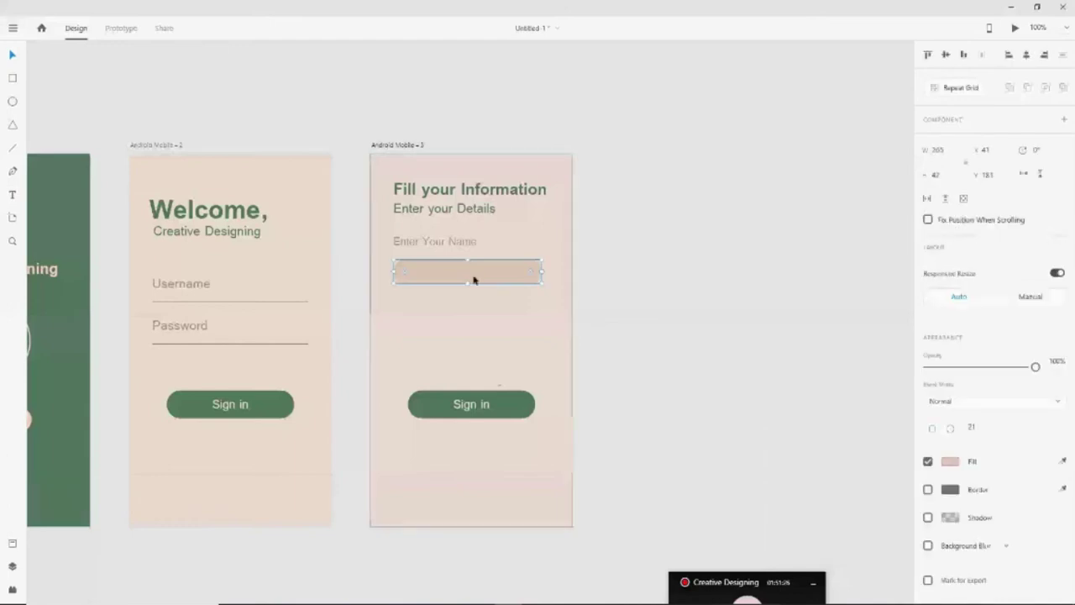
# Add a text object inside the name box holding a sample first name
pyautogui.press('t')
pyautogui.click(454, 281)
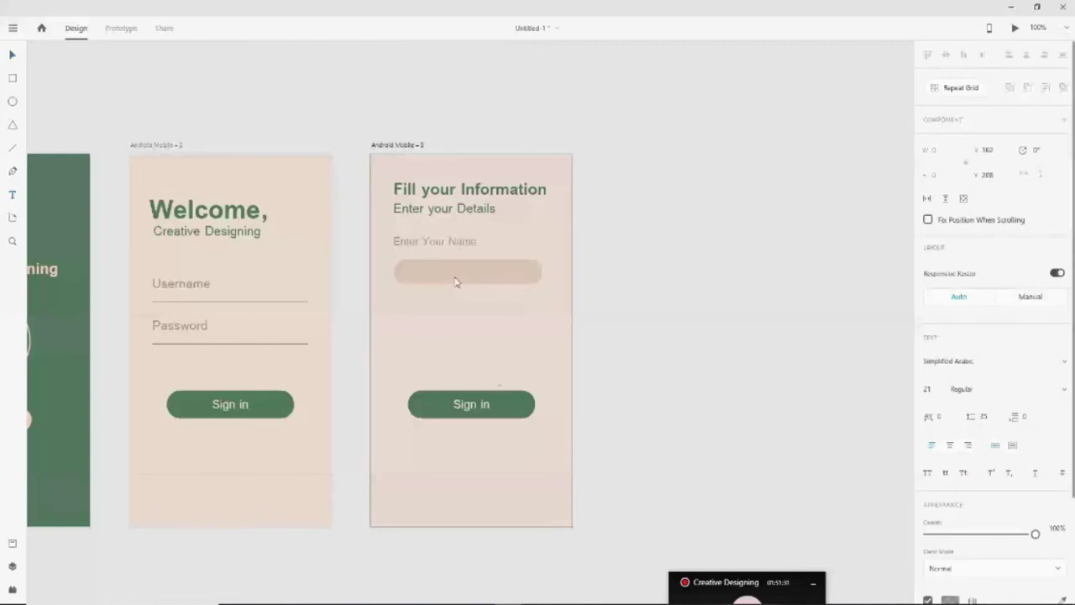
pyautogui.press('Escape')
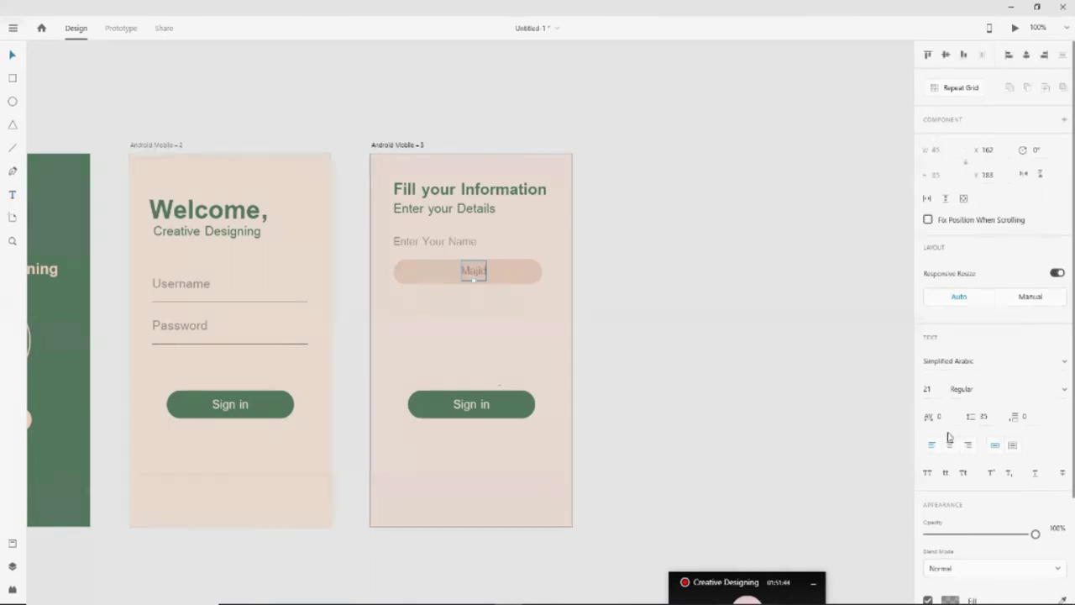
# Set the name text fill to 85% opacity and move it left within the box
pyautogui.scroll(-3, 949, 436)
pyautogui.click(950, 470)
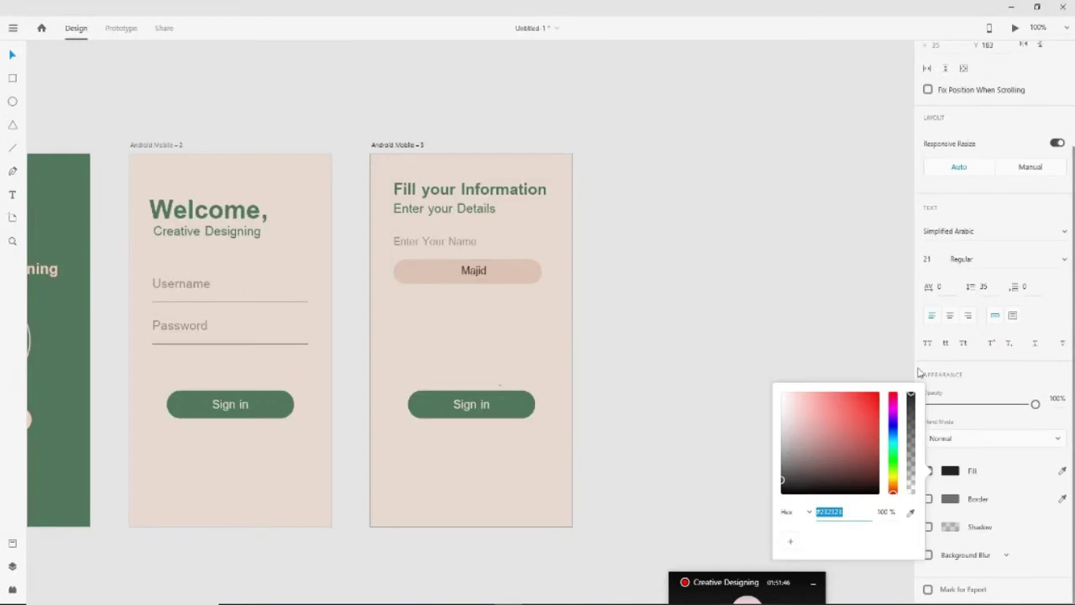
pyautogui.moveTo(911, 393); pyautogui.dragTo(910, 407)
pyautogui.moveTo(478, 276); pyautogui.dragTo(422, 278)
pyautogui.click(585, 372)
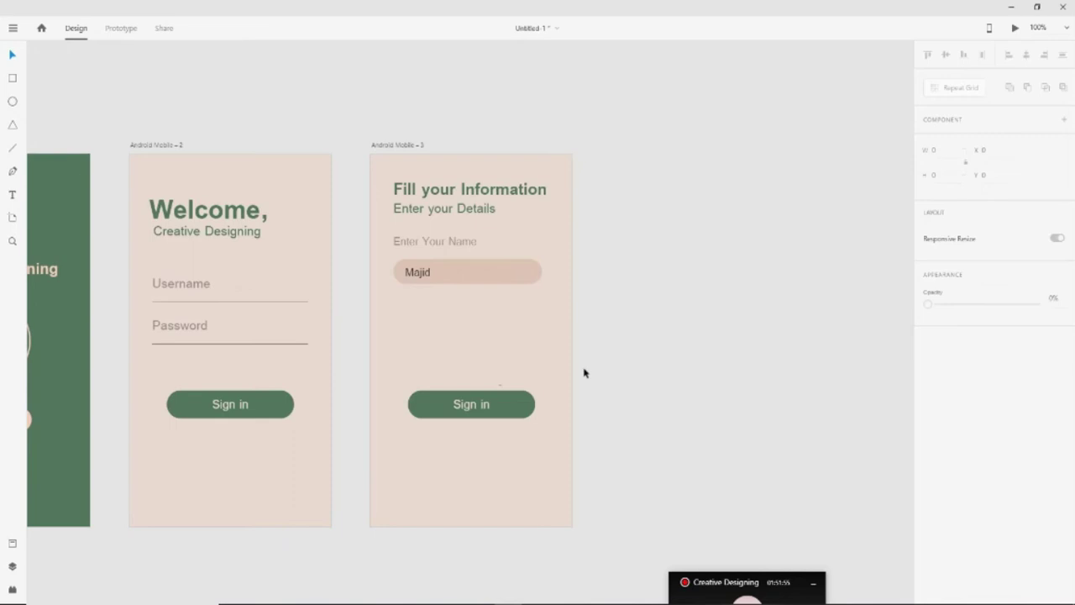
# Append a sample surname to the name text and correct its capitalisation
pyautogui.click(418, 272)
pyautogui.click(12, 197)
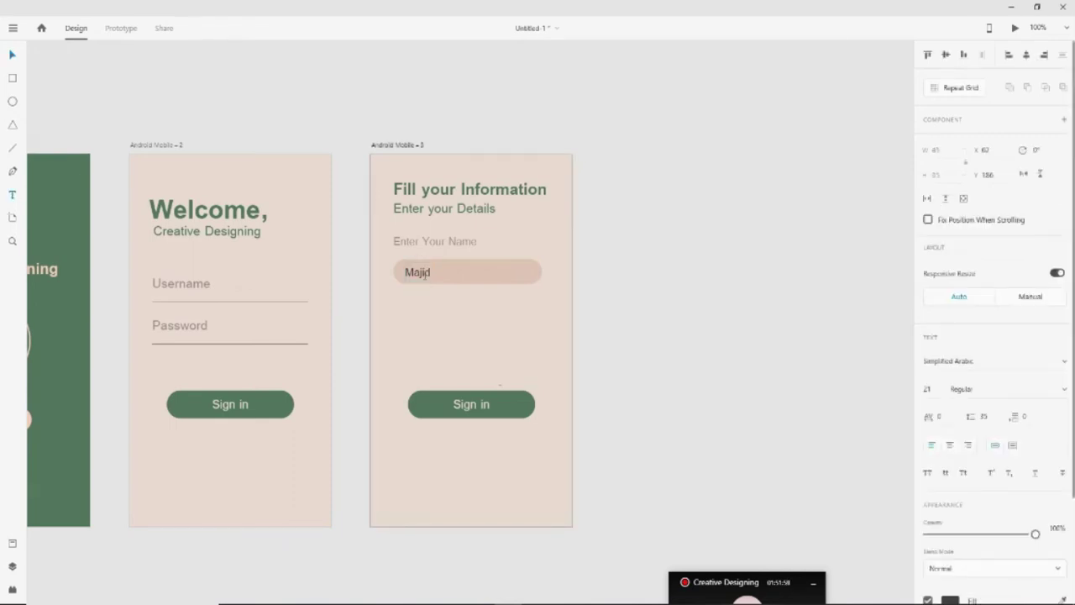
pyautogui.click(425, 274)
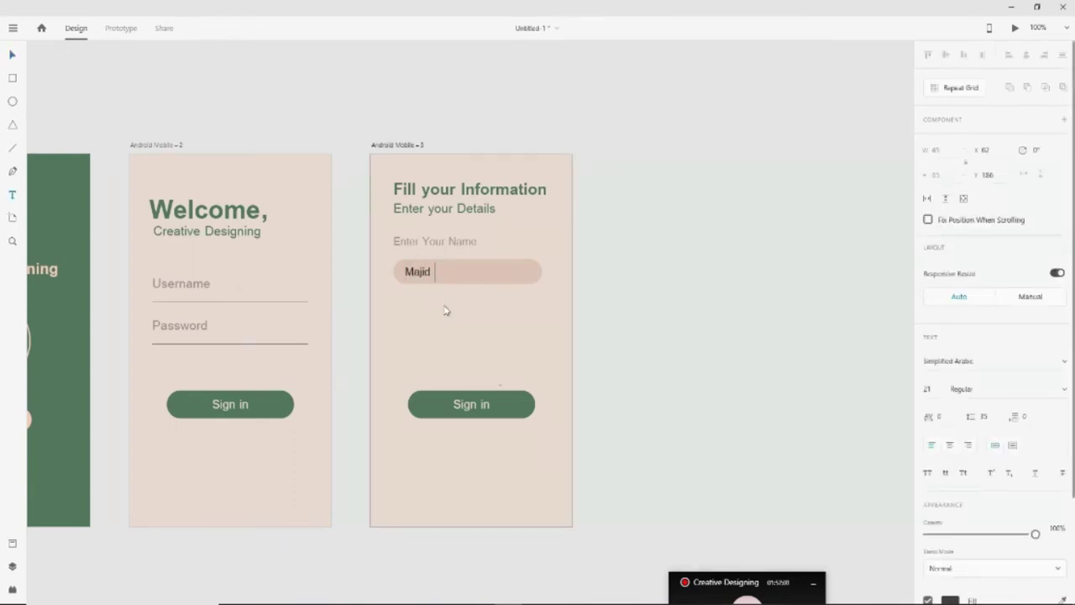
pyautogui.press('Left')
pyautogui.press('Left')
pyautogui.press('Left')
pyautogui.press('Left')
pyautogui.press('BackSpace')
pyautogui.write('a')
pyautogui.click(21, 53)
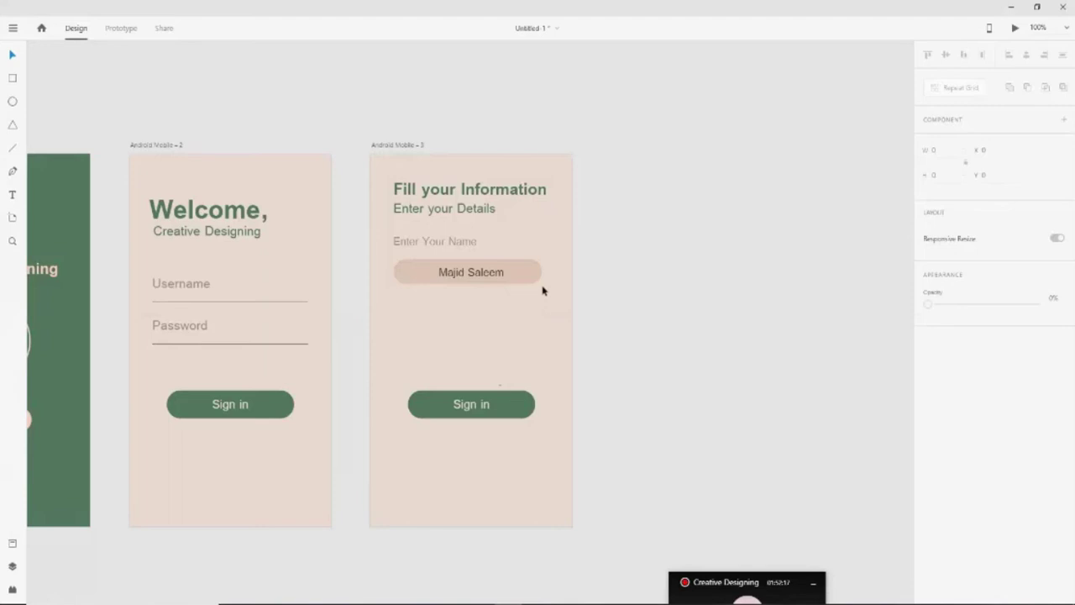
pyautogui.click(484, 281)
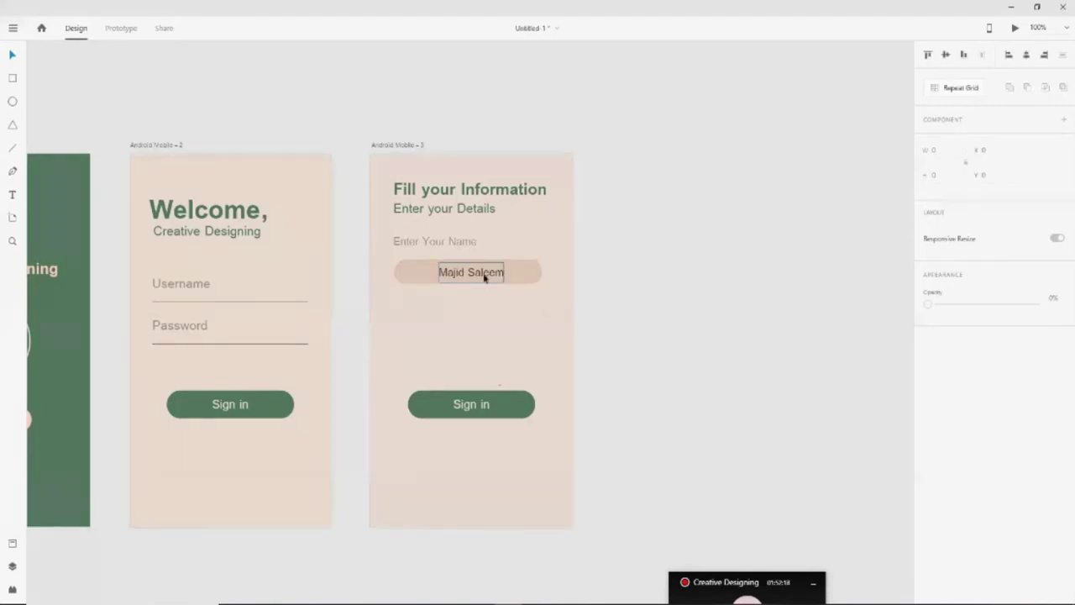
# Fine-tune the sample name text's position inside the input box
pyautogui.hotkey('shift', 'Left')
pyautogui.hotkey('shift', 'Left')
pyautogui.hotkey('shift', 'Left')
pyautogui.hotkey('shift', 'Left')
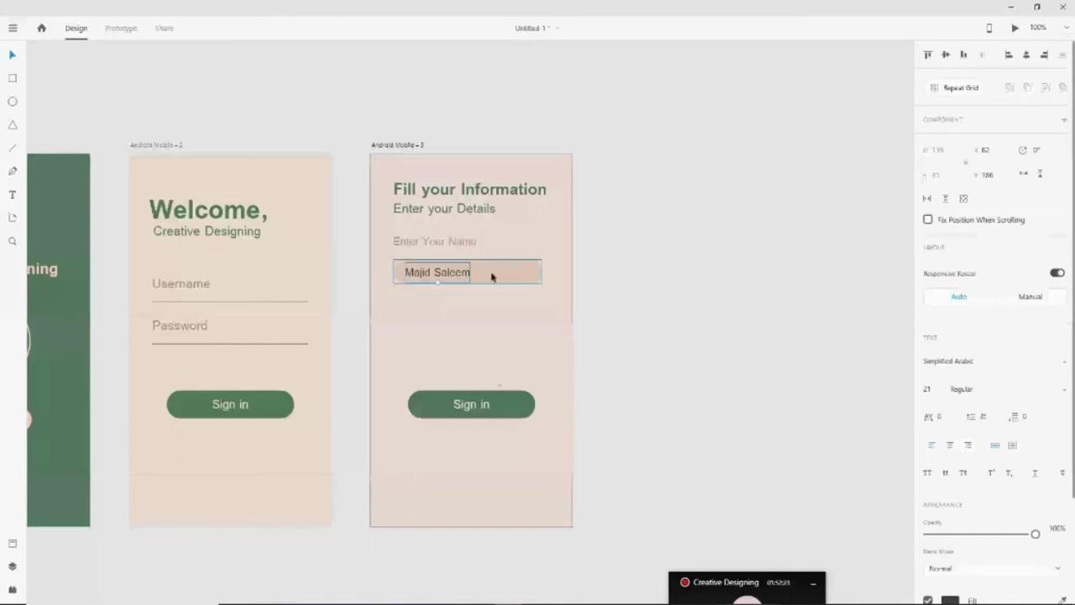
pyautogui.click(491, 277)
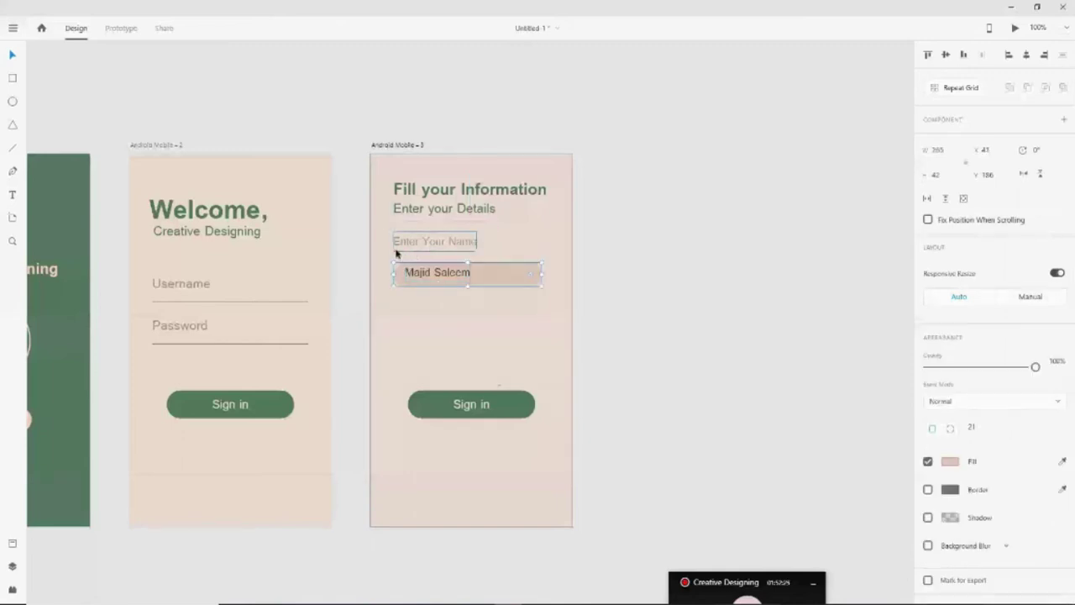
pyautogui.click(450, 278)
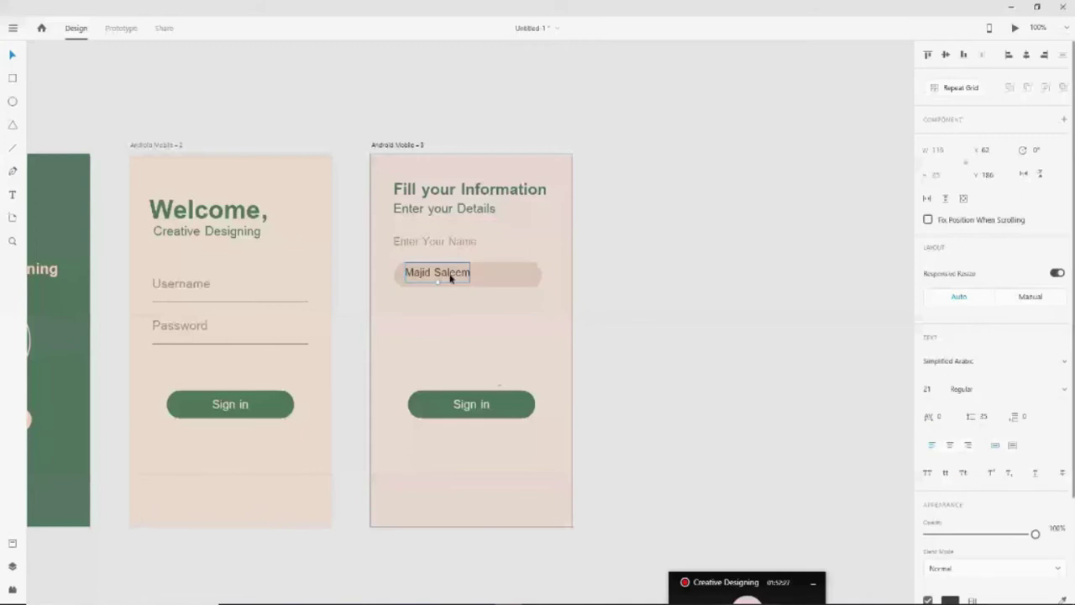
pyautogui.moveTo(450, 278); pyautogui.dragTo(451, 280)
pyautogui.press('Right')
pyautogui.click(595, 301)
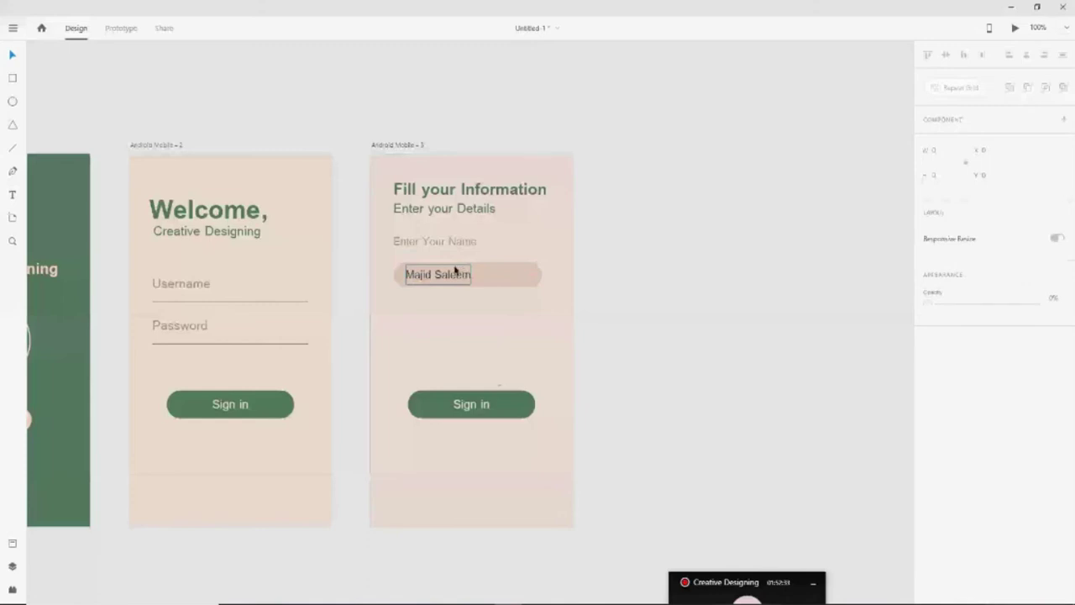
# Raise the name label and input box slightly, then make them a repeat grid
pyautogui.click(411, 274)
pyautogui.press('Up')
pyautogui.press('Up')
pyautogui.press('Up')
pyautogui.press('Up')
pyautogui.press('Up')
pyautogui.press('Up')
pyautogui.press('Up')
pyautogui.press('Up')
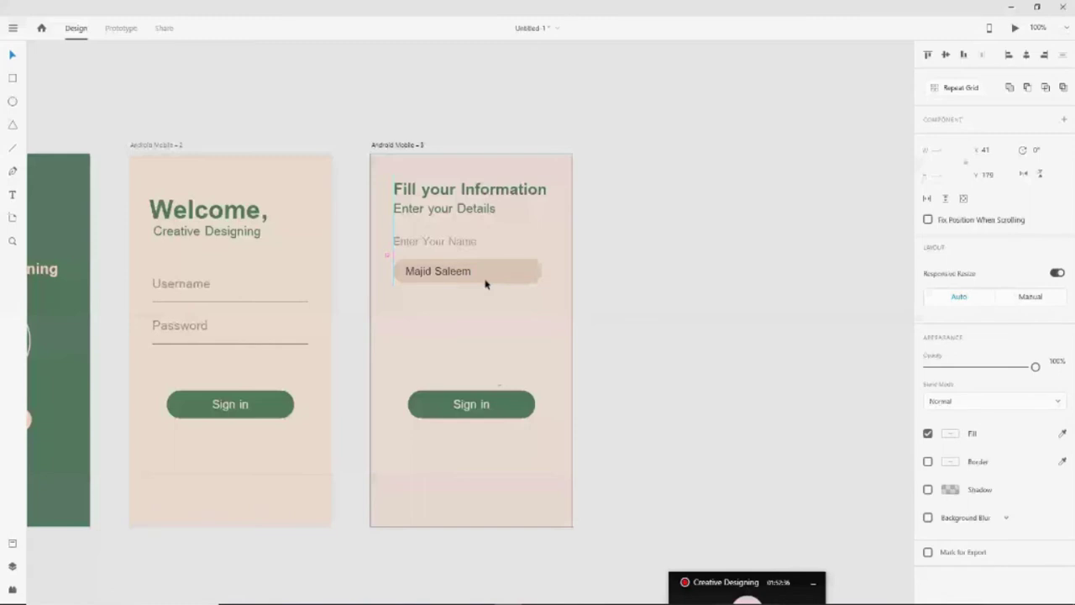
pyautogui.moveTo(486, 284); pyautogui.dragTo(485, 279)
pyautogui.click(703, 286)
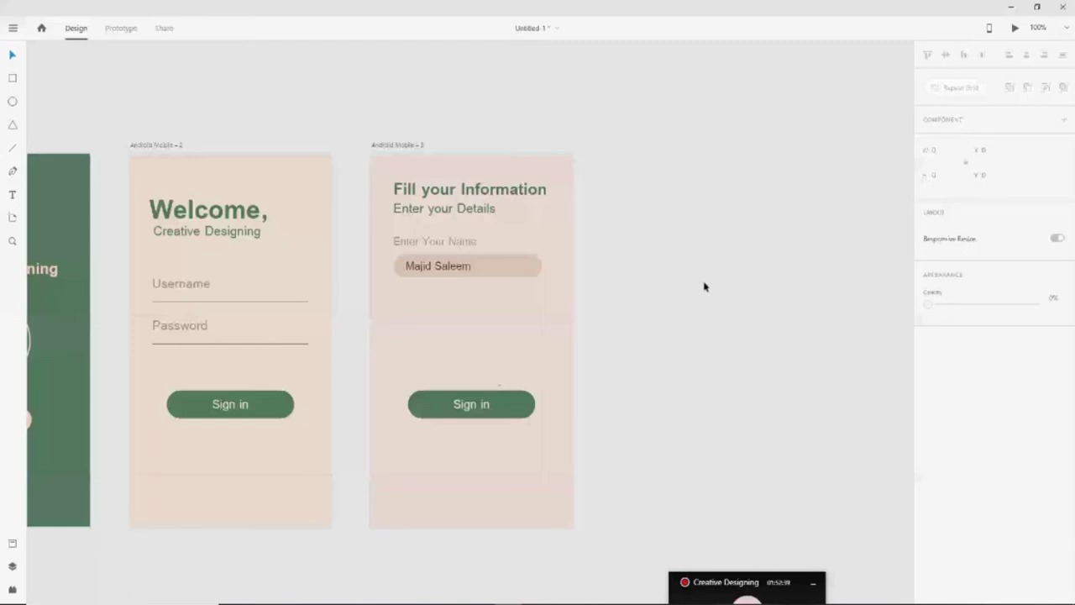
pyautogui.click(456, 278)
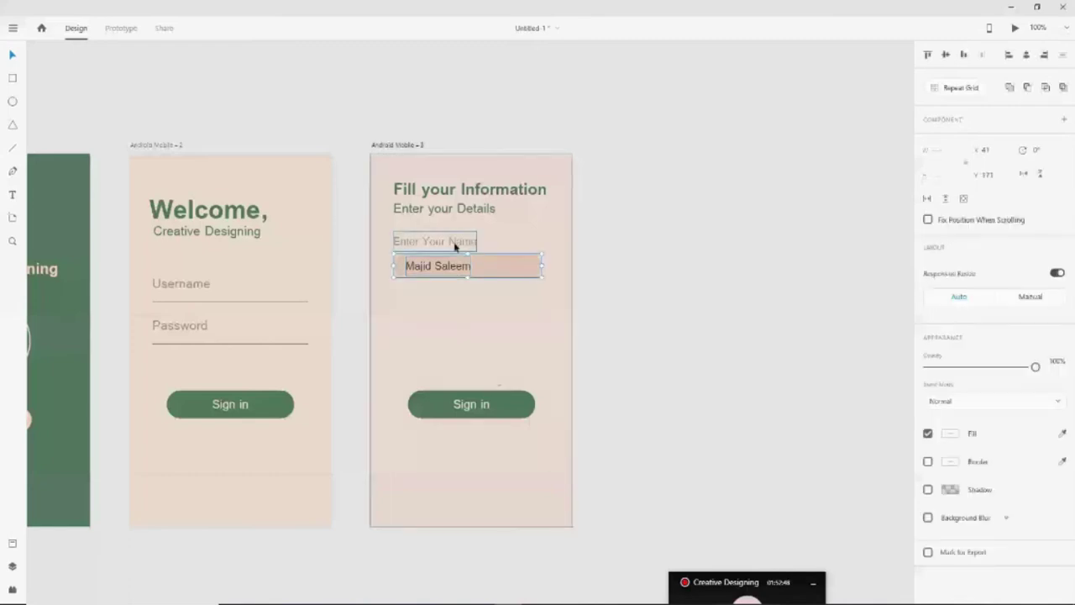
pyautogui.keyDown('shift'); pyautogui.click(454, 245); pyautogui.keyUp('shift')
pyautogui.hotkey('ctrl', 'r')
# Extend the repeat grid to four name fields and drag the Sign in button below them
pyautogui.moveTo(468, 278); pyautogui.dragTo(458, 460)
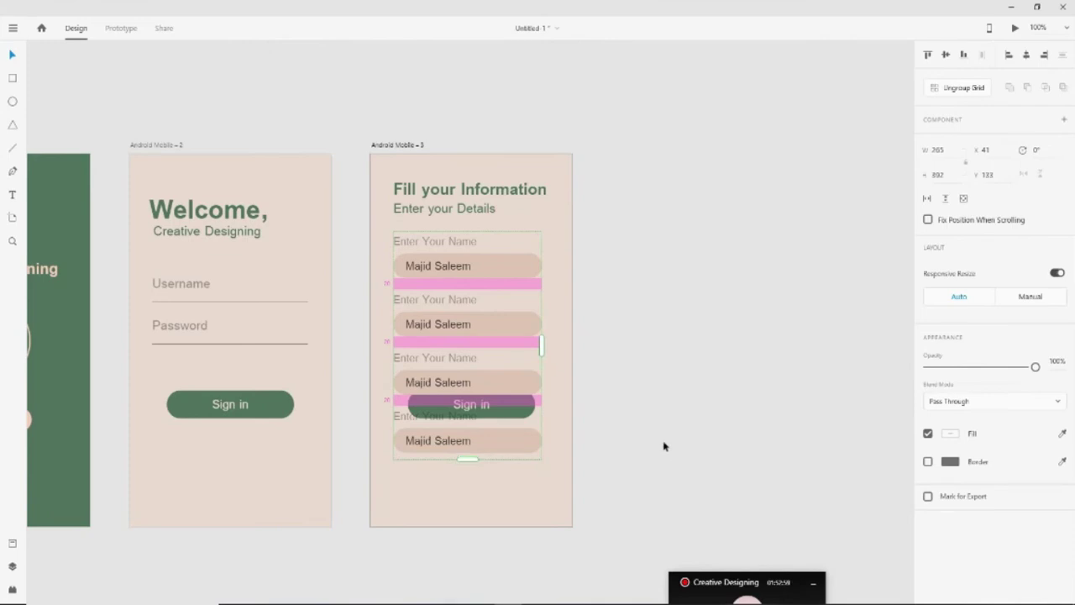
pyautogui.moveTo(506, 410); pyautogui.dragTo(508, 504)
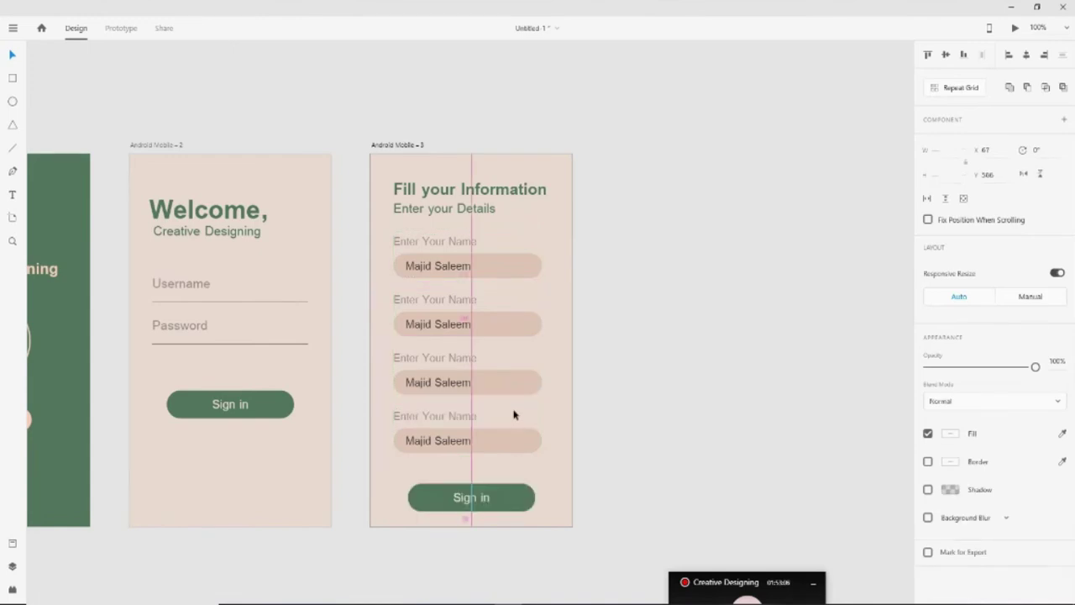
pyautogui.click(514, 415)
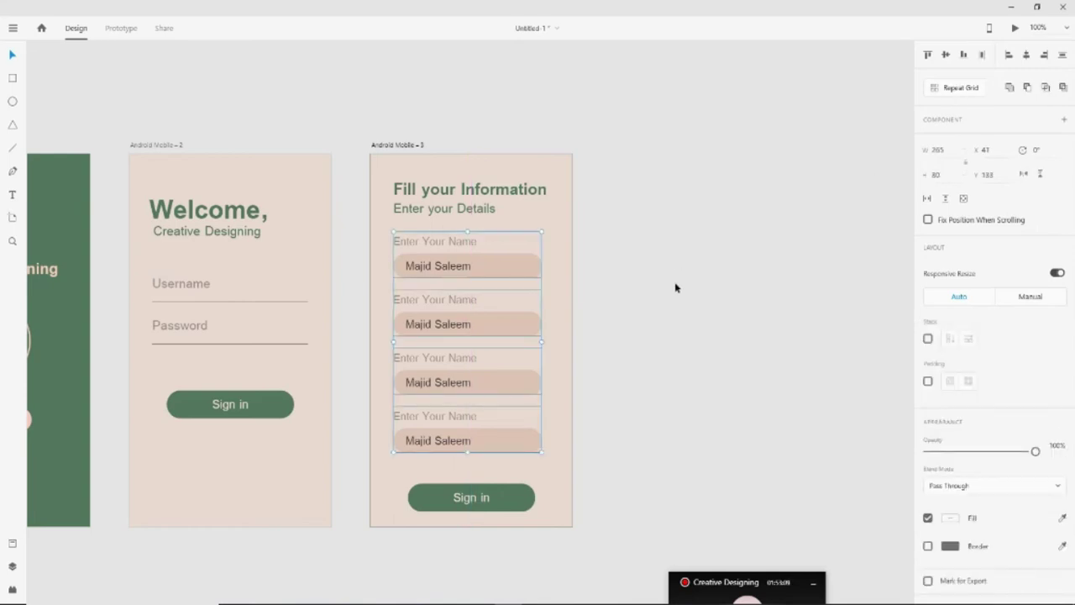
# Relabel the second field 'email' and enter a sample e-mail address, trimming extra digits
pyautogui.doubleClick(476, 299)
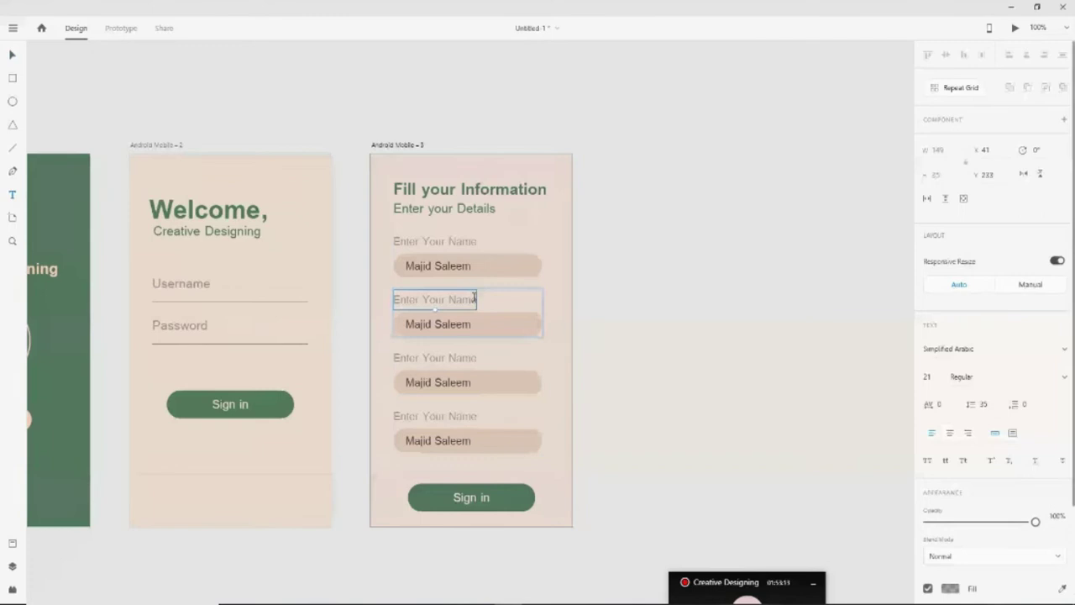
pyautogui.doubleClick(476, 299)
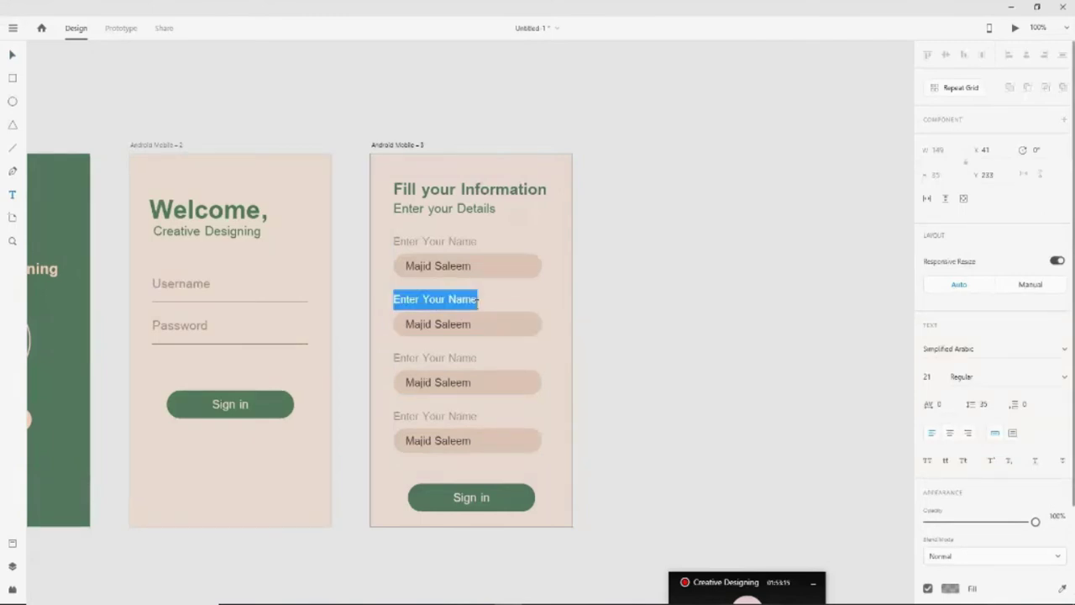
pyautogui.write('email')
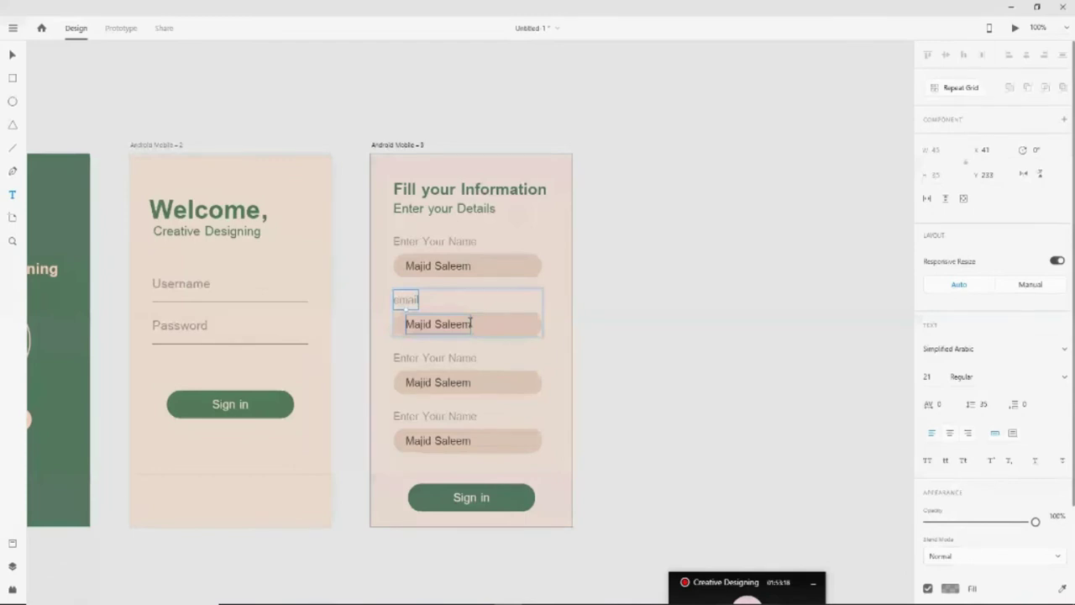
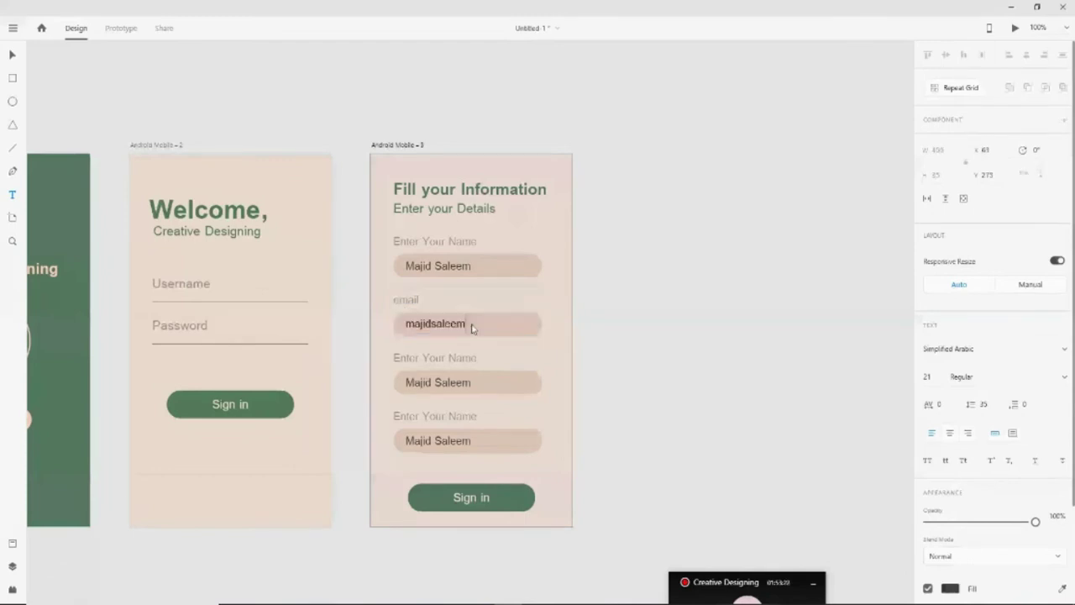
pyautogui.press('Left')
pyautogui.press('Left')
pyautogui.press('Left')
pyautogui.press('Left')
pyautogui.press('Left')
pyautogui.press('Left')
pyautogui.press('Left')
pyautogui.press('Left')
pyautogui.press('Left')
pyautogui.press('Left')
pyautogui.press('Left')
pyautogui.press('Left')
pyautogui.press('BackSpace')
pyautogui.press('BackSpace')
pyautogui.press('BackSpace')
pyautogui.click(634, 432)
# Nudge the e-mail address text left so it fits inside its field
pyautogui.click(446, 323)
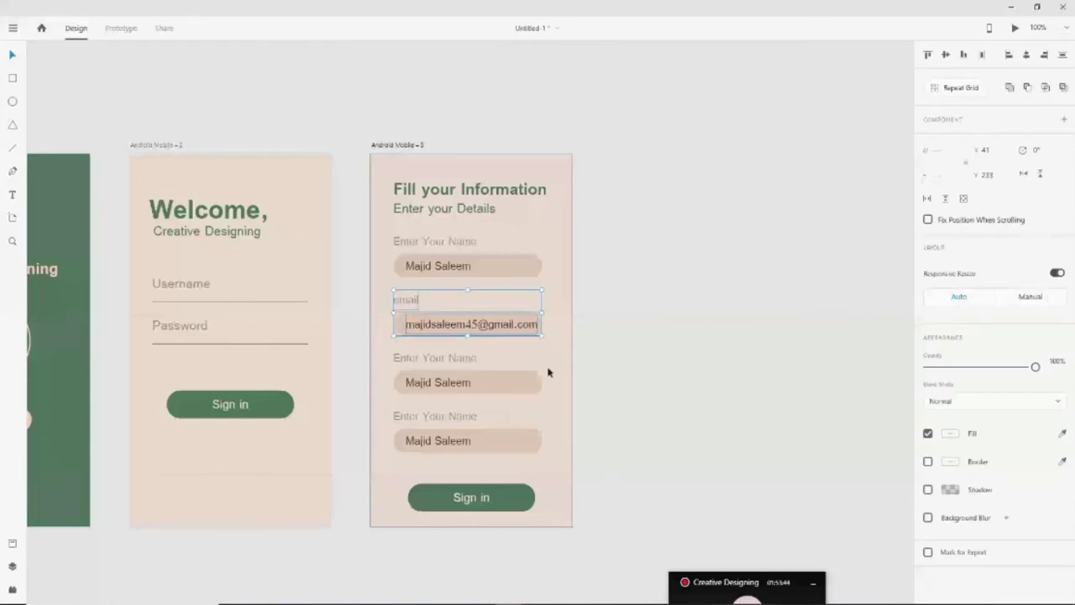
pyautogui.doubleClick(462, 331)
pyautogui.press('Left')
pyautogui.press('Left')
pyautogui.press('Left')
pyautogui.press('Left')
pyautogui.press('Left')
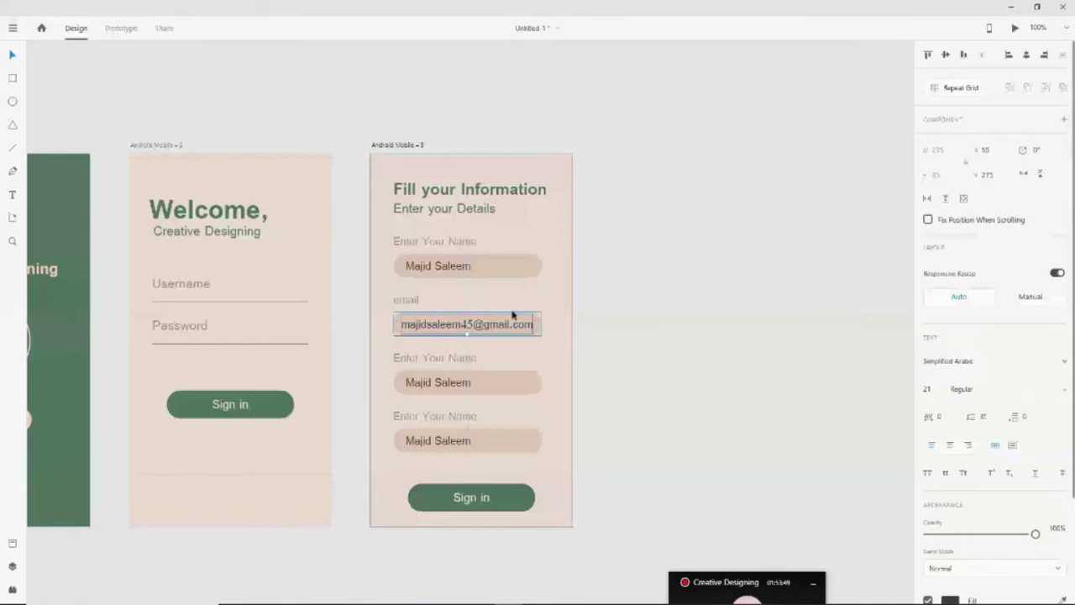
pyautogui.click(682, 408)
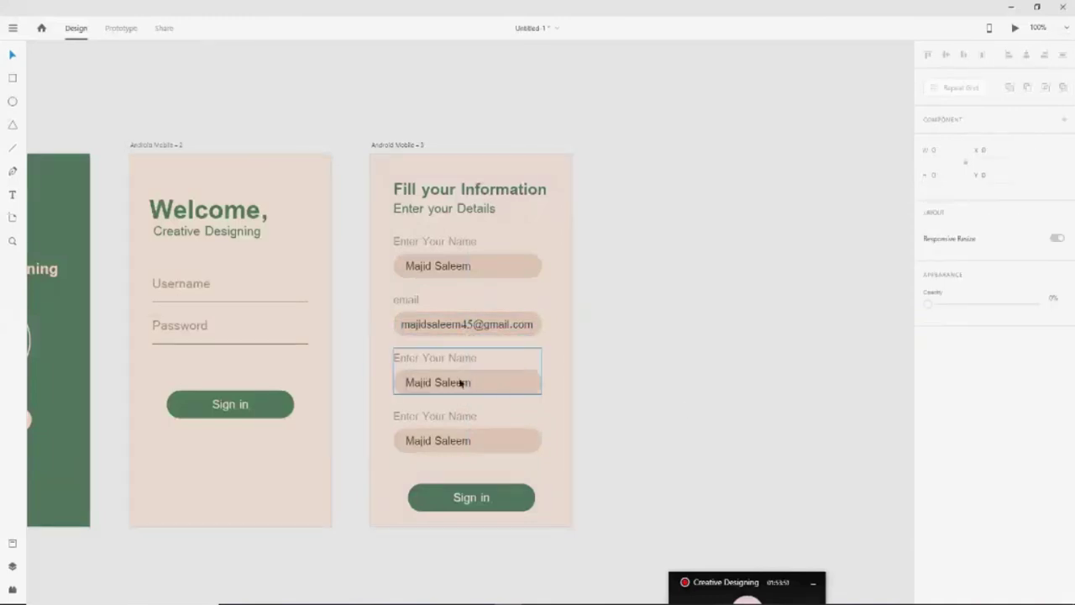
# Relabel the second field 'Full Name' and replace its sample text with a sample name
pyautogui.click(448, 394)
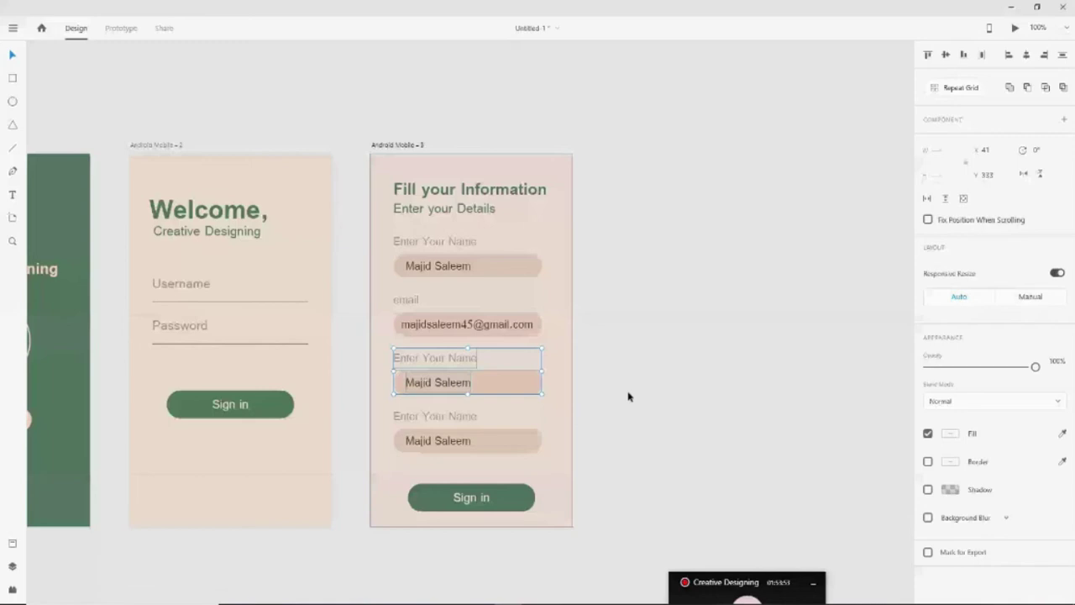
pyautogui.doubleClick(484, 392)
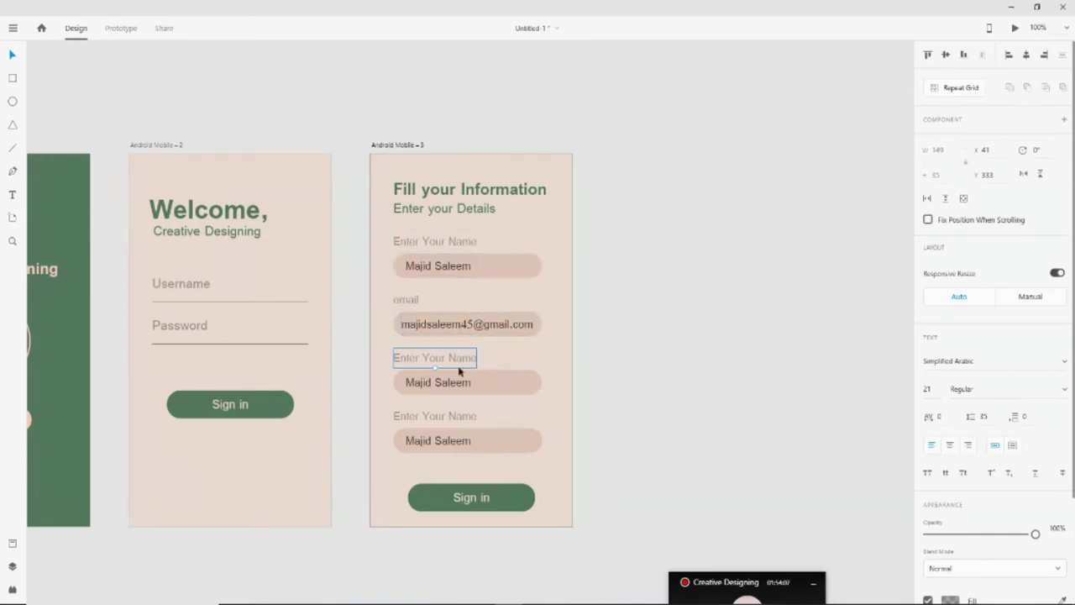
pyautogui.click(466, 441)
pyautogui.click(830, 501)
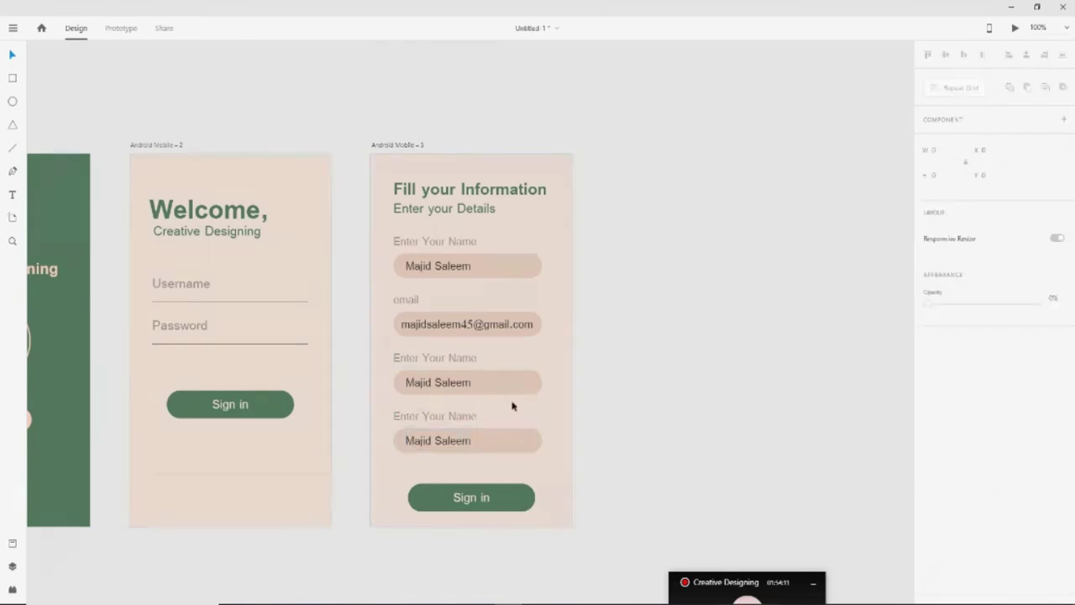
pyautogui.click(449, 363)
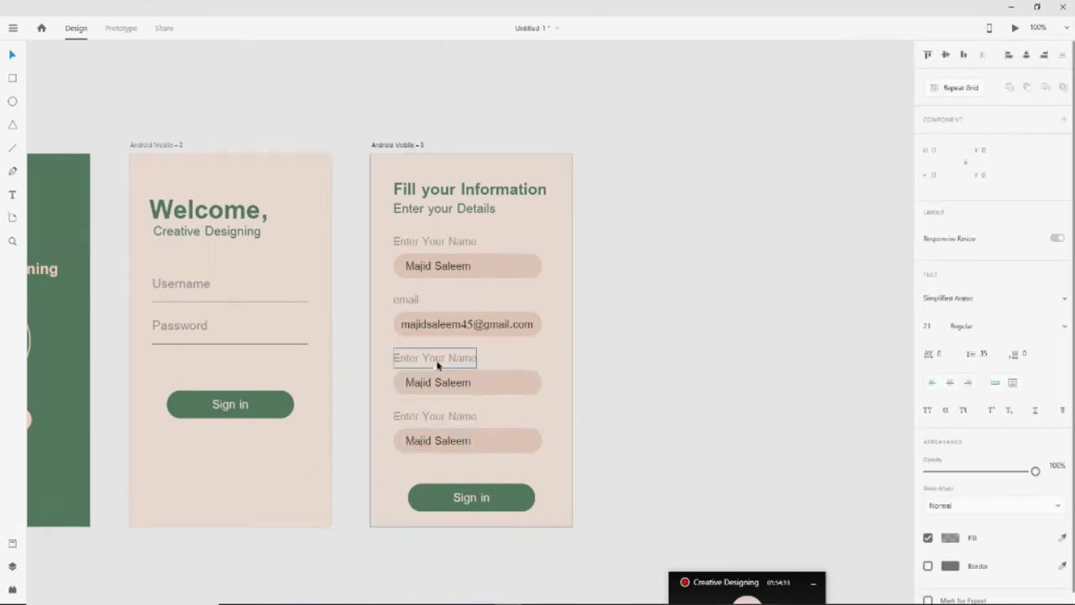
pyautogui.click(12, 194)
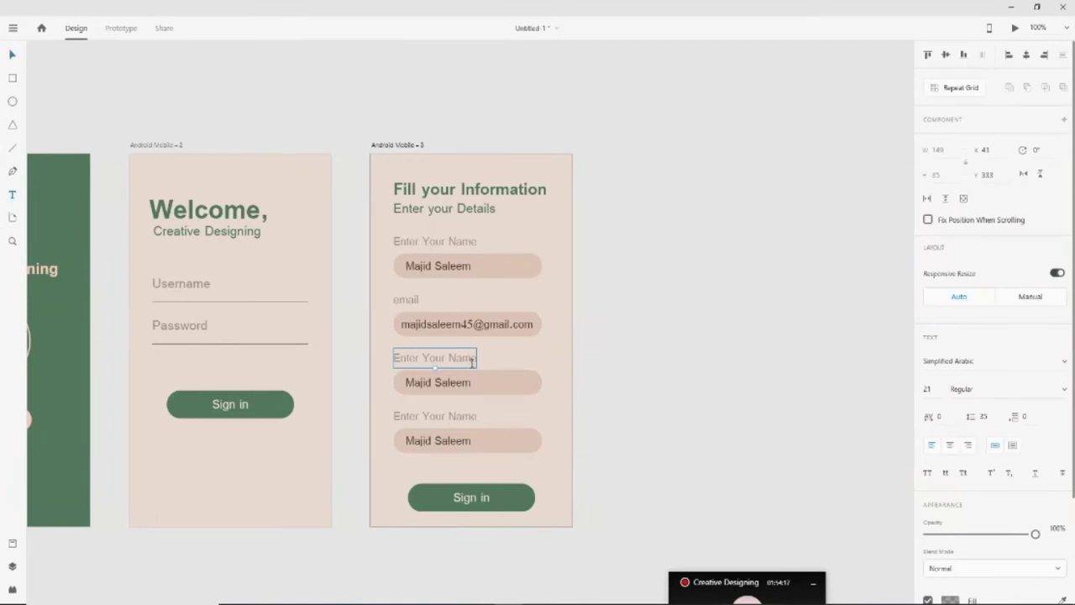
pyautogui.click(424, 304)
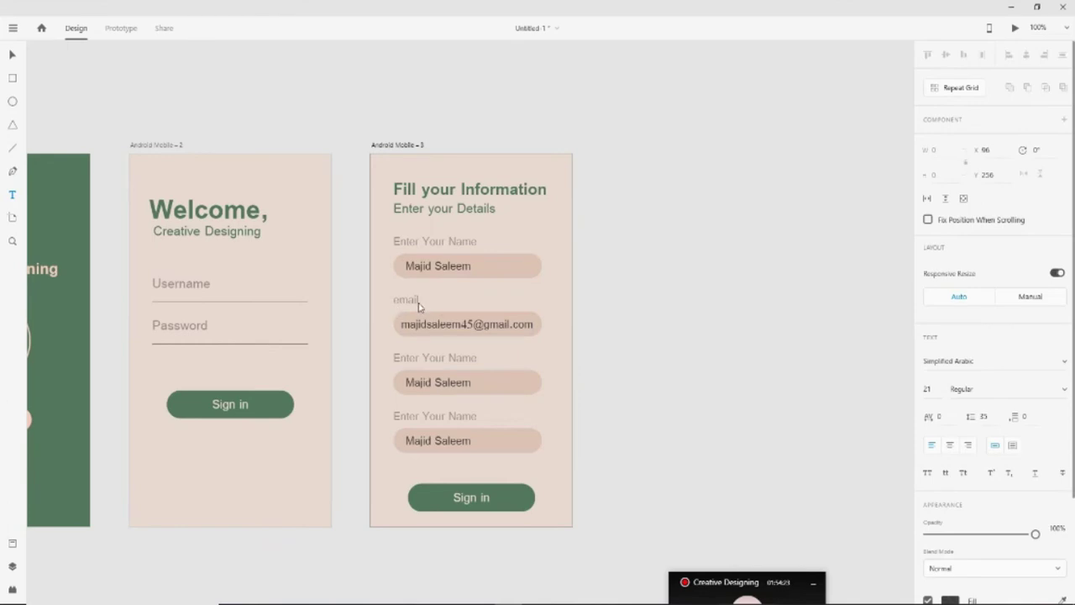
pyautogui.click(415, 300)
pyautogui.doubleClick(408, 300)
pyautogui.write('Full Name')
pyautogui.press('Escape')
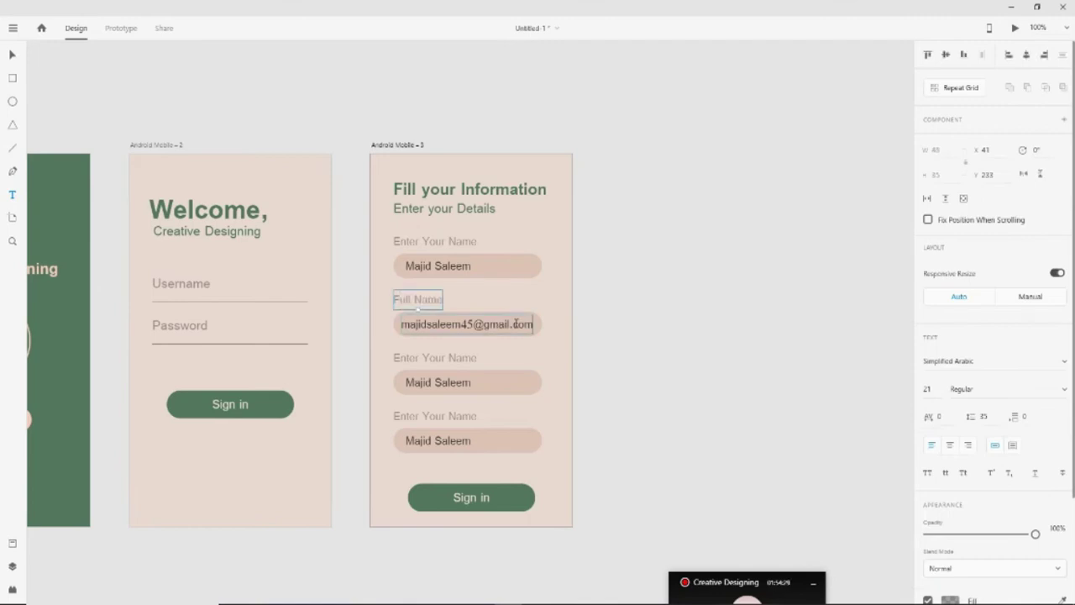
pyautogui.doubleClick(515, 324)
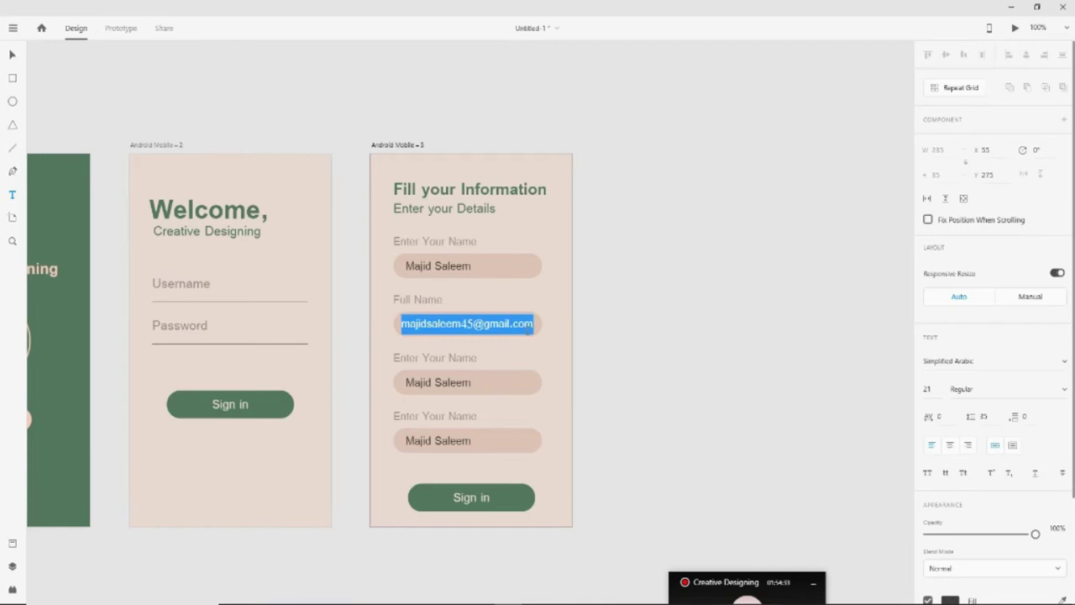
pyautogui.write('Saleem')
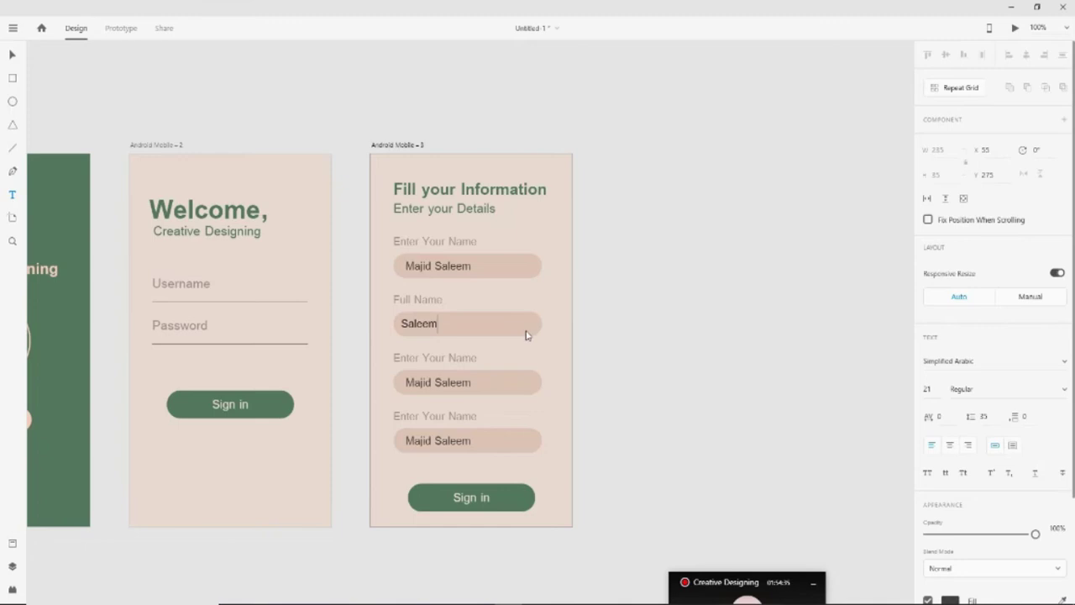
pyautogui.press('Escape')
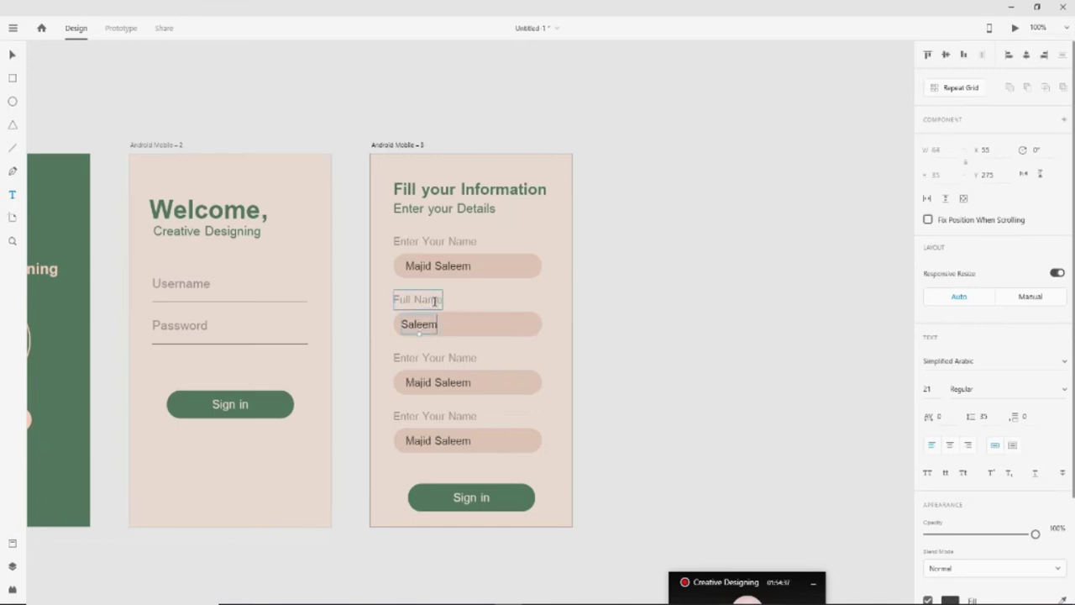
# Change the 'Full Name' label to 'Last Name'
pyautogui.doubleClick(420, 300)
pyautogui.click(411, 300)
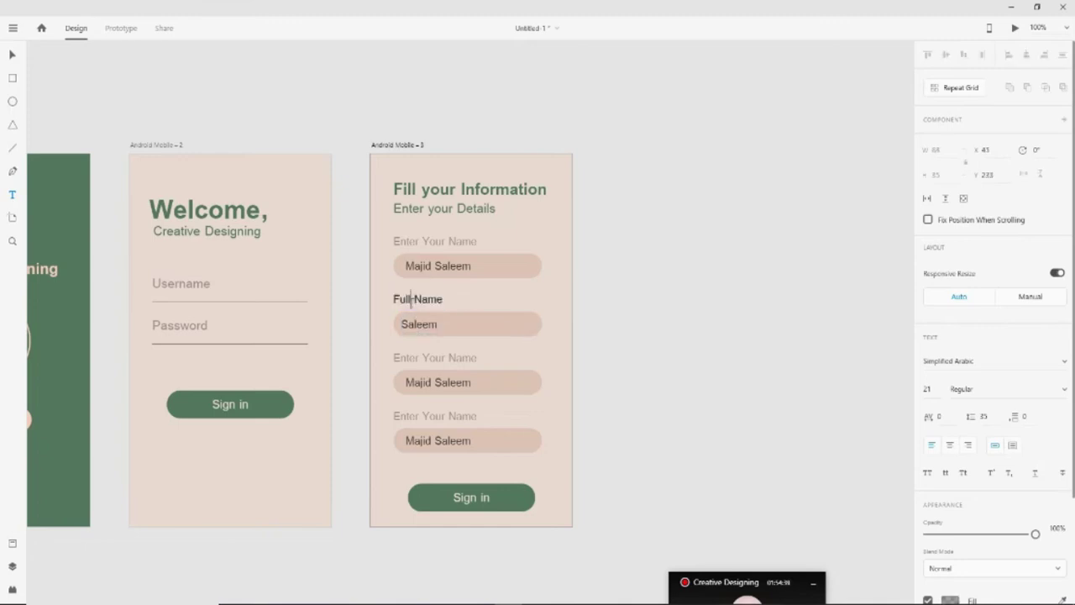
pyautogui.moveTo(412, 301); pyautogui.dragTo(366, 303)
pyautogui.write('Last')
pyautogui.press('BackSpace')
pyautogui.press('Escape')
# Replace 'Enter Your' in the top label with 'First', making it First Name
pyautogui.click(425, 243)
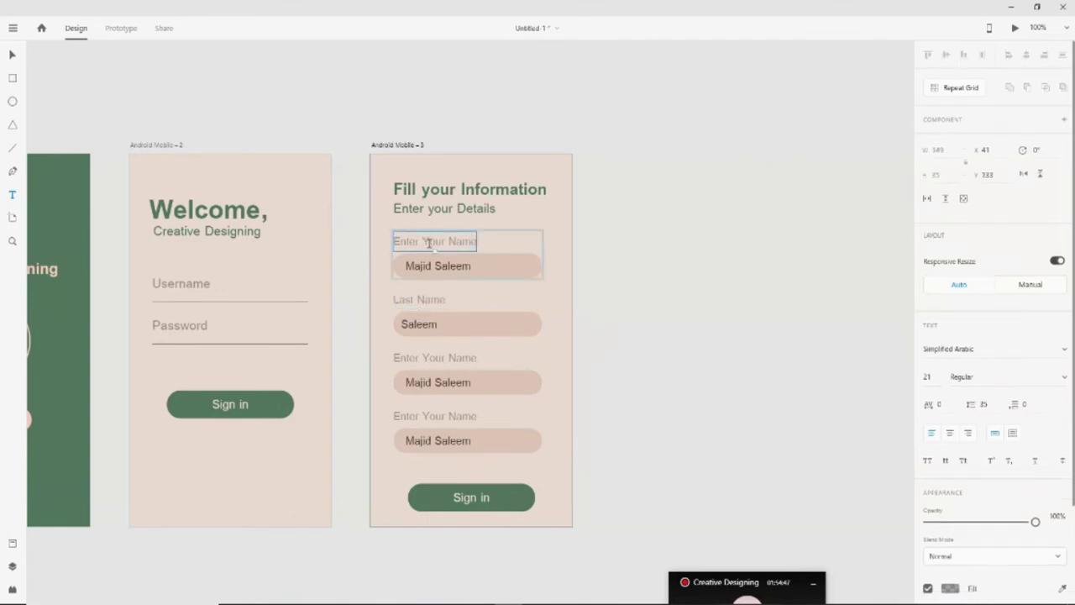
pyautogui.doubleClick(442, 242)
pyautogui.click(443, 241)
pyautogui.moveTo(445, 242); pyautogui.dragTo(394, 242)
pyautogui.write('First')
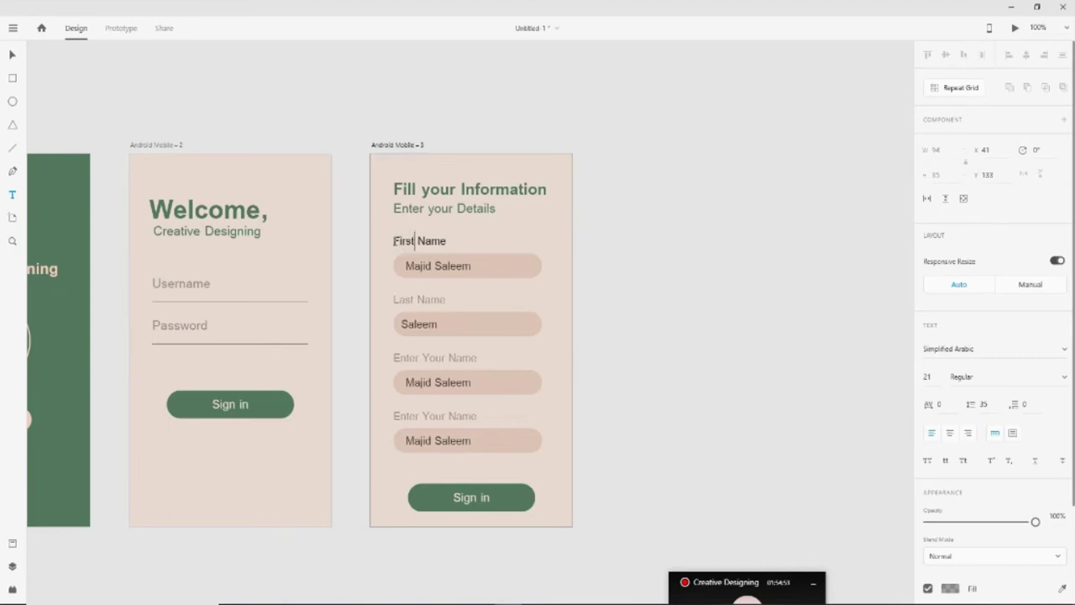
# Label the third field 'Email' and fill it with a sample Gmail address
pyautogui.click(443, 360)
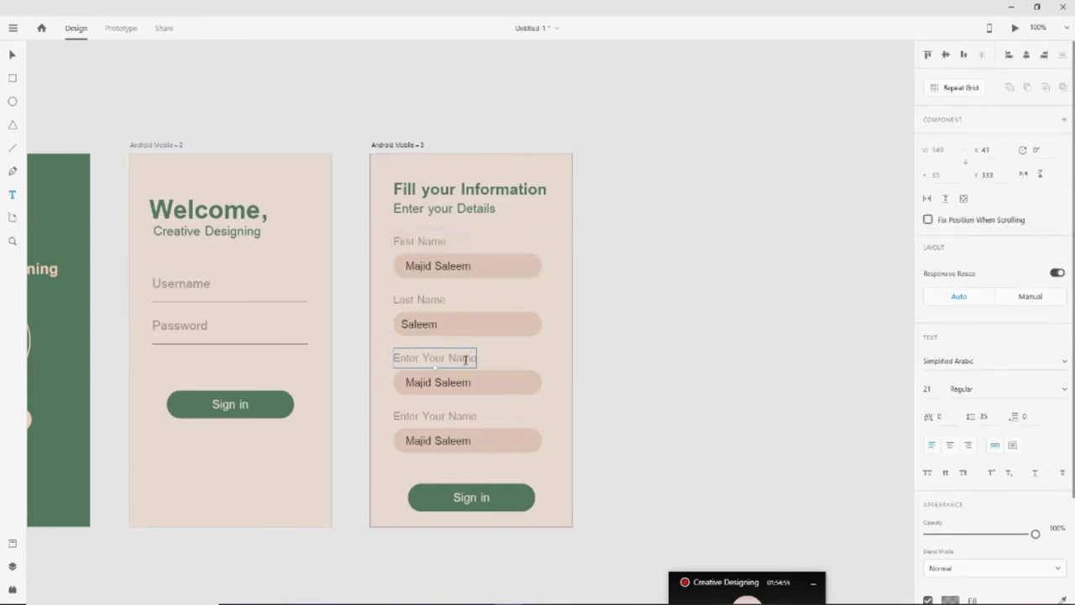
pyautogui.press('Return')
pyautogui.write('Email')
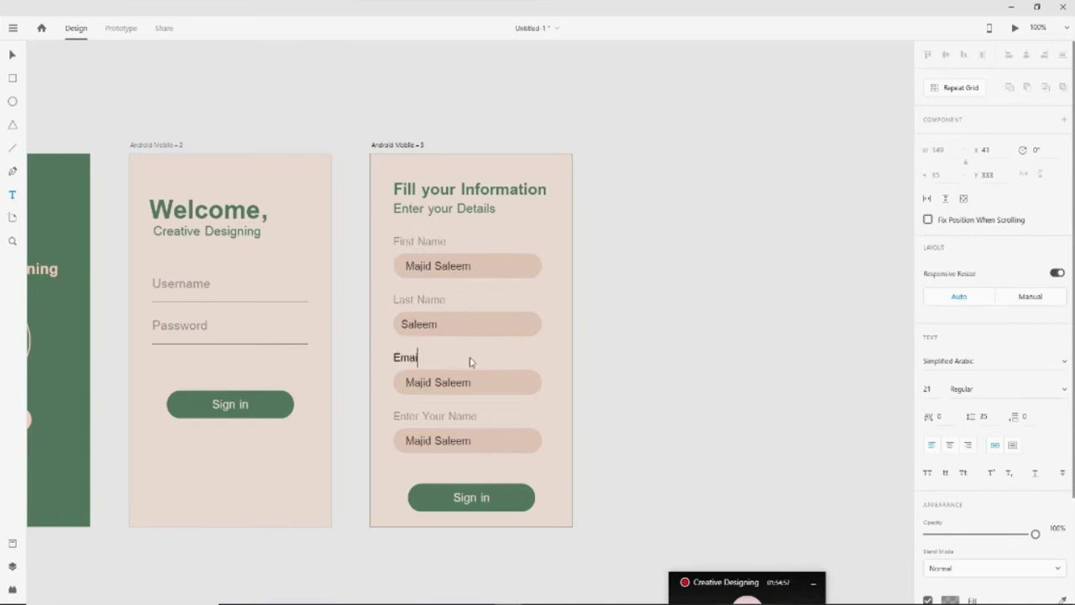
pyautogui.doubleClick(468, 383)
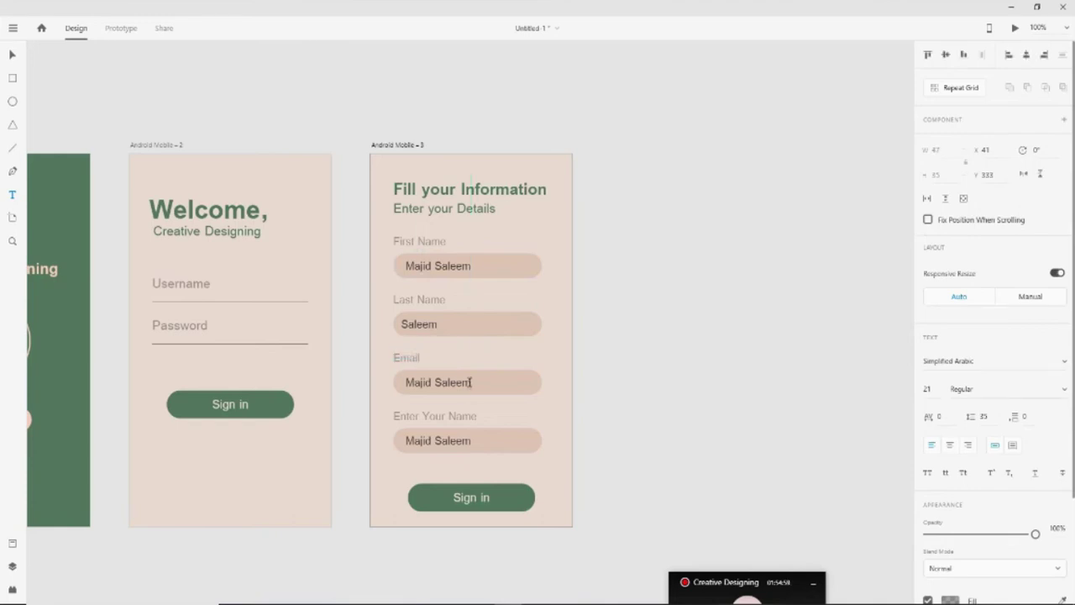
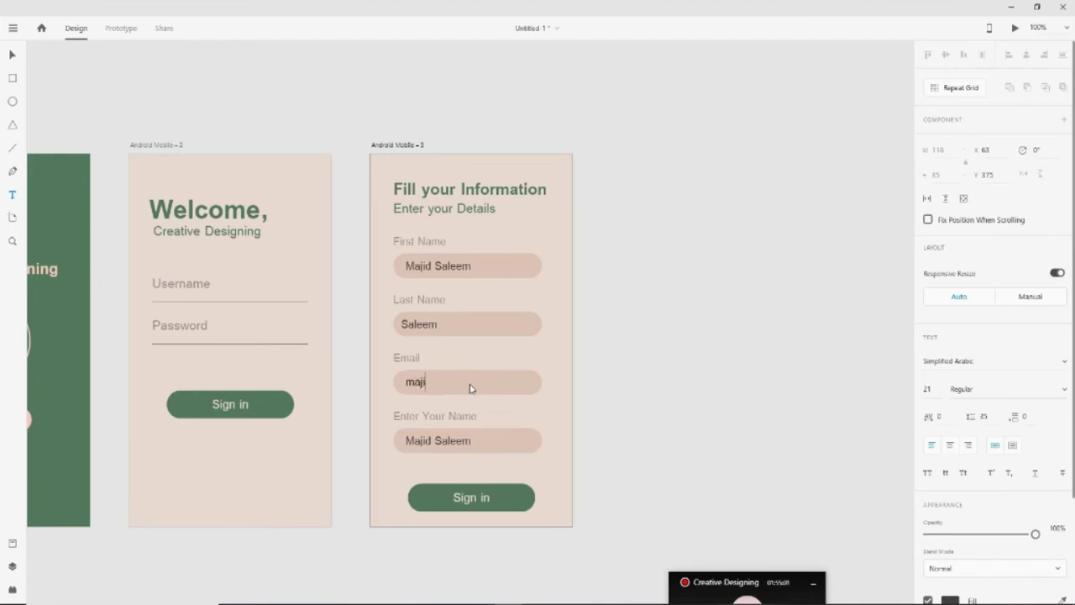
pyautogui.press('Escape')
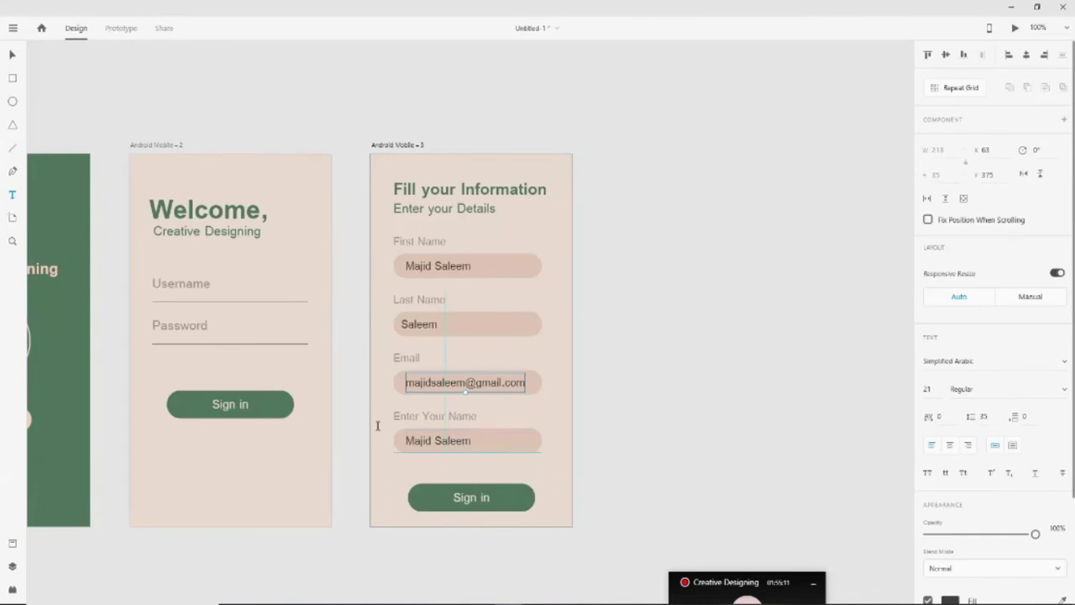
pyautogui.keyDown('shift'); pyautogui.click(460, 444); pyautogui.keyUp('shift')
pyautogui.doubleClick(459, 442)
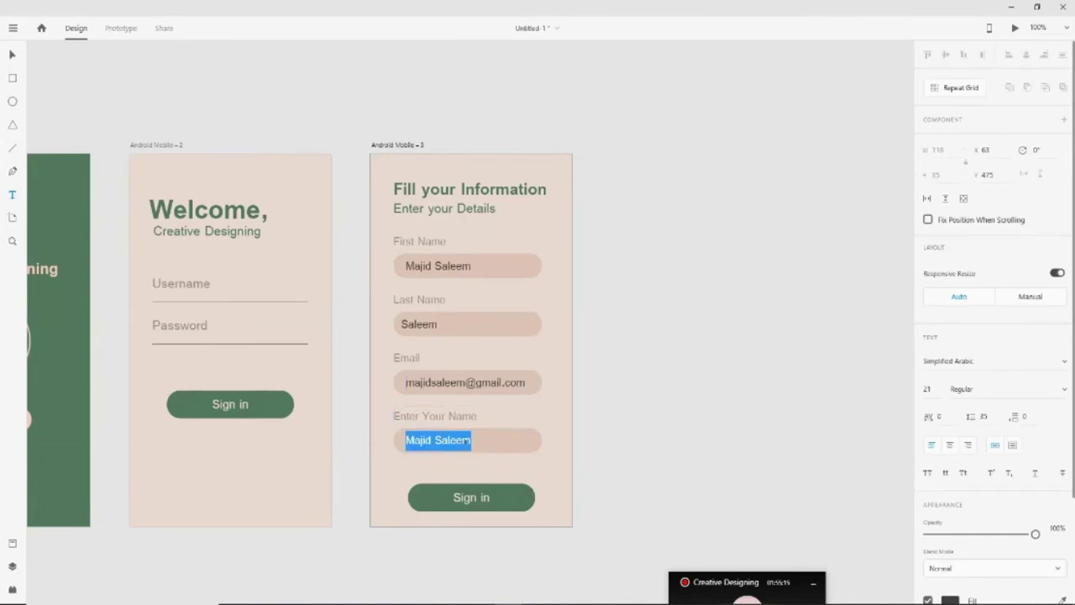
pyautogui.doubleClick(468, 417)
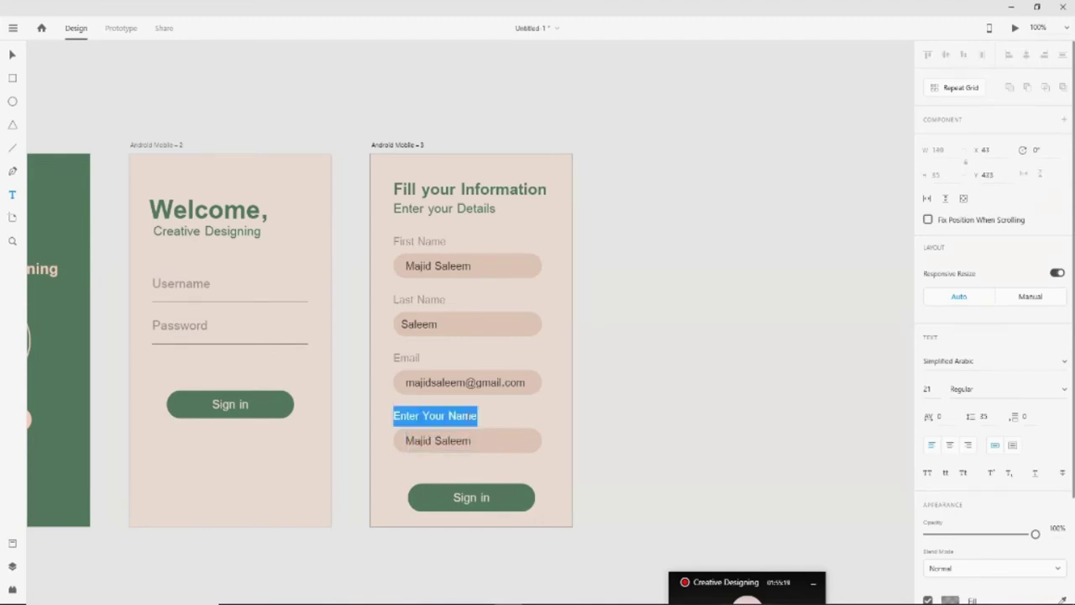
pyautogui.press('Right')
pyautogui.press('BackSpace')
pyautogui.press('BackSpace')
pyautogui.press('BackSpace')
pyautogui.press('BackSpace')
pyautogui.press('BackSpace')
pyautogui.press('BackSpace')
pyautogui.press('BackSpace')
pyautogui.press('BackSpace')
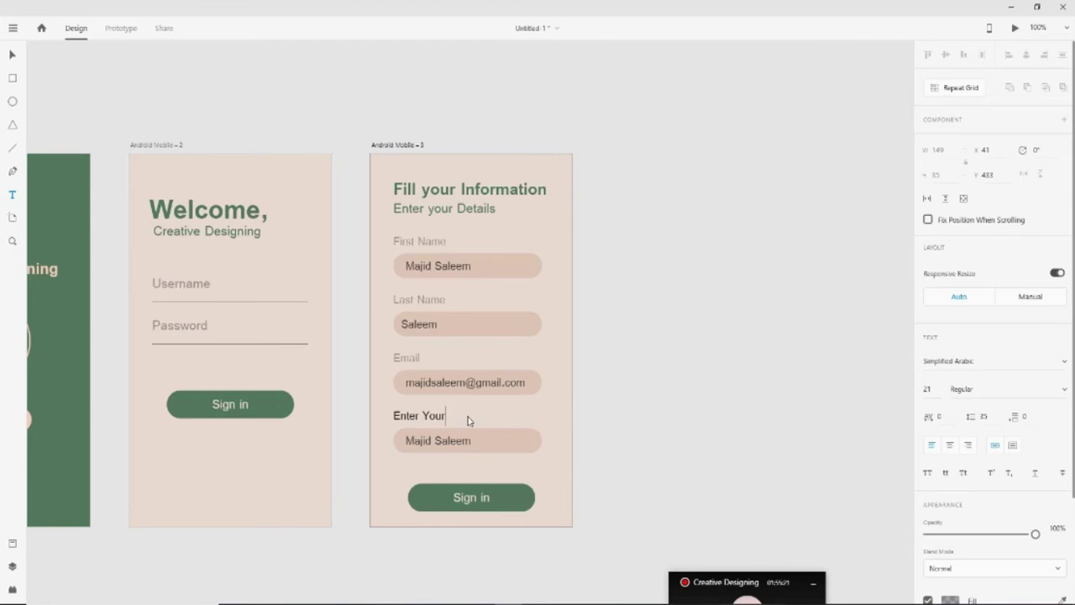
pyautogui.write('Password')
pyautogui.doubleClick(460, 442)
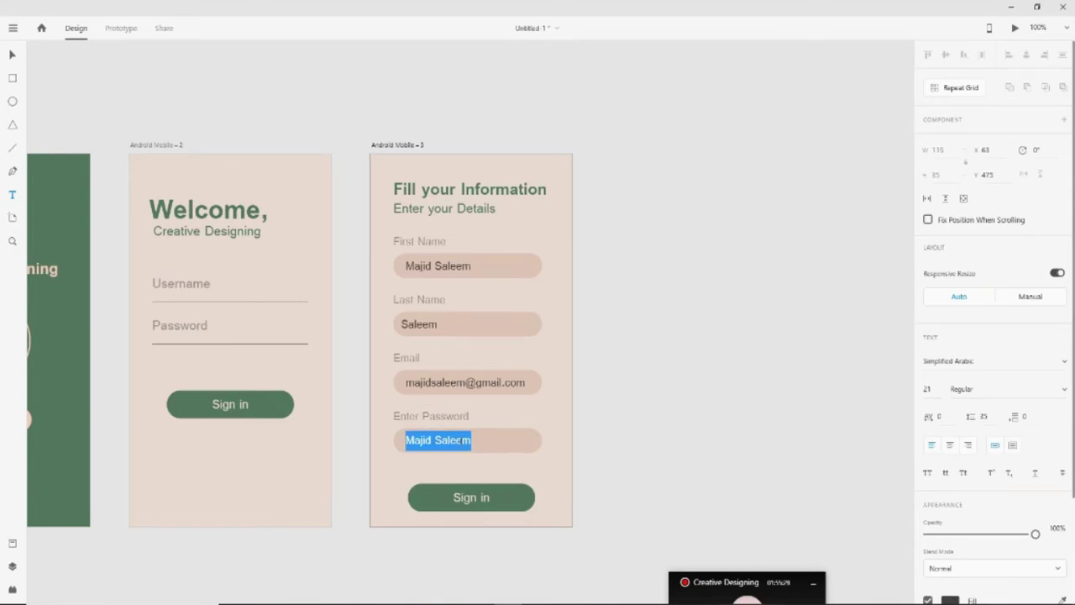
pyautogui.write('123456')
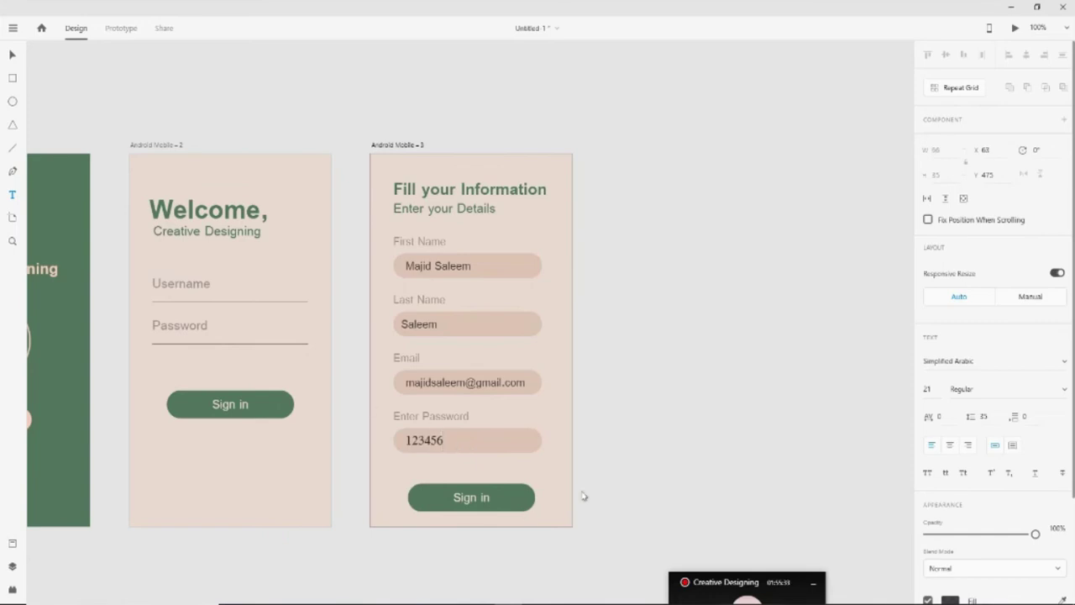
# Nudge the third screen's Sign in button and its label slightly upward
pyautogui.click(10, 55)
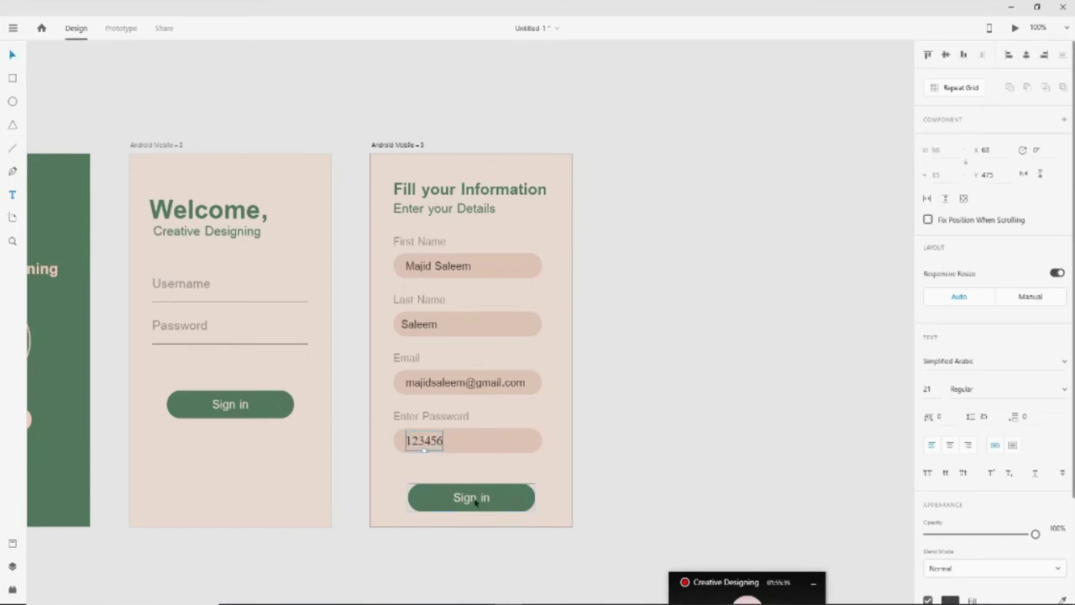
pyautogui.click(706, 436)
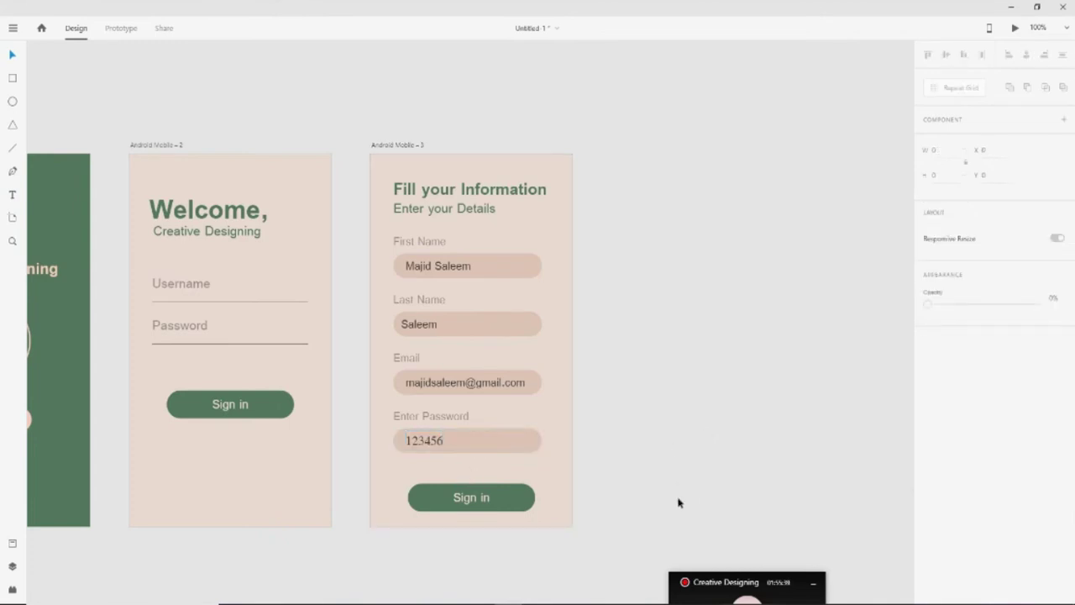
pyautogui.click(476, 504)
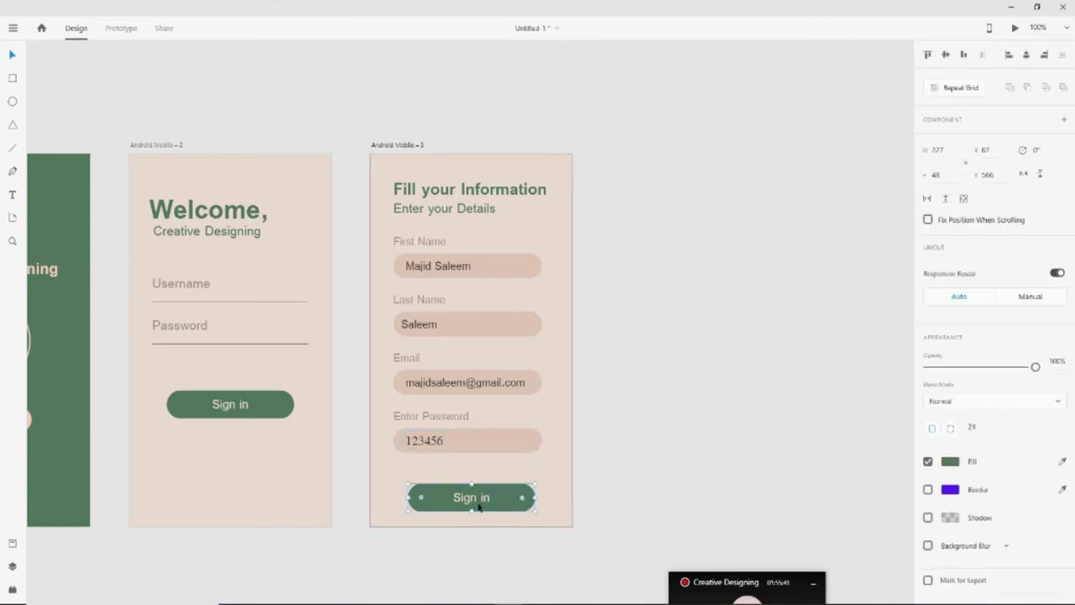
pyautogui.hotkey('shift', 'Up')
pyautogui.hotkey('shift', 'Up')
pyautogui.hotkey('shift', 'Up')
pyautogui.hotkey('shift', 'Down')
pyautogui.hotkey('shift', 'Down')
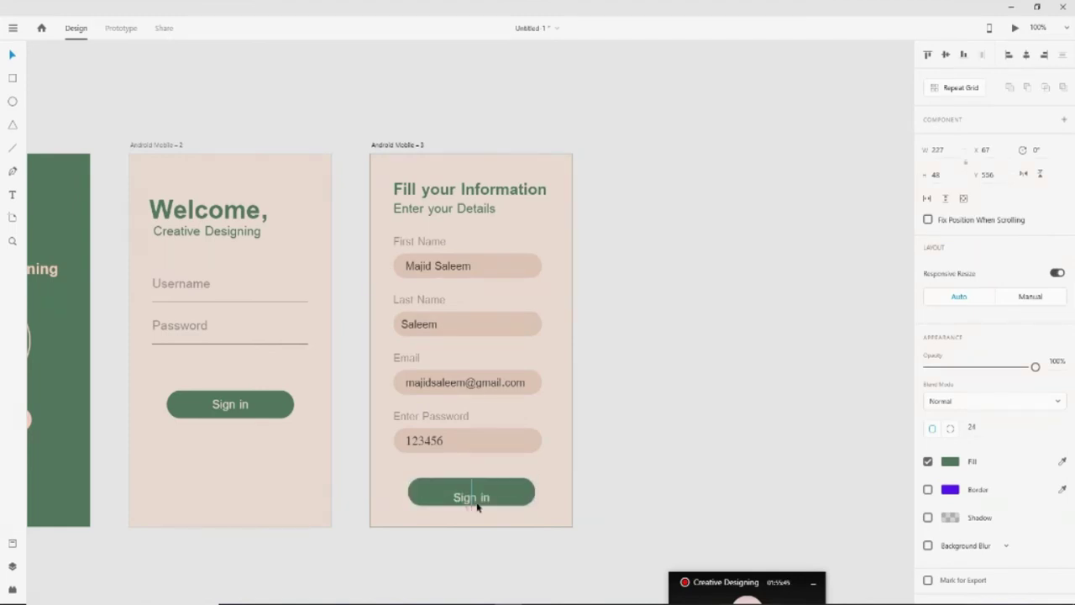
pyautogui.click(477, 505)
pyautogui.press('Up')
pyautogui.press('Up')
pyautogui.press('Up')
pyautogui.press('Up')
pyautogui.press('Up')
pyautogui.press('Up')
pyautogui.press('Up')
pyautogui.press('Up')
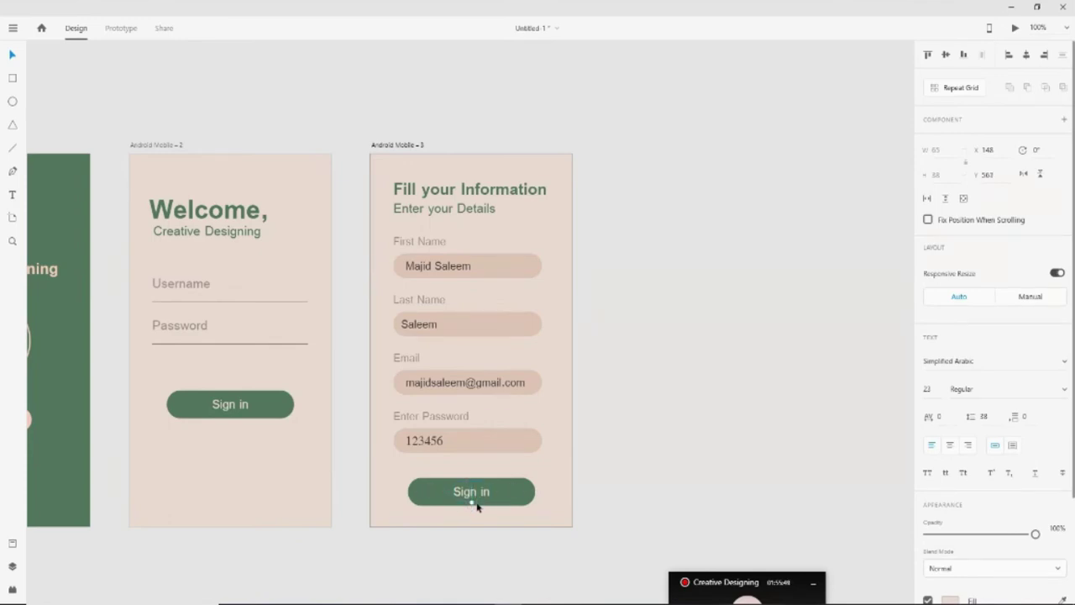
pyautogui.press('Up')
pyautogui.press('Up')
# Change the button label to 'Submit' and centre it on the button
pyautogui.click(13, 199)
pyautogui.doubleClick(486, 502)
pyautogui.write('Submit')
pyautogui.click(12, 55)
pyautogui.keyDown('shift'); pyautogui.click(519, 504); pyautogui.keyUp('shift')
pyautogui.click(1023, 58)
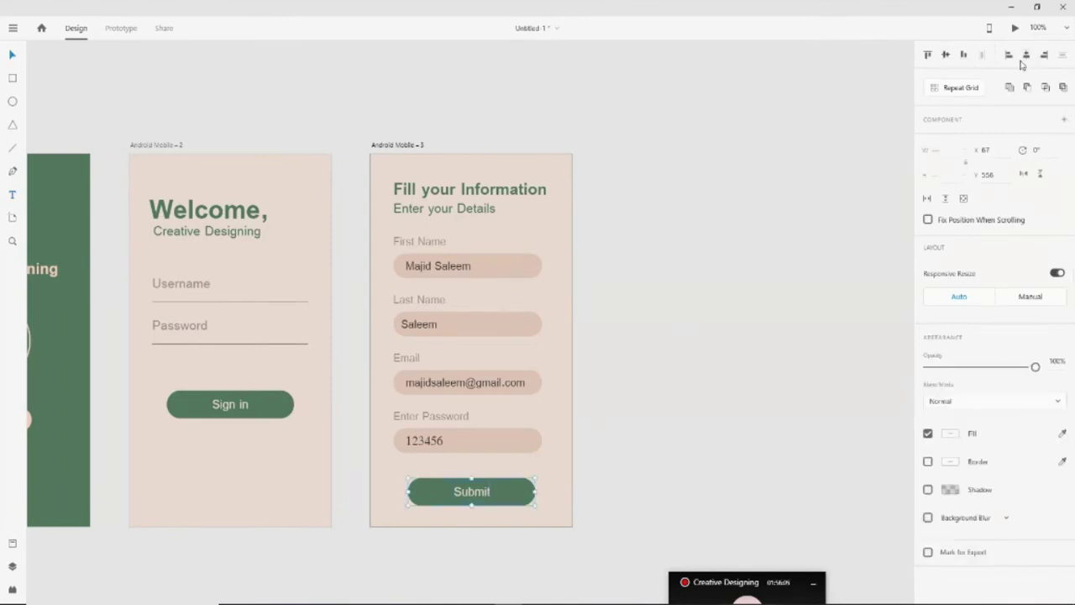
pyautogui.click(400, 509)
pyautogui.click(462, 503)
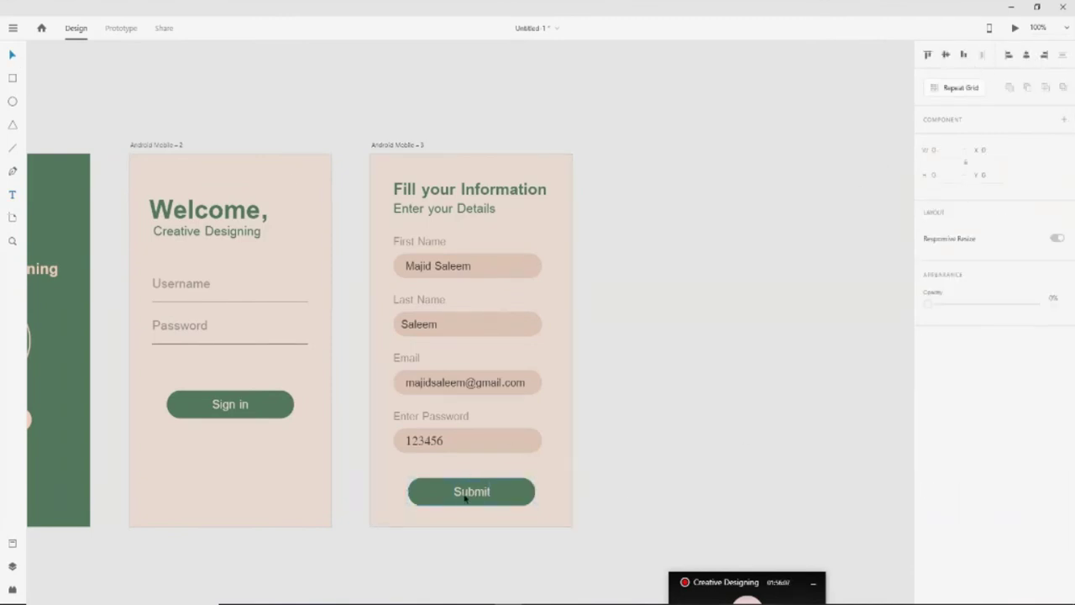
pyautogui.doubleClick(525, 495)
# Zoom out to view all three screens, then zoom in on the second and third screens
pyautogui.click(605, 490)
pyautogui.click(12, 241)
pyautogui.keyDown('alt'); pyautogui.click(608, 337); pyautogui.keyUp('alt')
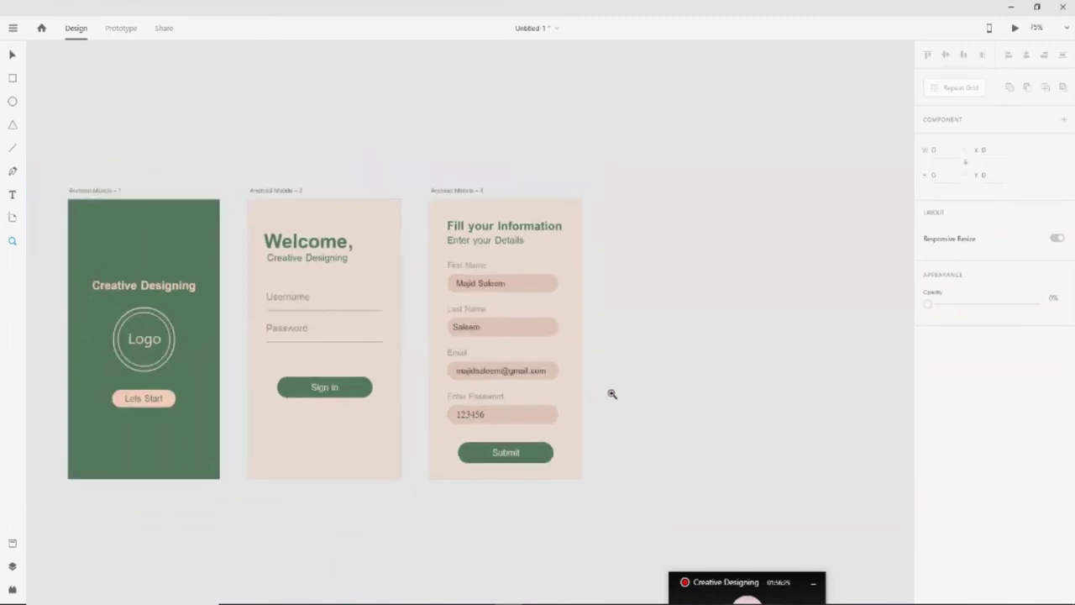
pyautogui.click(475, 335)
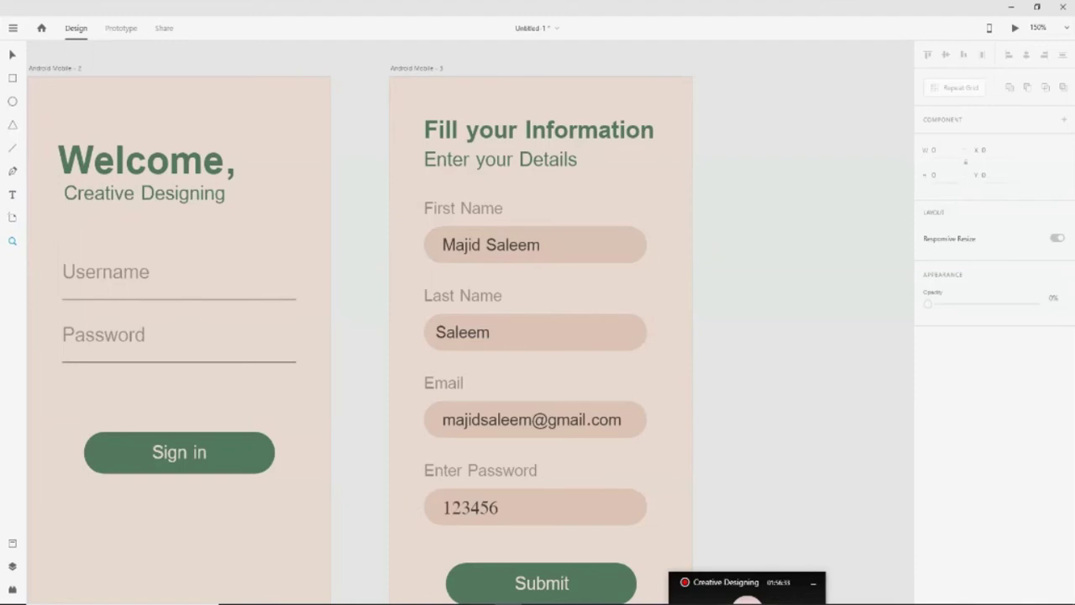
# Bring up the Illustrator logo artwork, zoom in and draw a straight line above it
pyautogui.moveTo(378, 592)
pyautogui.click(399, 550)
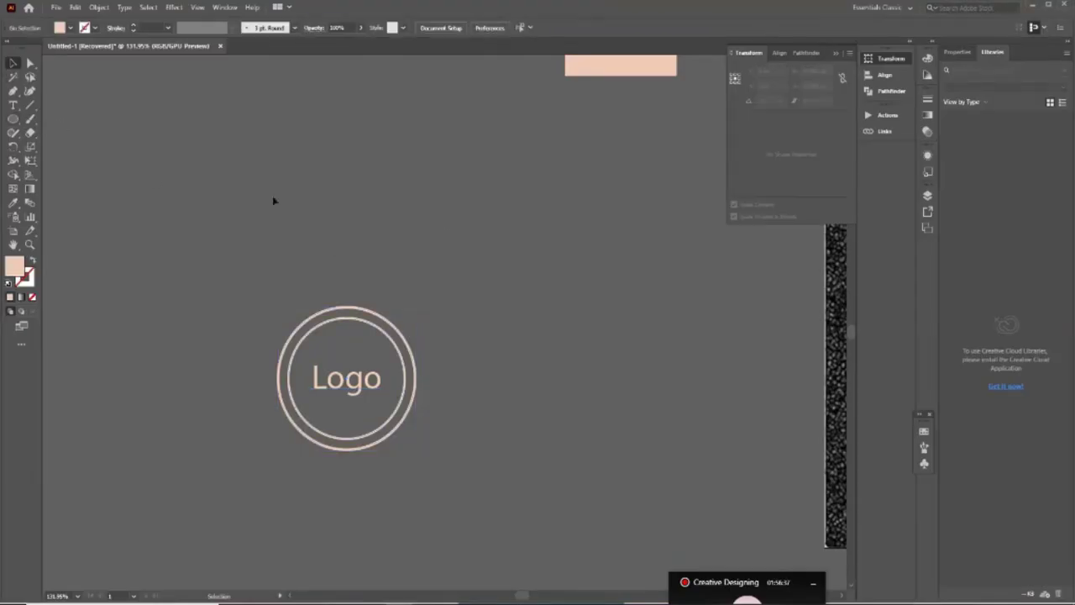
pyautogui.press('z')
pyautogui.moveTo(355, 199); pyautogui.dragTo(483, 403)
pyautogui.click(12, 63)
pyautogui.click(30, 105)
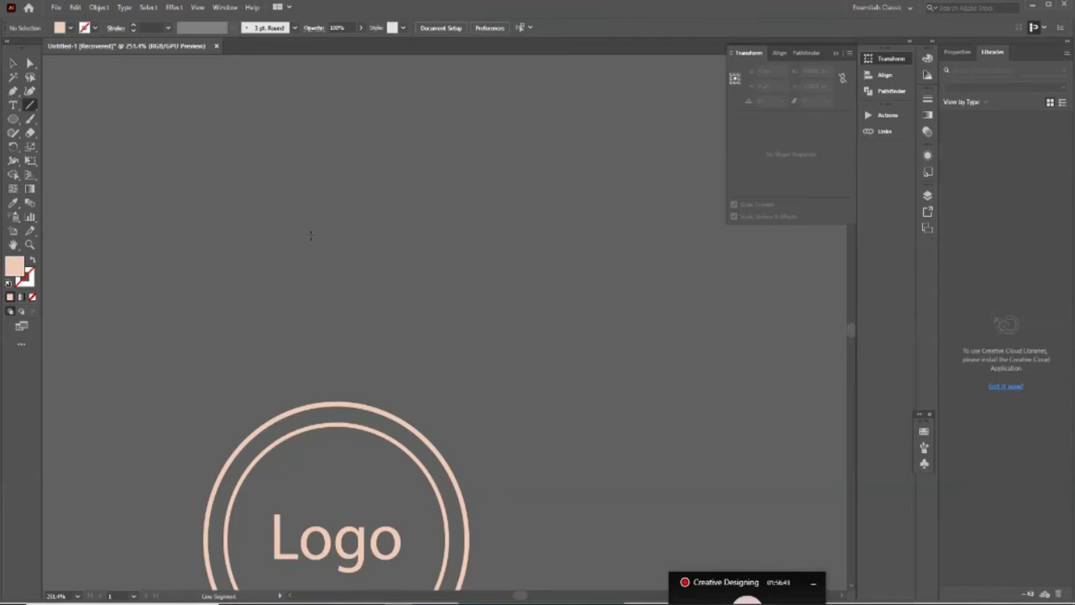
pyautogui.moveTo(239, 252); pyautogui.dragTo(353, 252)
pyautogui.hotkey('ctrl', 'shift', 'a')
# Draw a short horizontal pencil line above the logo, stroke it pink and zoom in closely
pyautogui.press('n')
pyautogui.press('super')
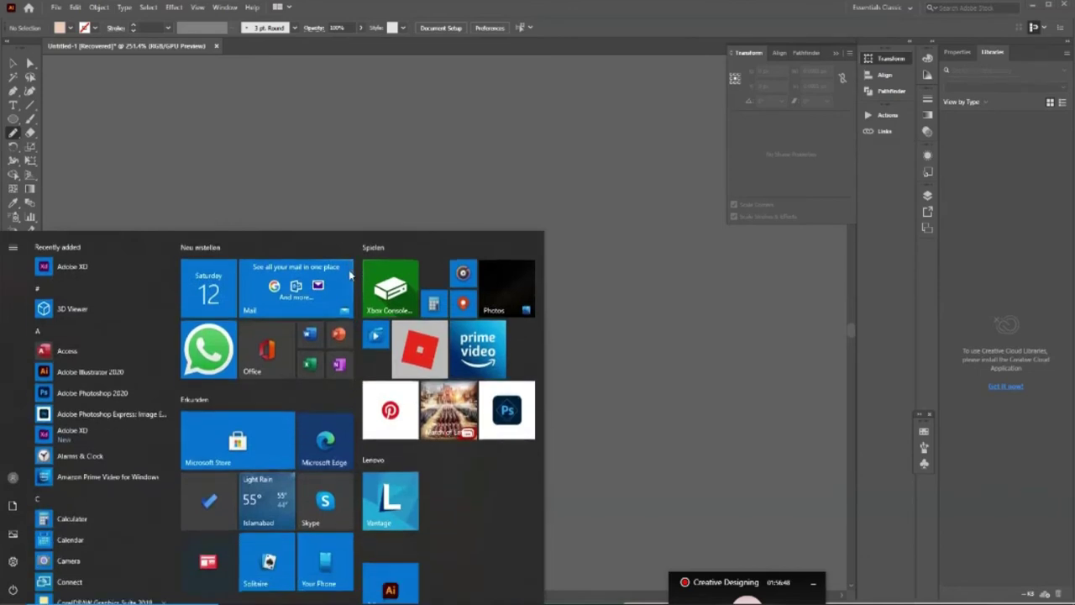
pyautogui.press('super')
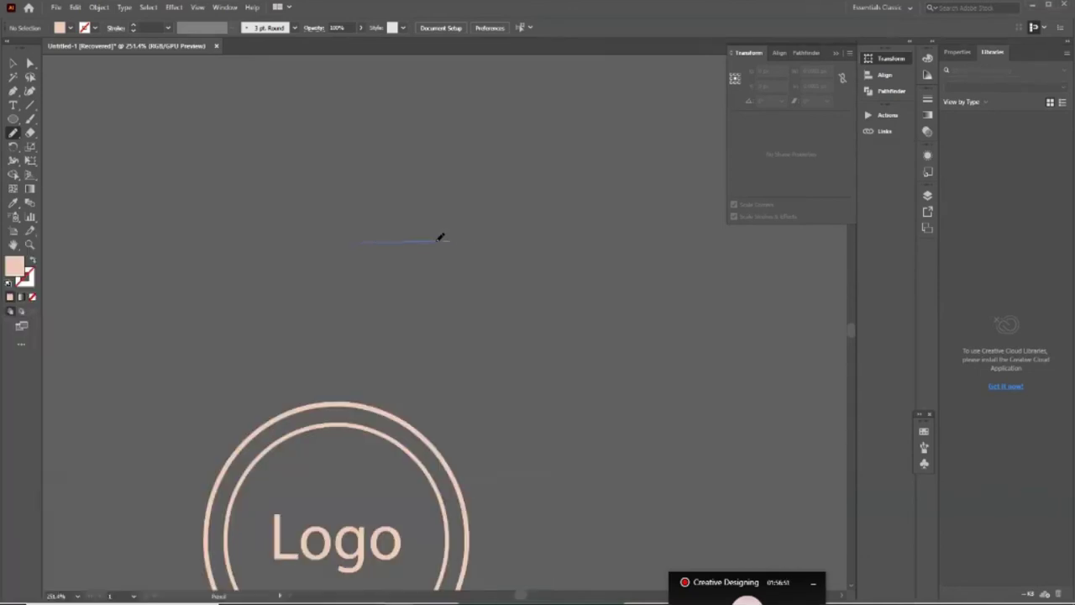
pyautogui.moveTo(429, 242); pyautogui.dragTo(422, 240)
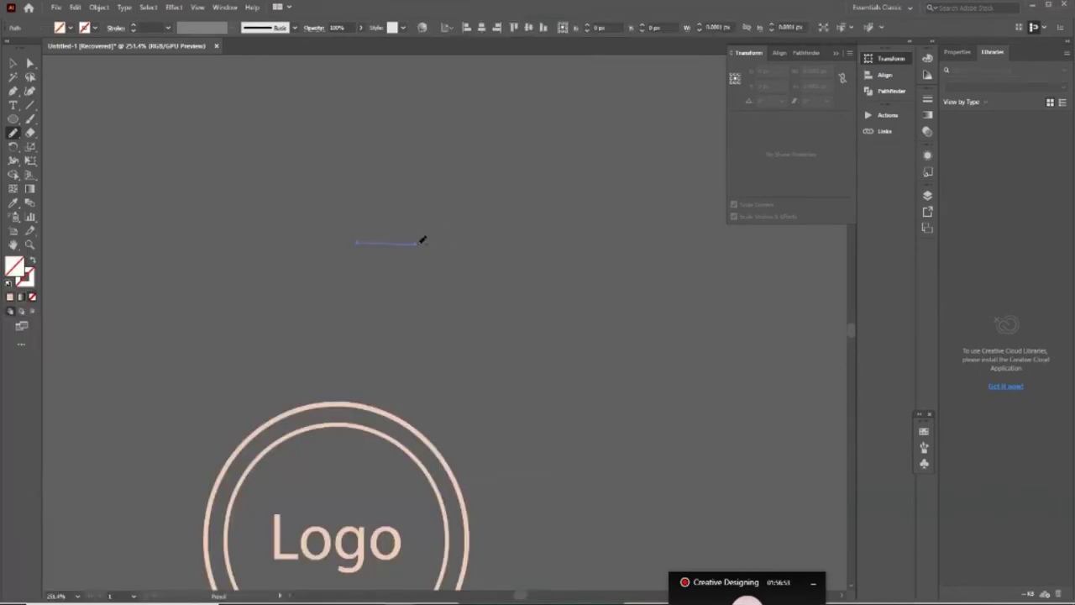
pyautogui.hotkey('ctrl', 'z')
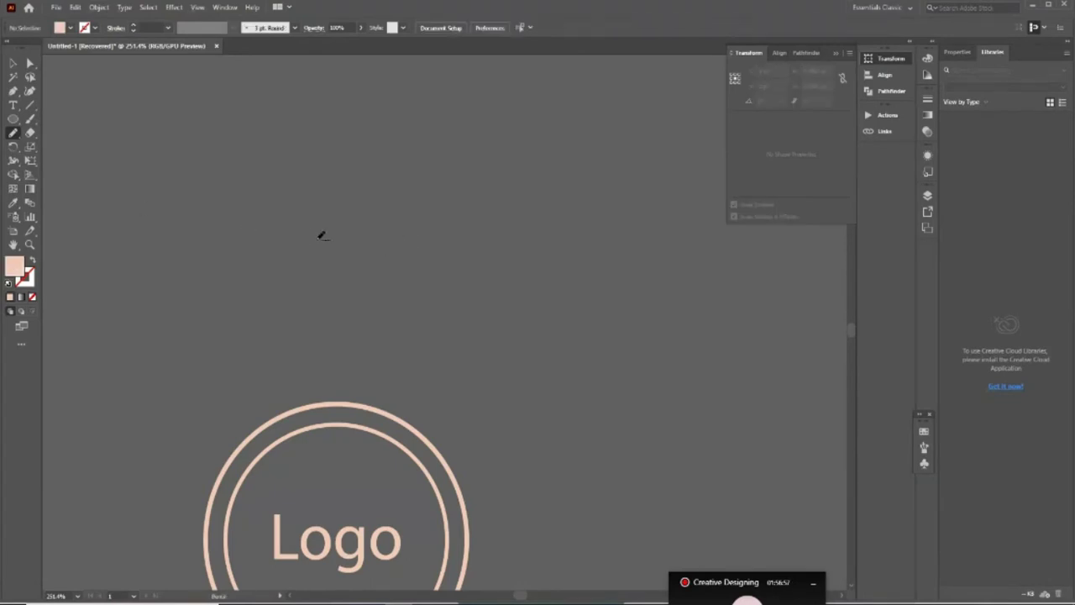
pyautogui.moveTo(425, 239); pyautogui.dragTo(326, 238)
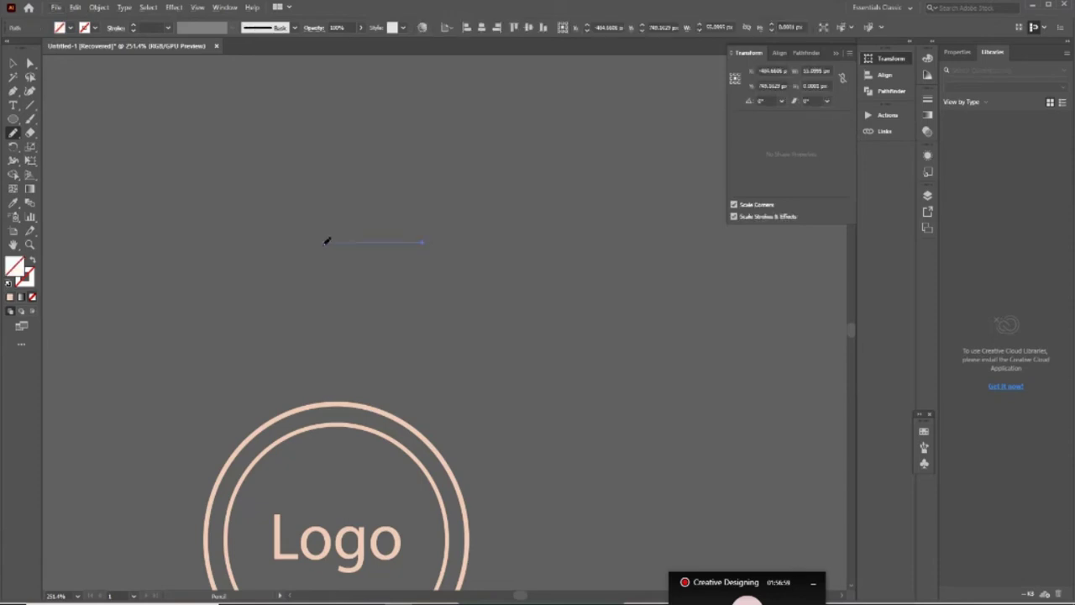
pyautogui.click(13, 63)
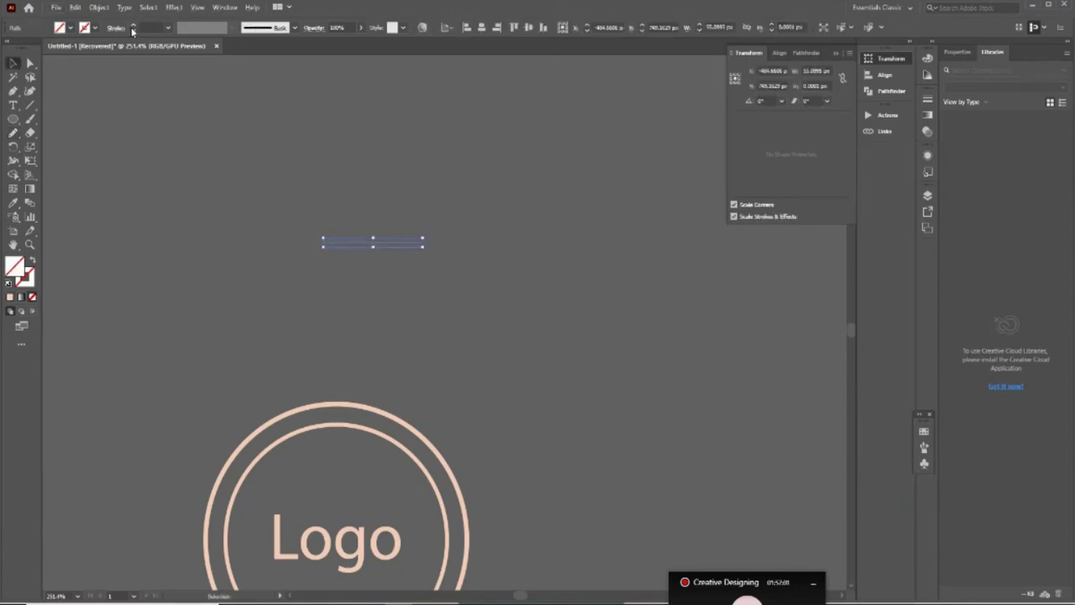
pyautogui.click(133, 28)
pyautogui.click(461, 241)
pyautogui.press('z')
pyautogui.moveTo(361, 224); pyautogui.dragTo(573, 389)
# Thin the line's stroke to 1 pt and give its start an Arrow 2 head
pyautogui.press('v')
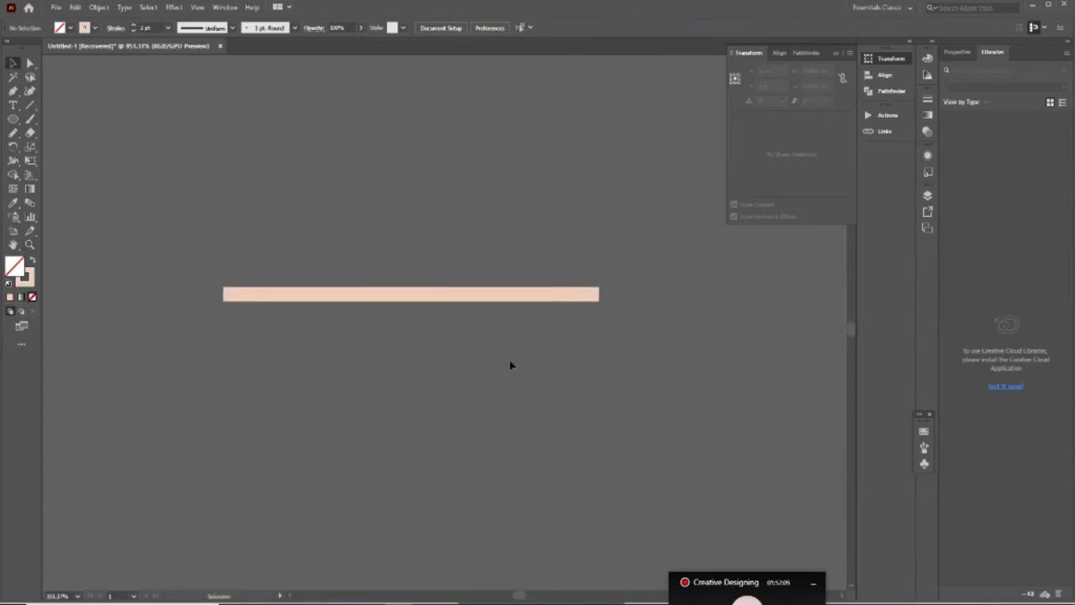
pyautogui.click(468, 294)
pyautogui.click(132, 31)
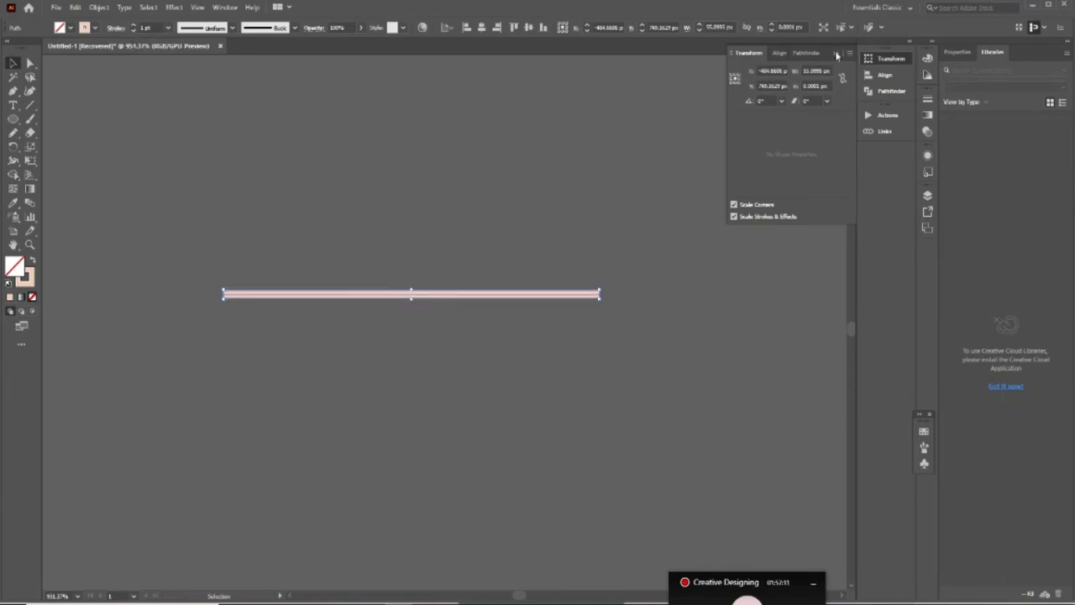
pyautogui.click(843, 54)
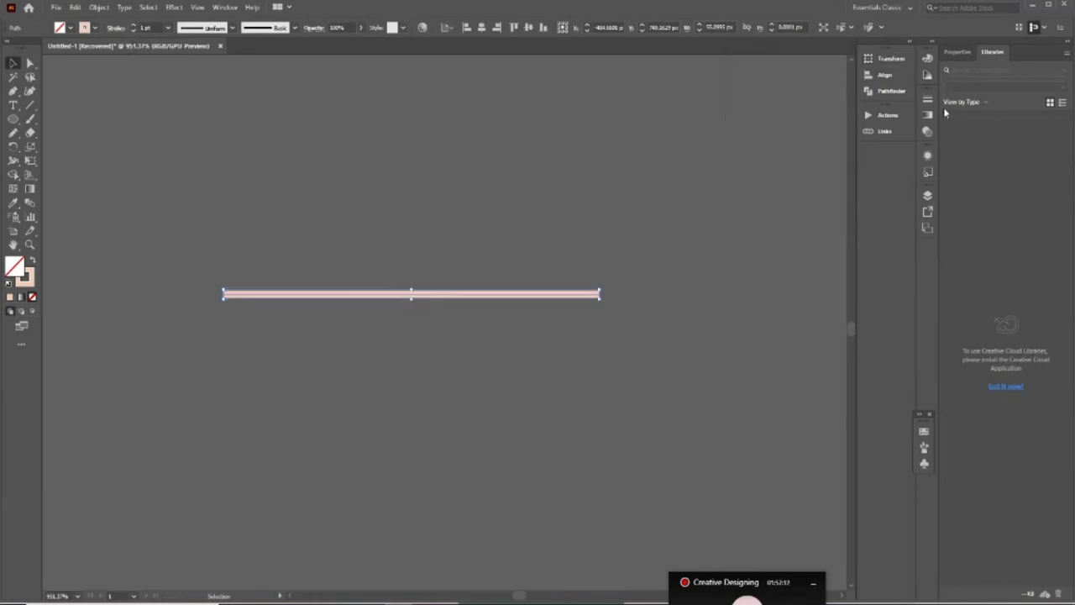
pyautogui.click(927, 98)
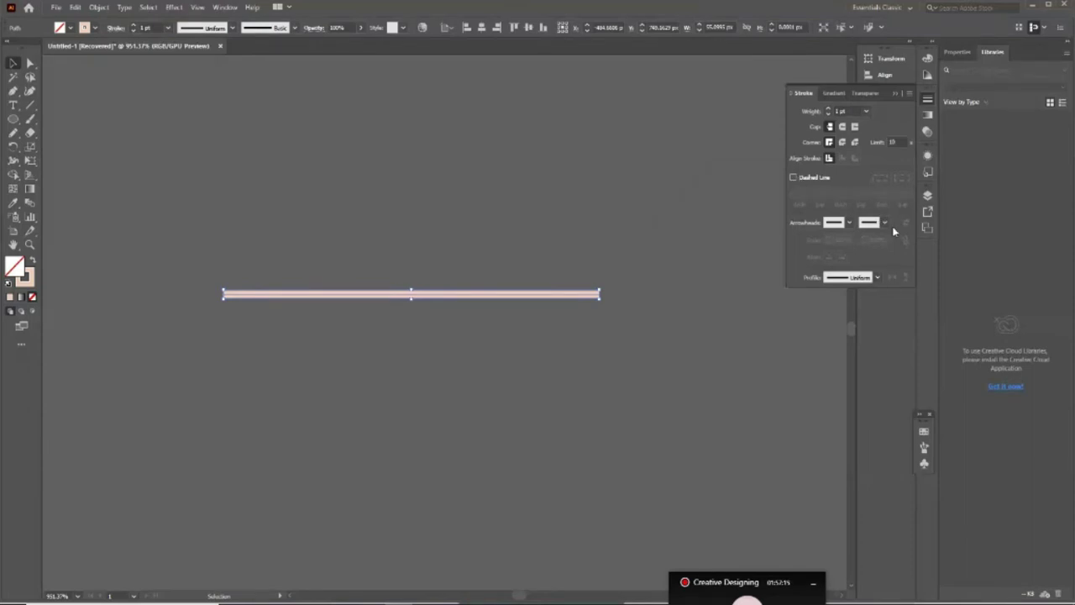
pyautogui.click(849, 222)
pyautogui.click(833, 244)
pyautogui.click(849, 222)
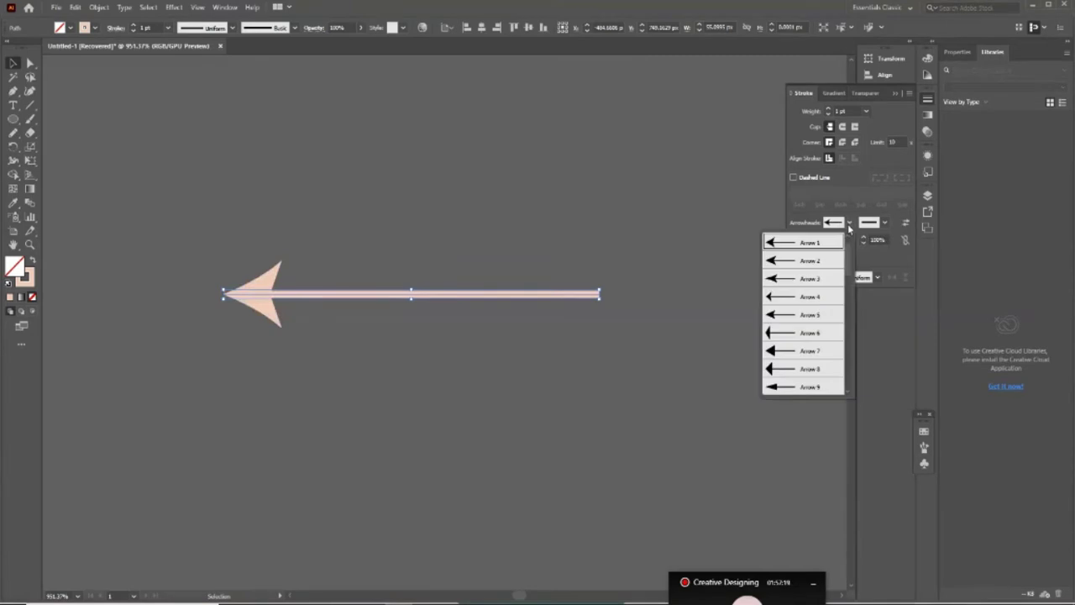
pyautogui.click(778, 317)
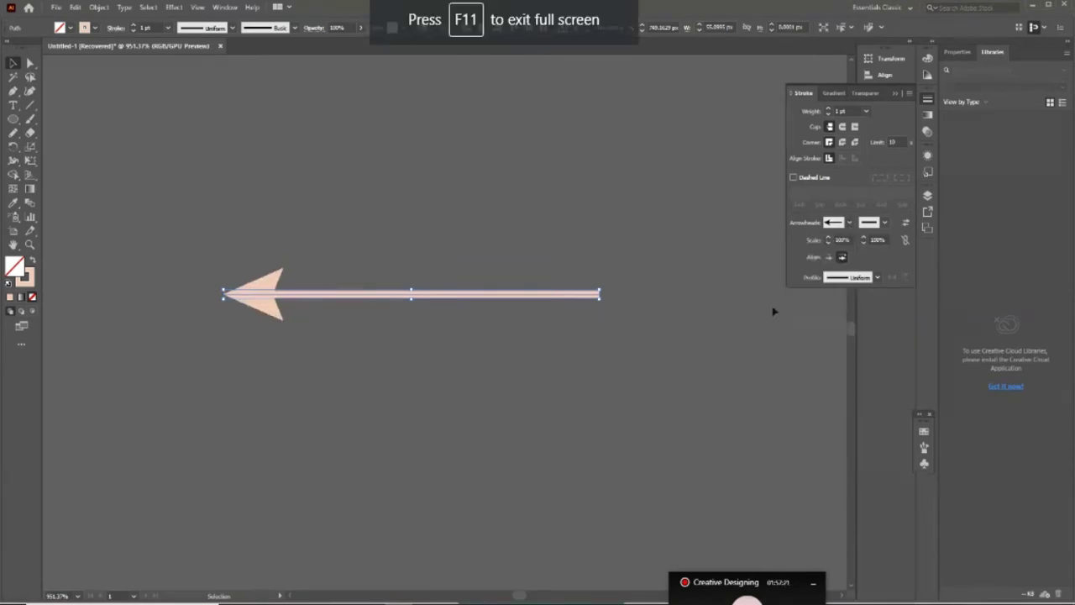
pyautogui.click(850, 222)
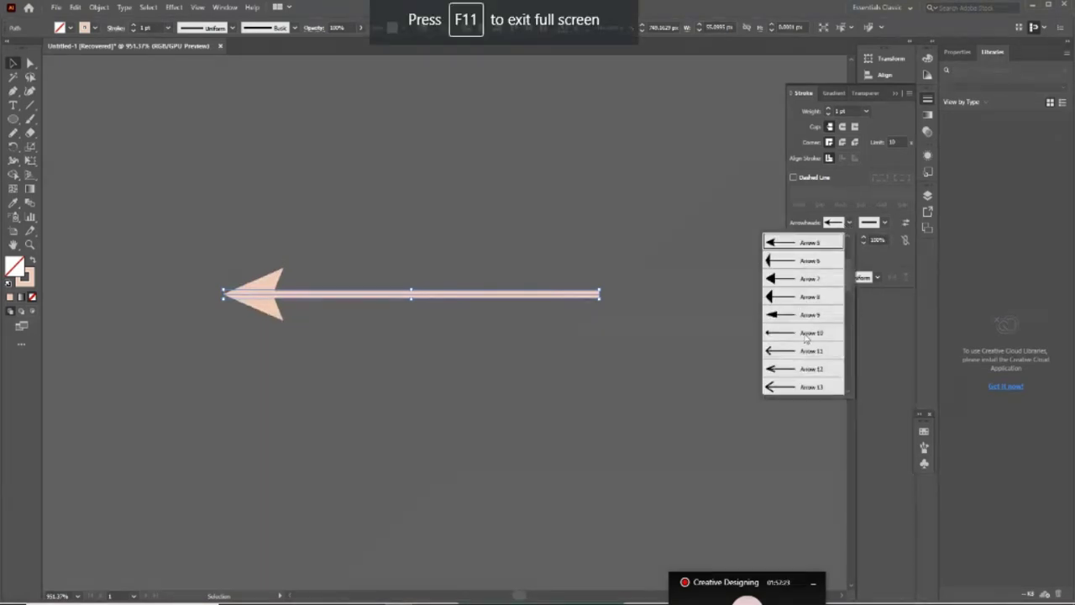
pyautogui.scroll(3, 802, 366)
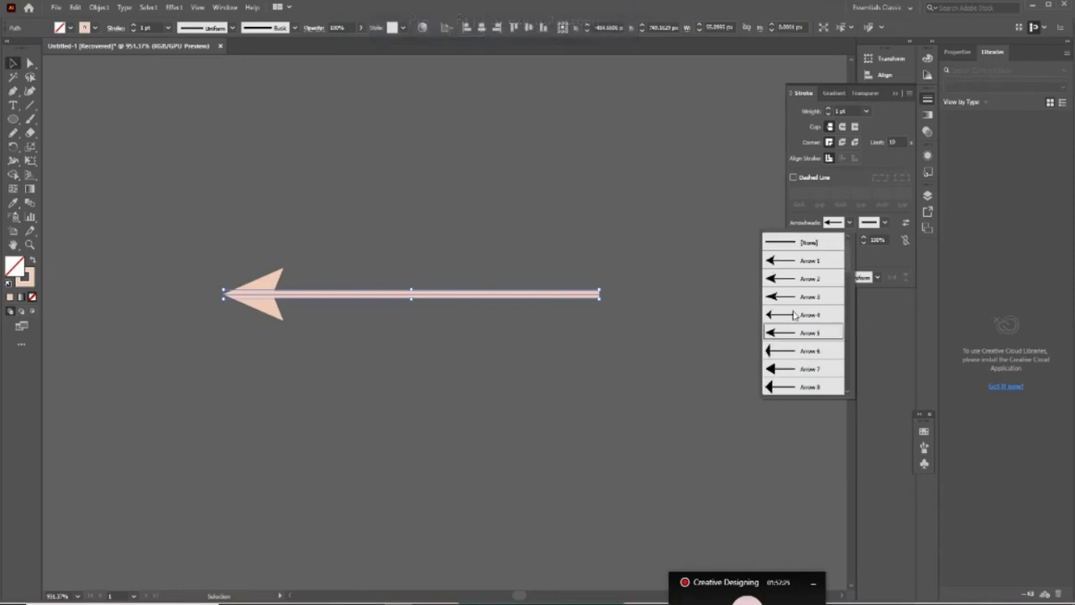
pyautogui.click(780, 279)
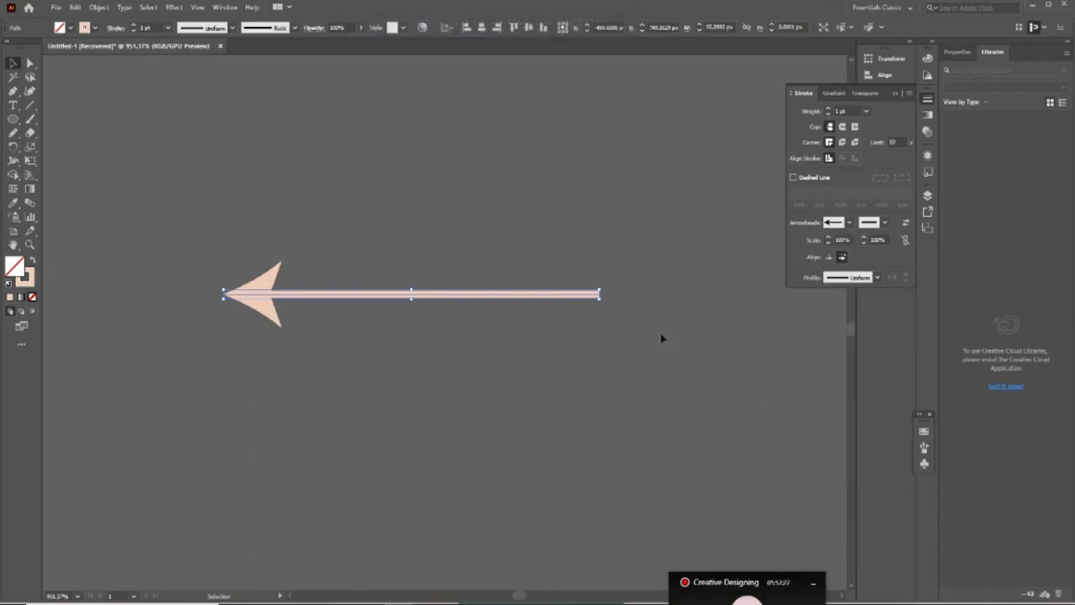
# Drag the arrow's end anchor left to shorten the shaft, then return to Adobe XD
pyautogui.click(435, 408)
pyautogui.click(437, 295)
pyautogui.press('a')
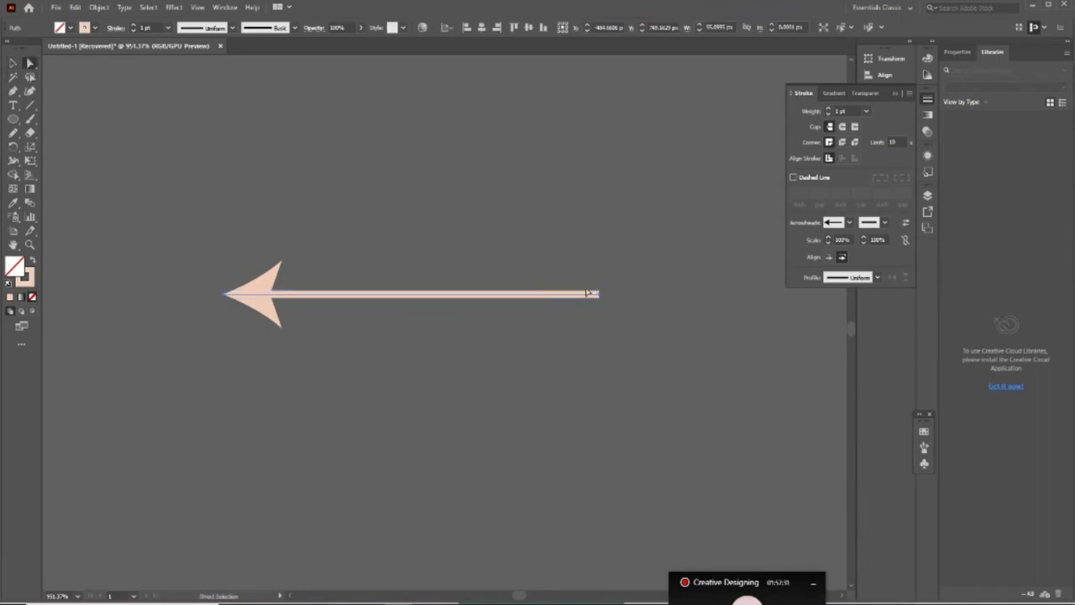
pyautogui.moveTo(605, 298); pyautogui.dragTo(432, 290)
pyautogui.click(513, 350)
pyautogui.press('z')
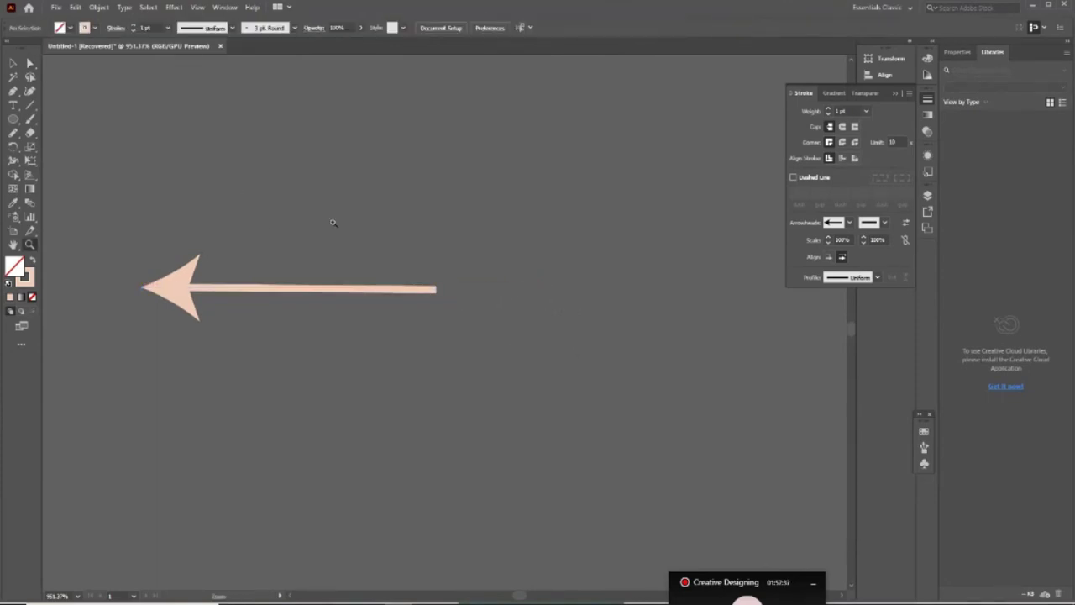
pyautogui.moveTo(333, 224); pyautogui.dragTo(331, 251)
pyautogui.click(331, 251)
pyautogui.press('a')
pyautogui.click(346, 237)
pyautogui.press('v')
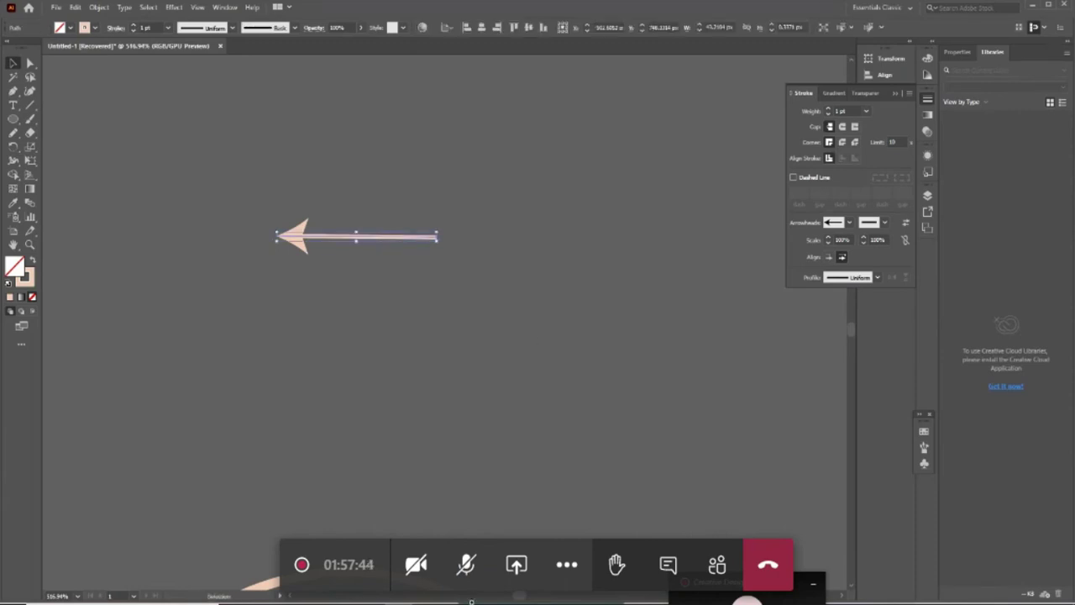
pyautogui.hotkey('alt', 'Tab')
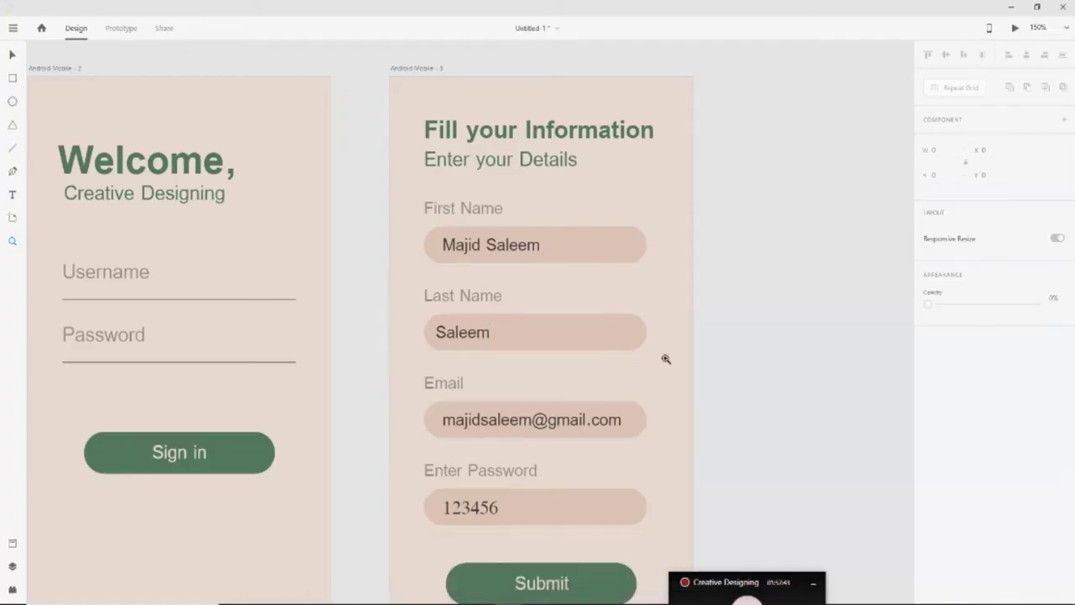
# Zoom out and scroll in XD to show all three Android screens side by side
pyautogui.hotkey('ctrl', '-')
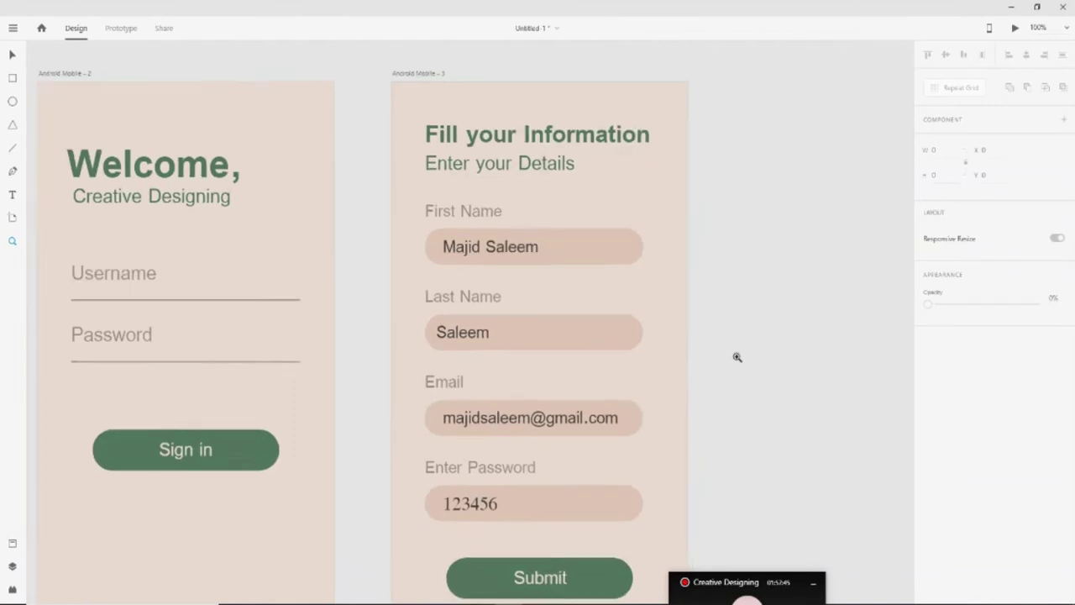
pyautogui.click(13, 57)
pyautogui.hscroll(-5, 39, 113)
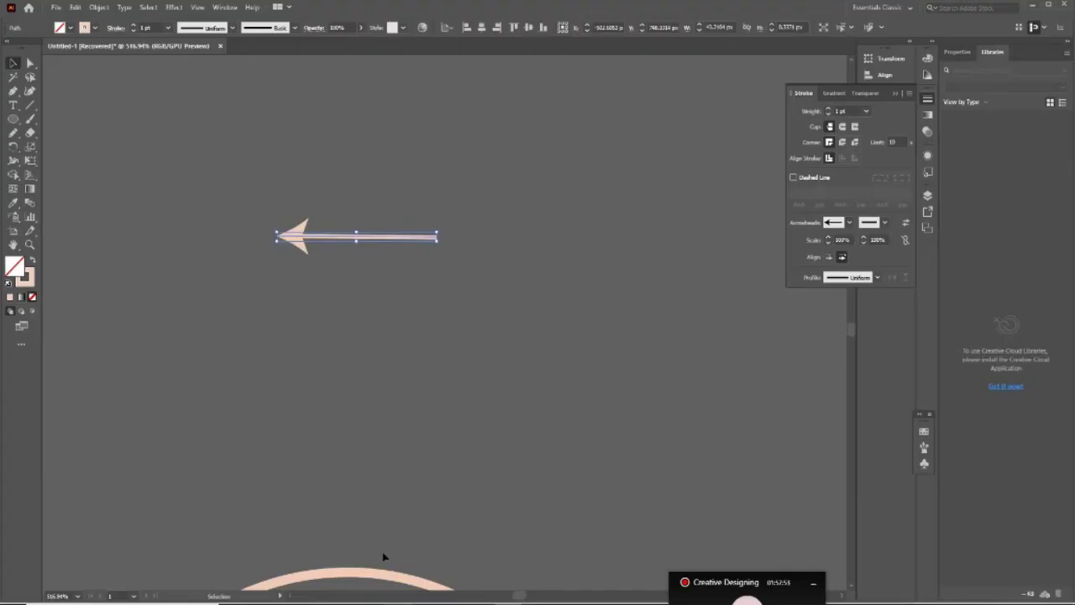
pyautogui.scroll(-5, 373, 344)
pyautogui.scroll(2, 370, 139)
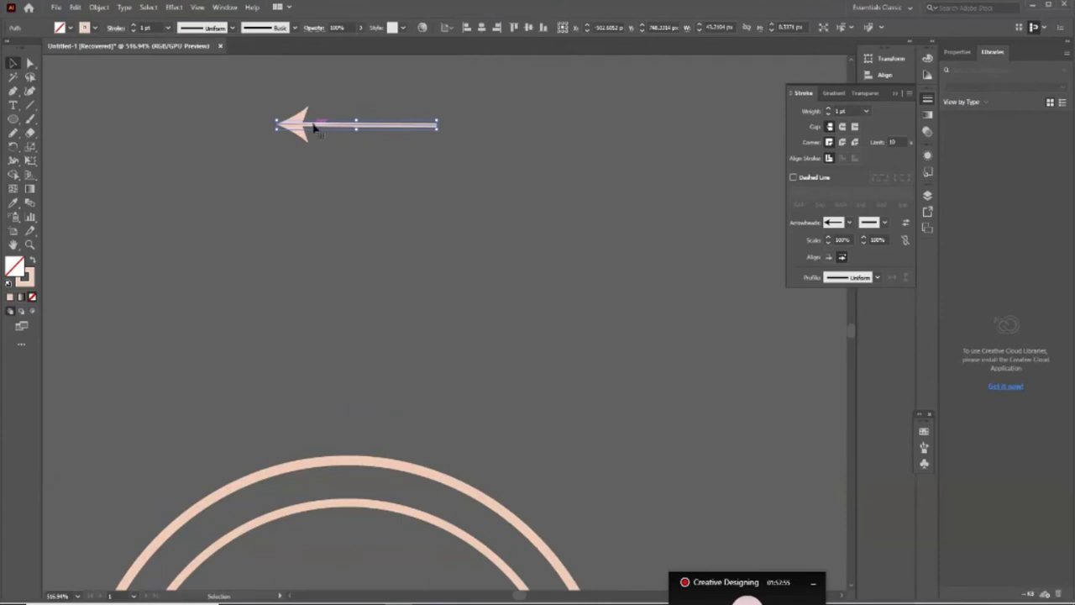
# Drag the arrow down into the logo circles above the Logo text and select it
pyautogui.moveTo(300, 122); pyautogui.dragTo(312, 576)
pyautogui.scroll(-3, 462, 423)
pyautogui.scroll(-8, 461, 422)
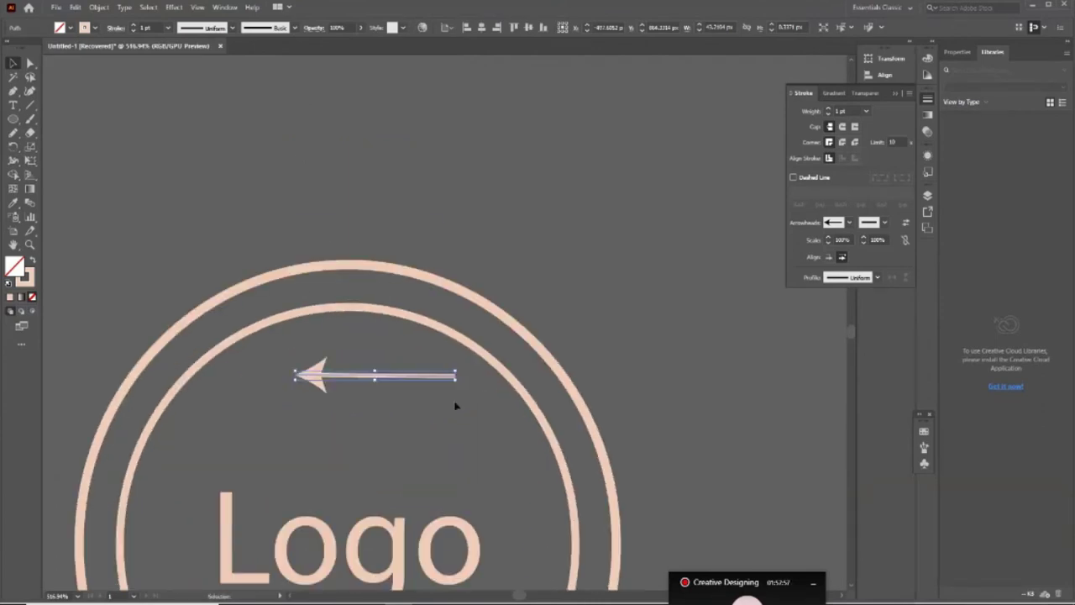
pyautogui.click(374, 208)
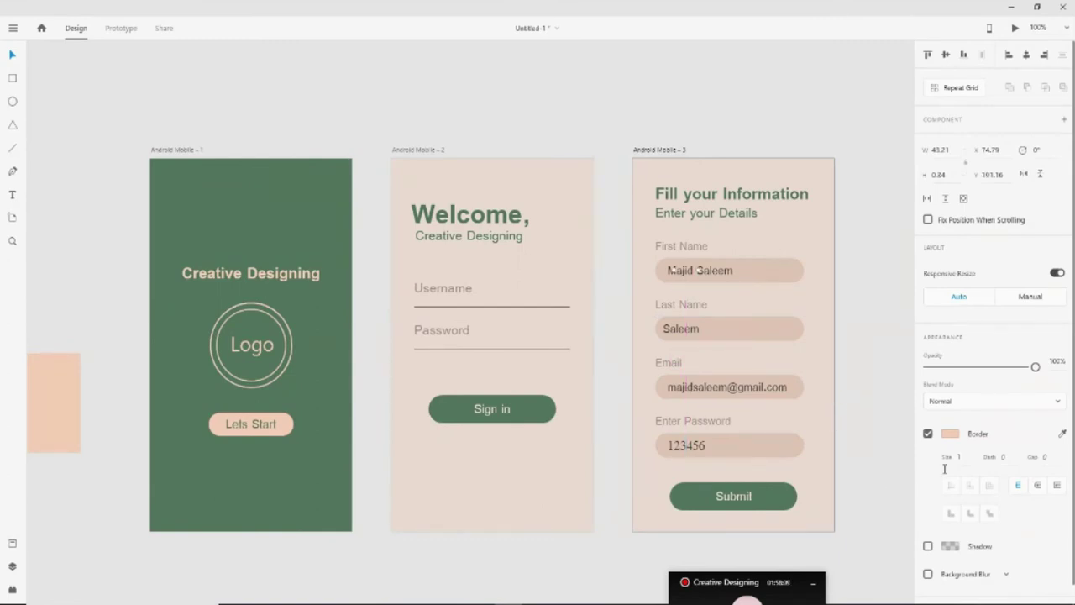
# Set the line's border colour to the first screen's dark green using the eyedropper
pyautogui.click(952, 435)
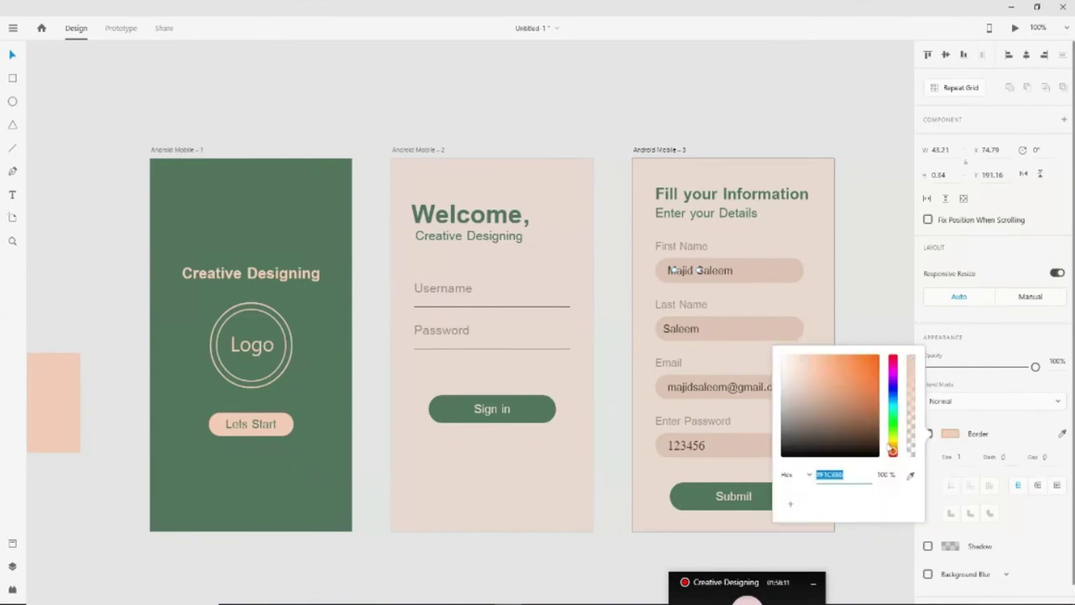
pyautogui.click(911, 474)
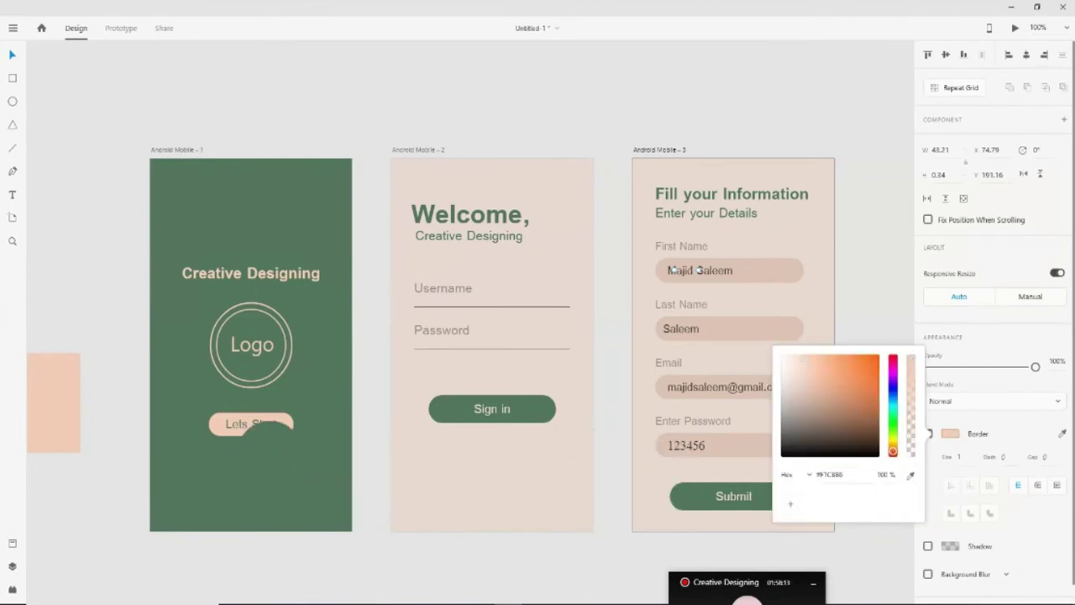
pyautogui.click(299, 490)
pyautogui.click(13, 55)
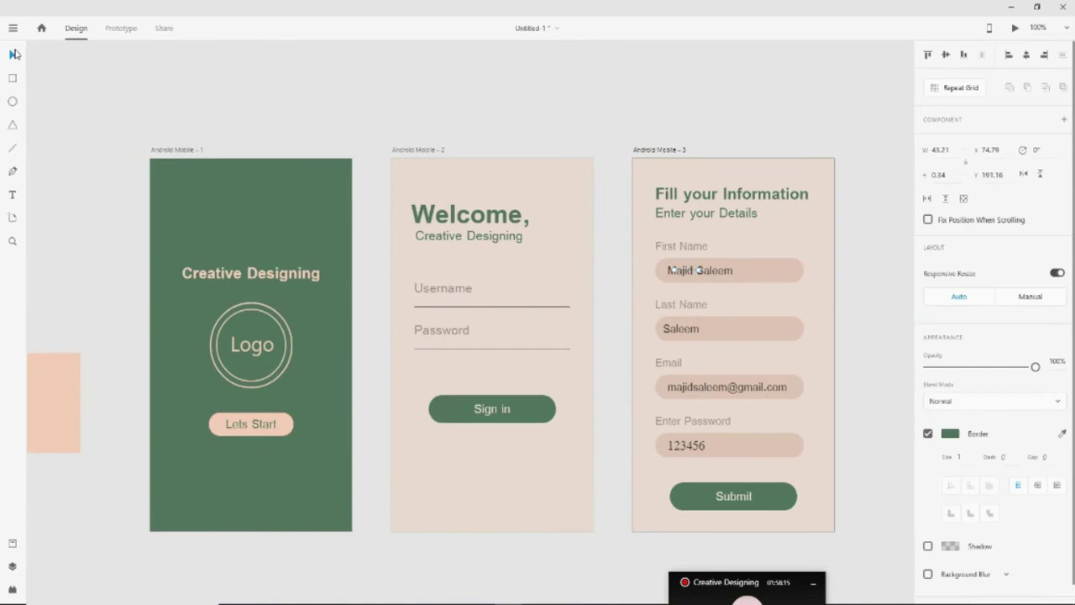
pyautogui.click(963, 457)
pyautogui.click(873, 453)
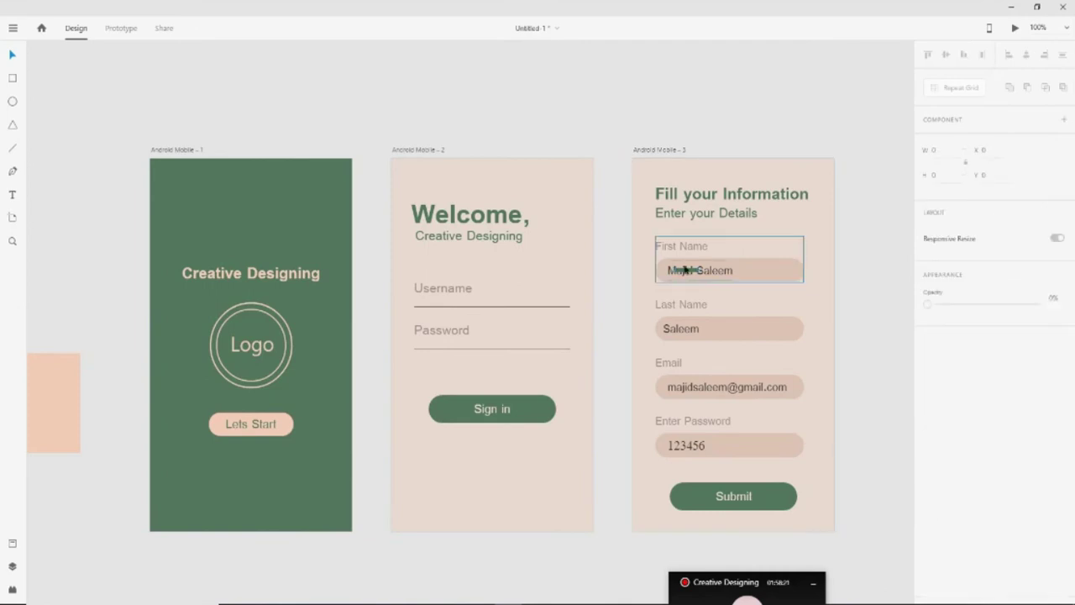
# Delete the stray line over the First Name field, then nudge the Illustrator arrow slightly down
pyautogui.click(682, 271)
pyautogui.press('Delete')
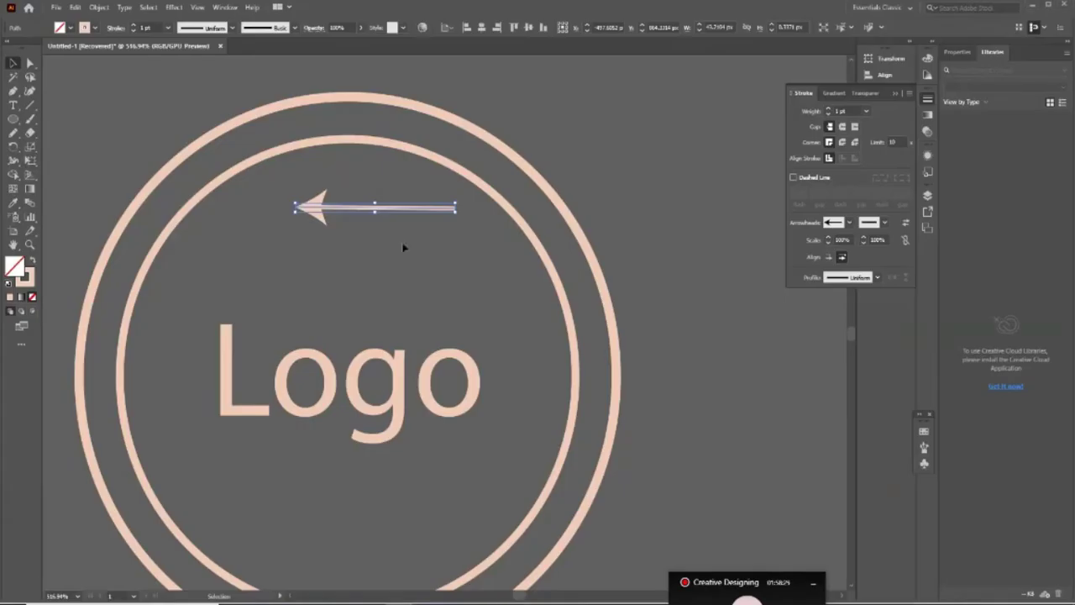
pyautogui.click(408, 244)
pyautogui.moveTo(352, 211); pyautogui.dragTo(358, 239)
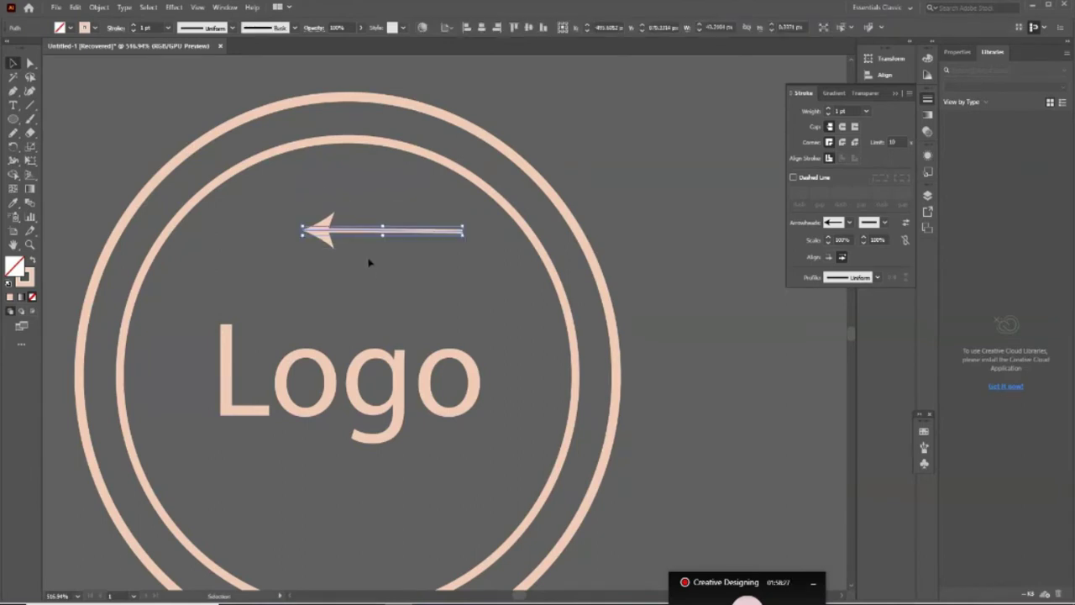
# Convert the arrow's stroke into filled shapes with Object > Path > Outline Stroke
pyautogui.click(99, 7)
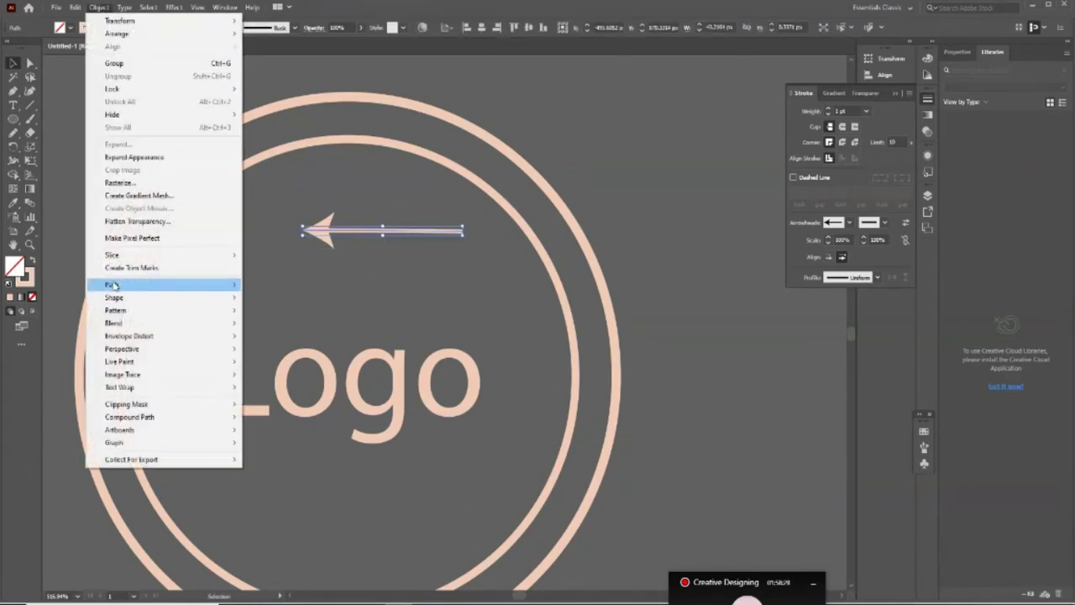
pyautogui.moveTo(134, 285)
pyautogui.click(281, 314)
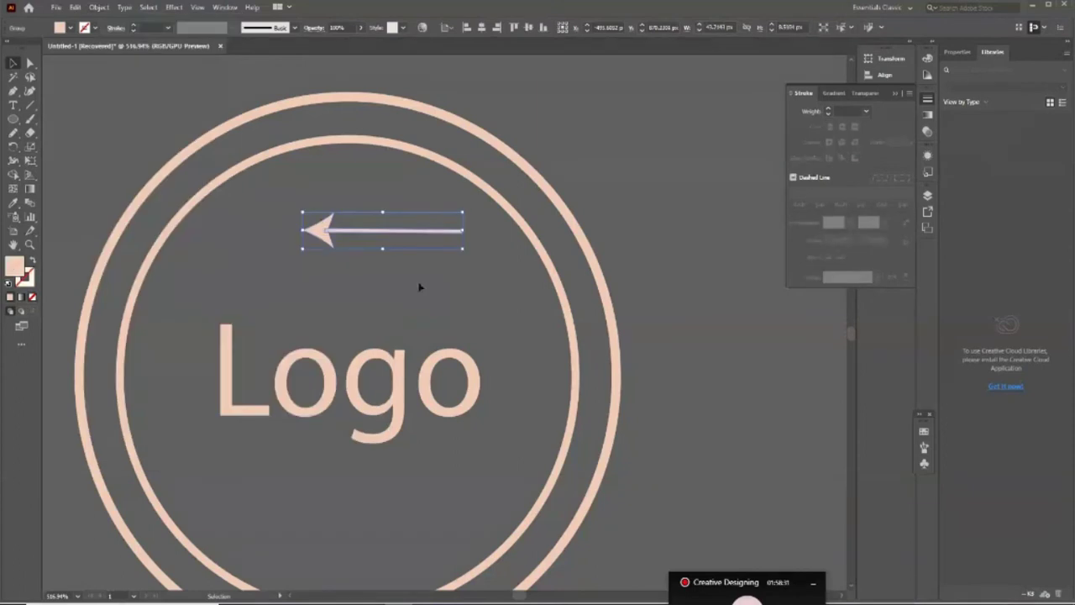
pyautogui.press('a')
pyautogui.press('v')
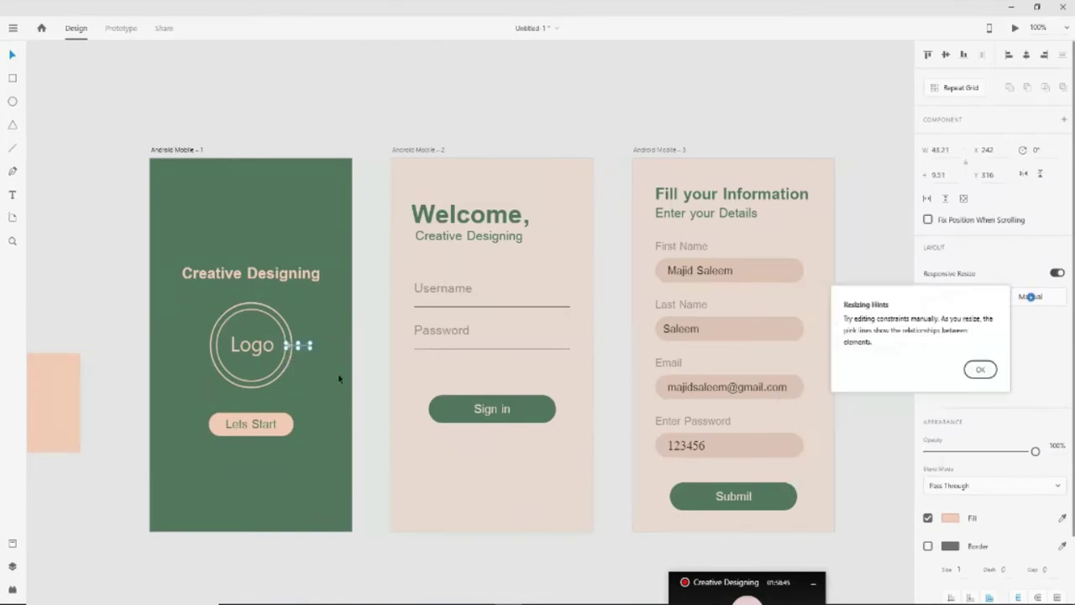
# Nudge the small pasted piece beside the logo one pixel to the right
pyautogui.moveTo(313, 349); pyautogui.dragTo(314, 349)
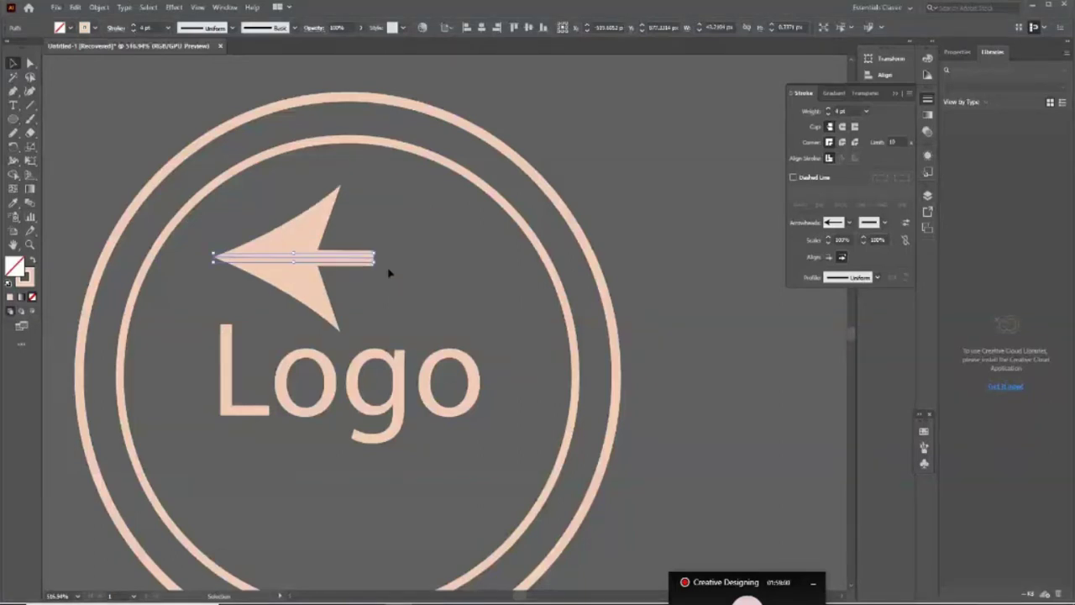
# Drag the arrow's end anchor right so the shaft extends past the circles
pyautogui.press('a')
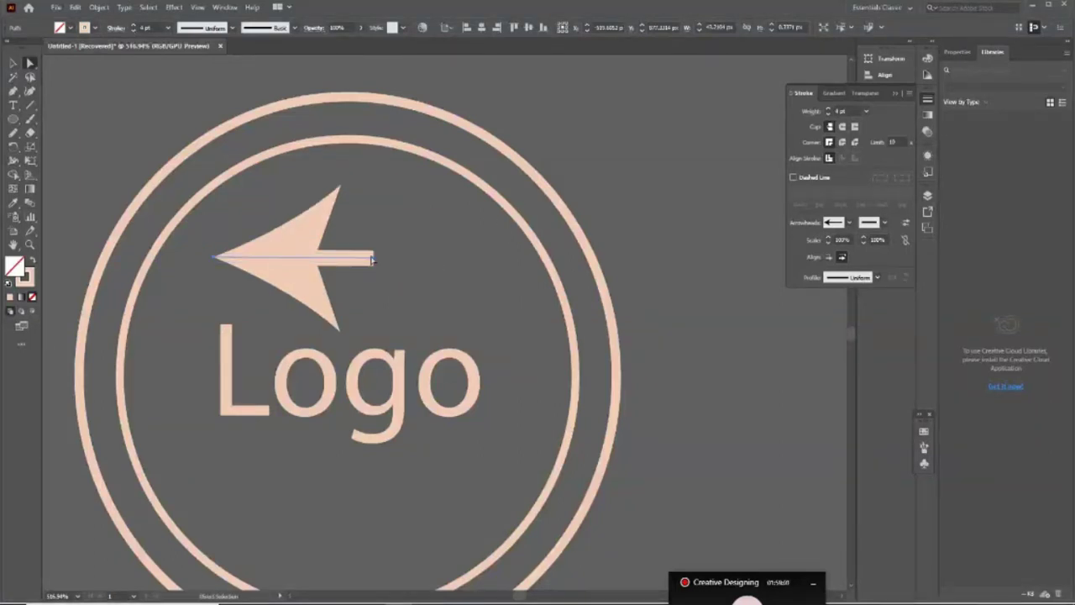
pyautogui.hotkey('ctrl', 'shift', 'a')
pyautogui.moveTo(375, 261); pyautogui.dragTo(686, 262)
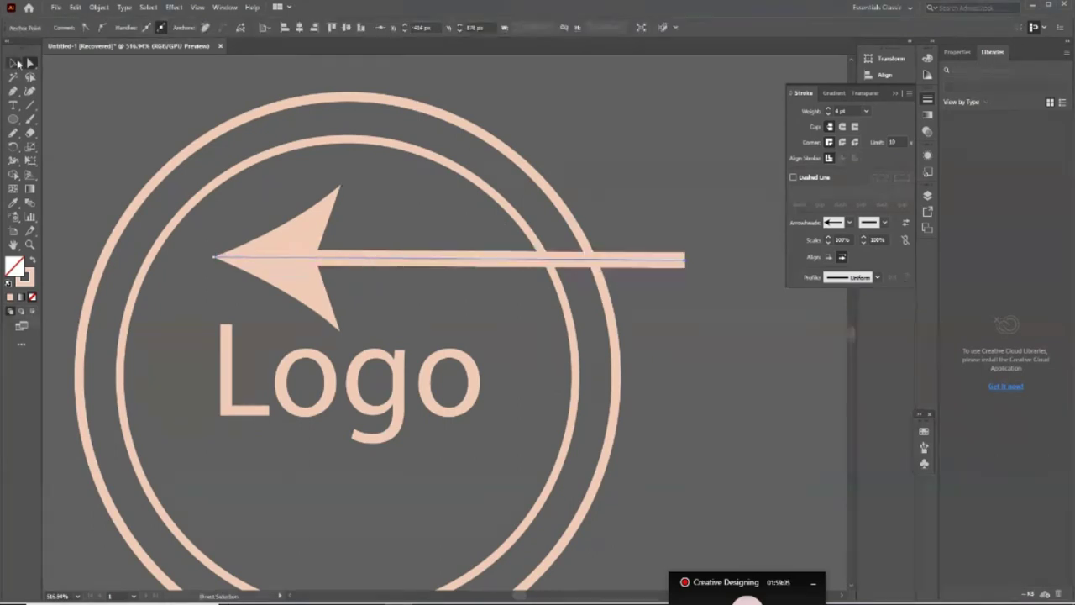
# Convert the arrow shaft's stroke to filled shapes with Outline Stroke
pyautogui.click(17, 63)
pyautogui.hotkey('ctrl', 'shift', 'a')
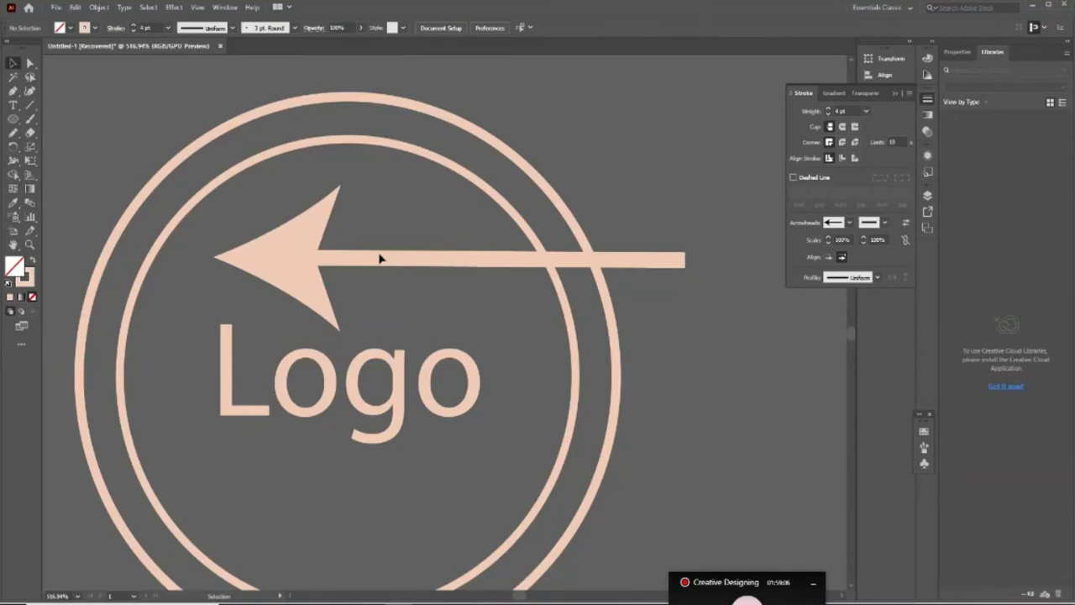
pyautogui.click(380, 258)
pyautogui.click(100, 7)
pyautogui.moveTo(133, 286)
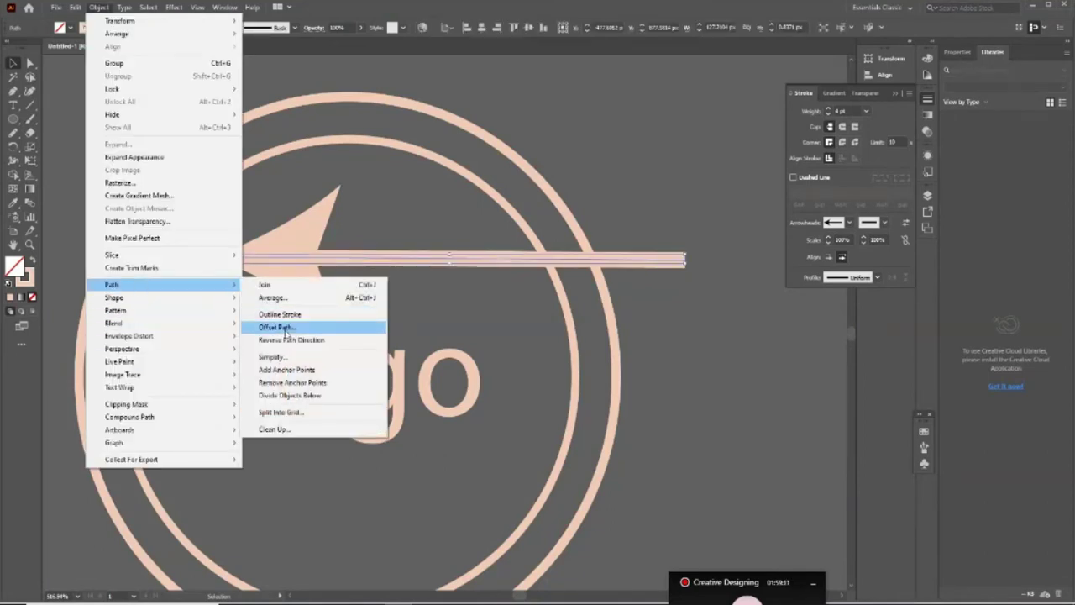
pyautogui.click(280, 314)
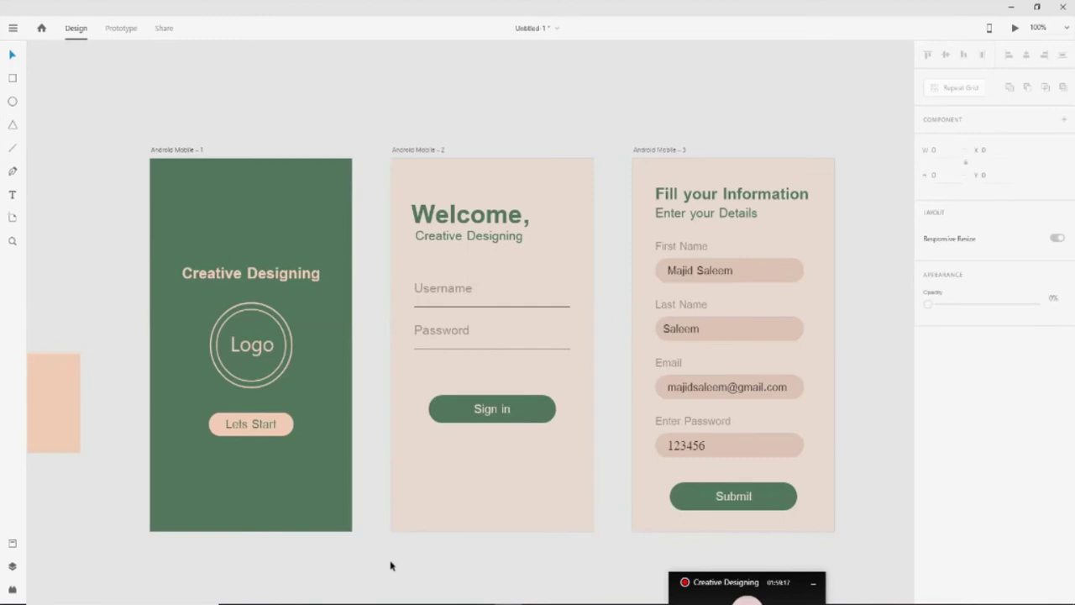
# Paste the Illustrator arrow atop the second screen and fill it with the first screen's green
pyautogui.hotkey('ctrl', 'v')
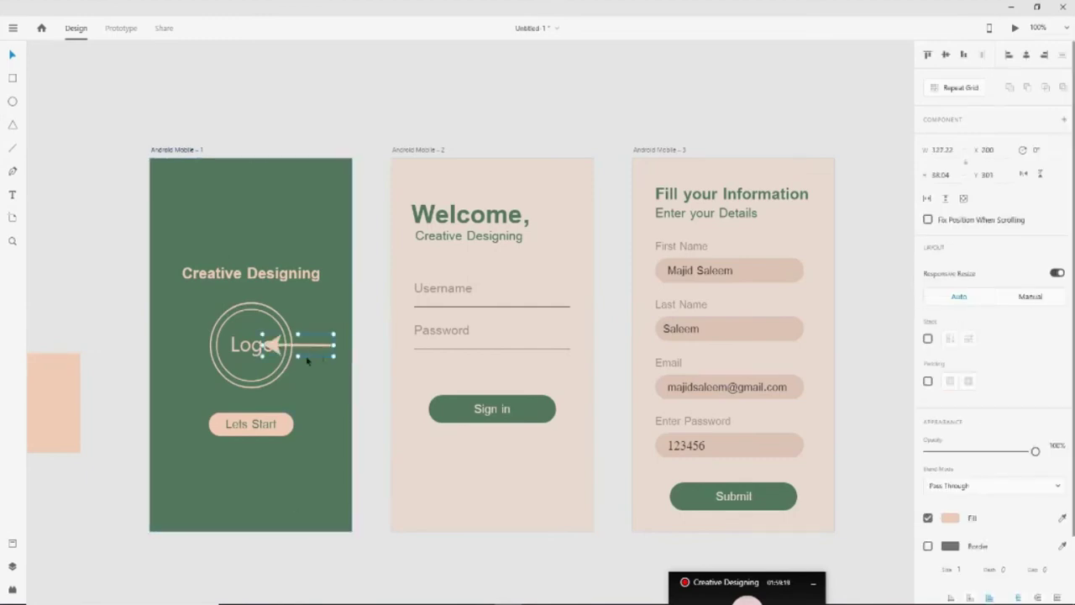
pyautogui.moveTo(277, 349); pyautogui.dragTo(403, 178)
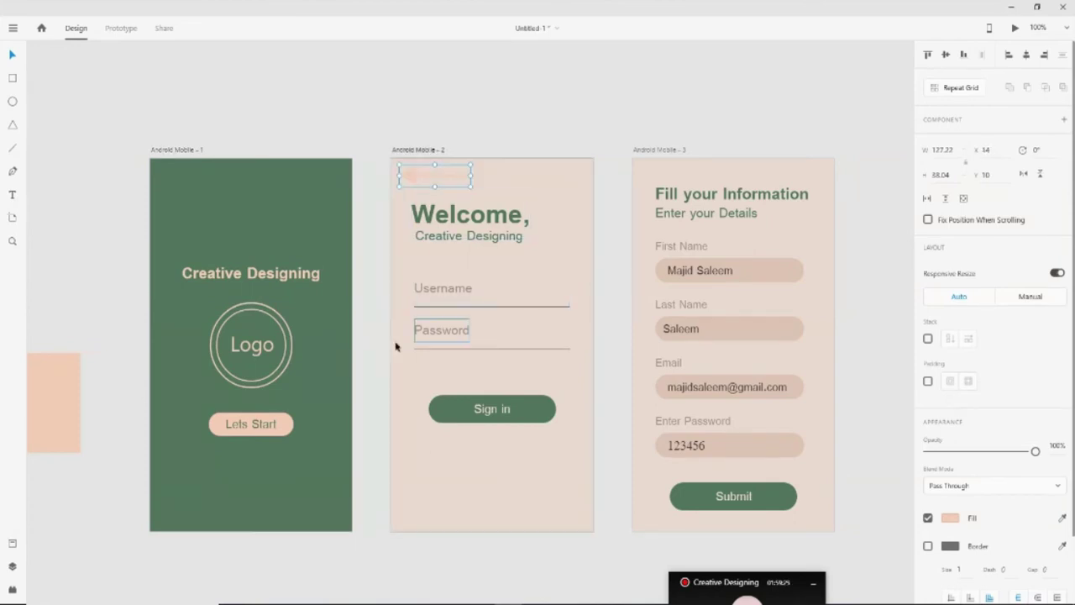
pyautogui.click(950, 518)
pyautogui.click(910, 556)
pyautogui.click(288, 501)
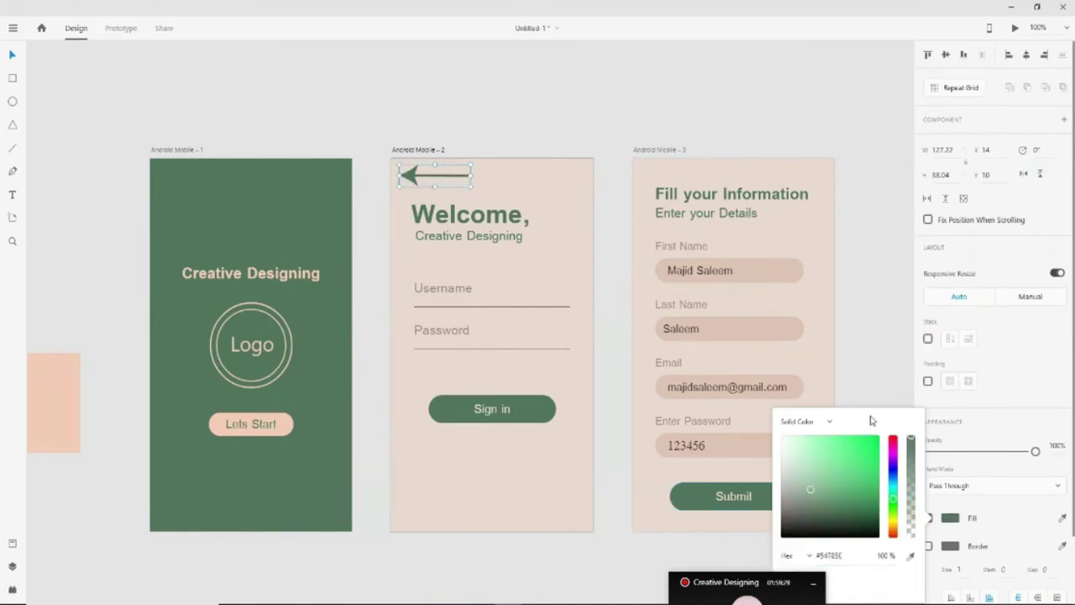
pyautogui.click(864, 370)
# Shrink the arrow and nudge it to the Welcome screen's top-left above the heading
pyautogui.click(408, 175)
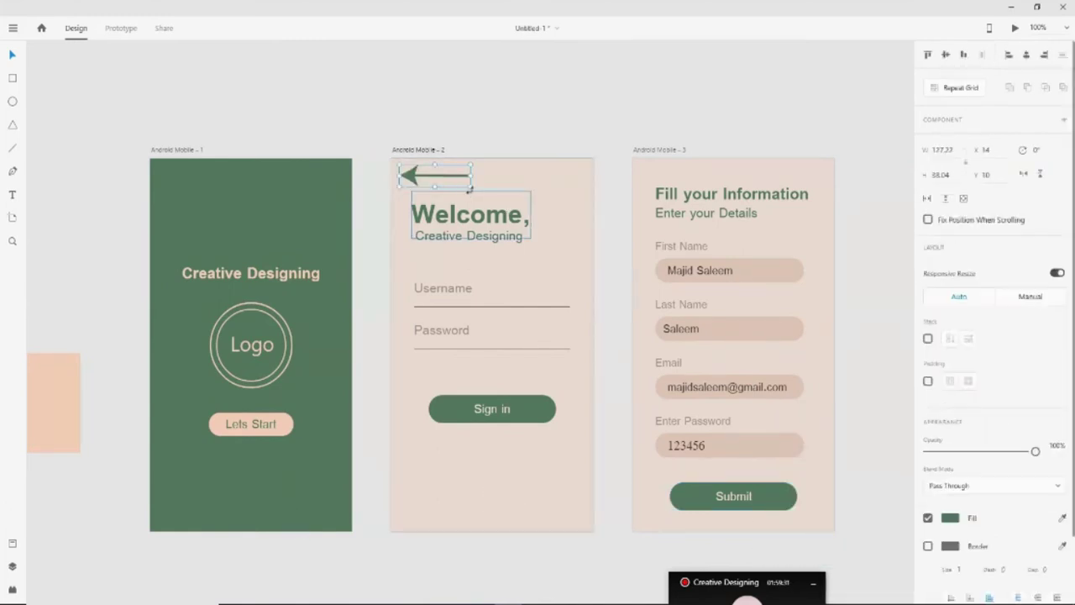
pyautogui.moveTo(469, 188); pyautogui.dragTo(457, 178)
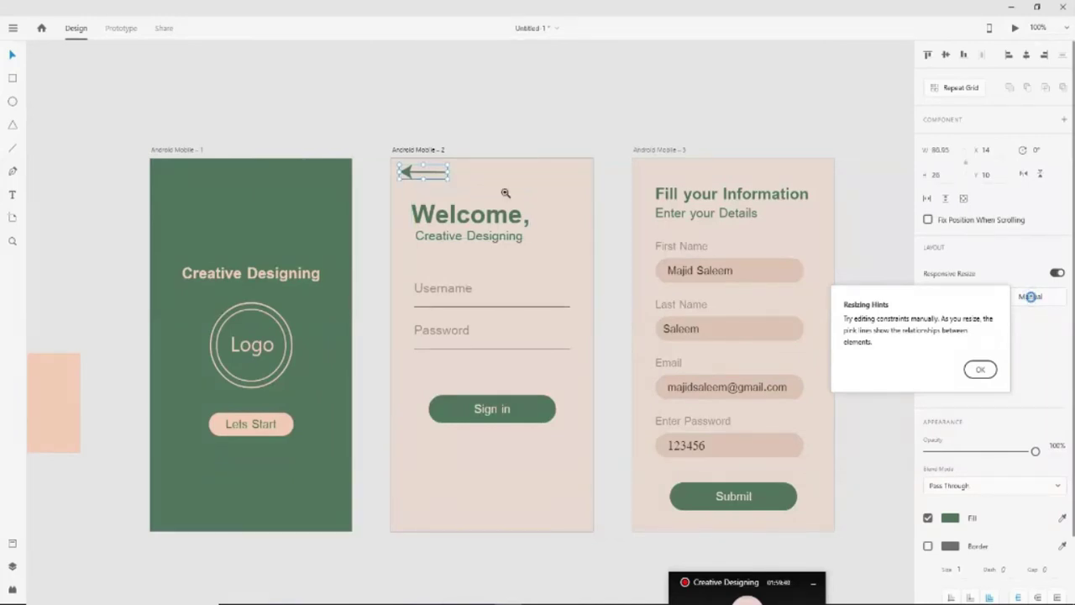
pyautogui.click(444, 173)
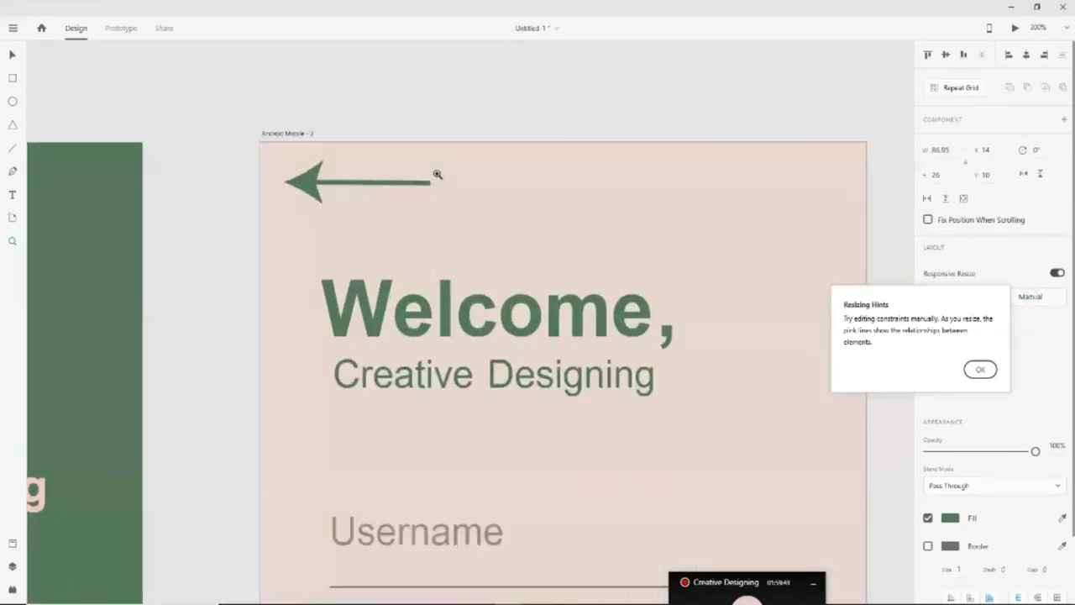
pyautogui.press('v')
pyautogui.moveTo(304, 194); pyautogui.dragTo(342, 197)
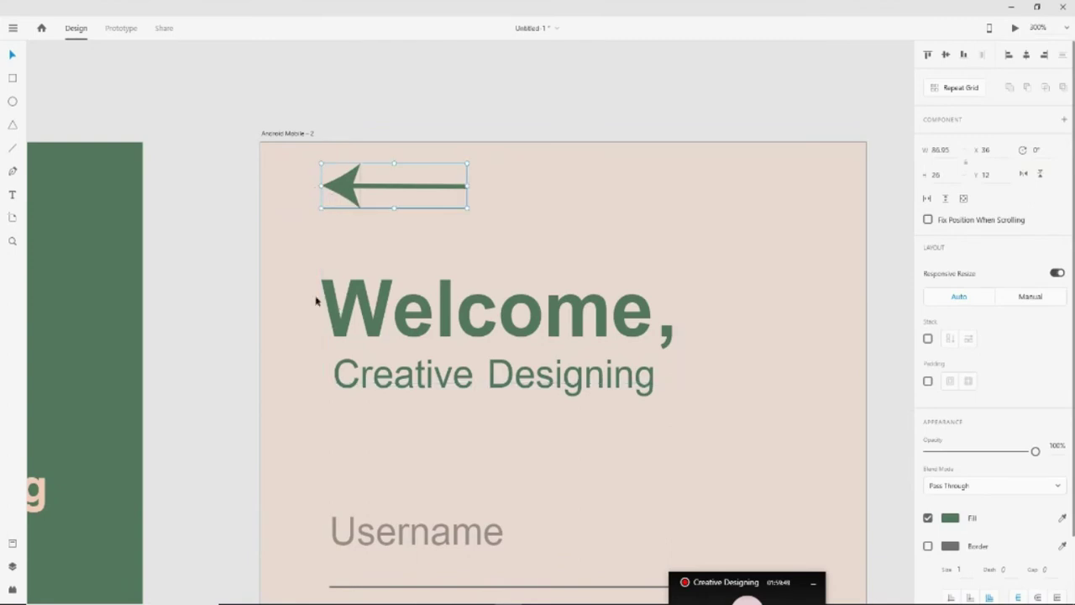
pyautogui.click(362, 126)
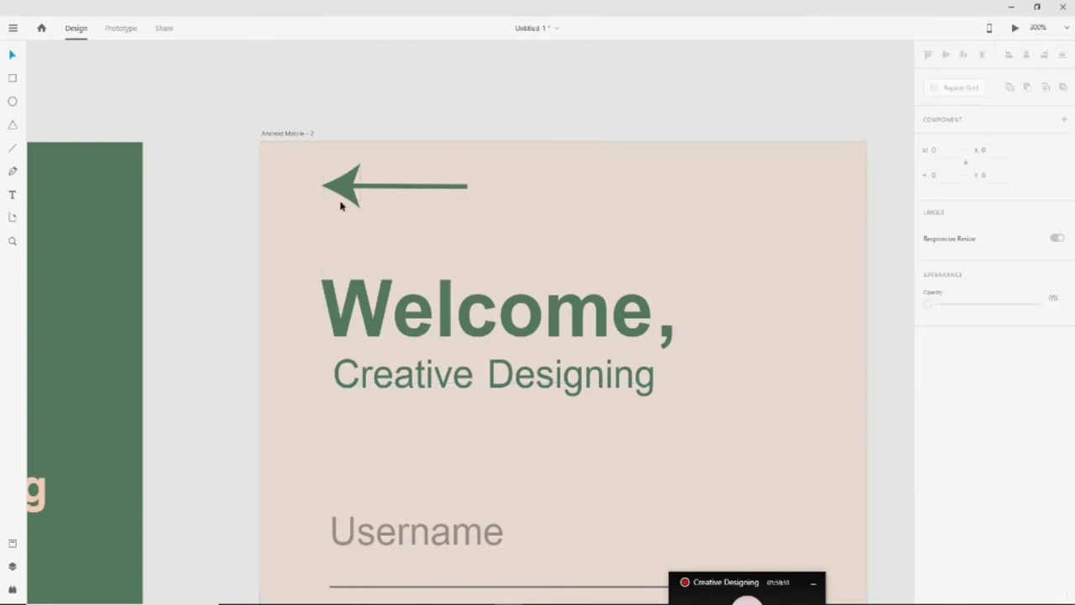
pyautogui.hotkey('ctrl', '0')
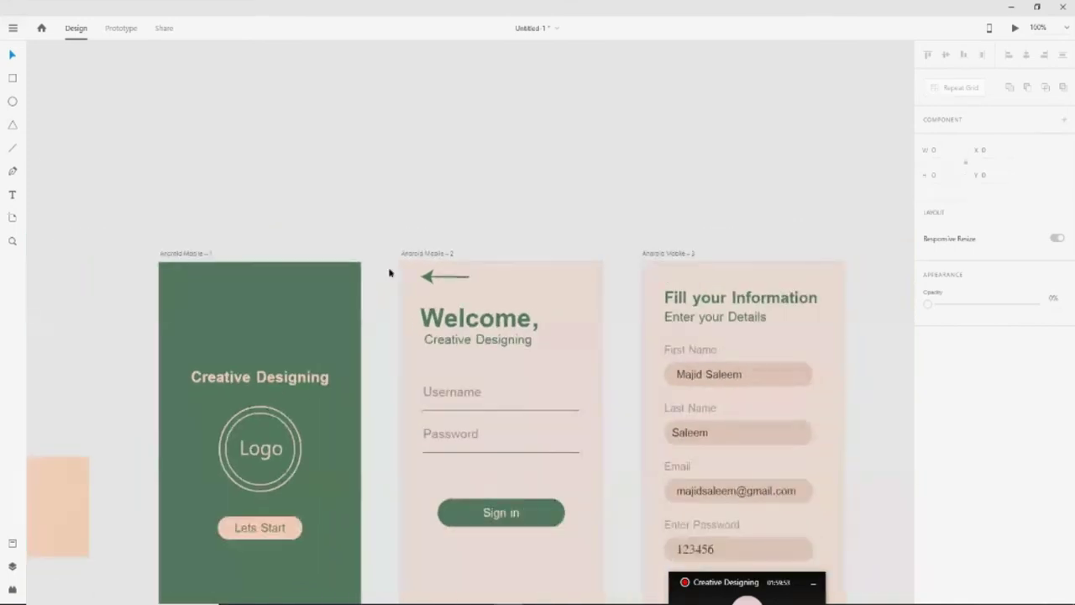
# Copy the green back arrow onto the Fill your Information screen's top-left and zoom out
pyautogui.scroll(-2, 532, 227)
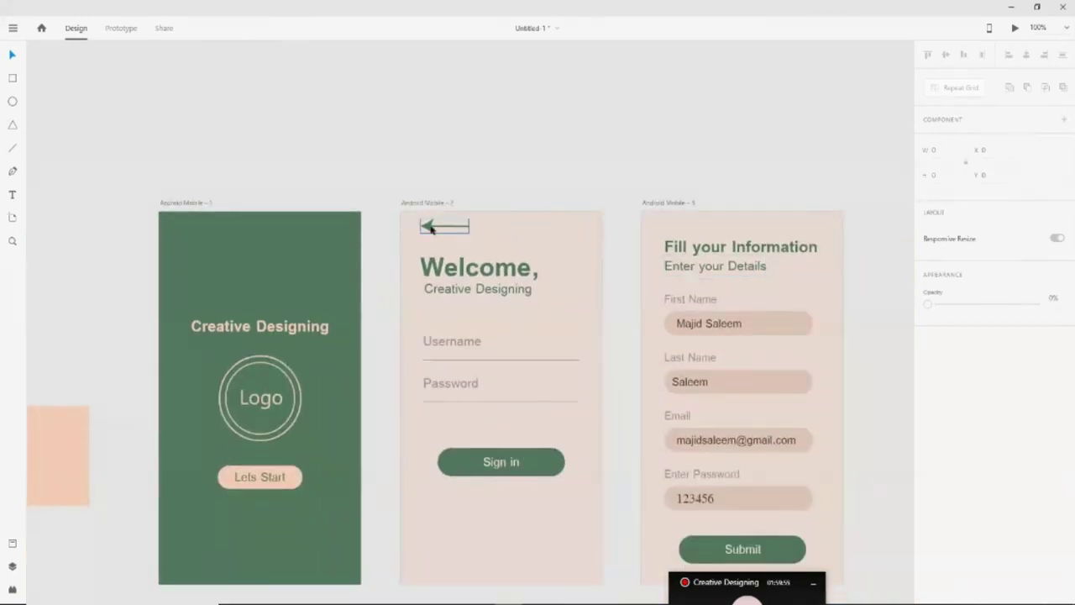
pyautogui.click(431, 228)
pyautogui.click(649, 229)
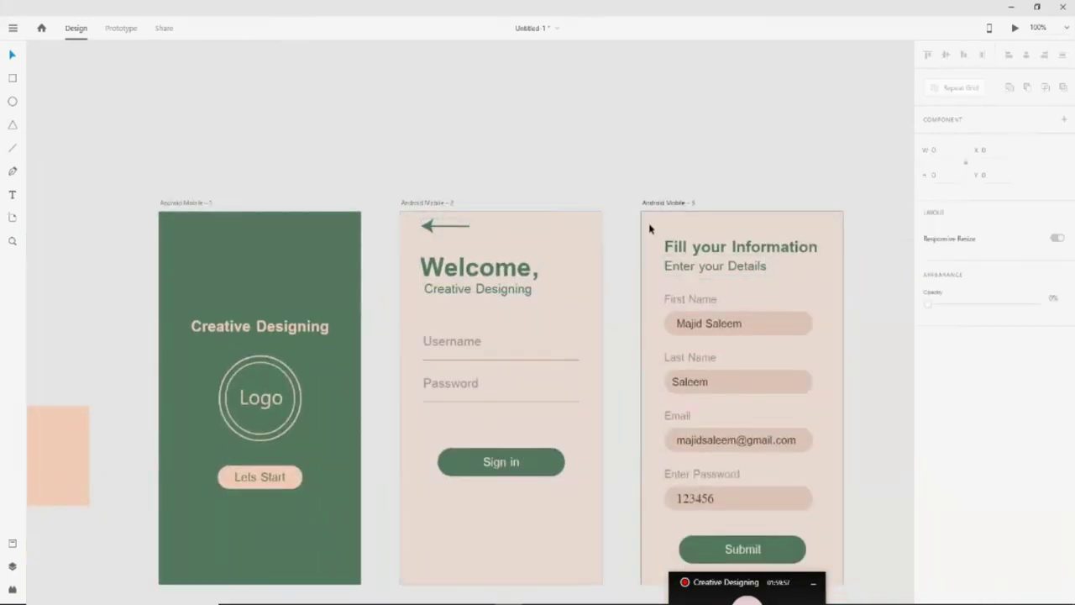
pyautogui.hotkey('ctrl', 'v')
pyautogui.click(449, 185)
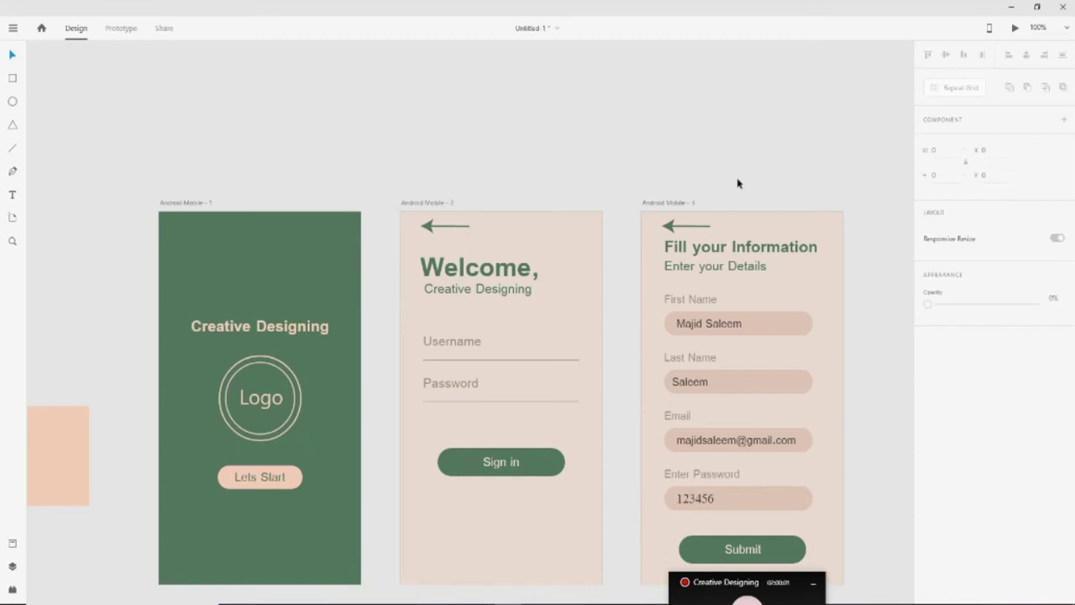
pyautogui.scroll(-2, 865, 341)
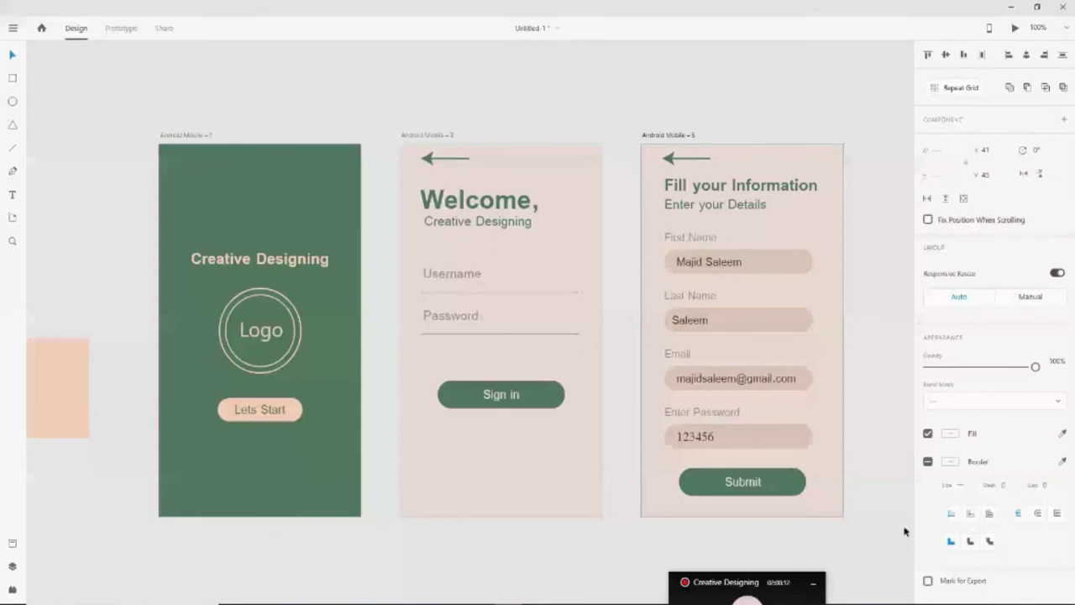
pyautogui.click(904, 531)
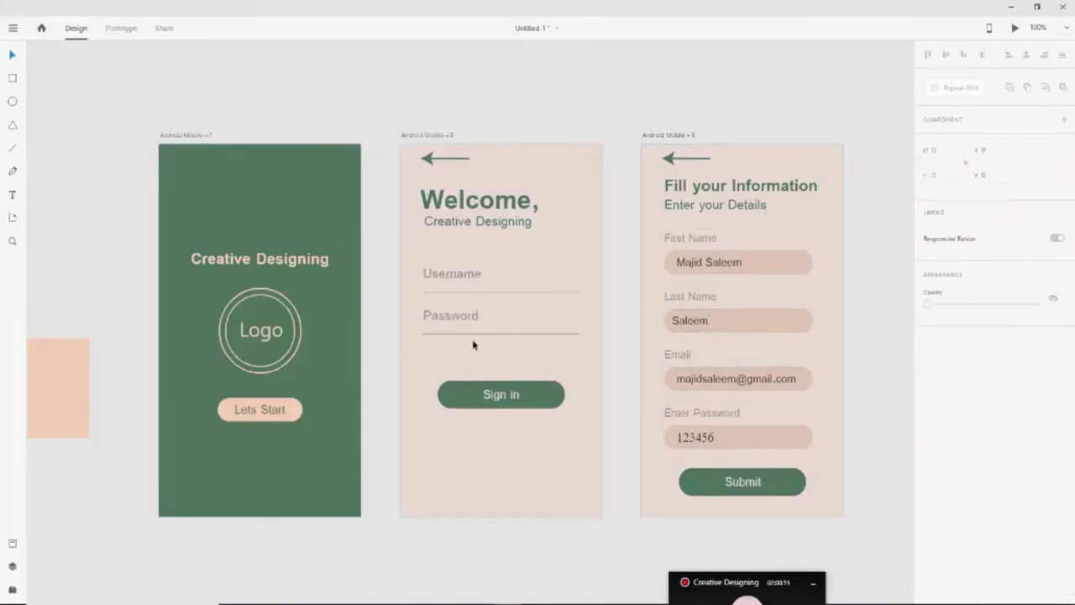
pyautogui.hotkey('ctrl', '-')
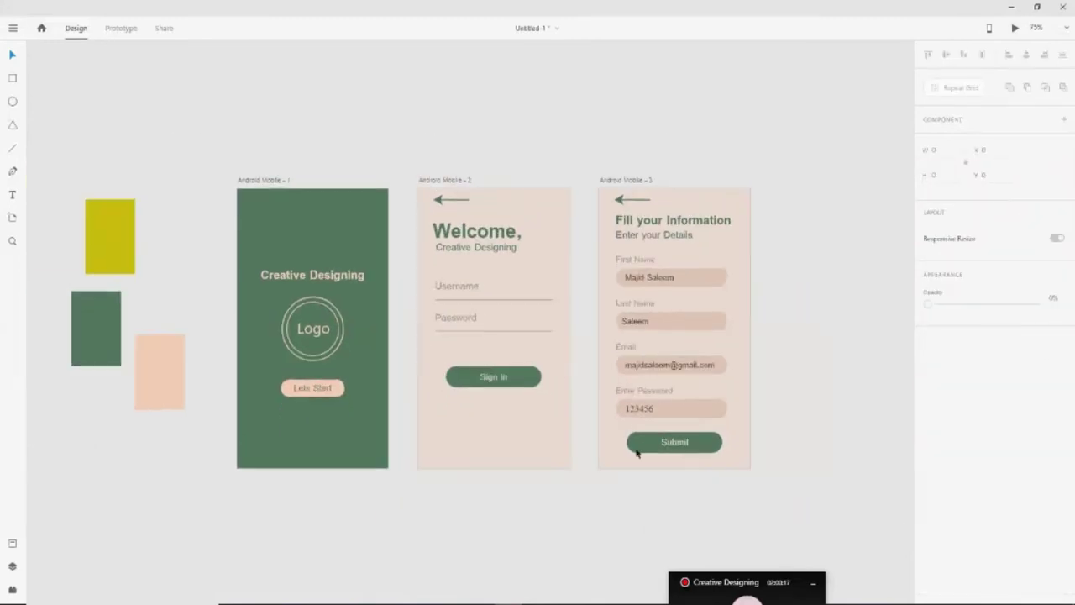
pyautogui.scroll(-1, 625, 460)
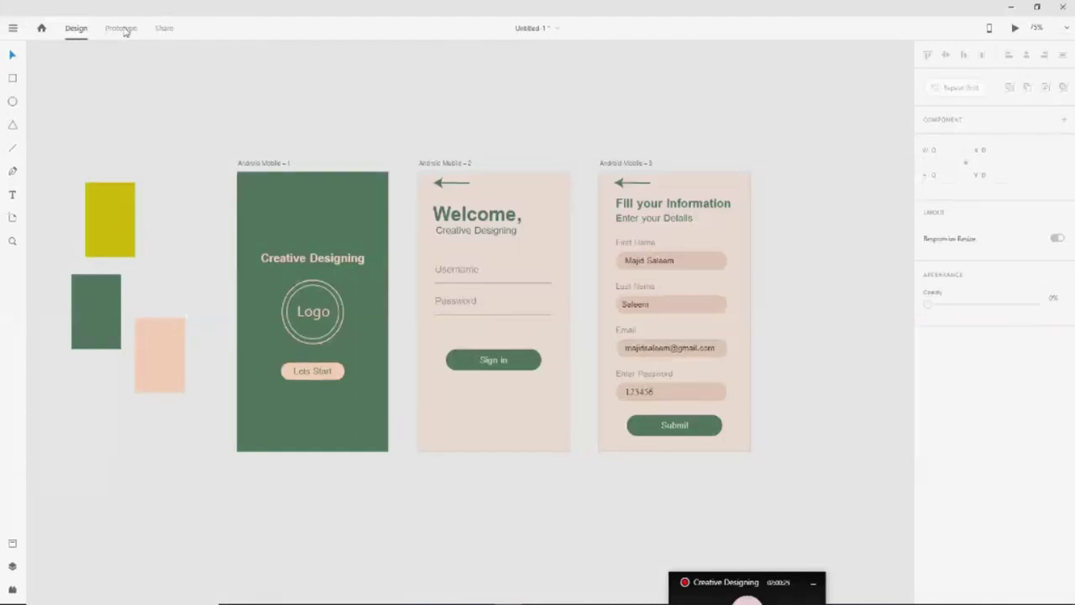
# In Prototype mode, link Lets Start to screen two and Sign in to screen three
pyautogui.click(122, 32)
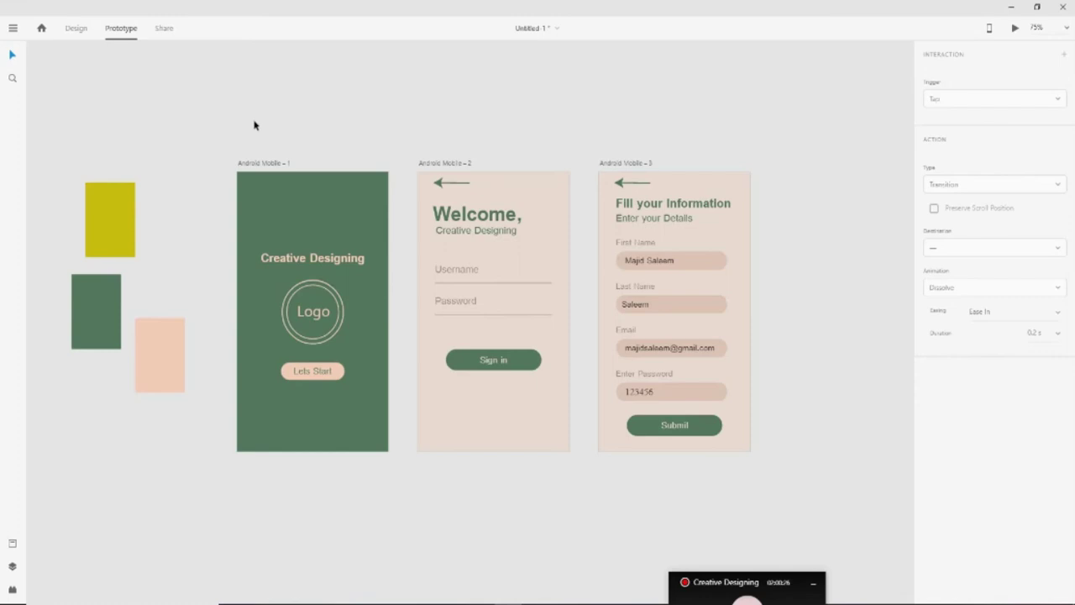
pyautogui.click(341, 373)
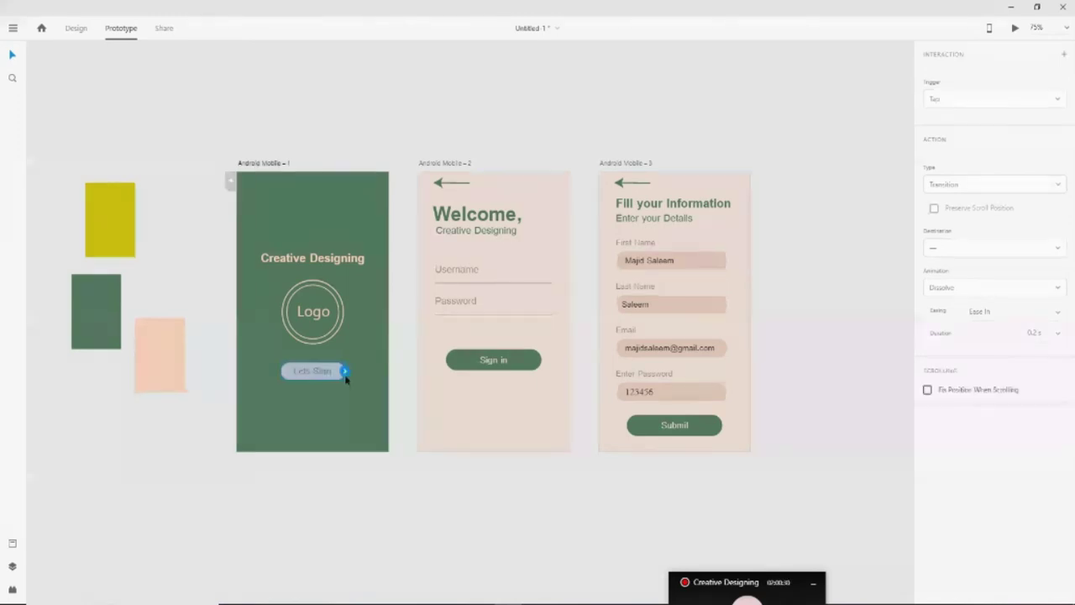
pyautogui.moveTo(345, 373); pyautogui.dragTo(446, 392)
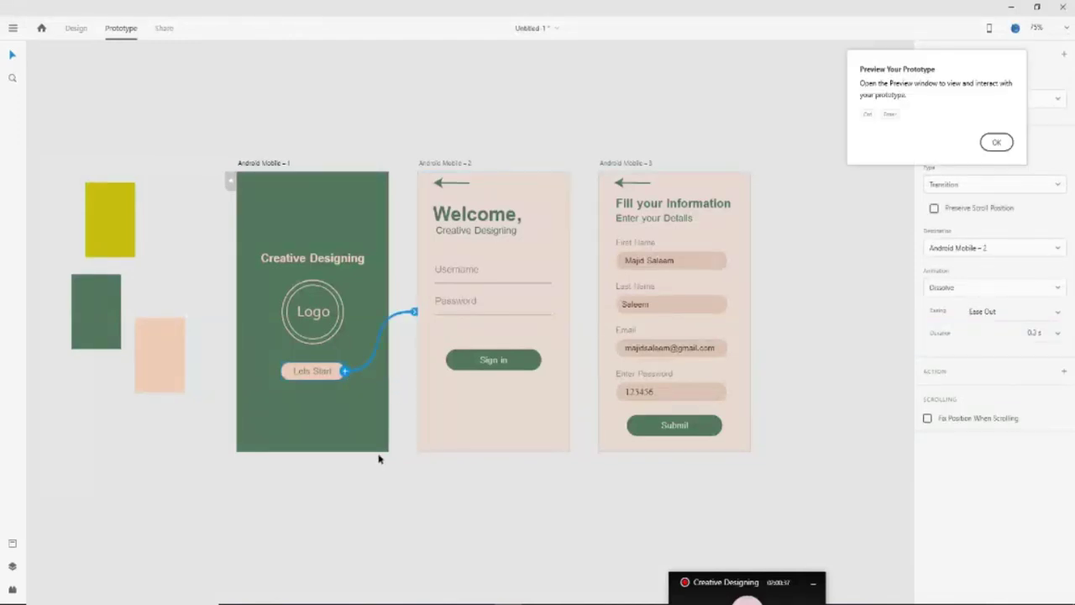
pyautogui.click(529, 368)
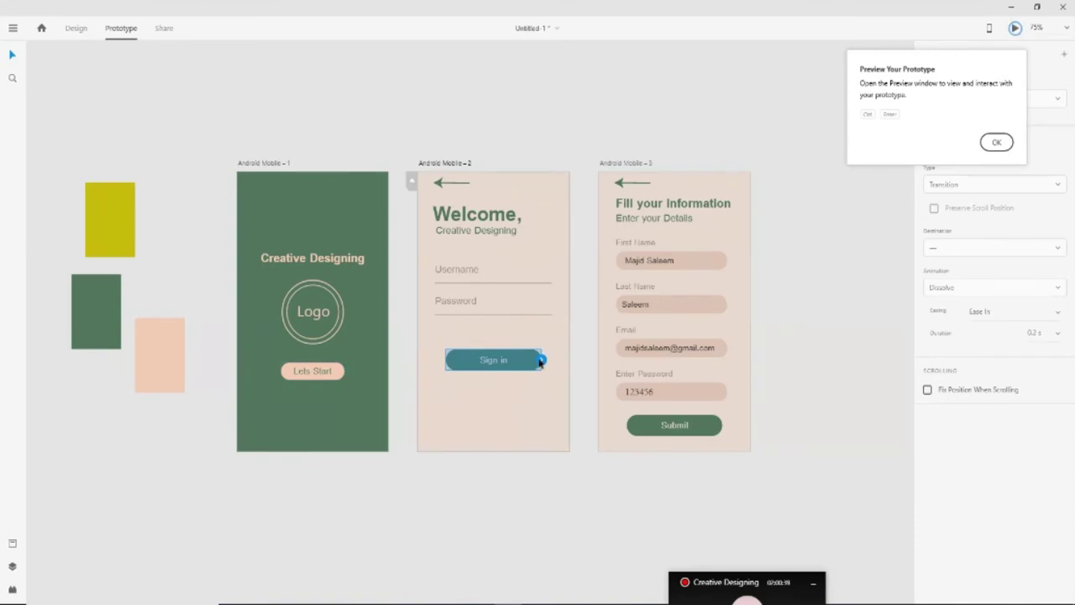
pyautogui.moveTo(542, 361); pyautogui.dragTo(612, 421)
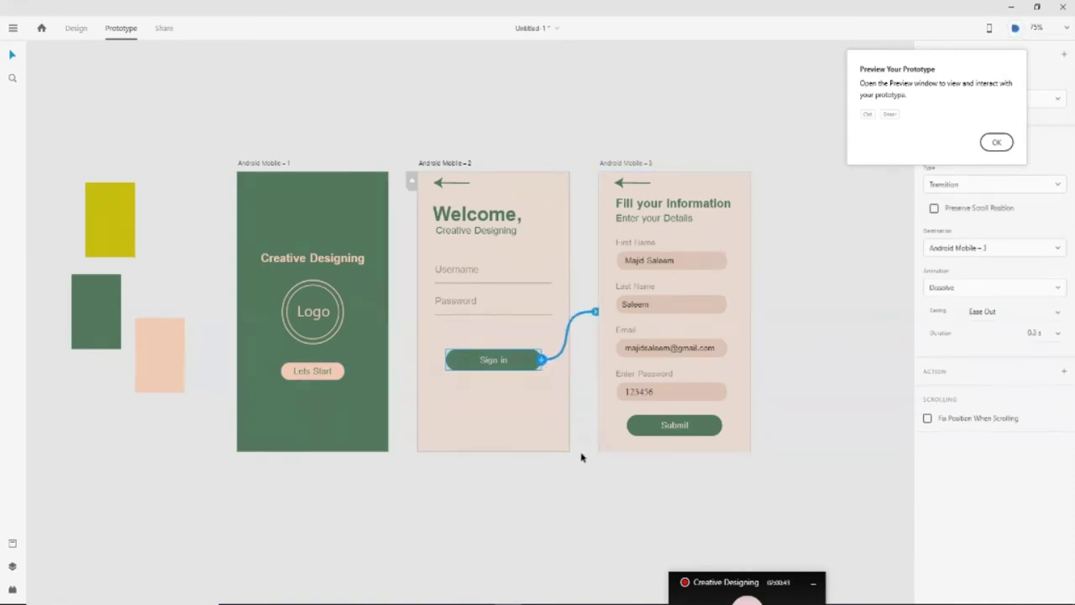
# Link each back arrow to its previous screen and launch the prototype preview
pyautogui.click(623, 182)
pyautogui.moveTo(655, 187); pyautogui.dragTo(511, 223)
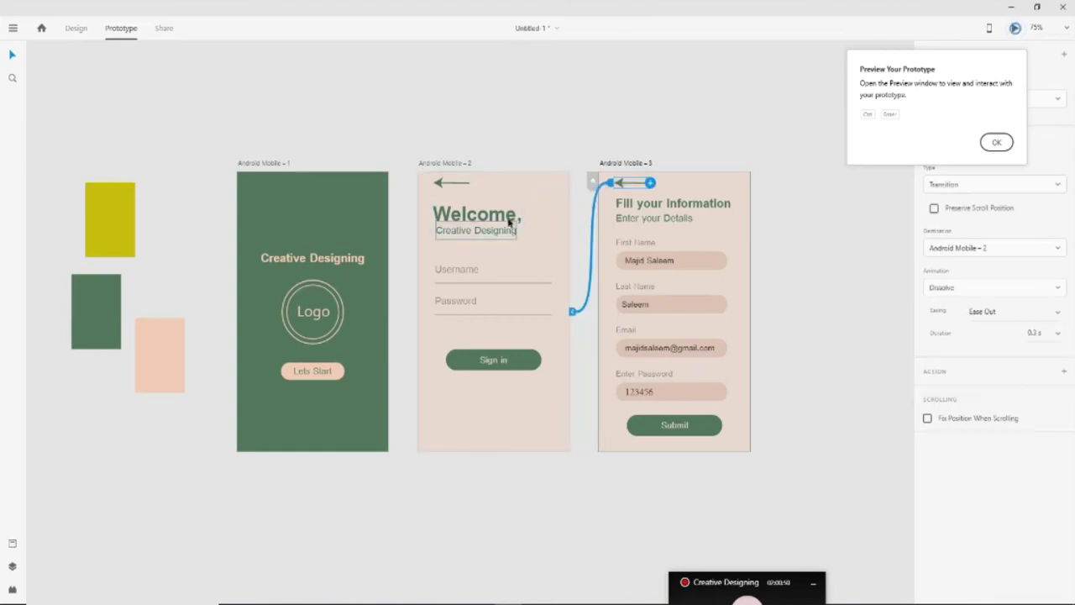
pyautogui.click(450, 187)
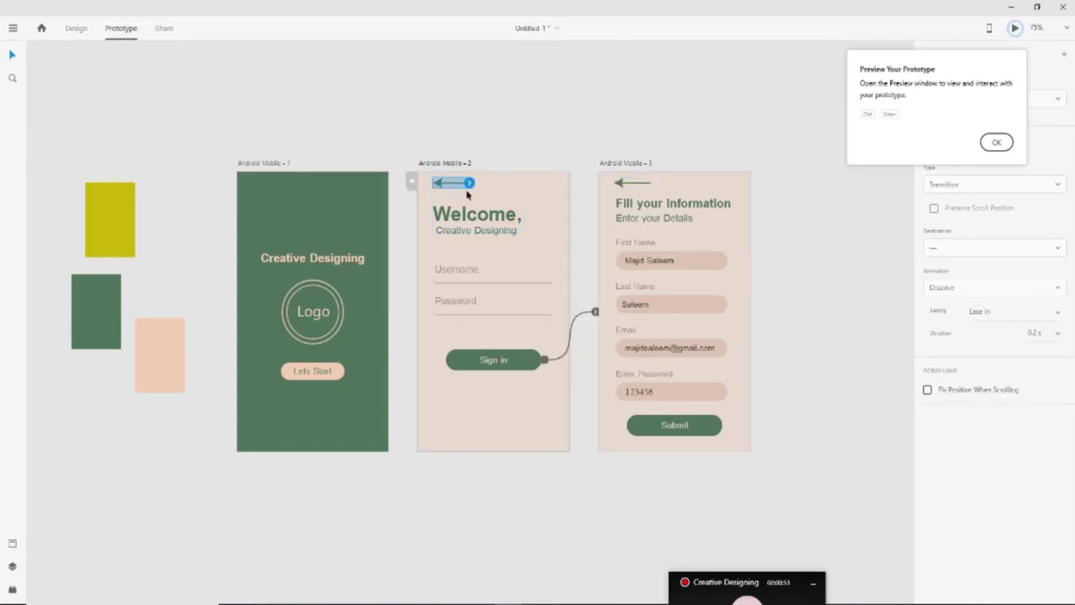
pyautogui.moveTo(469, 182); pyautogui.dragTo(362, 194)
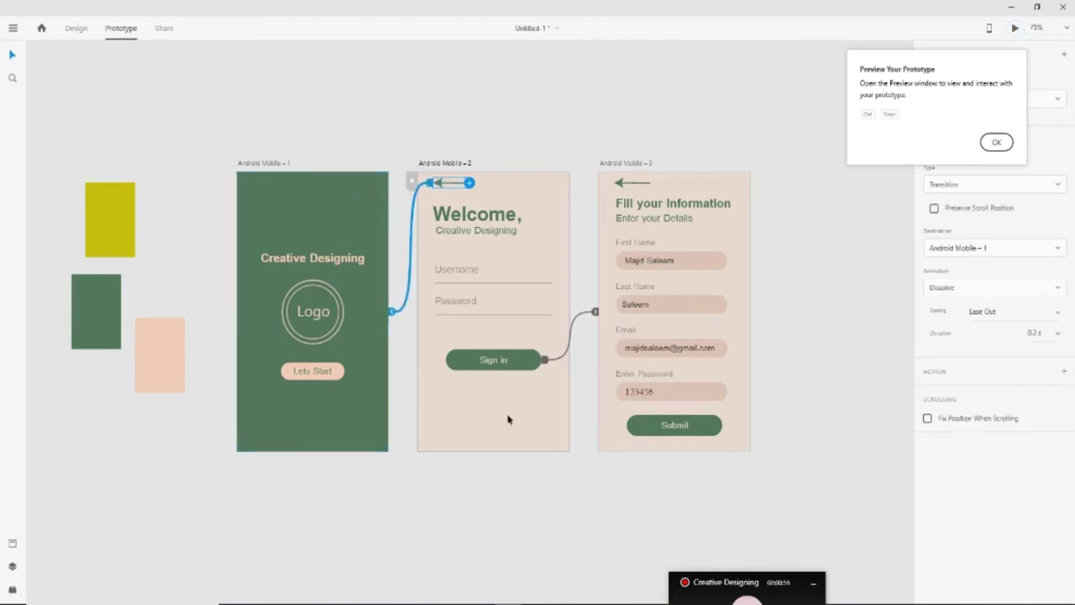
pyautogui.click(996, 143)
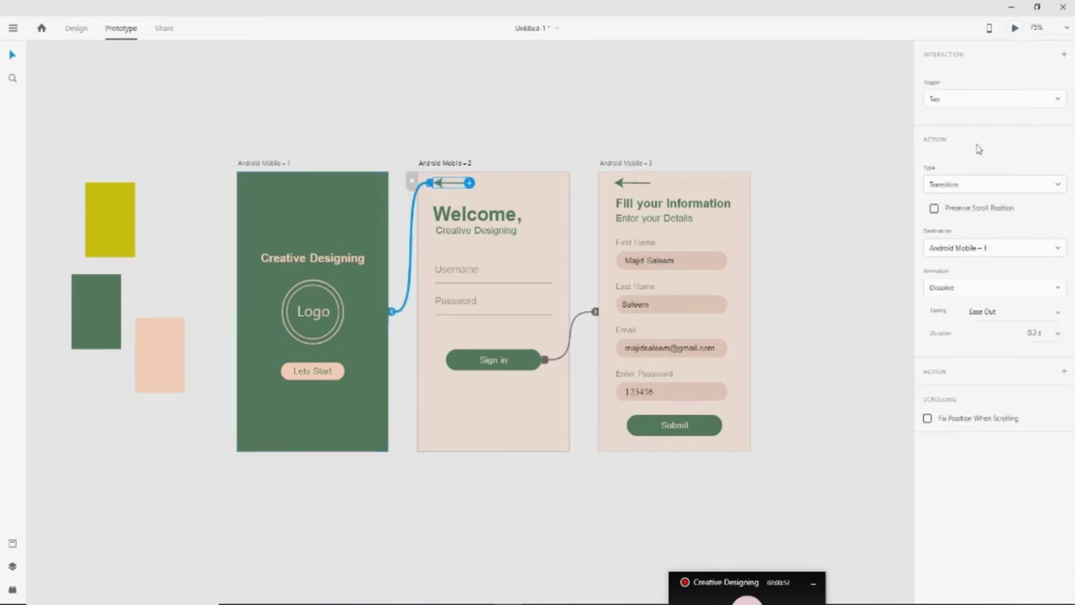
pyautogui.click(1014, 28)
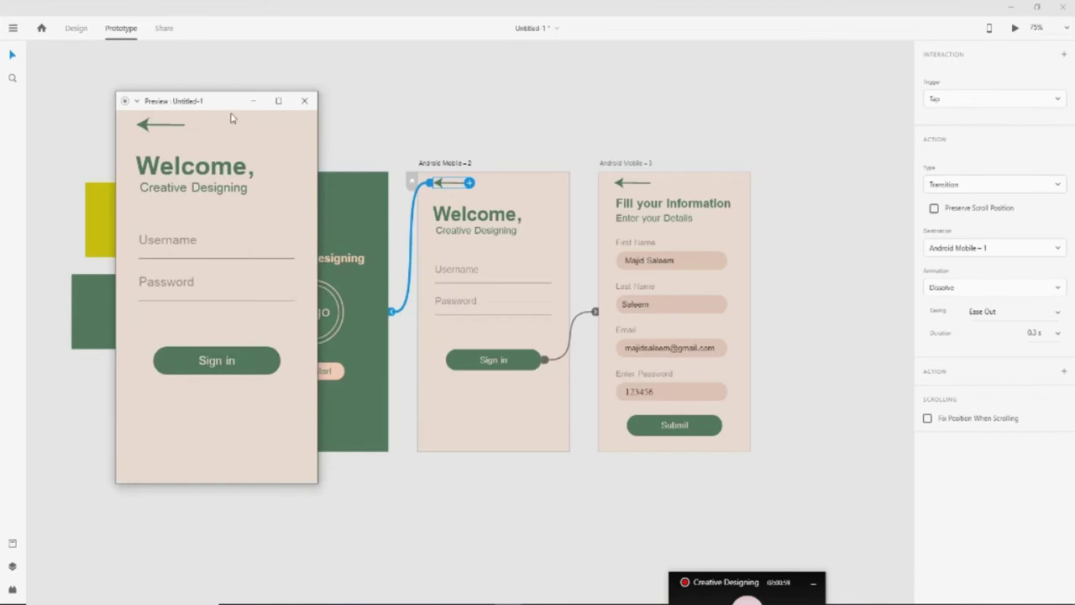
# Maximize the preview and test the back arrow, Lets Start and Sign in links
pyautogui.moveTo(241, 102); pyautogui.dragTo(564, 104)
pyautogui.click(605, 103)
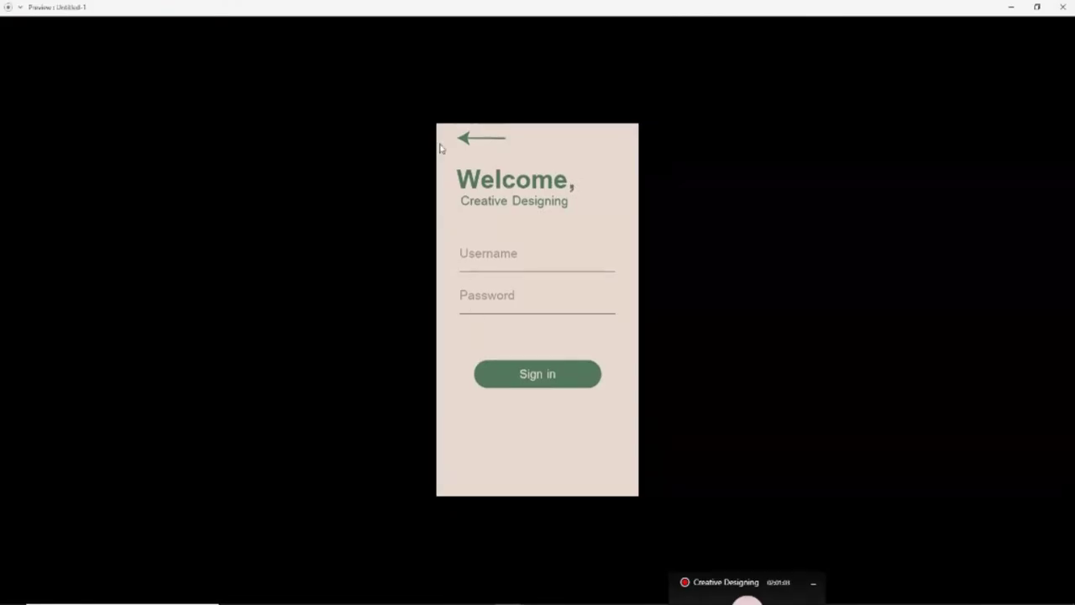
pyautogui.click(464, 140)
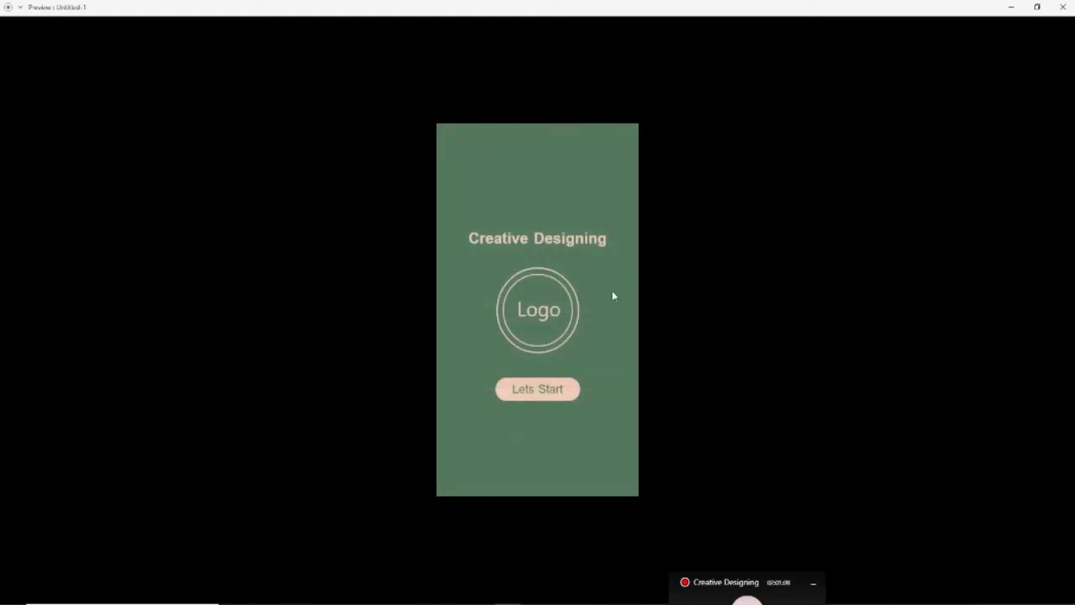
pyautogui.click(547, 393)
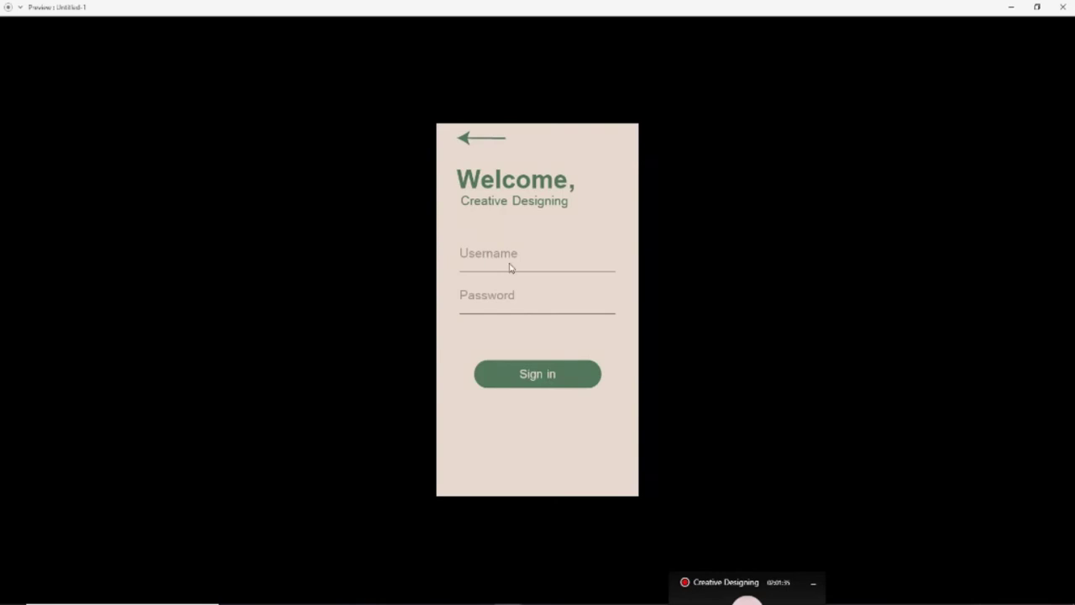
pyautogui.click(536, 376)
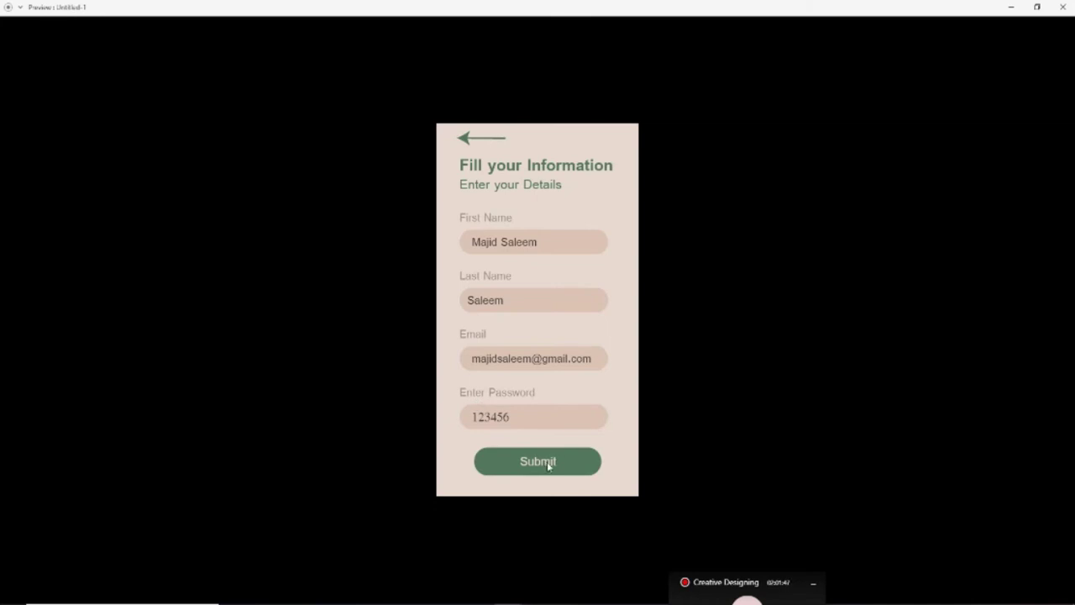
# Click back and forward through all three screens again, then close the preview
pyautogui.click(464, 140)
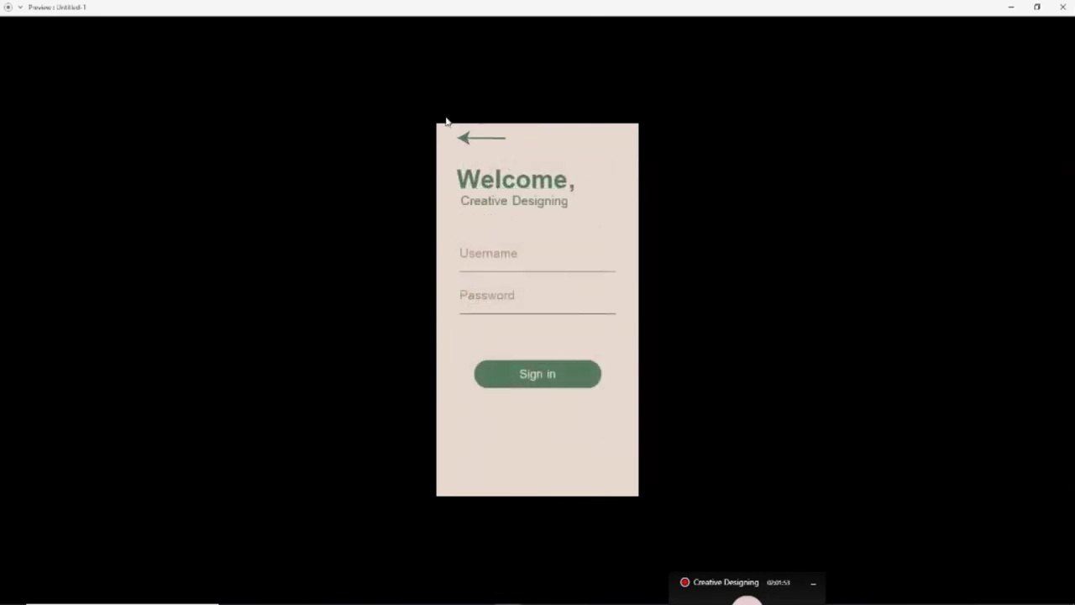
pyautogui.click(465, 139)
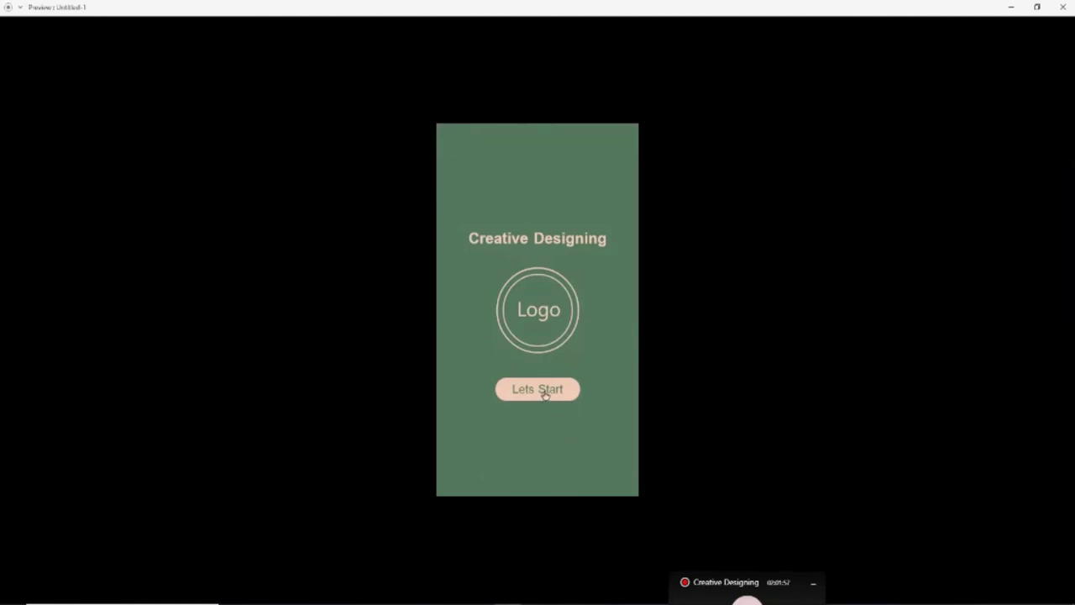
pyautogui.click(544, 391)
pyautogui.click(540, 380)
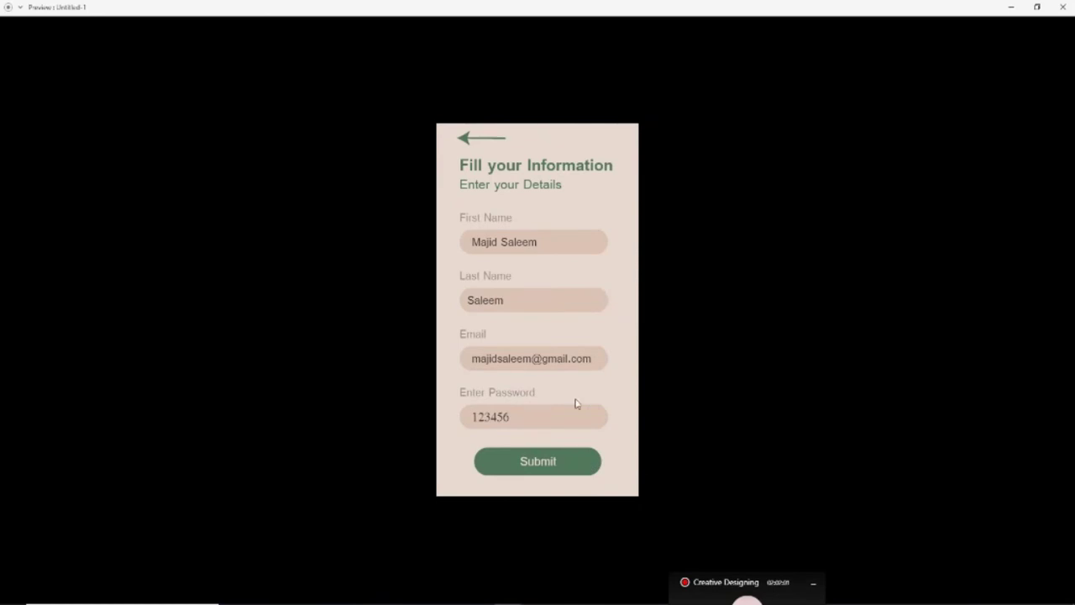
pyautogui.click(457, 141)
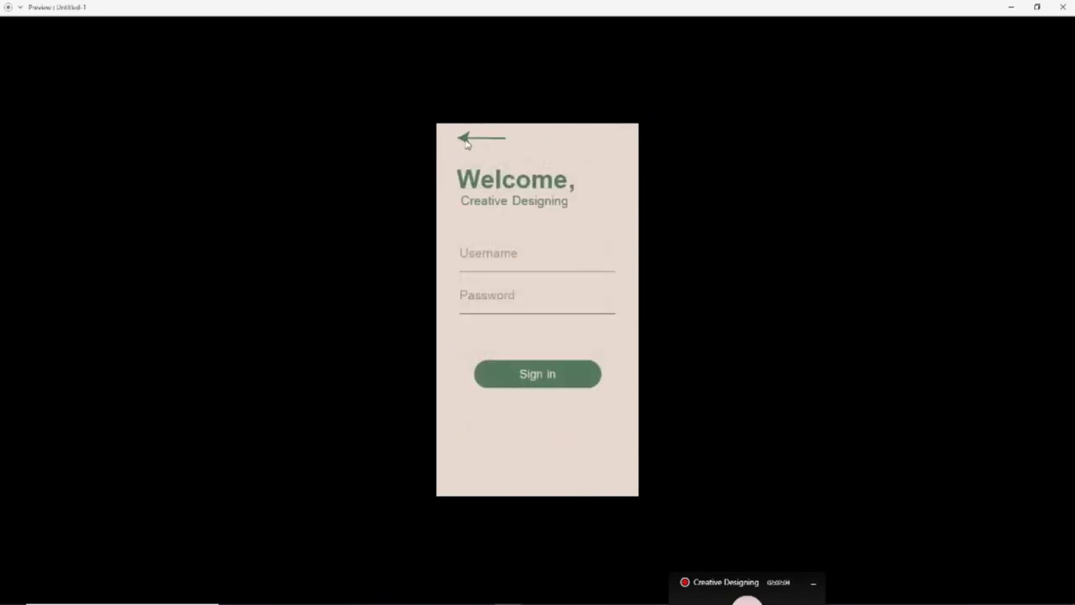
pyautogui.click(466, 141)
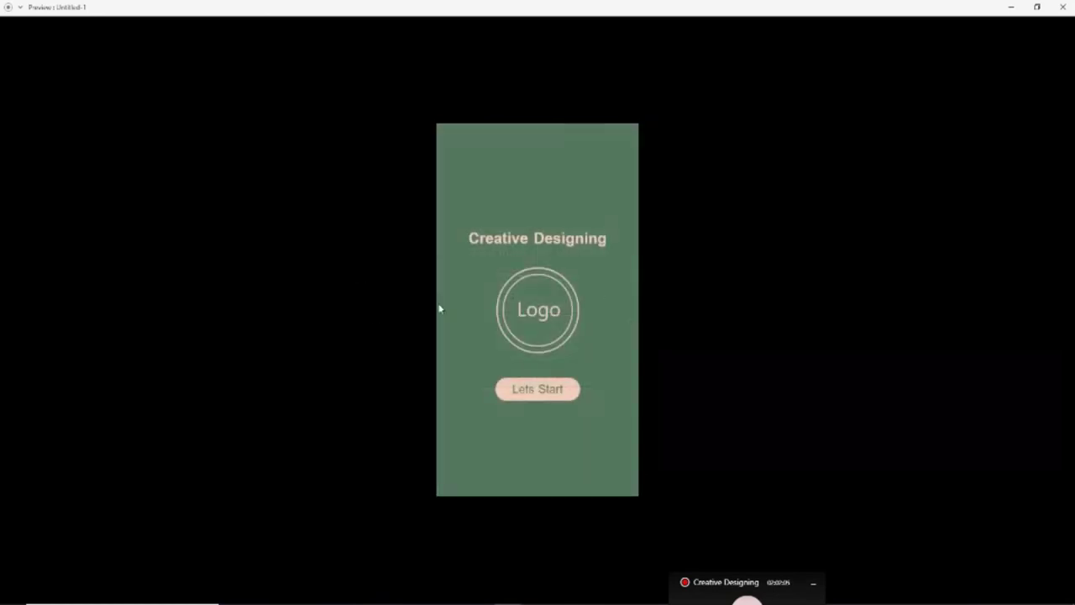
pyautogui.click(1037, 6)
pyautogui.click(629, 101)
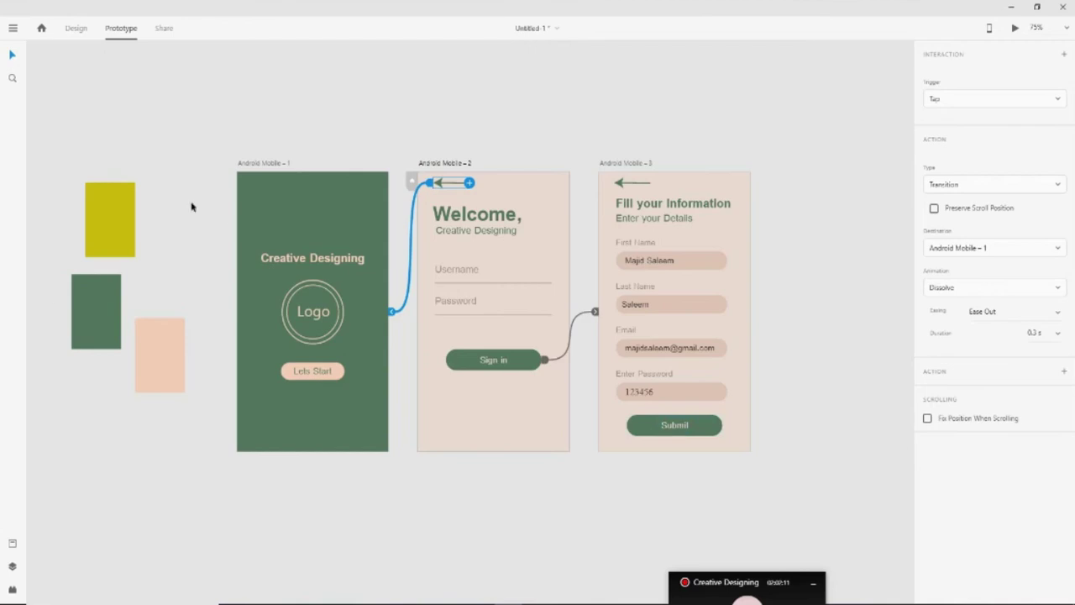
# Return to Design mode and bring up the Save As dialog
pyautogui.click(75, 28)
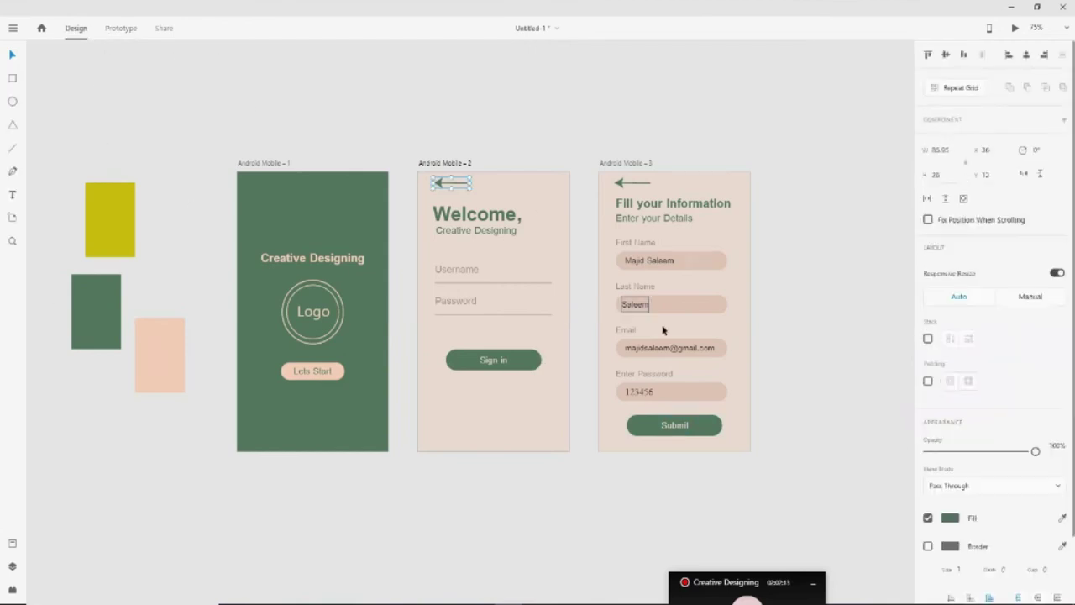
pyautogui.click(586, 533)
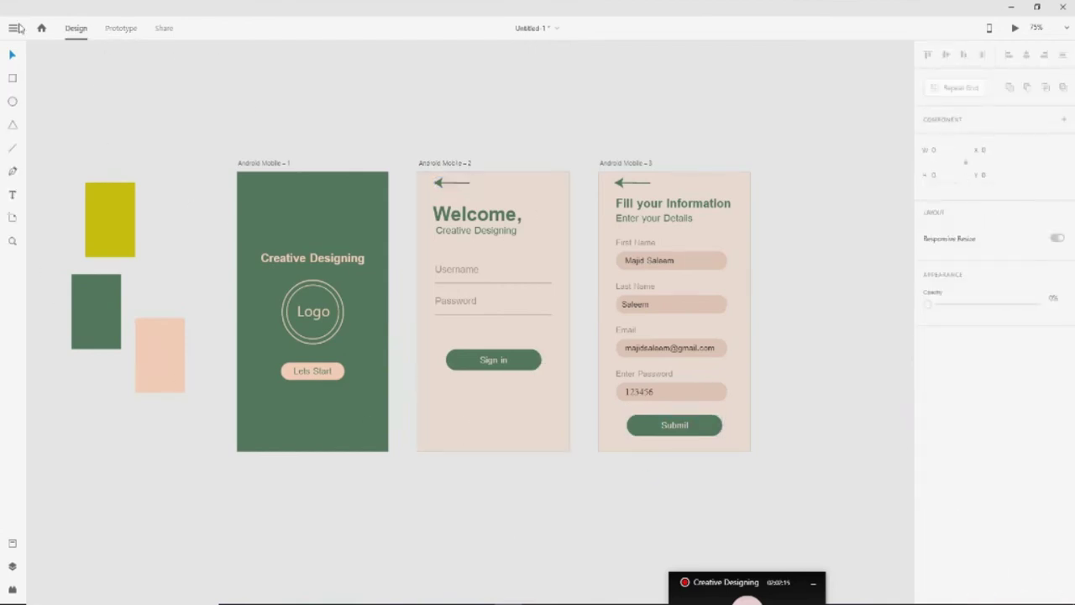
pyautogui.click(12, 27)
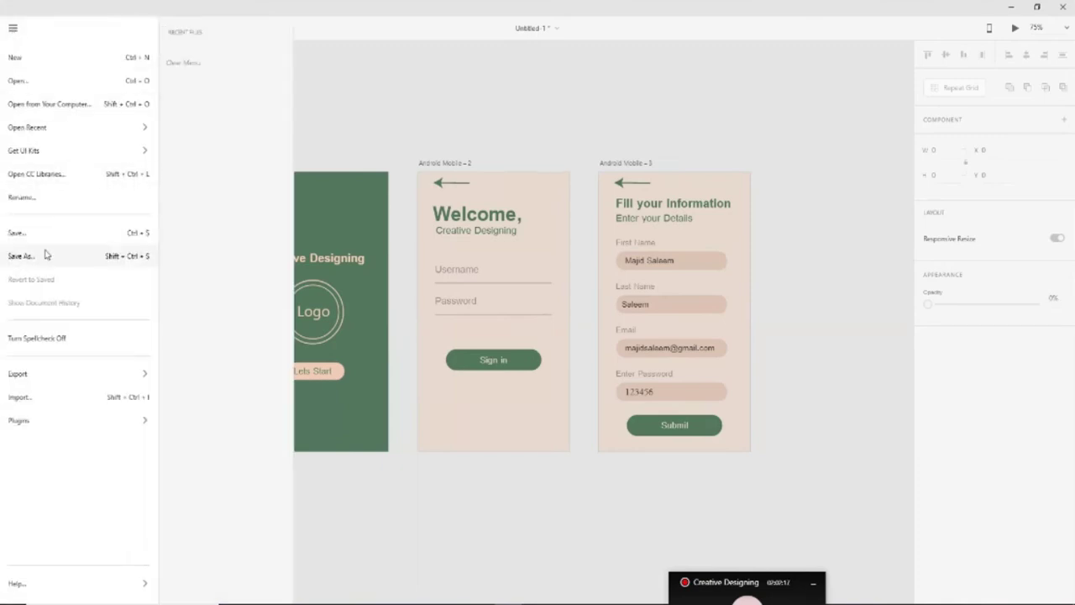
pyautogui.click(21, 256)
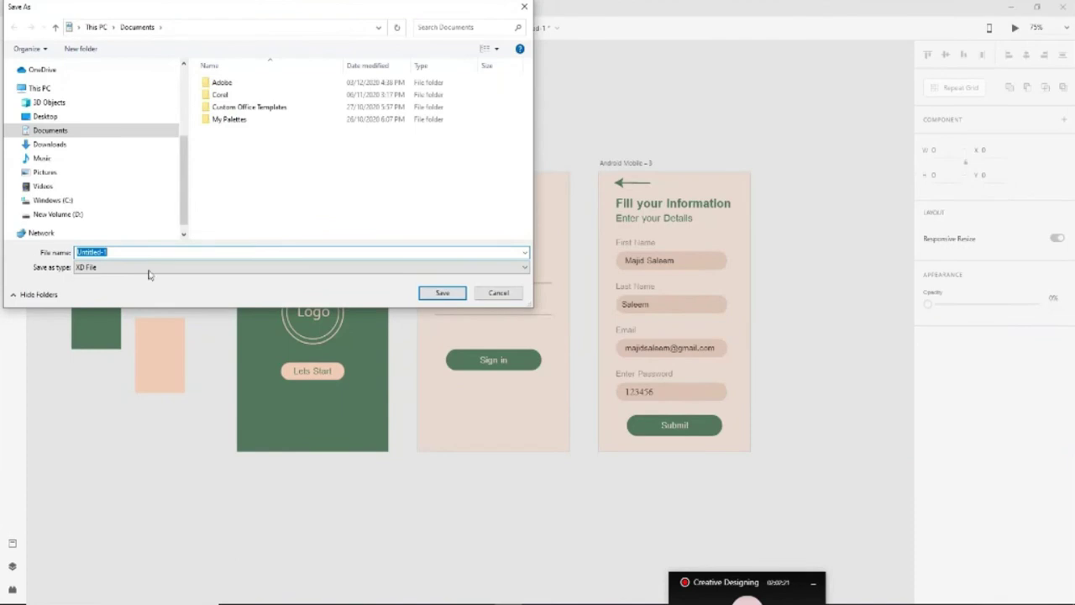
pyautogui.moveTo(244, 13); pyautogui.dragTo(410, 38)
# Create and open an 'Adobe Xd Project' folder in Pictures, then begin typing the name 'Creative'
pyautogui.click(234, 243)
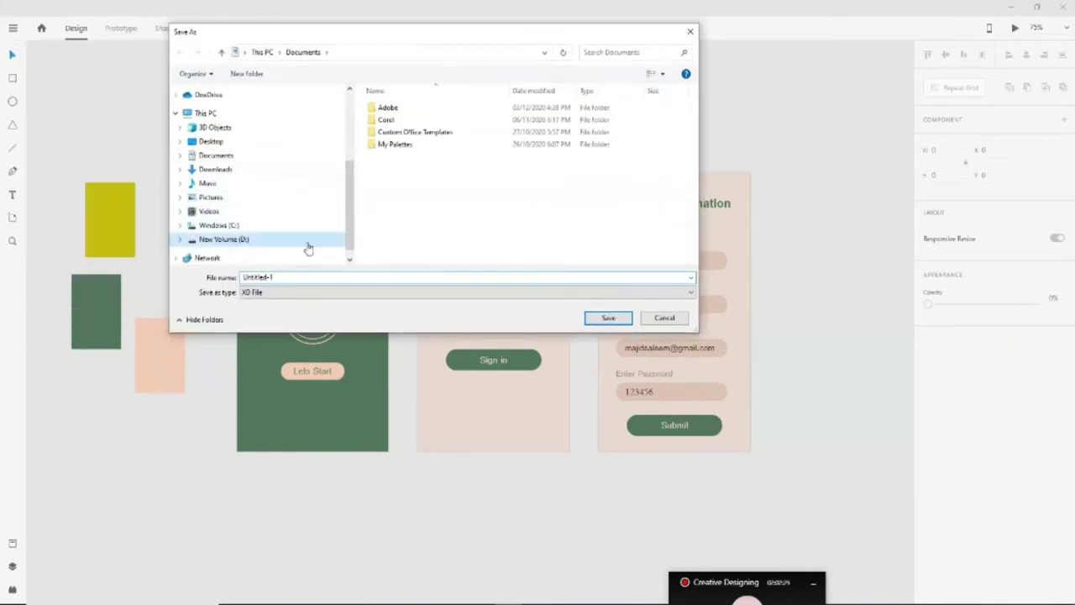
pyautogui.scroll(-1, 458, 218)
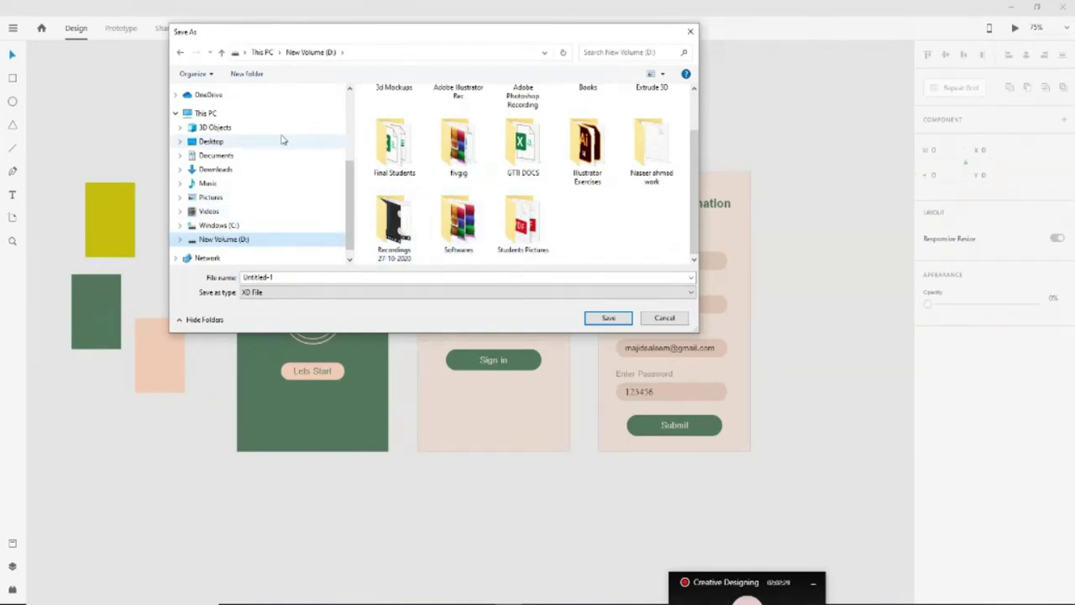
pyautogui.click(211, 199)
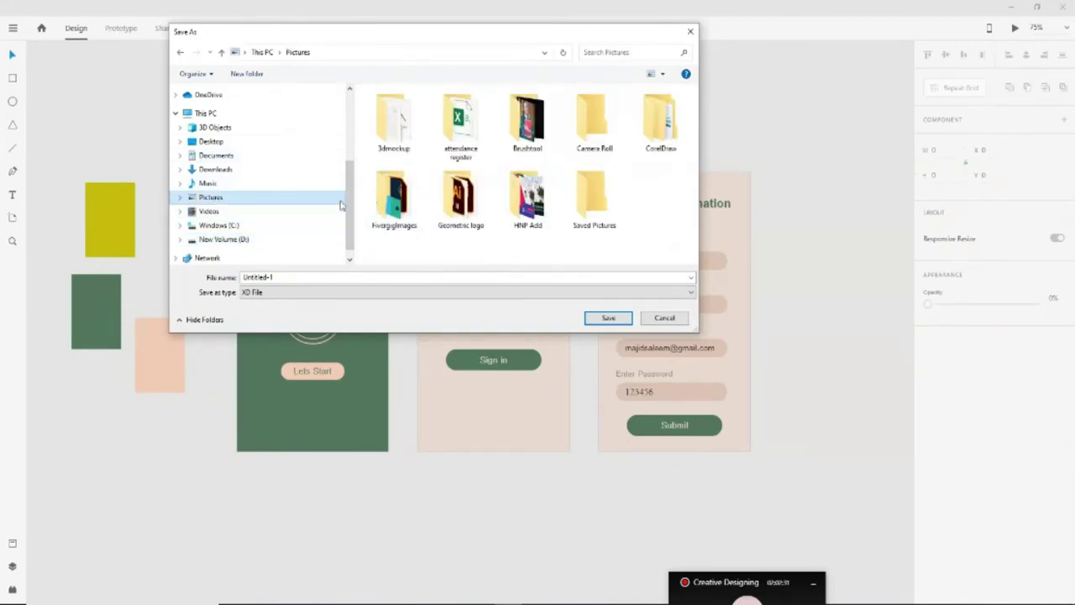
pyautogui.click(246, 73)
pyautogui.write('Adobe Xd Project')
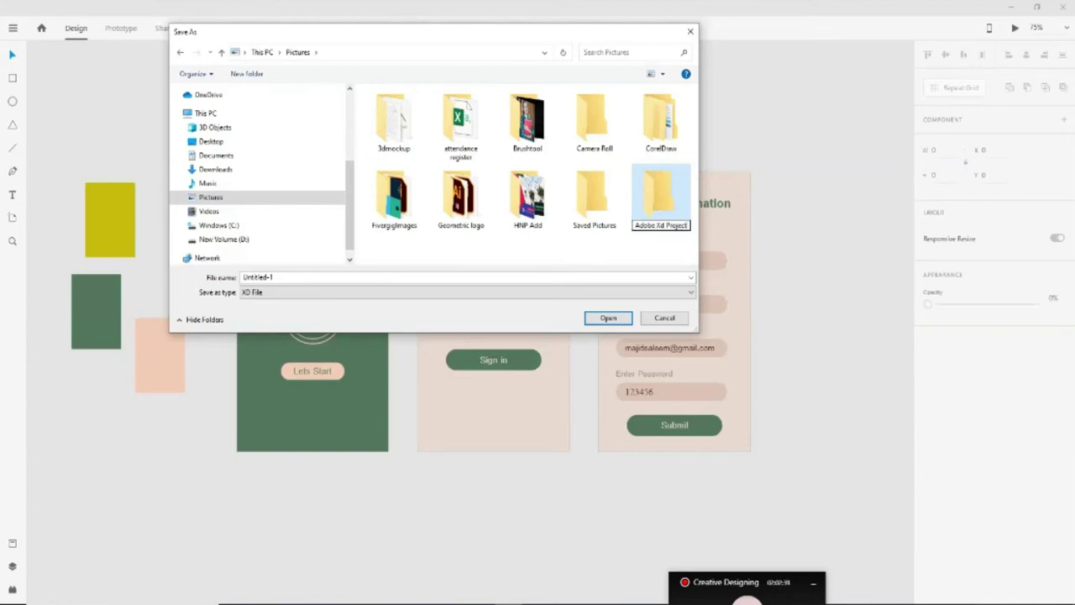
pyautogui.press('Return')
pyautogui.press('Return')
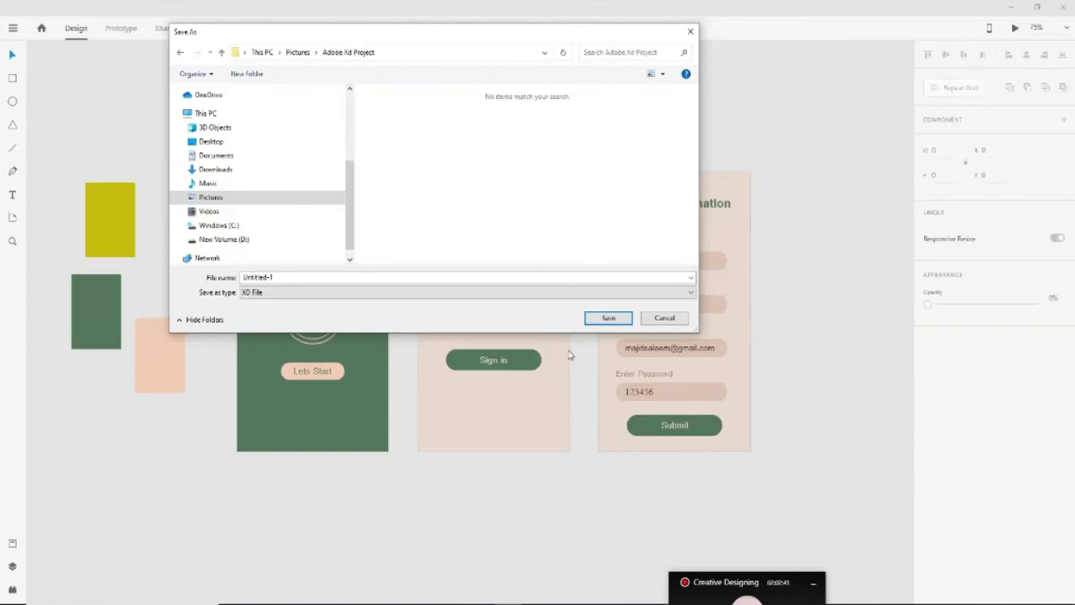
pyautogui.moveTo(243, 276); pyautogui.dragTo(283, 276)
pyautogui.write('Creative Designing MObile App')
# Save as an XD File named Creative Designing MObile App
pyautogui.click(257, 300)
pyautogui.click(387, 306)
pyautogui.click(608, 317)
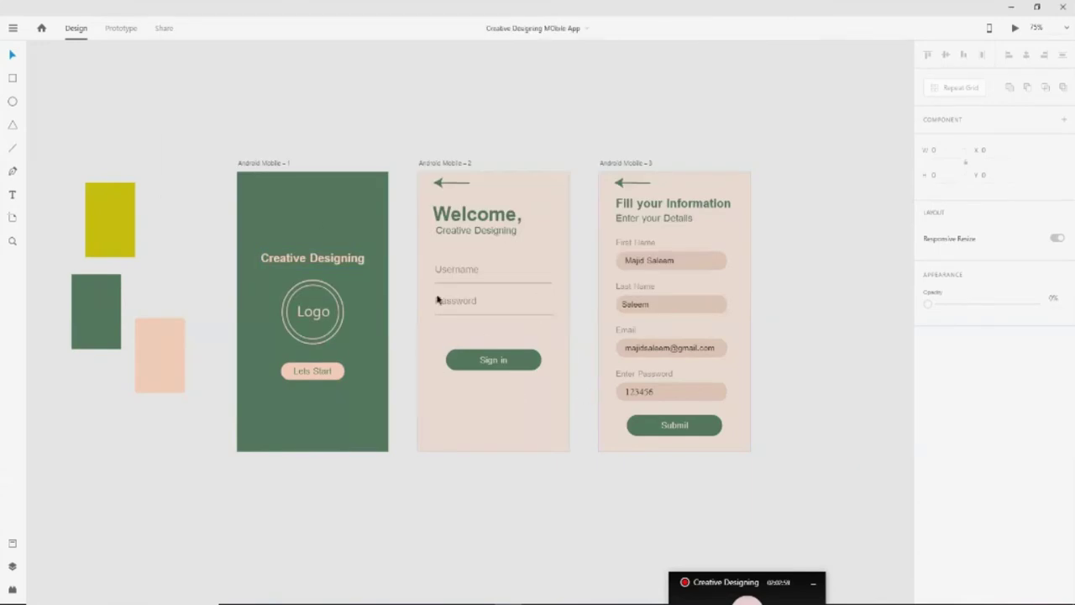
# Nudge both back arrows slightly lower, then bring up the Export submenu
pyautogui.click(451, 182)
pyautogui.keyDown('shift'); pyautogui.click(629, 184); pyautogui.keyUp('shift')
pyautogui.press('Down')
pyautogui.press('Down')
pyautogui.press('Down')
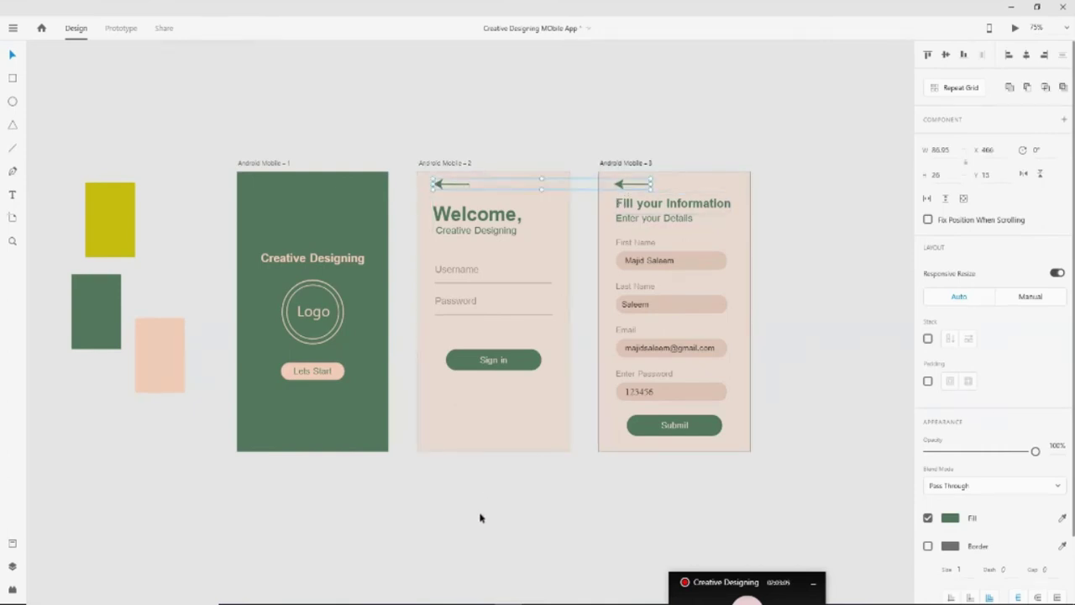
pyautogui.click(471, 534)
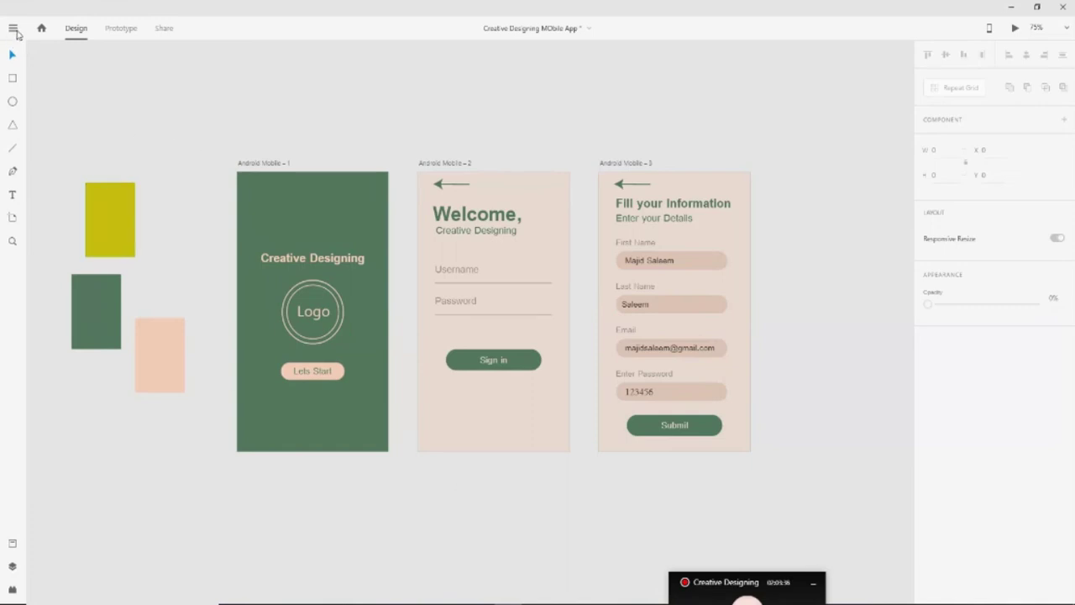
pyautogui.click(13, 28)
pyautogui.moveTo(57, 374)
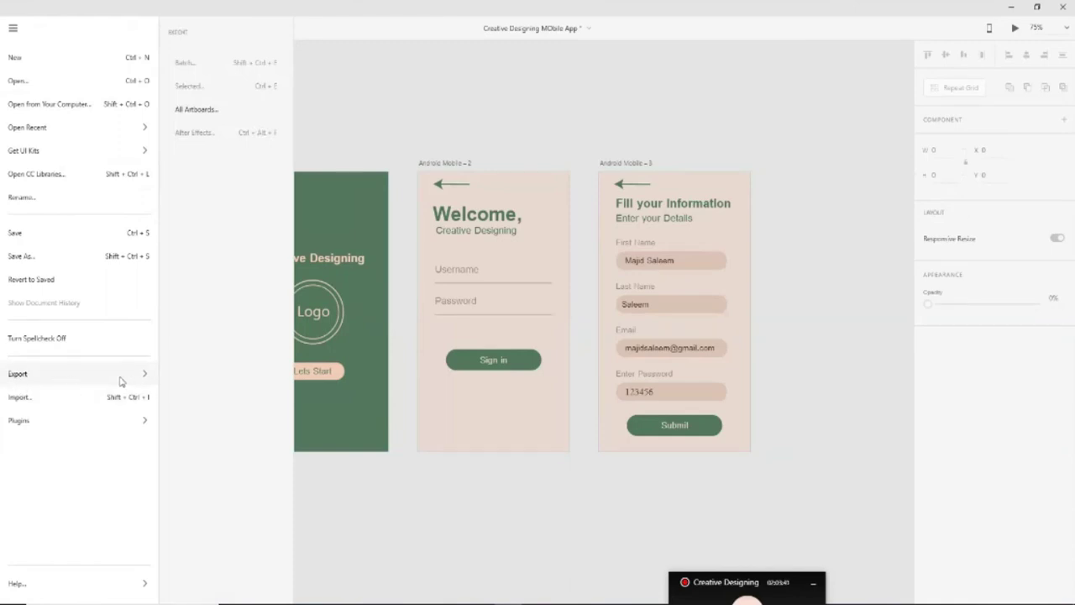
# Open the All Artboards export settings and keep PNG format for Design at 1x
pyautogui.click(197, 110)
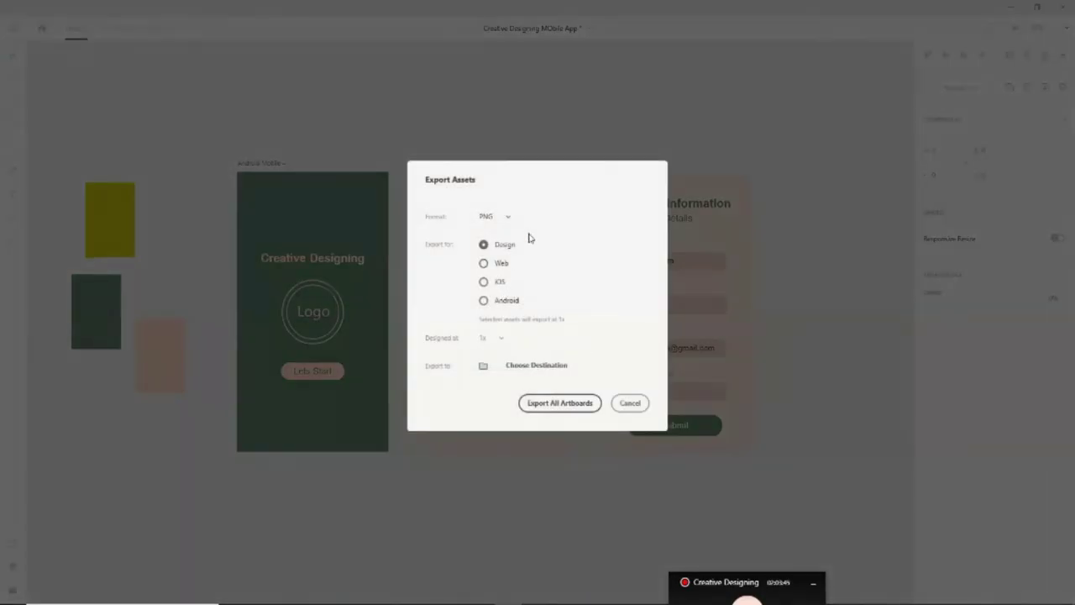
pyautogui.click(628, 404)
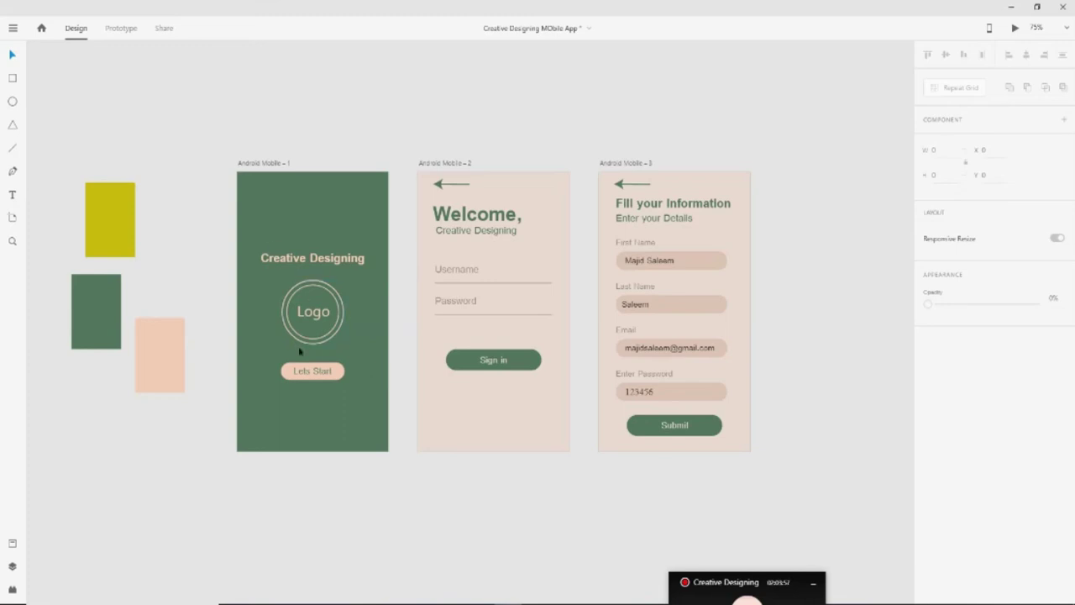
pyautogui.click(11, 28)
pyautogui.click(27, 374)
pyautogui.click(216, 111)
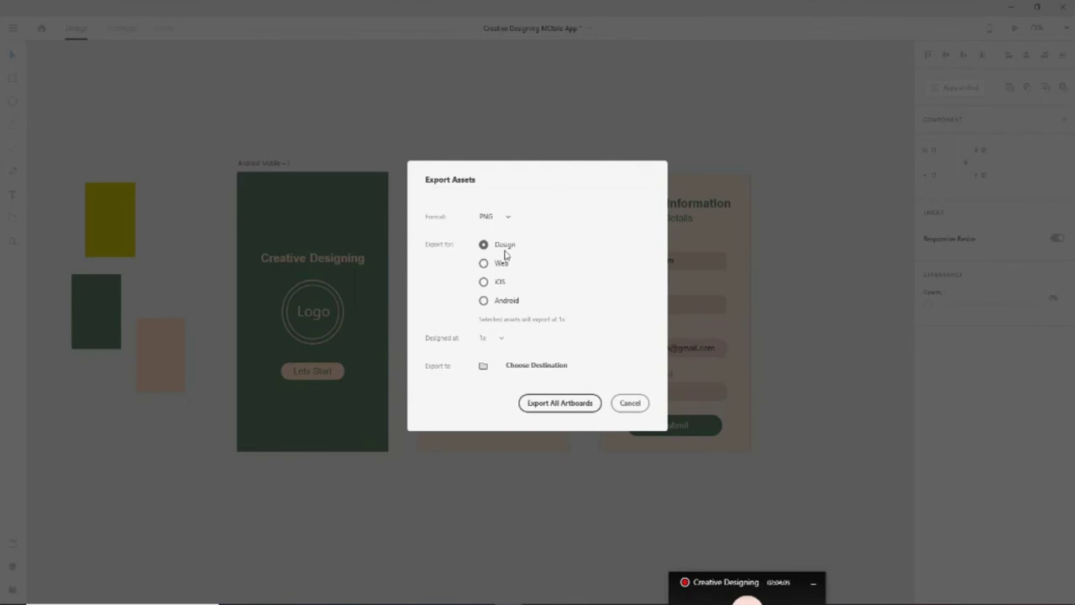
pyautogui.click(508, 221)
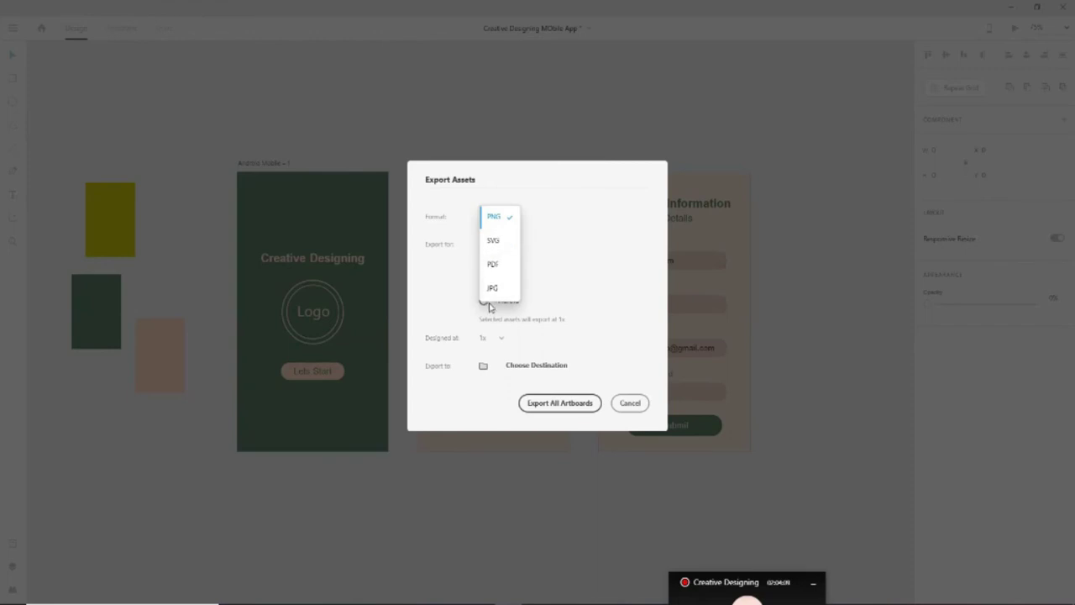
pyautogui.click(549, 241)
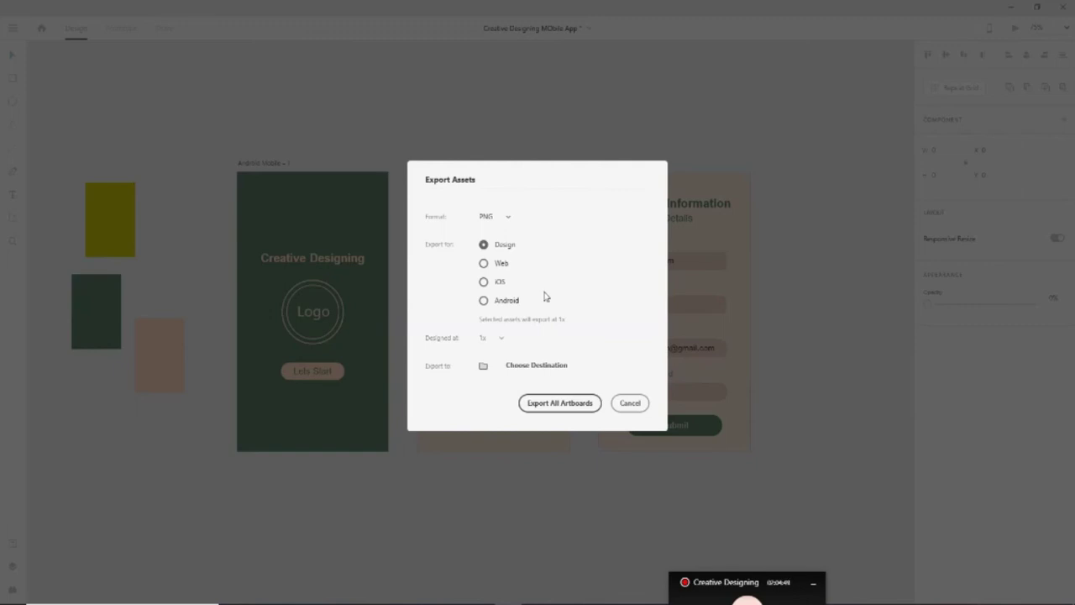
# Compare the iOS, Android and Web export options, settling on Design at 1x
pyautogui.click(502, 283)
pyautogui.click(500, 338)
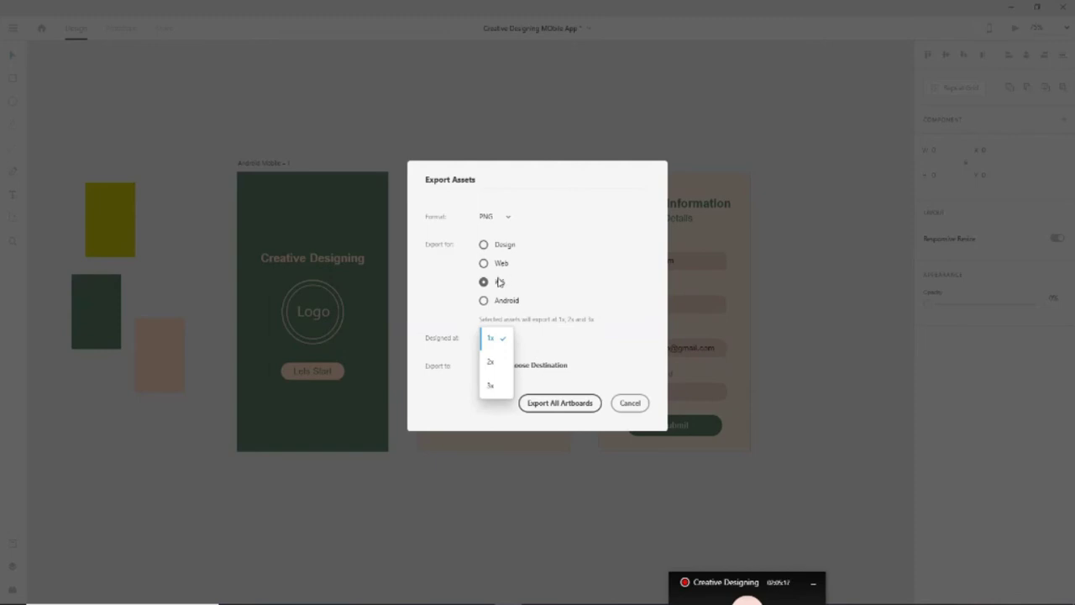
pyautogui.click(500, 309)
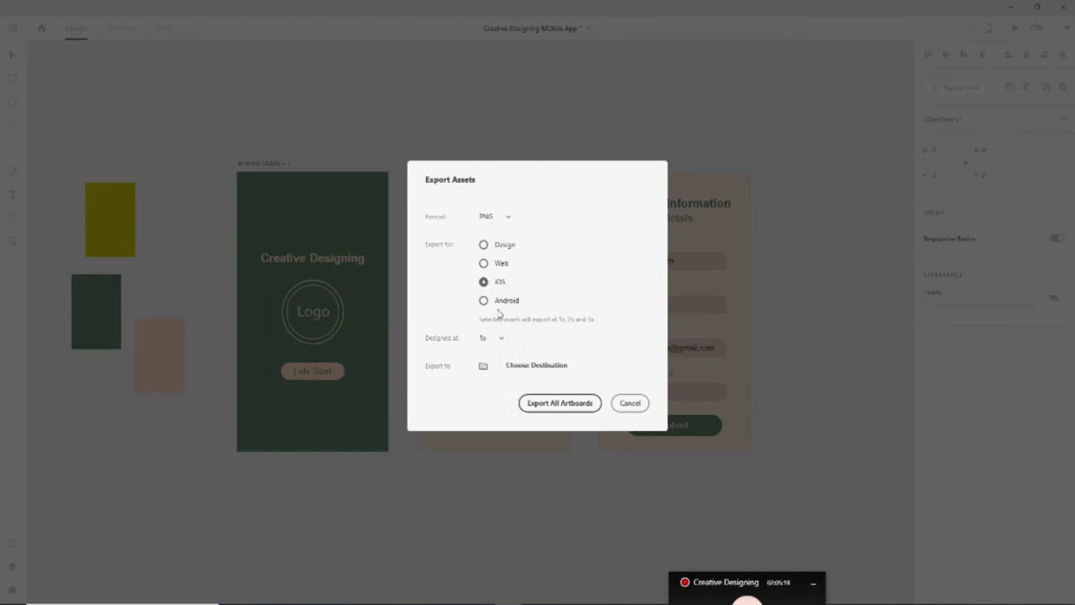
pyautogui.click(504, 340)
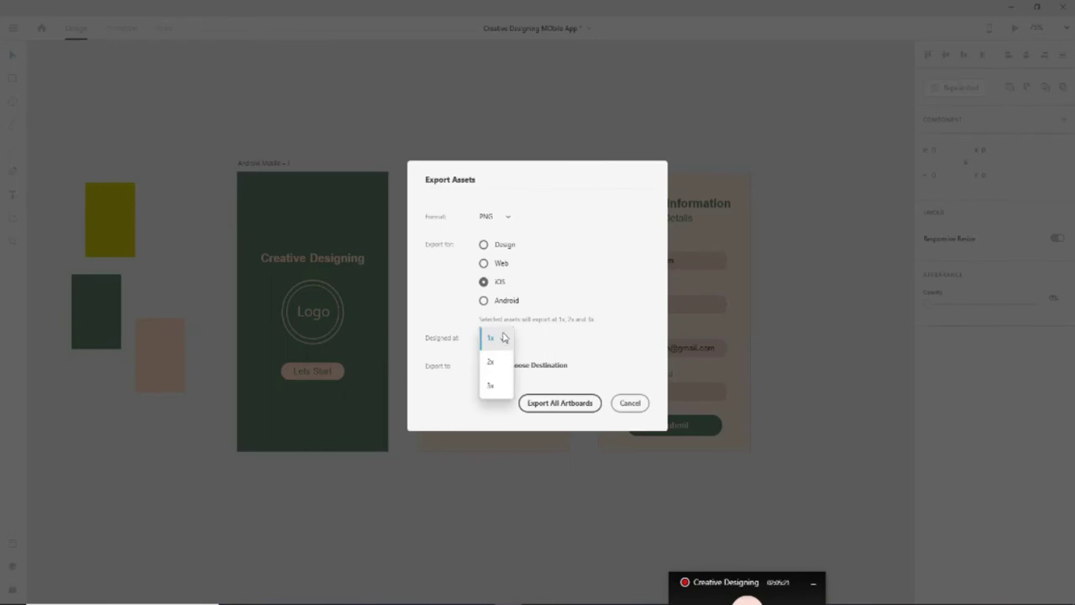
pyautogui.click(504, 338)
pyautogui.click(487, 300)
pyautogui.click(534, 339)
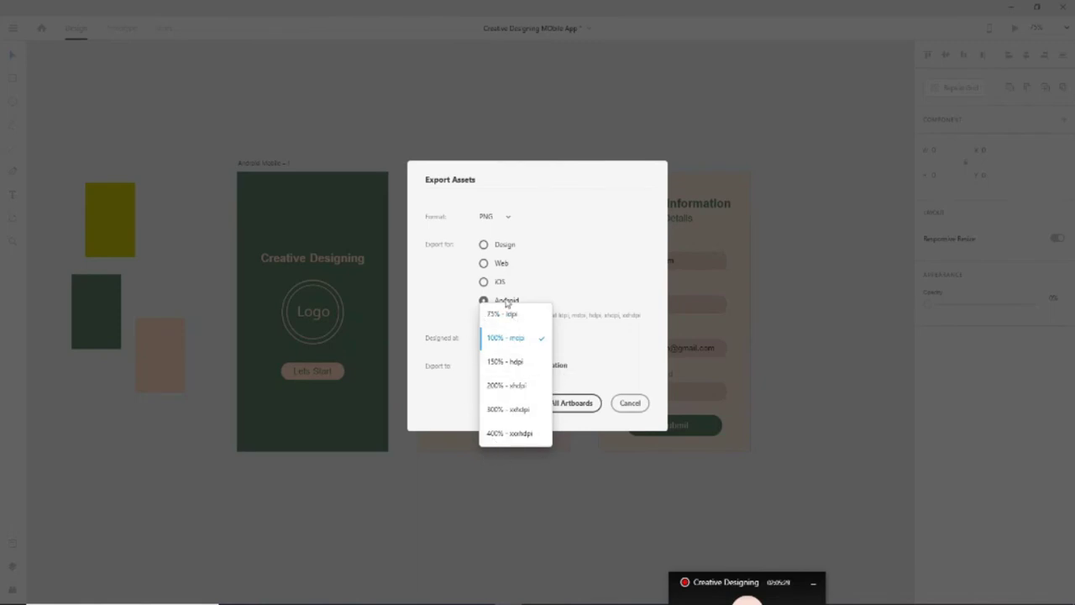
pyautogui.click(444, 372)
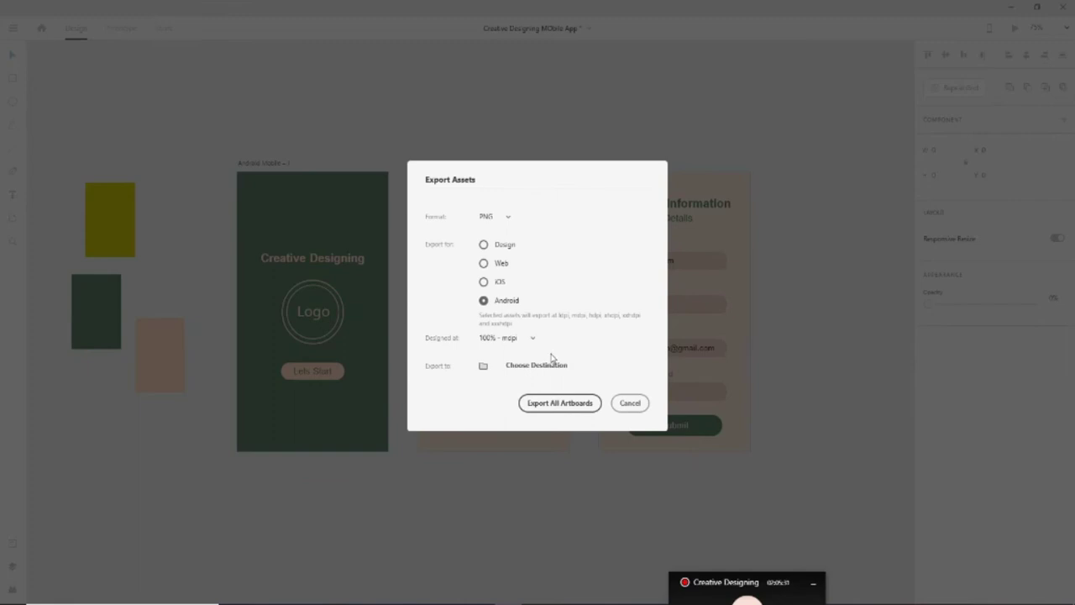
pyautogui.click(502, 266)
pyautogui.click(504, 249)
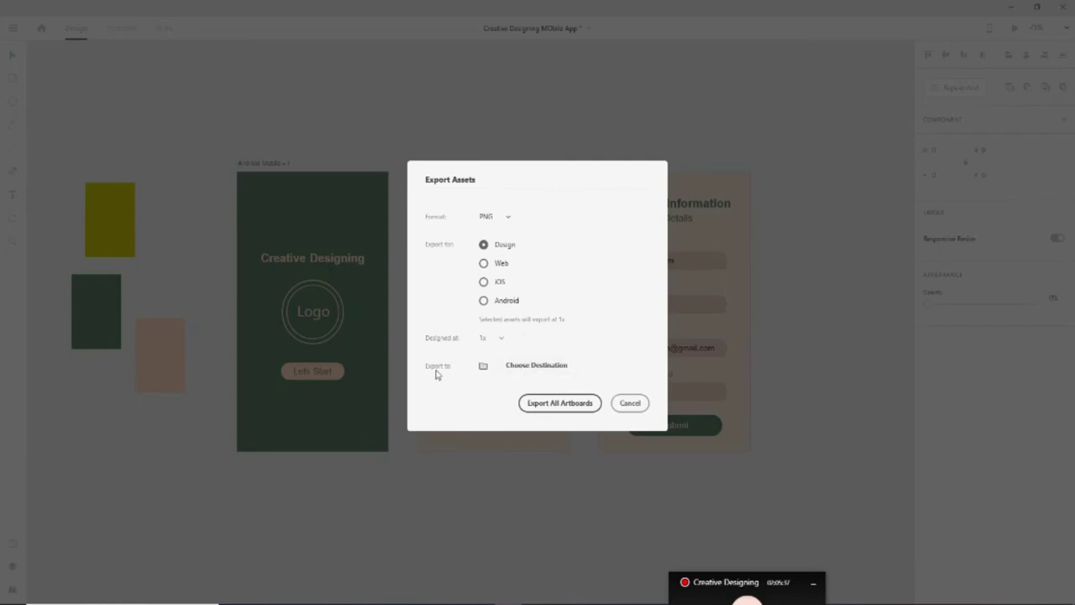
# Export all artboards as PNGs into Pictures > Adobe Xd Project
pyautogui.click(545, 368)
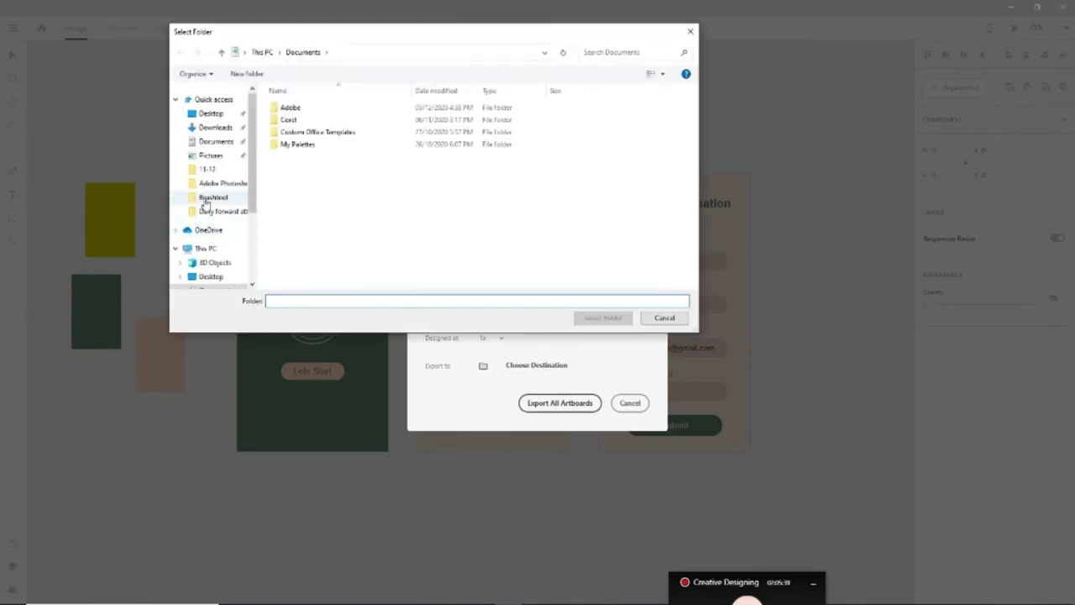
pyautogui.click(211, 156)
pyautogui.doubleClick(344, 135)
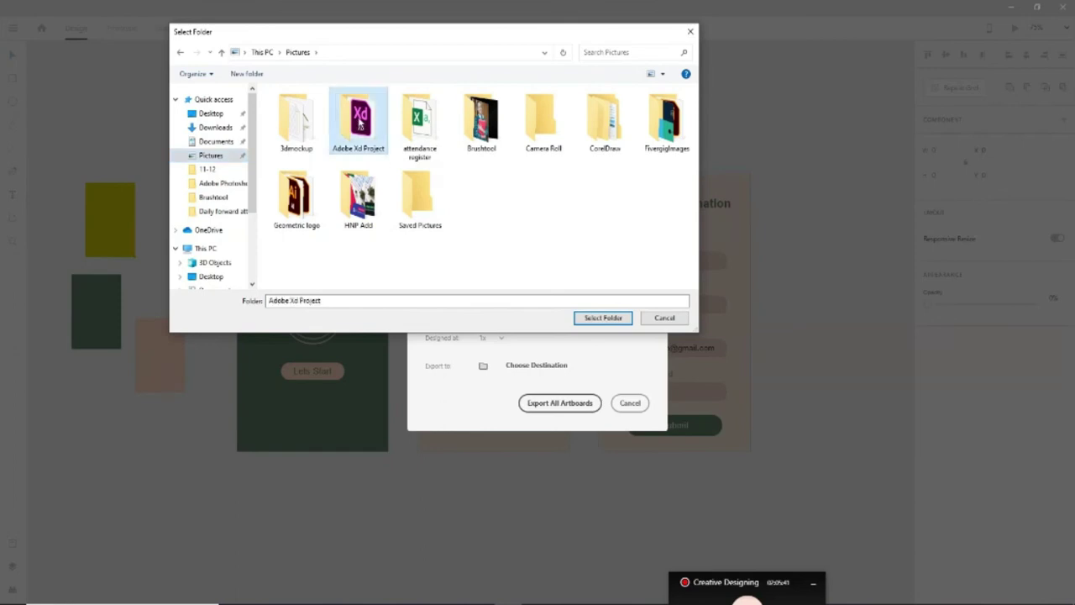
pyautogui.click(610, 319)
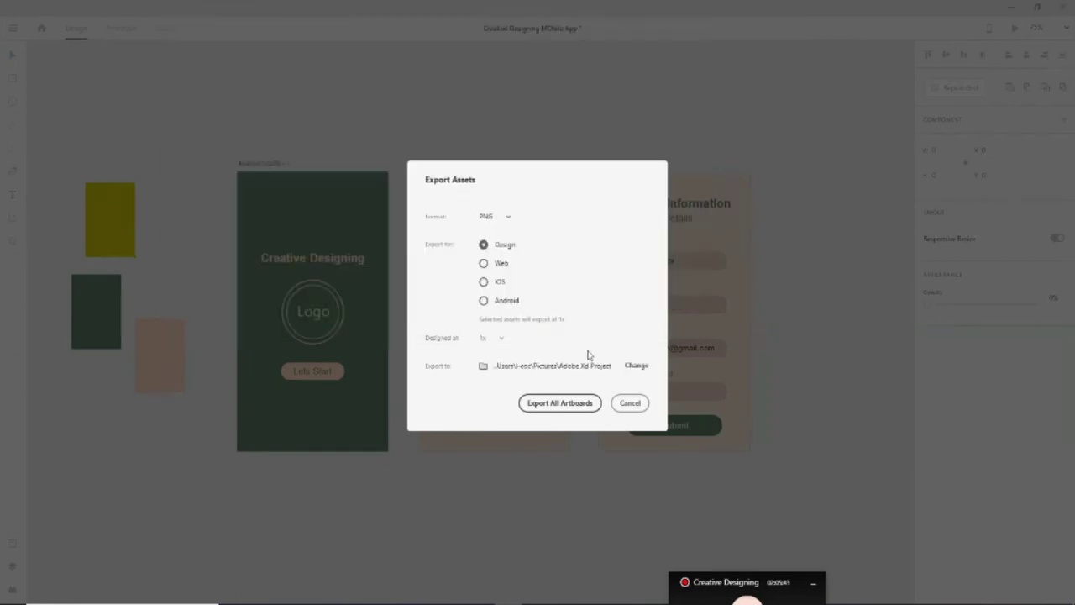
pyautogui.click(559, 403)
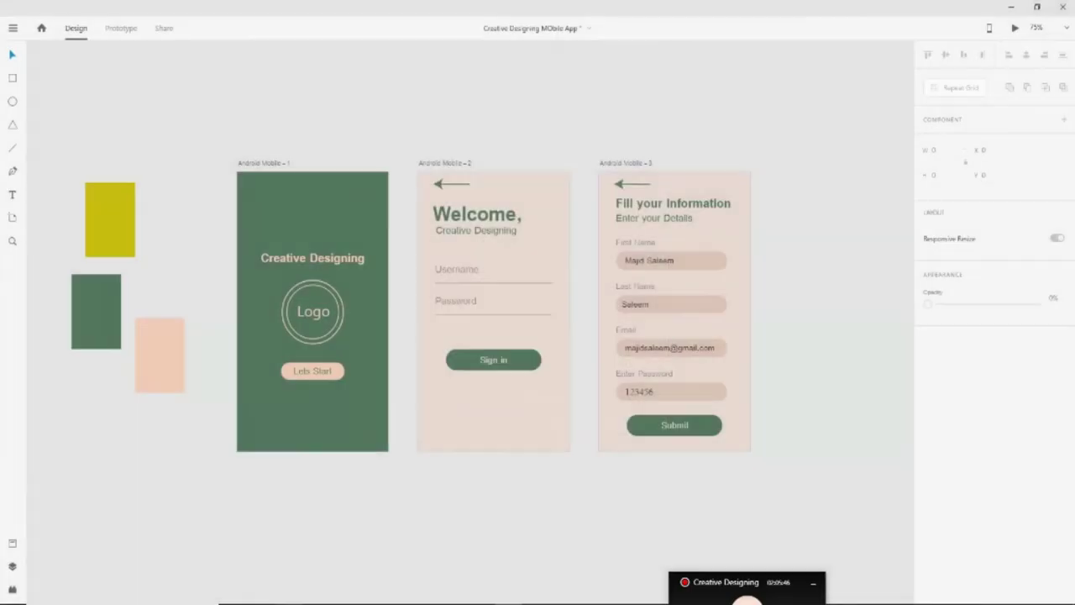
# Open Pictures > Adobe Xd Project in File Explorer and pick out the Android Mobile 1–3 PNGs
pyautogui.hotkey('alt', 'Tab')
pyautogui.click(46, 174)
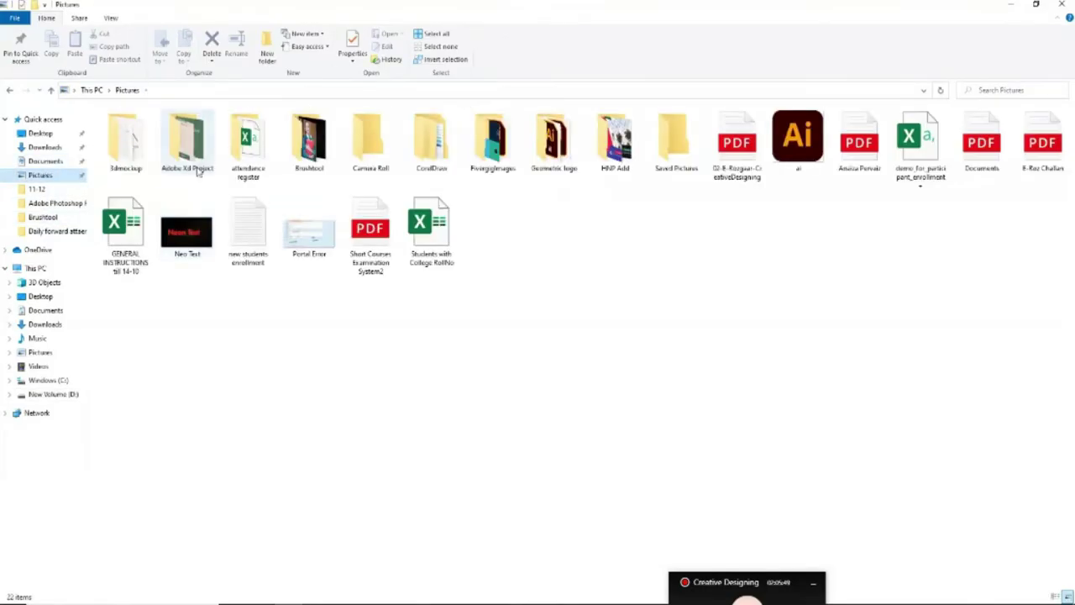
pyautogui.click(197, 160)
pyautogui.doubleClick(197, 159)
pyautogui.click(126, 139)
pyautogui.click(186, 139)
pyautogui.click(252, 153)
pyautogui.click(120, 168)
# Preview Android Mobile - 1 and the next screen in Photos, then return to Adobe XD
pyautogui.press('Return')
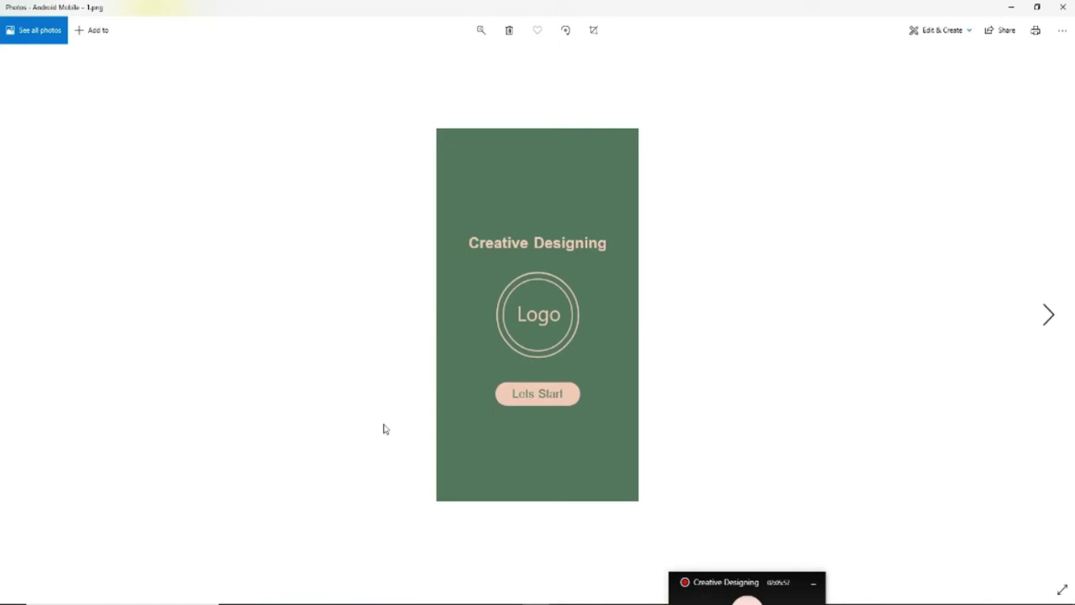
pyautogui.press('Right')
pyautogui.press('Right')
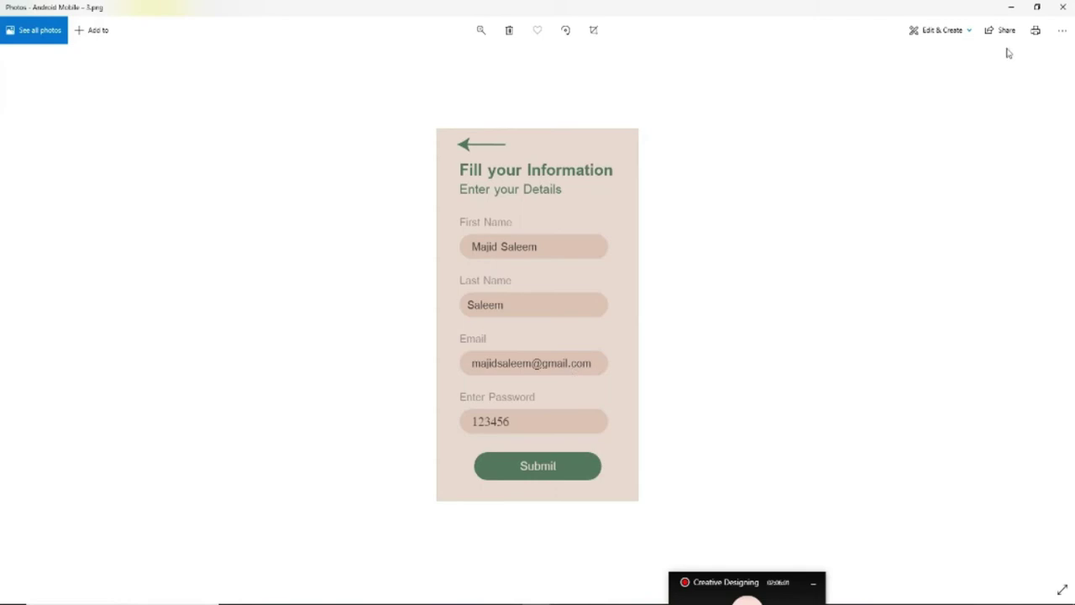
pyautogui.click(1065, 8)
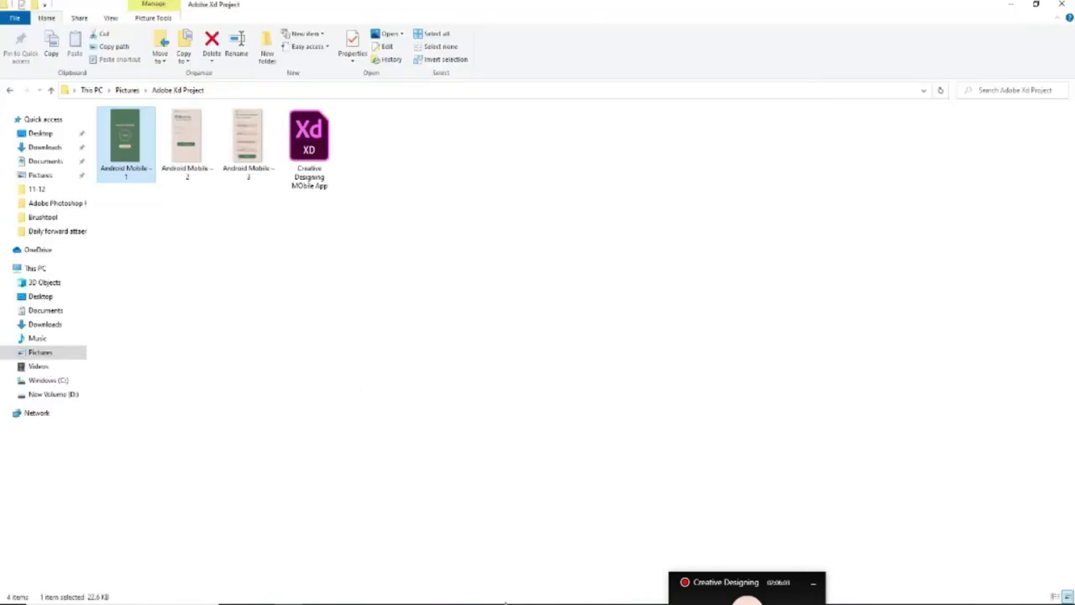
pyautogui.hotkey('alt', 'Tab')
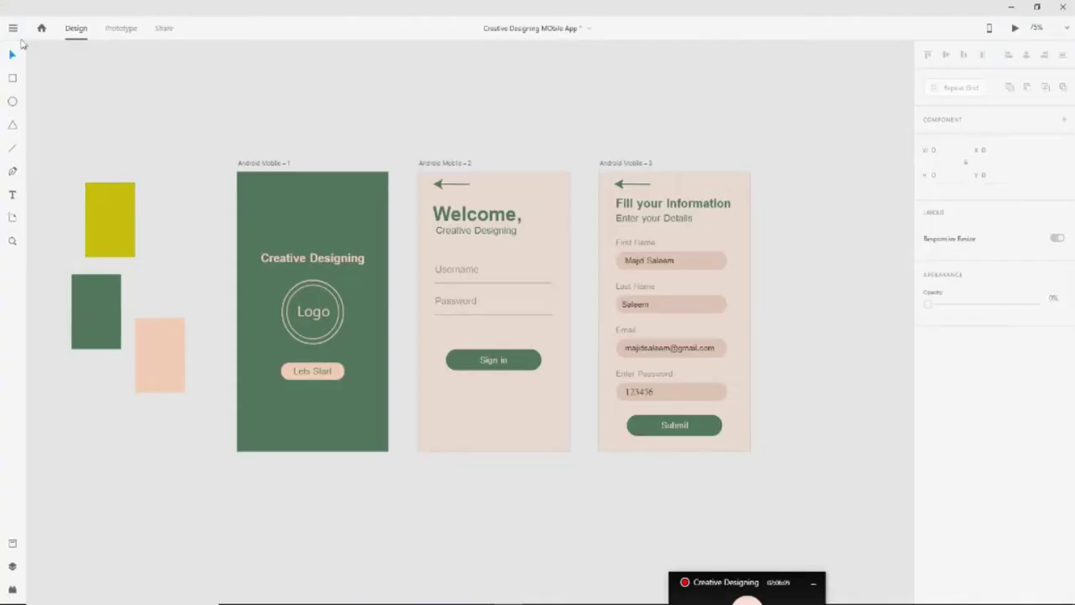
# Re-export all three artboards for Android at 100% - mdpi into Adobe Xd Project
pyautogui.click(13, 27)
pyautogui.moveTo(35, 373)
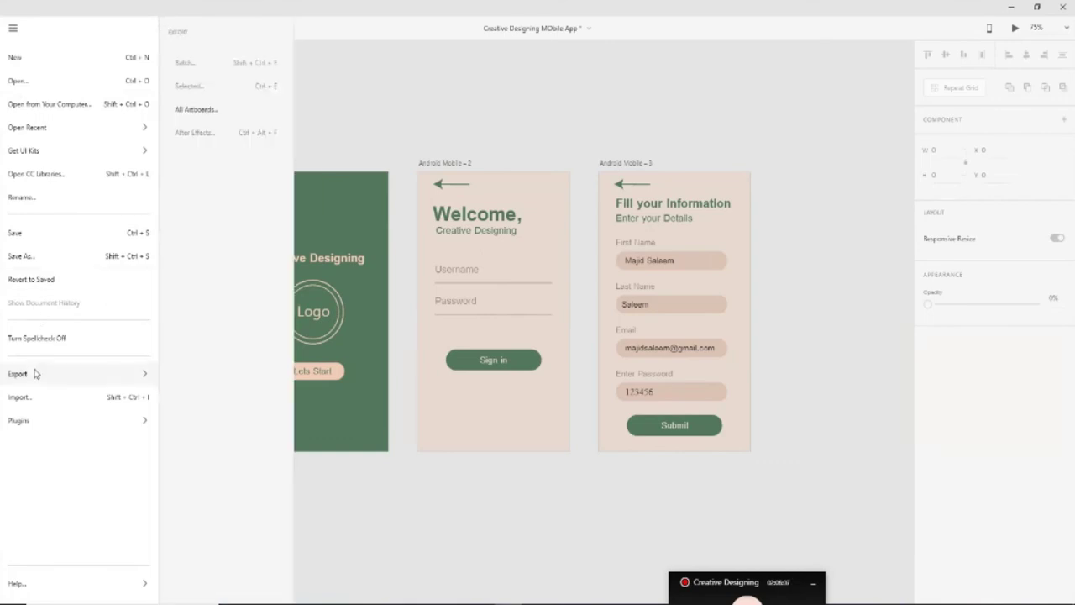
pyautogui.click(195, 110)
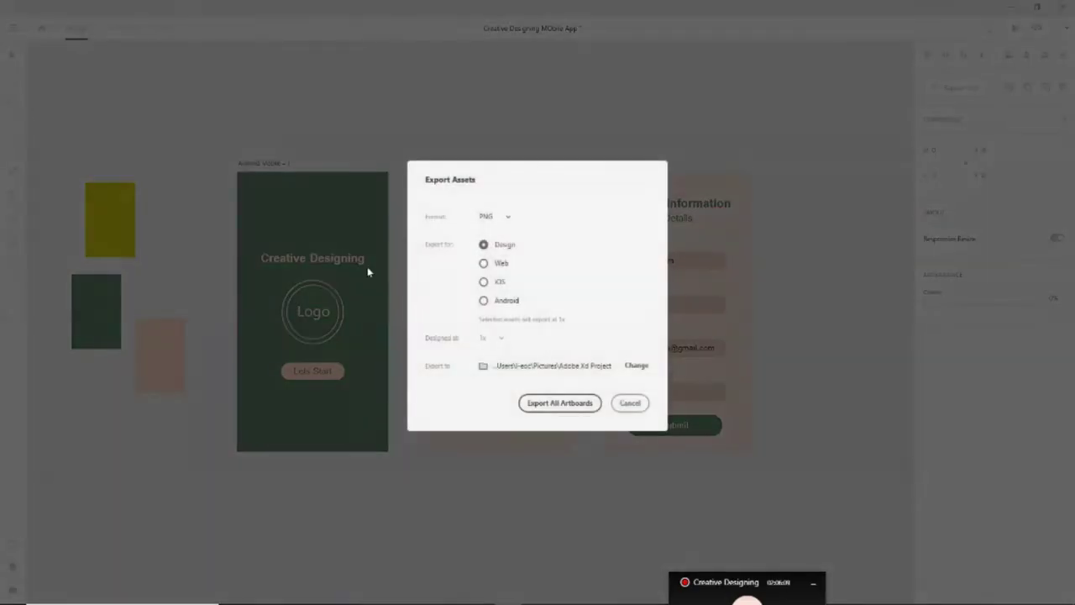
pyautogui.click(506, 304)
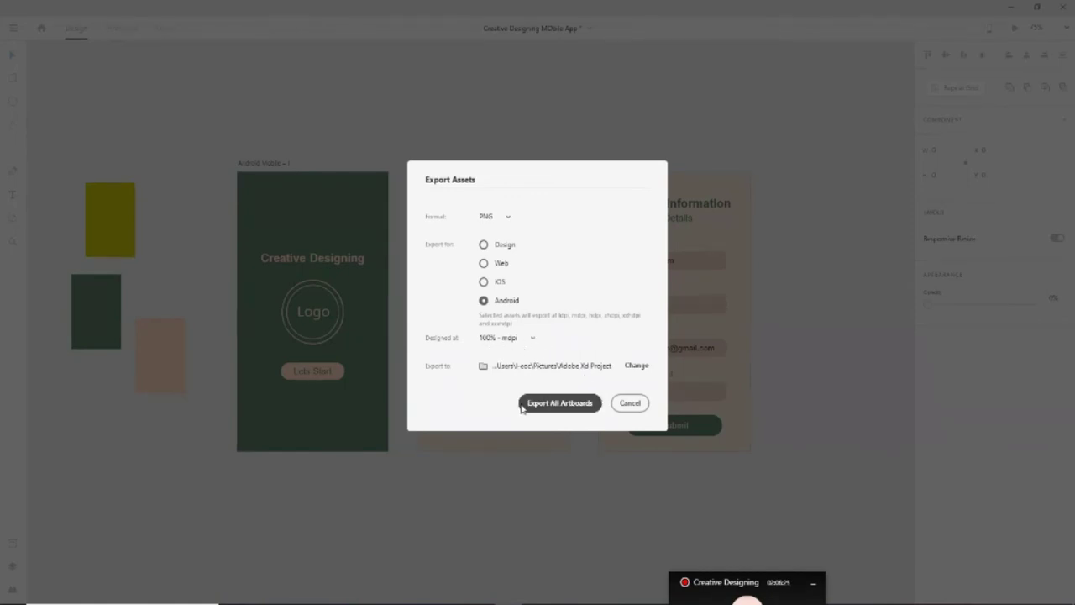
pyautogui.click(560, 403)
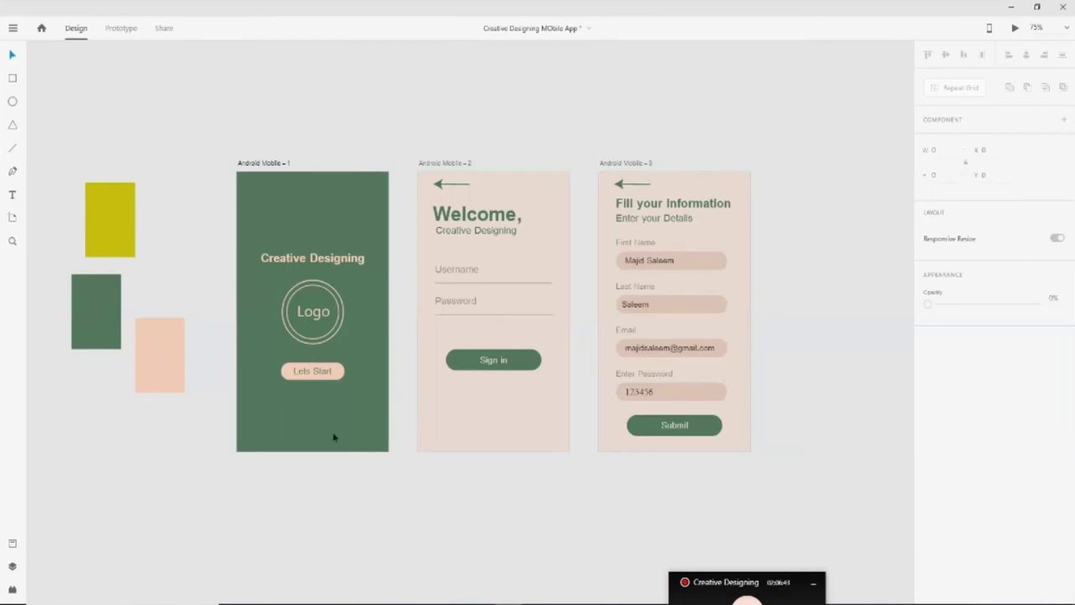
# Reopen Adobe Xd Project in File Explorer and browse the new drawable density folders
pyautogui.hotkey('alt', 'Tab')
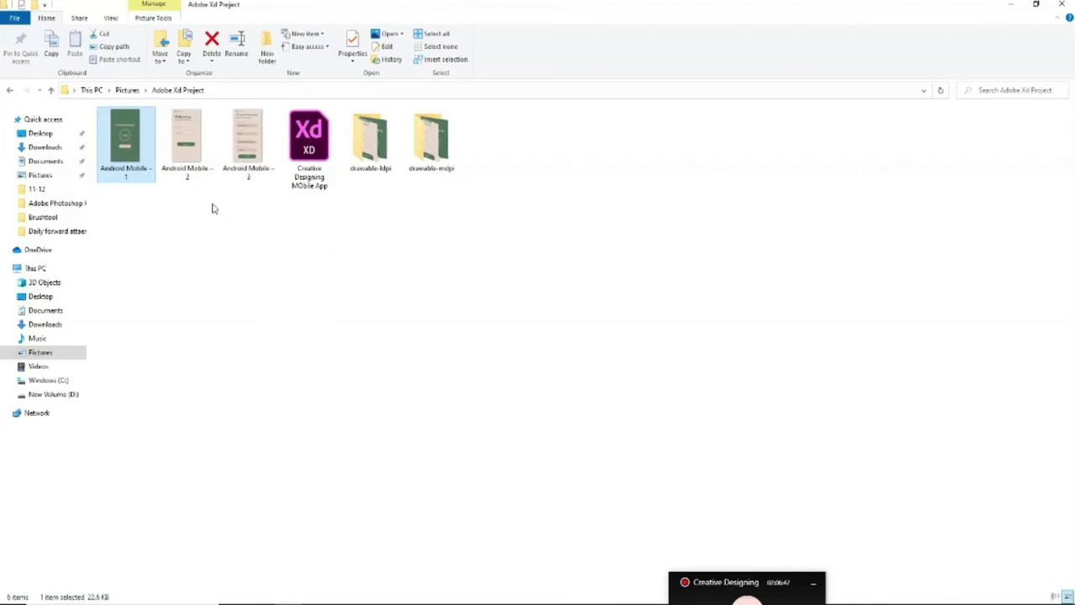
pyautogui.click(335, 265)
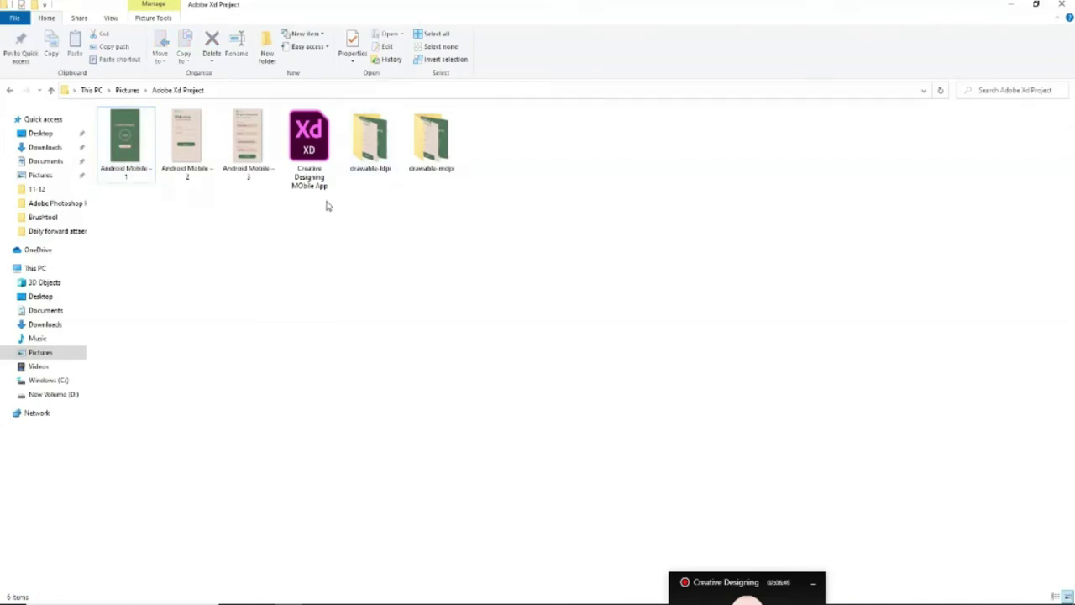
pyautogui.click(50, 90)
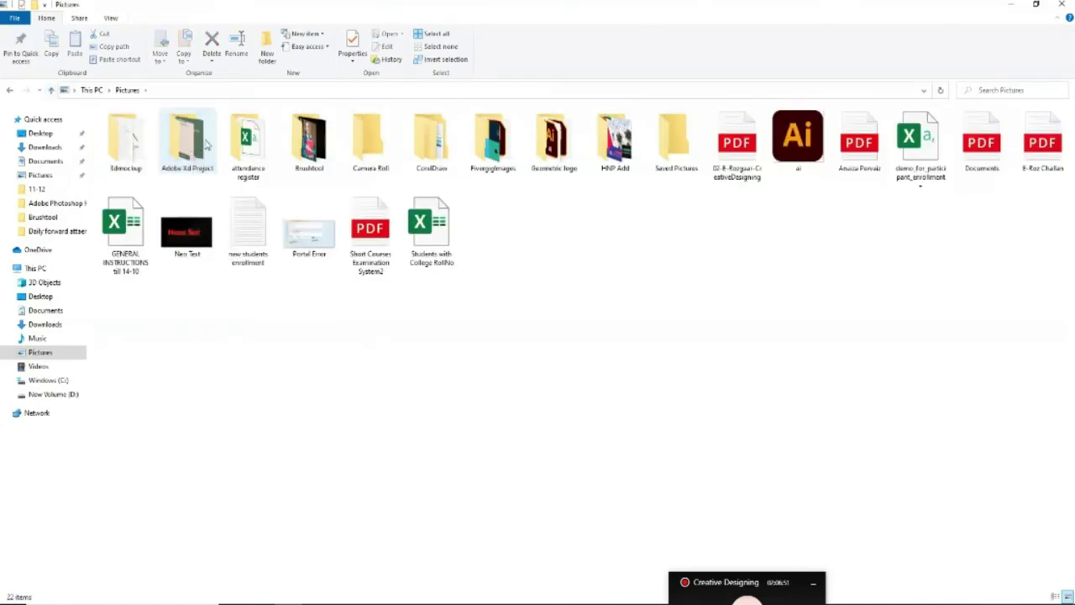
pyautogui.press('Return')
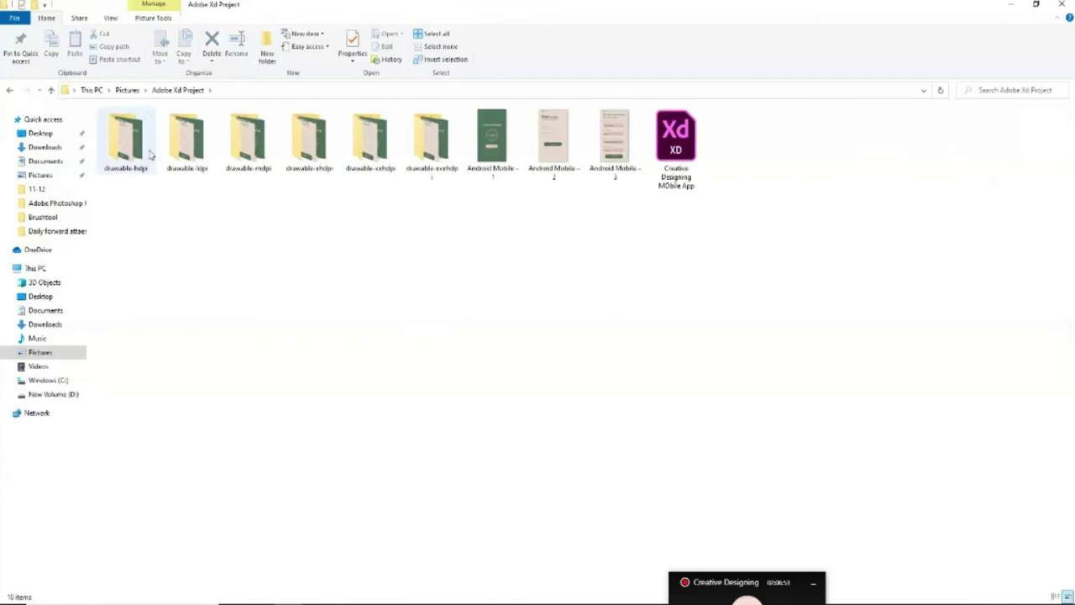
pyautogui.click(150, 162)
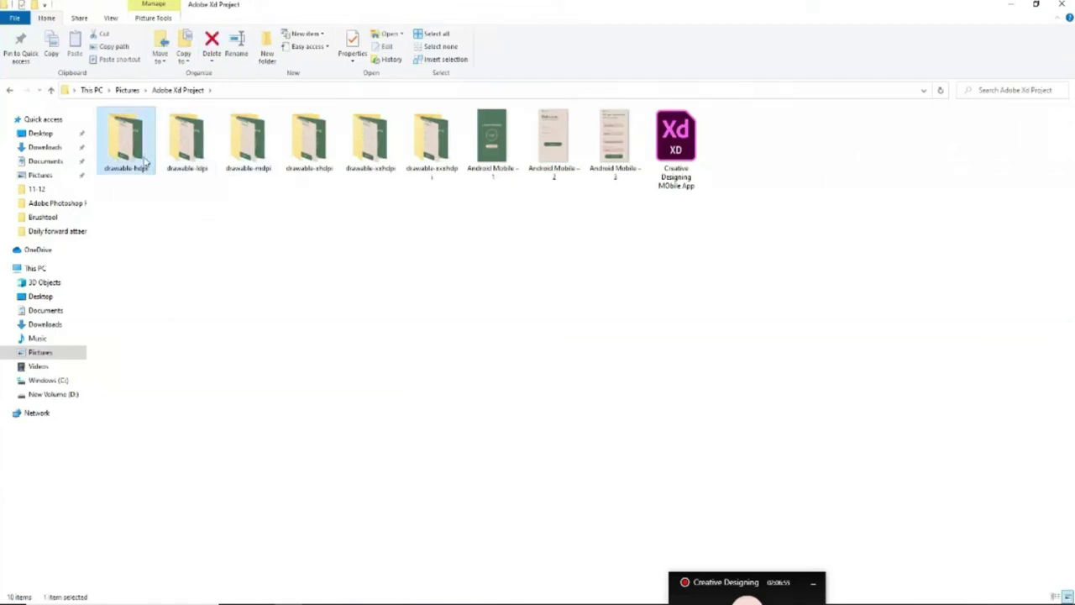
pyautogui.click(200, 159)
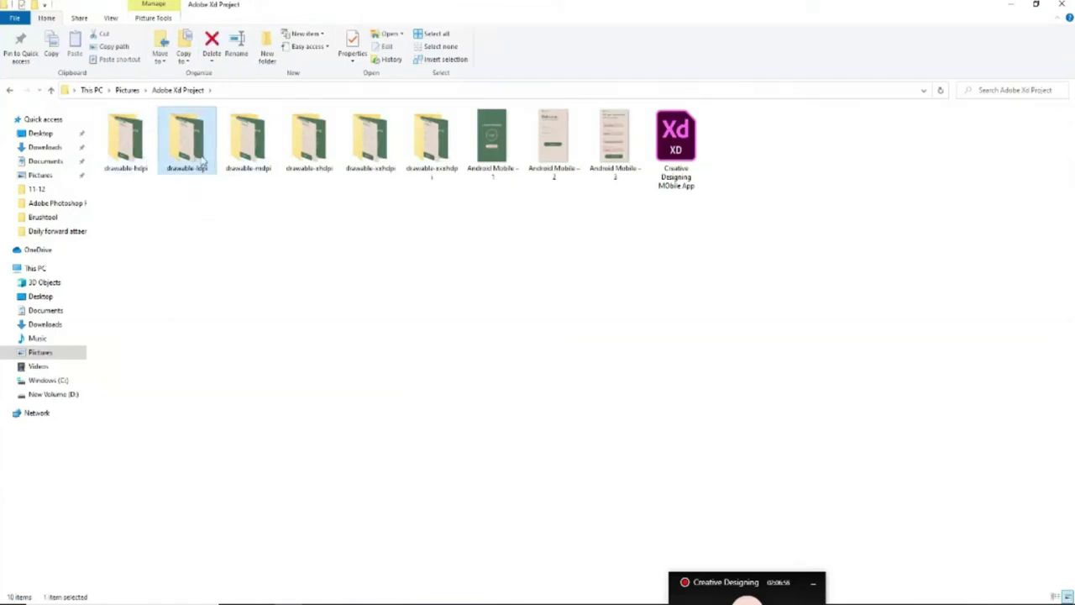
pyautogui.press('Right')
pyautogui.press('Right')
pyautogui.press('Right')
pyautogui.press('Right')
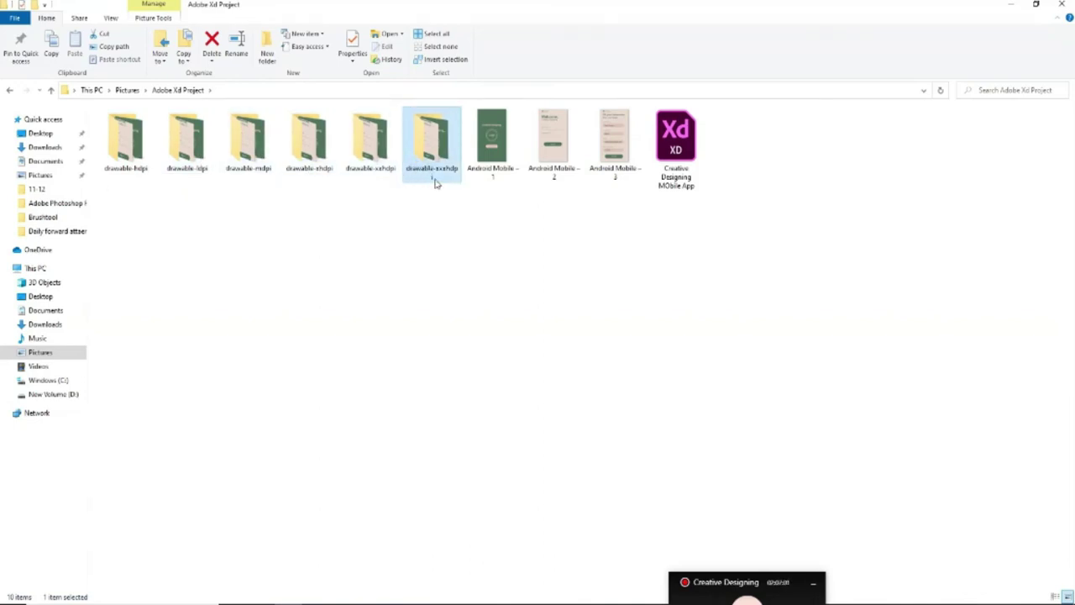
pyautogui.click(214, 160)
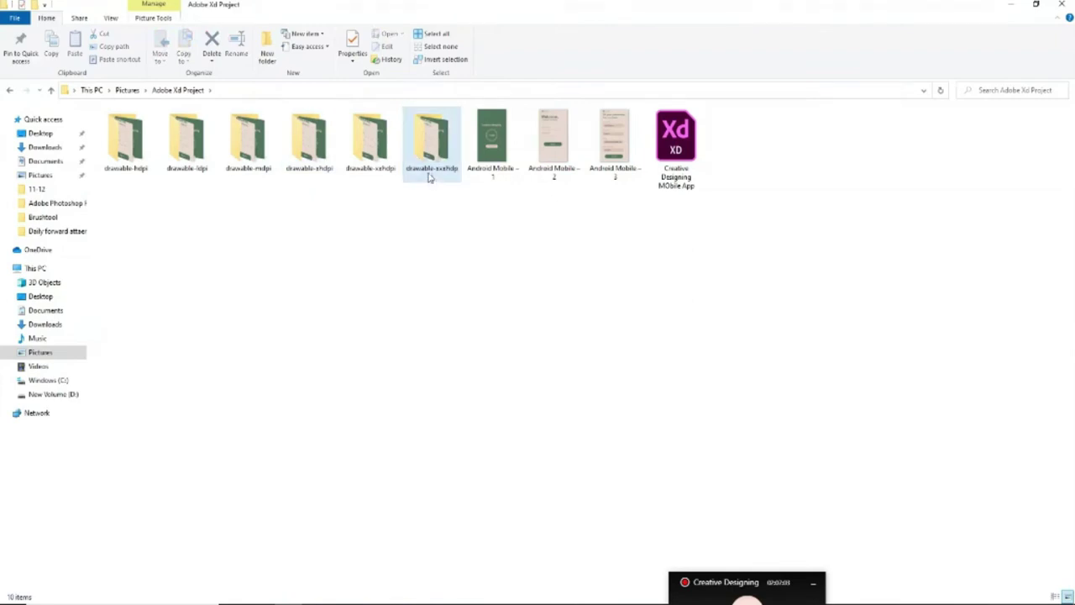
pyautogui.moveTo(432, 179)
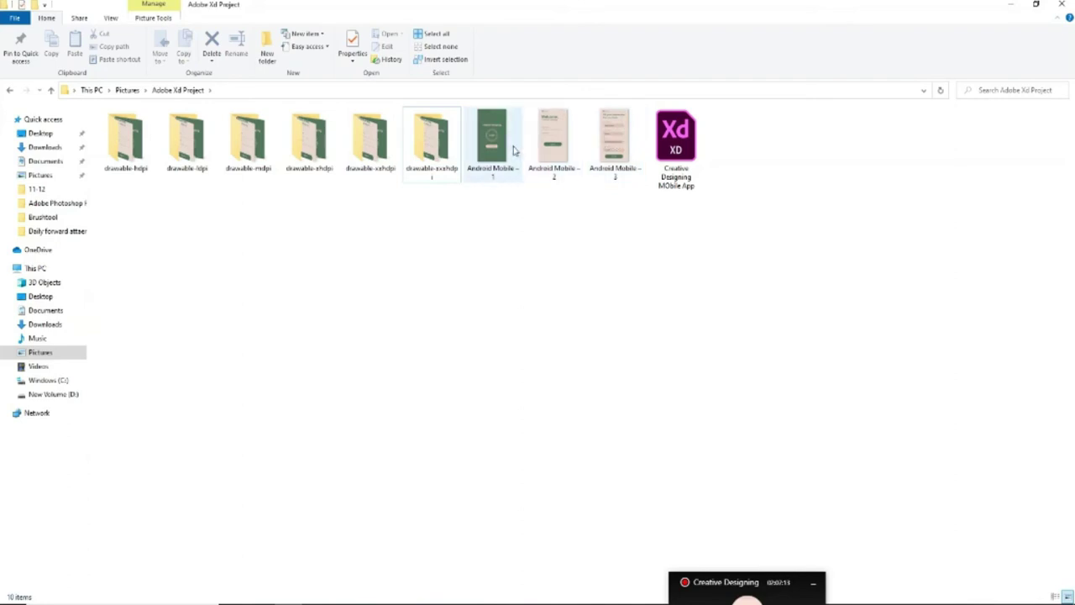
# Inspect the Android Mobile images inside drawable-hdpi, drawable-ldpi and drawable-mdpi
pyautogui.doubleClick(141, 145)
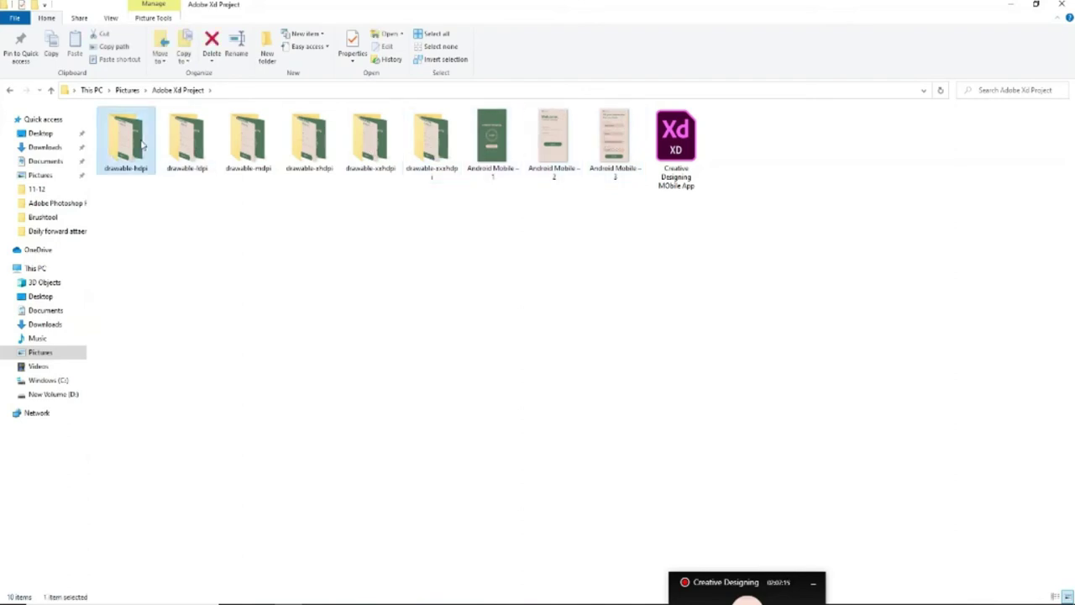
pyautogui.click(133, 150)
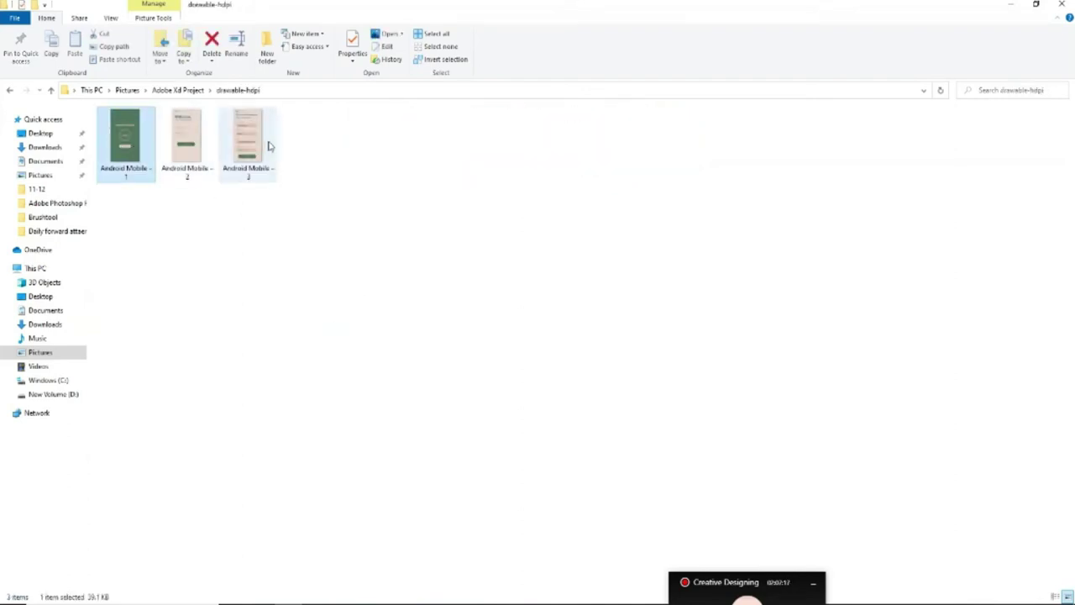
pyautogui.click(50, 90)
pyautogui.doubleClick(187, 139)
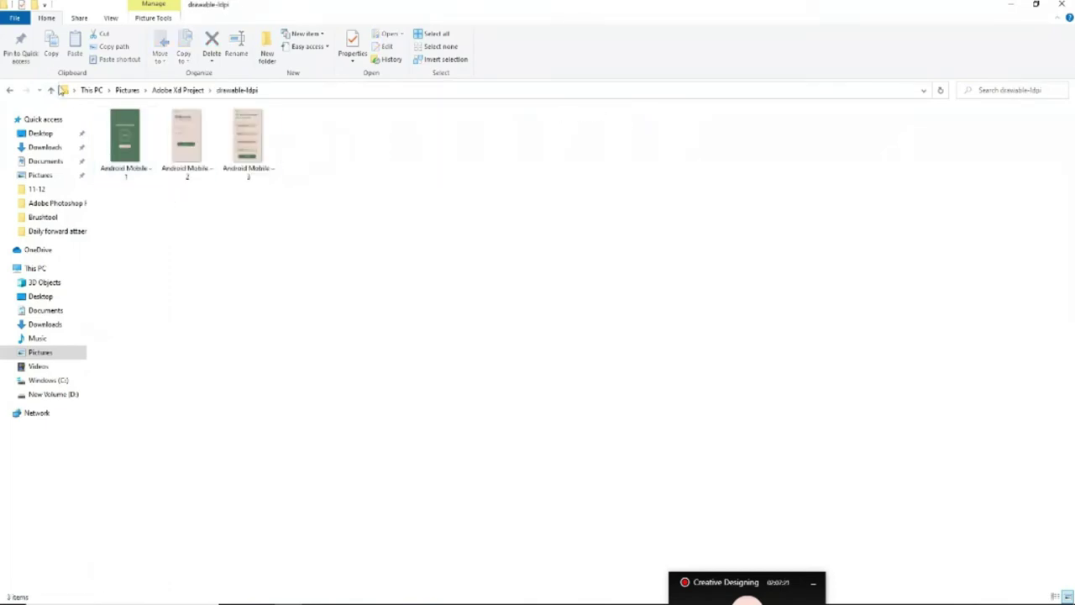
pyautogui.click(51, 90)
pyautogui.doubleClick(269, 140)
pyautogui.click(50, 89)
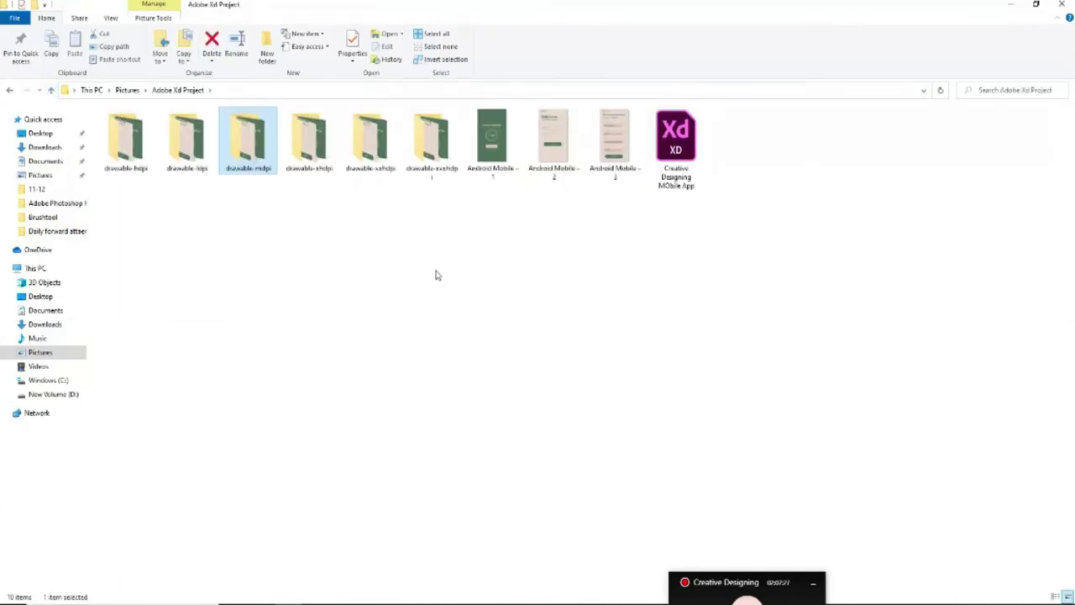
pyautogui.click(412, 279)
# Close File Explorer and start an All Artboards export targeted at iOS
pyautogui.click(1063, 6)
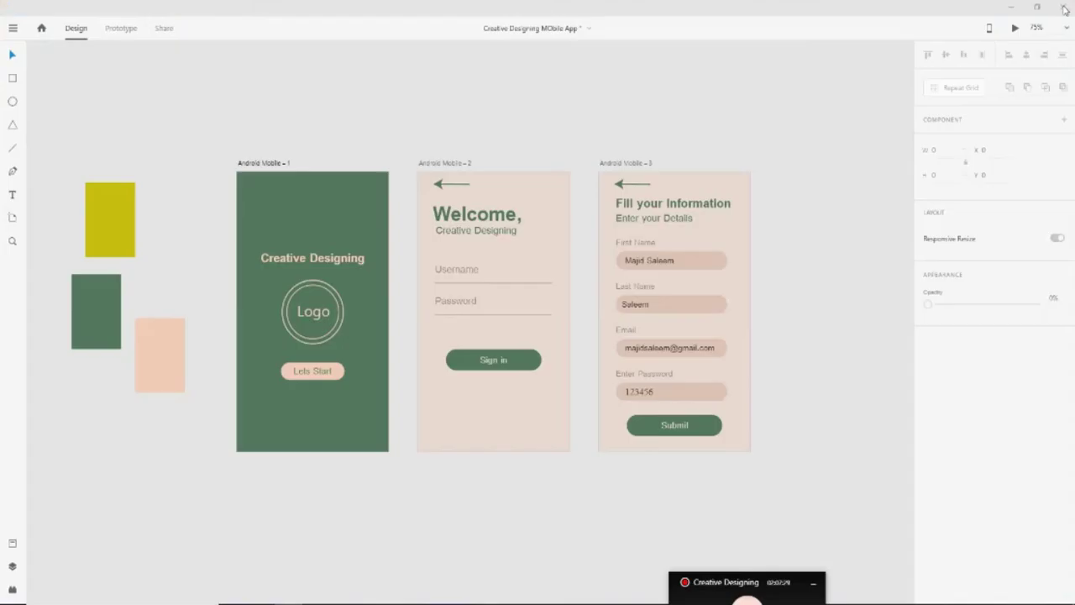
pyautogui.click(14, 29)
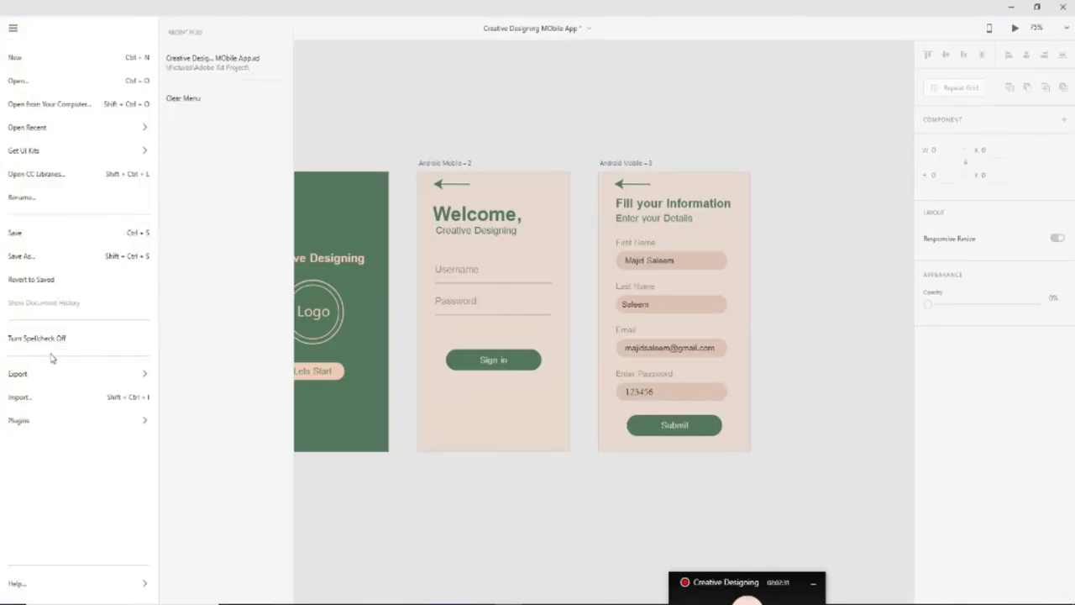
pyautogui.moveTo(52, 374)
pyautogui.click(195, 111)
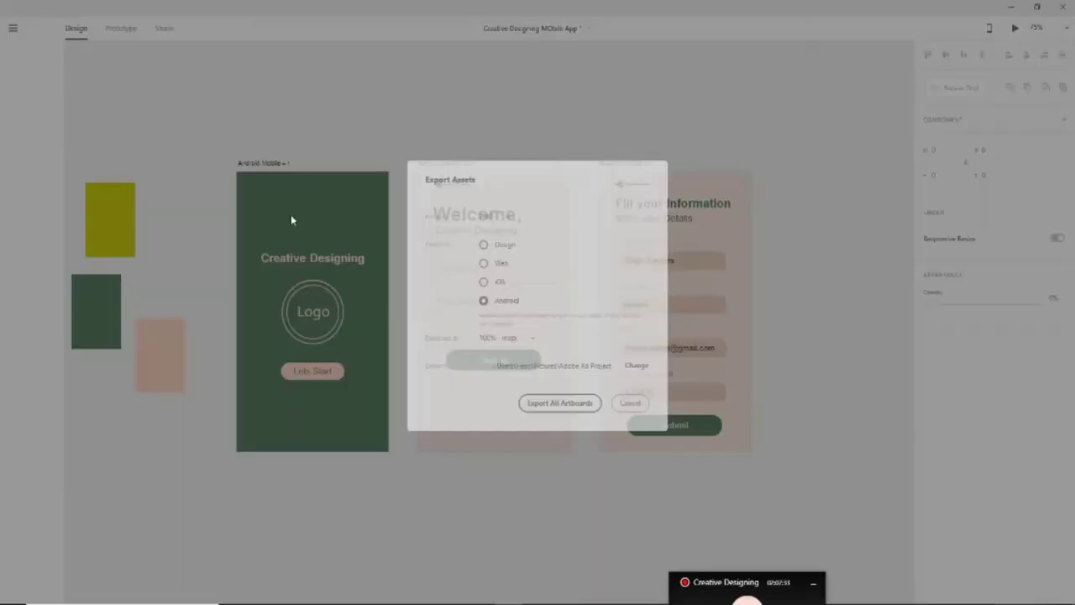
pyautogui.click(507, 283)
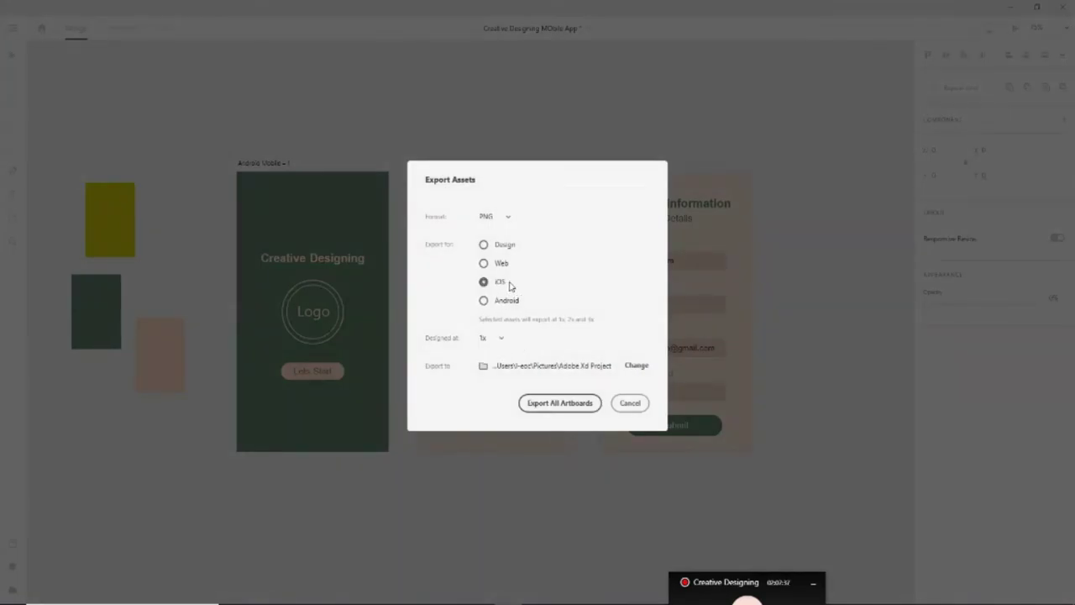
# Export into a new 'ios' folder inside Adobe Xd Project, then open Pictures in File Explorer
pyautogui.click(636, 366)
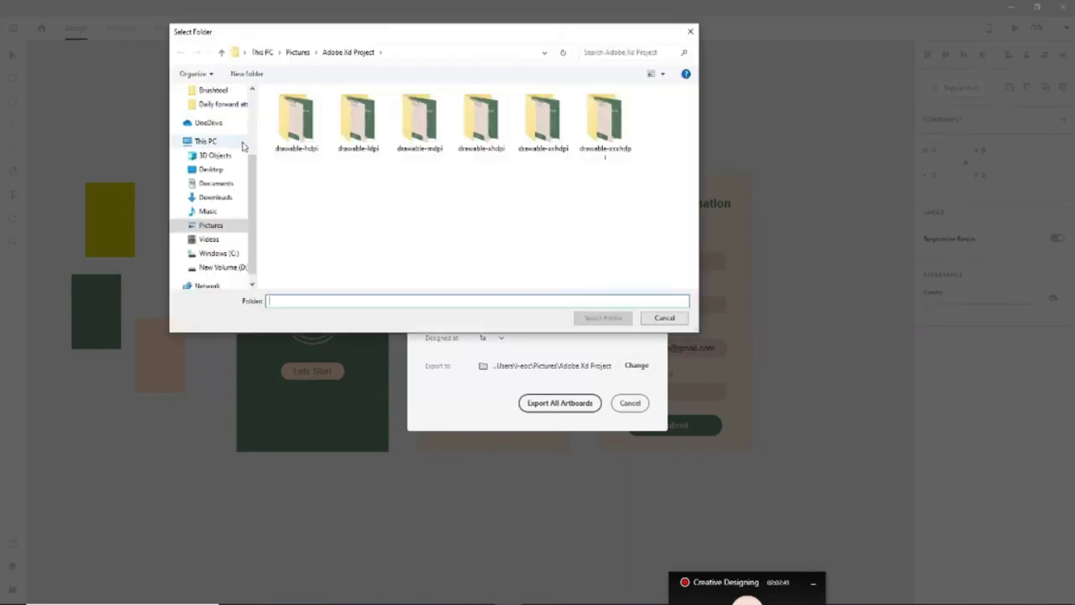
pyautogui.click(246, 73)
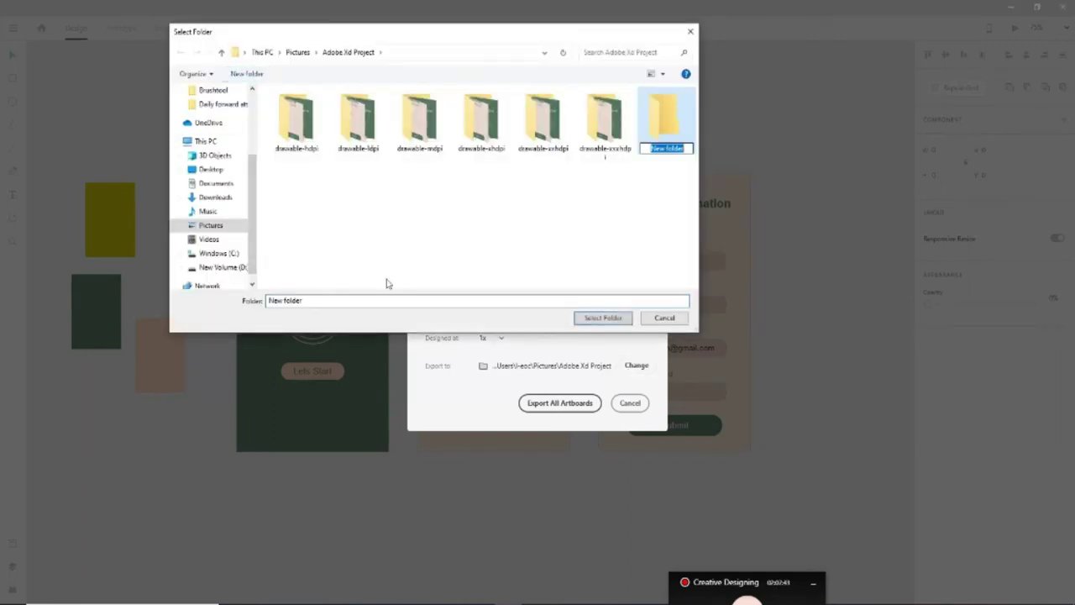
pyautogui.press('BackSpace')
pyautogui.write('ios')
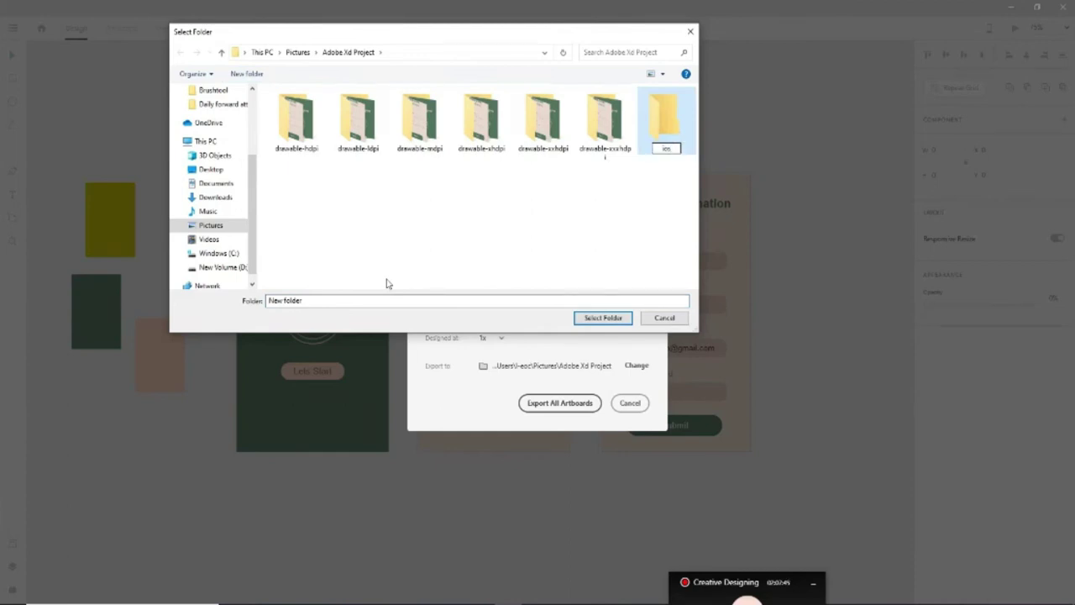
pyautogui.press('Return')
pyautogui.press('Return')
pyautogui.click(598, 321)
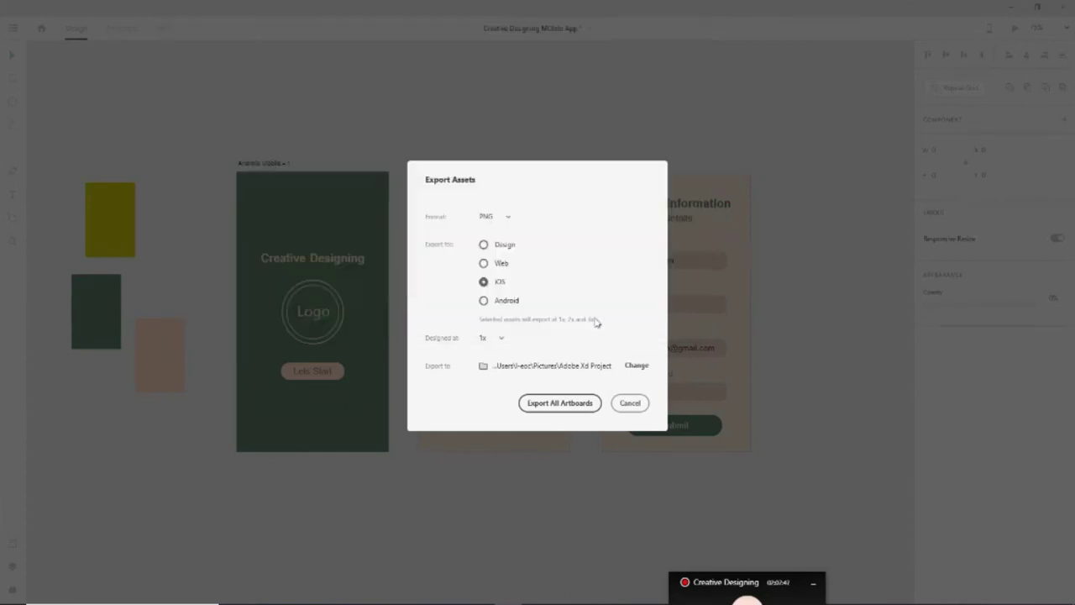
pyautogui.press('Return')
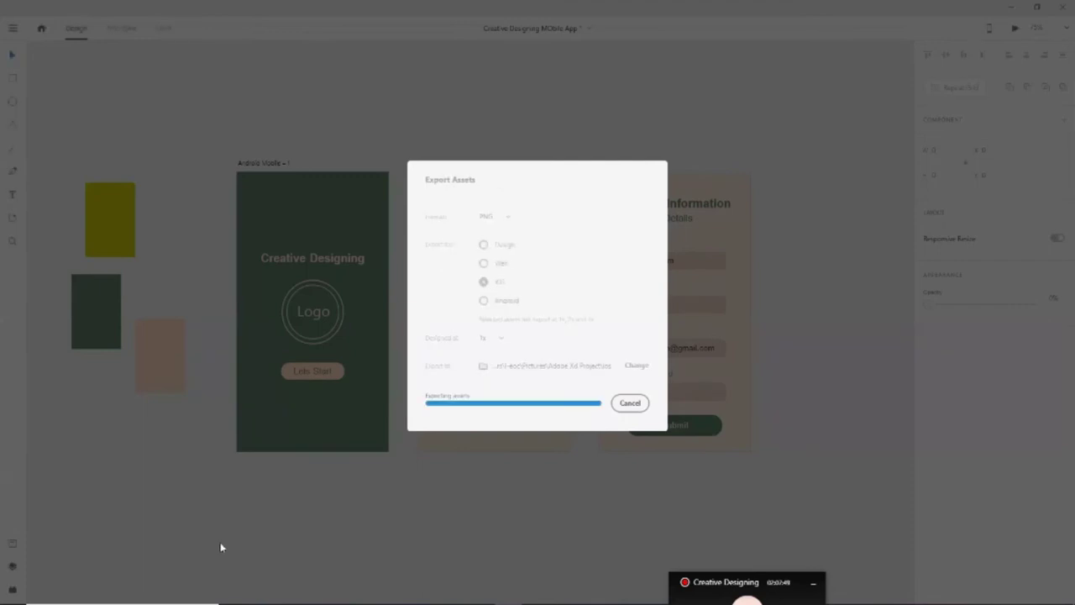
pyautogui.press('super+e')
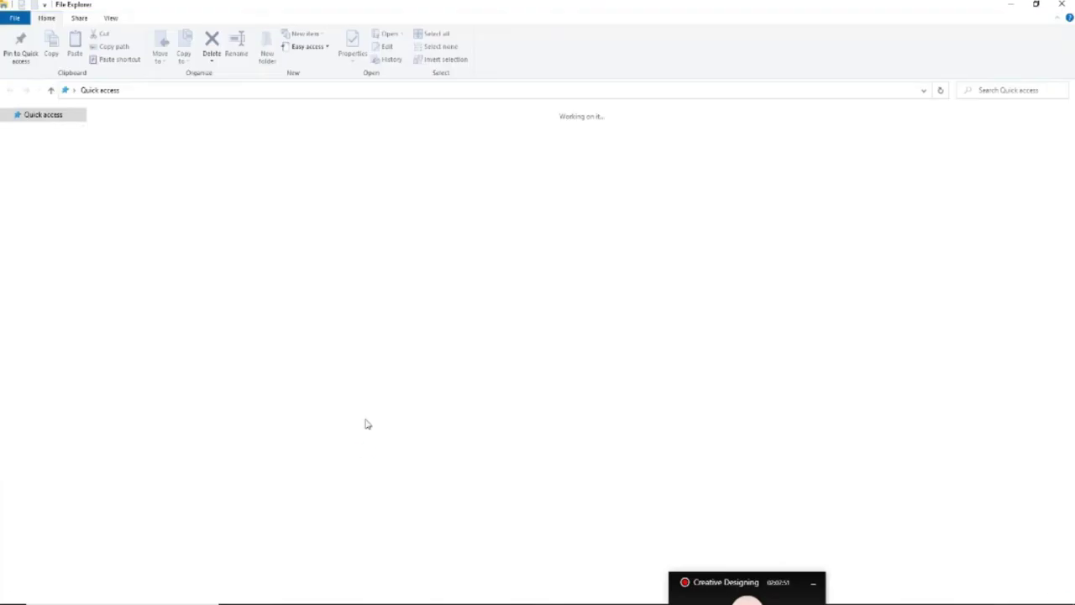
pyautogui.click(39, 175)
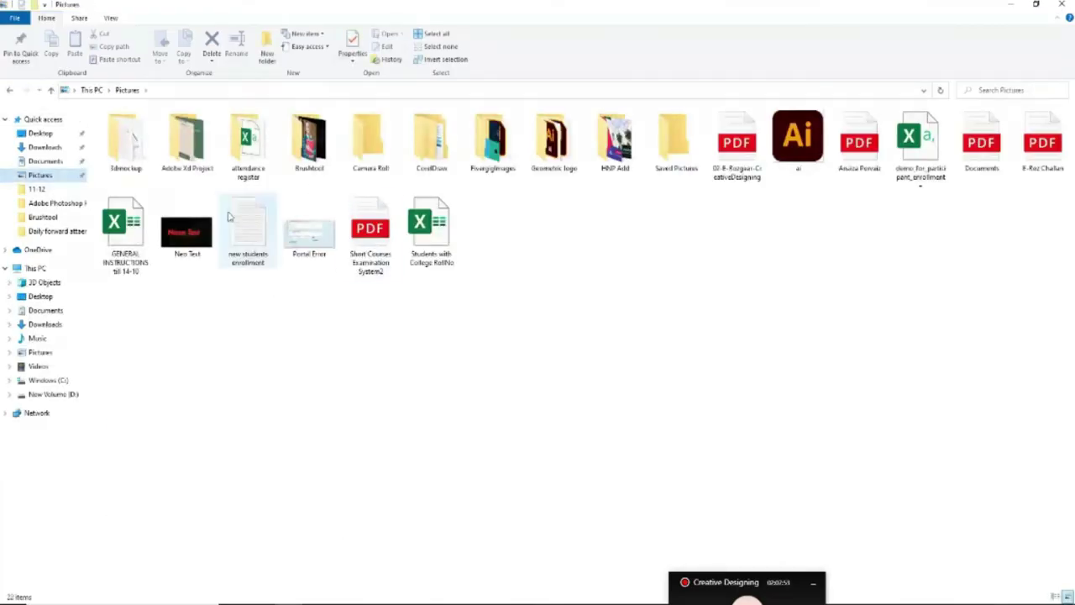
# Open Adobe Xd Project > ios and browse the first exported Android Mobile images
pyautogui.doubleClick(187, 143)
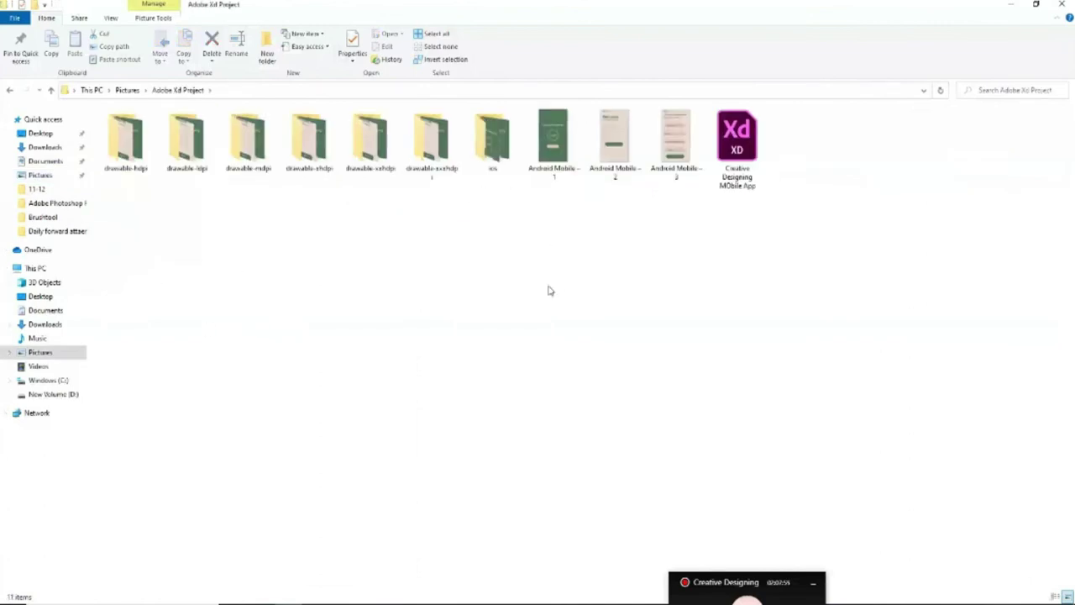
pyautogui.doubleClick(492, 139)
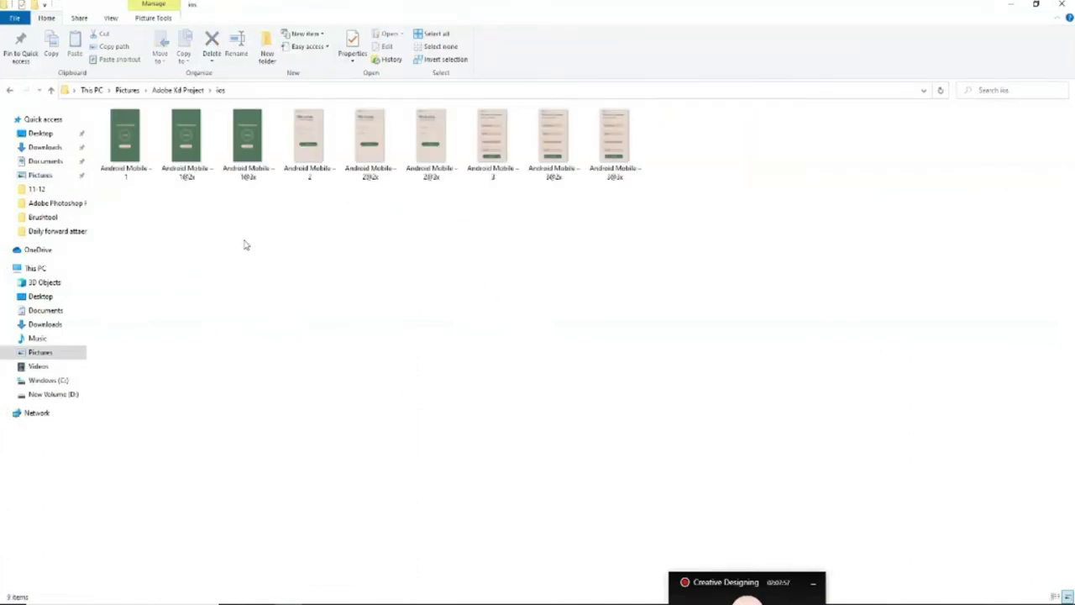
pyautogui.click(132, 172)
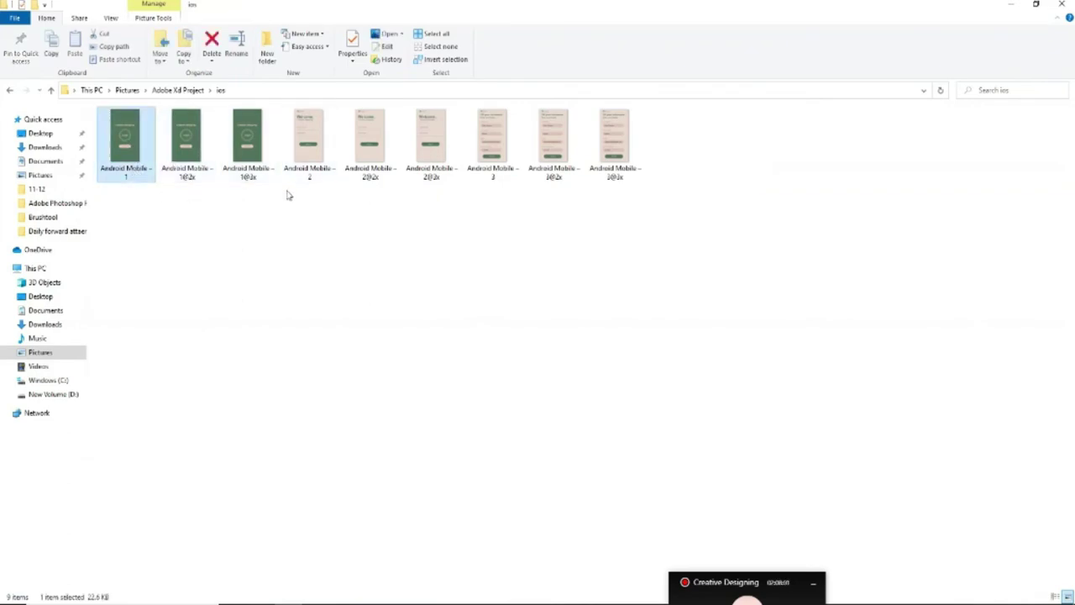
pyautogui.click(306, 164)
pyautogui.click(434, 164)
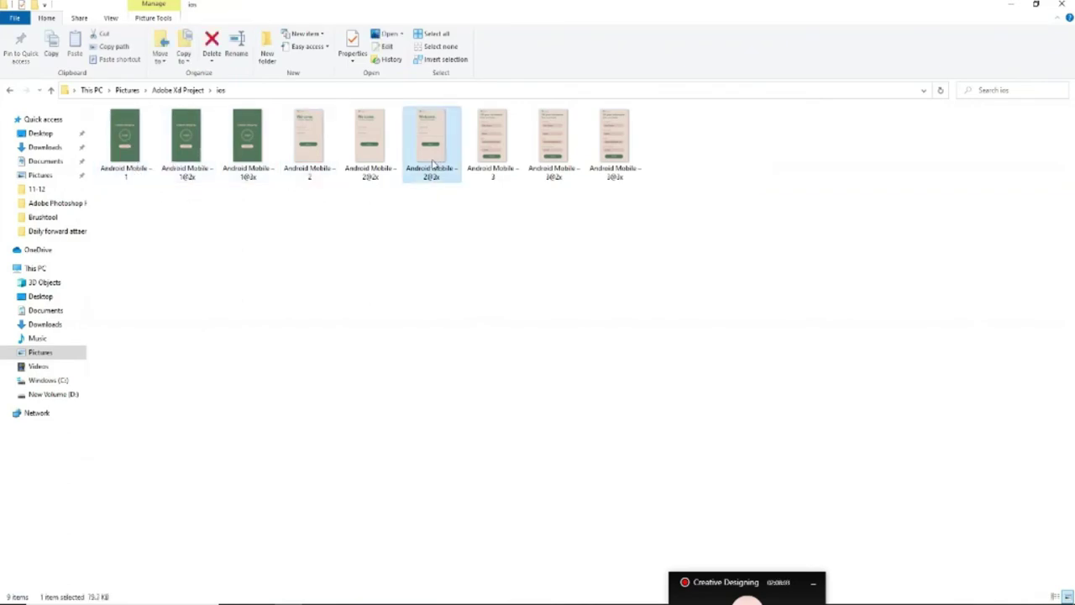
pyautogui.click(192, 157)
pyautogui.click(318, 168)
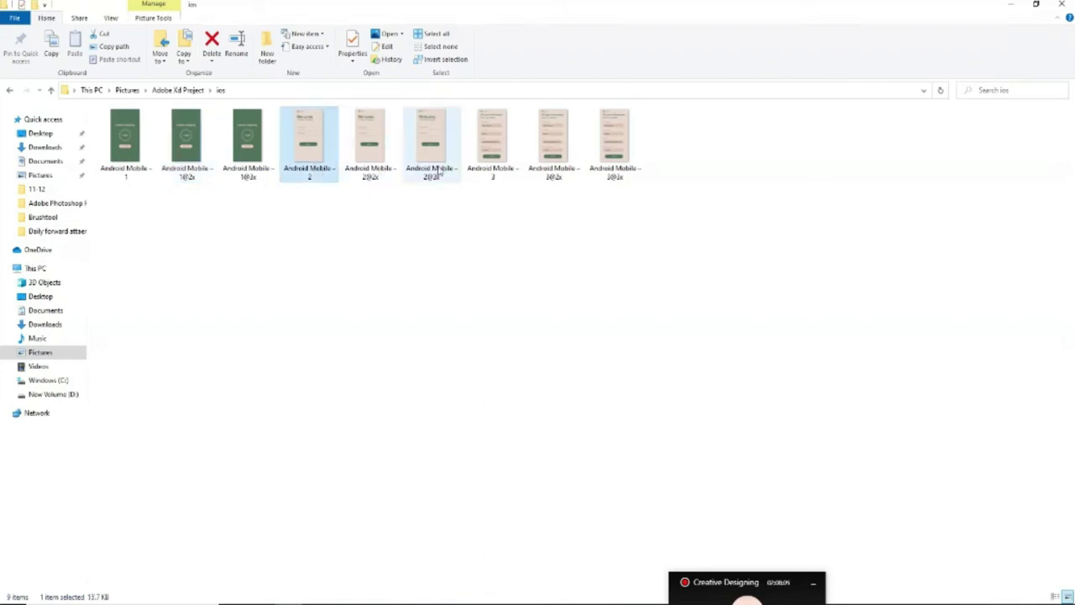
pyautogui.click(554, 172)
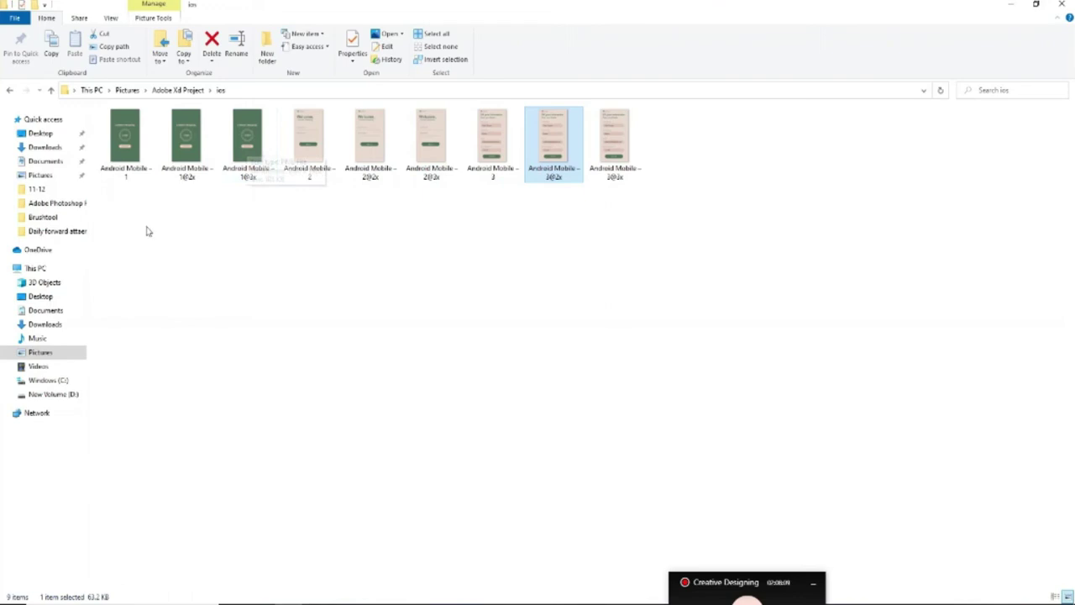
pyautogui.click(125, 168)
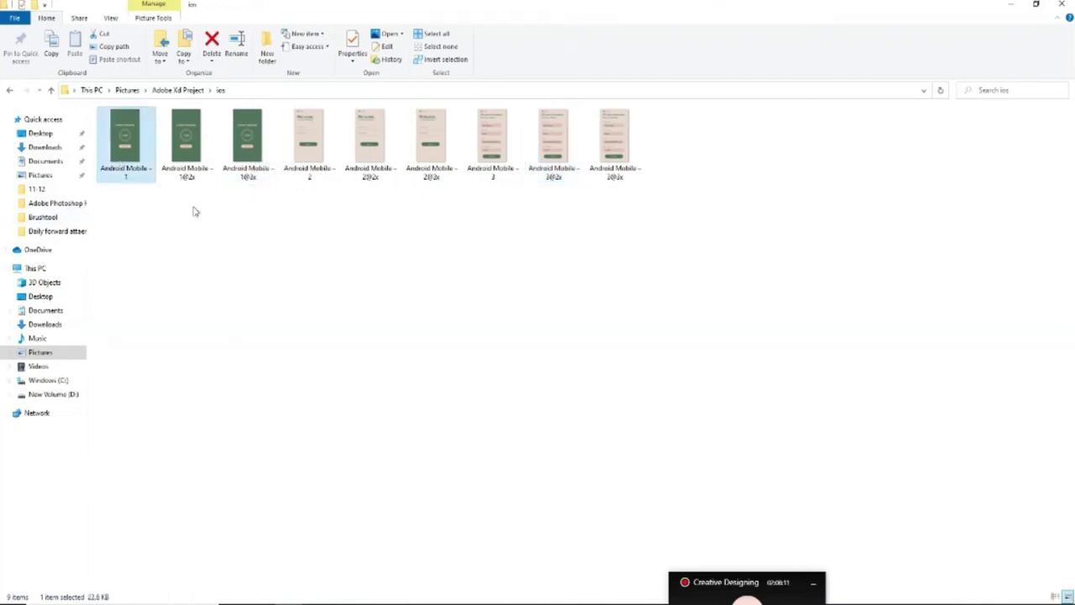
pyautogui.click(185, 180)
pyautogui.click(246, 185)
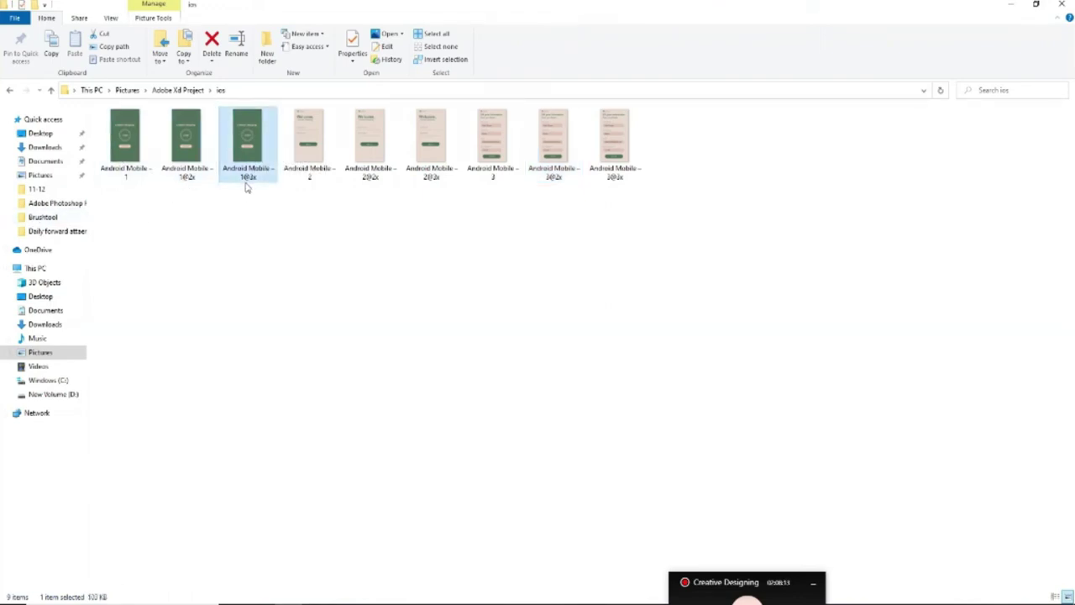
pyautogui.click(321, 162)
pyautogui.click(350, 164)
pyautogui.click(408, 164)
pyautogui.click(504, 170)
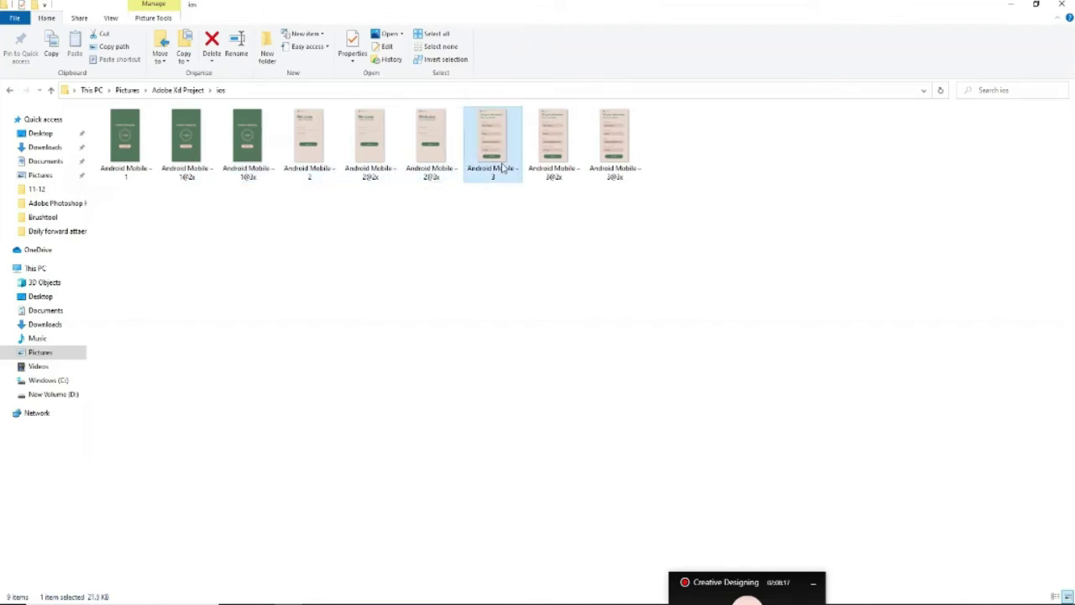
pyautogui.click(556, 168)
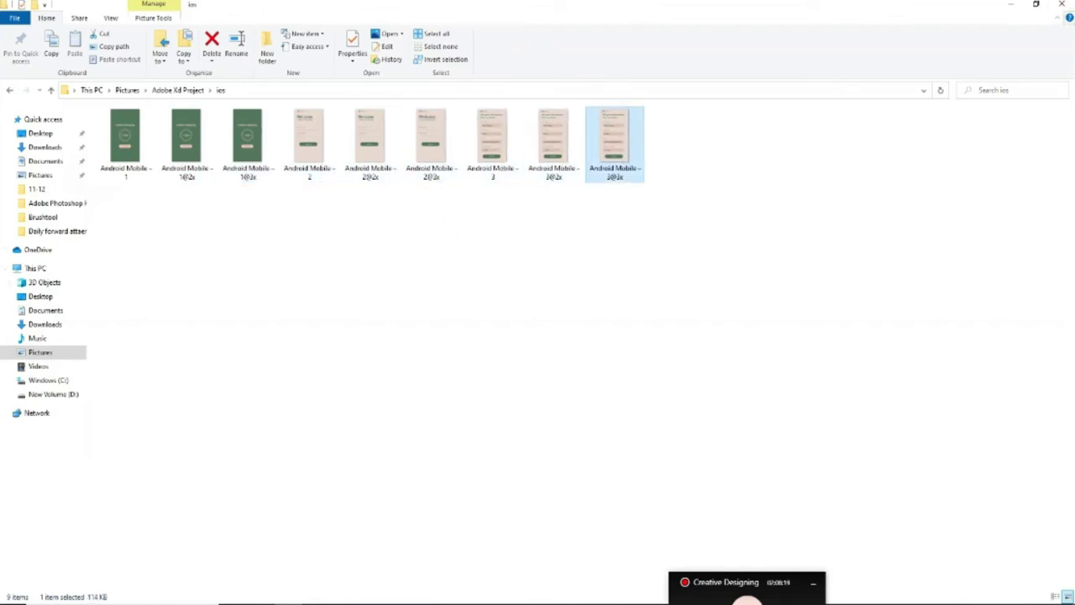
pyautogui.click(1060, 7)
# Inspect the Logo group and the third screen's name and password fields
pyautogui.scroll(-1, 410, 523)
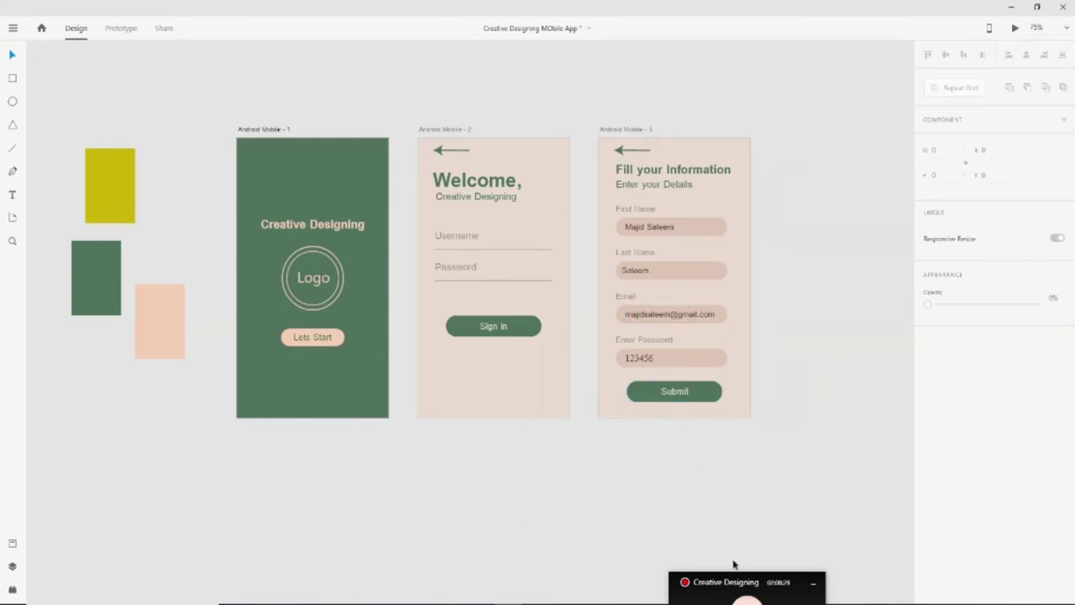
pyautogui.click(320, 281)
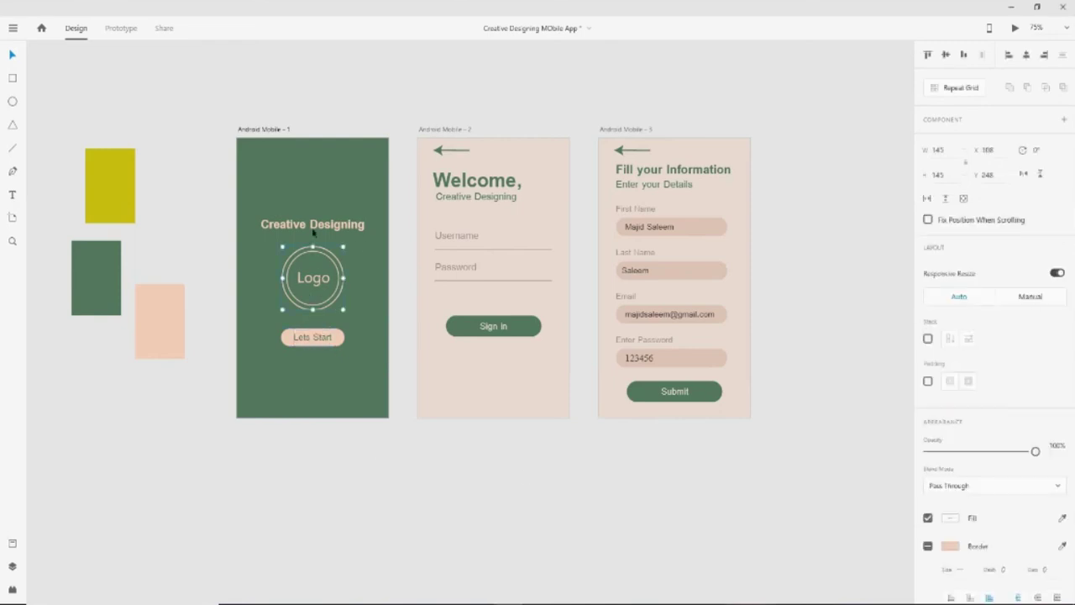
pyautogui.click(689, 272)
pyautogui.click(679, 232)
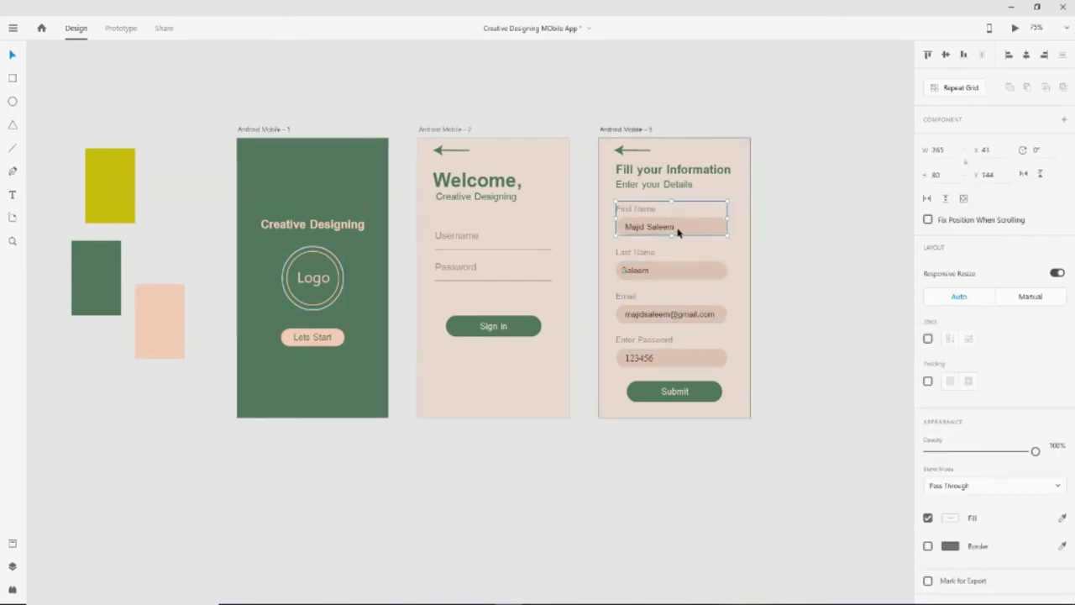
pyautogui.click(682, 366)
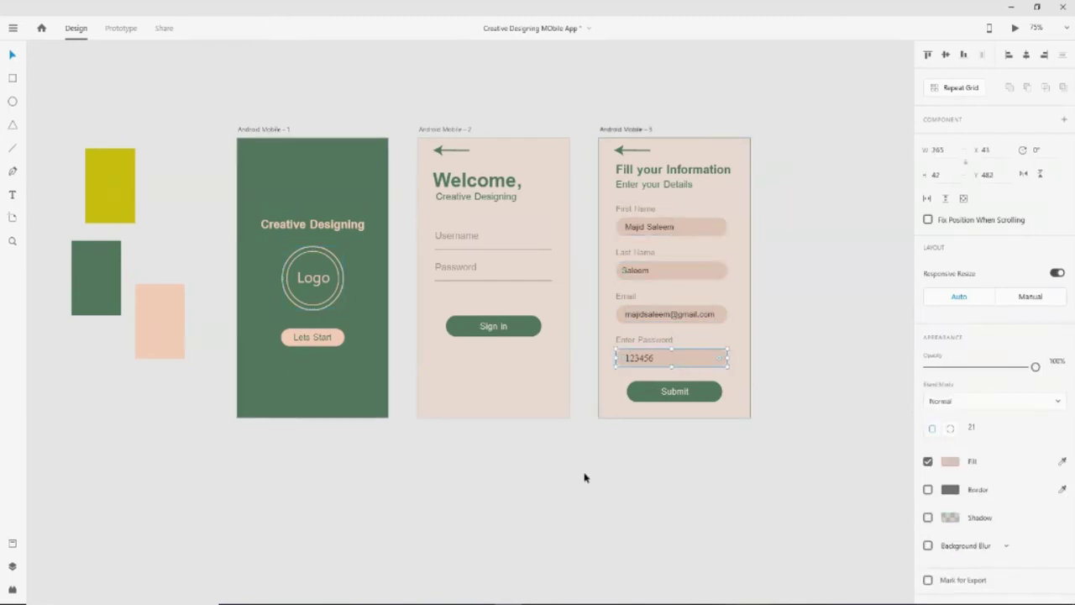
pyautogui.click(668, 228)
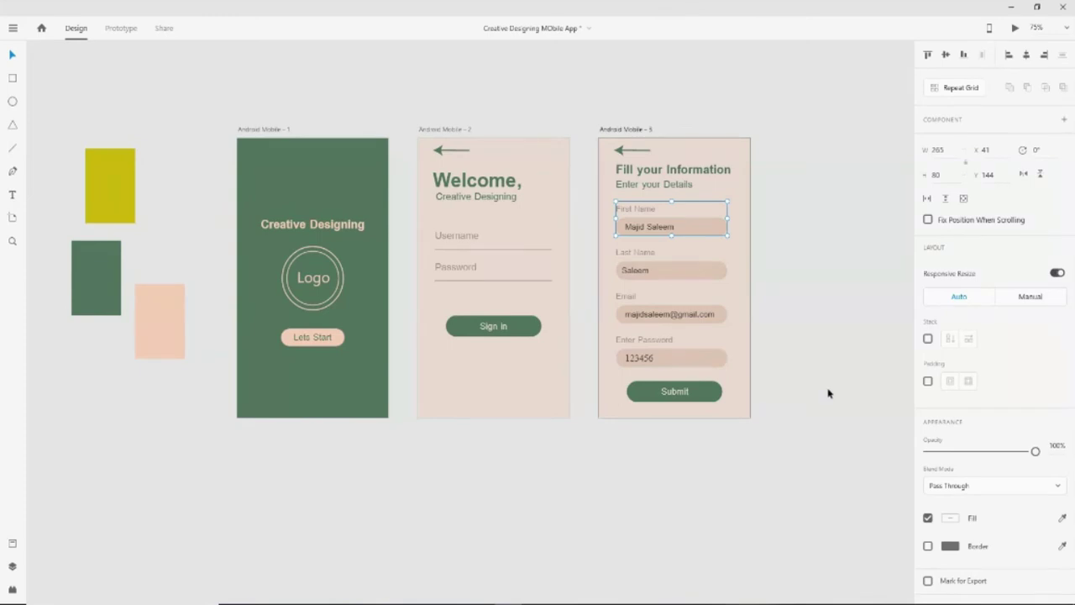
pyautogui.click(779, 434)
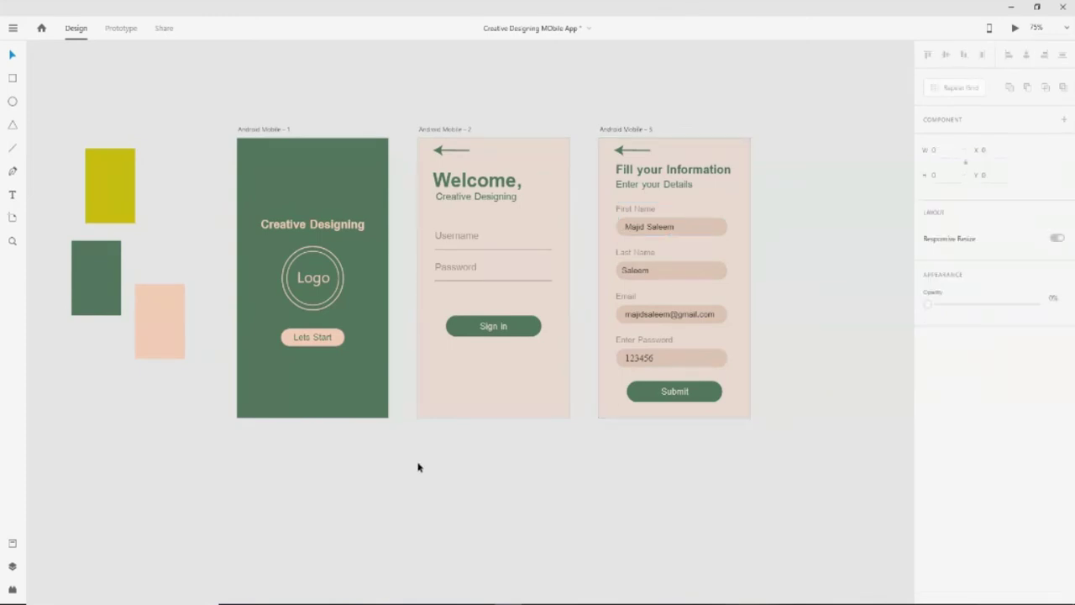
# Select the Logo, Sign in button and Last Name field, then press Ctrl+N for a new document
pyautogui.click(319, 308)
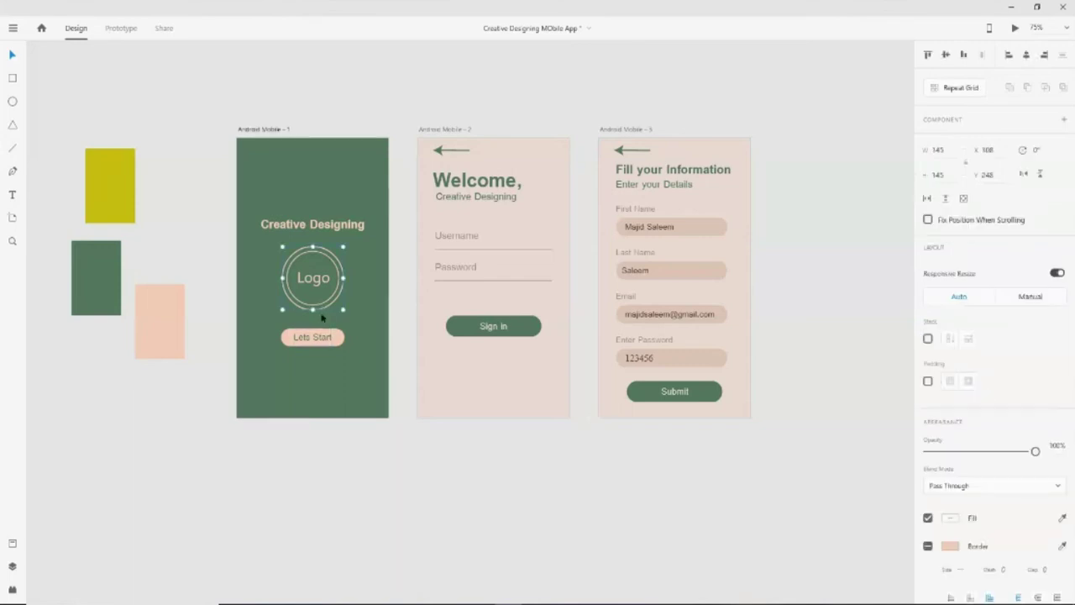
pyautogui.keyDown('shift'); pyautogui.click(531, 332); pyautogui.keyUp('shift')
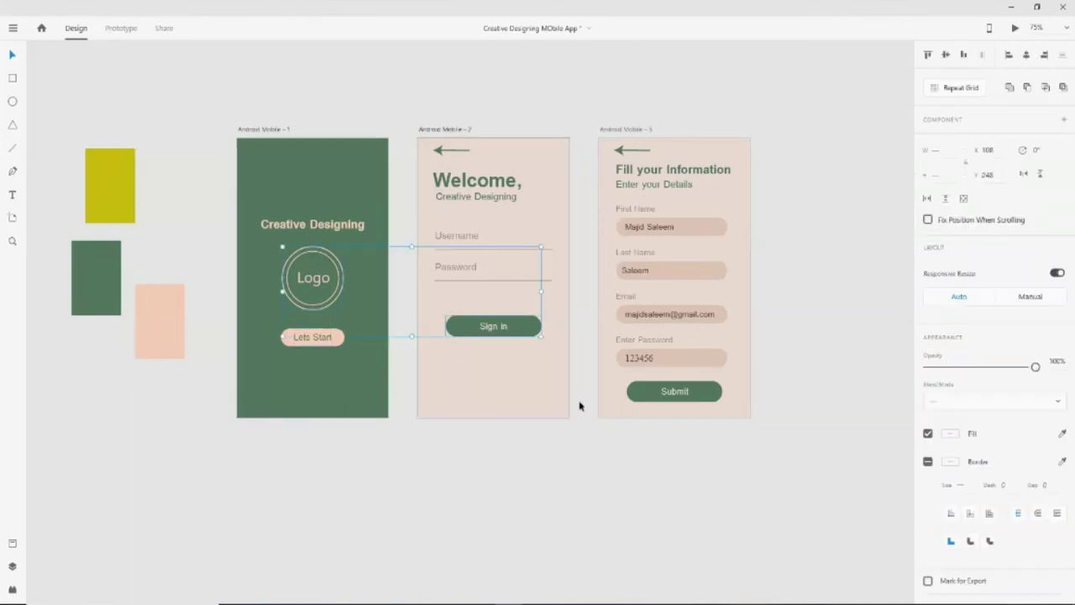
pyautogui.keyDown('shift'); pyautogui.click(718, 276); pyautogui.keyUp('shift')
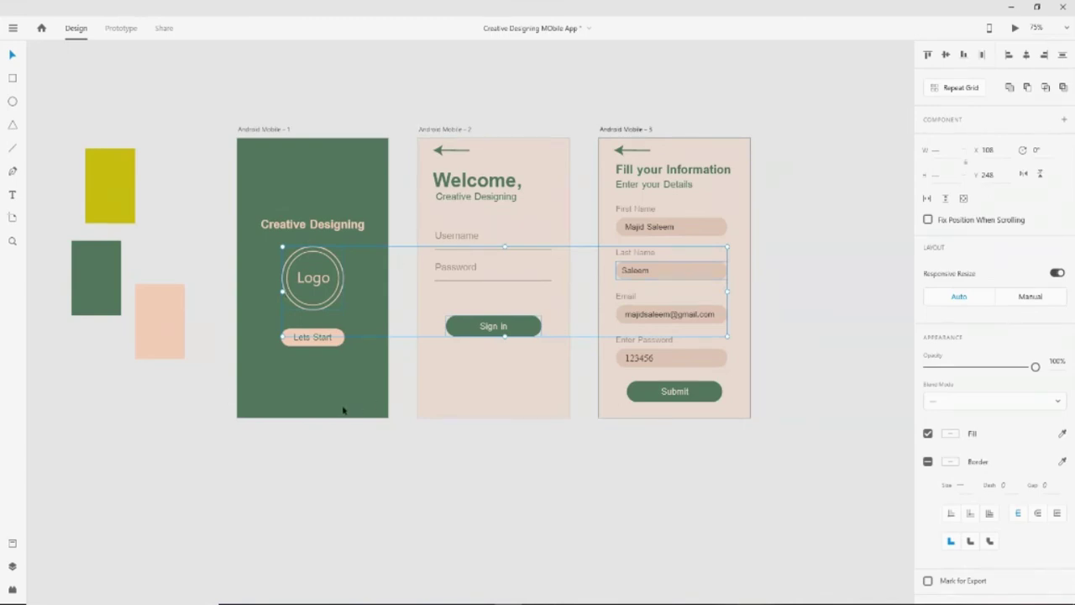
pyautogui.hotkey('ctrl', 'n')
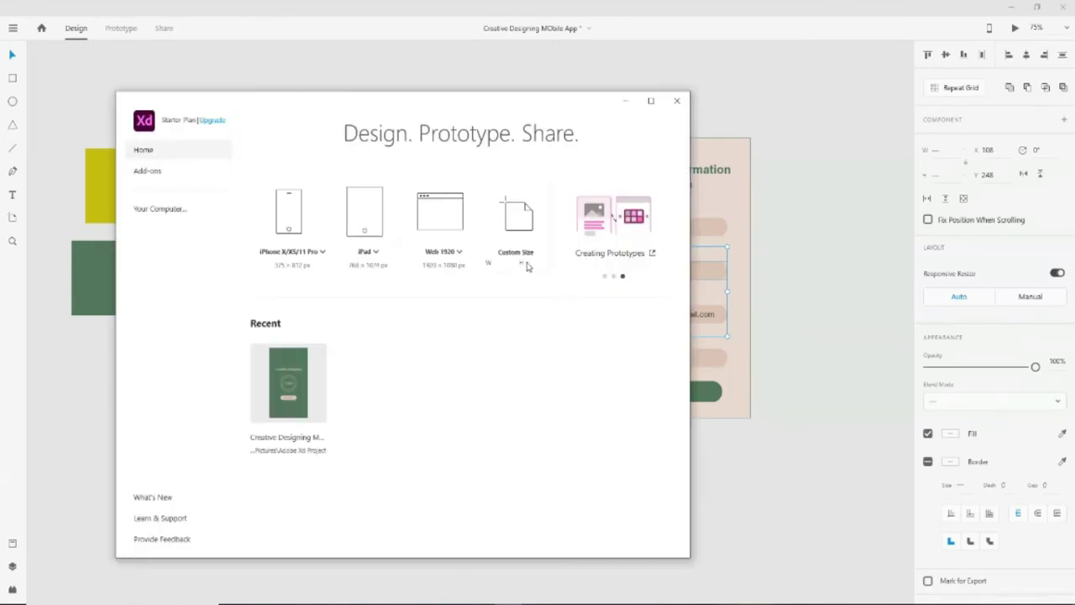
# Create a maximized custom-size document and paste in the logo and buttons
pyautogui.click(516, 217)
pyautogui.click(650, 100)
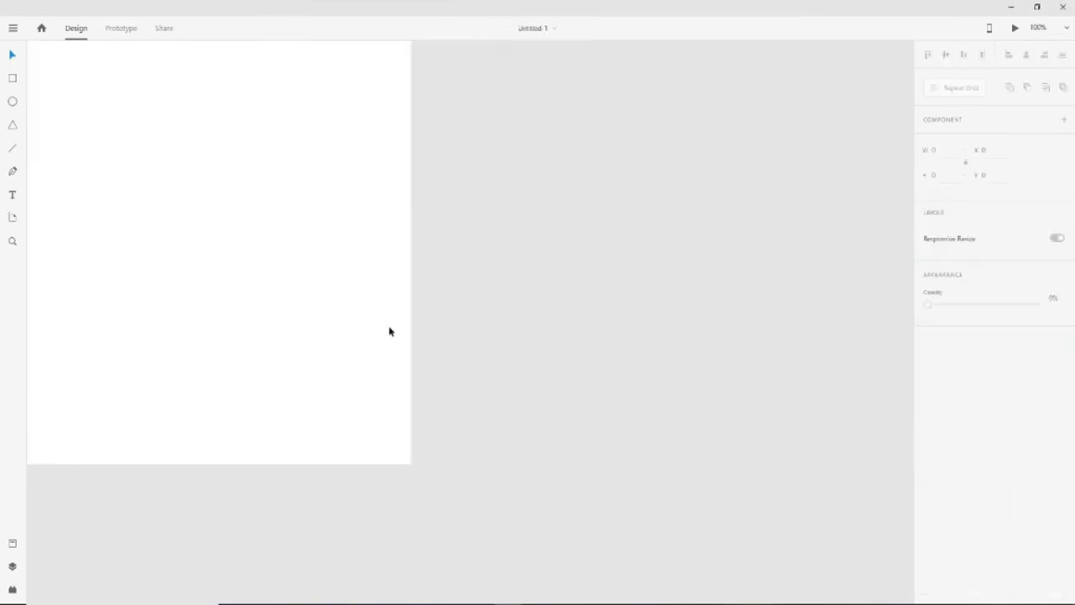
pyautogui.hotkey('ctrl', 'v')
pyautogui.click(396, 451)
# Line up the green and pink buttons in a row beside the logo
pyautogui.click(468, 357)
pyautogui.moveTo(460, 370); pyautogui.dragTo(339, 308)
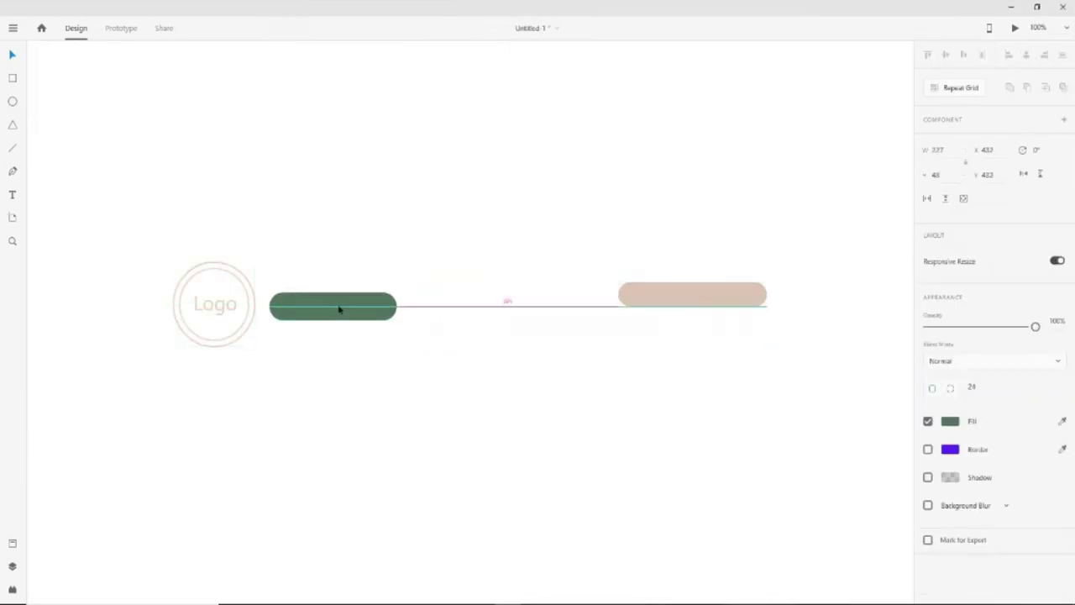
pyautogui.moveTo(694, 300); pyautogui.dragTo(486, 313)
pyautogui.click(492, 372)
# Select the logo and both buttons together and bring up the Export menu
pyautogui.click(181, 295)
pyautogui.click(280, 373)
pyautogui.click(277, 307)
pyautogui.click(228, 314)
pyautogui.click(319, 377)
pyautogui.click(331, 318)
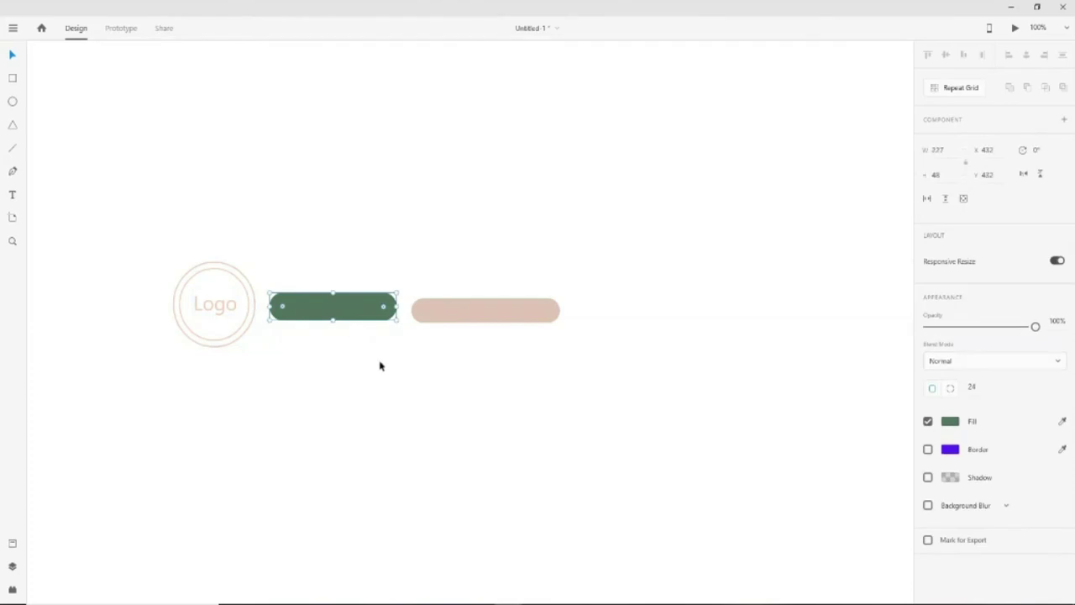
pyautogui.keyDown('shift'); pyautogui.click(224, 340); pyautogui.keyUp('shift')
pyautogui.keyDown('shift'); pyautogui.click(415, 317); pyautogui.keyUp('shift')
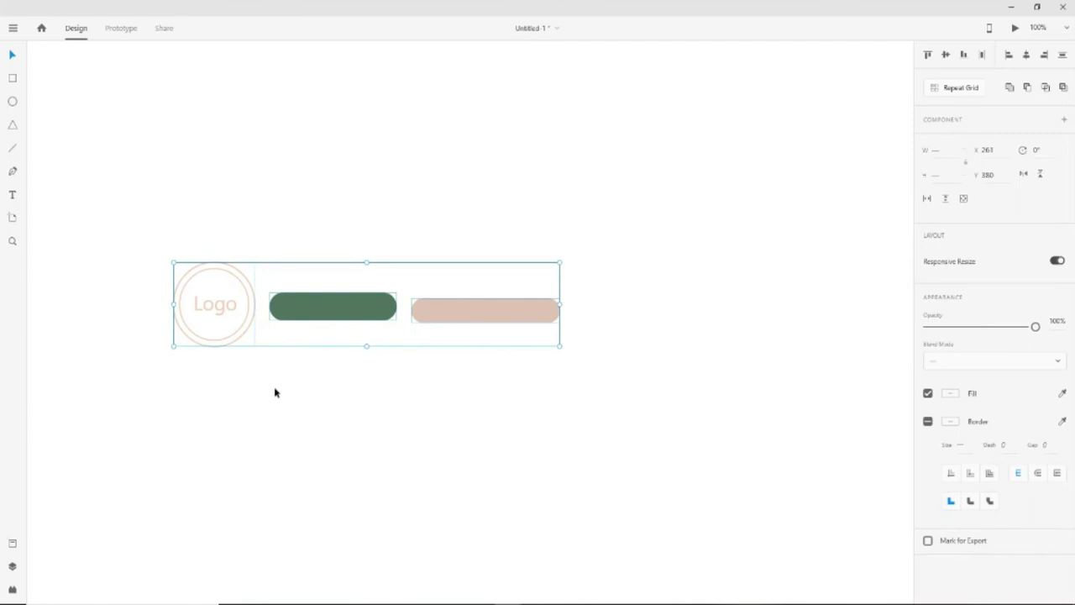
pyautogui.click(13, 29)
pyautogui.moveTo(53, 374)
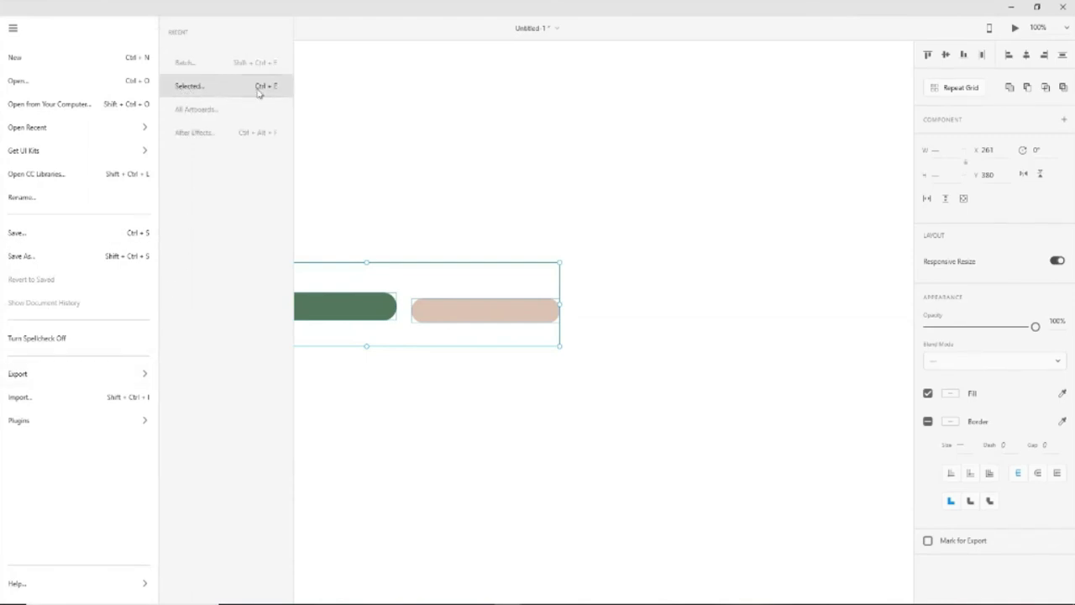
# Export the selection for Android, creating a new folder in the destination picker
pyautogui.click(260, 92)
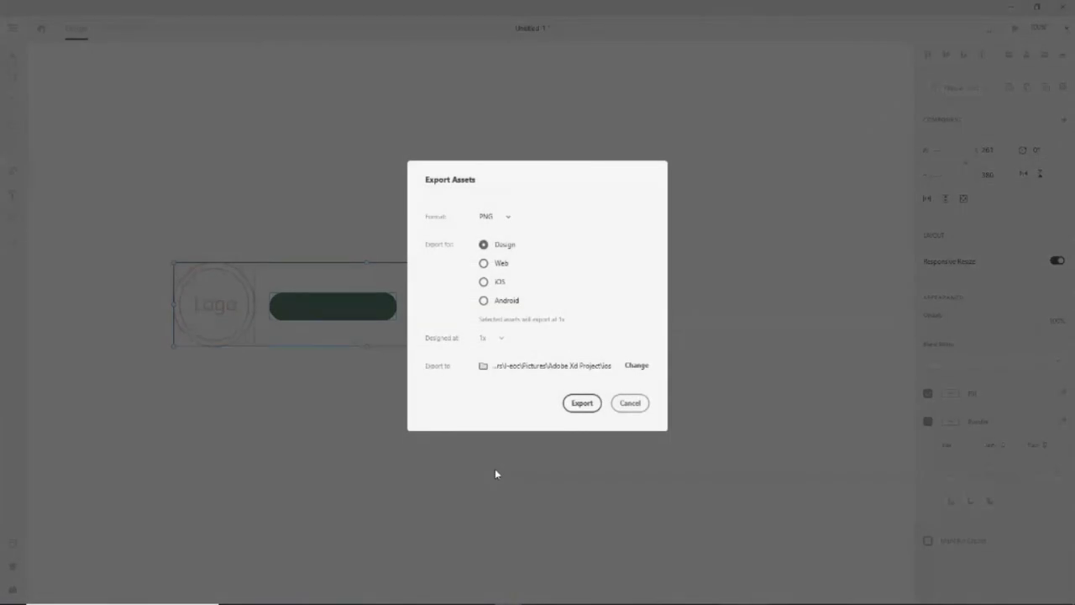
pyautogui.click(509, 286)
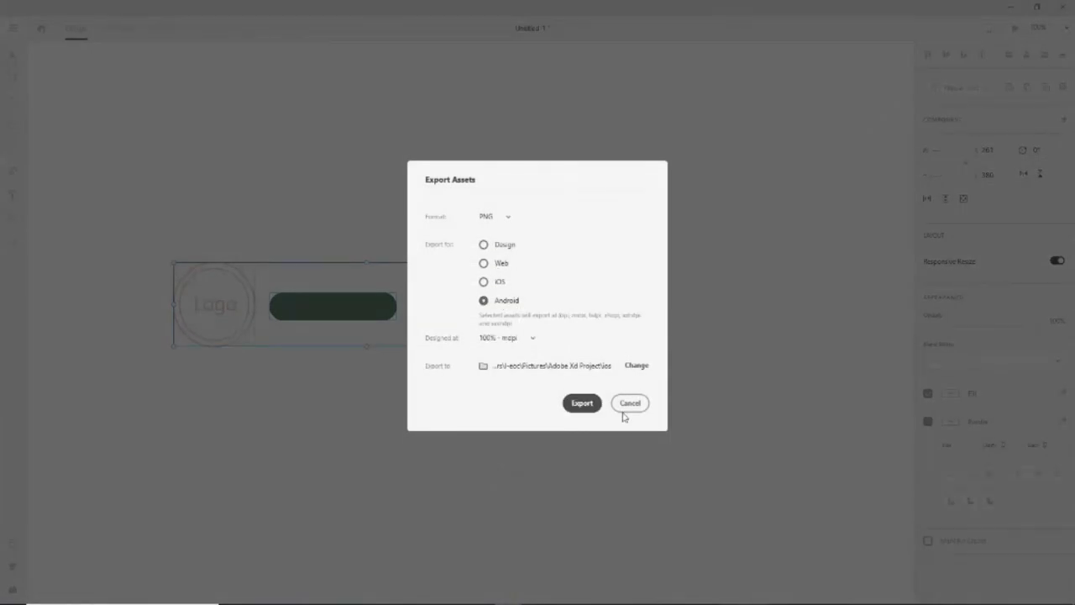
pyautogui.click(632, 367)
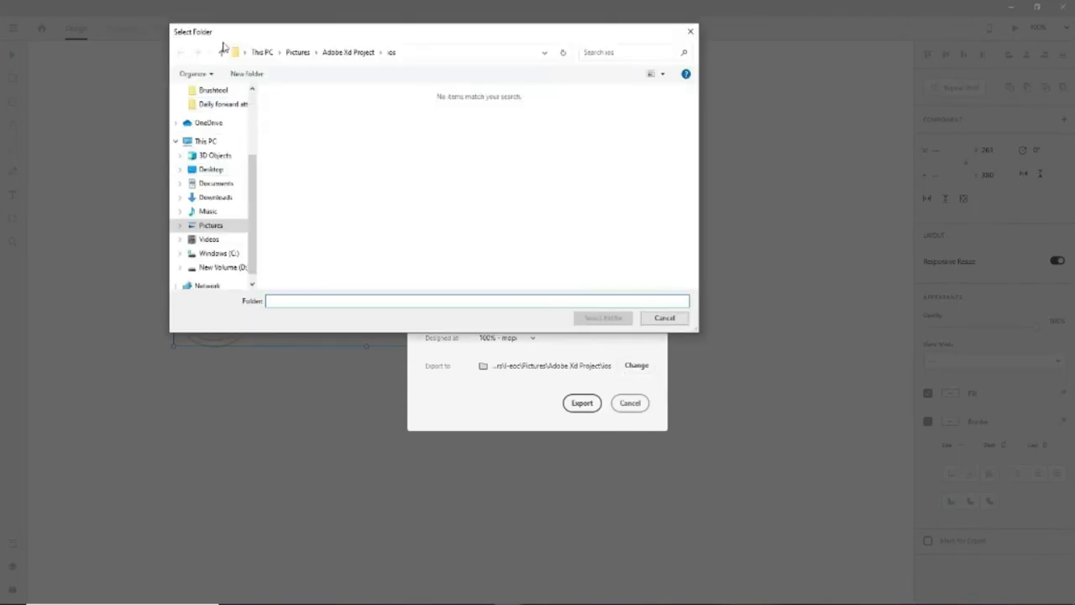
pyautogui.click(246, 74)
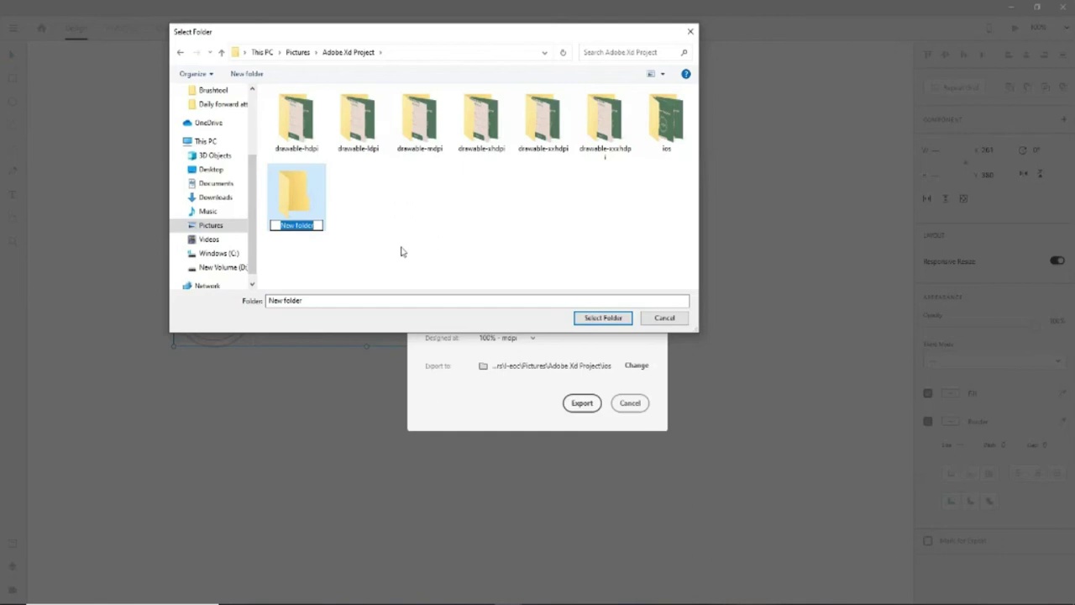
pyautogui.write('AN')
pyautogui.press('BackSpace')
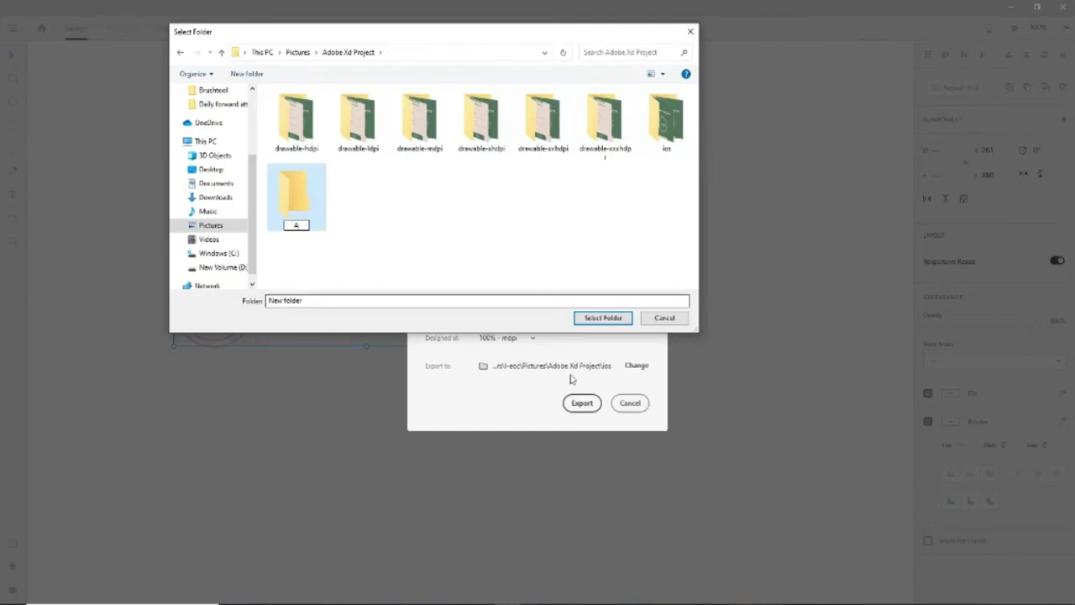
pyautogui.click(679, 322)
pyautogui.click(665, 318)
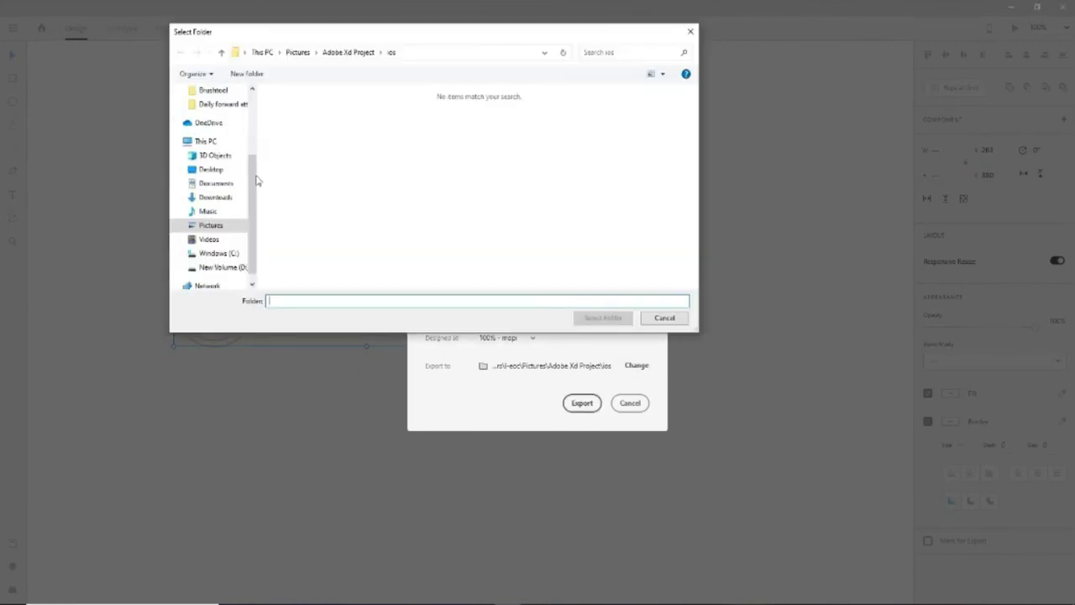
# Rename the new folder 'android Assets', export the assets there and open File Explorer
pyautogui.click(221, 52)
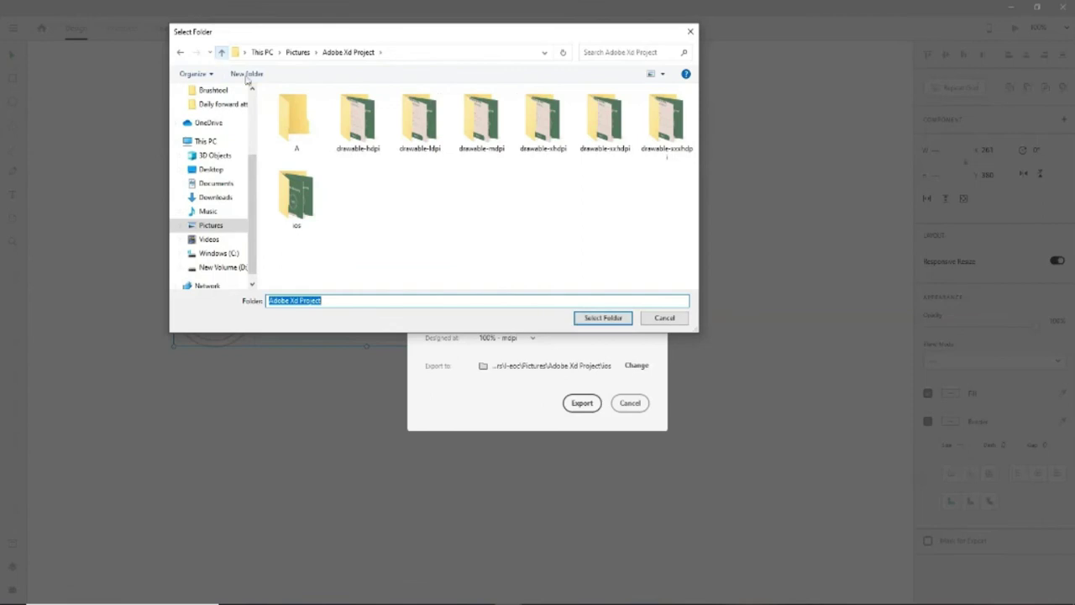
pyautogui.click(305, 137)
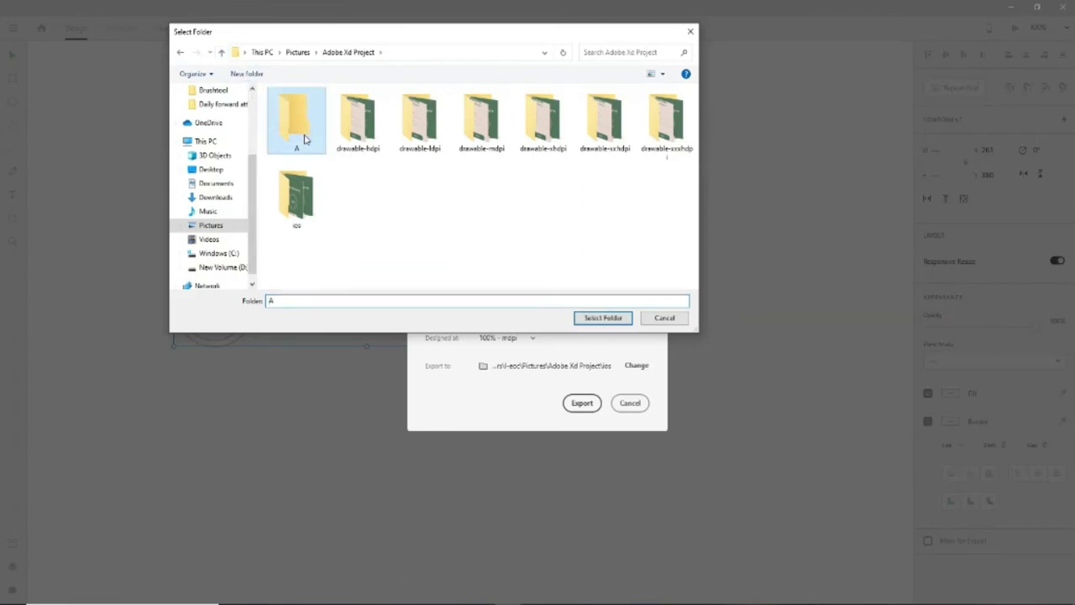
pyautogui.click(300, 147)
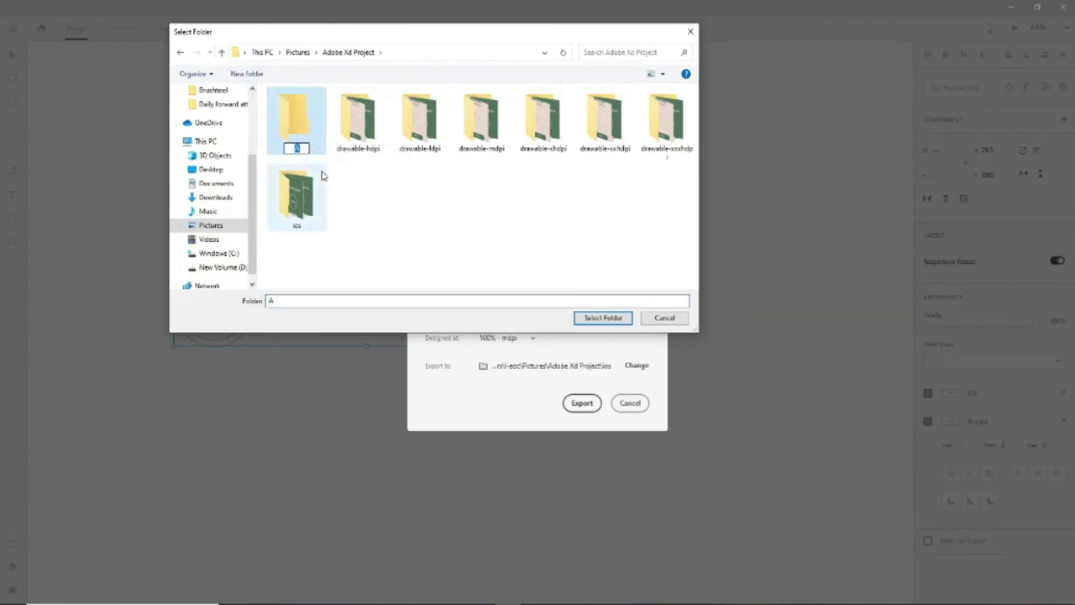
pyautogui.write('android Assets')
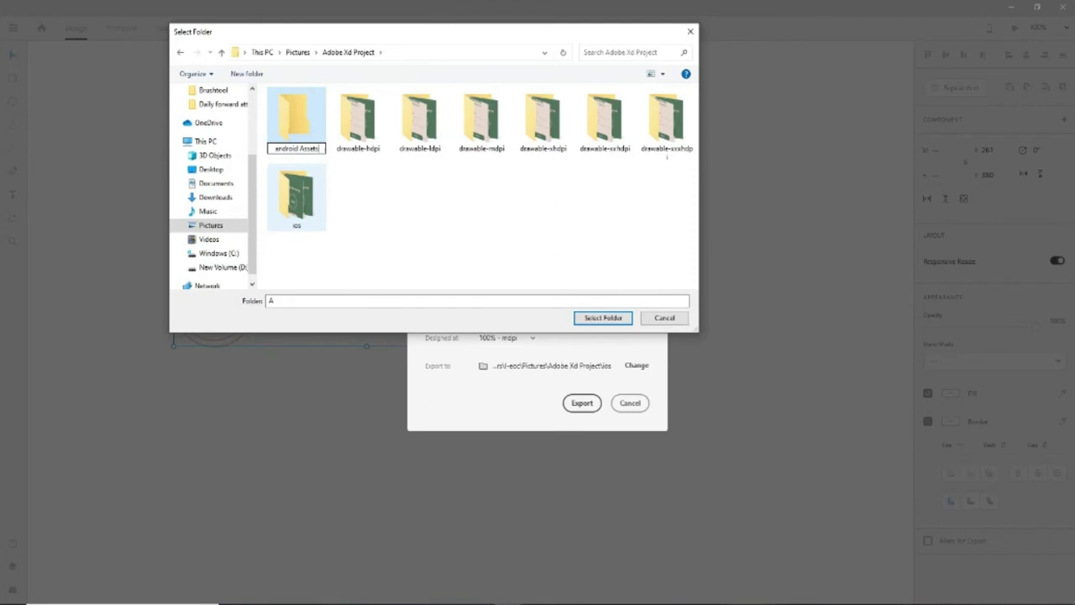
pyautogui.press('Return')
pyautogui.press('Return')
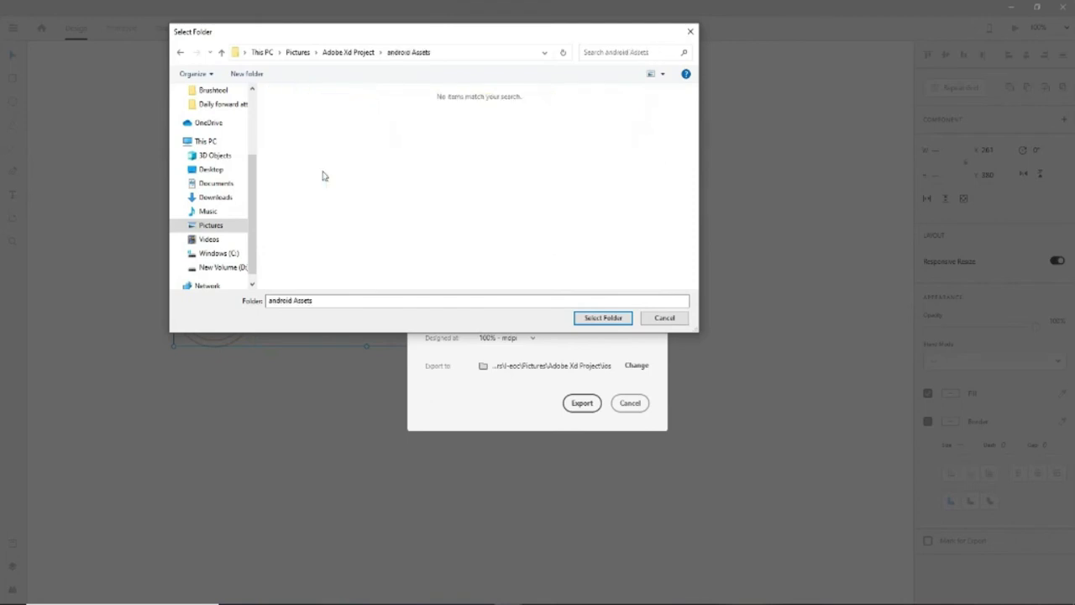
pyautogui.click(589, 320)
pyautogui.click(583, 410)
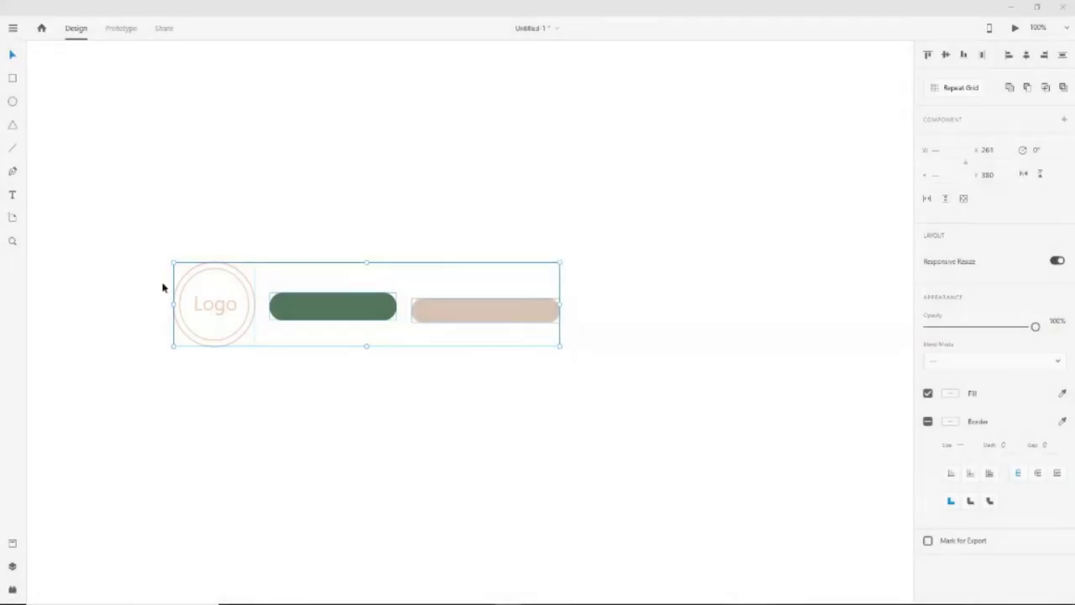
pyautogui.press('super+e')
# Navigate to Pictures > Adobe Xd Project > android Assets in File Explorer
pyautogui.click(40, 175)
pyautogui.click(188, 147)
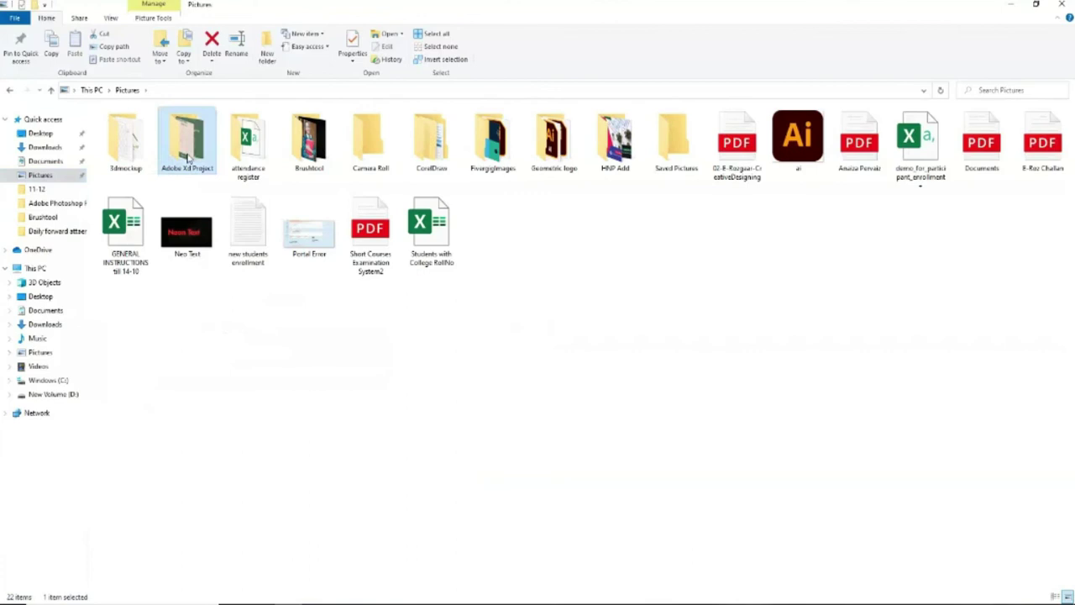
pyautogui.doubleClick(186, 142)
pyautogui.click(125, 139)
pyautogui.doubleClick(125, 140)
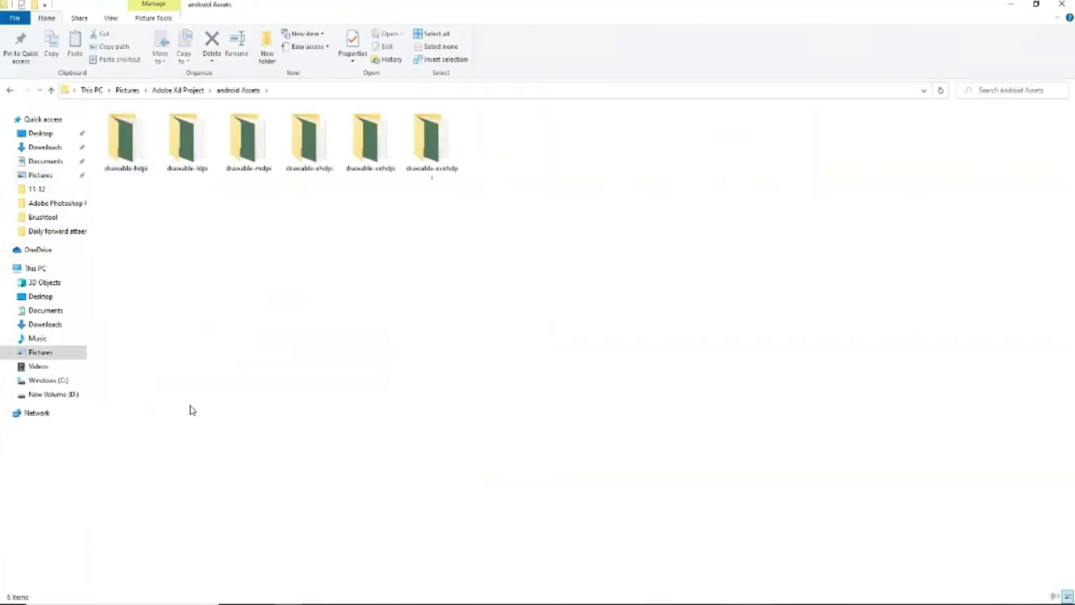
# Select the drawable-xxxhdpi and drawable-xxhdpi folders, briefly checking Adobe XD before returning
pyautogui.click(430, 142)
pyautogui.click(379, 151)
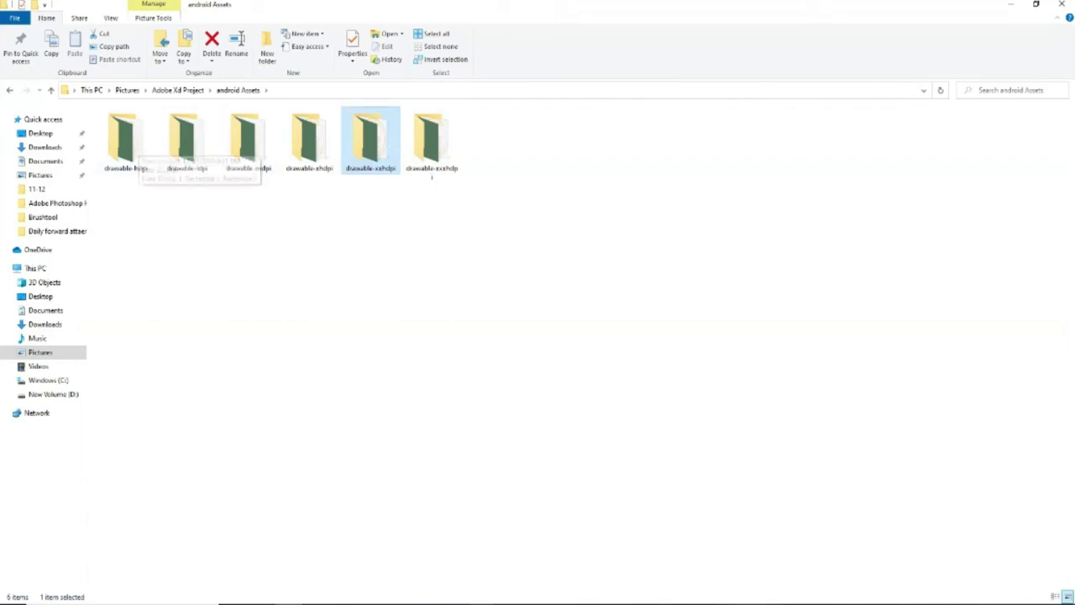
pyautogui.moveTo(509, 602)
pyautogui.click(538, 565)
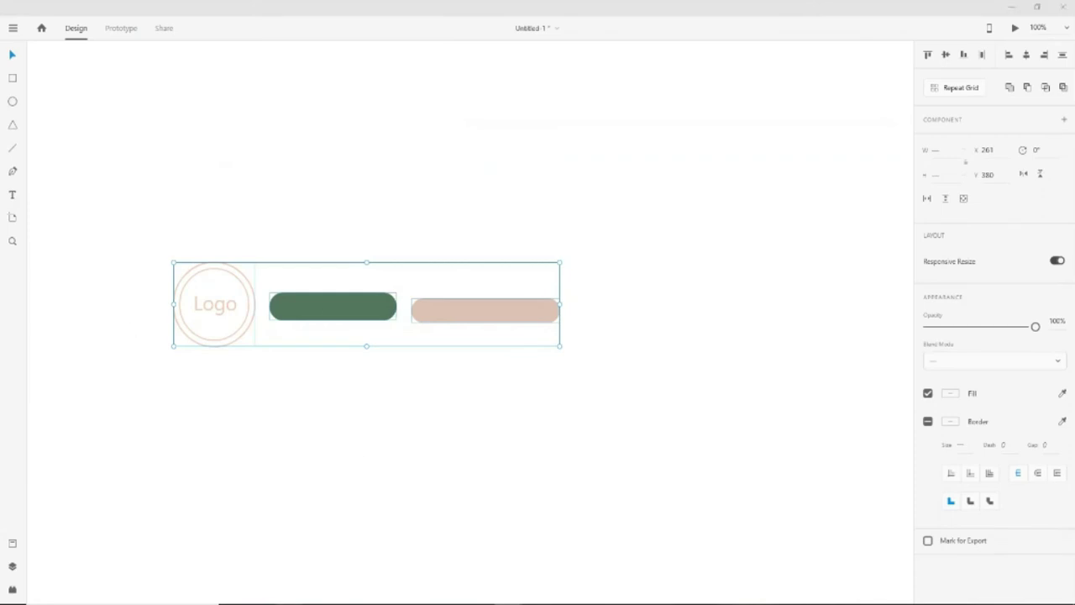
pyautogui.hotkey('alt', 'Tab')
# View the PNGs in drawable-hdpi and drawable-ldpi, then look over the other density folders
pyautogui.doubleClick(120, 139)
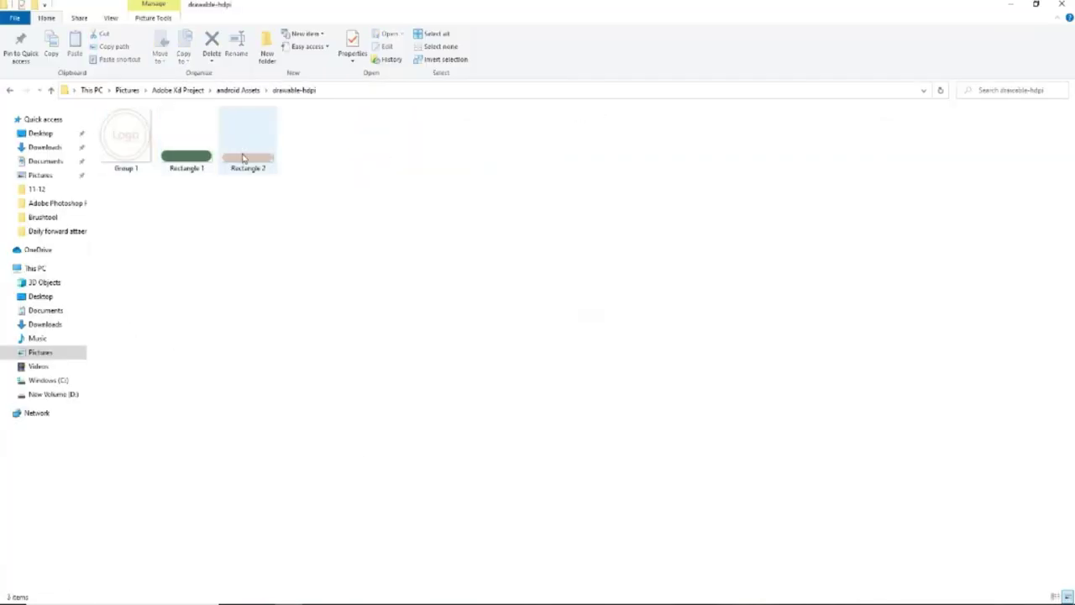
pyautogui.click(51, 90)
pyautogui.doubleClick(186, 139)
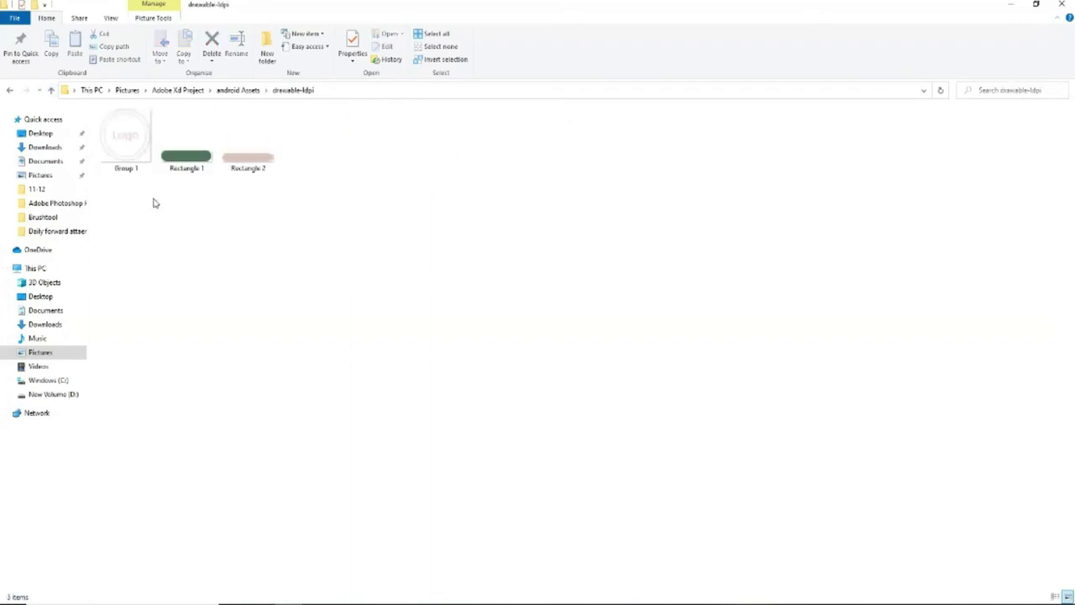
pyautogui.click(50, 90)
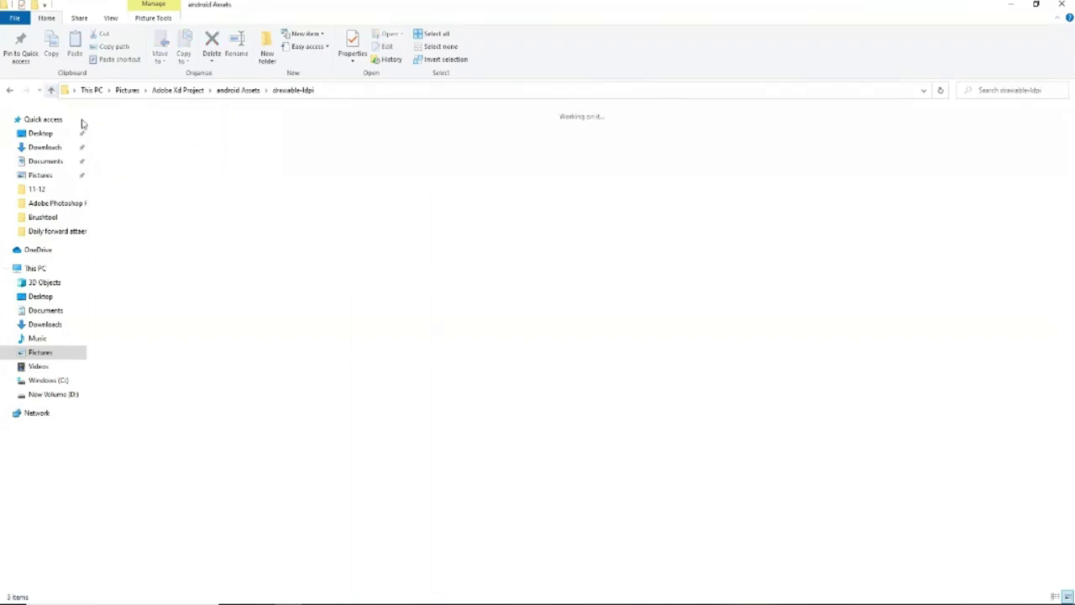
pyautogui.click(232, 238)
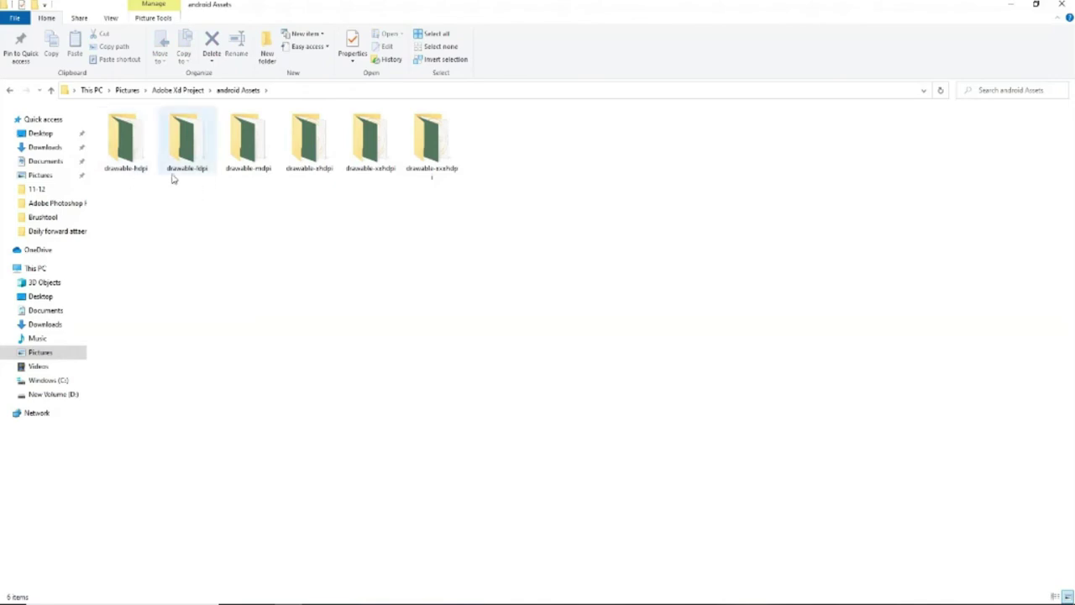
pyautogui.click(326, 180)
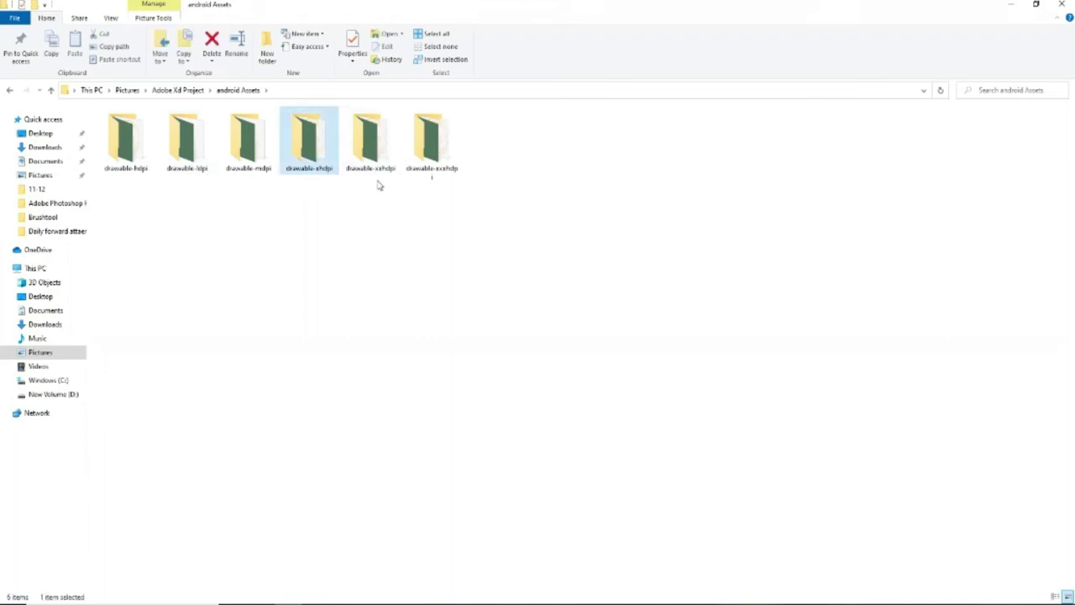
pyautogui.click(445, 178)
pyautogui.click(612, 204)
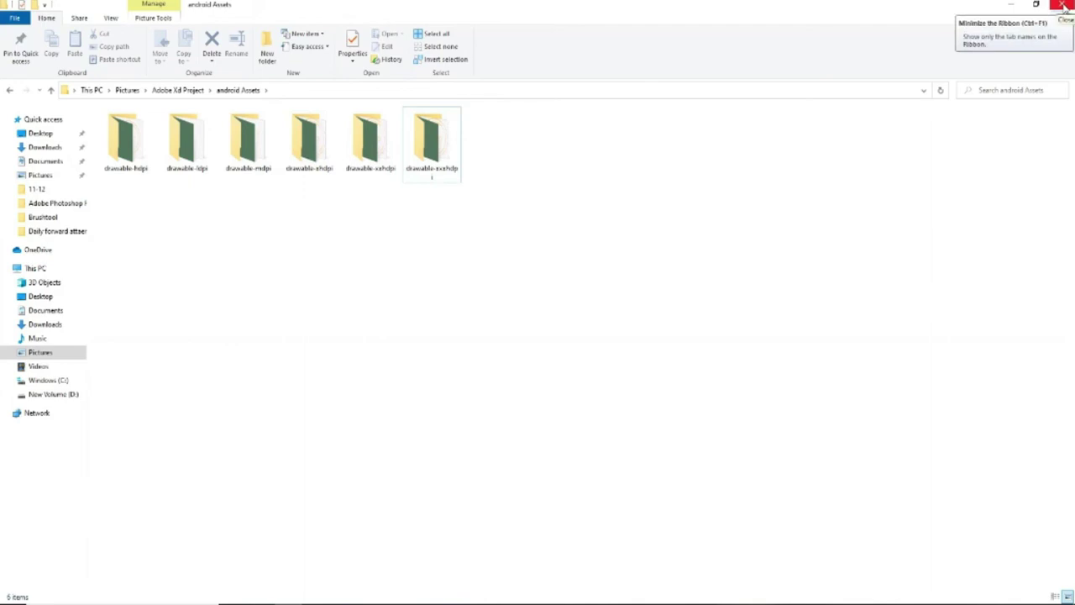
# Close File Explorer and bring the Creative Designing mobile app document to the front
pyautogui.click(1063, 7)
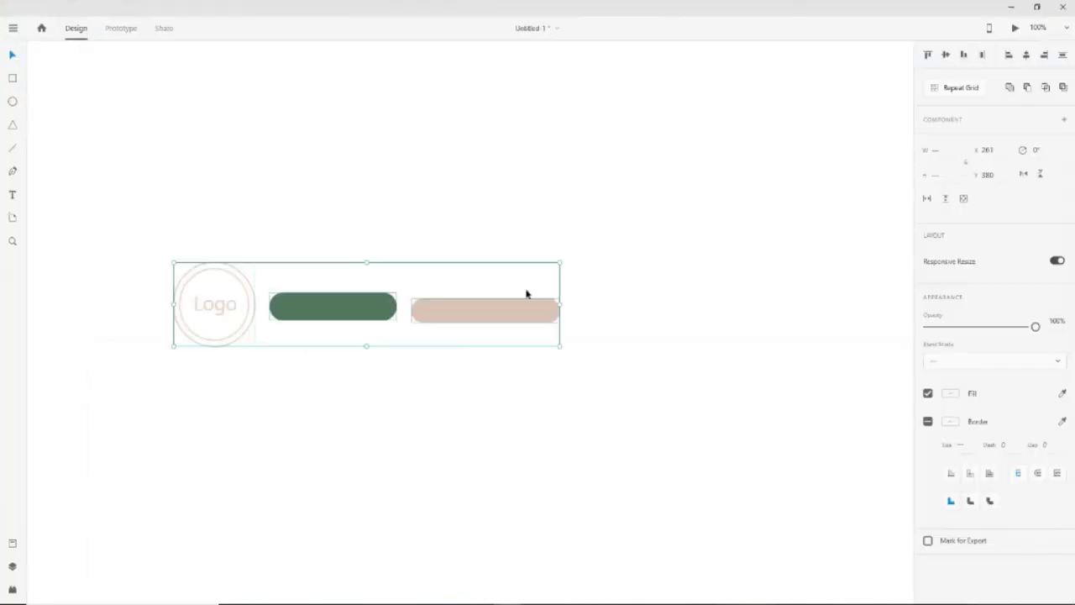
pyautogui.click(532, 415)
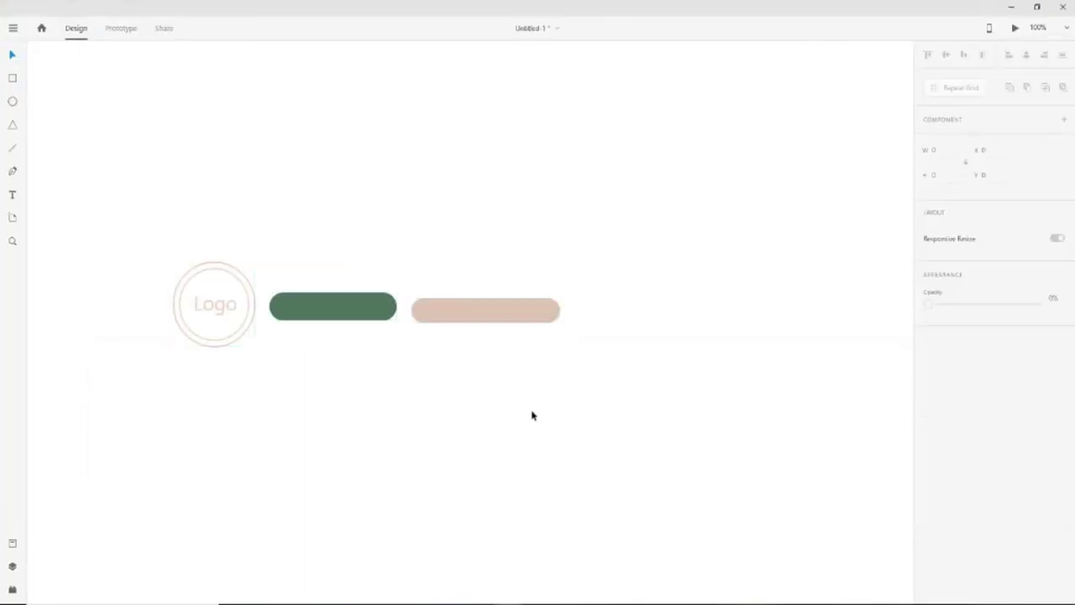
pyautogui.click(205, 301)
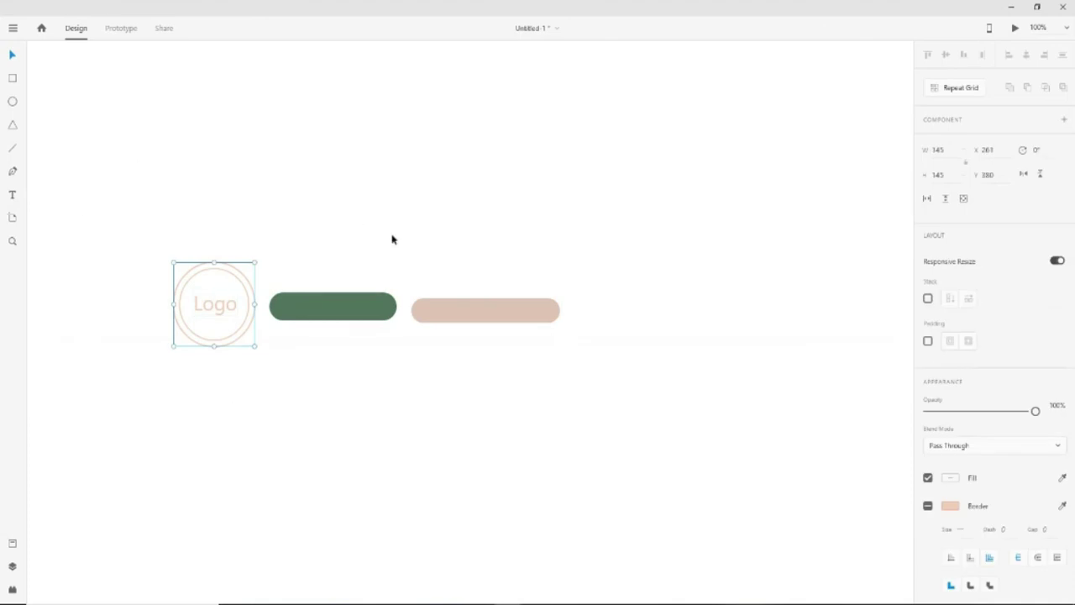
pyautogui.click(419, 396)
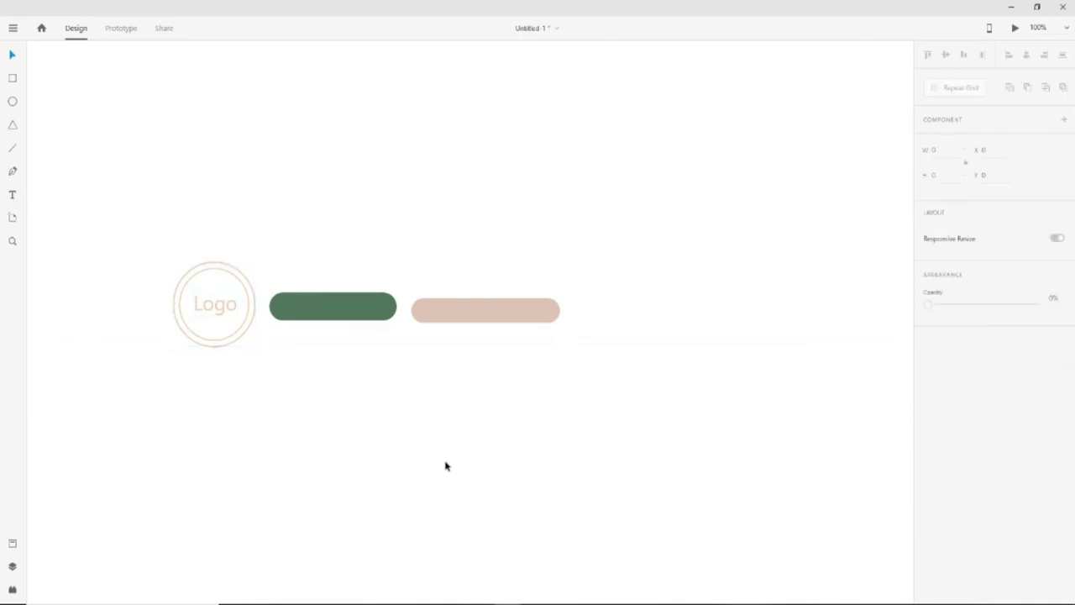
pyautogui.moveTo(509, 602)
pyautogui.click(428, 562)
pyautogui.click(540, 453)
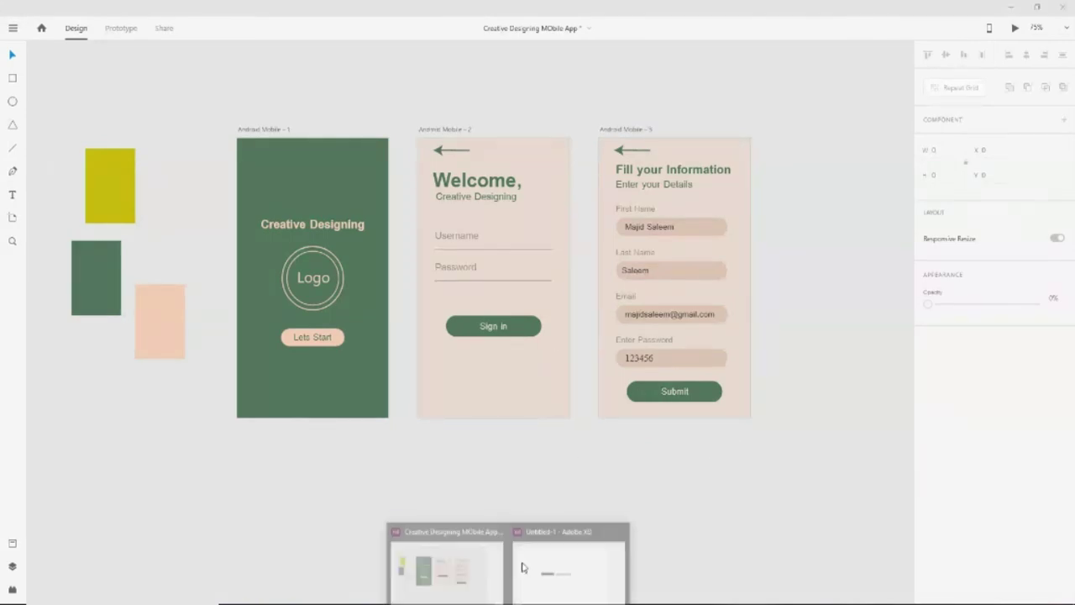
# In Untitled 1, move the beige bar, green button and Logo circle up the canvas
pyautogui.click(574, 567)
pyautogui.click(499, 312)
pyautogui.click(262, 312)
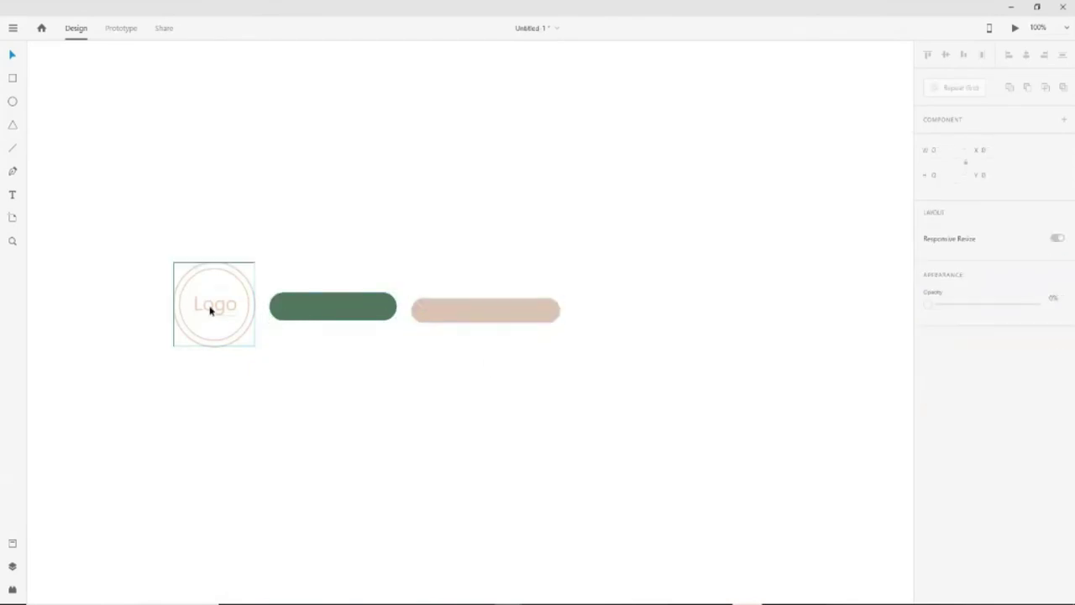
pyautogui.moveTo(199, 247); pyautogui.dragTo(240, 426)
pyautogui.click(386, 307)
pyautogui.moveTo(509, 312); pyautogui.dragTo(497, 181)
pyautogui.moveTo(359, 318); pyautogui.dragTo(374, 183)
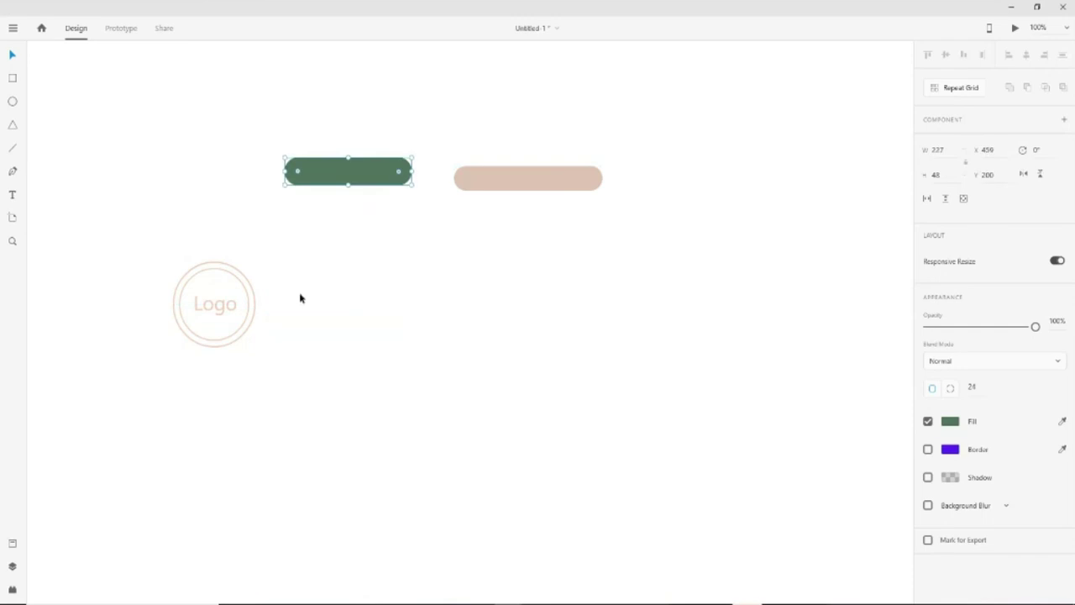
pyautogui.moveTo(238, 312); pyautogui.dragTo(247, 148)
# Undo the three moves so the logo and buttons sit back in a row
pyautogui.hotkey('ctrl', 'z')
pyautogui.hotkey('ctrl', 'z')
pyautogui.hotkey('ctrl', 'z')
pyautogui.hotkey('ctrl', 'z')
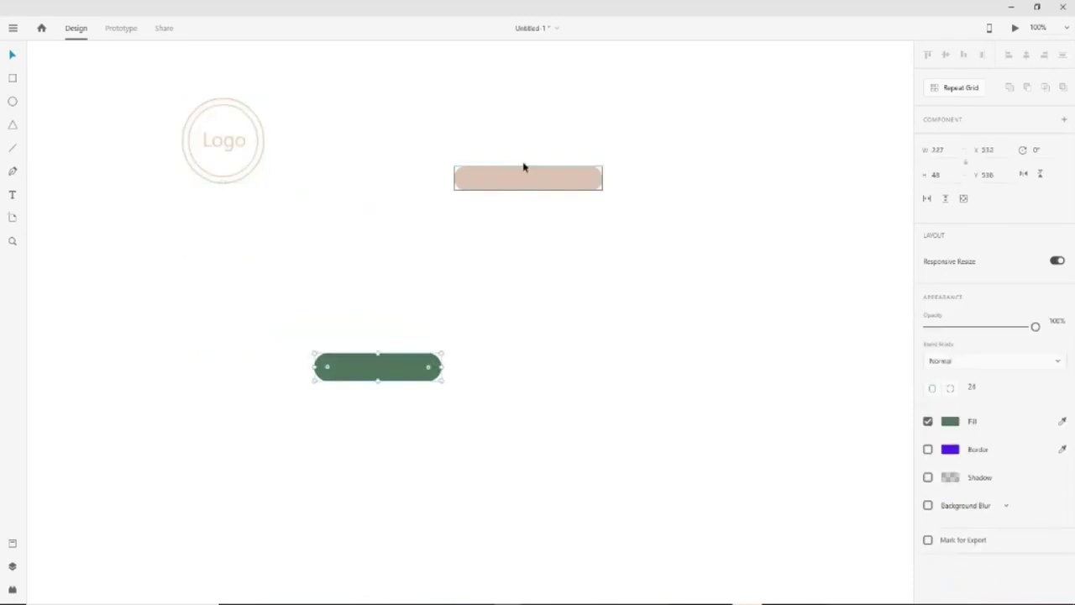
pyautogui.hotkey('ctrl', 'z')
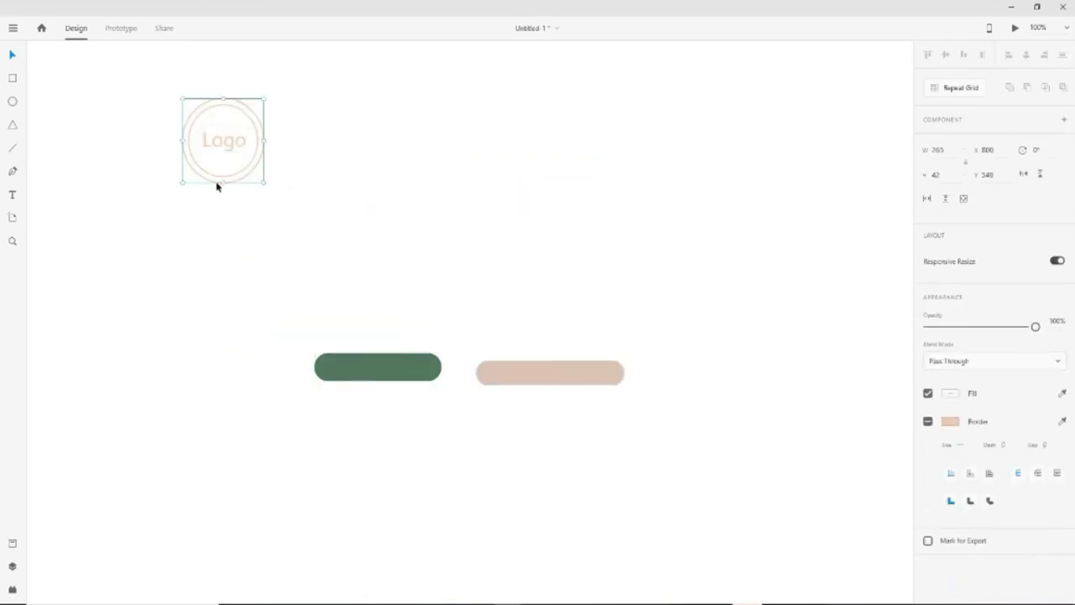
pyautogui.hotkey('ctrl', 'z')
pyautogui.hotkey('ctrl', 'z')
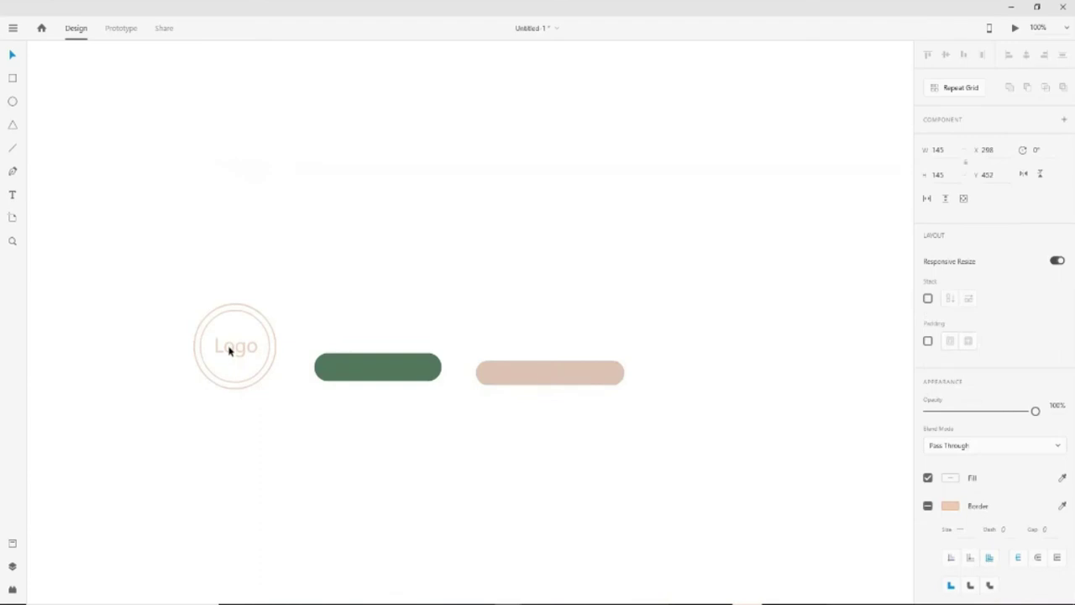
pyautogui.click(422, 473)
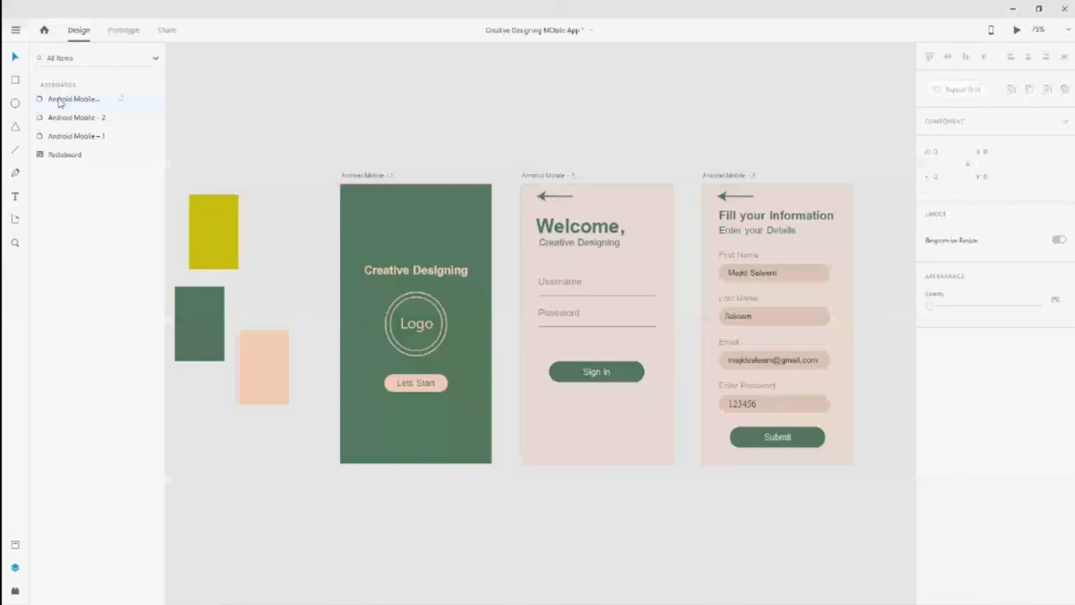
pyautogui.click(86, 136)
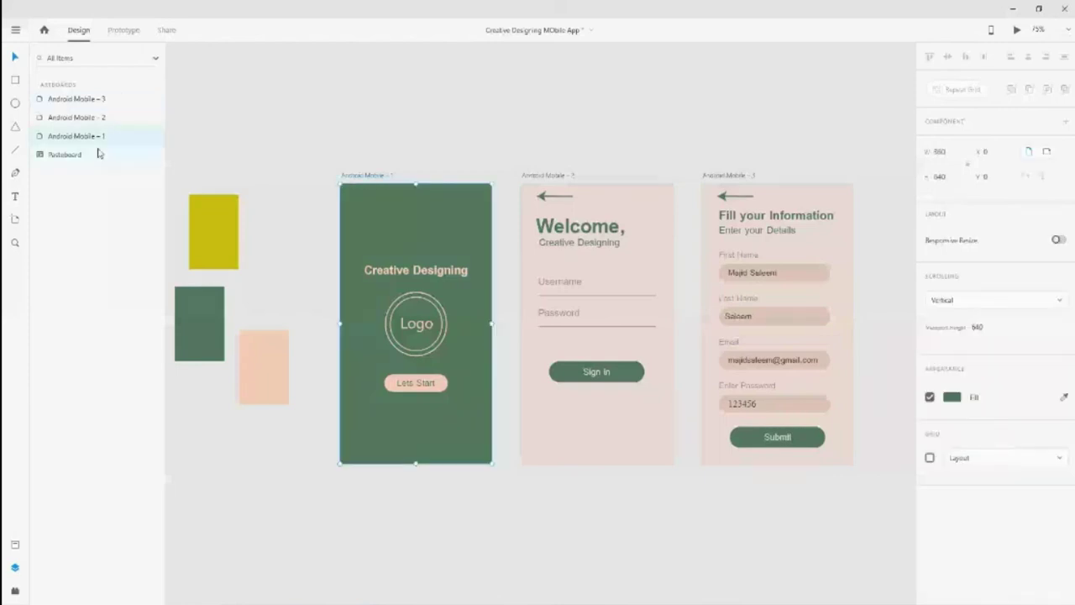
pyautogui.press('Tab')
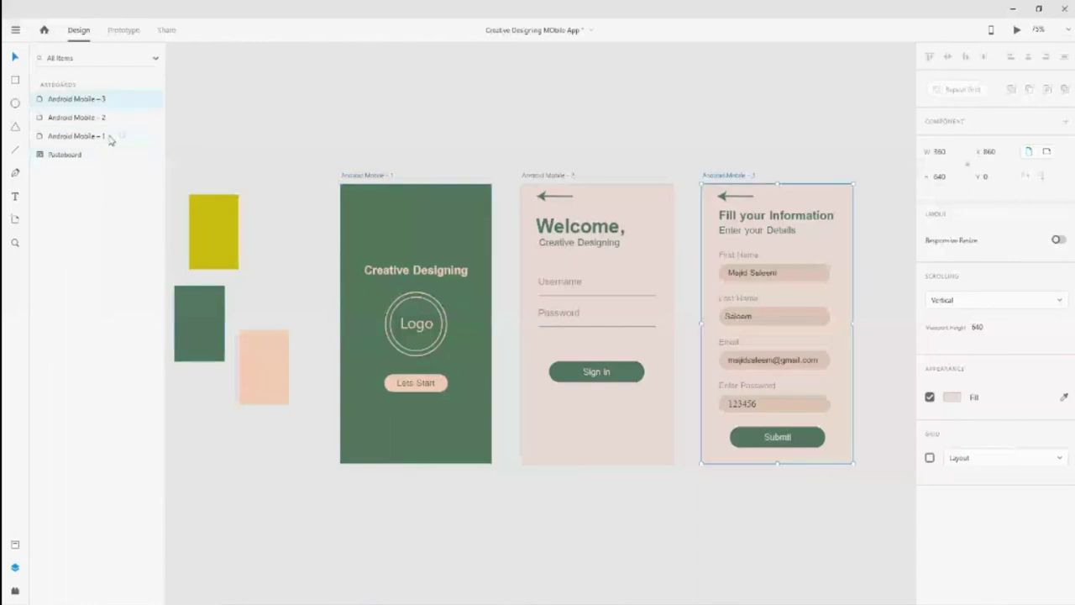
pyautogui.doubleClick(77, 136)
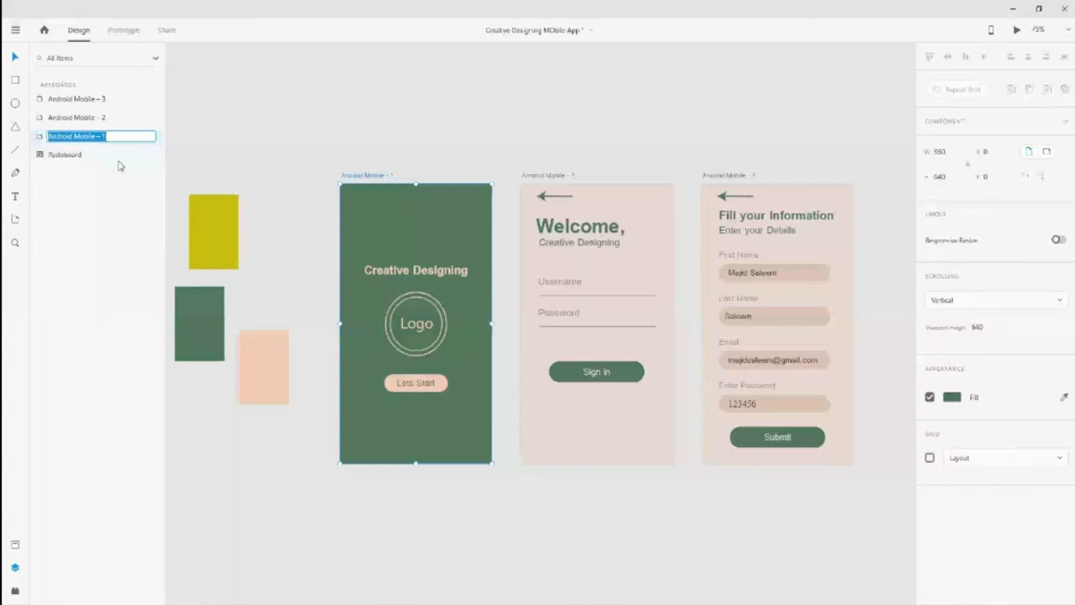
pyautogui.doubleClick(40, 138)
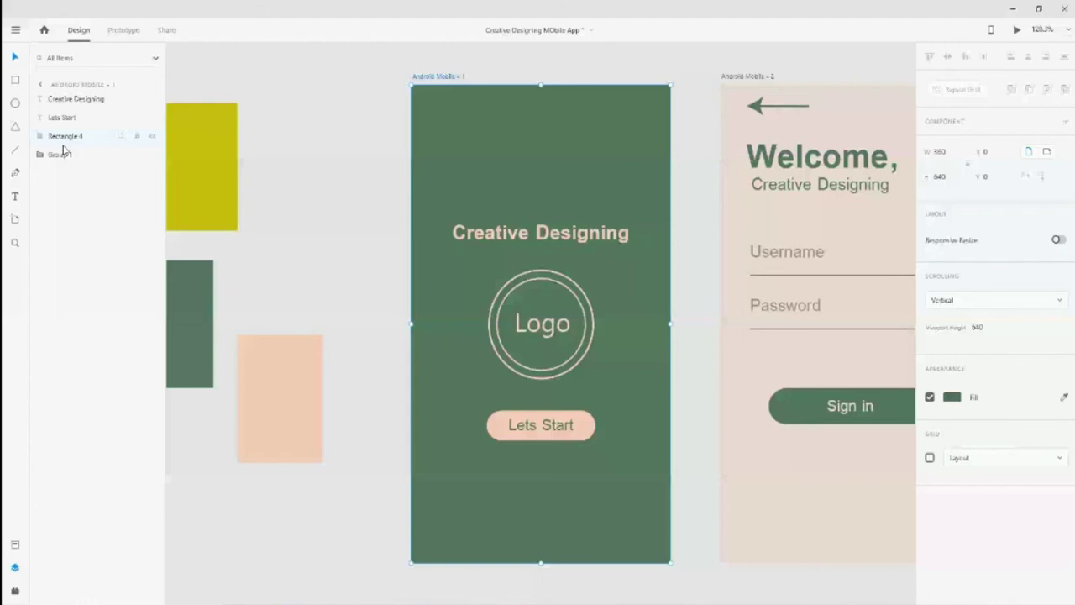
pyautogui.click(72, 156)
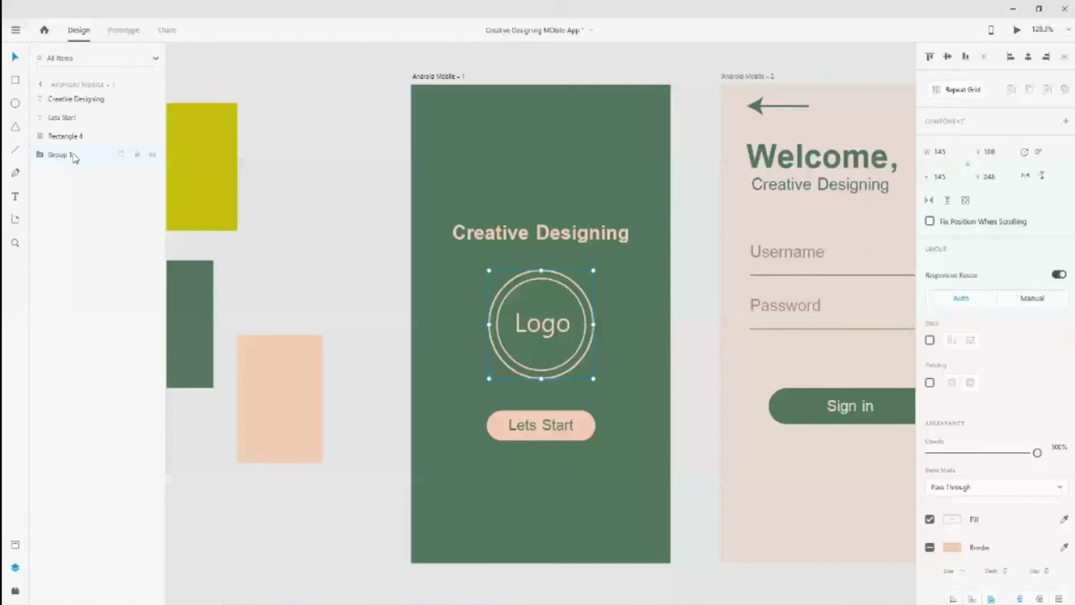
pyautogui.hotkey('ctrl', '0')
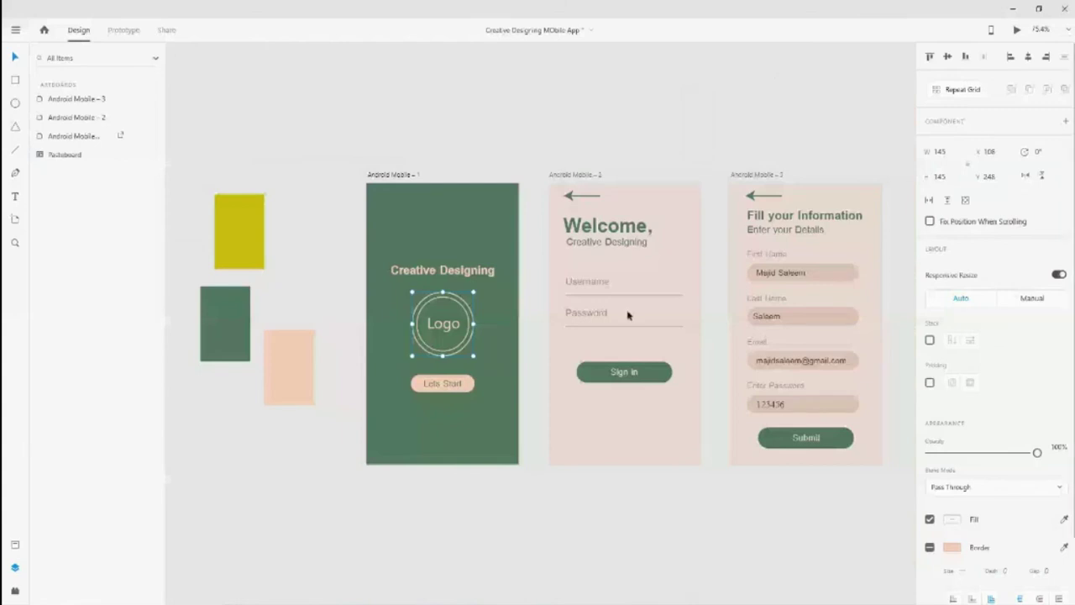
pyautogui.click(663, 336)
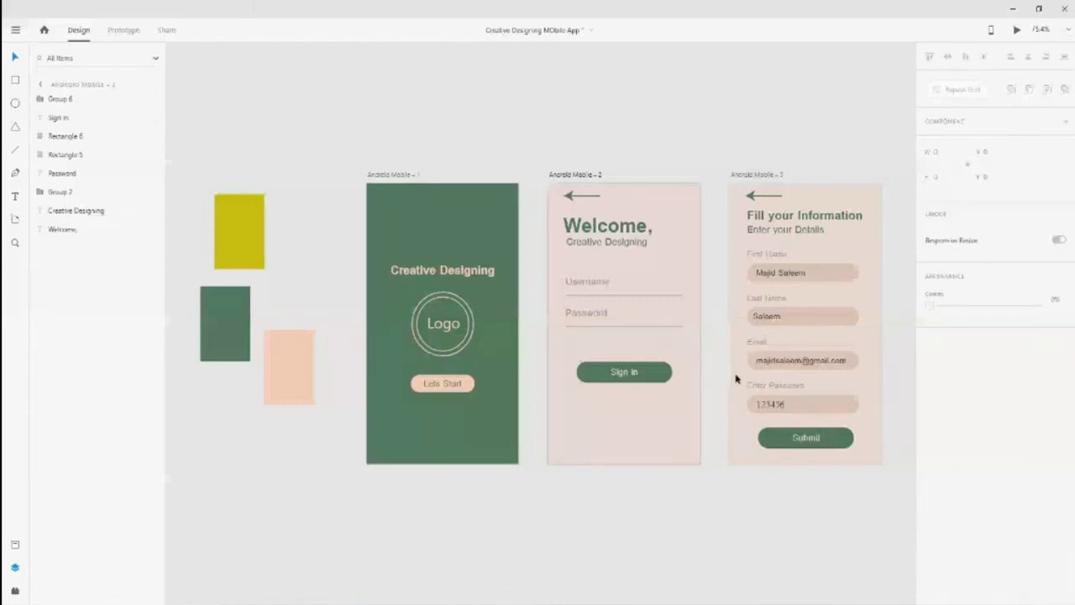
pyautogui.hscroll(2, 736, 379)
pyautogui.click(614, 541)
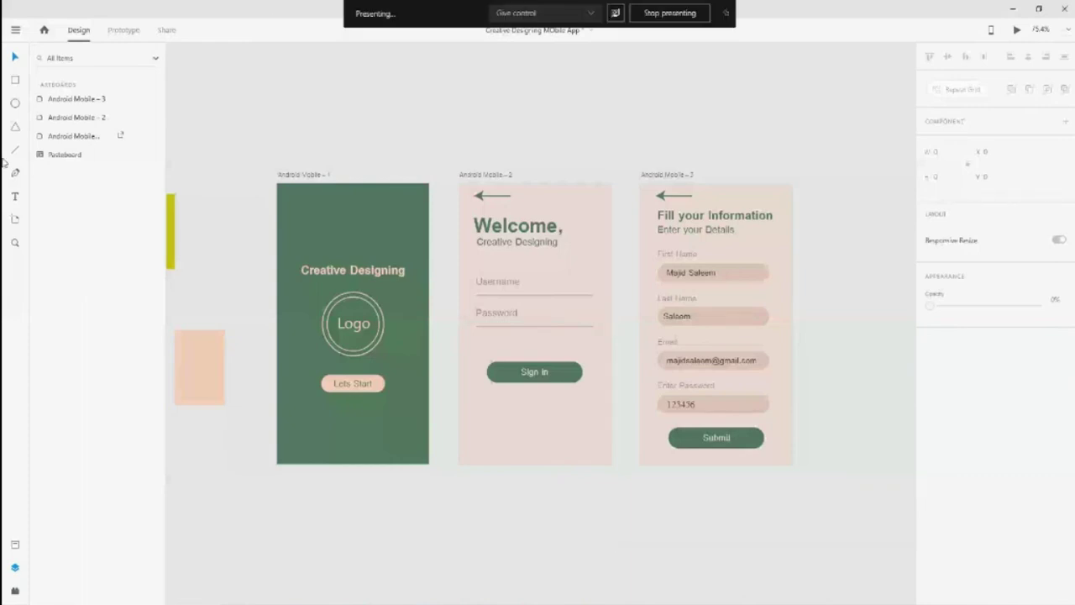
# Wire the Logo to Android Mobile – 3 with a 0.3 s Dissolve, Ease Out tap transition
pyautogui.click(118, 31)
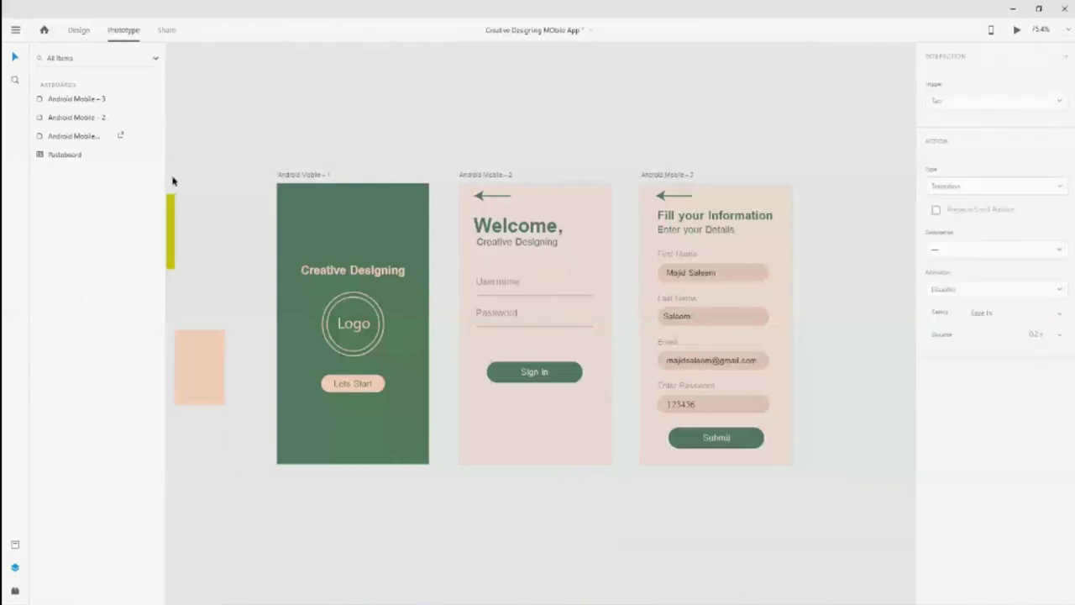
pyautogui.click(351, 328)
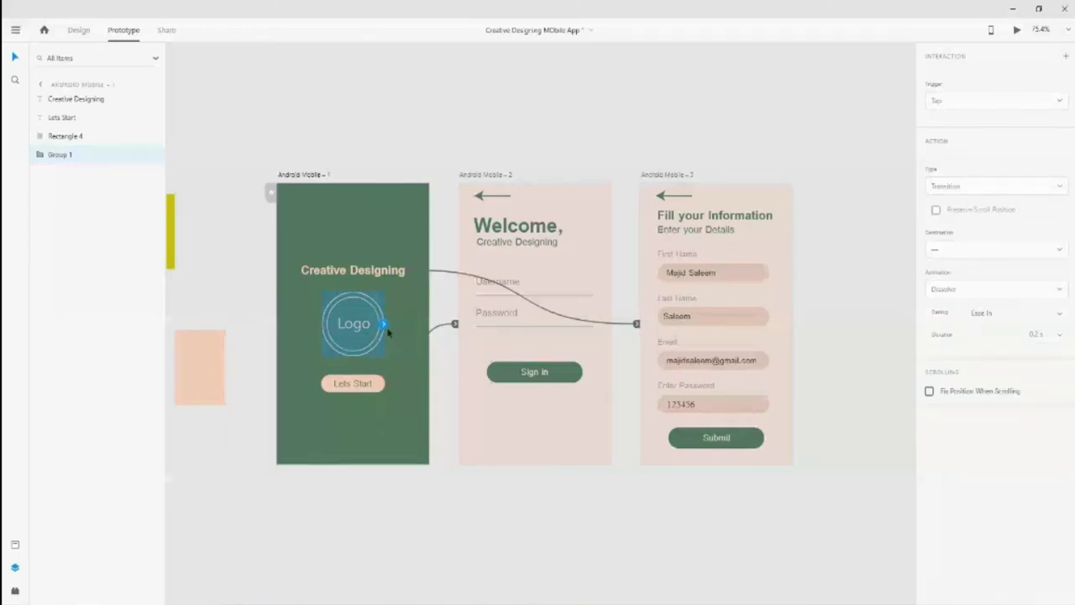
pyautogui.moveTo(384, 326); pyautogui.dragTo(700, 344)
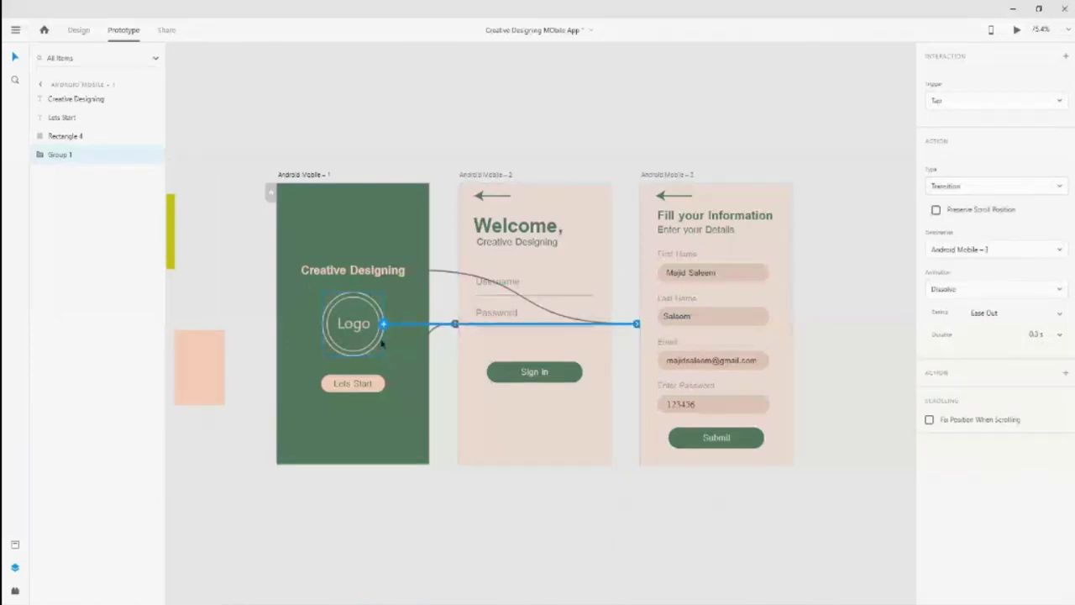
# Preview the prototype, testing taps on the Logo, Lets Start and Sign in
pyautogui.hotkey('ctrl', 'Return')
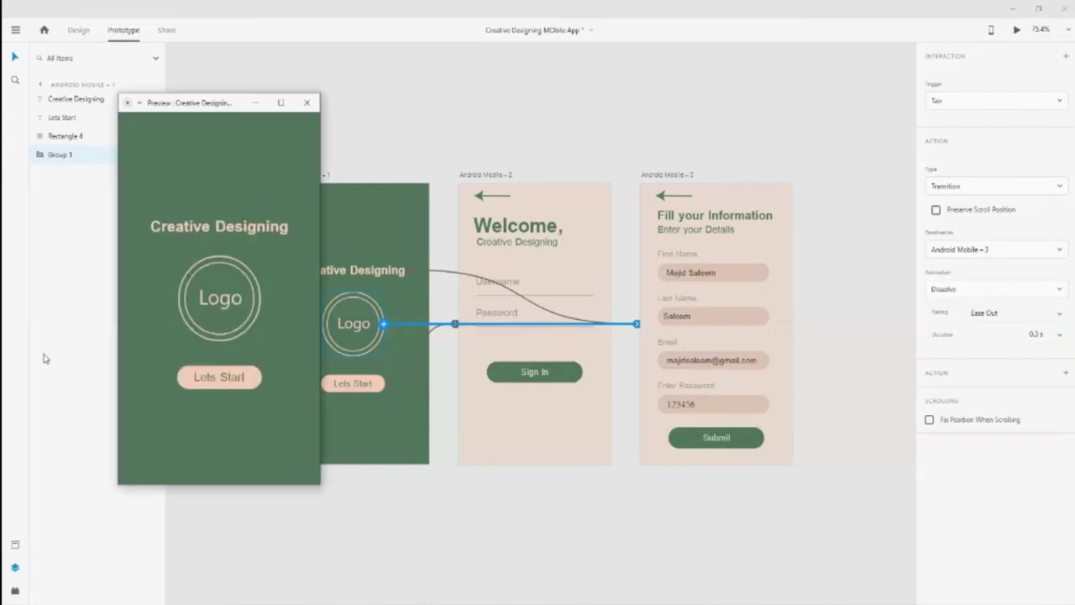
pyautogui.click(214, 298)
pyautogui.click(221, 374)
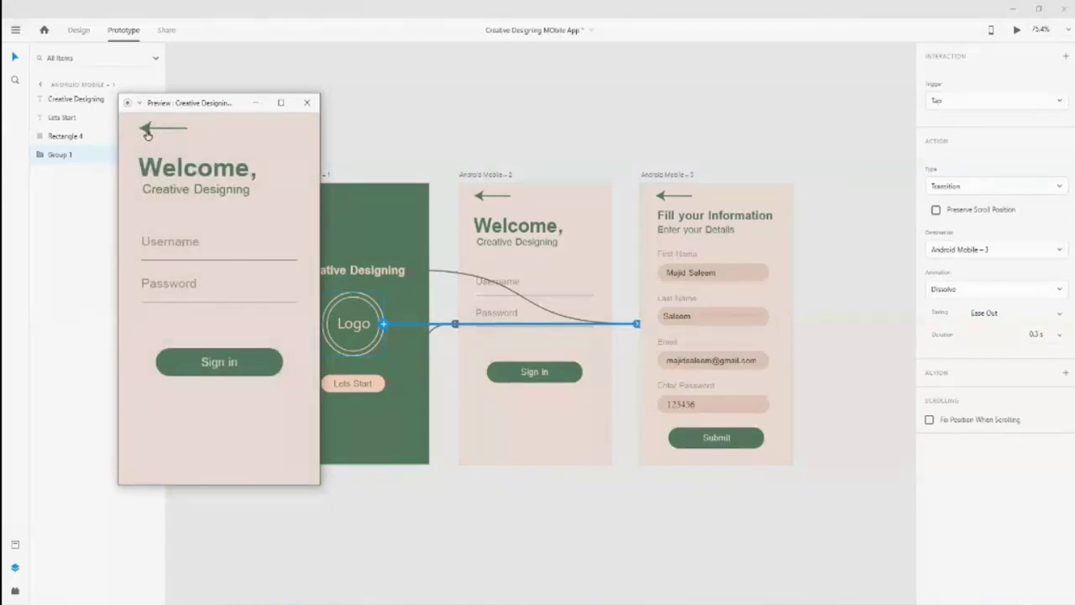
pyautogui.click(233, 363)
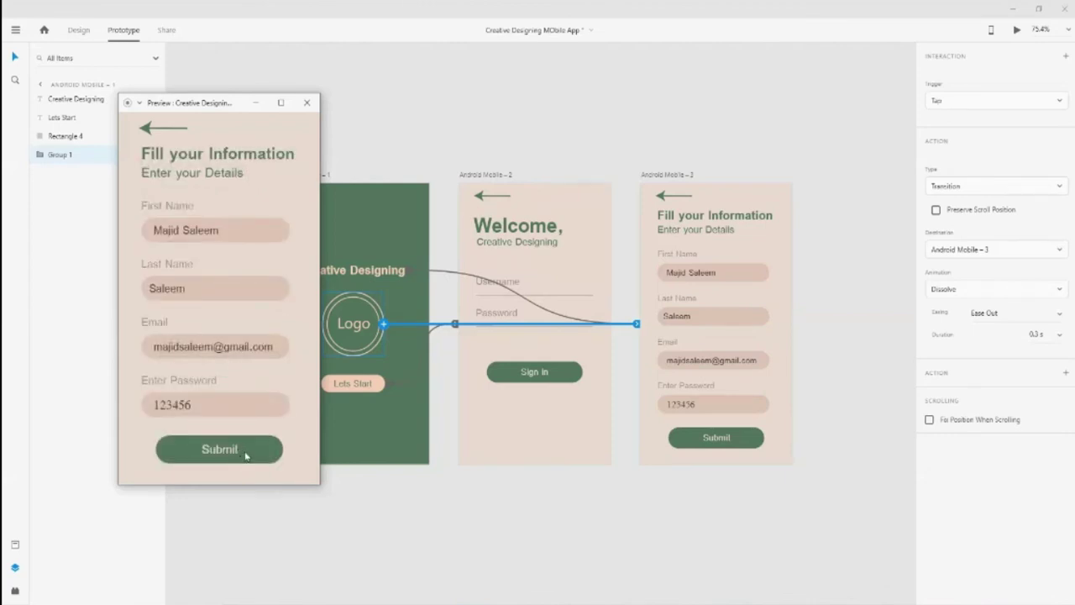
pyautogui.click(307, 102)
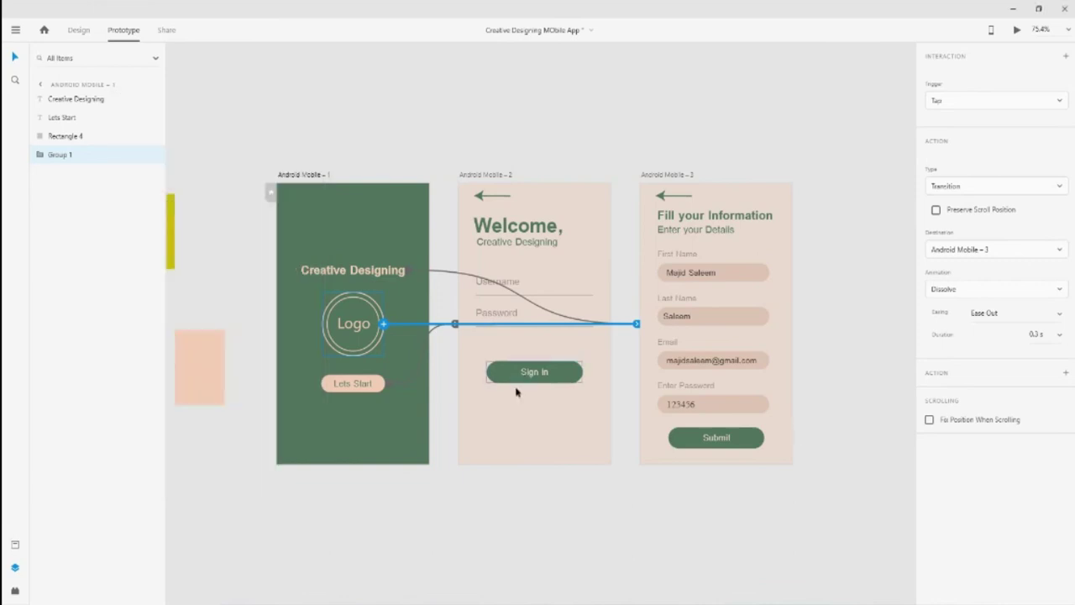
# Link the Submit button on the third screen to Android Mobile – 1
pyautogui.click(726, 452)
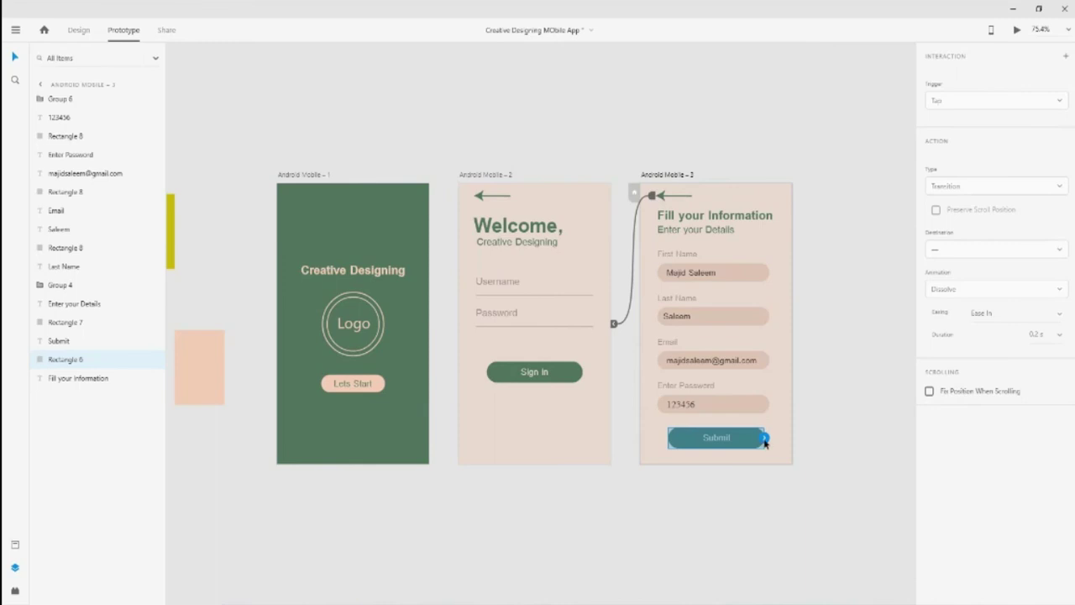
pyautogui.moveTo(766, 439); pyautogui.dragTo(357, 190)
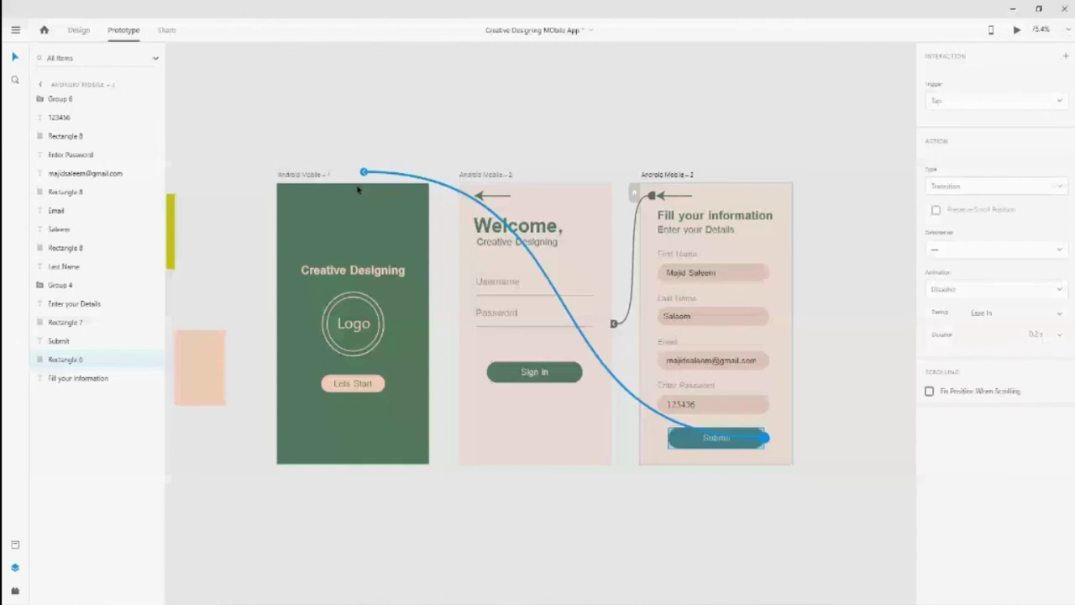
pyautogui.click(357, 190)
# Preview the flow by tapping the Logo and Submit, then close the preview
pyautogui.hotkey('ctrl', 'Return')
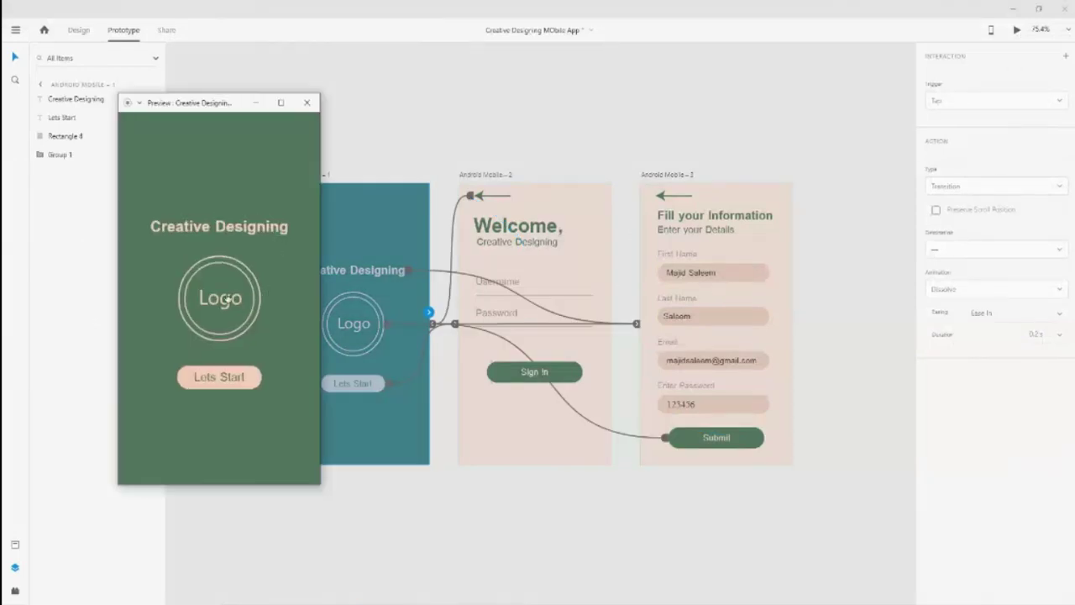
pyautogui.click(227, 298)
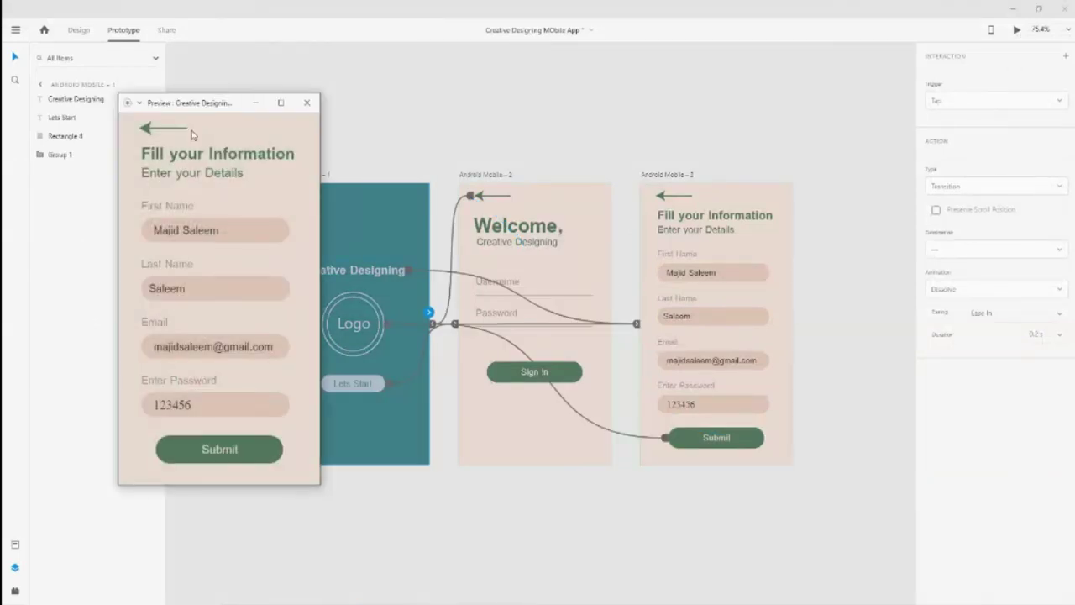
pyautogui.click(219, 454)
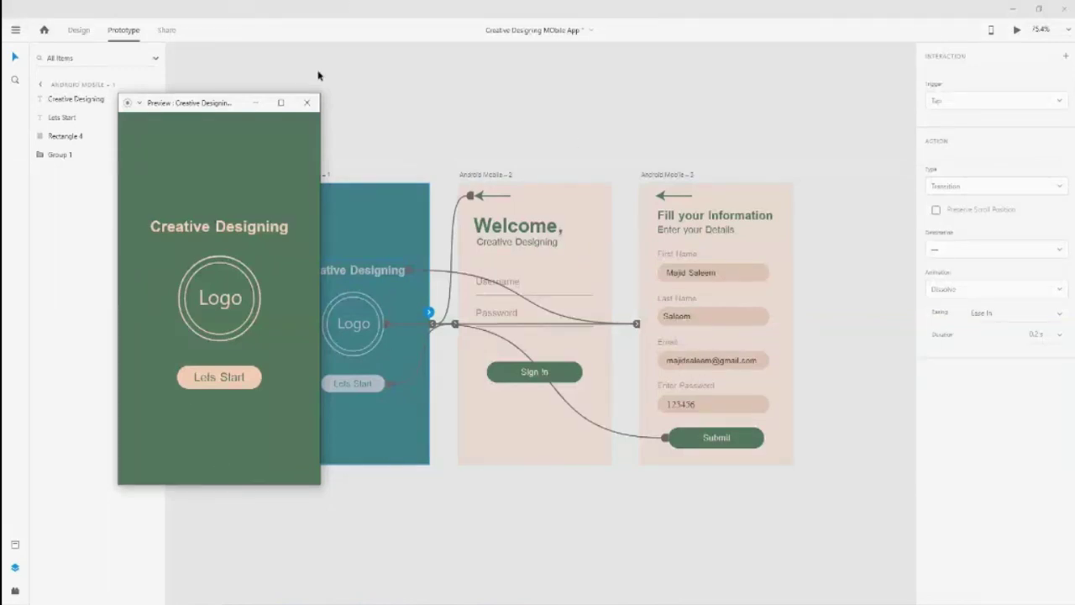
pyautogui.click(306, 102)
pyautogui.click(391, 127)
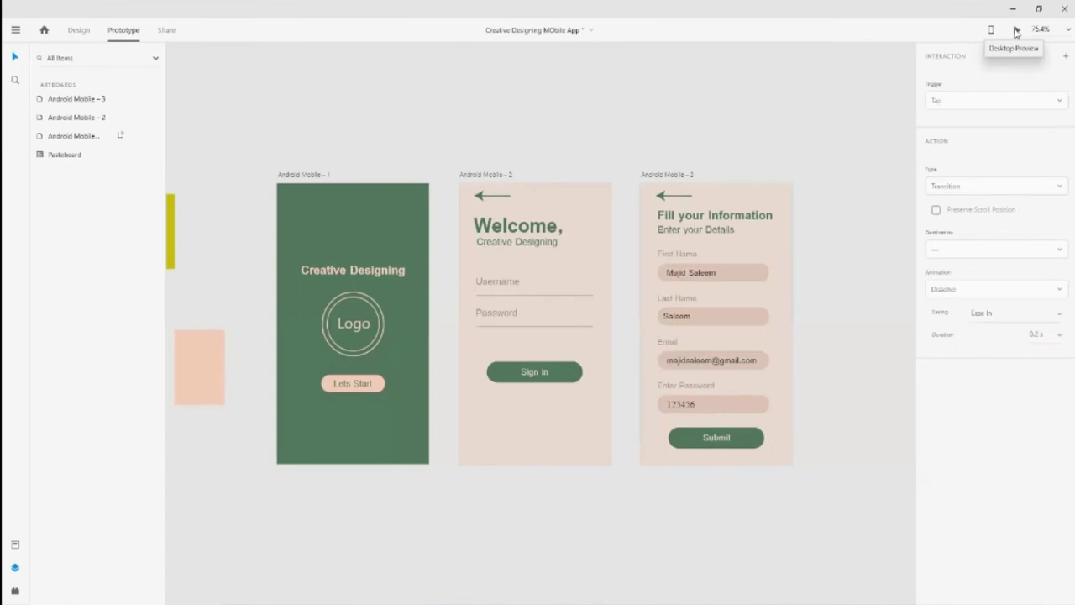
# In Design mode, keep zoom at 75.4% and check the device preview info on Android Mobile - 1
pyautogui.click(81, 30)
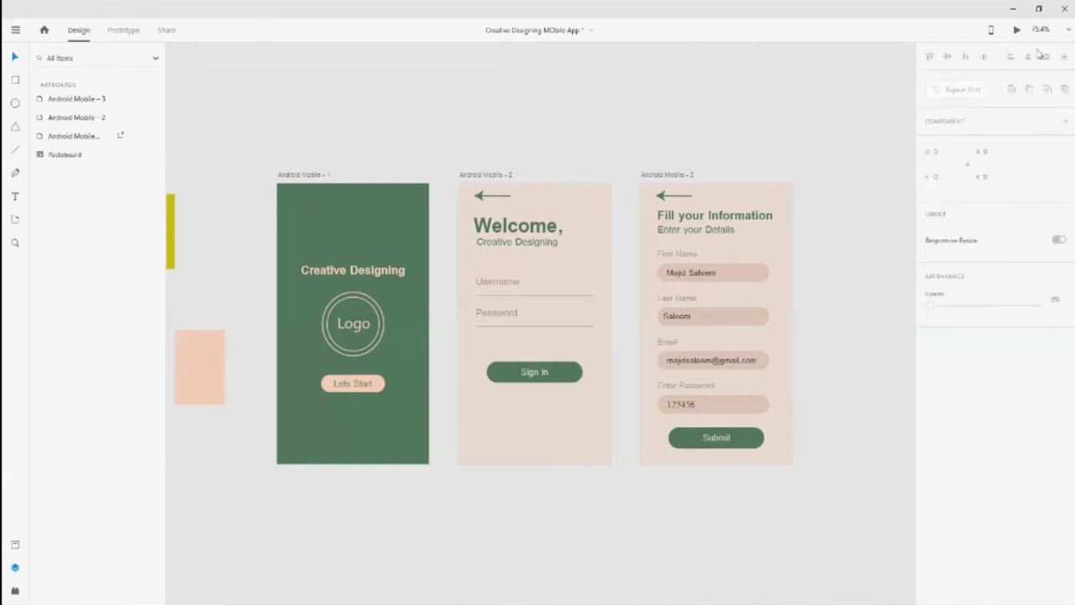
pyautogui.click(1070, 30)
pyautogui.click(1069, 31)
pyautogui.click(395, 242)
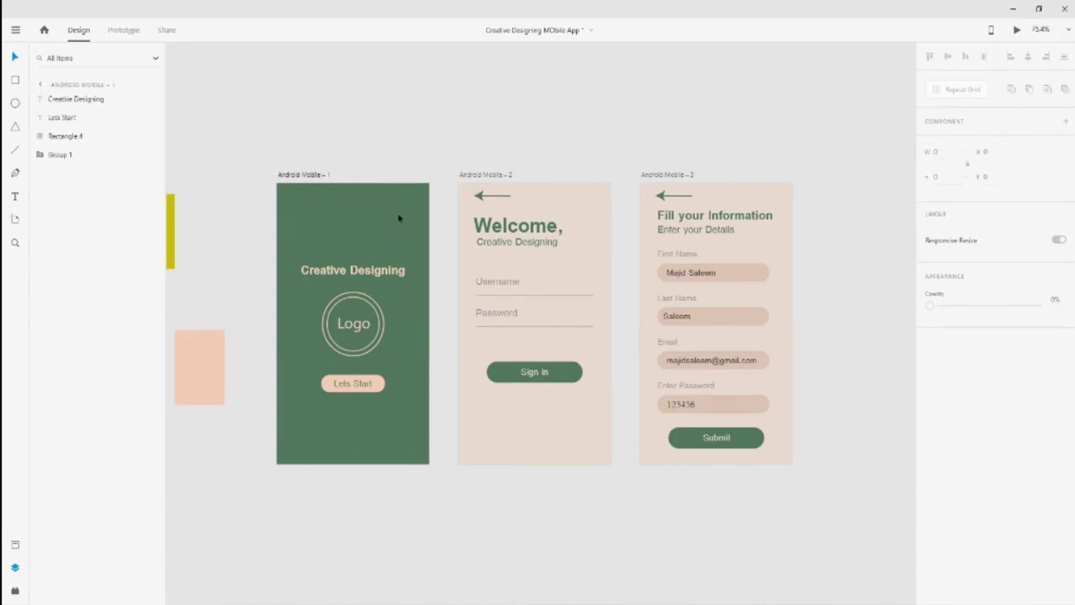
pyautogui.click(991, 32)
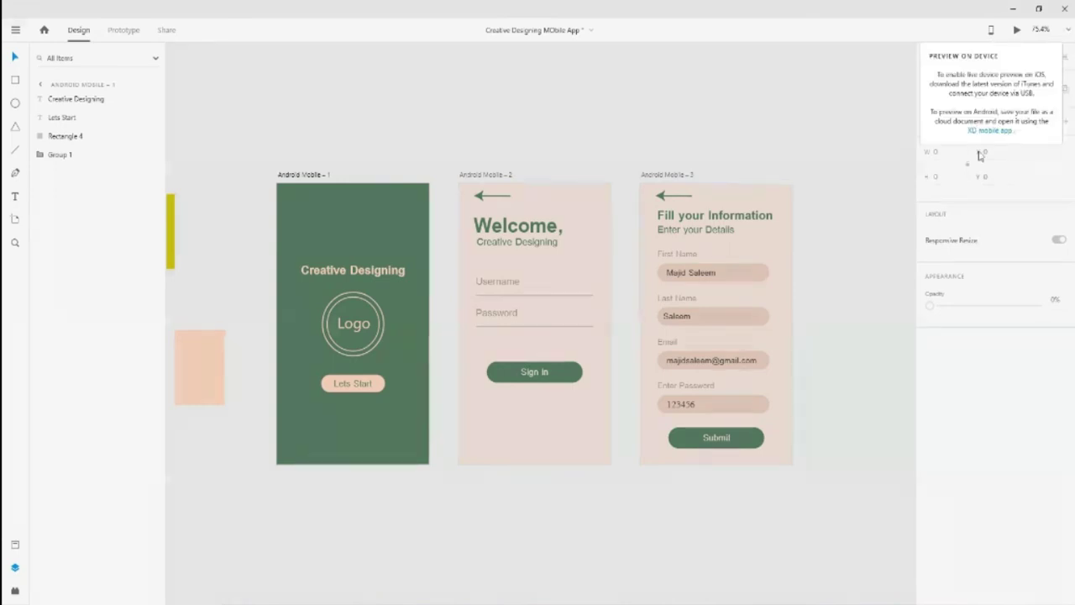
pyautogui.click(843, 132)
# Switch to Prototype mode and open the empty Plugins panel, dismissing its introduction
pyautogui.click(114, 30)
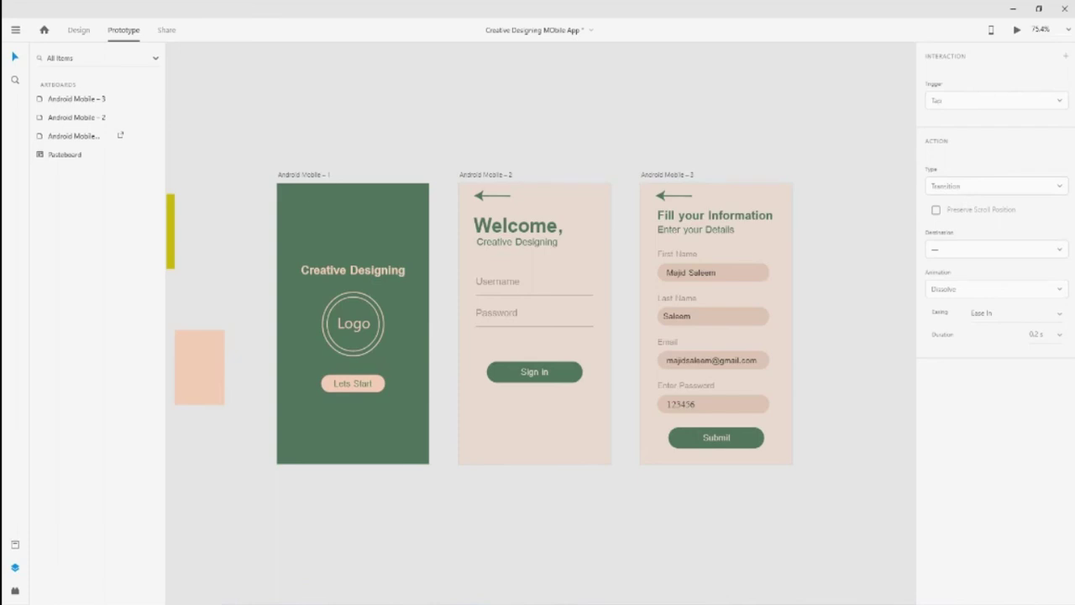
pyautogui.click(15, 591)
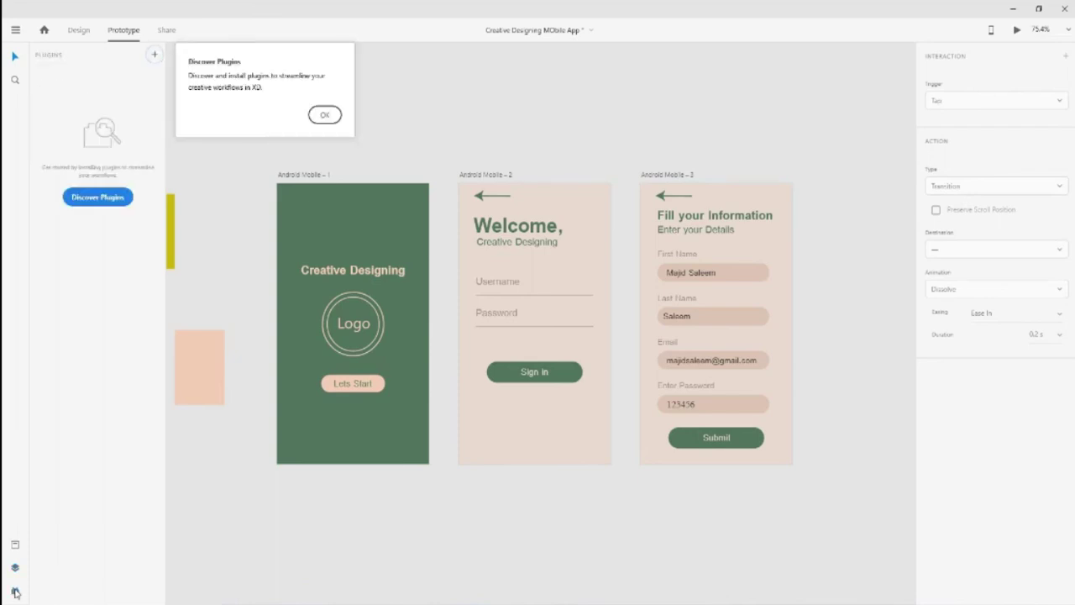
pyautogui.click(325, 115)
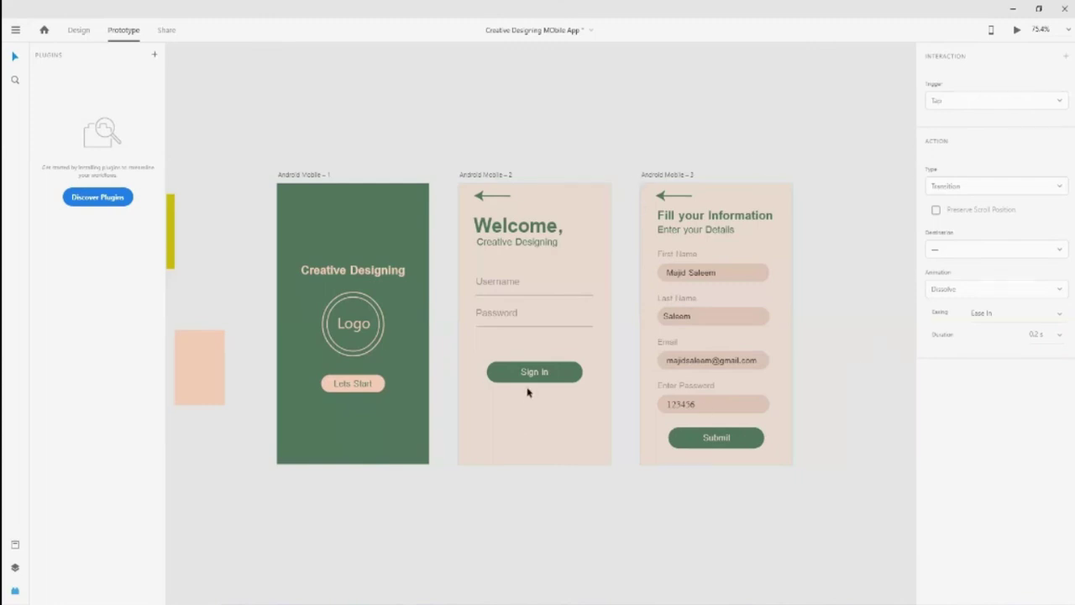
pyautogui.click(1068, 30)
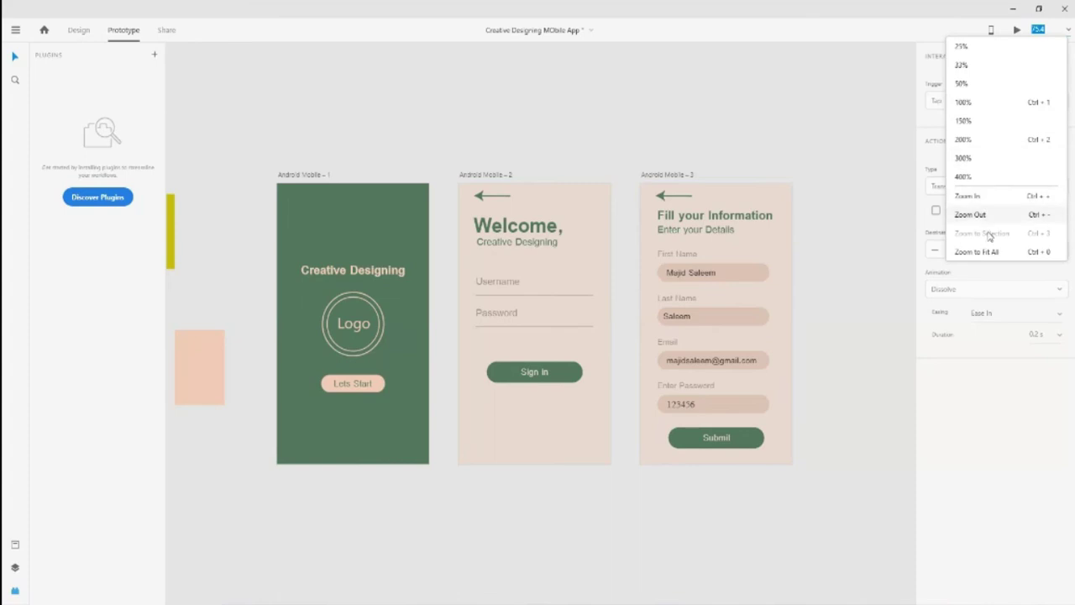
# Close the zoom list and show the Preview on Device note for iOS and Android
pyautogui.click(821, 168)
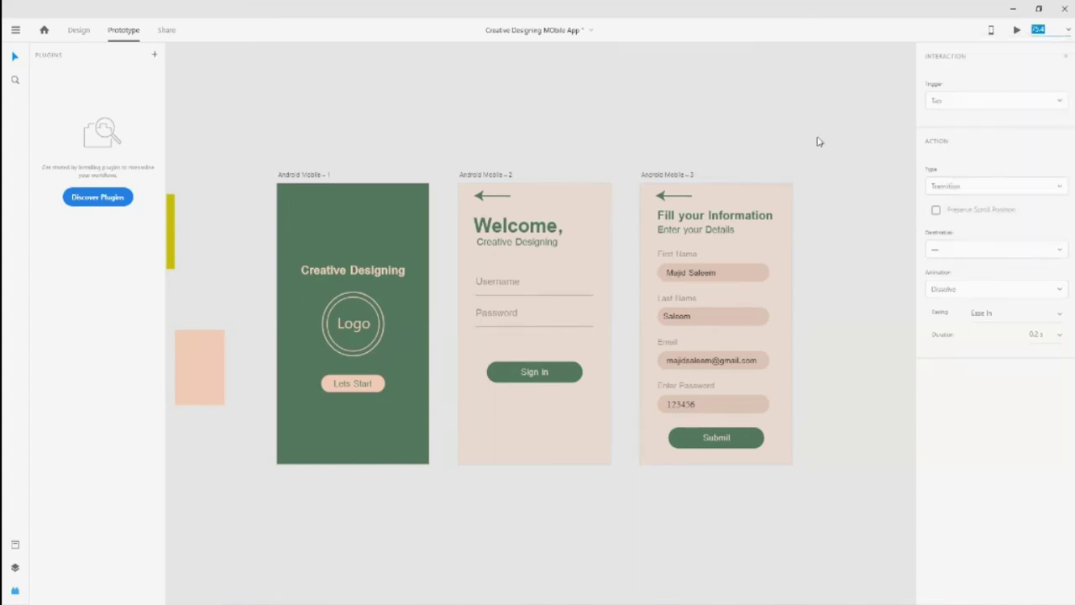
pyautogui.click(992, 32)
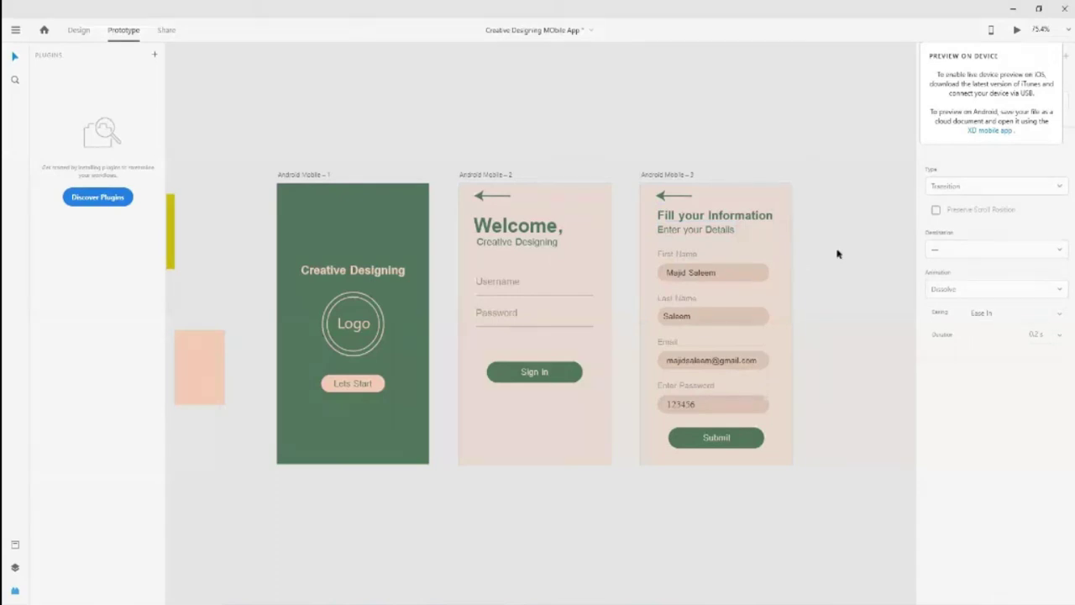
# Close the device note and overlap the peach, dark green and yellow rectangles diagonally
pyautogui.moveTo(887, 467); pyautogui.dragTo(933, 470)
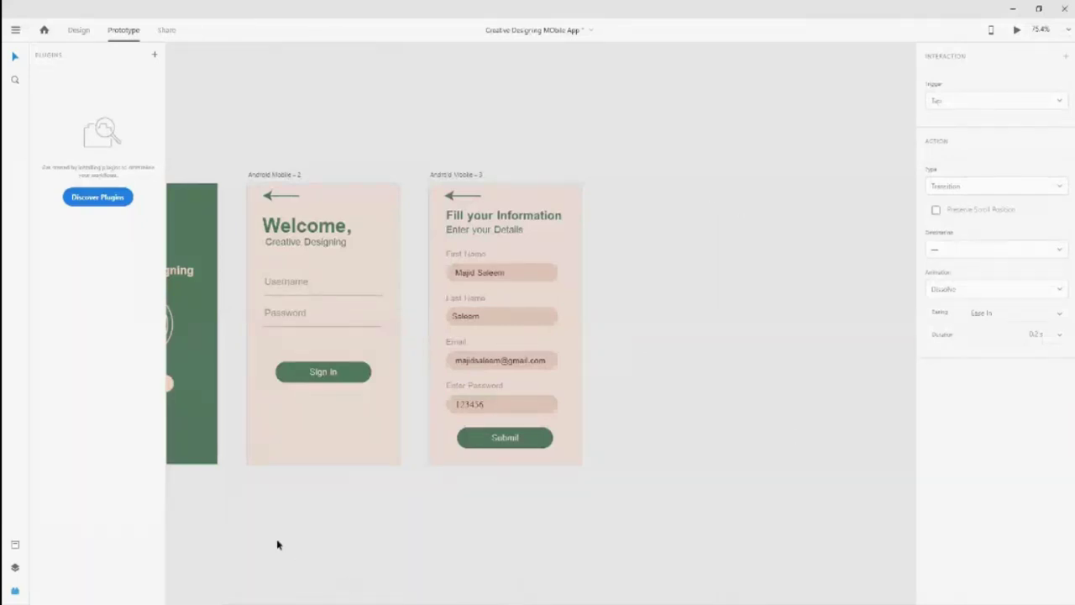
pyautogui.hscroll(-3, 180, 542)
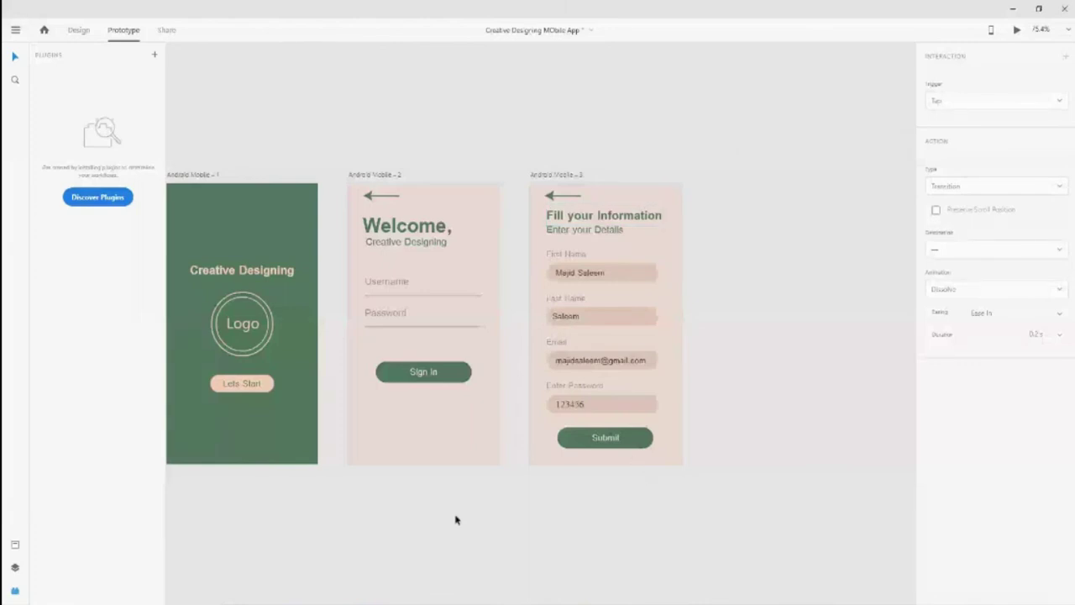
pyautogui.hscroll(-3, 249, 540)
pyautogui.scroll(-1, 429, 497)
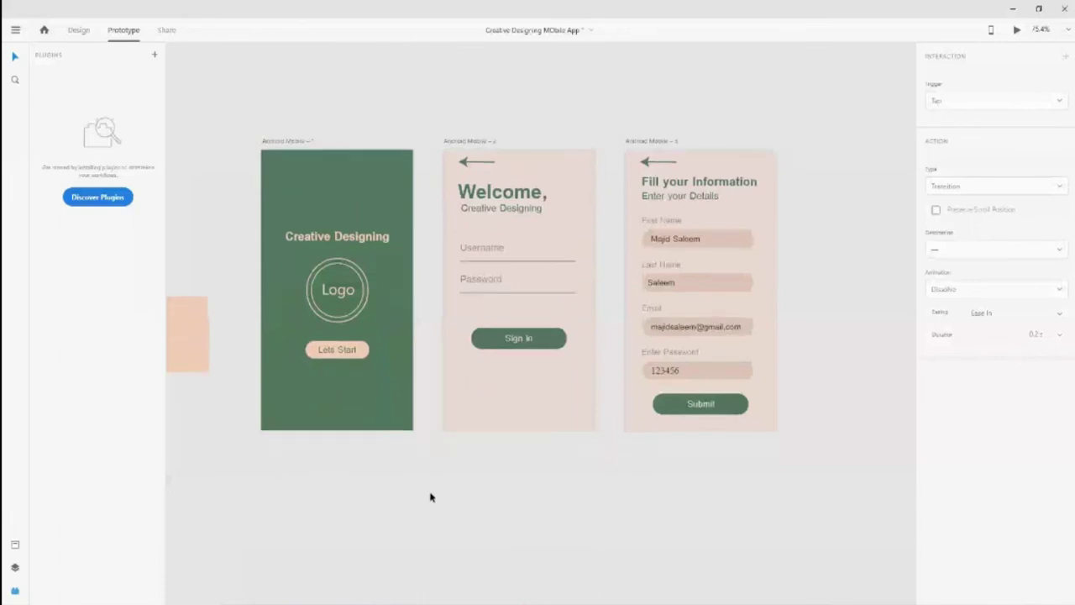
pyautogui.hscroll(-3, 431, 498)
pyautogui.moveTo(286, 355); pyautogui.dragTo(326, 338)
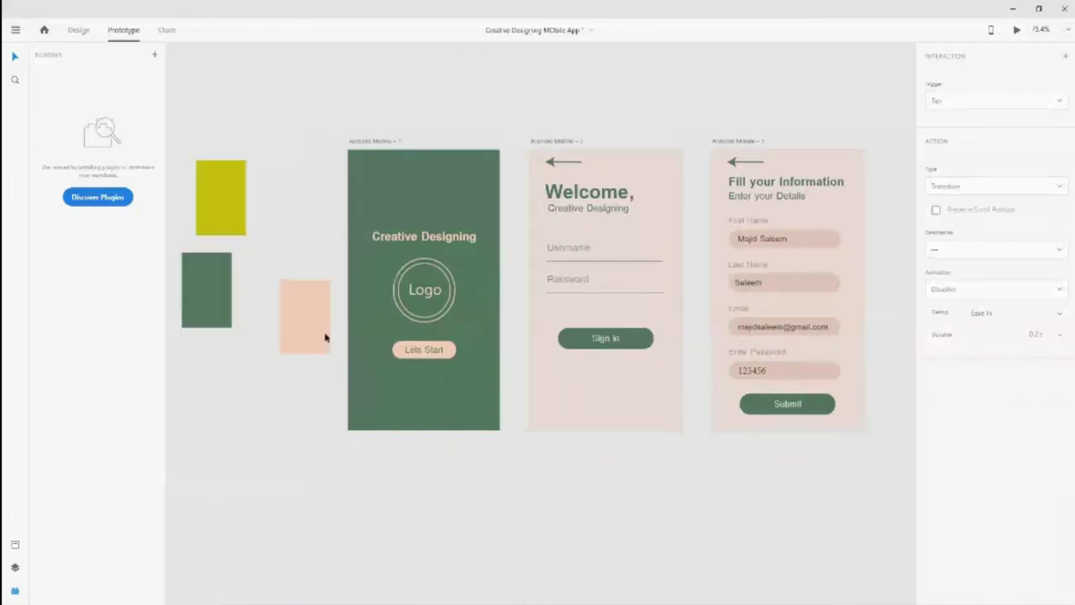
pyautogui.moveTo(198, 326); pyautogui.dragTo(272, 314)
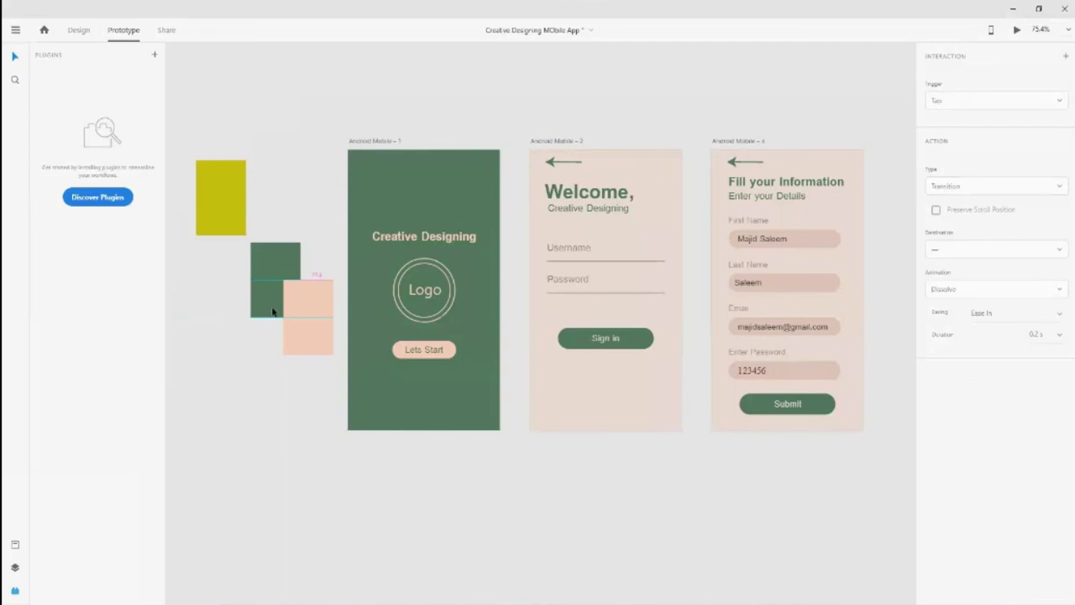
pyautogui.click(304, 350)
pyautogui.click(261, 236)
pyautogui.click(232, 221)
pyautogui.moveTo(232, 221); pyautogui.dragTo(250, 257)
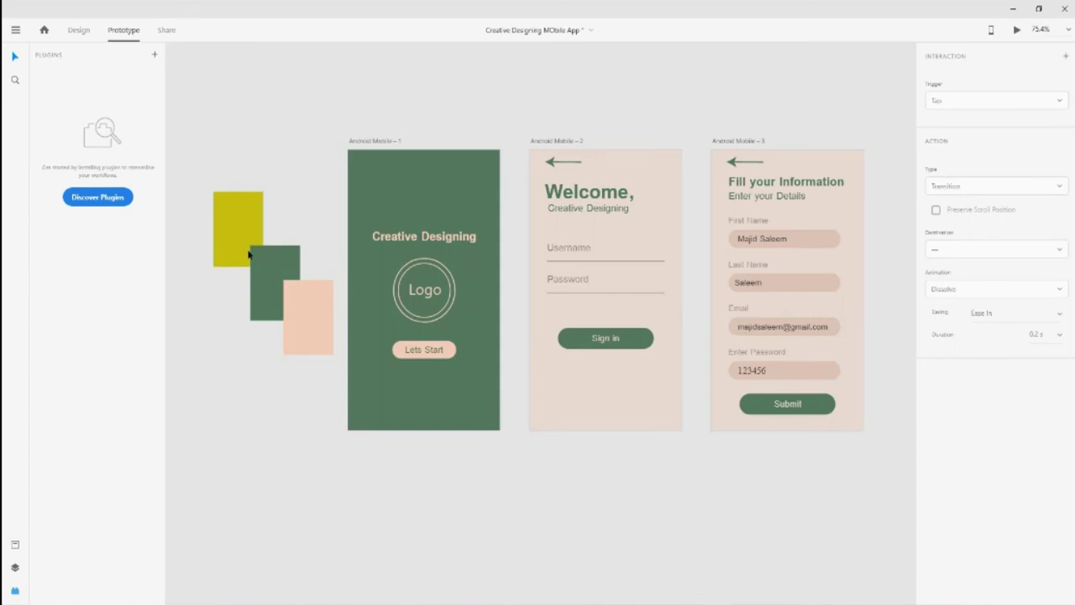
# Deselect the yellow rectangle and select Android Mobile – 2's Username field to show the Welcome screen's links
pyautogui.click(187, 348)
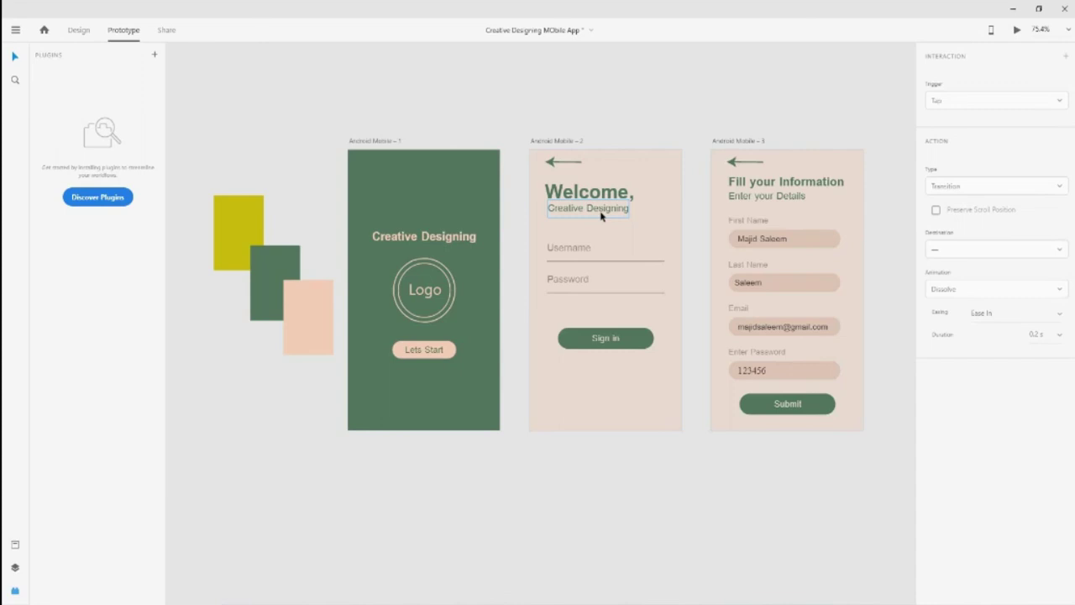
pyautogui.click(549, 254)
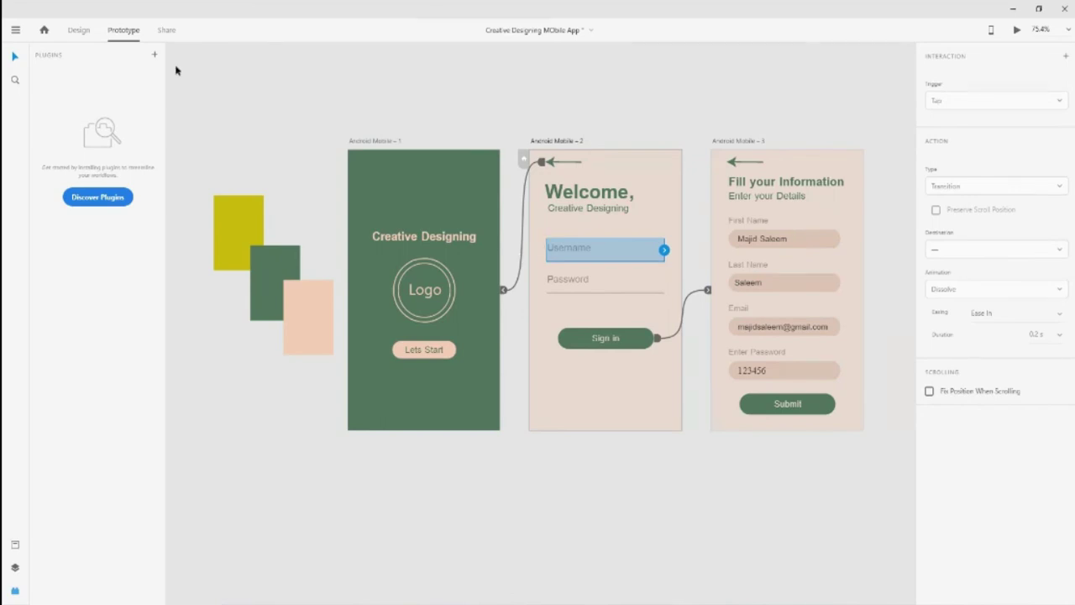
# Switch to Share mode, which shows the 'Something went wrong' Error 2898 message
pyautogui.click(166, 31)
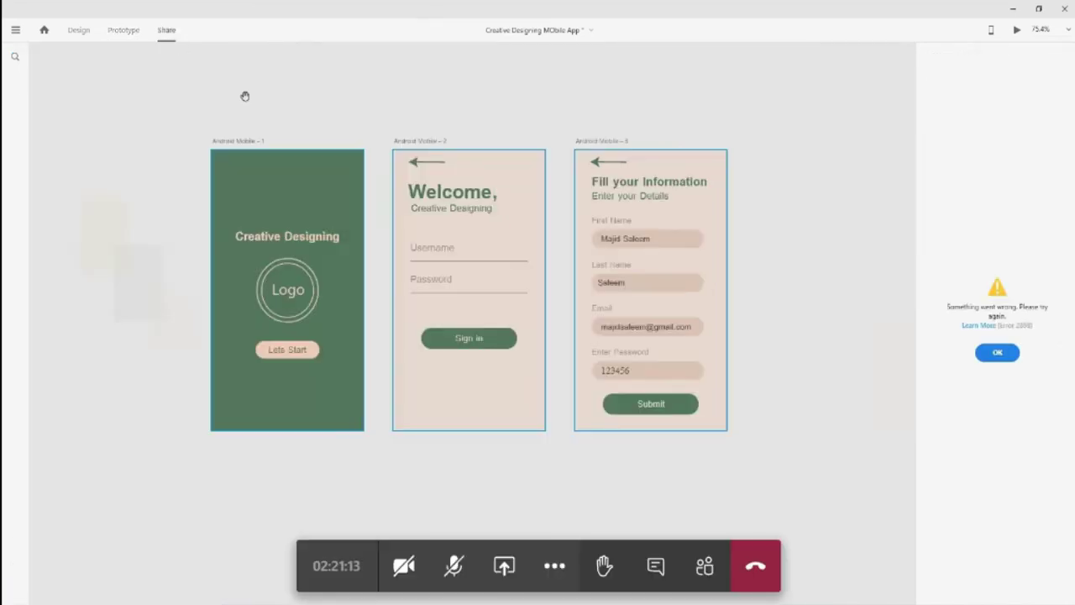
pyautogui.click(456, 579)
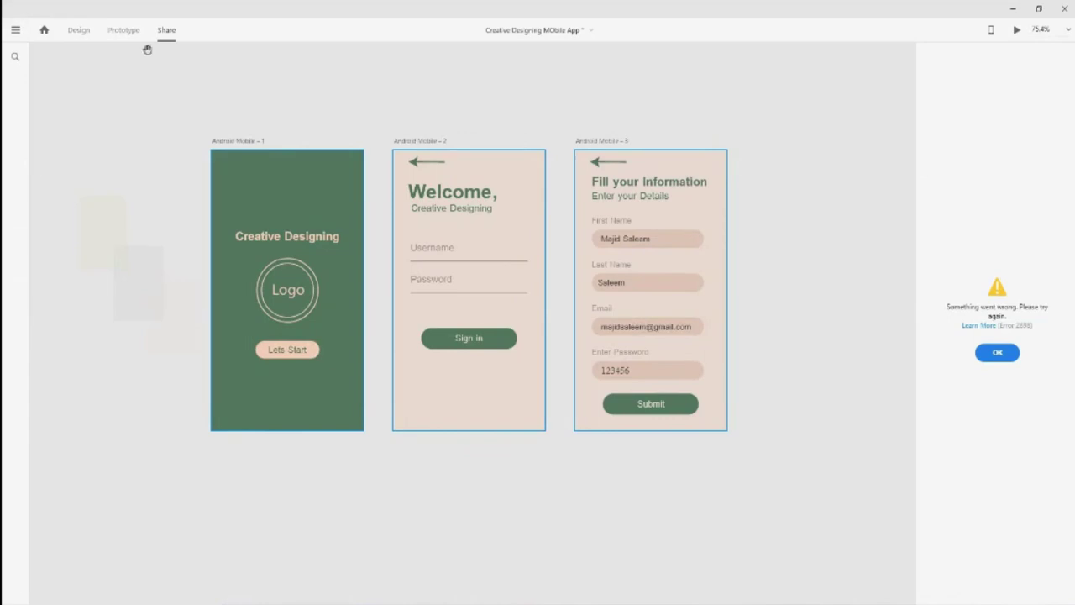
# Check Android Mobile - 3's links in Prototype, then select Android Mobile - 2 in Design mode
pyautogui.click(126, 30)
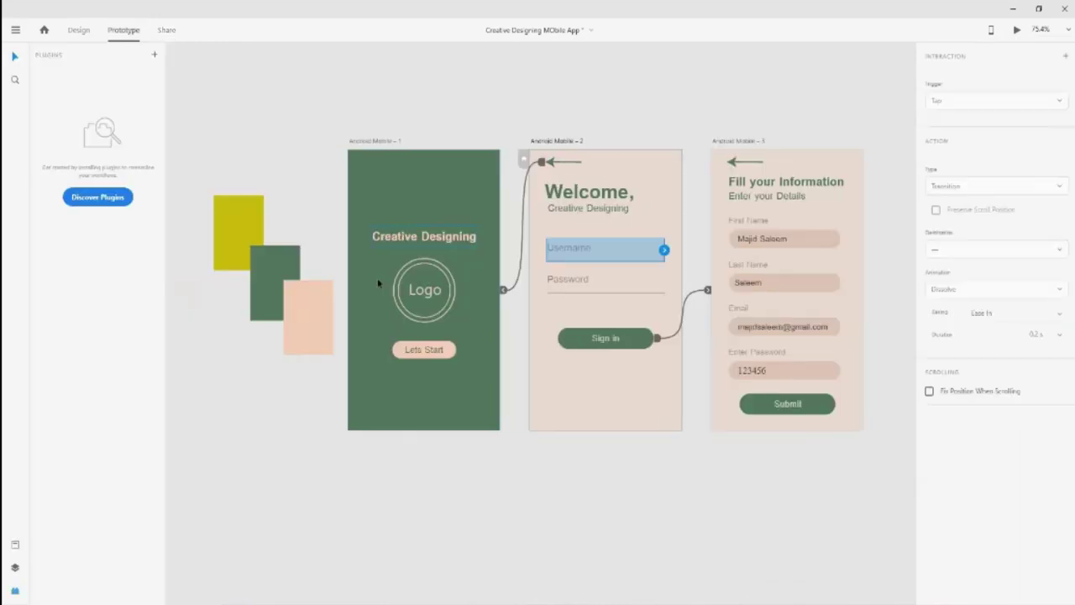
pyautogui.click(457, 451)
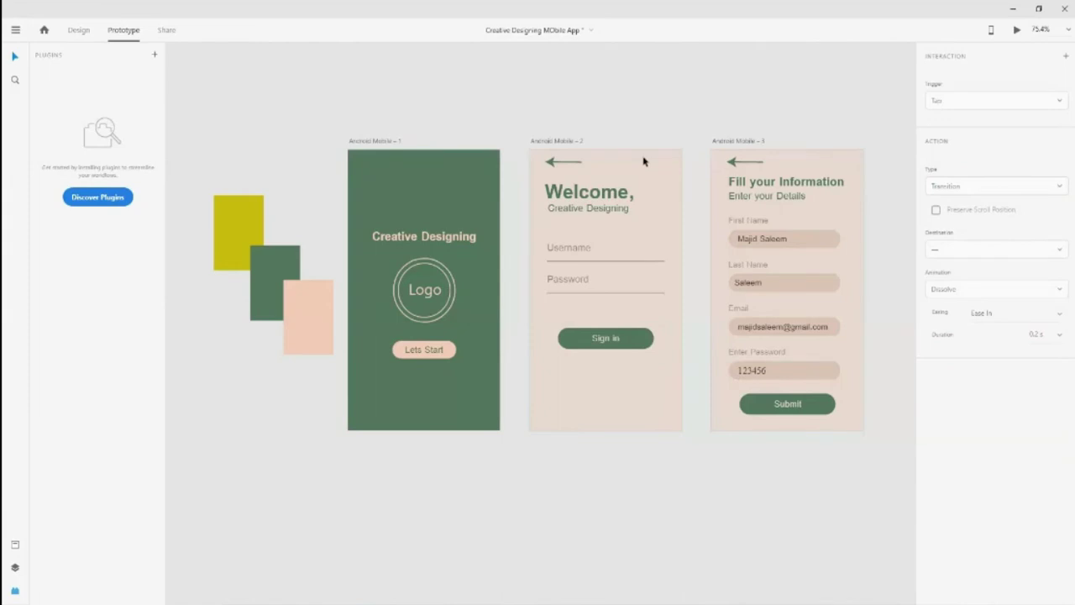
pyautogui.click(728, 142)
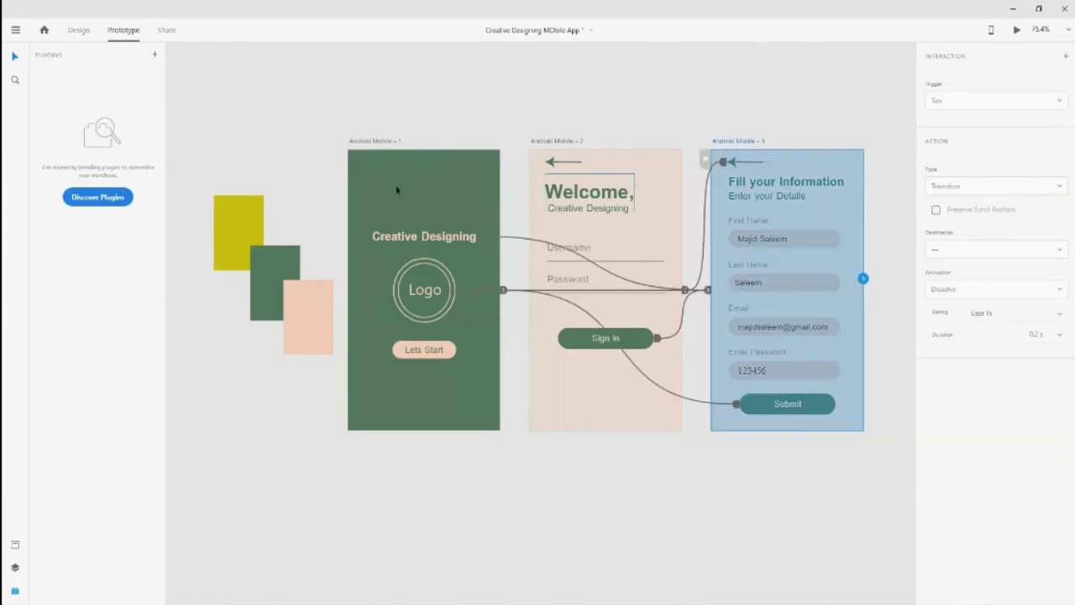
pyautogui.click(79, 29)
pyautogui.click(540, 142)
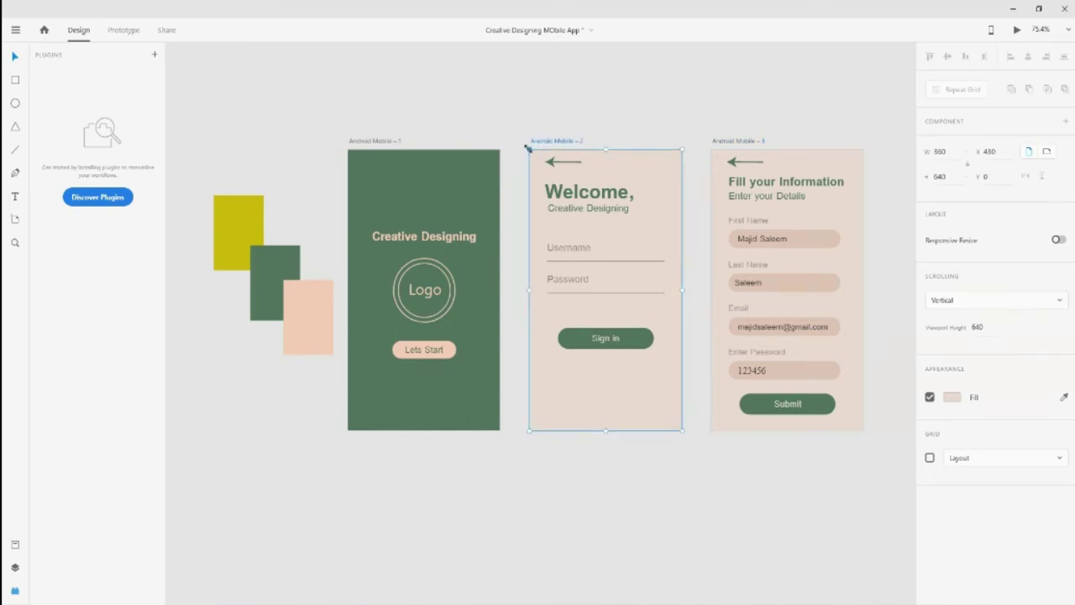
# Swap the artboards so the Welcome screen sits to the right of the information form
pyautogui.hotkey('shift', 'Right')
pyautogui.hotkey('shift', 'Right')
pyautogui.hotkey('shift', 'Right')
pyautogui.hotkey('shift', 'Right')
pyautogui.hotkey('shift', 'Right')
pyautogui.hotkey('shift', 'Right')
pyautogui.hotkey('shift', 'Right')
pyautogui.hotkey('shift', 'Right')
pyautogui.hotkey('shift', 'Right')
pyautogui.hotkey('shift', 'Right')
pyautogui.hotkey('shift', 'Right')
pyautogui.hotkey('shift', 'Right')
pyautogui.hotkey('shift', 'Right')
pyautogui.hotkey('shift', 'Right')
pyautogui.hotkey('shift', 'Right')
pyautogui.hotkey('shift', 'Right')
pyautogui.hotkey('shift', 'Right')
pyautogui.hotkey('shift', 'Right')
pyautogui.hotkey('shift', 'Right')
pyautogui.hotkey('shift', 'Right')
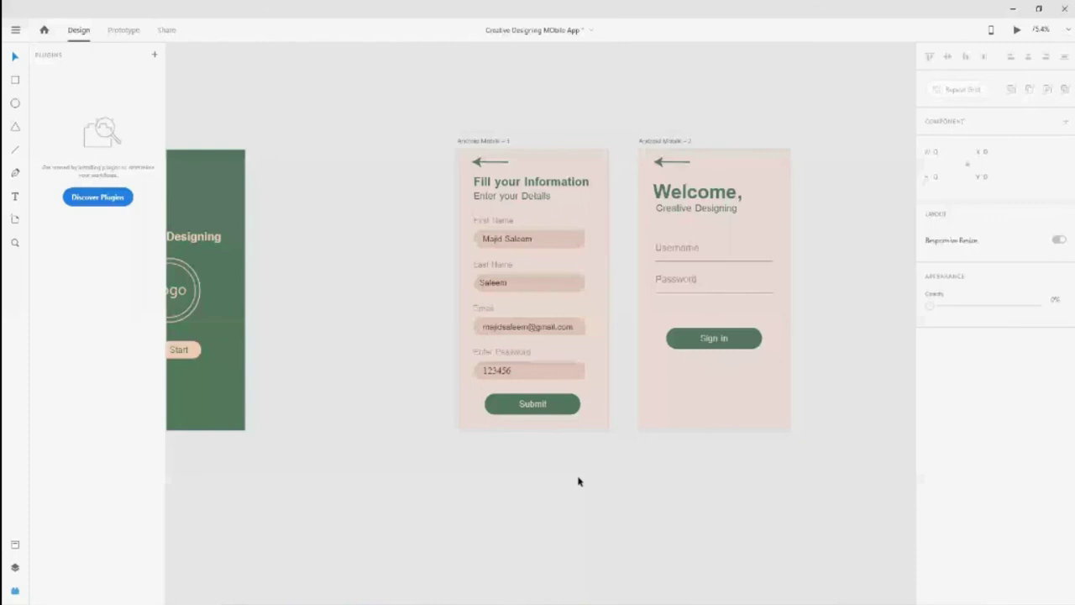
pyautogui.moveTo(483, 141); pyautogui.dragTo(399, 151)
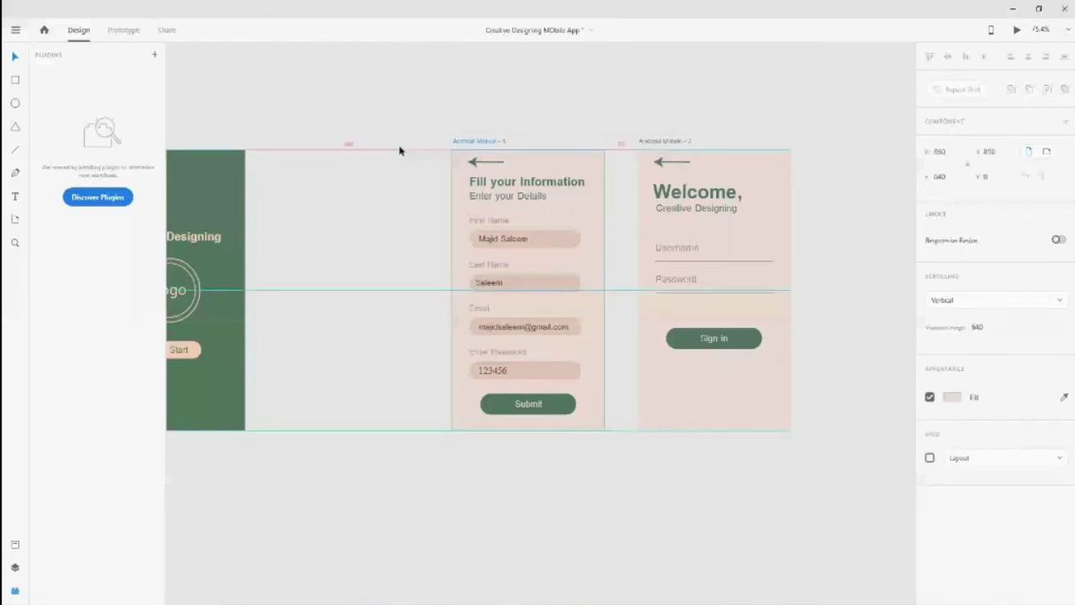
pyautogui.moveTo(399, 150); pyautogui.dragTo(322, 150)
pyautogui.hotkey('ctrl', 'a')
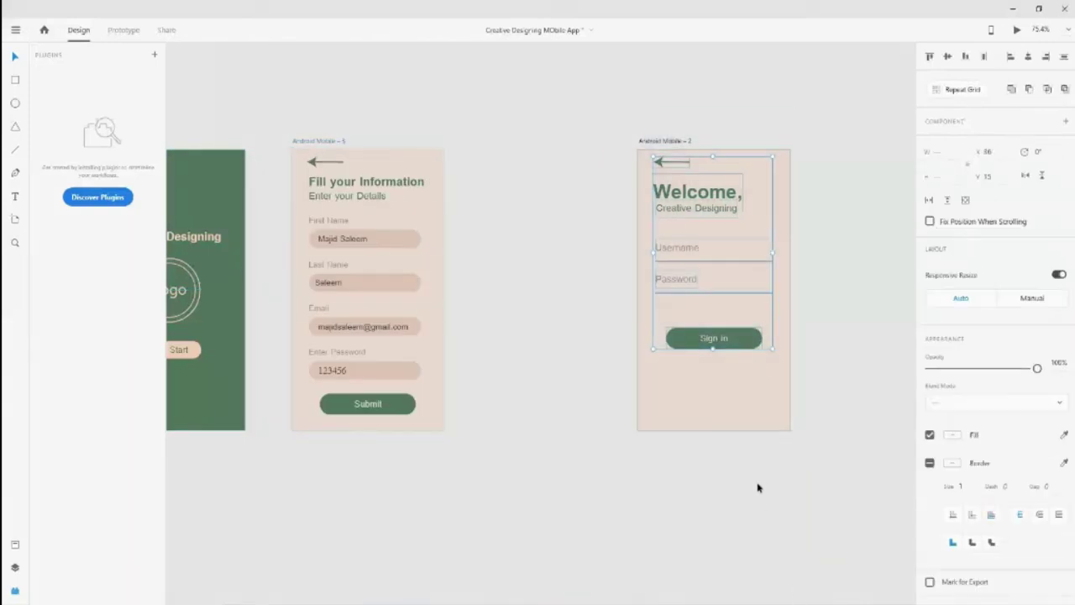
pyautogui.click(728, 426)
pyautogui.moveTo(696, 406); pyautogui.dragTo(696, 406)
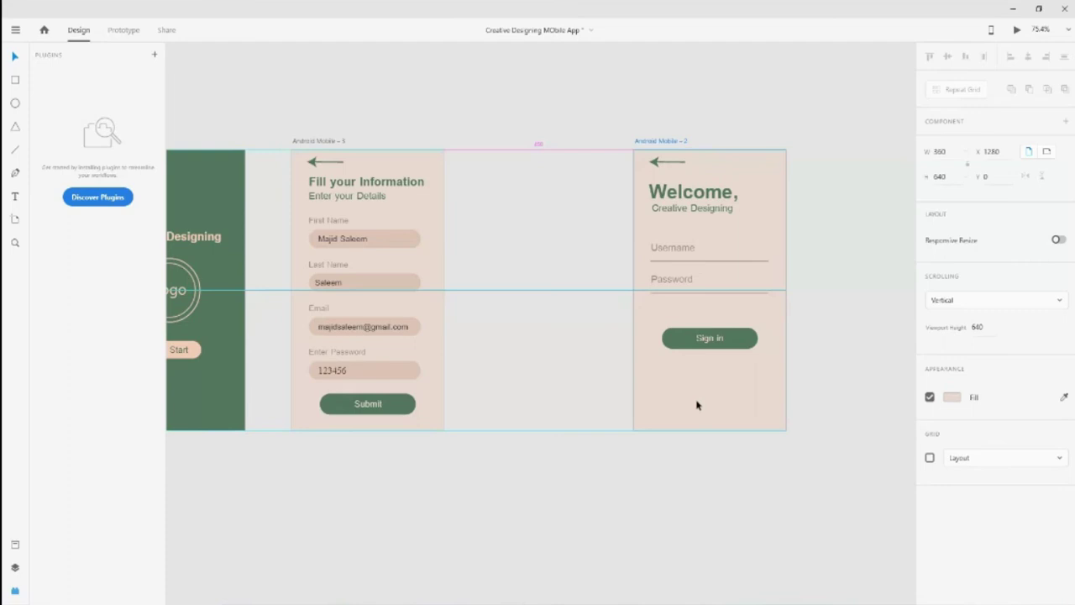
pyautogui.hotkey('shift', 'Left')
pyautogui.hotkey('shift', 'Left')
pyautogui.hotkey('shift', 'Left')
pyautogui.hotkey('shift', 'Left')
pyautogui.hotkey('shift', 'Left')
pyautogui.hotkey('shift', 'Left')
pyautogui.hotkey('shift', 'Left')
pyautogui.hotkey('shift', 'Left')
pyautogui.hotkey('shift', 'Left')
pyautogui.hotkey('shift', 'Left')
pyautogui.hotkey('shift', 'Left')
pyautogui.hotkey('shift', 'Left')
pyautogui.hotkey('shift', 'Left')
pyautogui.hotkey('shift', 'Left')
pyautogui.hotkey('shift', 'Left')
pyautogui.hotkey('shift', 'Left')
pyautogui.hotkey('shift', 'Left')
pyautogui.hotkey('shift', 'Left')
pyautogui.hotkey('shift', 'Left')
pyautogui.hotkey('shift', 'Left')
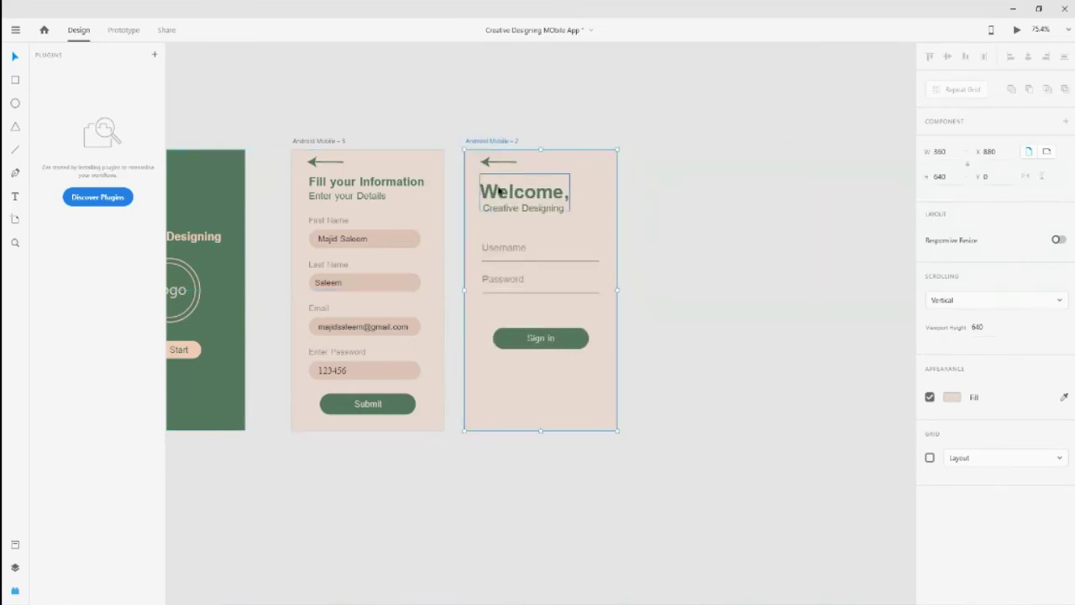
# Rename the Welcome screen Android Mobile – 3 and the form screen Android Mobile – 2
pyautogui.doubleClick(492, 142)
pyautogui.click(519, 141)
pyautogui.press('BackSpace')
pyautogui.write('3')
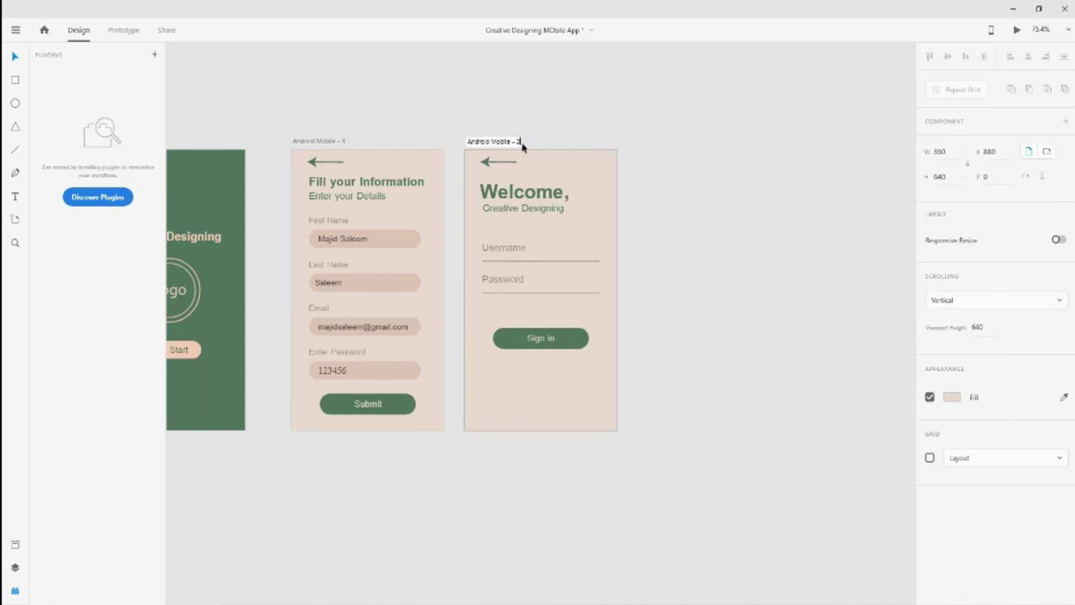
pyautogui.click(345, 141)
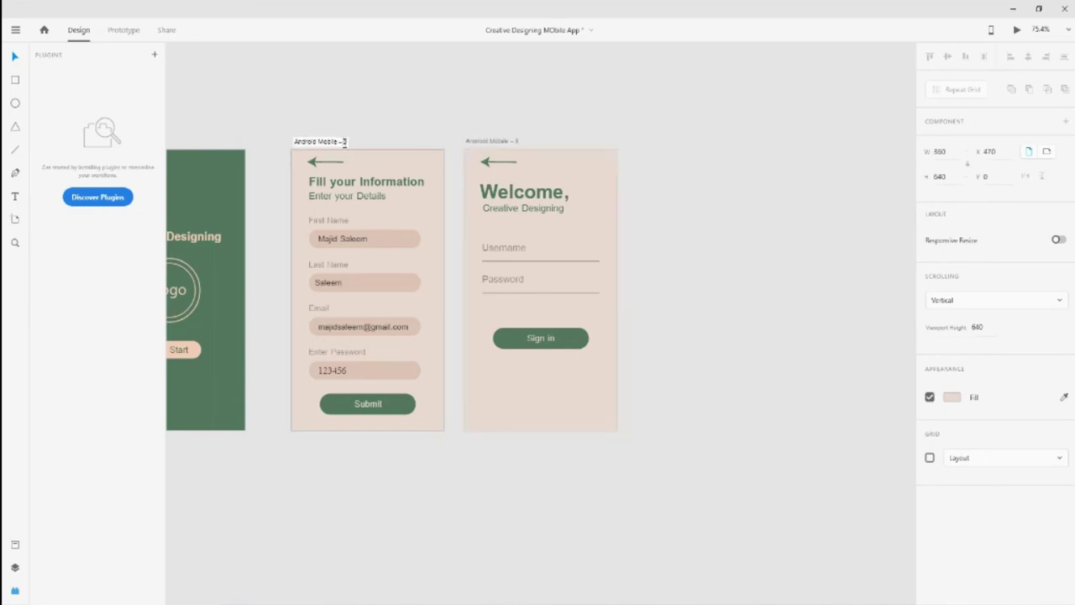
pyautogui.press('BackSpace')
pyautogui.write('2')
pyautogui.press('Return')
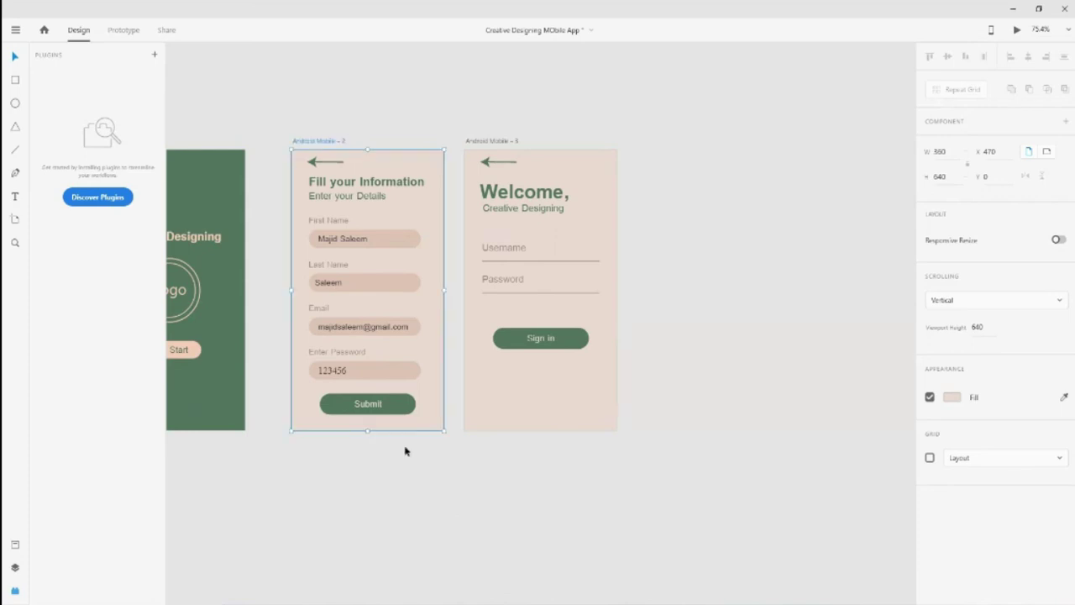
pyautogui.moveTo(285, 492); pyautogui.dragTo(247, 499)
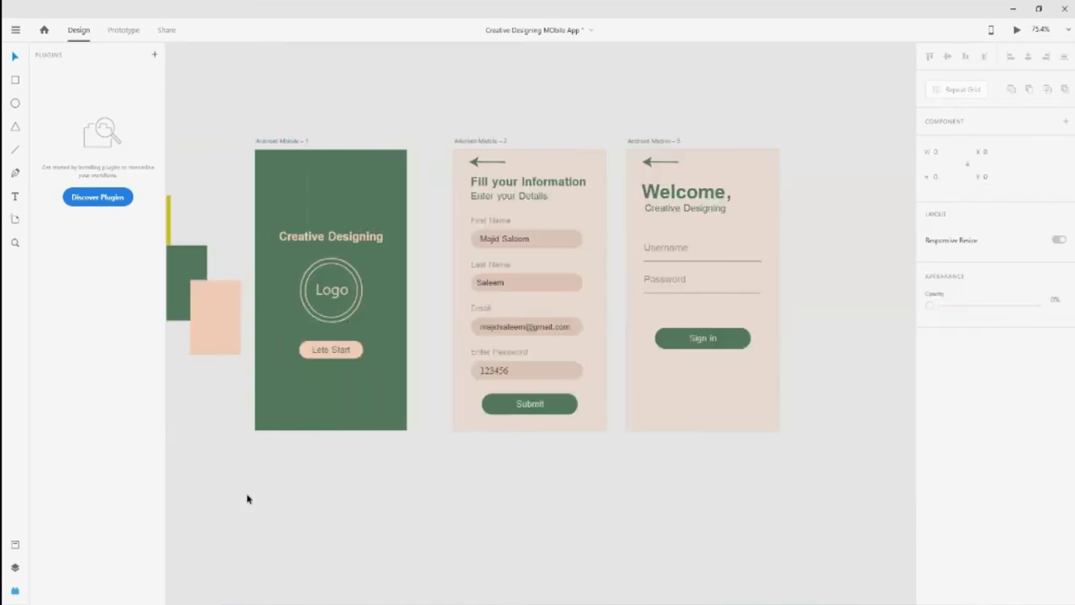
# Drag the Android Mobile – 3 and – 1 rows in the artboard list, undoing twice to settle the order
pyautogui.click(15, 568)
pyautogui.moveTo(80, 117)
pyautogui.mouseDown()
pyautogui.moveTo(78, 141)
pyautogui.moveTo(77, 107)
pyautogui.mouseUp()
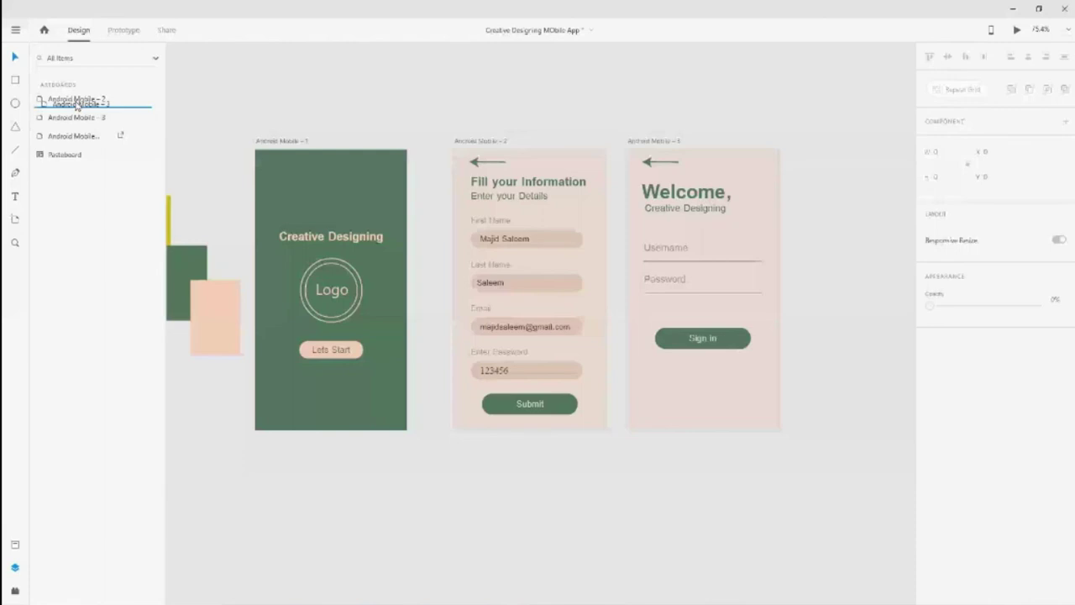
pyautogui.moveTo(78, 108); pyautogui.dragTo(73, 145)
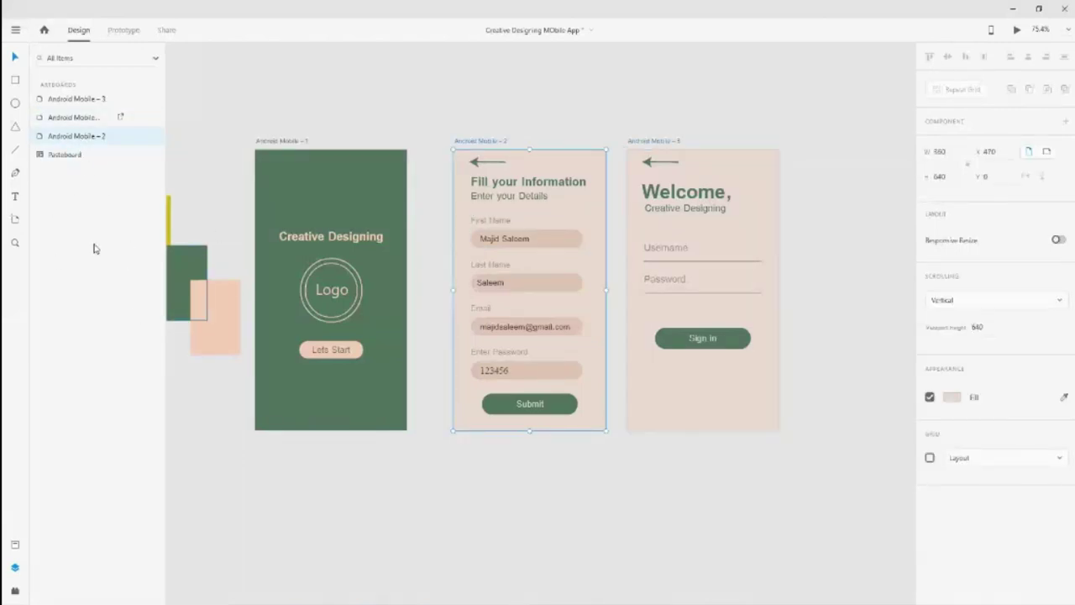
pyautogui.click(84, 120)
pyautogui.moveTo(84, 123); pyautogui.dragTo(82, 93)
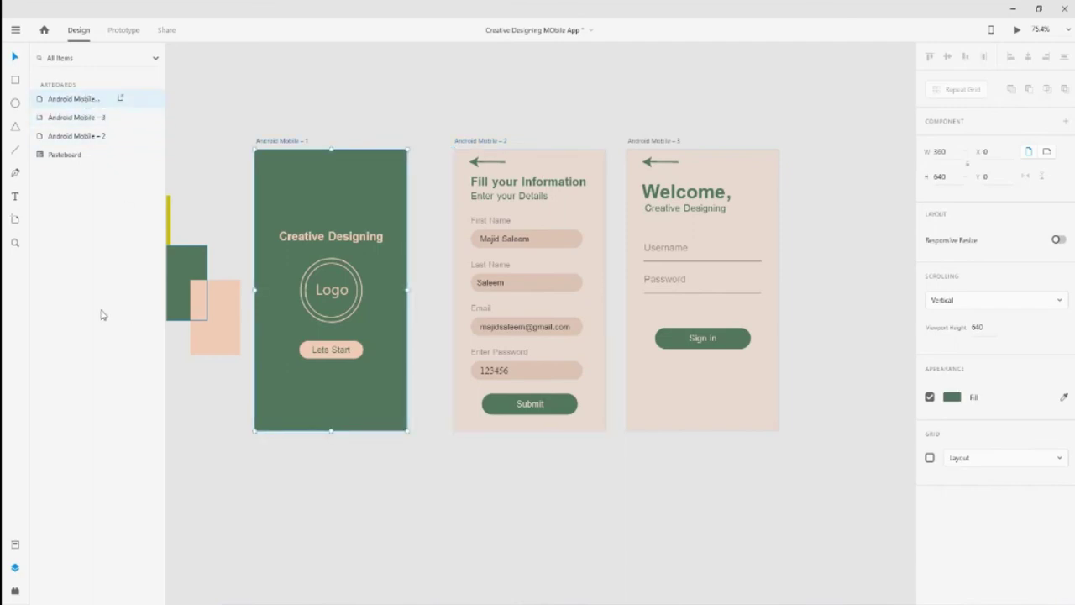
pyautogui.click(635, 515)
pyautogui.hotkey('ctrl', 'z')
pyautogui.hotkey('ctrl', 'z')
pyautogui.hotkey('ctrl', 'z')
pyautogui.hotkey('ctrl', 'z')
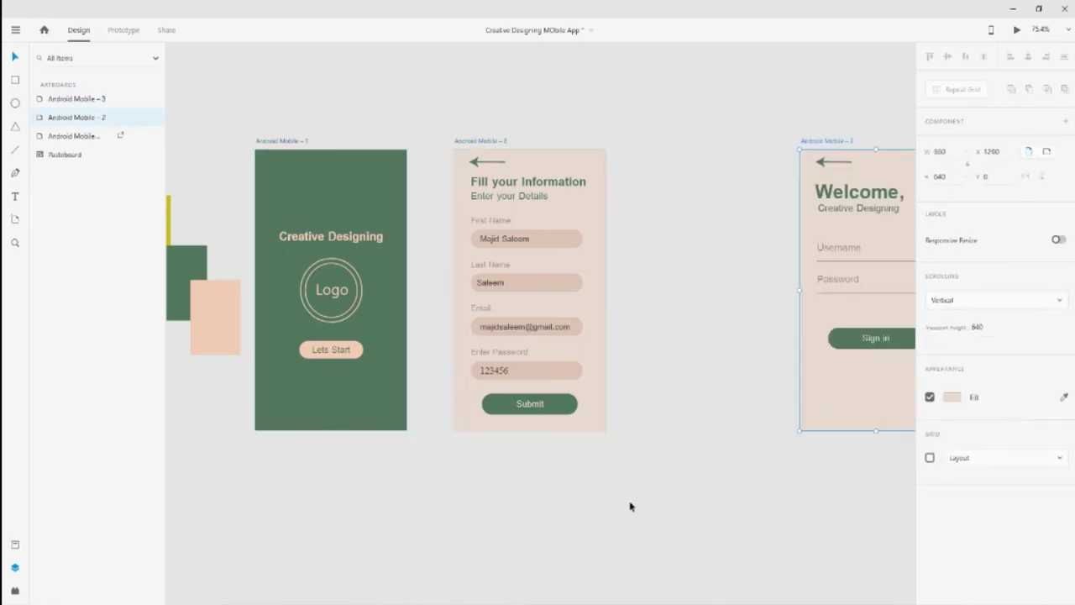
pyautogui.hotkey('ctrl', 'z')
pyautogui.hotkey('ctrl', 'z')
pyautogui.hotkey('ctrl', 'z')
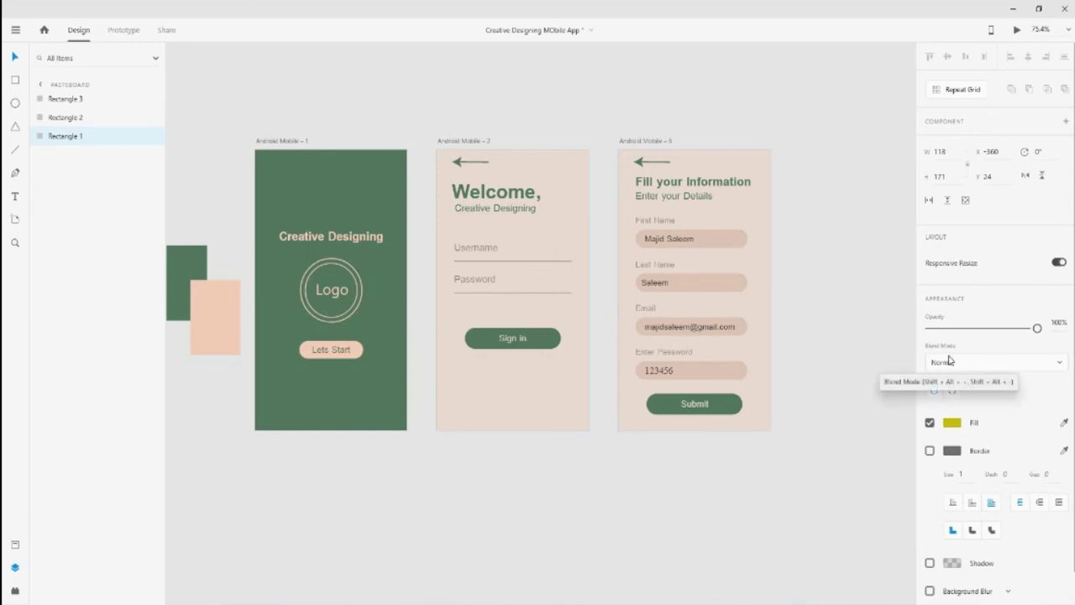
# Select the Lets Start button's rectangle and set its opacity to 100%
pyautogui.click(954, 363)
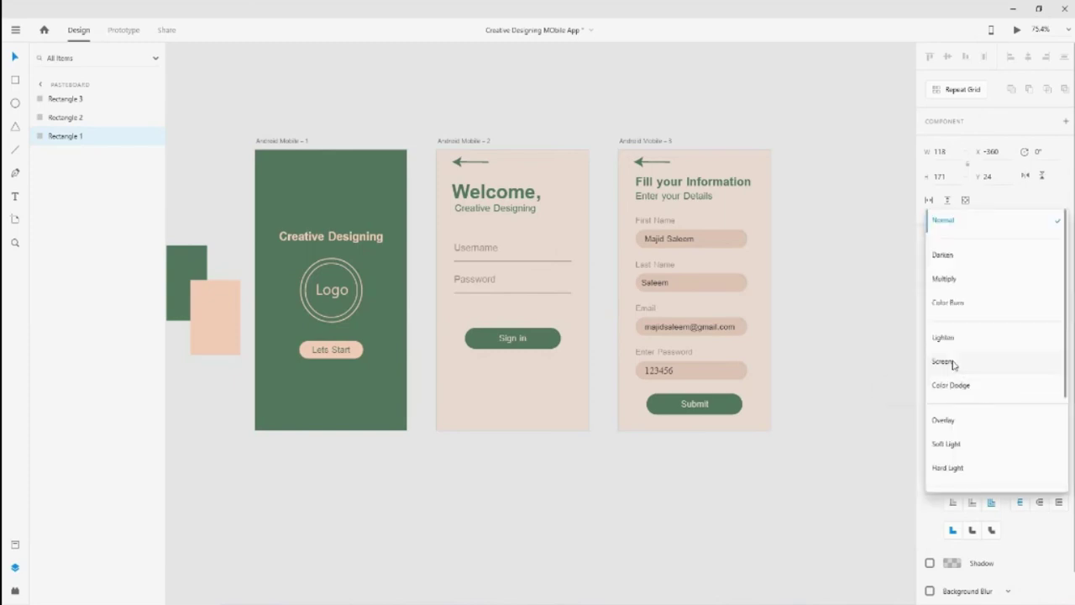
pyautogui.click(884, 426)
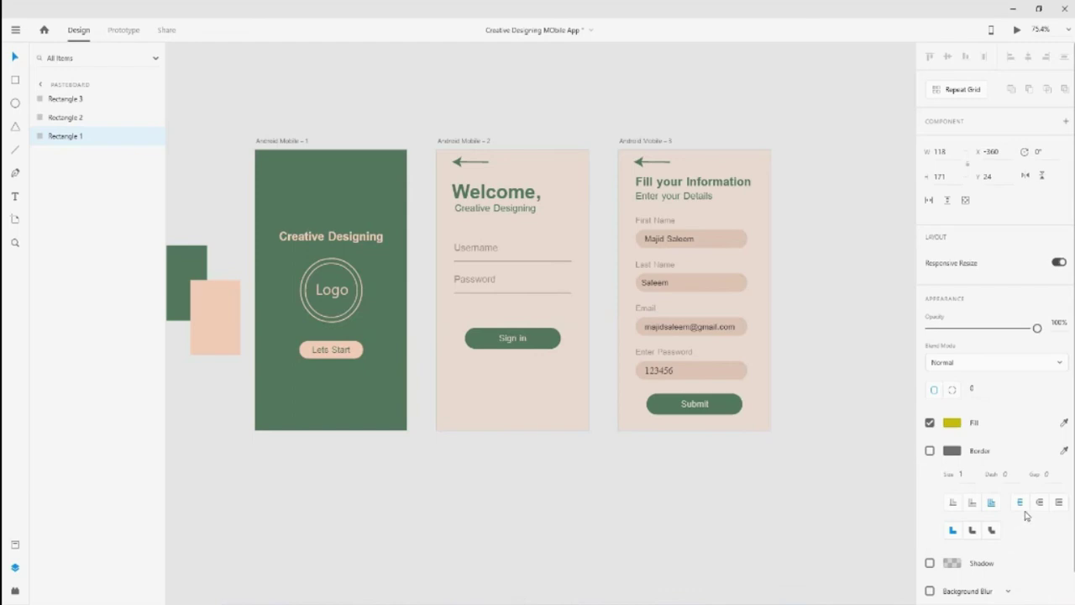
pyautogui.scroll(-1, 1067, 504)
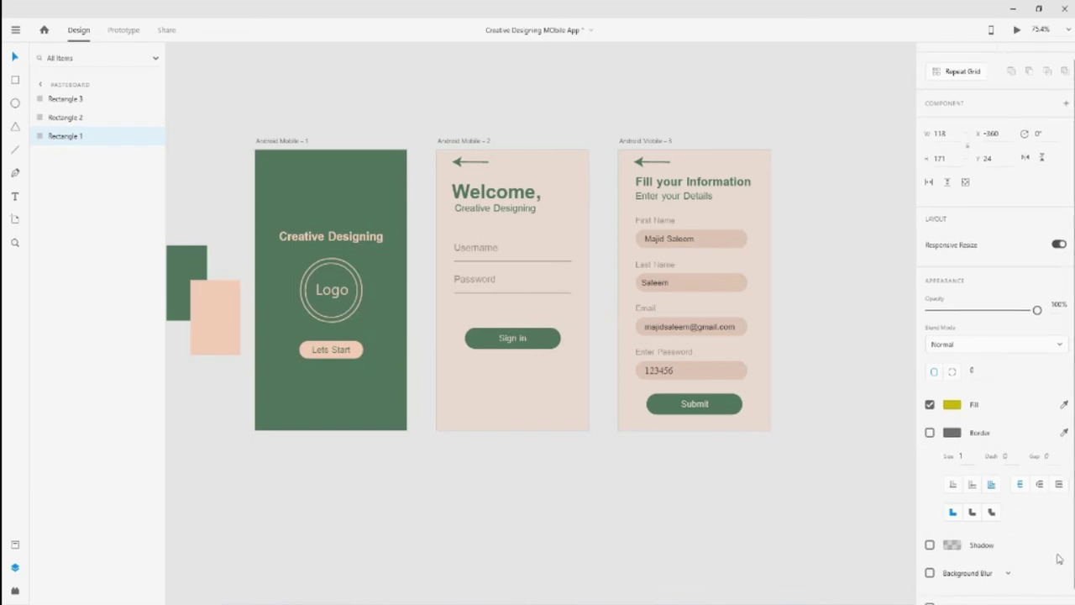
pyautogui.scroll(-1, 1044, 591)
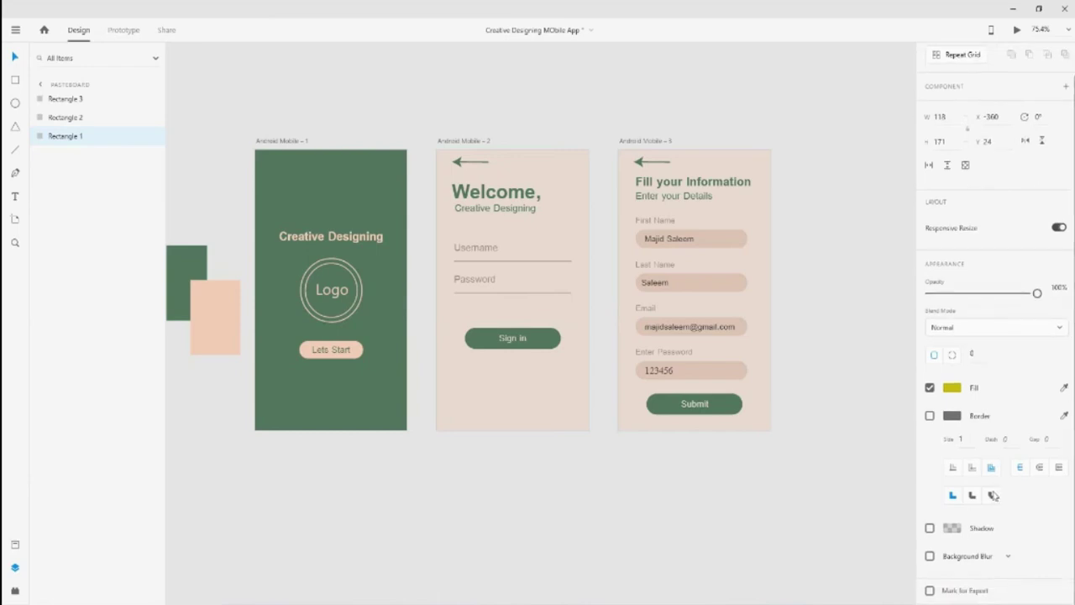
pyautogui.scroll(2, 1006, 476)
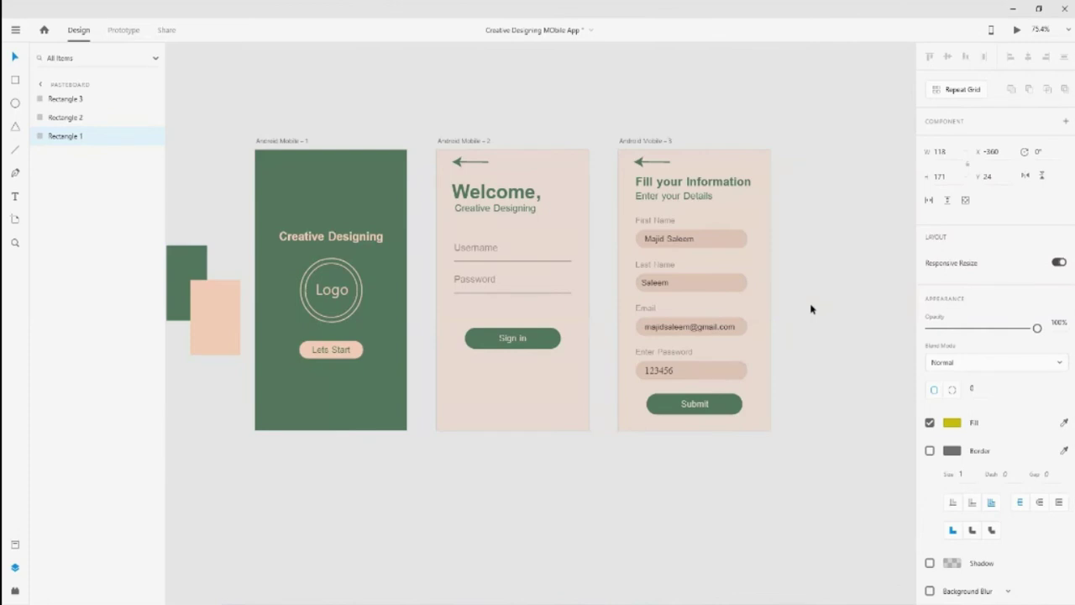
pyautogui.click(370, 371)
pyautogui.click(356, 355)
pyautogui.moveTo(1045, 368)
pyautogui.mouseDown()
pyautogui.moveTo(1003, 368)
pyautogui.moveTo(1042, 378)
pyautogui.mouseUp()
pyautogui.click(1004, 404)
# Try Screen, Difference, Soft Light and Saturation blend modes, undoing back to Screen
pyautogui.click(940, 406)
pyautogui.click(977, 407)
pyautogui.click(948, 400)
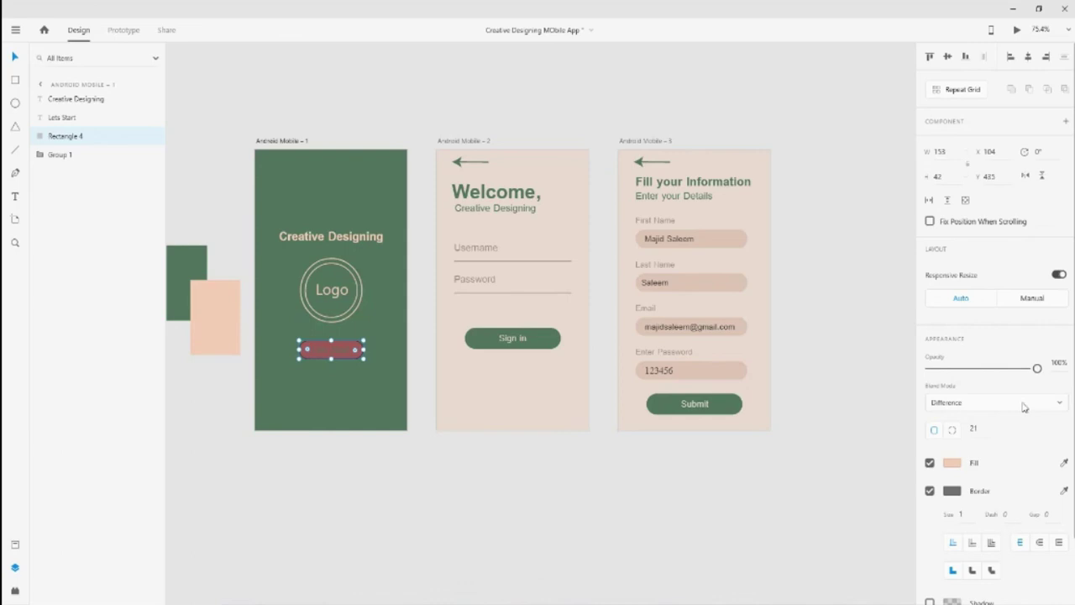
pyautogui.click(1023, 403)
pyautogui.click(964, 362)
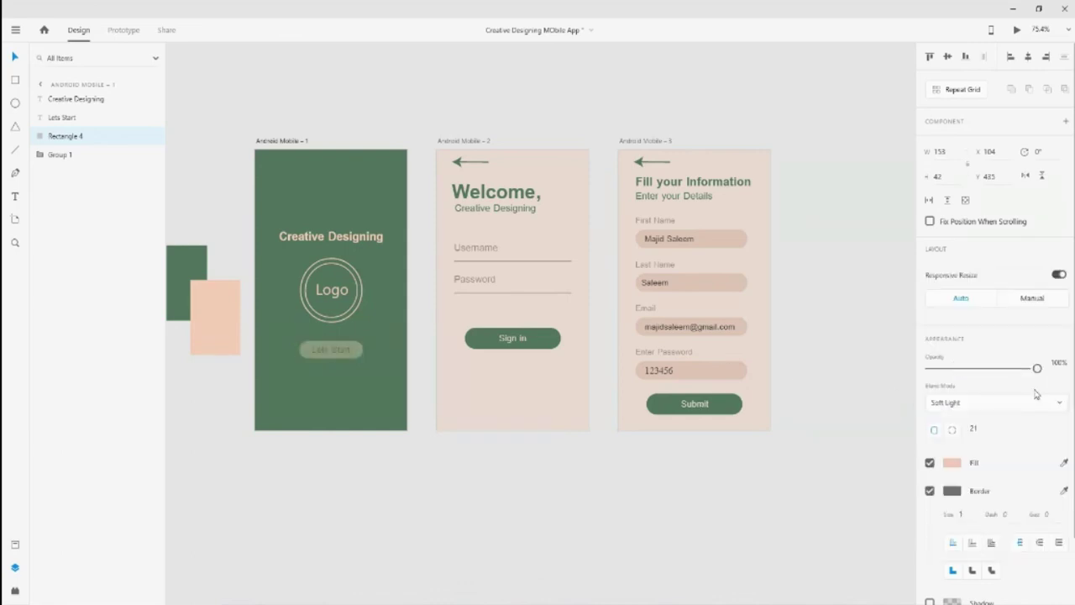
pyautogui.click(1000, 404)
pyautogui.scroll(-2, 937, 529)
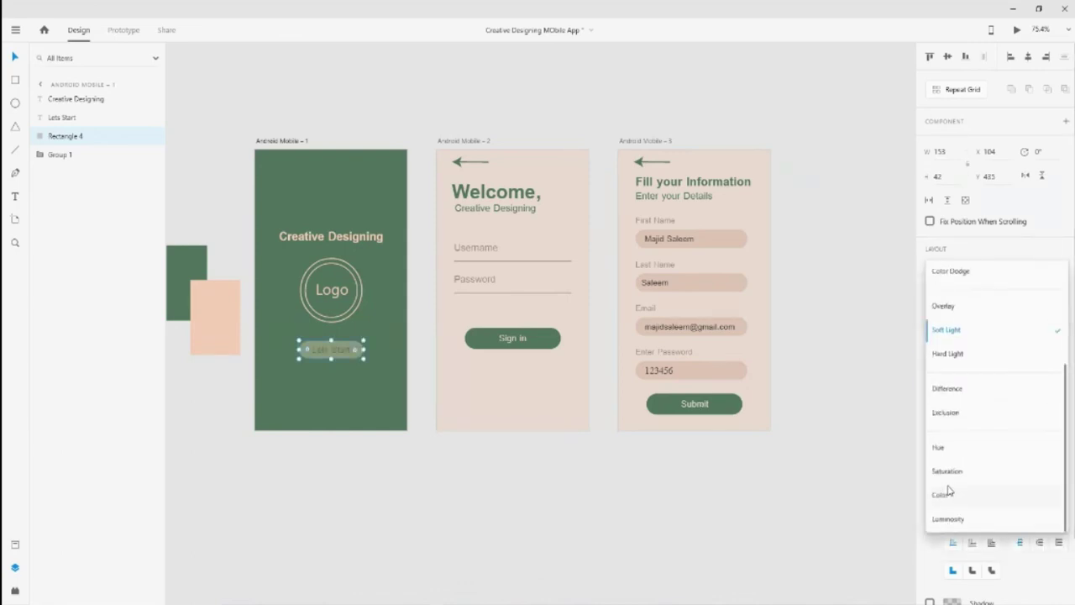
pyautogui.click(950, 473)
pyautogui.click(547, 503)
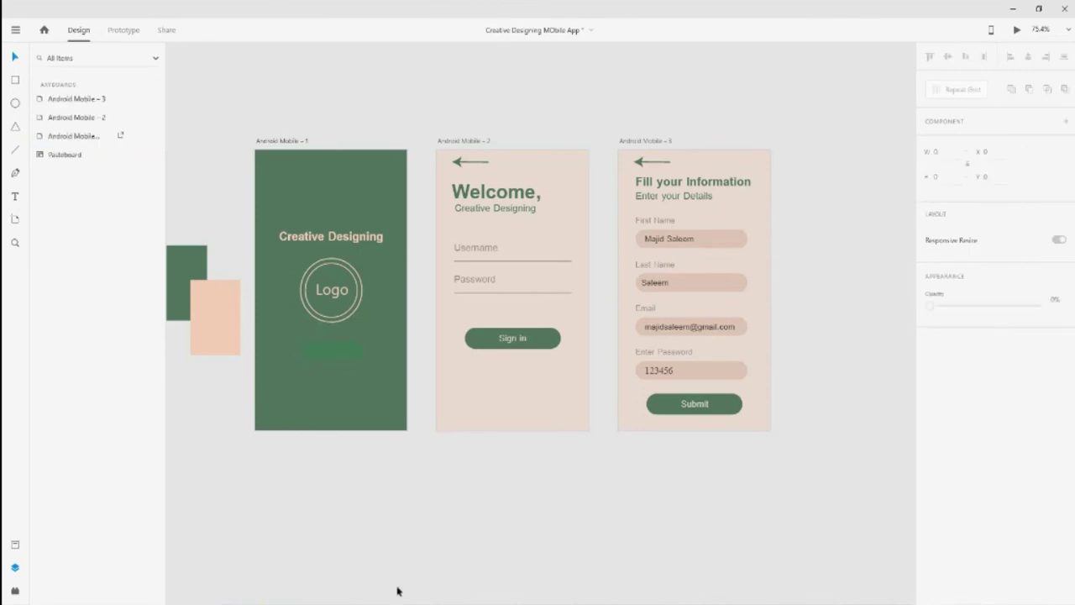
pyautogui.hotkey('ctrl', 'z')
pyautogui.hotkey('ctrl', 'z')
pyautogui.hotkey('ctrl', 'z')
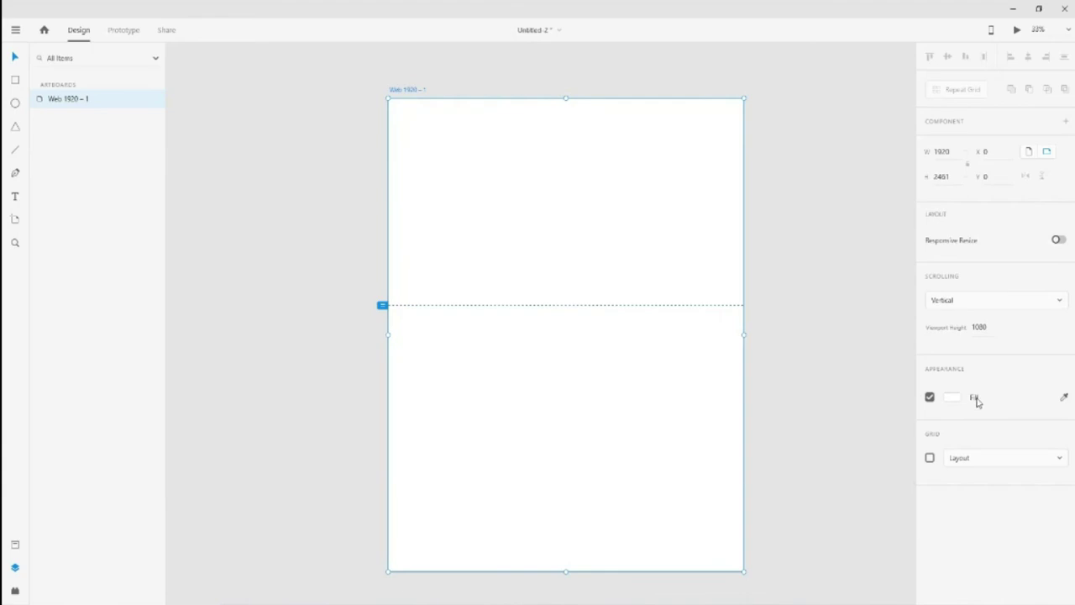
# Set the Web 1920 artboard's viewport height to the full 2461 so the fold disappears
pyautogui.click(994, 300)
pyautogui.click(951, 326)
# Turn on a Layout grid with a single 1640-wide column on the artboard
pyautogui.click(982, 462)
pyautogui.click(976, 460)
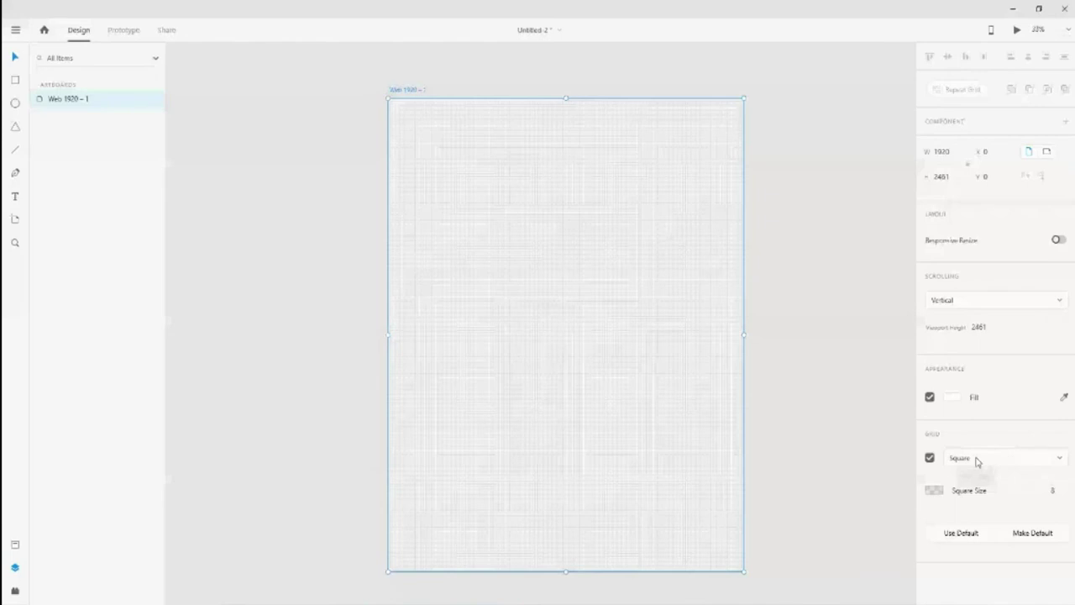
pyautogui.click(977, 461)
pyautogui.click(966, 443)
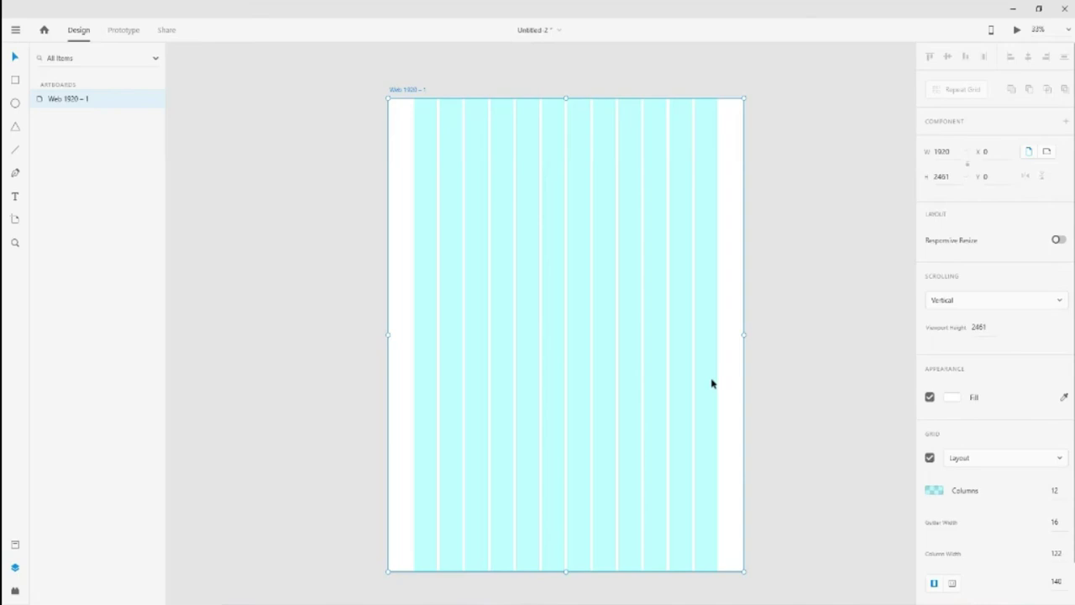
pyautogui.click(1057, 492)
pyautogui.write('1')
pyautogui.press('Tab')
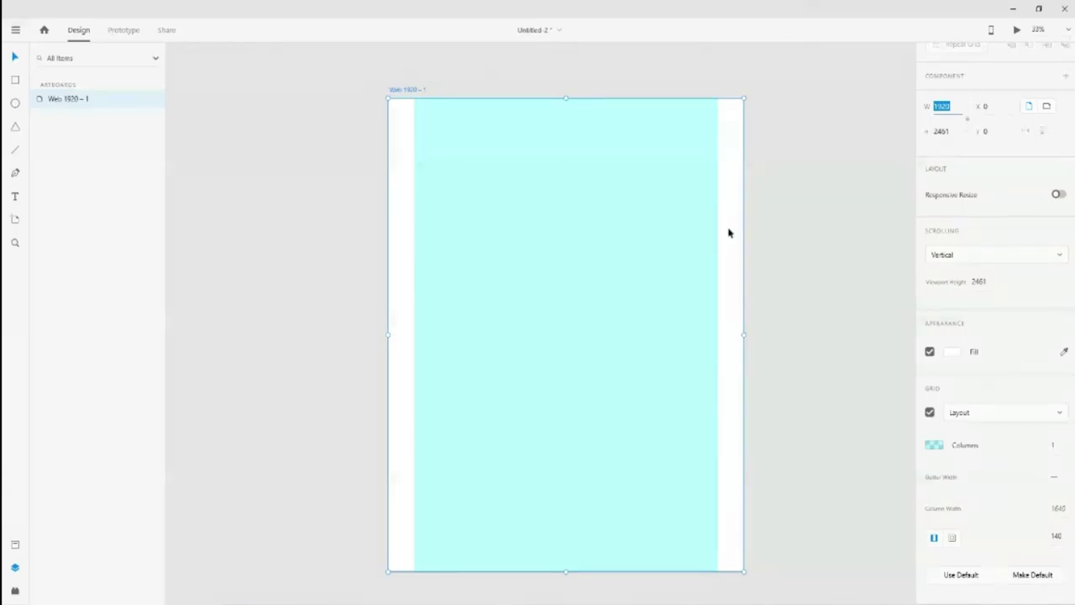
# Preview the Web 1920 – 1 artboard, close the preview, and deselect the artboard
pyautogui.click(1016, 32)
pyautogui.click(552, 23)
pyautogui.click(775, 300)
pyautogui.click(731, 378)
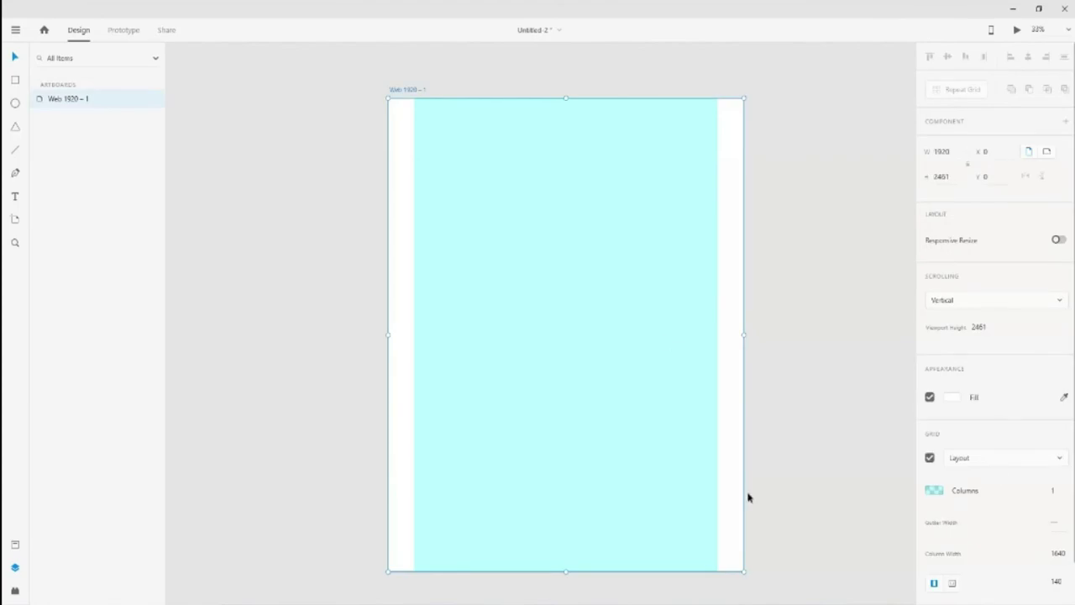
pyautogui.scroll(-1, 1008, 557)
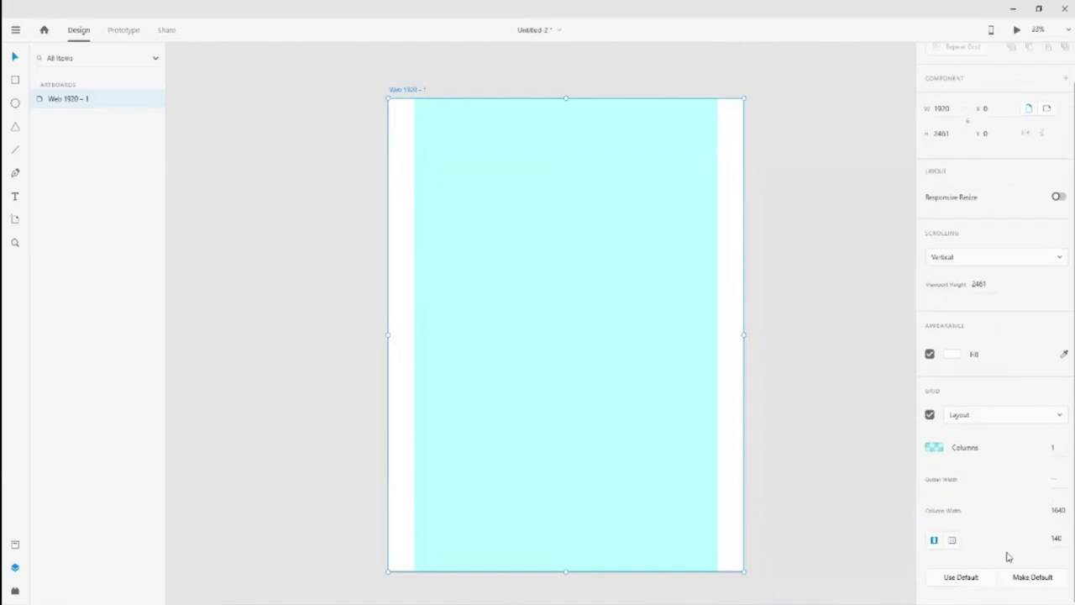
pyautogui.scroll(1, 1004, 504)
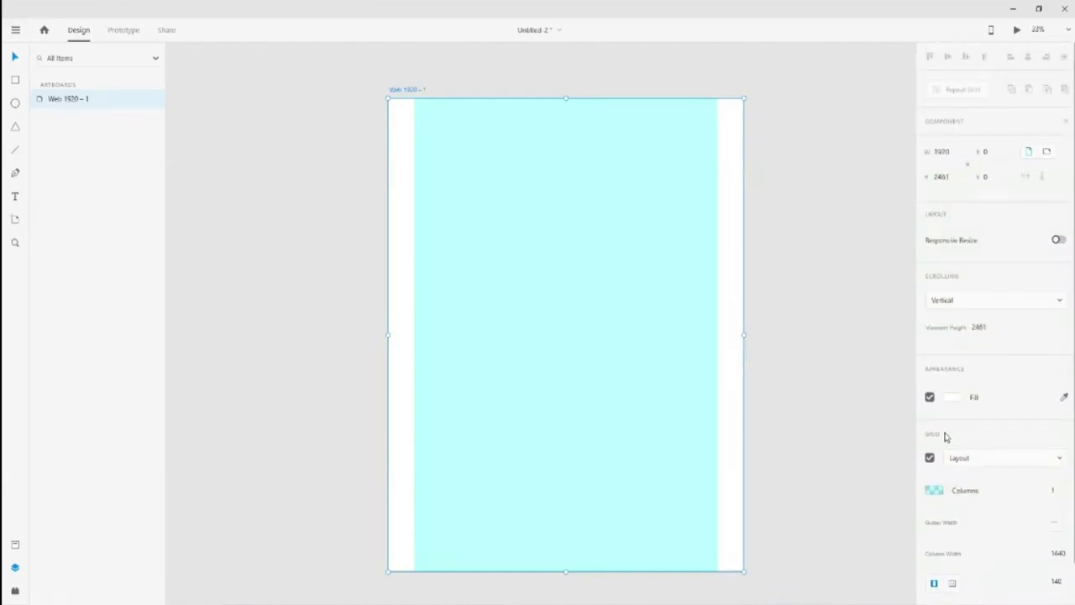
pyautogui.scroll(1, 651, 319)
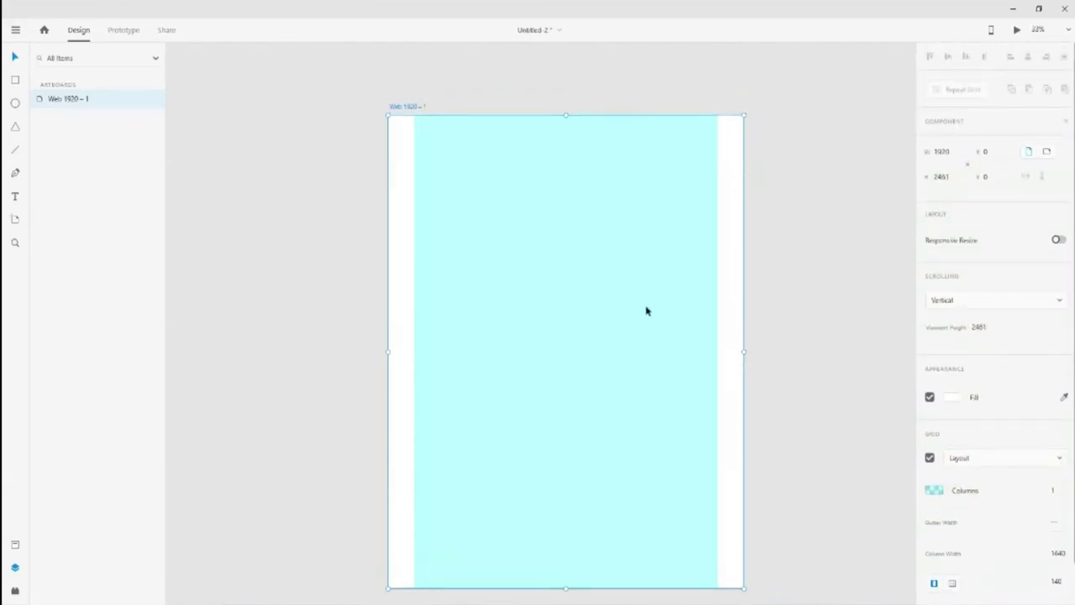
pyautogui.click(802, 311)
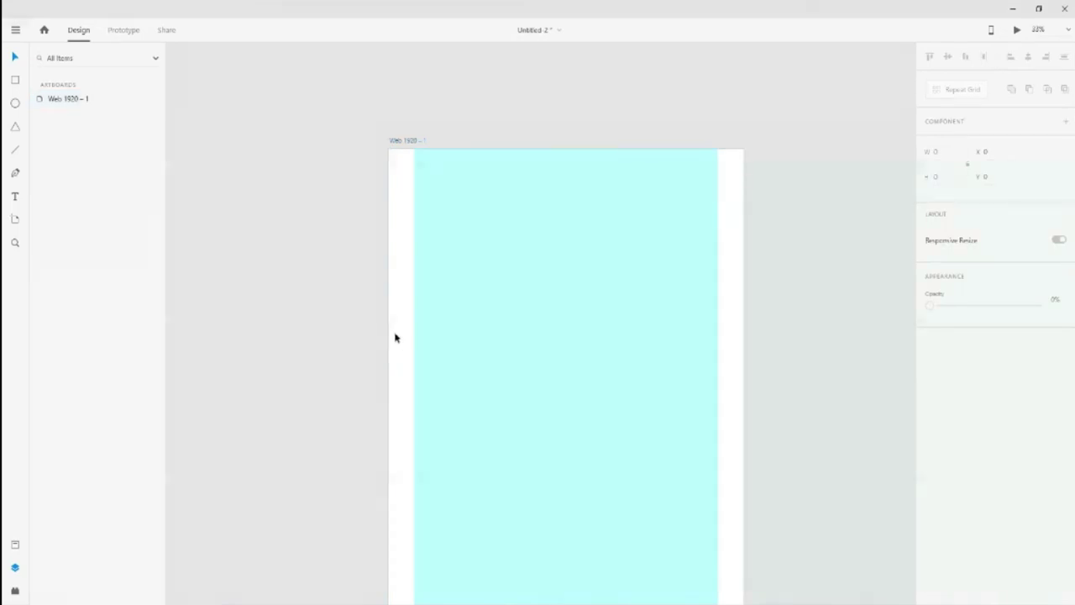
# Confirm the Lets Start button's shape uses Normal blending, then zoom onto the Sign in button
pyautogui.scroll(-1, 395, 338)
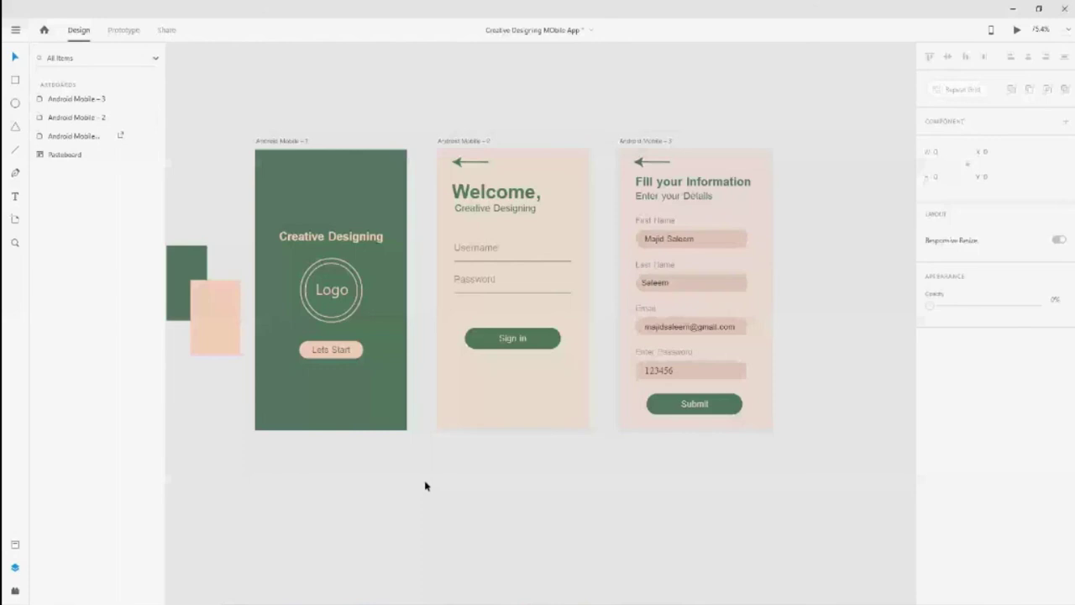
pyautogui.click(397, 413)
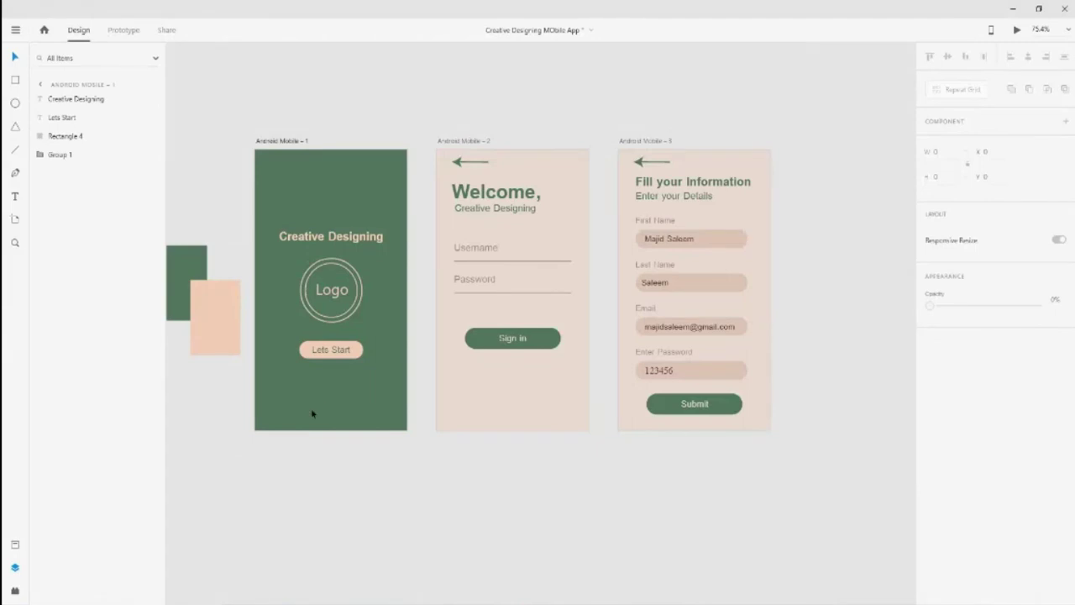
pyautogui.click(331, 350)
pyautogui.scroll(-1, 1007, 474)
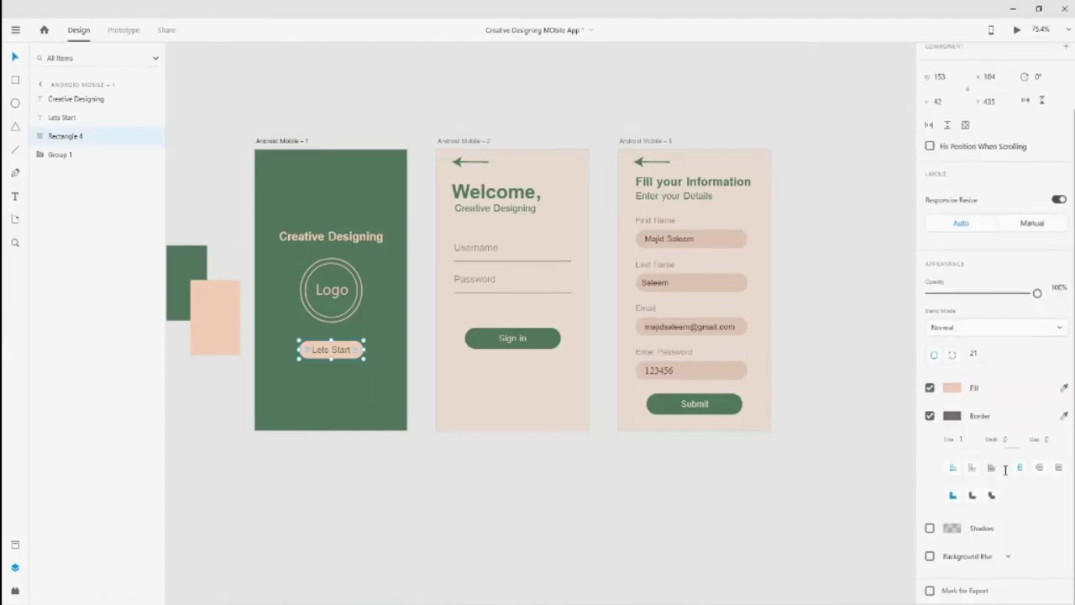
pyautogui.scroll(1, 1007, 475)
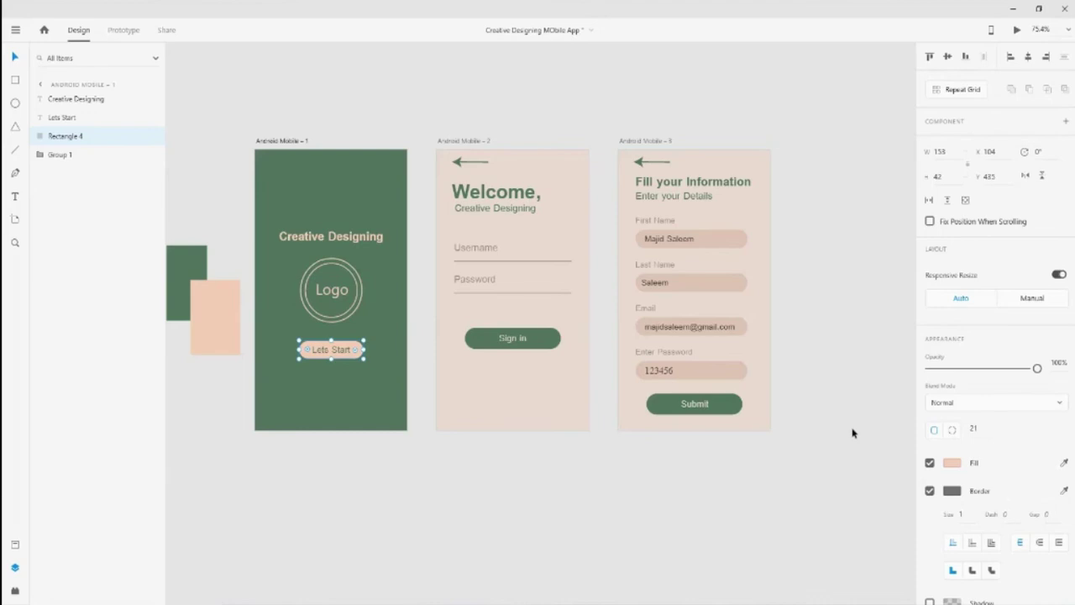
pyautogui.click(797, 496)
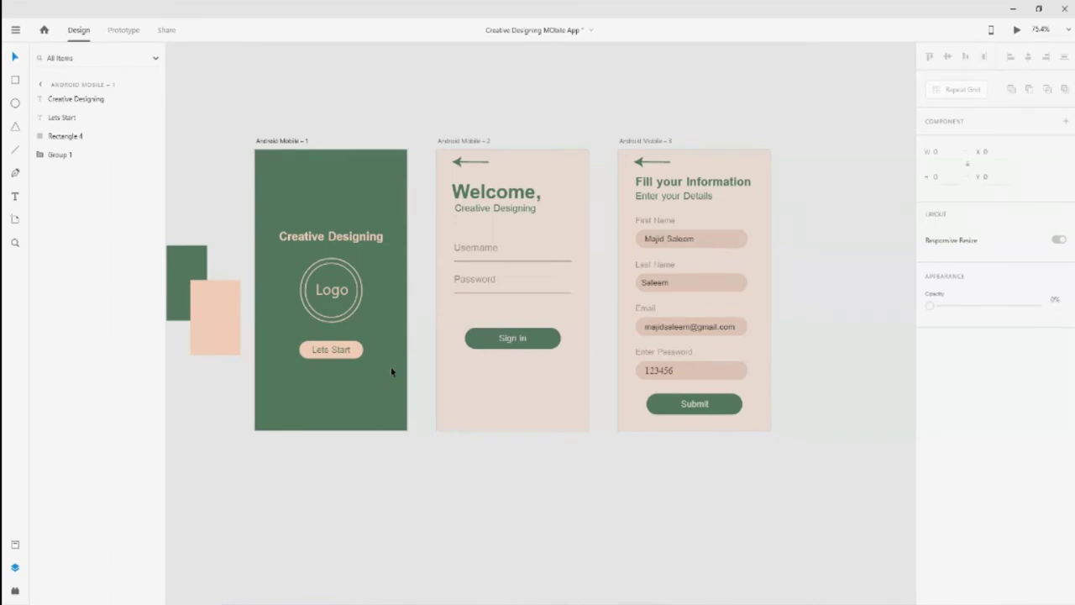
pyautogui.click(512, 337)
pyautogui.hotkey('ctrl', '3')
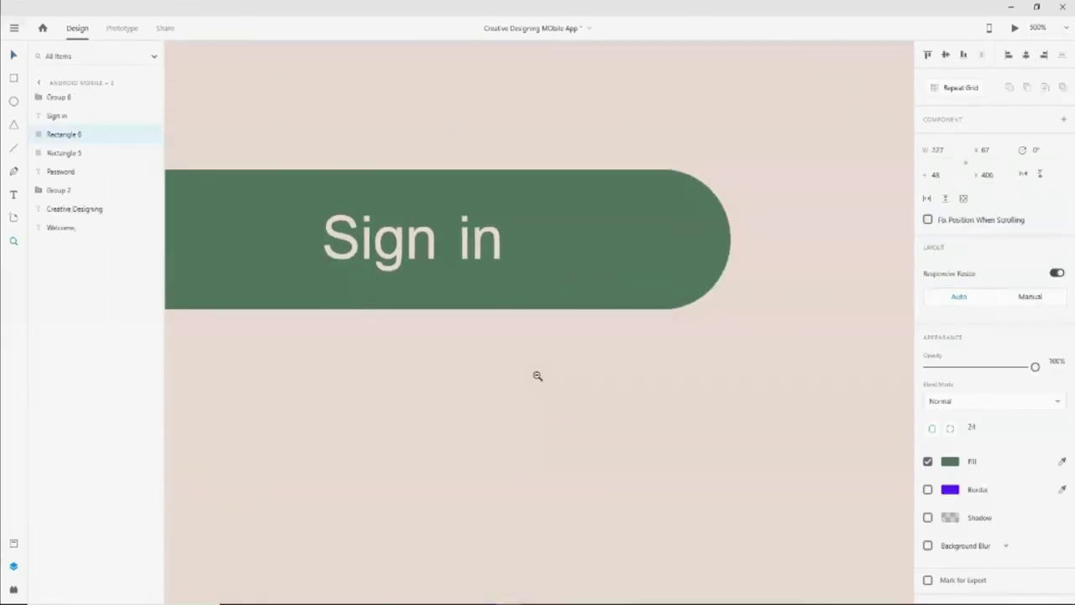
# Zoom out to all three artboards and select the Sign in button's Rectangle 6 on Android Mobile – 2
pyautogui.keyDown('alt'); pyautogui.click(537, 376); pyautogui.keyUp('alt')
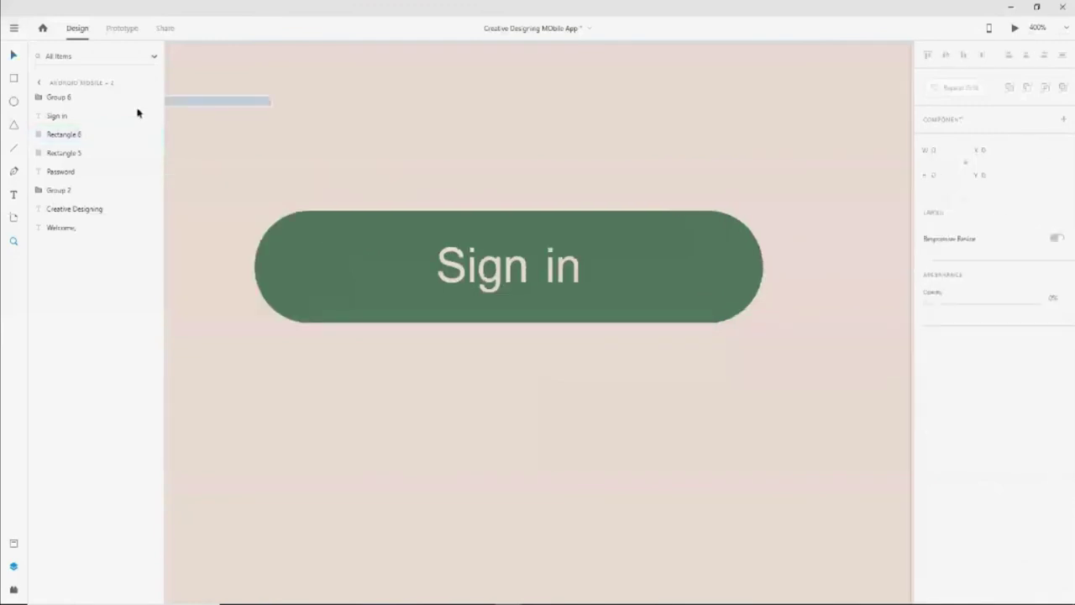
pyautogui.hscroll(-2, 537, 168)
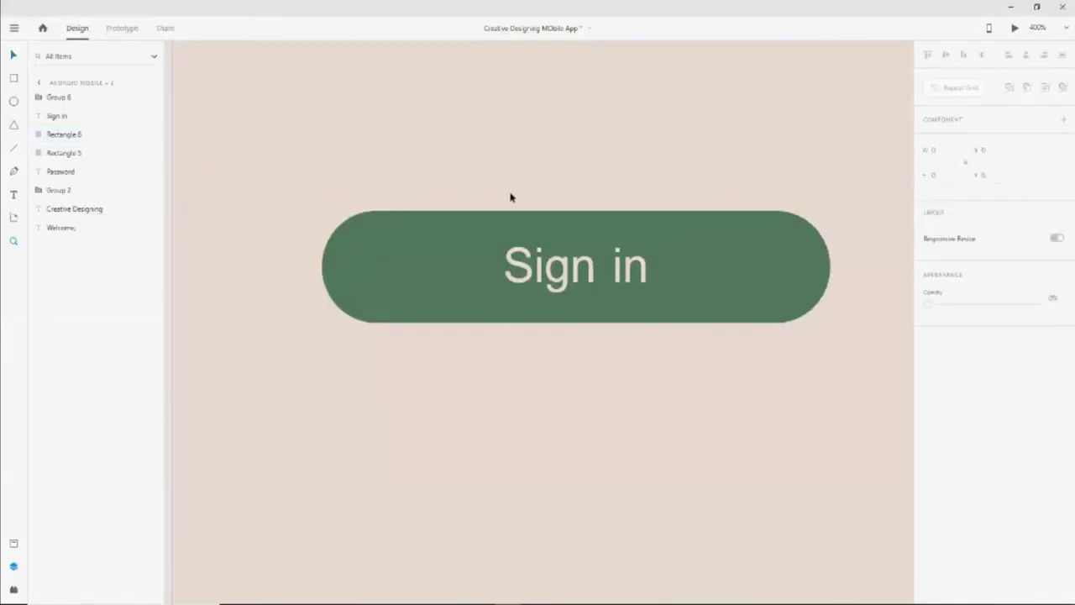
pyautogui.hotkey('ctrl', '0')
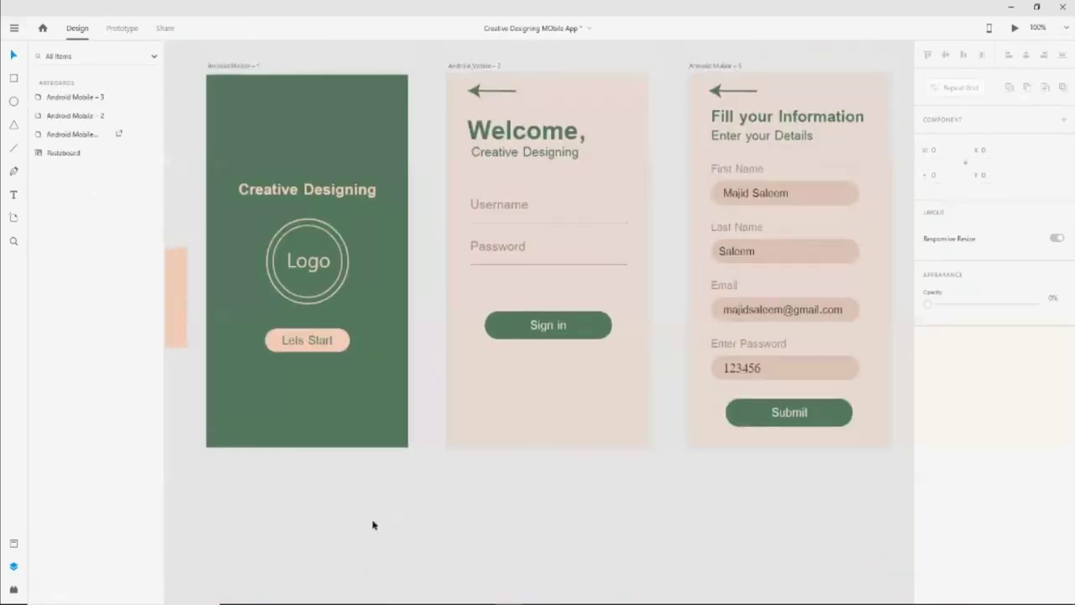
pyautogui.moveTo(424, 519); pyautogui.dragTo(94, 506)
pyautogui.moveTo(538, 548); pyautogui.dragTo(622, 568)
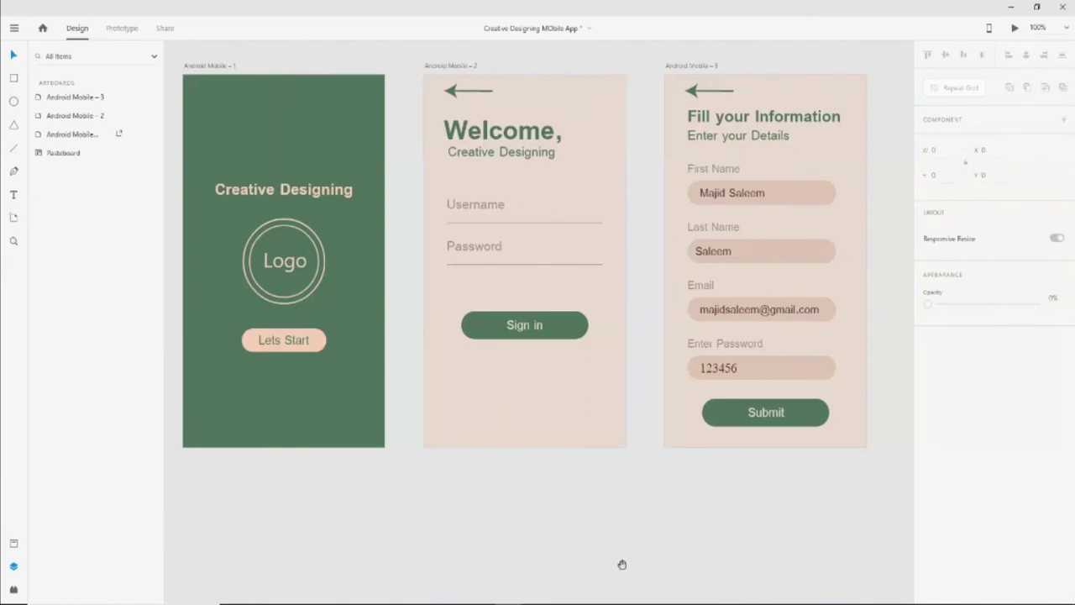
pyautogui.moveTo(648, 482); pyautogui.dragTo(495, 405)
pyautogui.hscroll(5, 277, 437)
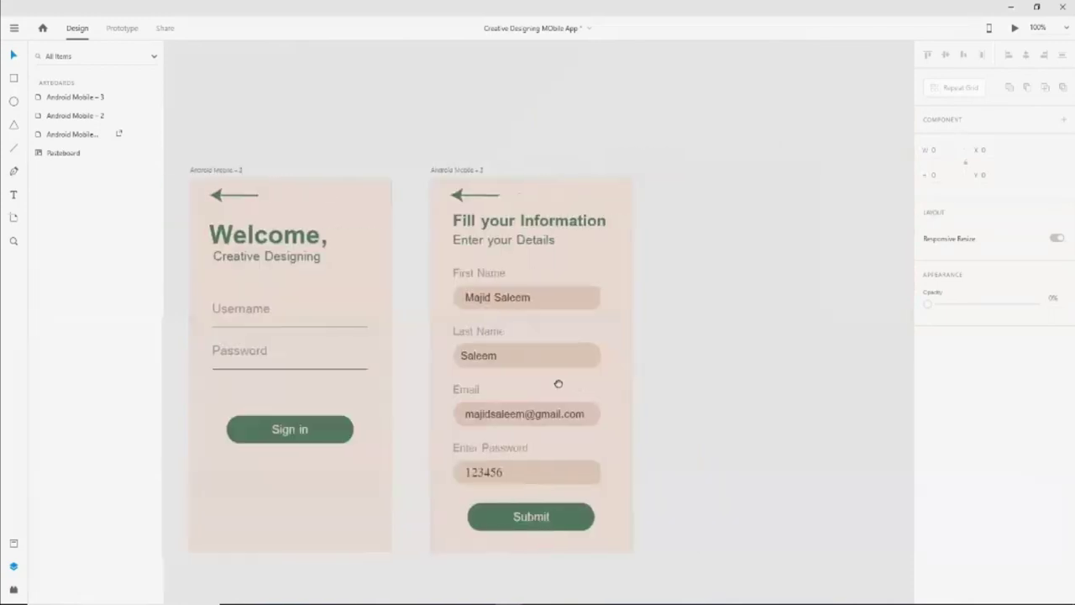
pyautogui.hscroll(-5, 557, 384)
pyautogui.hscroll(2, 653, 446)
pyautogui.scroll(-1, 520, 407)
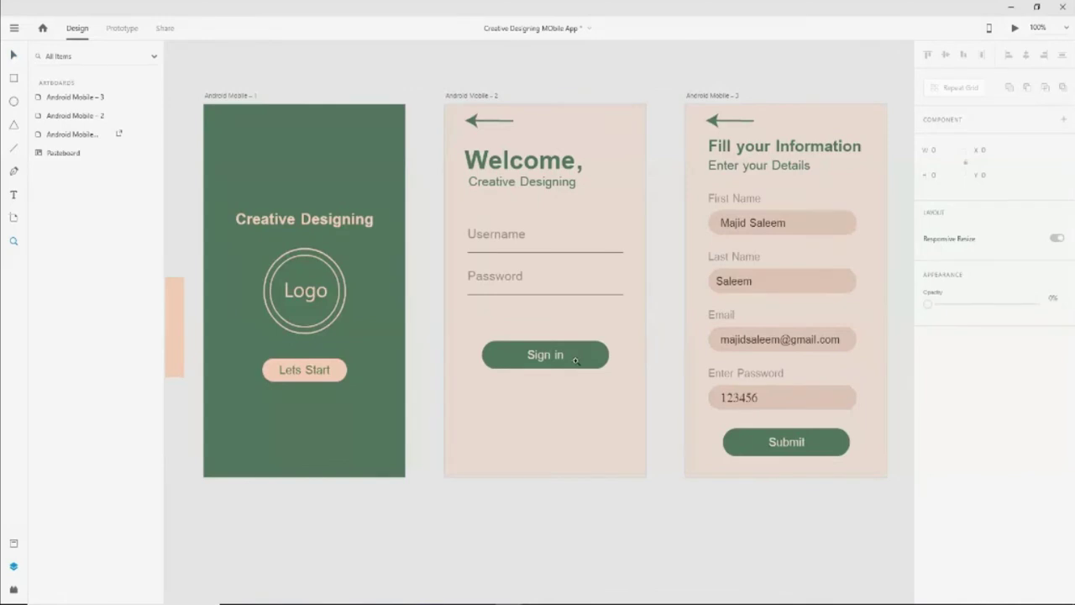
pyautogui.scroll(5, 580, 359)
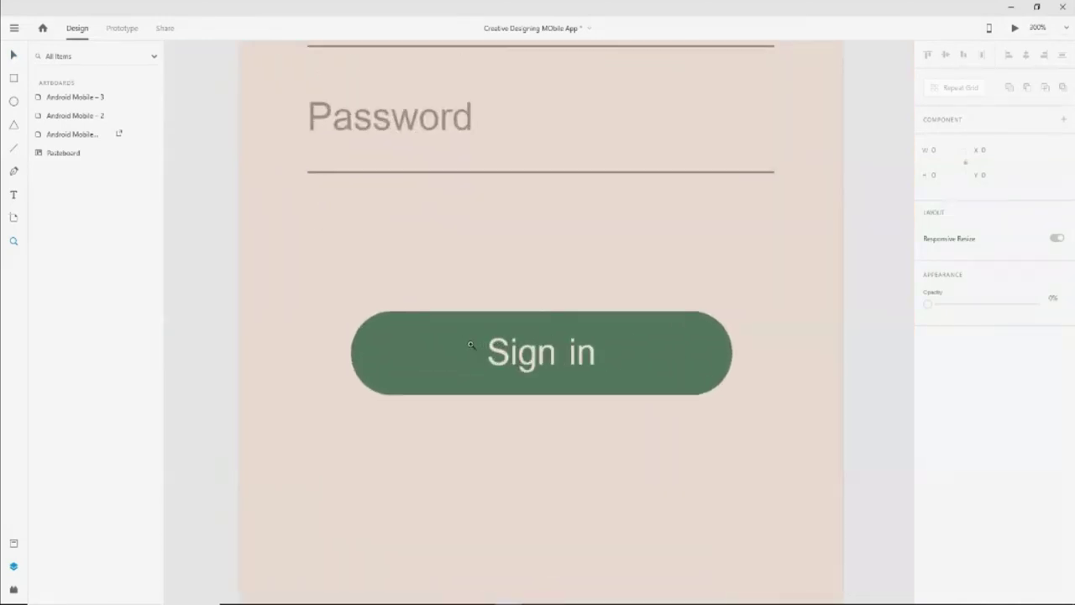
pyautogui.scroll(-3, 471, 344)
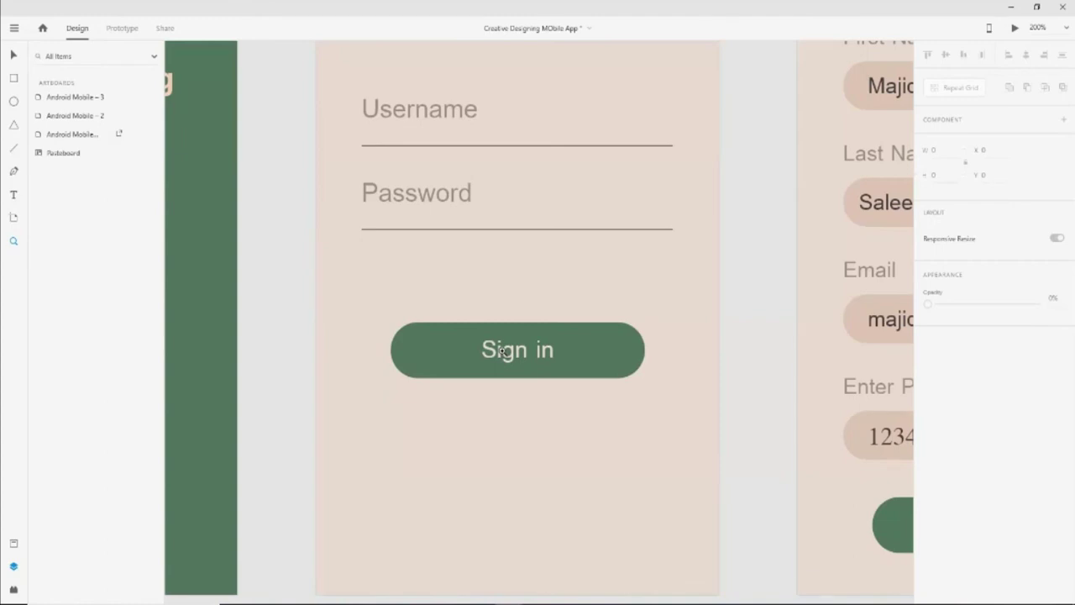
pyautogui.scroll(3, 500, 352)
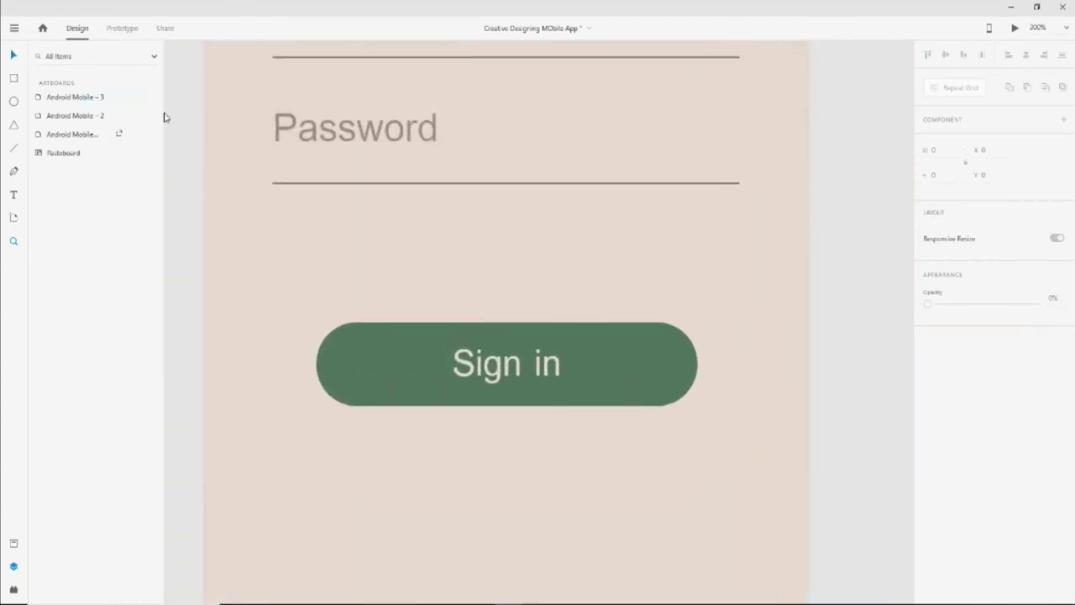
pyautogui.click(646, 389)
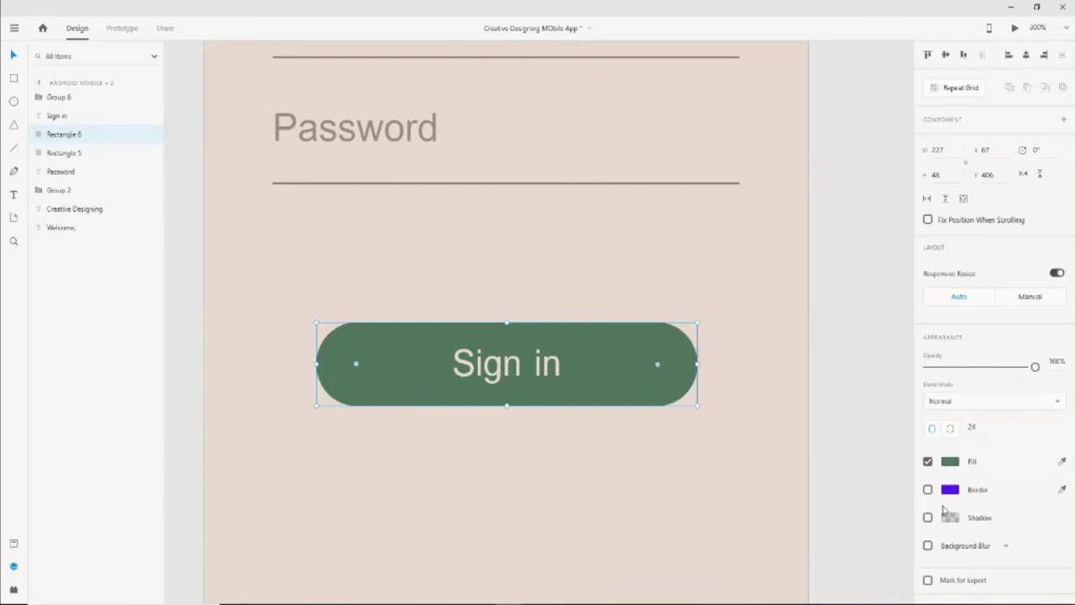
# Switch the Sign in button's fill to a linear gradient with a bright red end stop
pyautogui.click(951, 463)
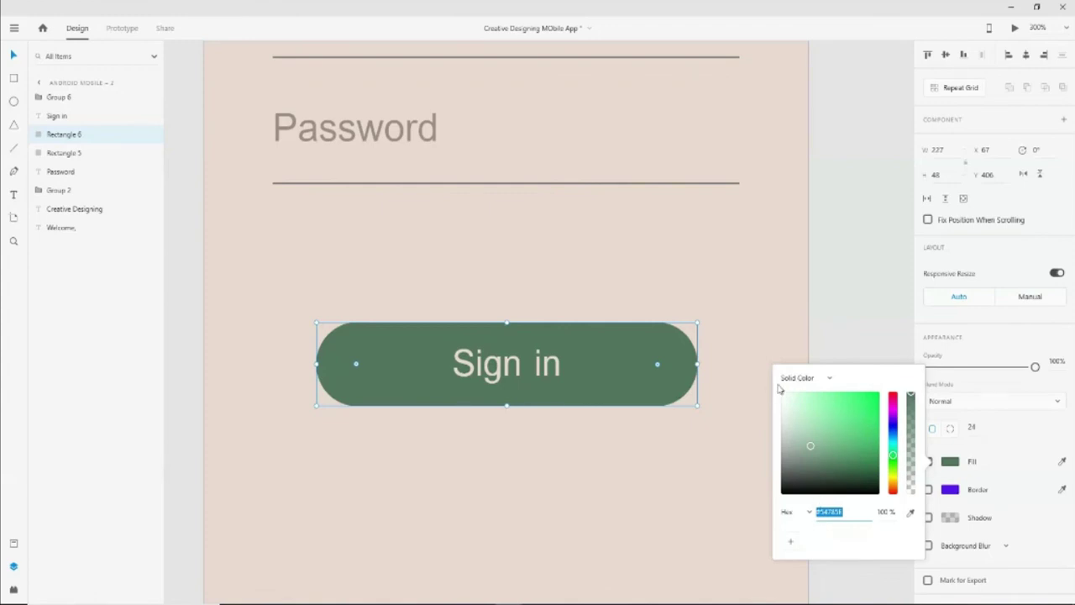
pyautogui.click(829, 378)
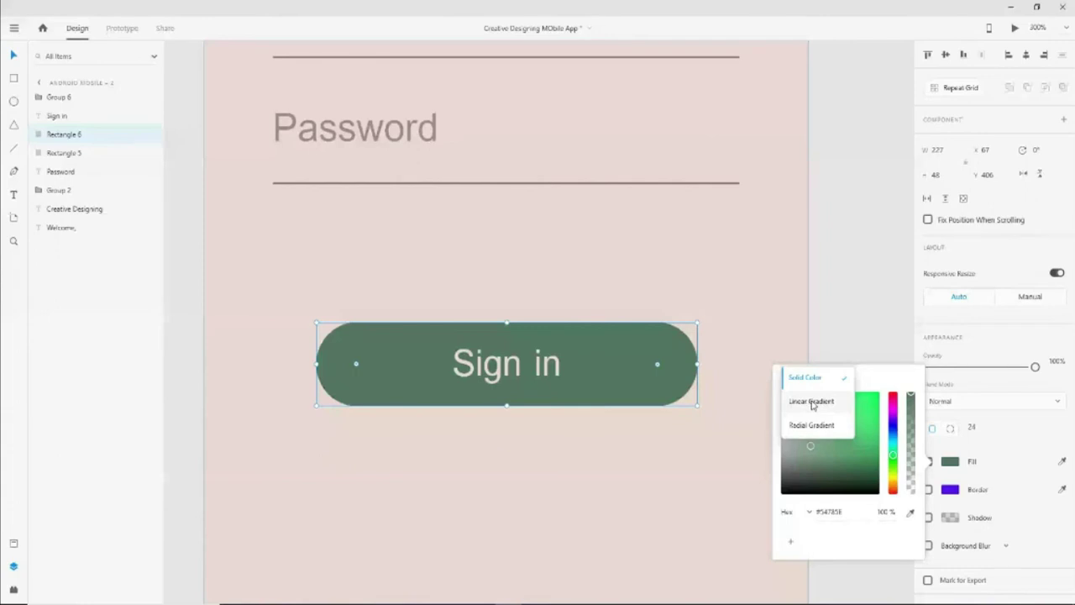
pyautogui.click(811, 402)
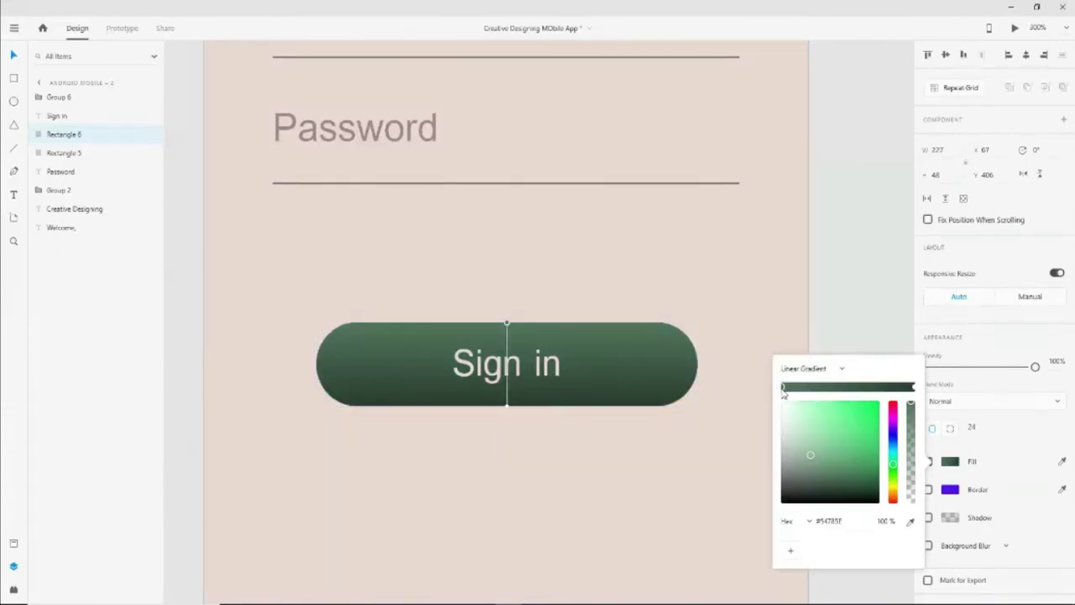
pyautogui.click(913, 387)
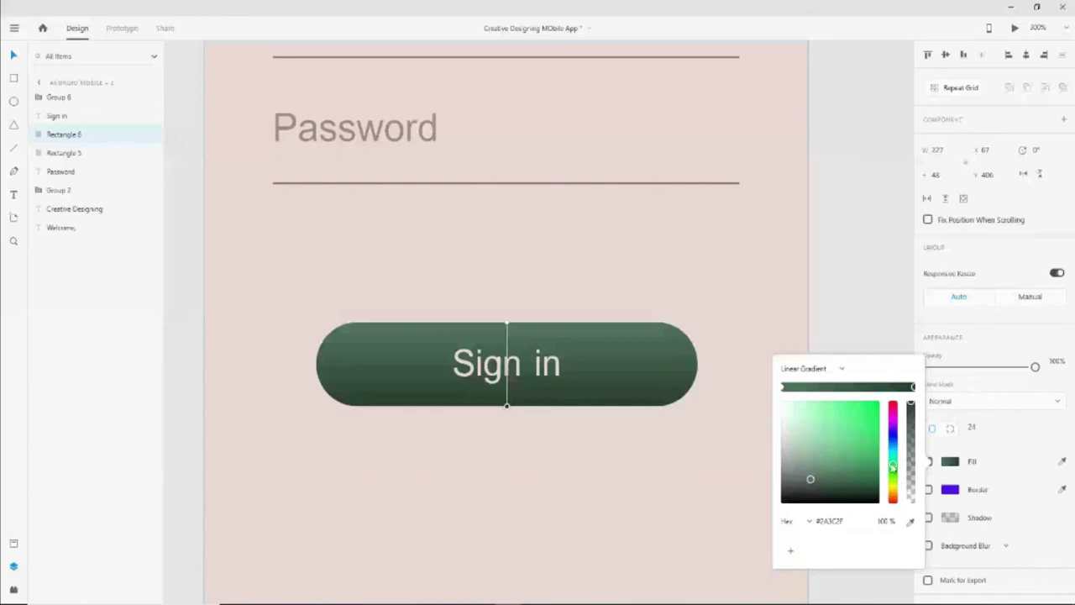
pyautogui.moveTo(896, 449); pyautogui.dragTo(893, 405)
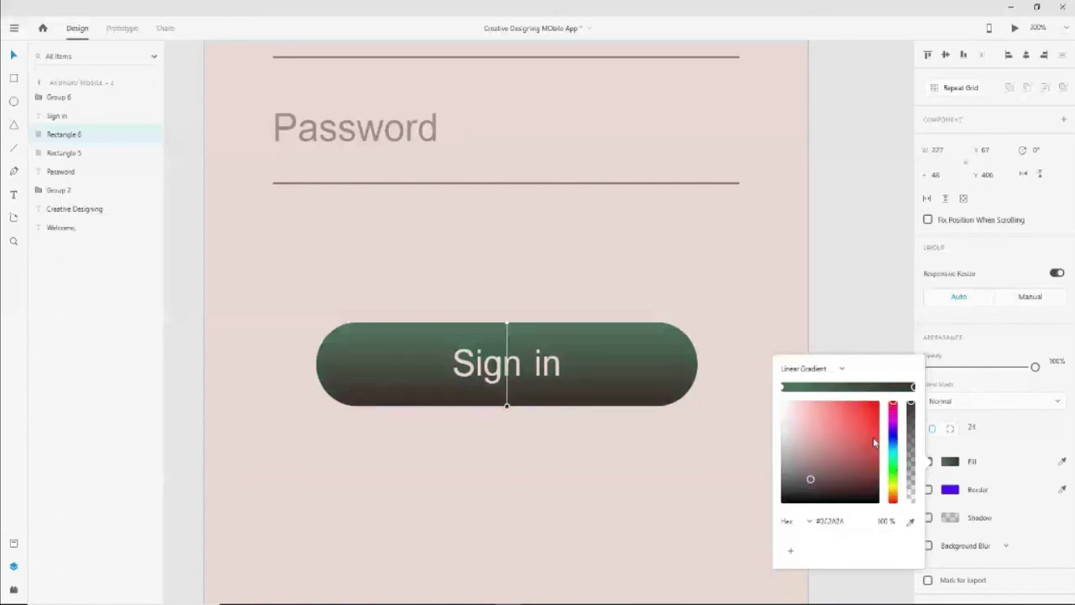
pyautogui.moveTo(822, 466); pyautogui.dragTo(857, 401)
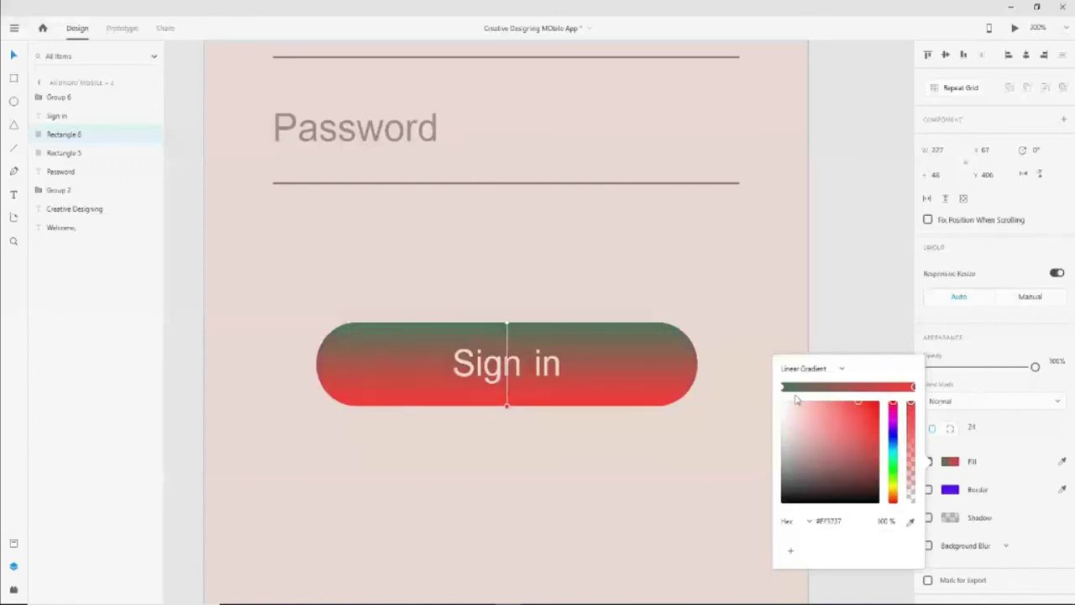
# Darken the gradient's starting stop to near-black at full opacity
pyautogui.click(784, 389)
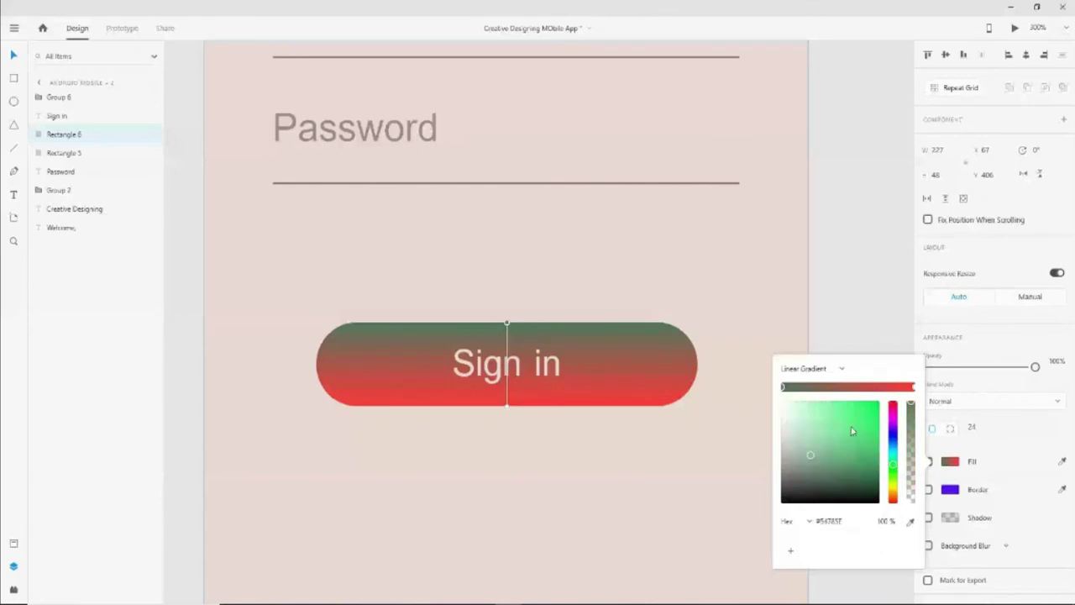
pyautogui.moveTo(811, 454)
pyautogui.mouseDown()
pyautogui.moveTo(792, 493)
pyautogui.moveTo(789, 484)
pyautogui.mouseUp()
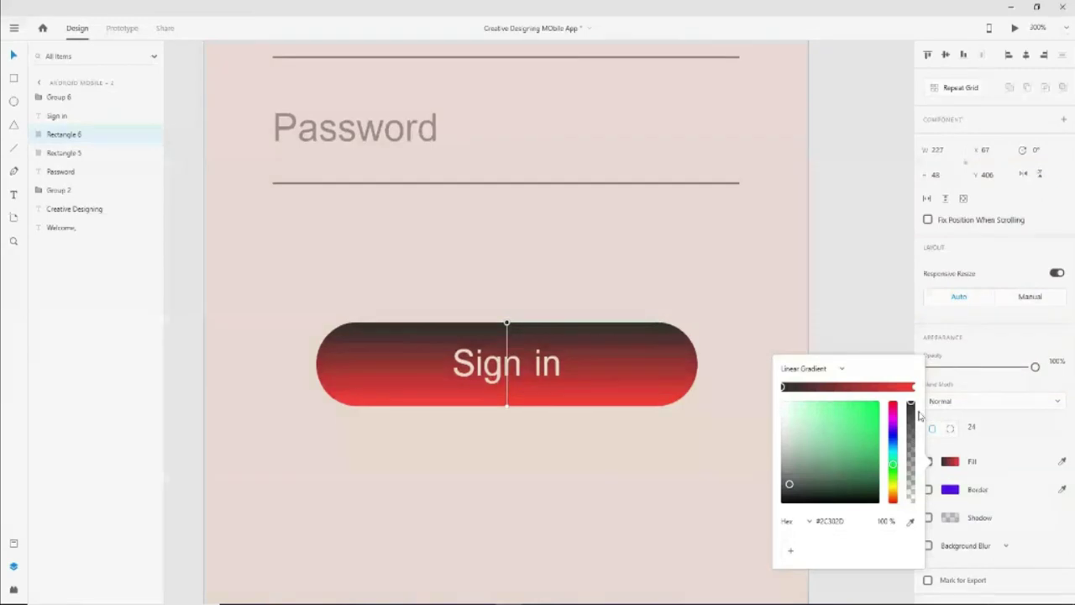
pyautogui.moveTo(911, 407); pyautogui.dragTo(919, 455)
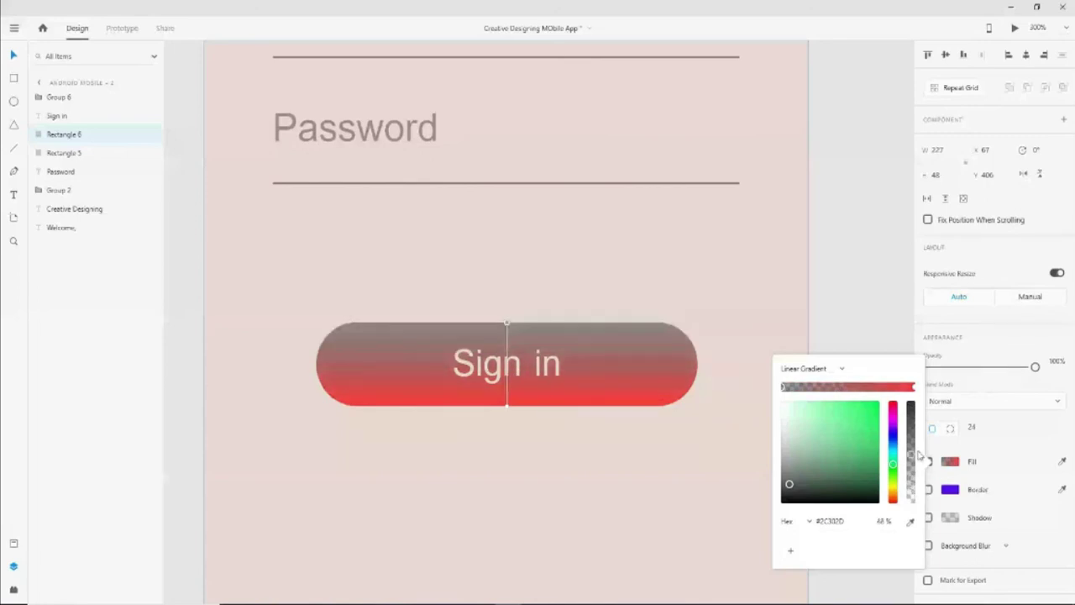
pyautogui.click(914, 386)
pyautogui.moveTo(919, 456); pyautogui.dragTo(909, 395)
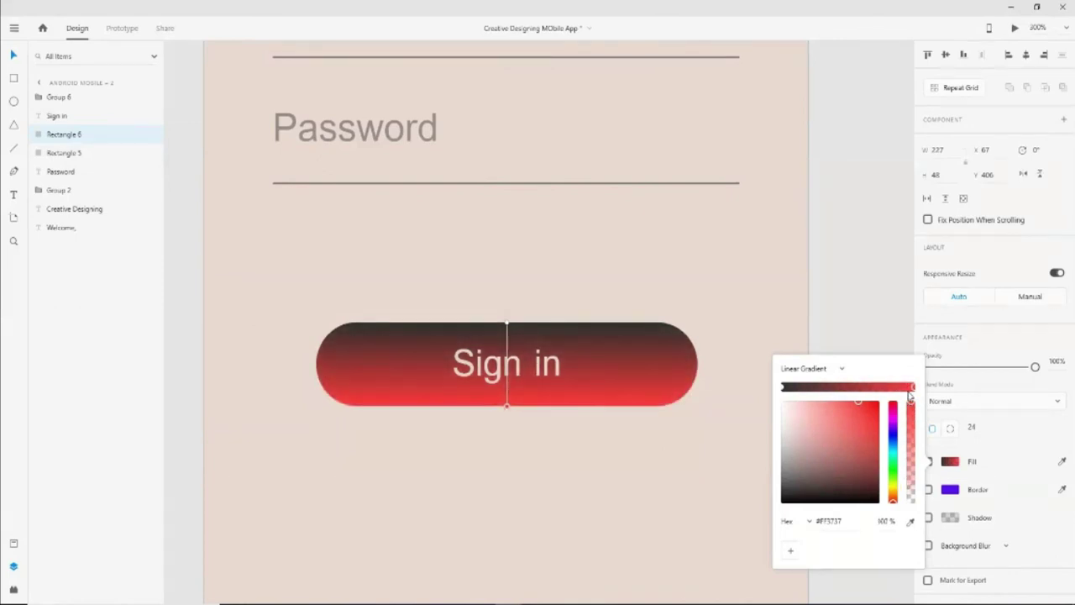
# Add two middle colour stops, briefly try a radial gradient, then keep it linear
pyautogui.click(810, 387)
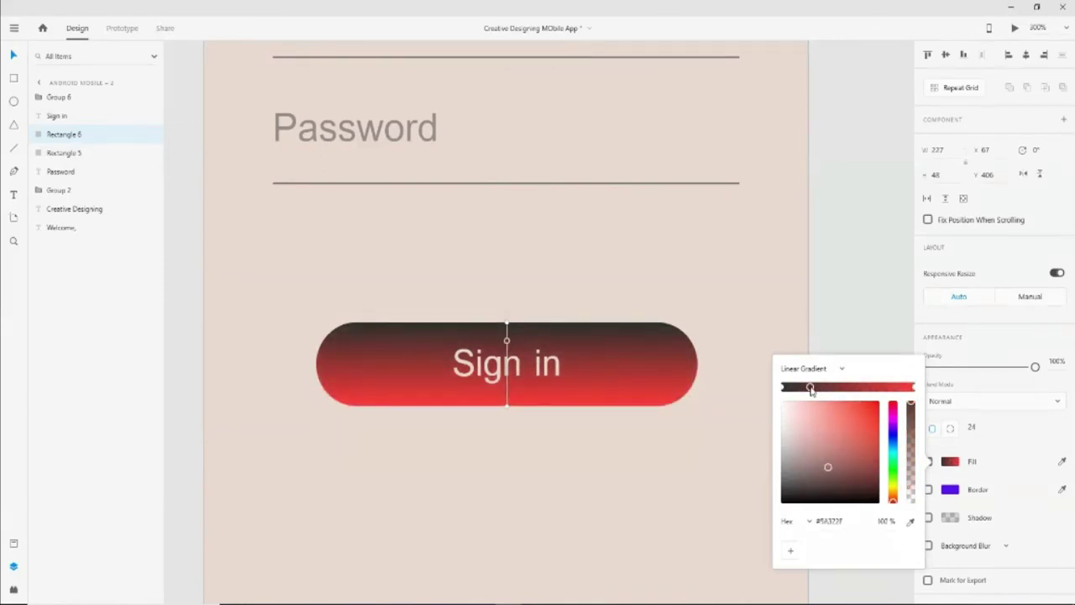
pyautogui.click(852, 387)
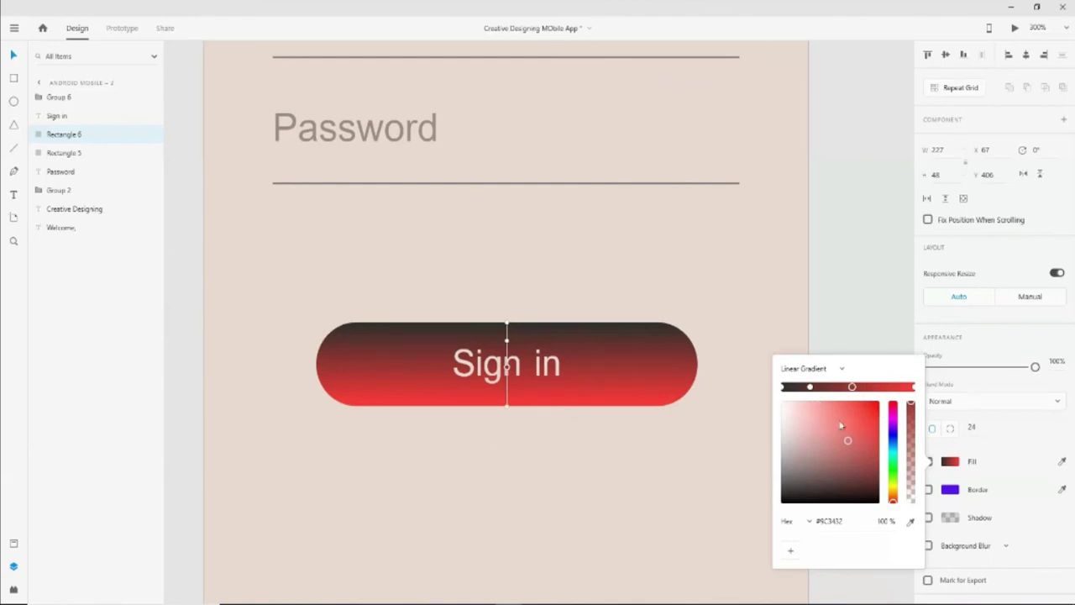
pyautogui.click(836, 370)
pyautogui.click(816, 393)
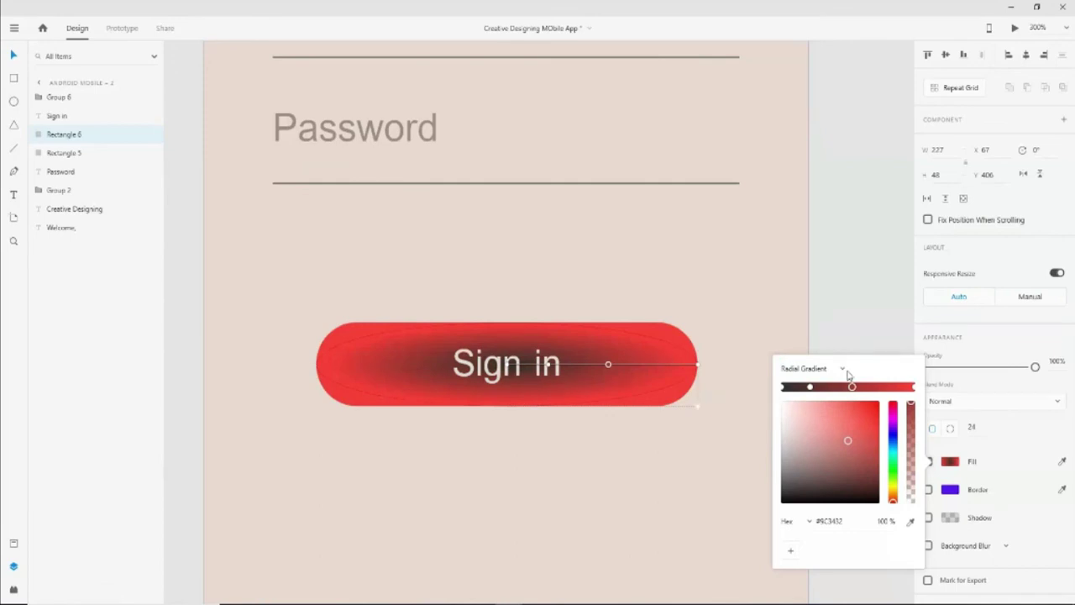
pyautogui.click(840, 370)
pyautogui.click(811, 344)
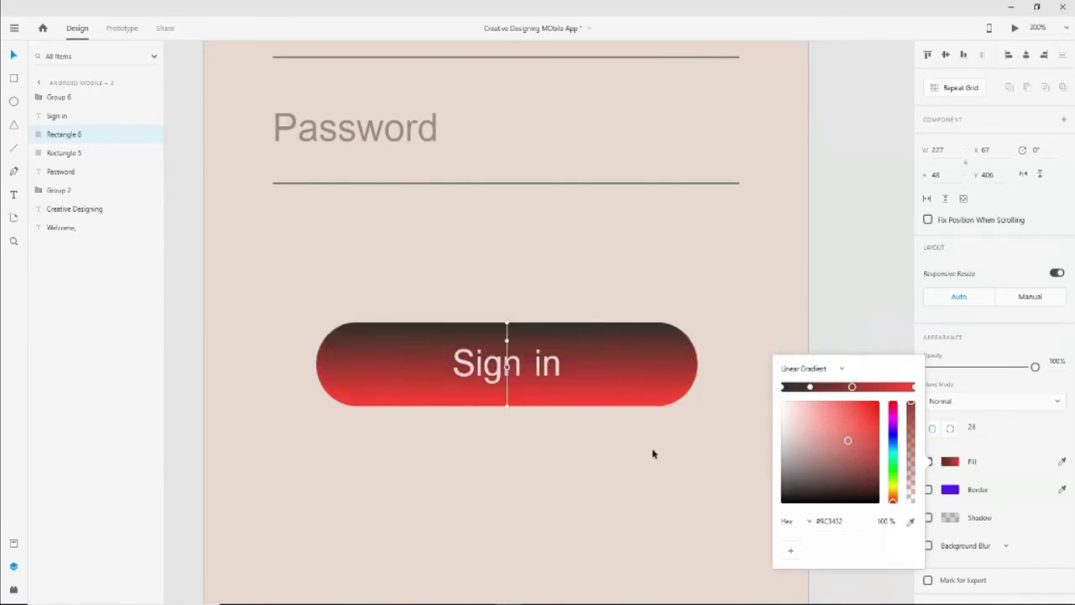
pyautogui.click(827, 260)
# Select the Sign in button's shape and undo the red gradient, restoring its dark green fill
pyautogui.scroll(-10, 406, 439)
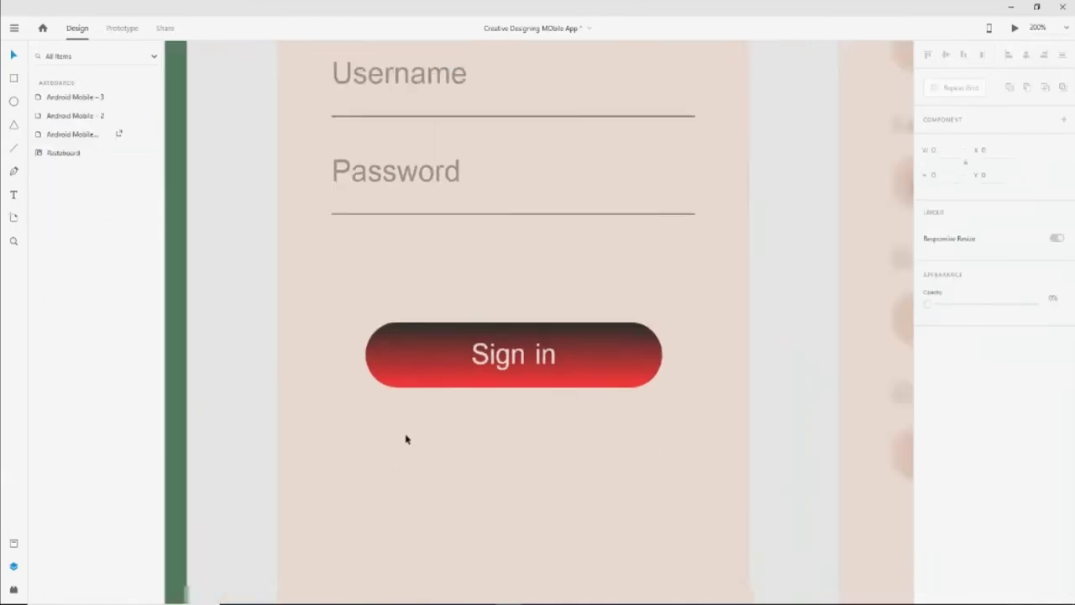
pyautogui.scroll(2, 500, 390)
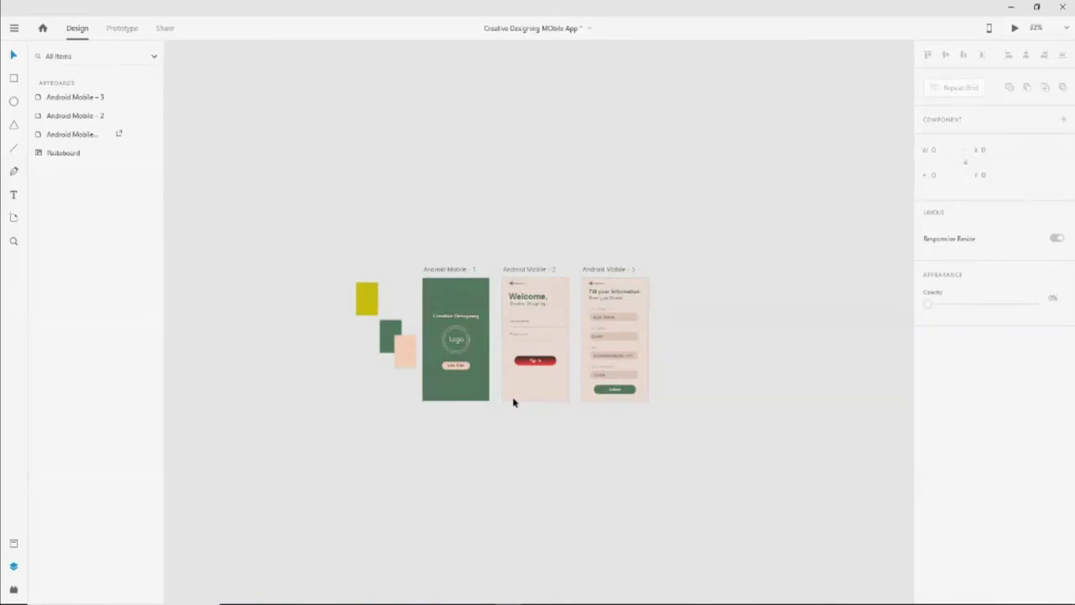
pyautogui.click(535, 360)
pyautogui.hotkey('ctrl', 'z')
pyautogui.hotkey('ctrl', 'z')
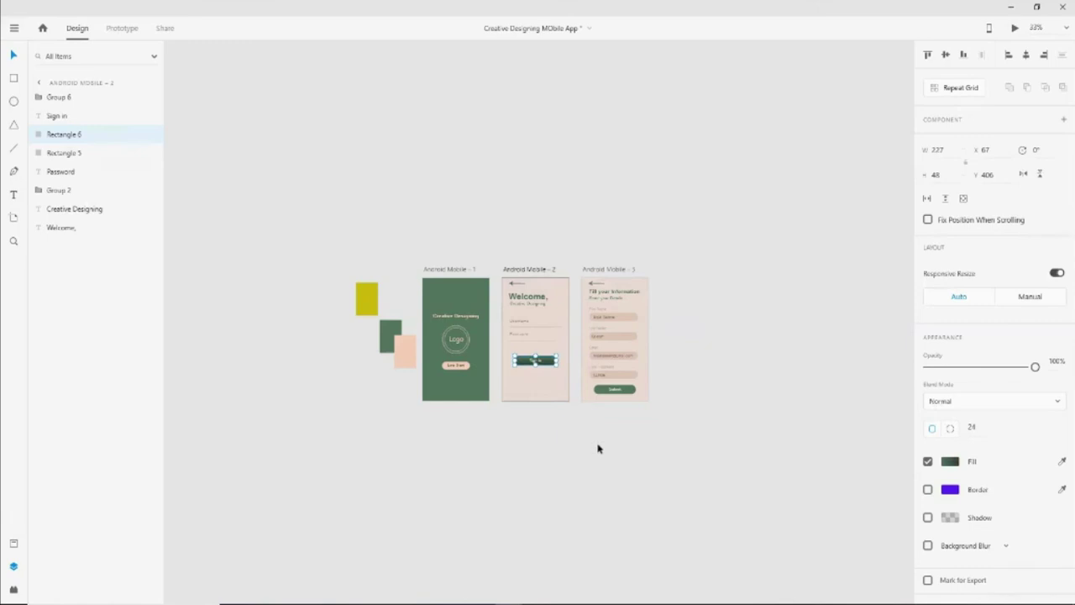
pyautogui.hotkey('ctrl', 's')
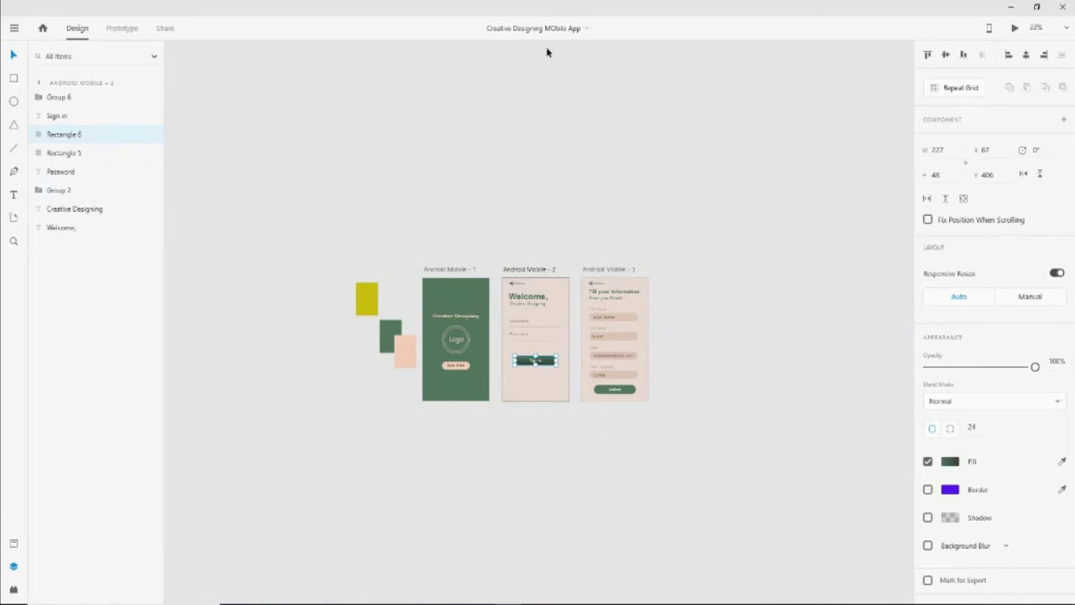